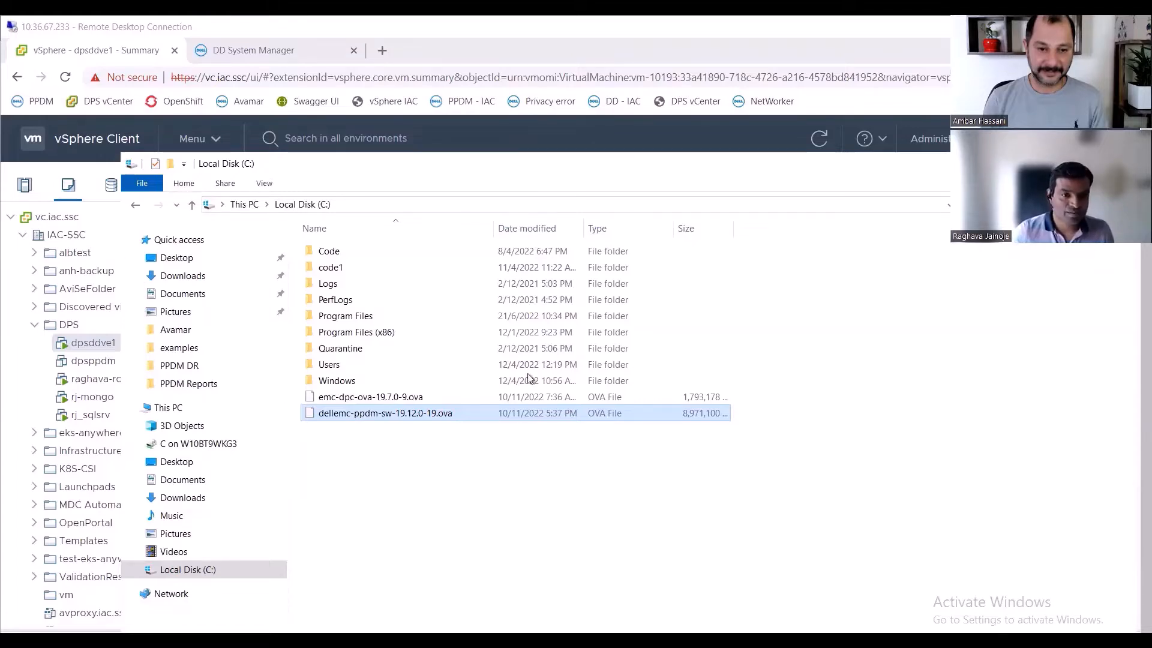
pyautogui.click(399, 204)
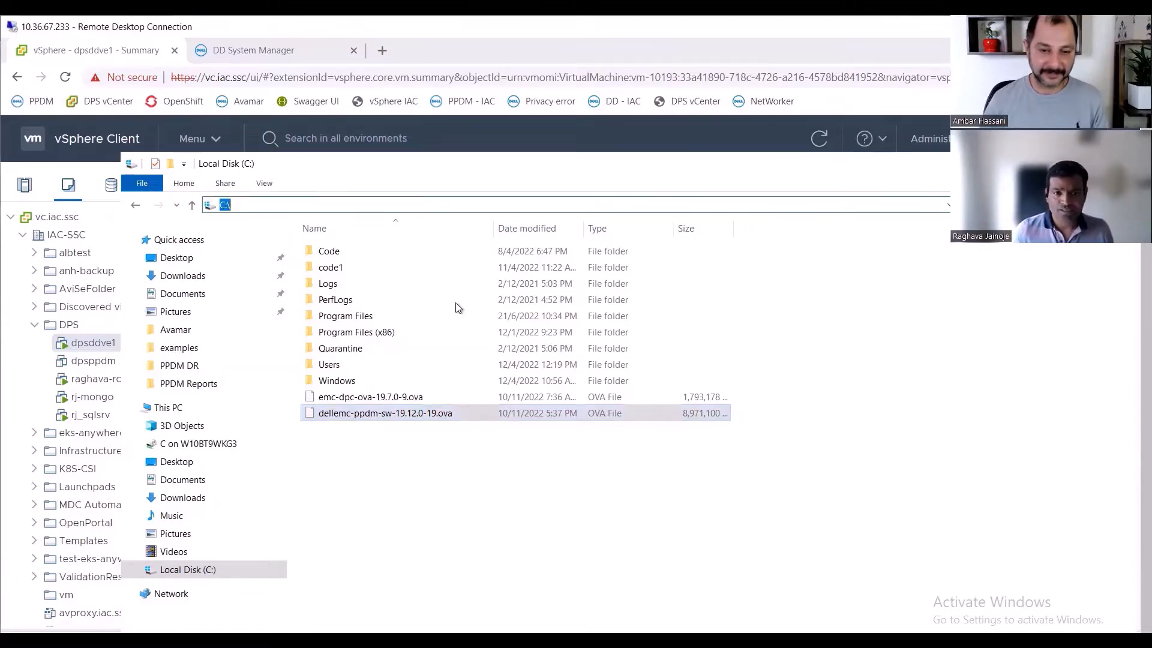
pyautogui.click(534, 503)
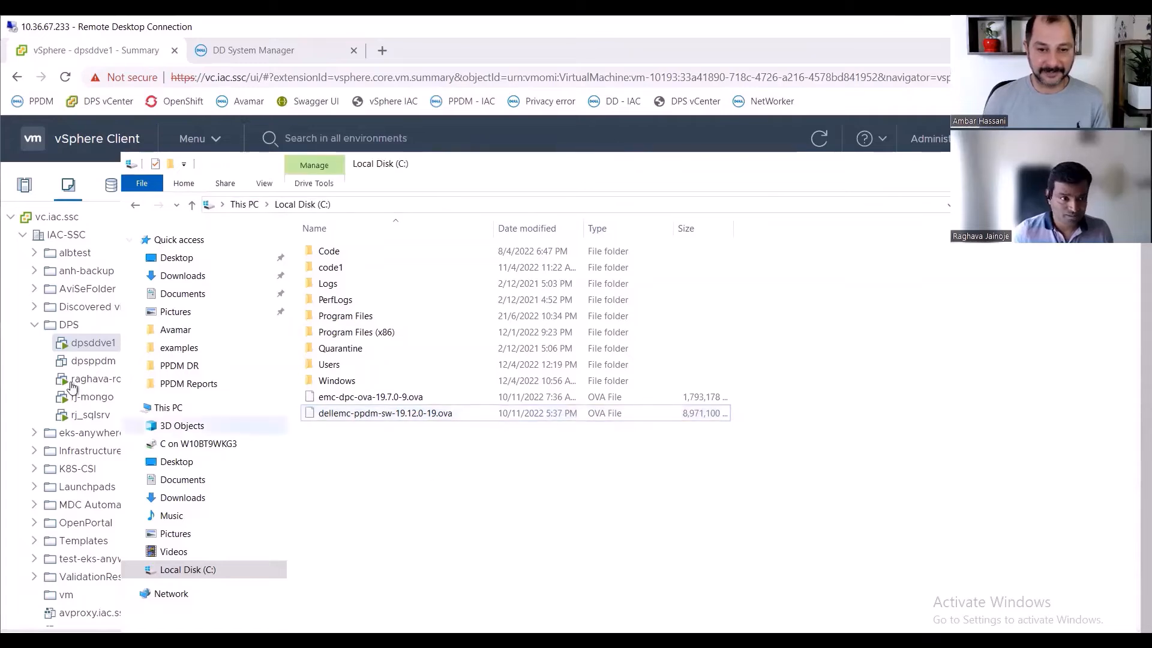
pyautogui.click(96, 342)
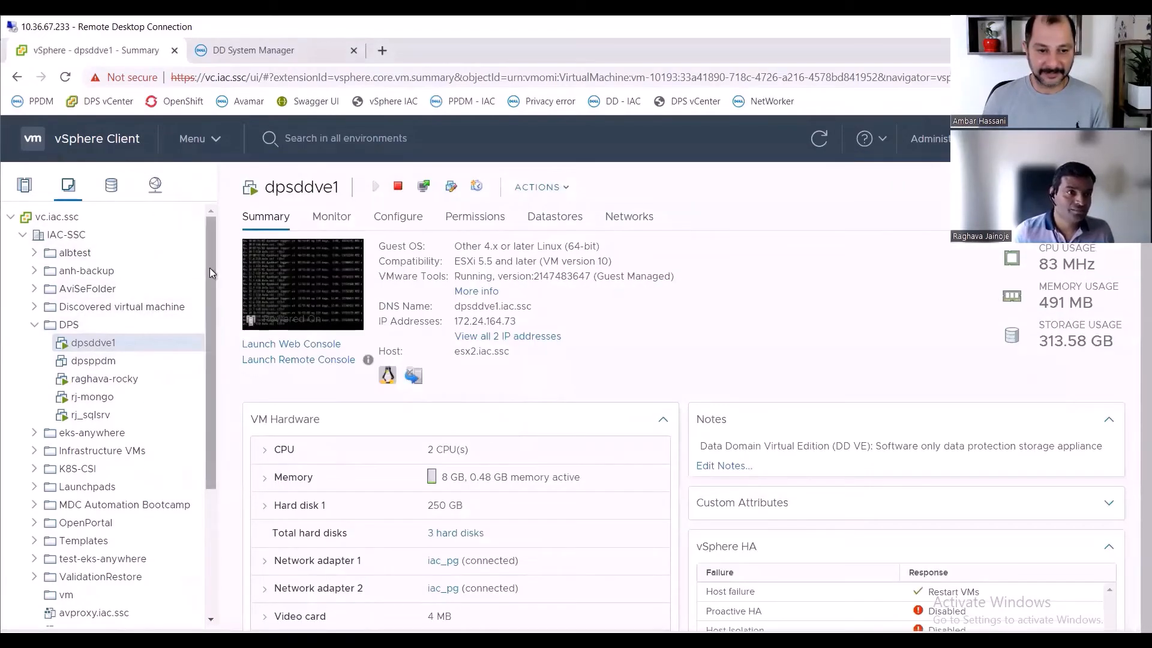
# - Start deploying an OVF template into the DPS folder
pyautogui.rightClick(69, 218)
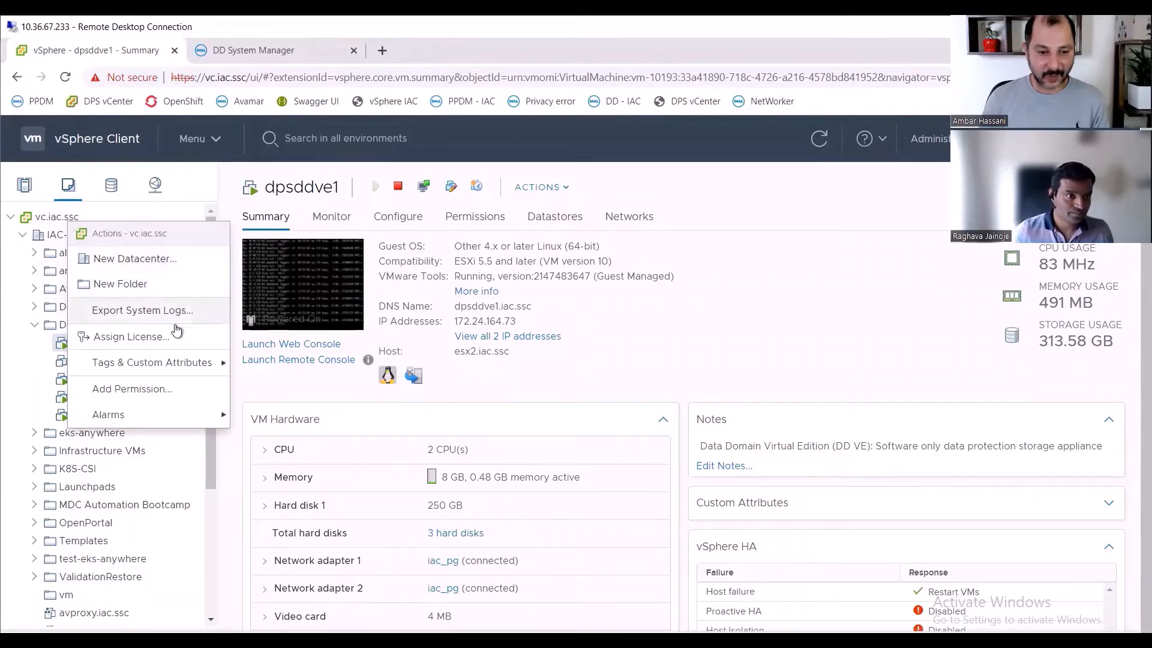
pyautogui.click(64, 327)
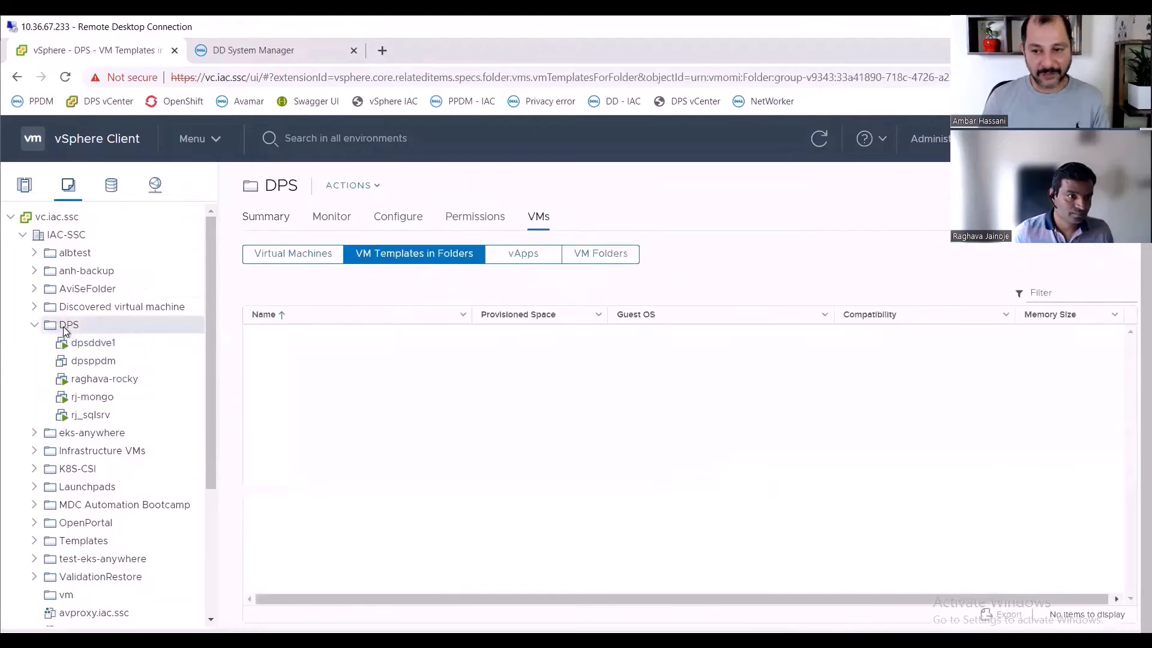
pyautogui.rightClick(64, 329)
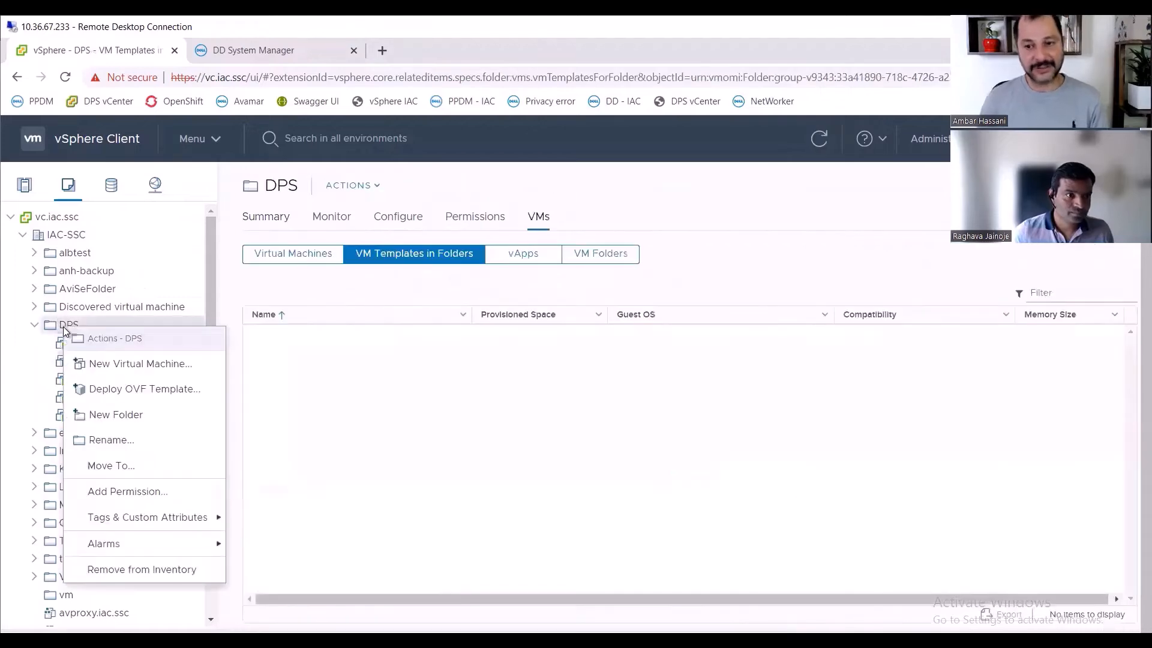
pyautogui.click(174, 393)
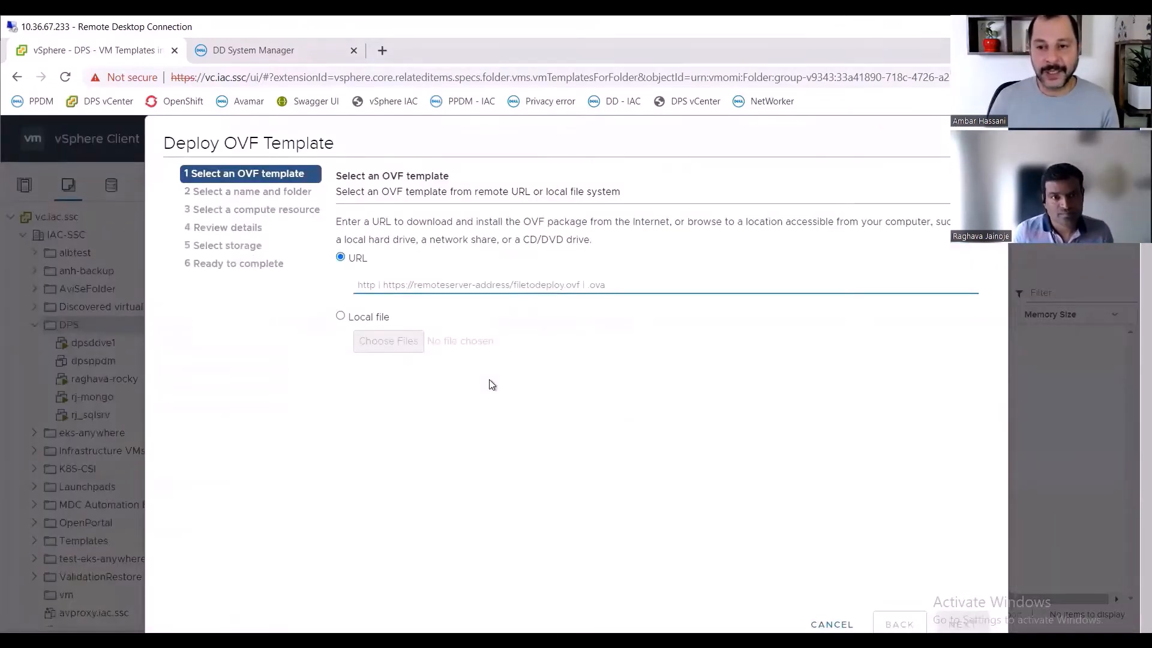
# - Choose the local file dellemc-ppdm-sw-19.12.0-19.ova from Local Disk (C:) as the OVF template and continue
pyautogui.click(372, 318)
pyautogui.click(390, 341)
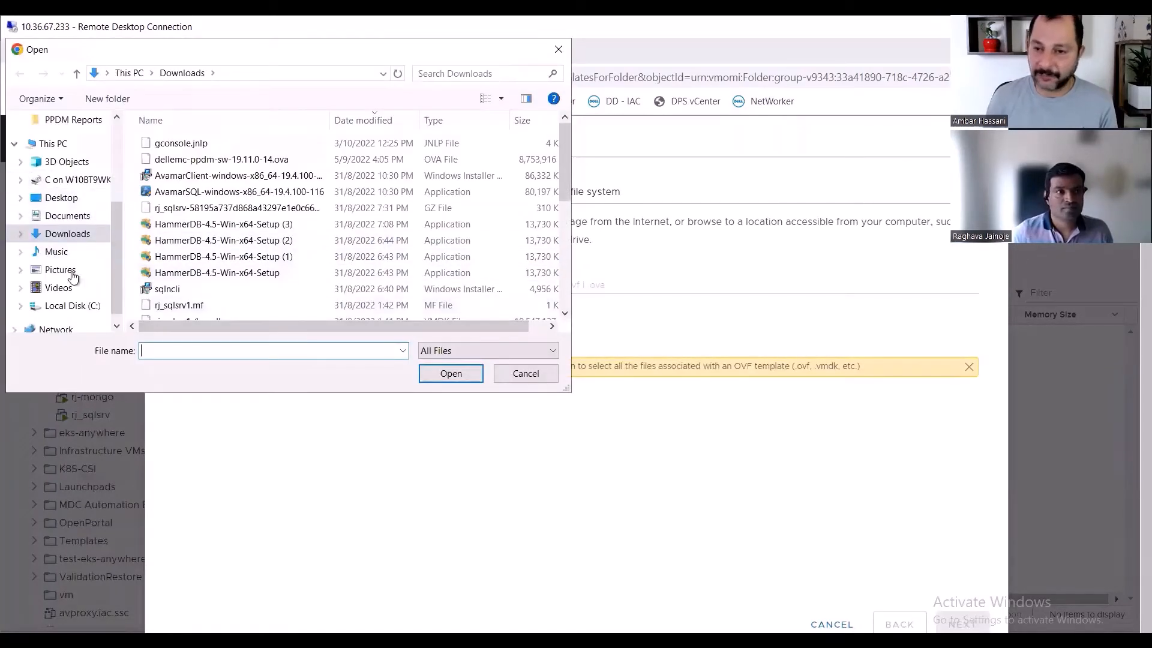
pyautogui.click(69, 306)
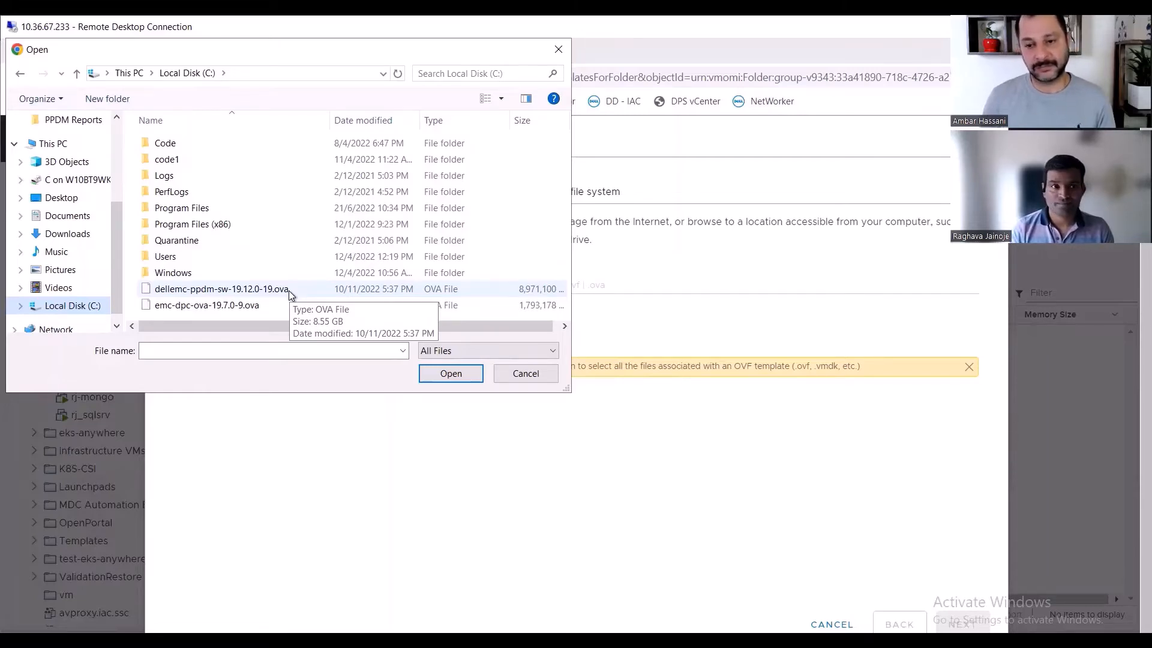
pyautogui.click(227, 294)
pyautogui.press('Return')
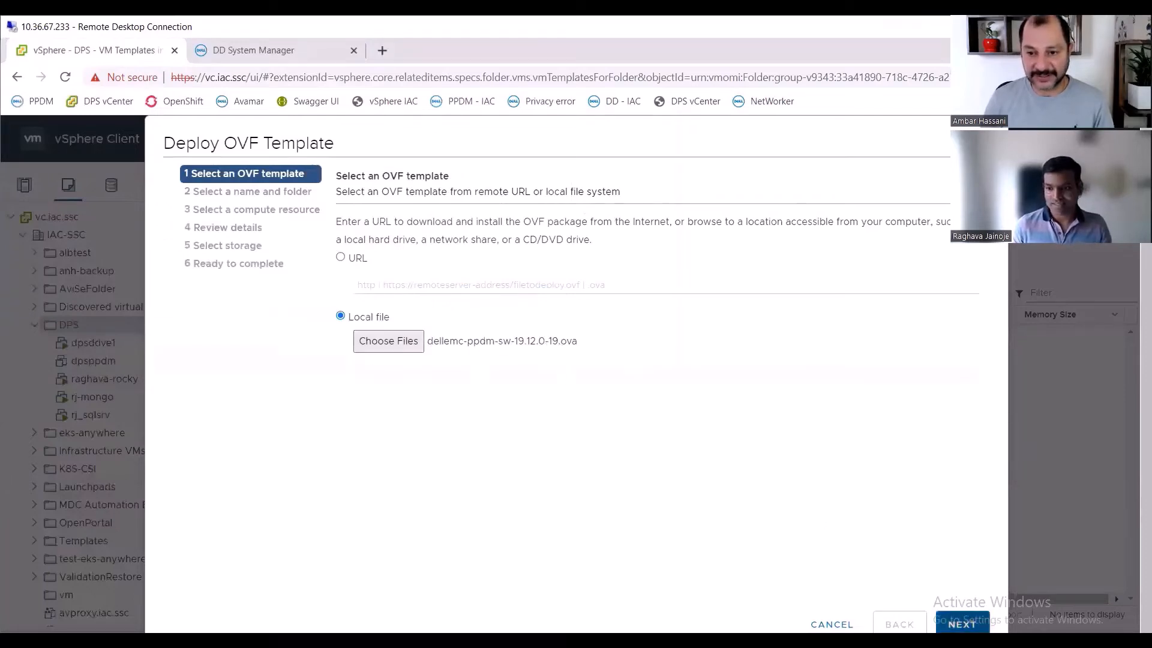
pyautogui.click(961, 624)
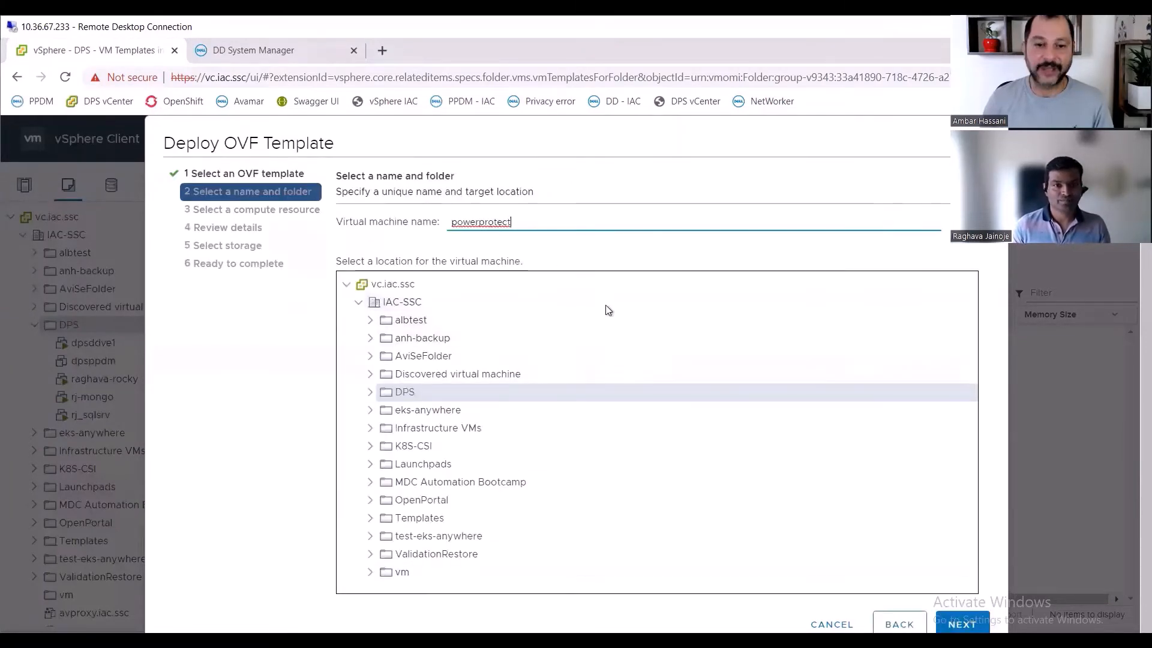
# - Replace the virtual machine name with dpsppdm.iac.ssc and continue
pyautogui.doubleClick(519, 221)
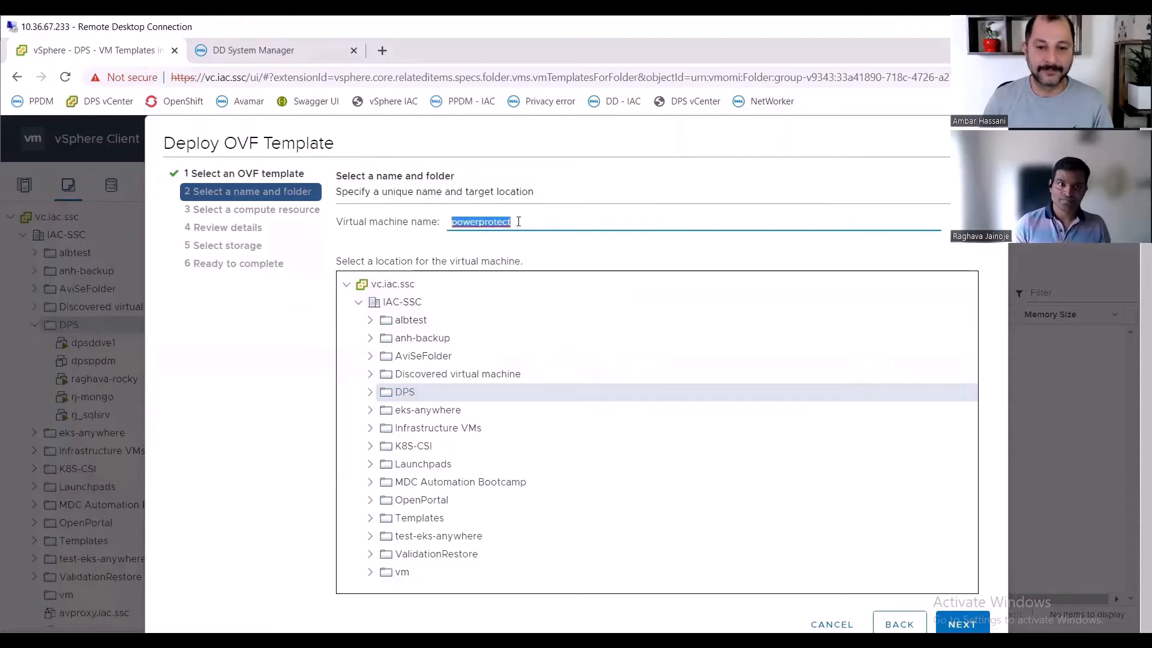
pyautogui.press('BackSpace')
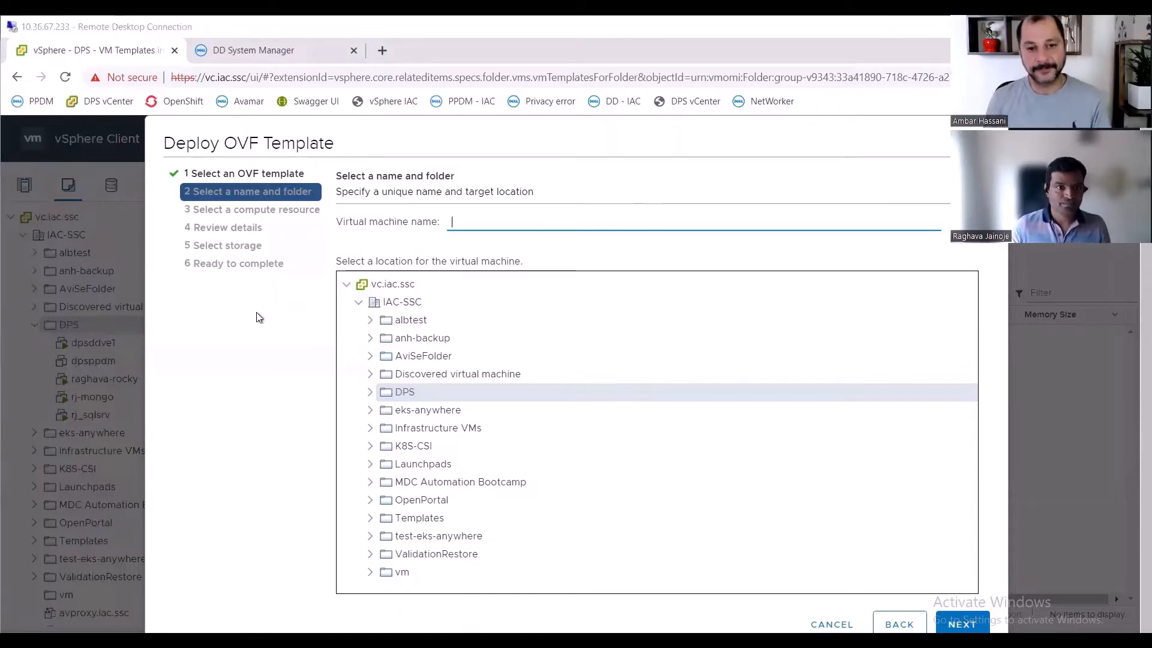
pyautogui.write('dpsppdm.iac.ssc')
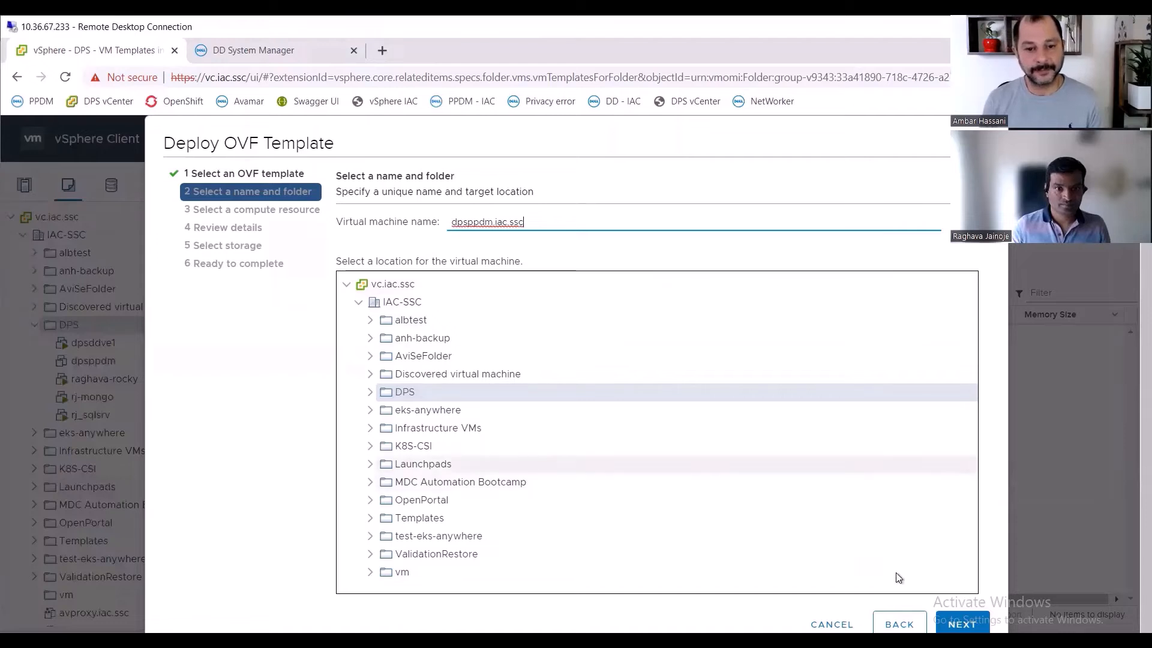
pyautogui.click(961, 623)
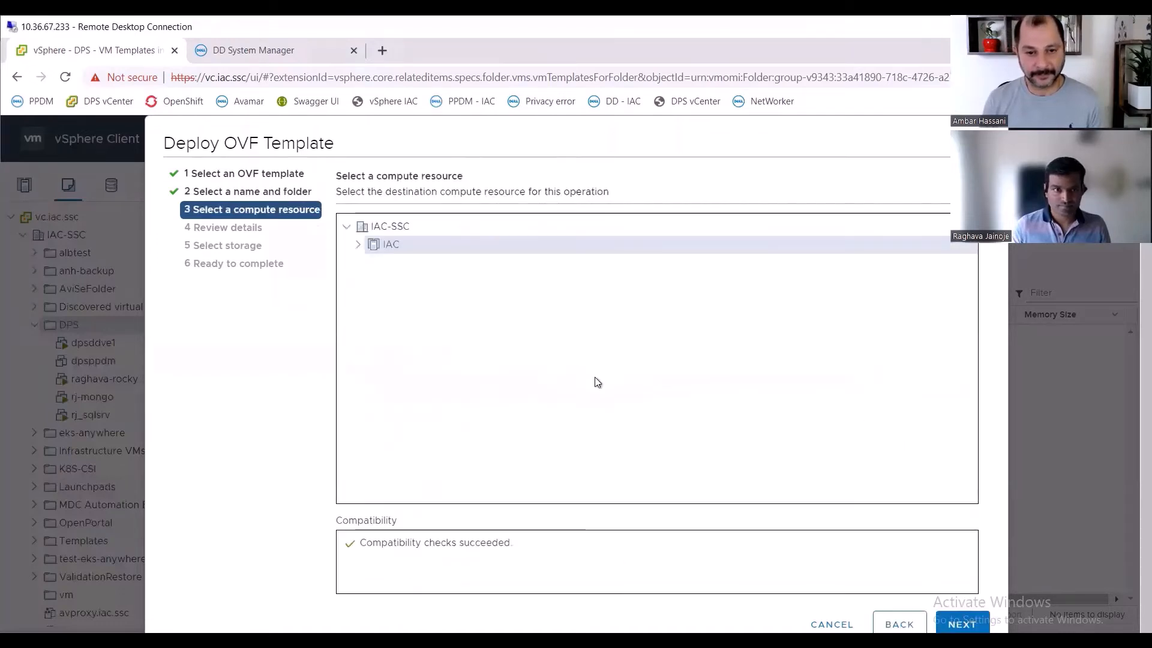
# - Accept the default compute resource, template details and VMware (on-premises/hybrid) deployment configuration
pyautogui.click(962, 624)
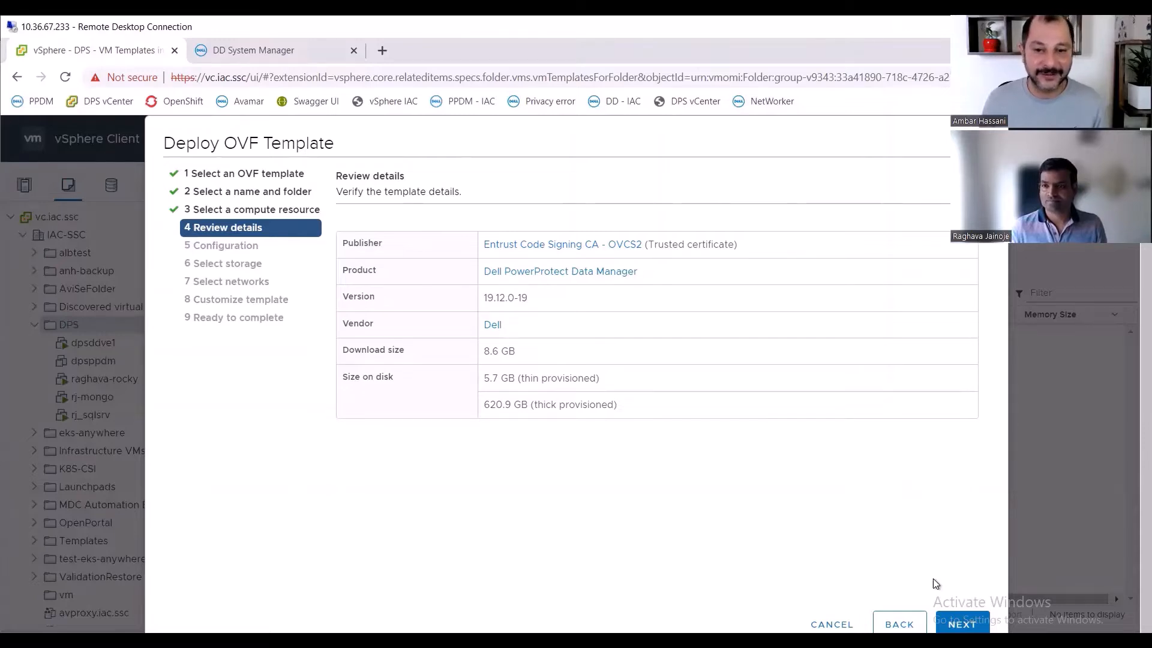
pyautogui.click(962, 623)
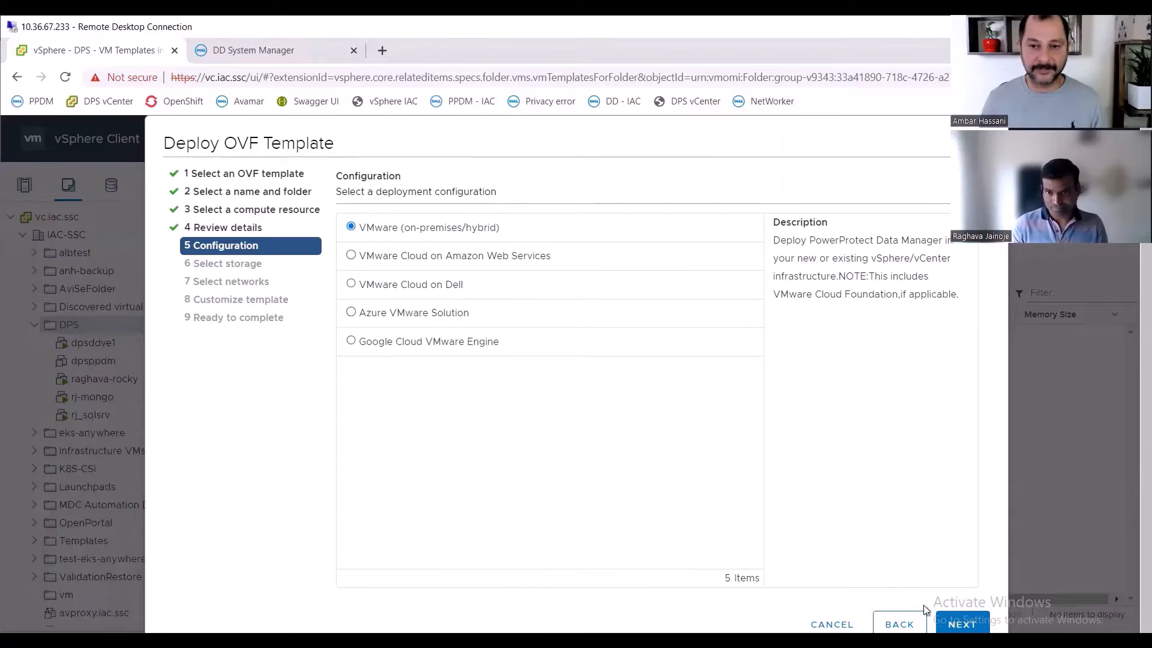
pyautogui.click(963, 623)
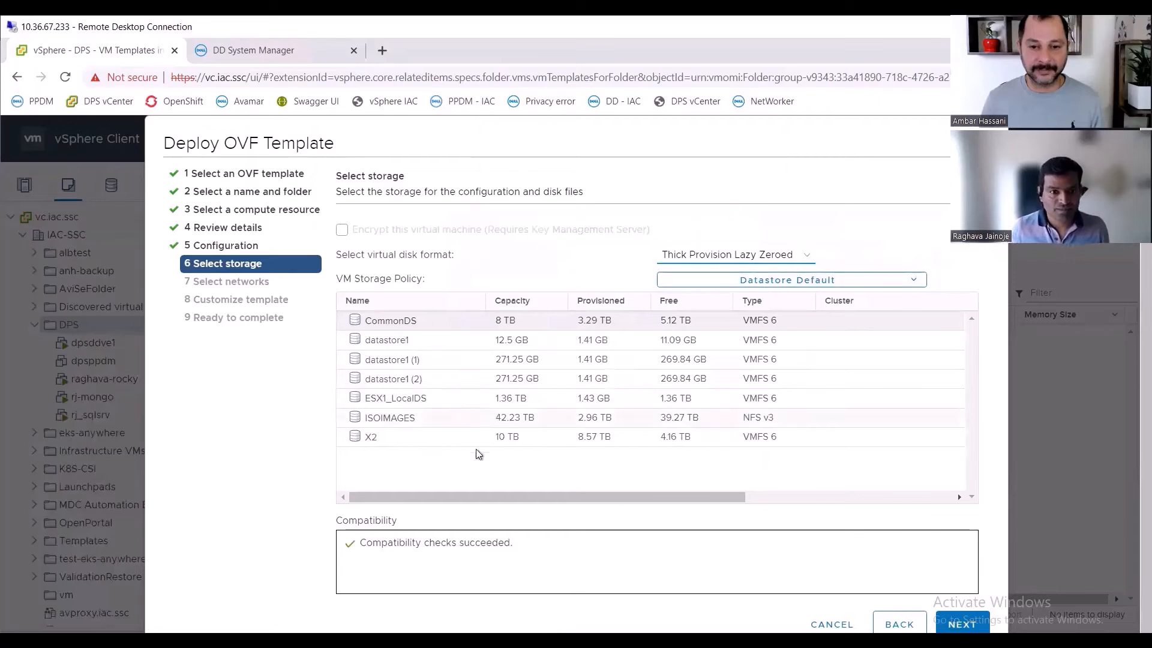
# - Place the VM on the CommonDS datastore and map VM Network to the iac_pg destination network
pyautogui.click(535, 320)
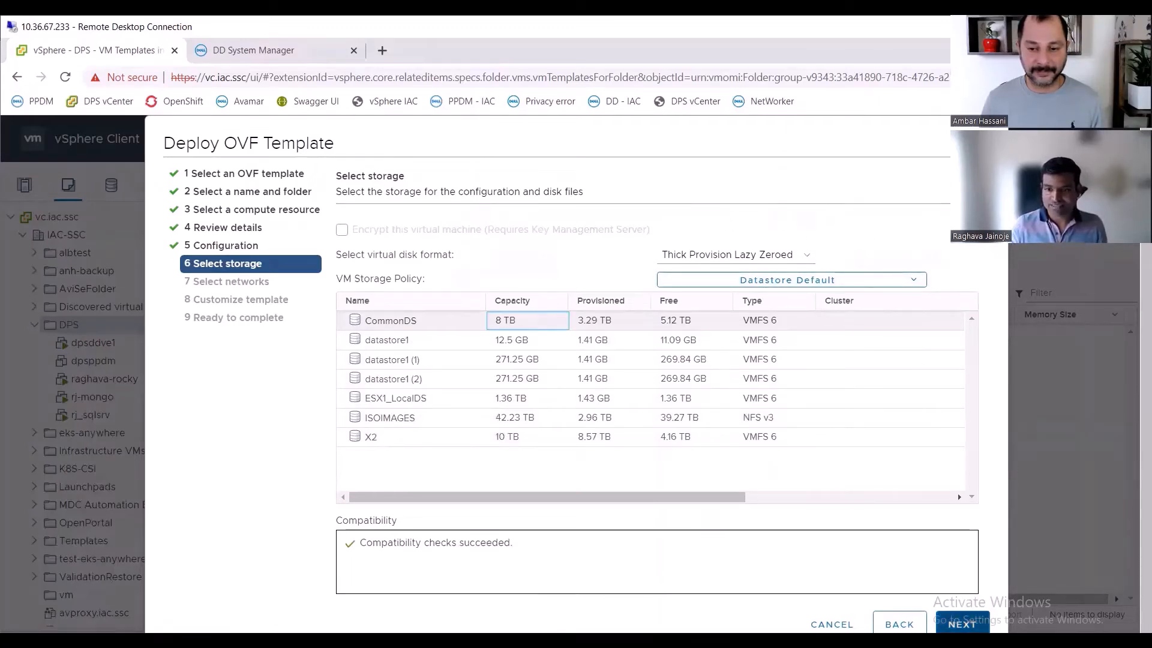
pyautogui.click(961, 624)
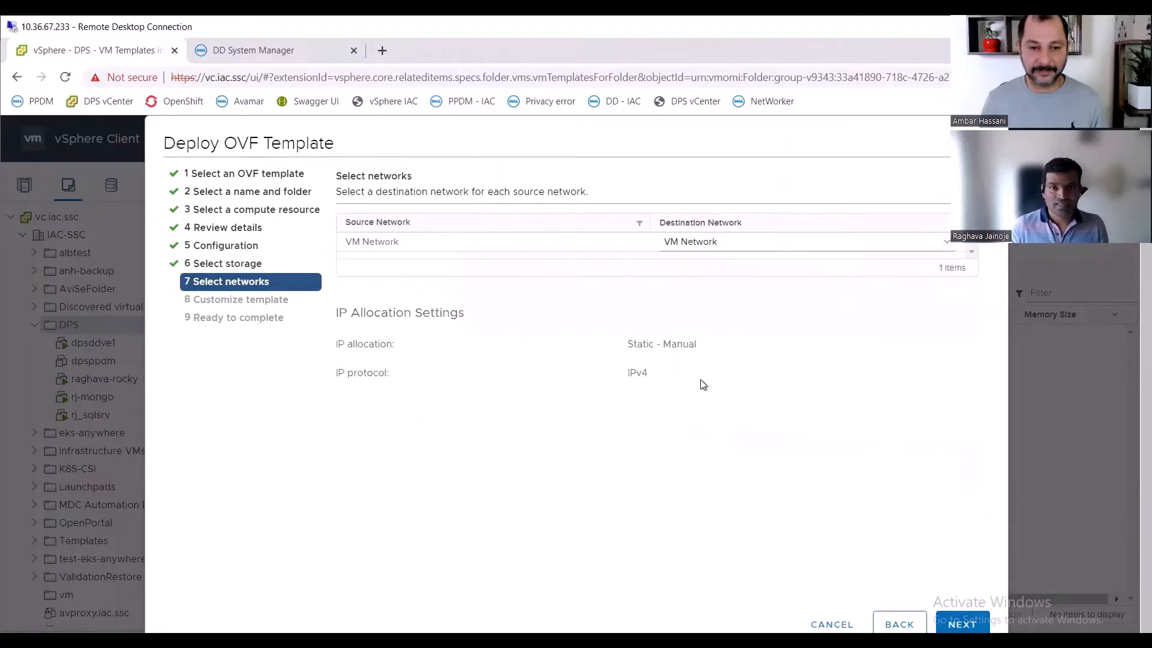
pyautogui.click(795, 245)
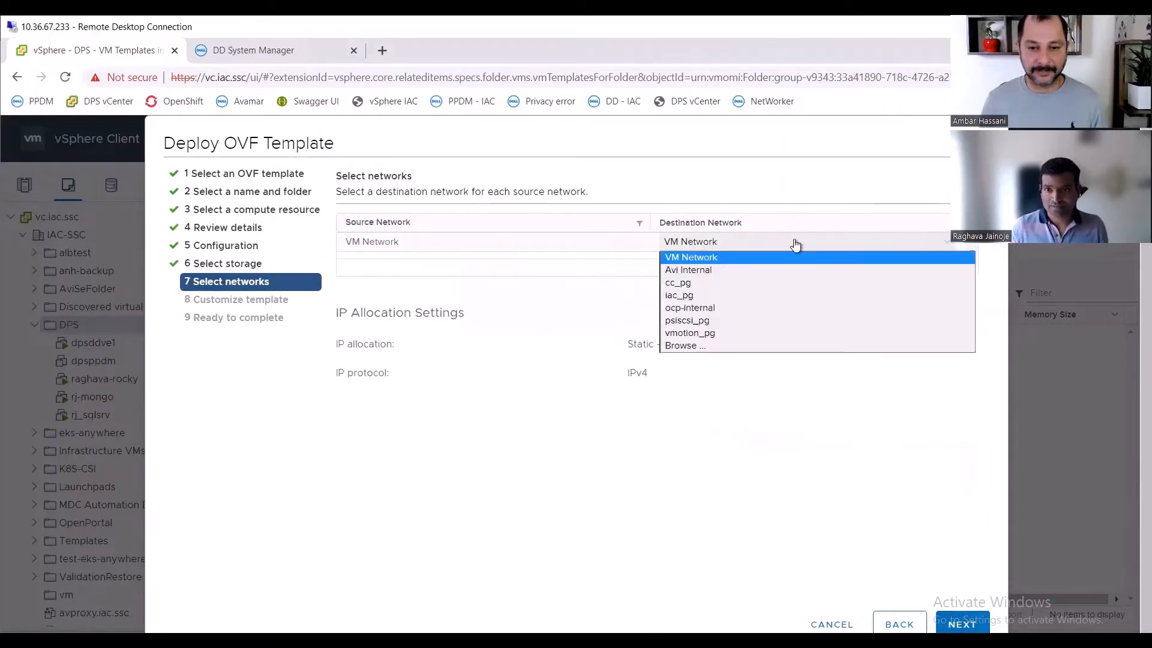
pyautogui.click(693, 296)
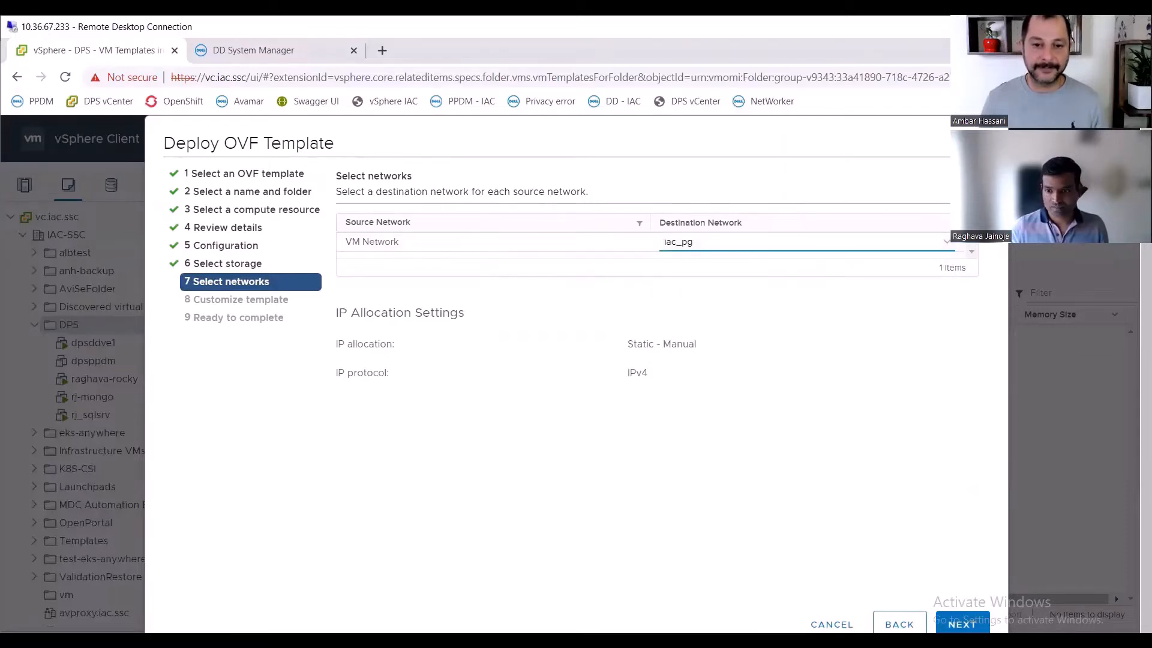
pyautogui.click(962, 624)
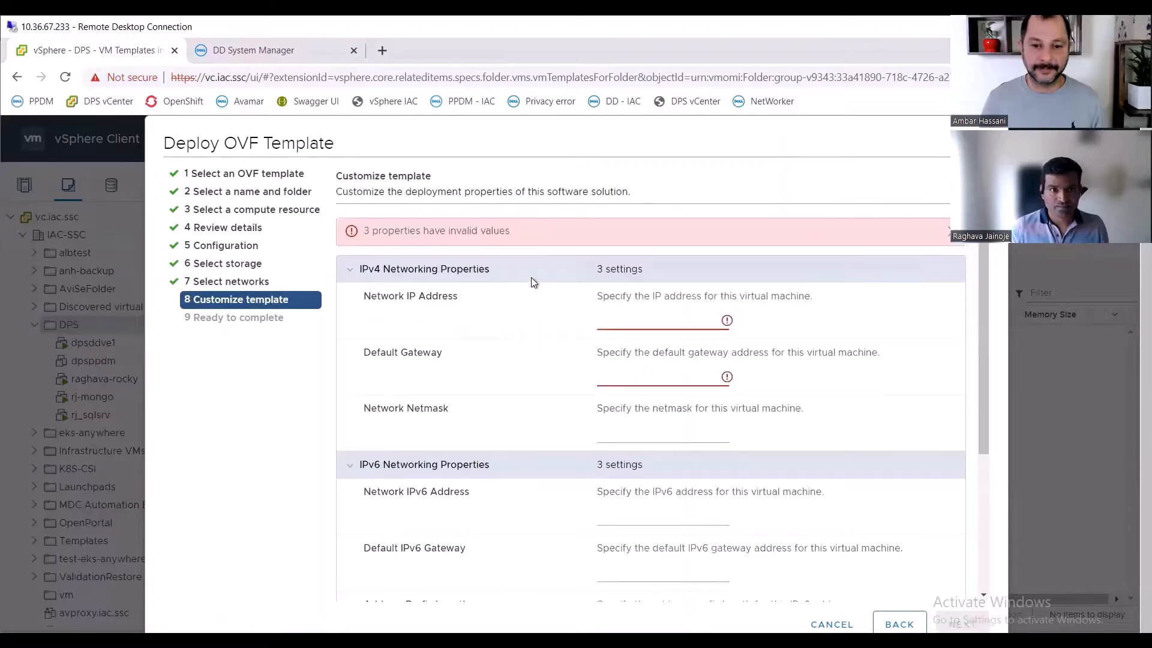
pyautogui.click(669, 317)
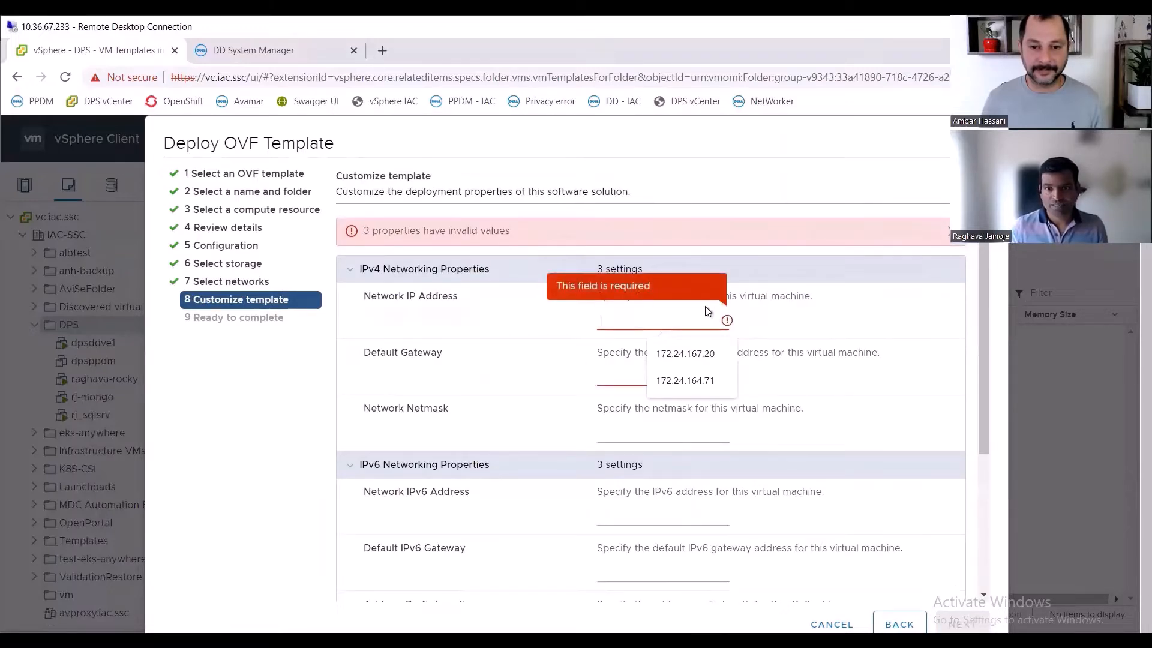
pyautogui.click(685, 381)
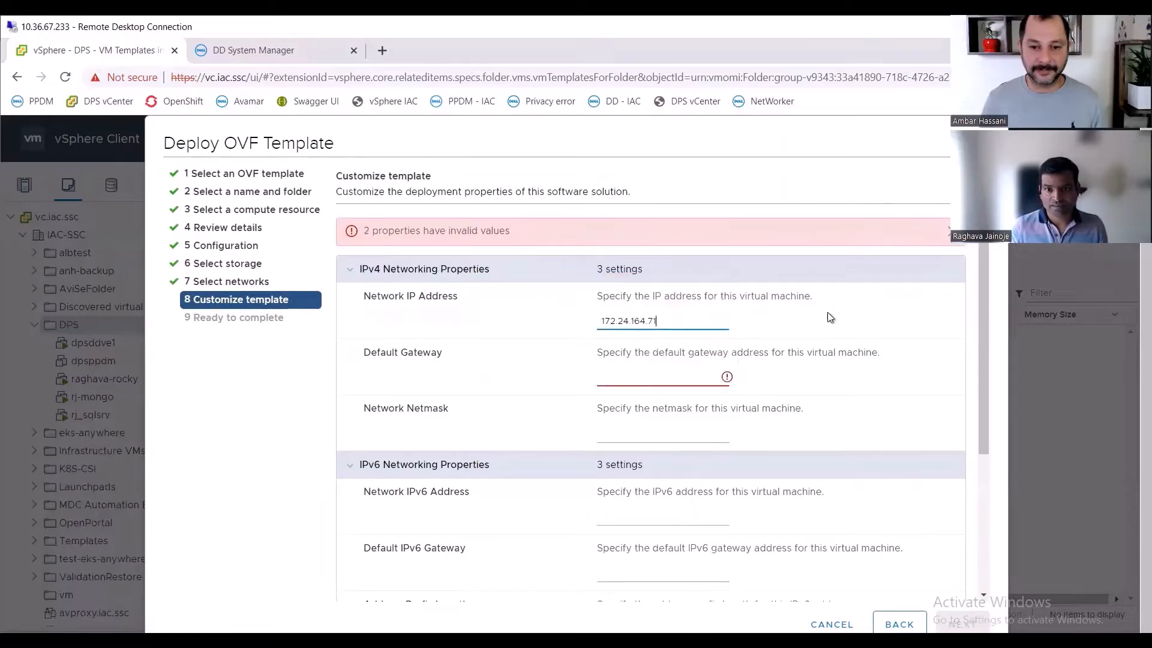
pyautogui.doubleClick(687, 321)
pyautogui.press('BackSpace')
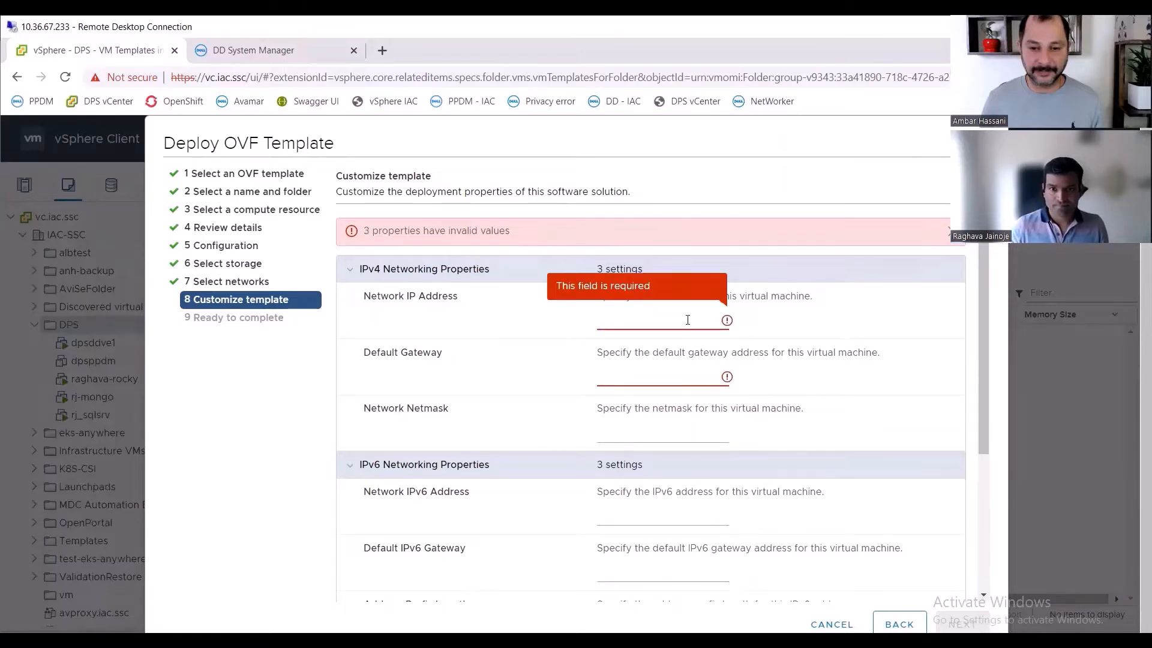
# - Set the IPv4 network address to 172.24.164.71 and the default gateway to 172.24.164.1
pyautogui.click(687, 319)
pyautogui.click(686, 382)
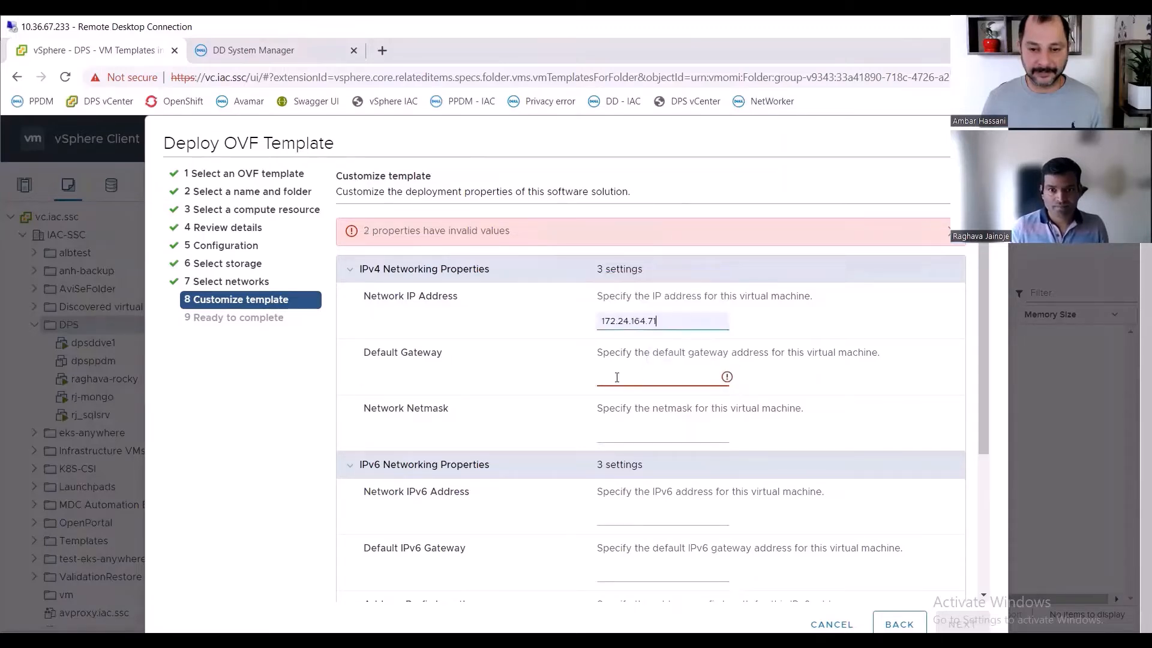
pyautogui.click(615, 377)
pyautogui.click(694, 410)
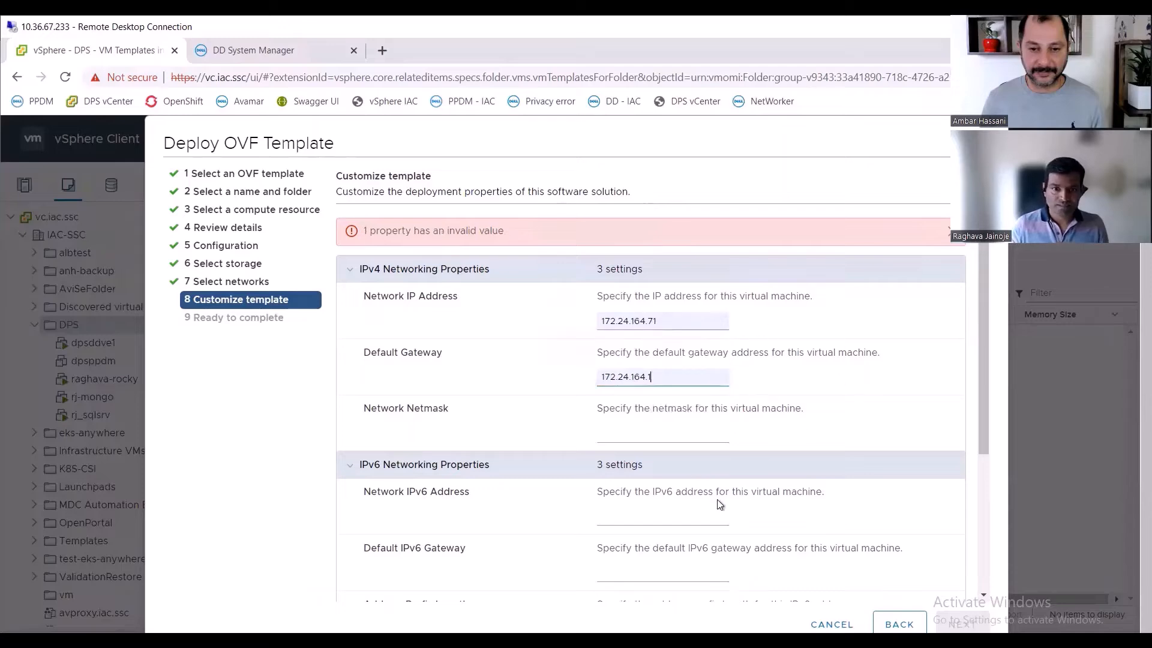
# - Set the network netmask to 255.255.252.0
pyautogui.click(624, 433)
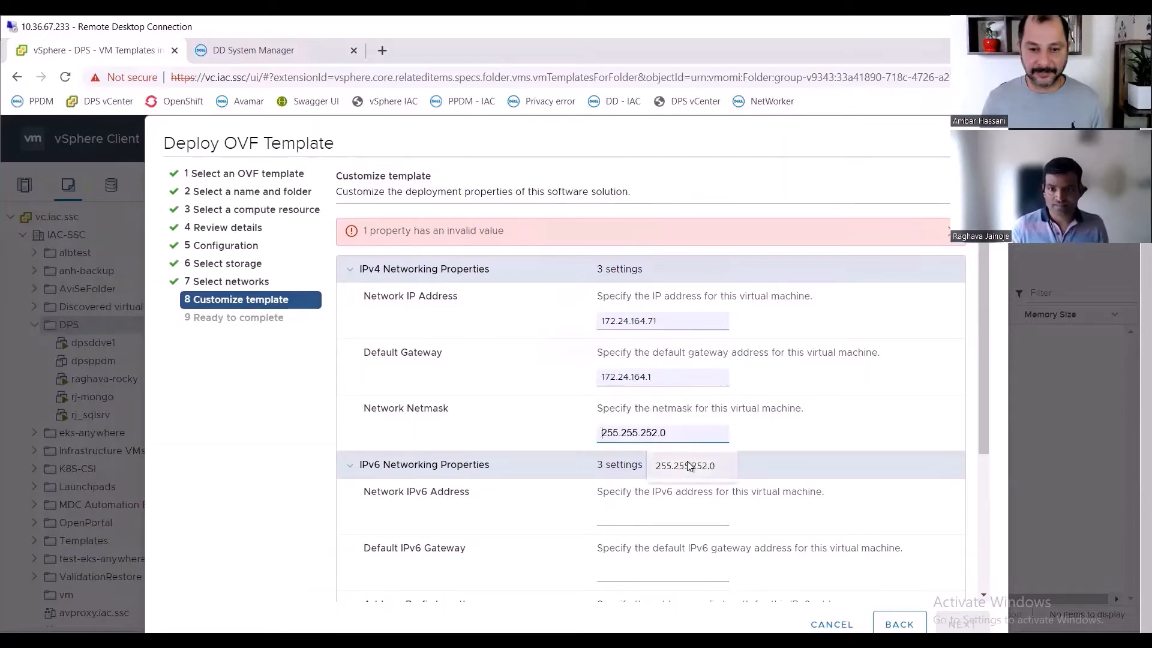
pyautogui.click(690, 466)
# - Leave the IPv6 settings empty and paste dpsppdm.iac.ssc as the FQDN in the DNS settings
pyautogui.scroll(-3, 720, 468)
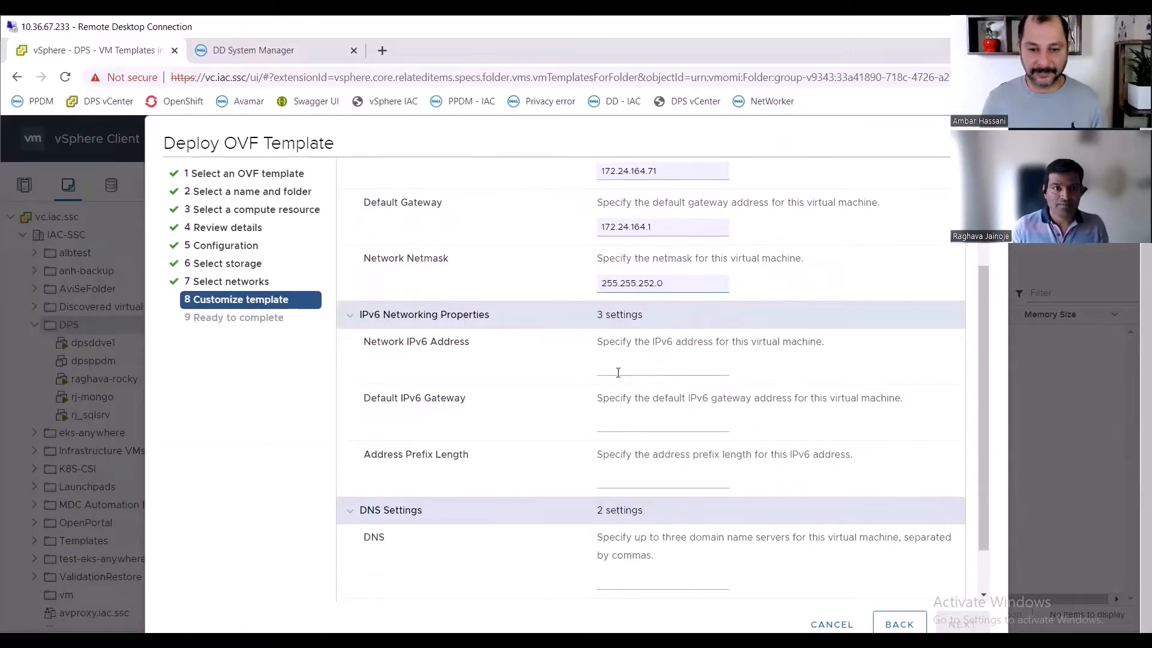
pyautogui.click(617, 373)
pyautogui.scroll(-1, 621, 427)
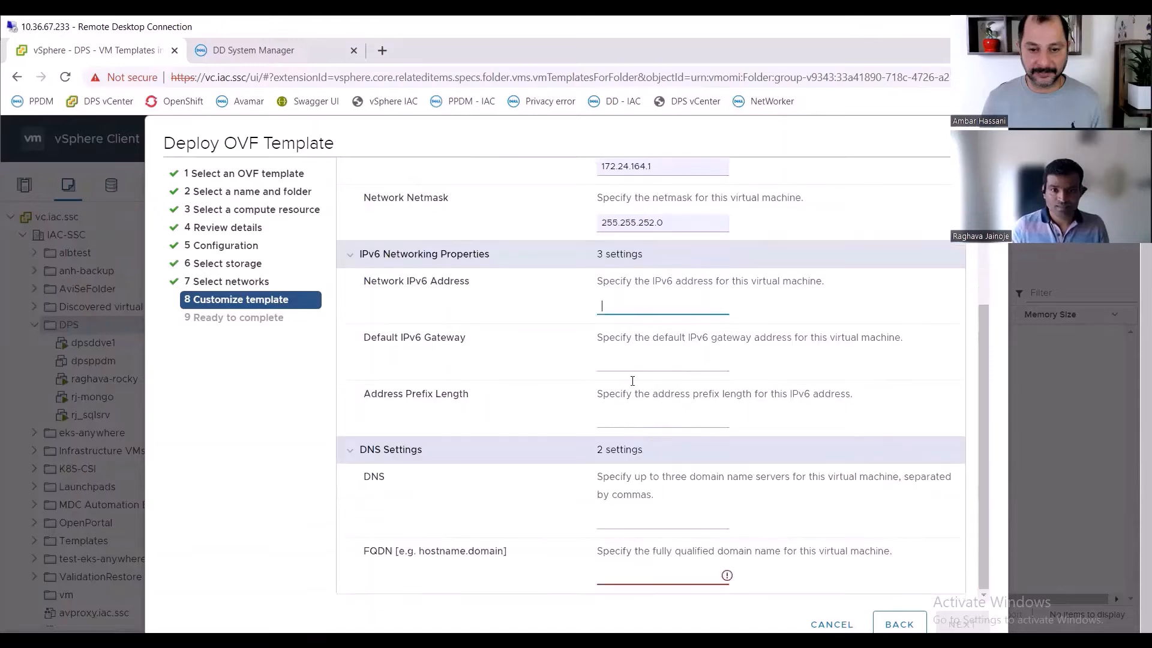
pyautogui.click(638, 360)
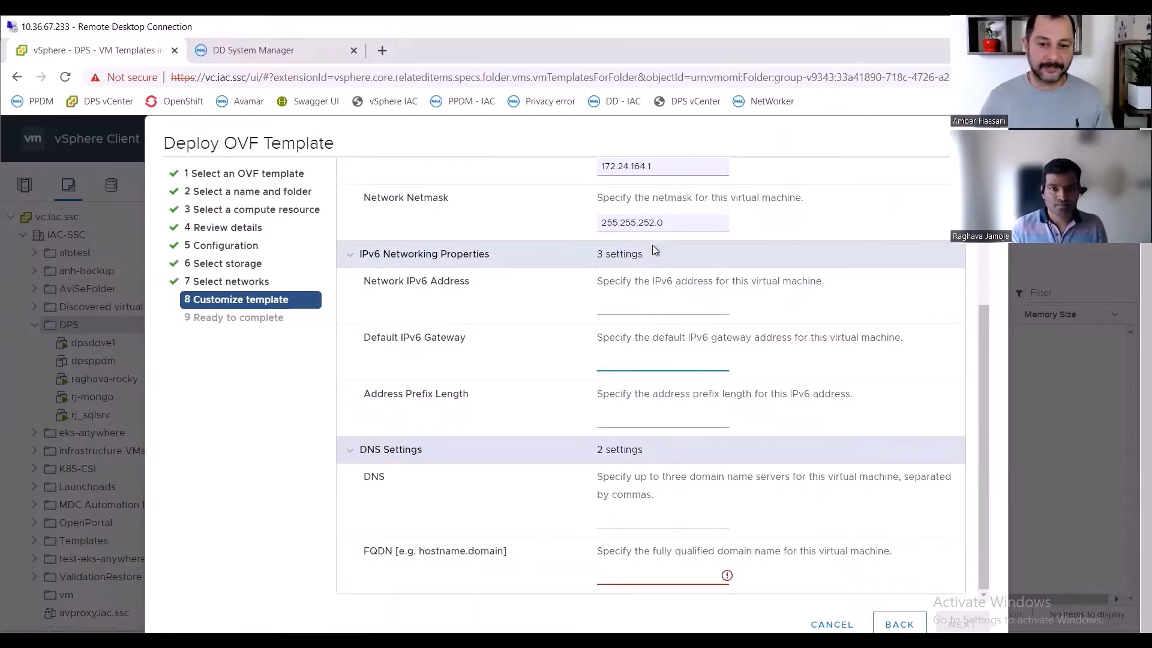
pyautogui.scroll(3, 653, 300)
pyautogui.scroll(-3, 654, 339)
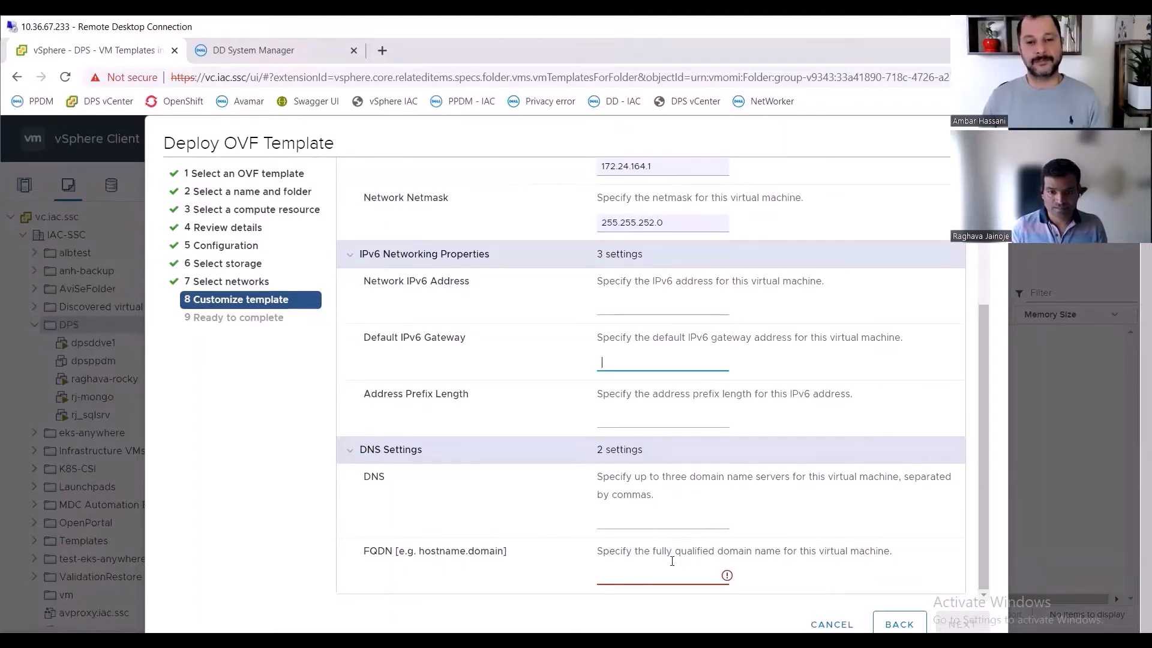
pyautogui.click(648, 577)
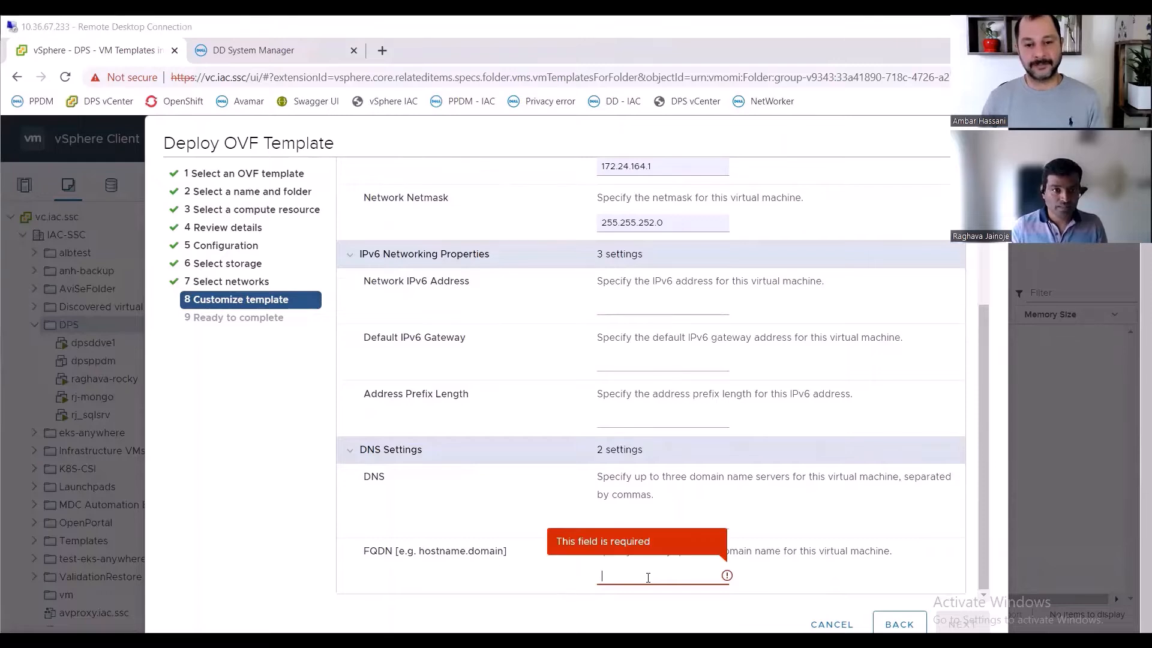
pyautogui.write('dpsppdm.iac.ssc')
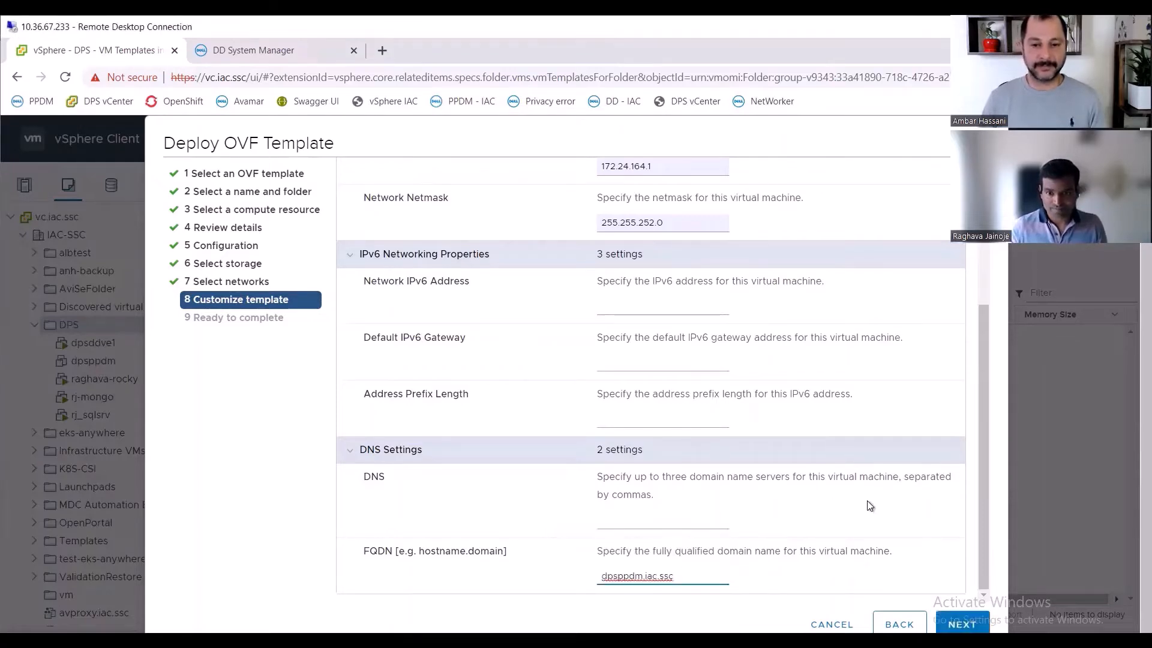
# - Review the customized IPv4, IPv6 and DNS properties and continue to the Ready to complete page
pyautogui.hotkey('shift', 'Tab')
pyautogui.scroll(5, 760, 414)
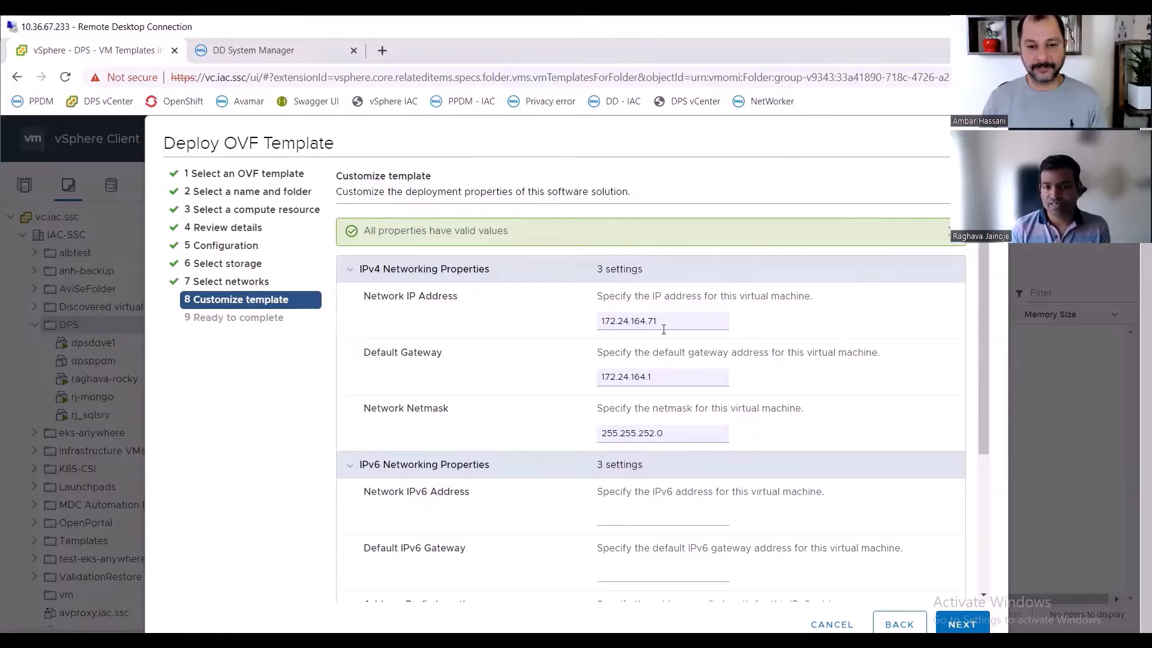
pyautogui.scroll(-4, 660, 336)
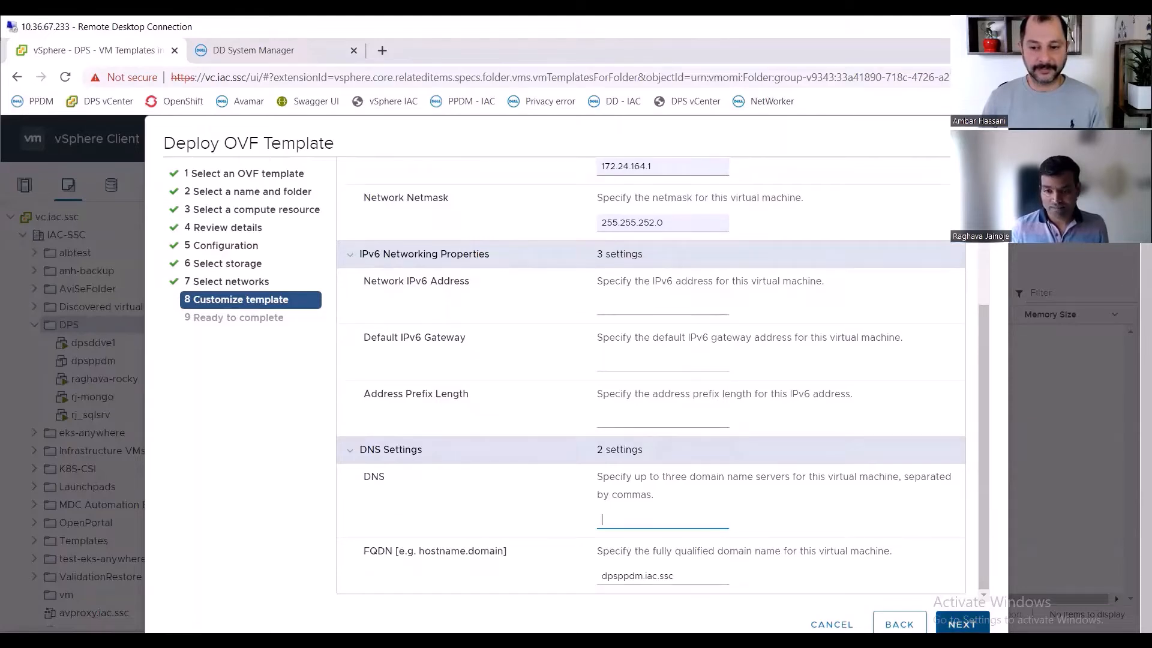
pyautogui.click(962, 623)
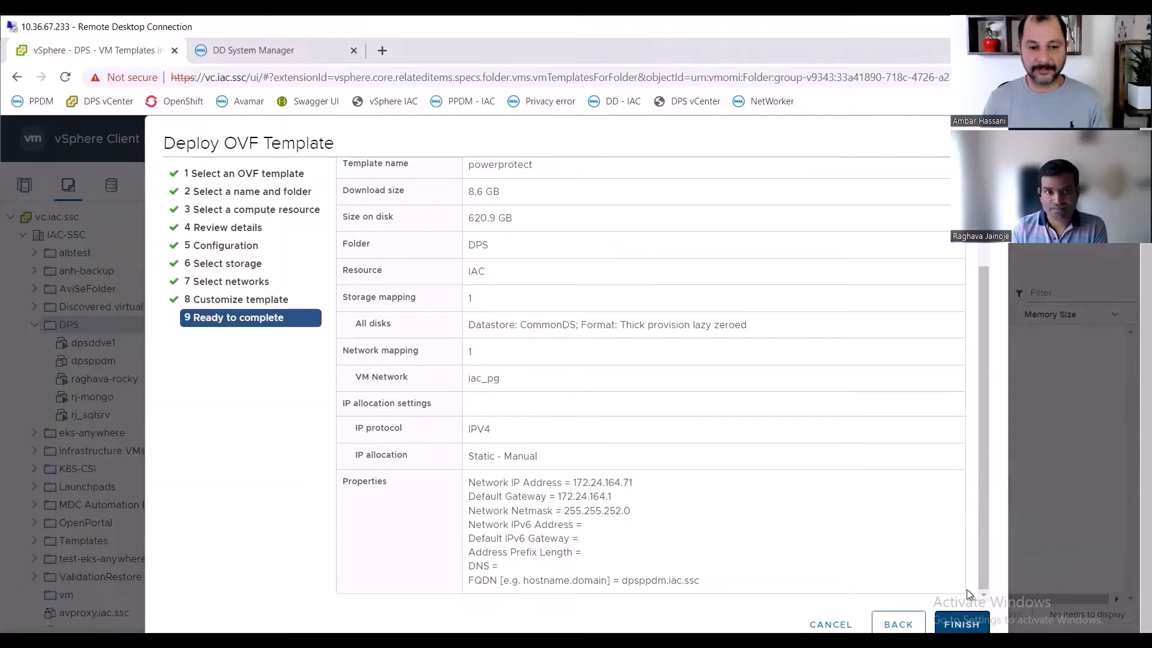
# - Finish the OVF deployment and open the new dpsppdm.iac.ssc virtual machine's summary
pyautogui.click(962, 624)
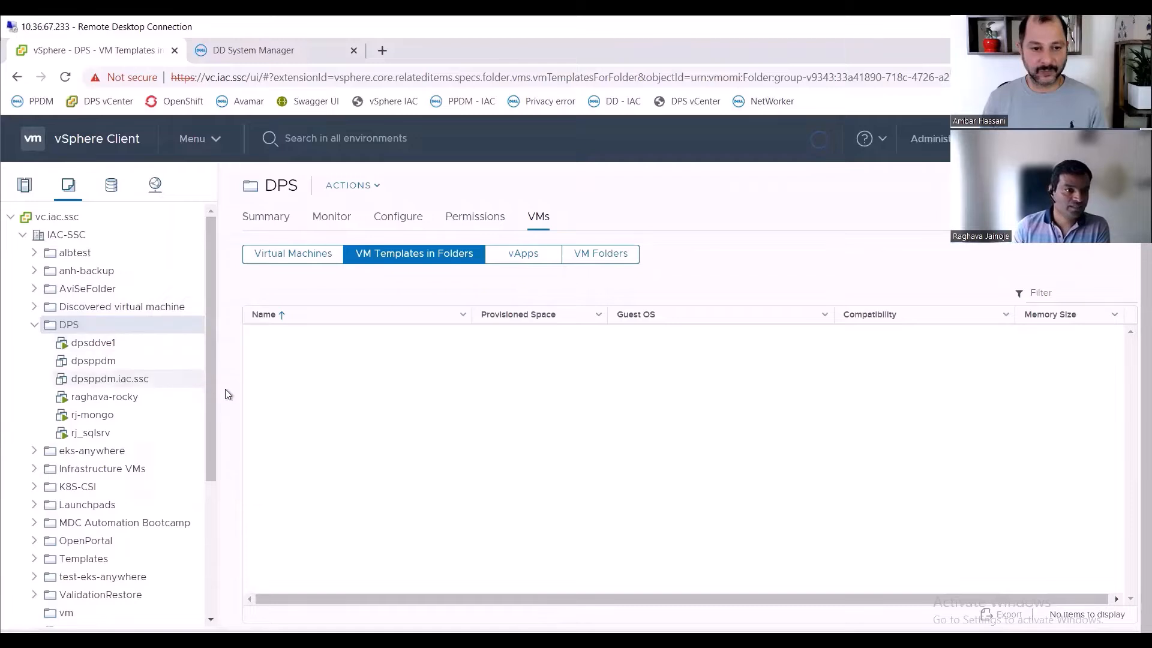
pyautogui.click(149, 383)
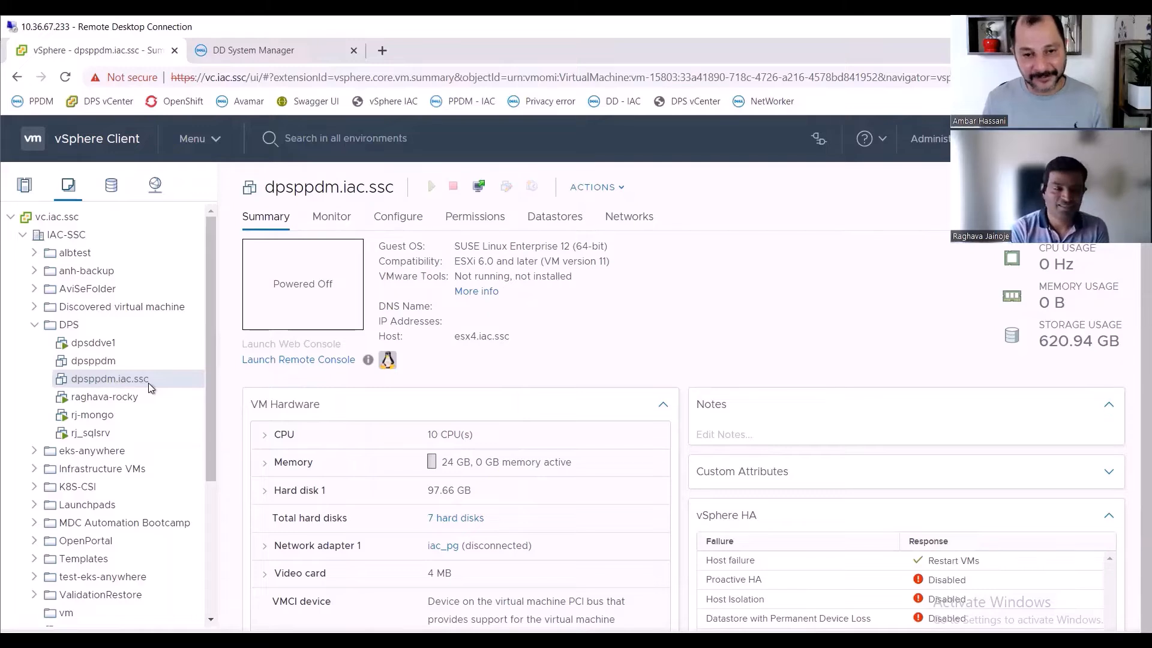
pyautogui.click(103, 366)
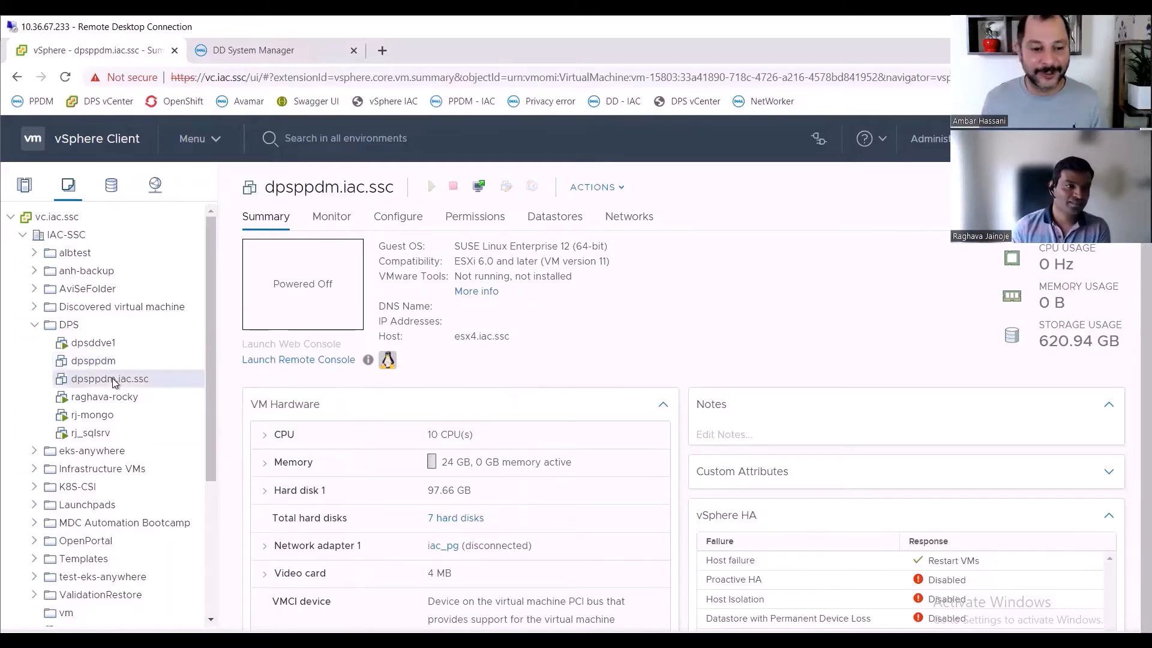
pyautogui.scroll(-4, 138, 510)
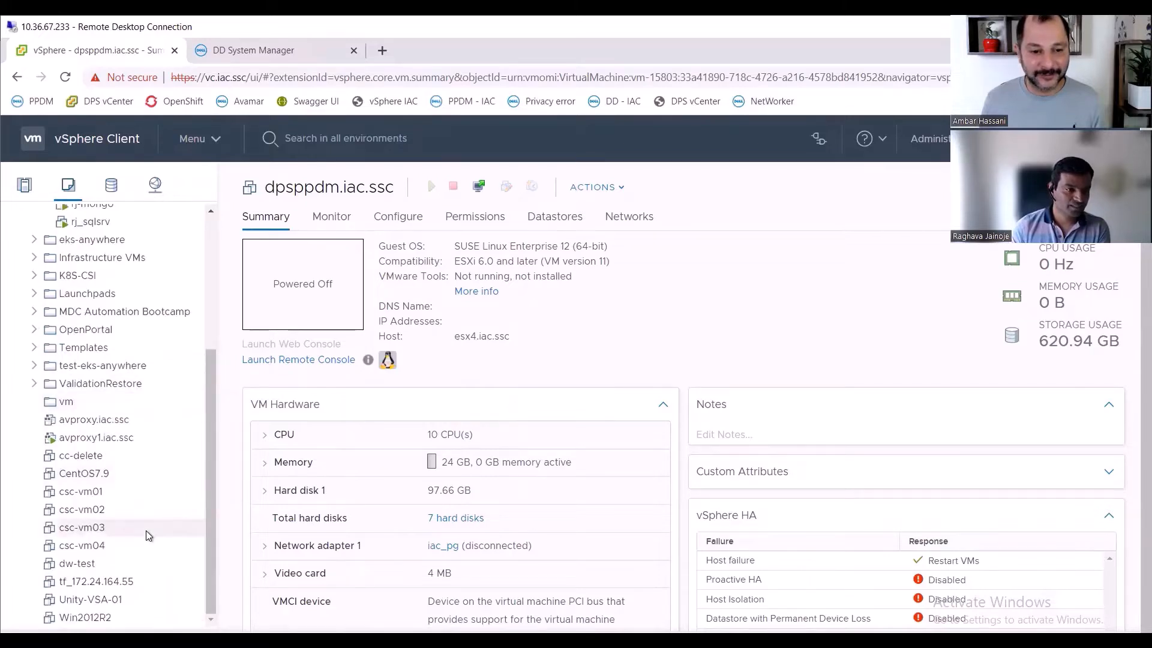
pyautogui.scroll(4, 146, 530)
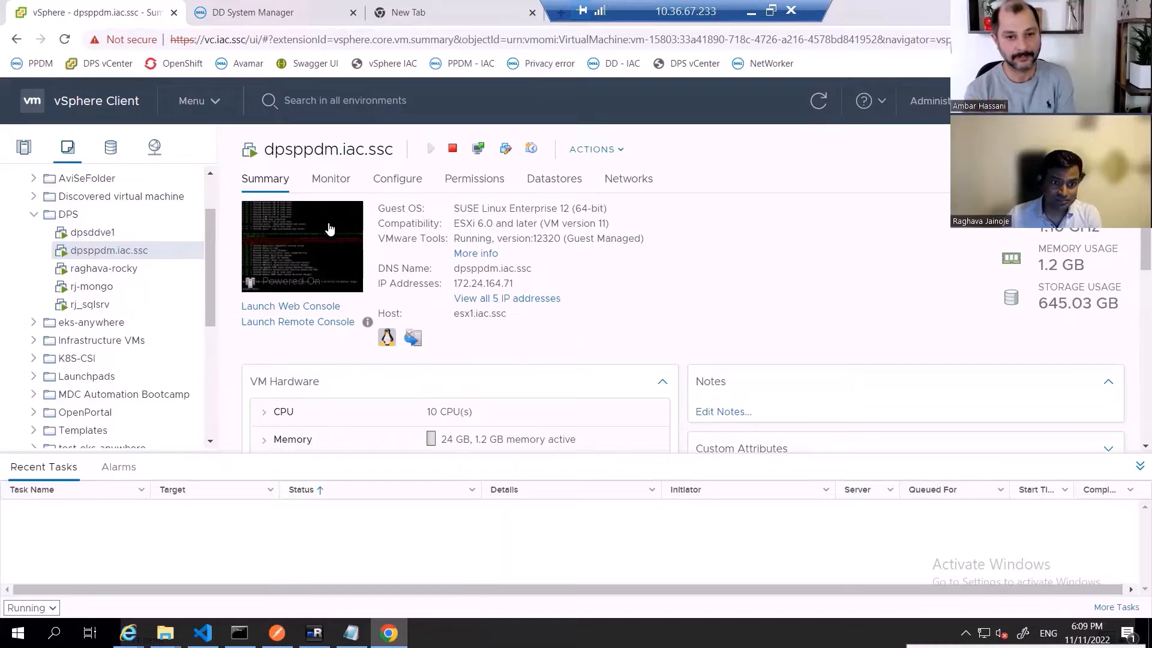
pyautogui.click(413, 14)
pyautogui.write('https://dpsppdm.iac.ssc/#/fresh')
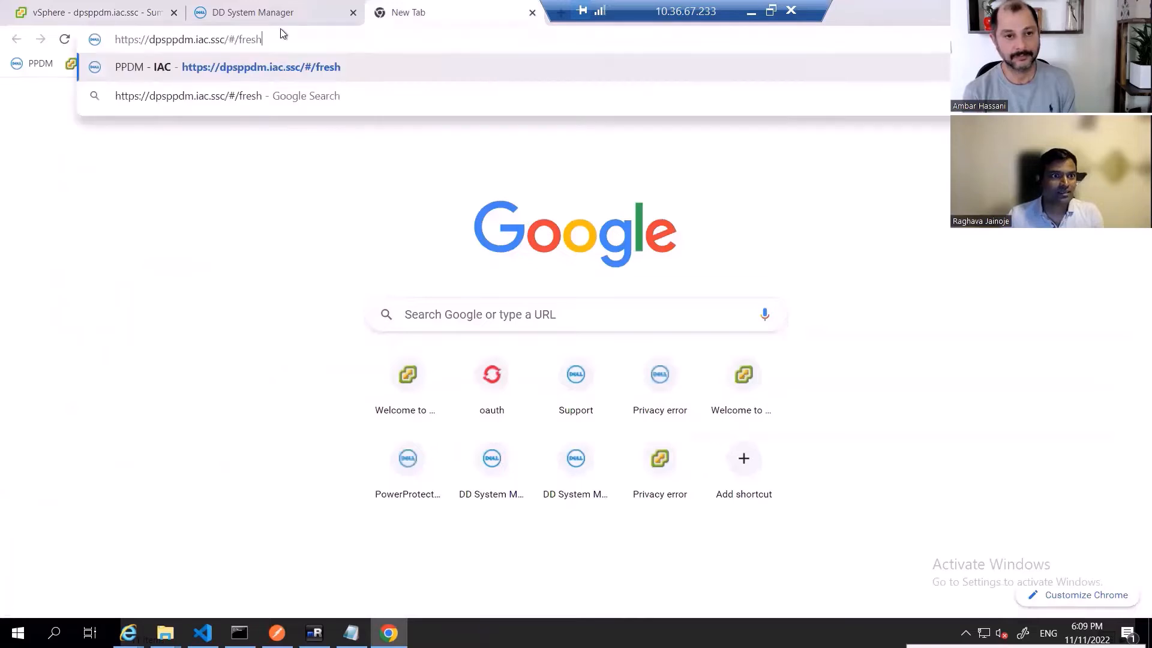
pyautogui.press('BackSpace')
pyautogui.press('BackSpace')
pyautogui.press('BackSpace')
pyautogui.press('BackSpace')
pyautogui.press('BackSpace')
pyautogui.press('BackSpace')
pyautogui.press('BackSpace')
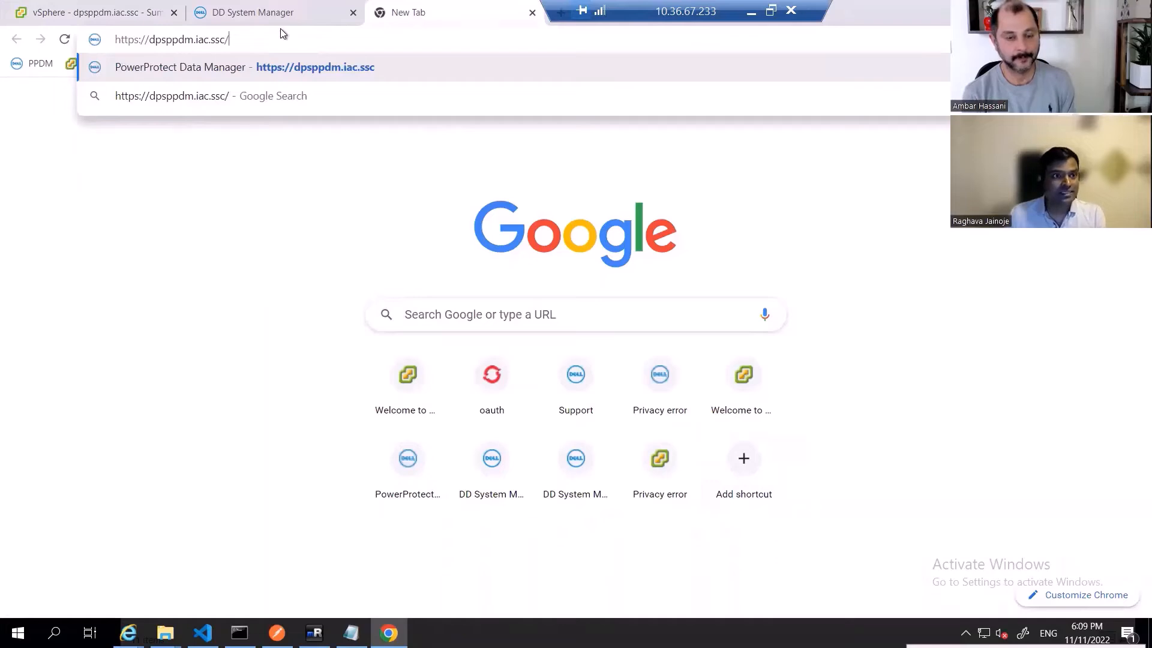
pyautogui.press('Return')
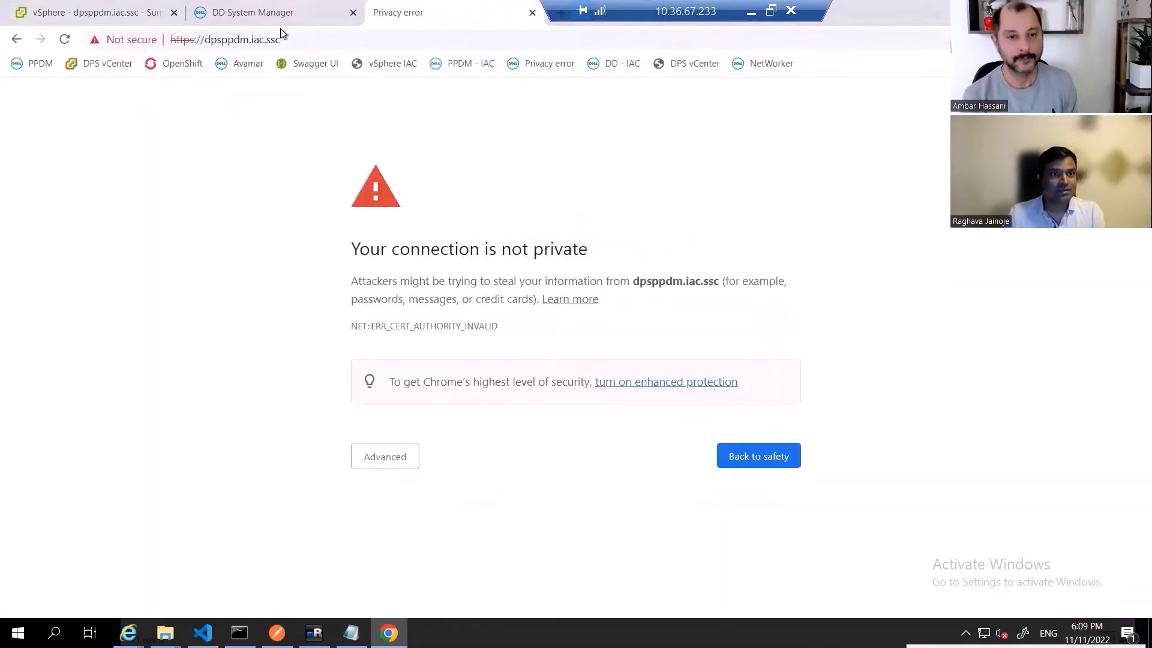
pyautogui.click(385, 457)
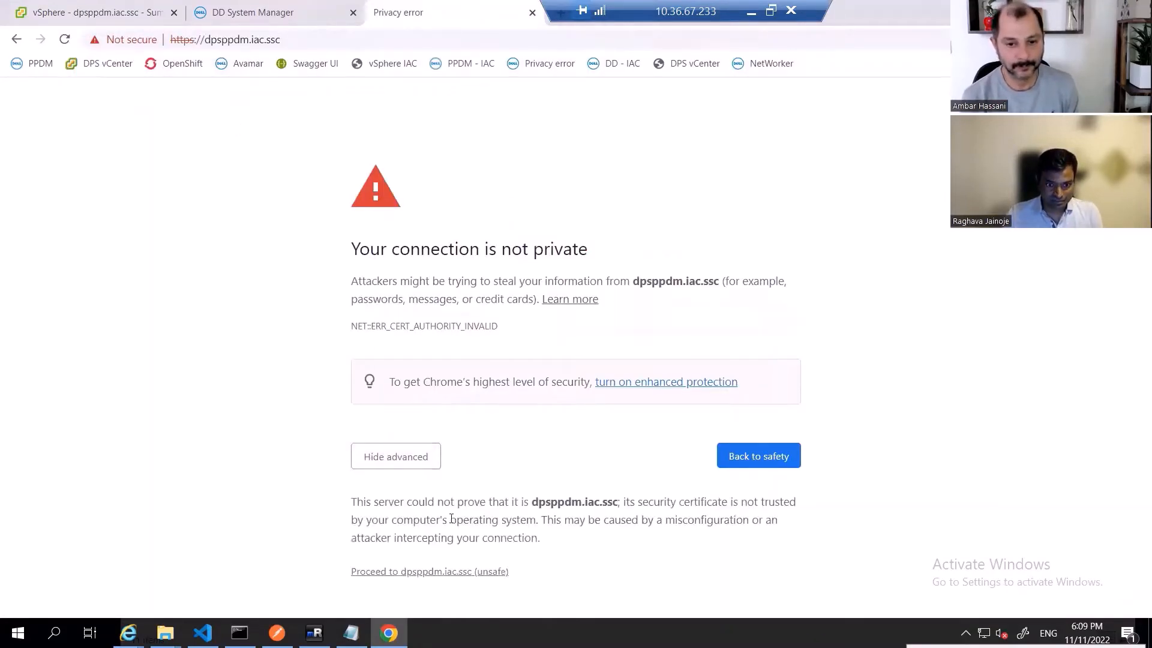
pyautogui.click(451, 571)
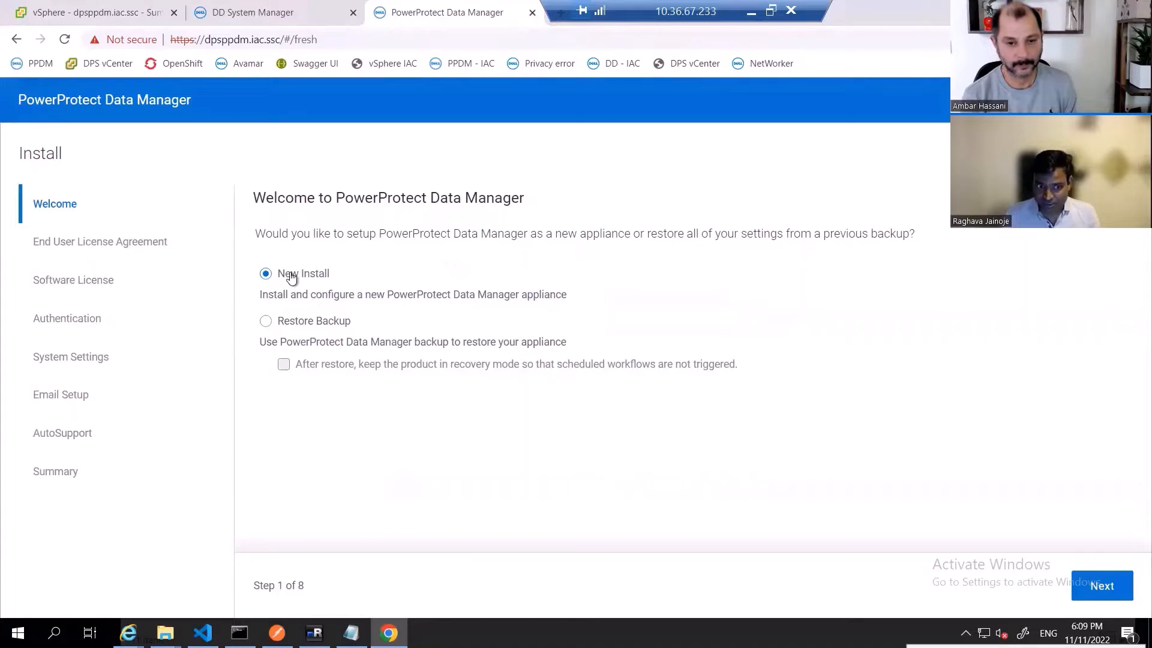
# - Start a New Install and accept the end user license agreement
pyautogui.click(1094, 588)
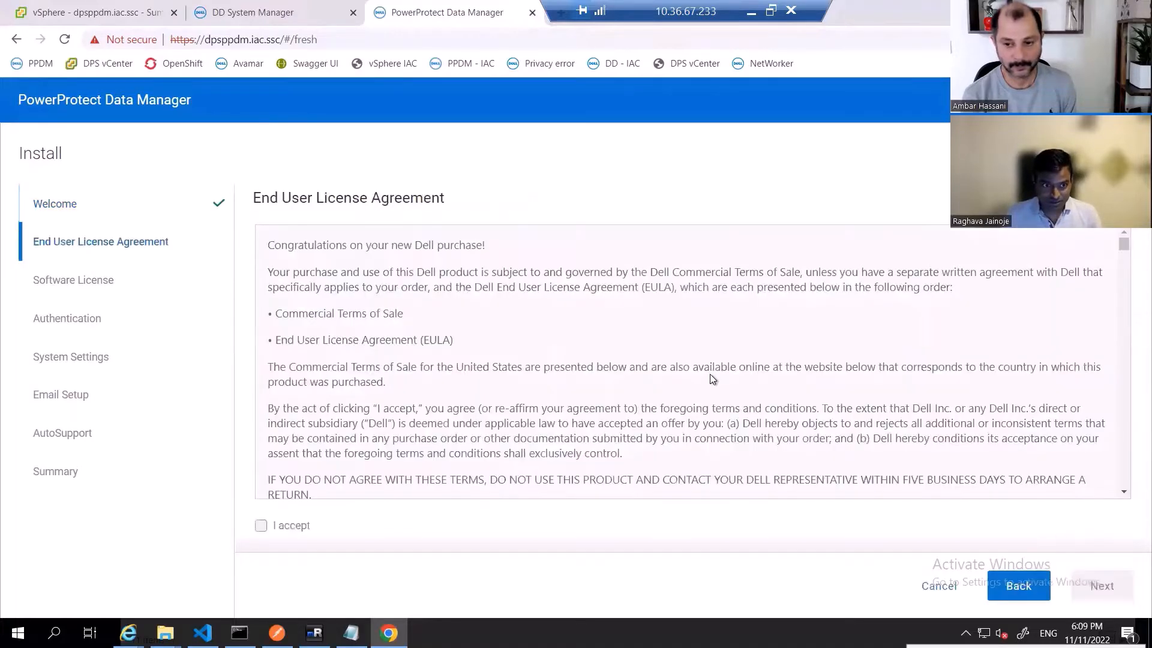
pyautogui.scroll(-10, 420, 327)
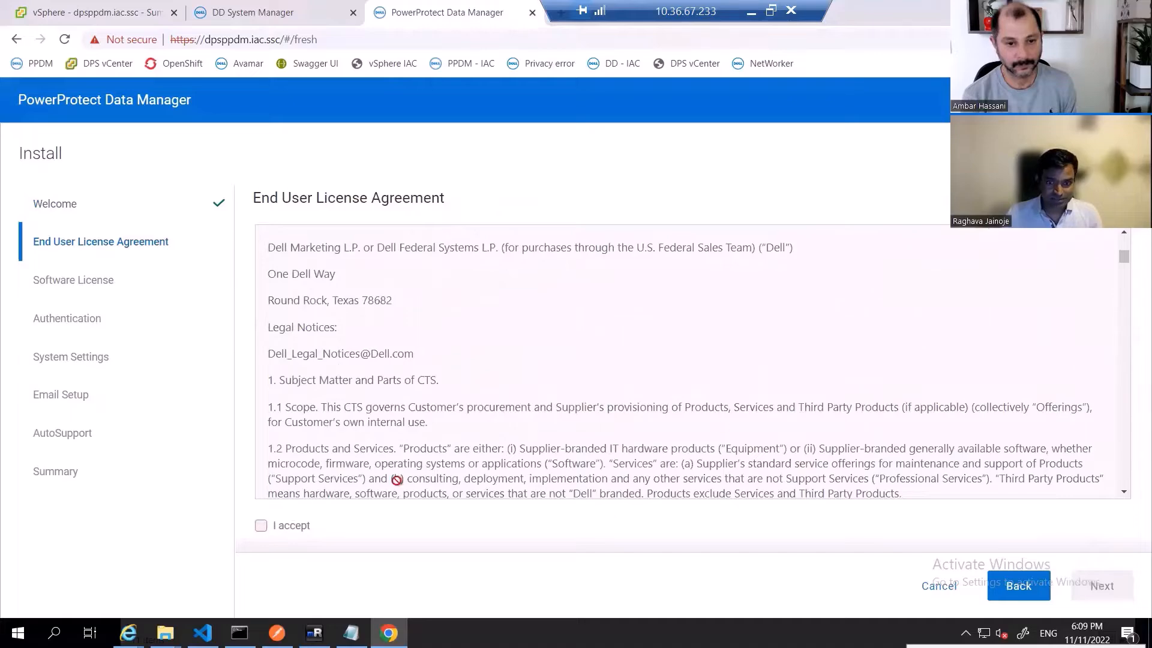
pyautogui.scroll(-20, 1004, 355)
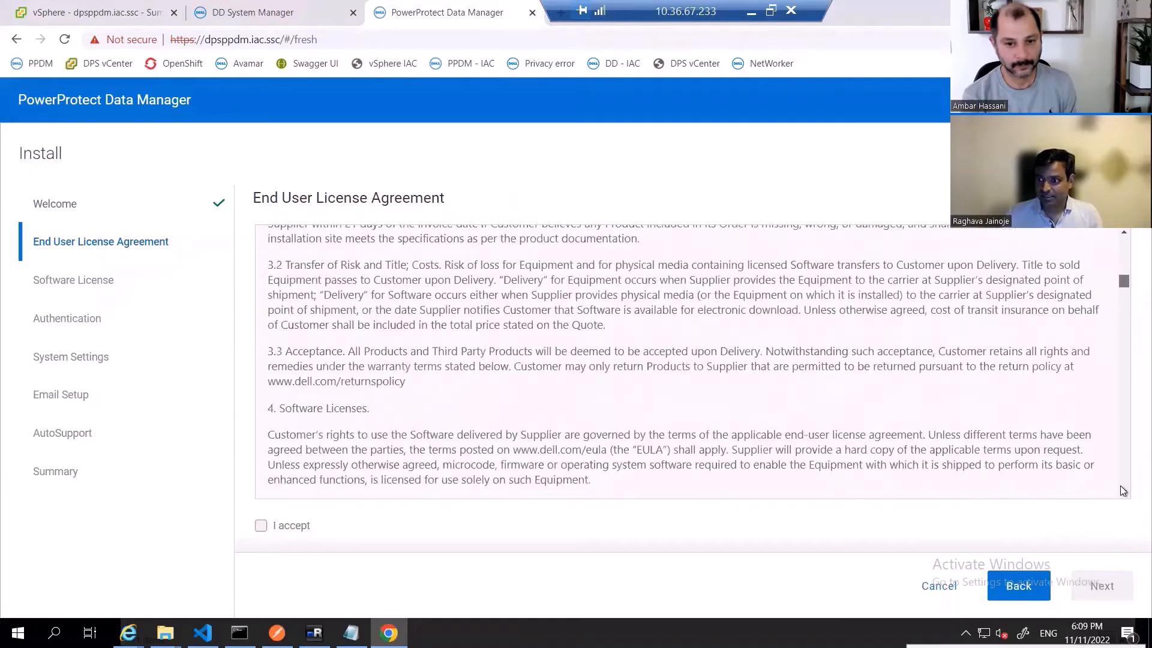
pyautogui.scroll(-15, 1115, 487)
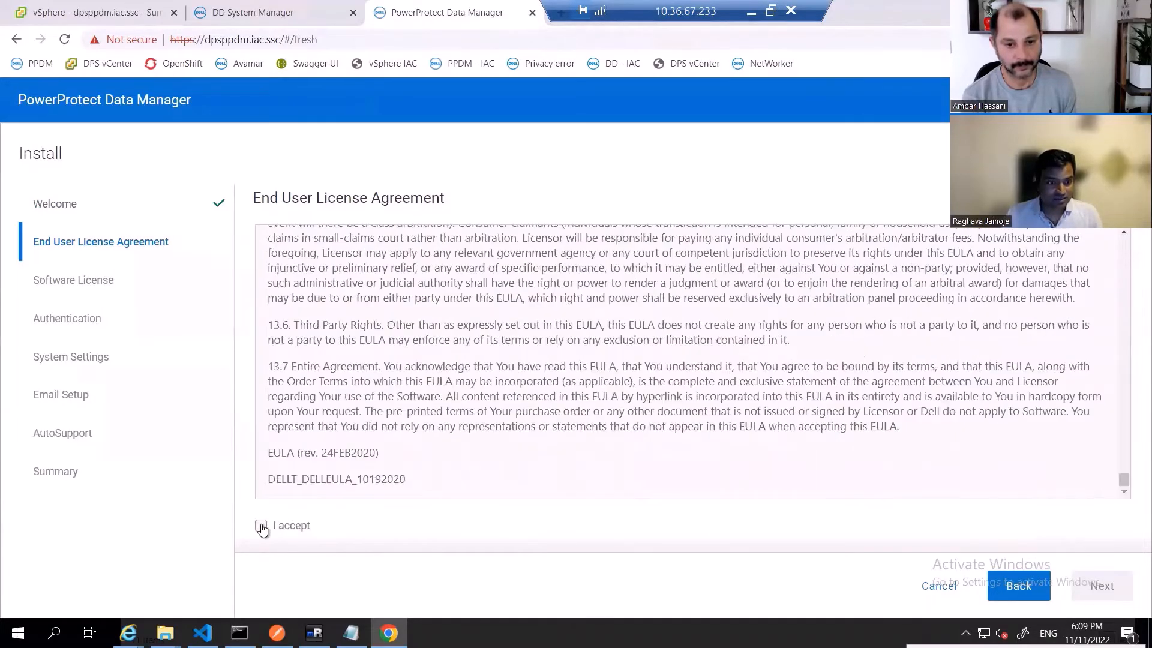
pyautogui.click(261, 525)
pyautogui.click(1102, 585)
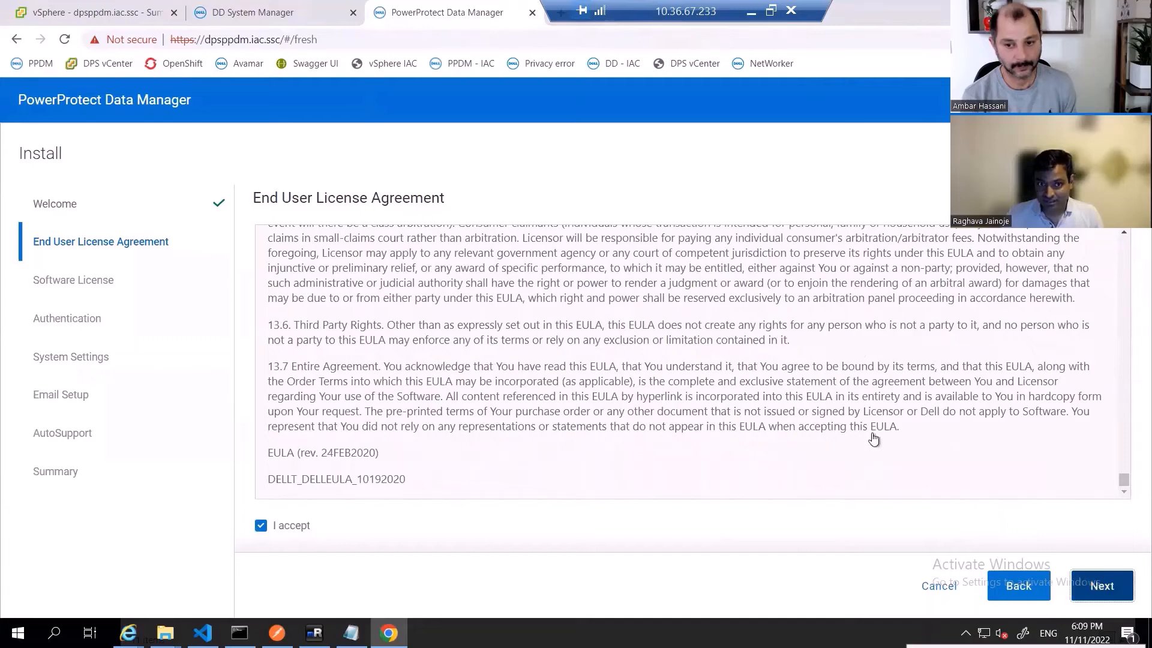
# - Choose the 90 day evaluation license as the license type and continue
pyautogui.click(514, 254)
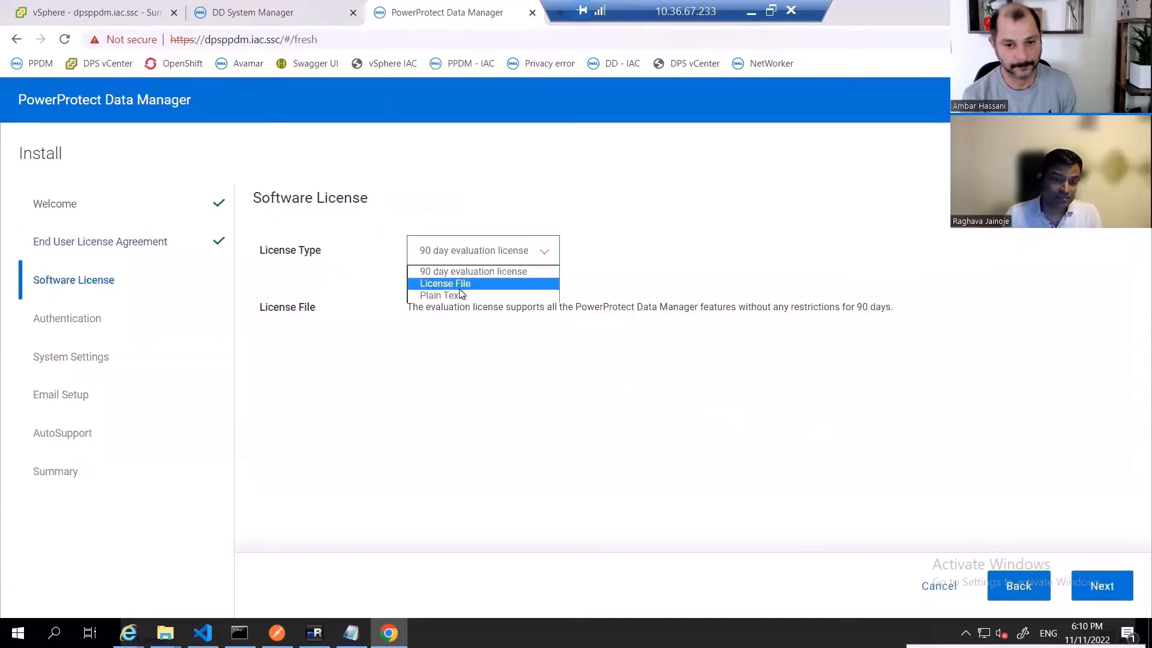
pyautogui.click(488, 273)
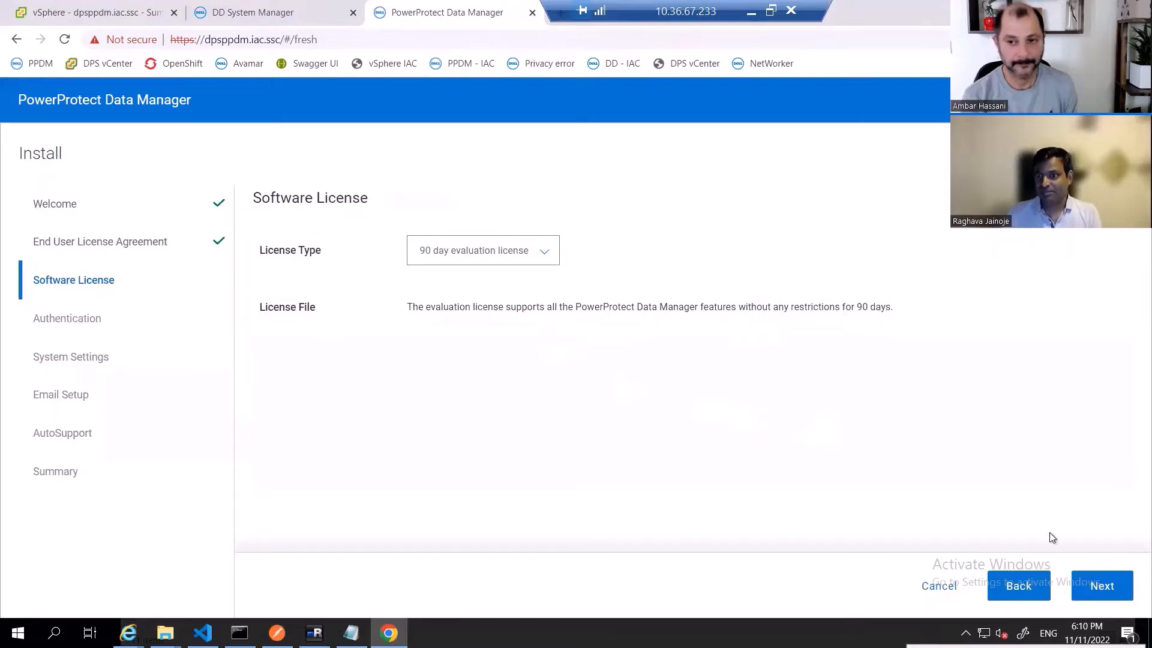
pyautogui.click(1110, 591)
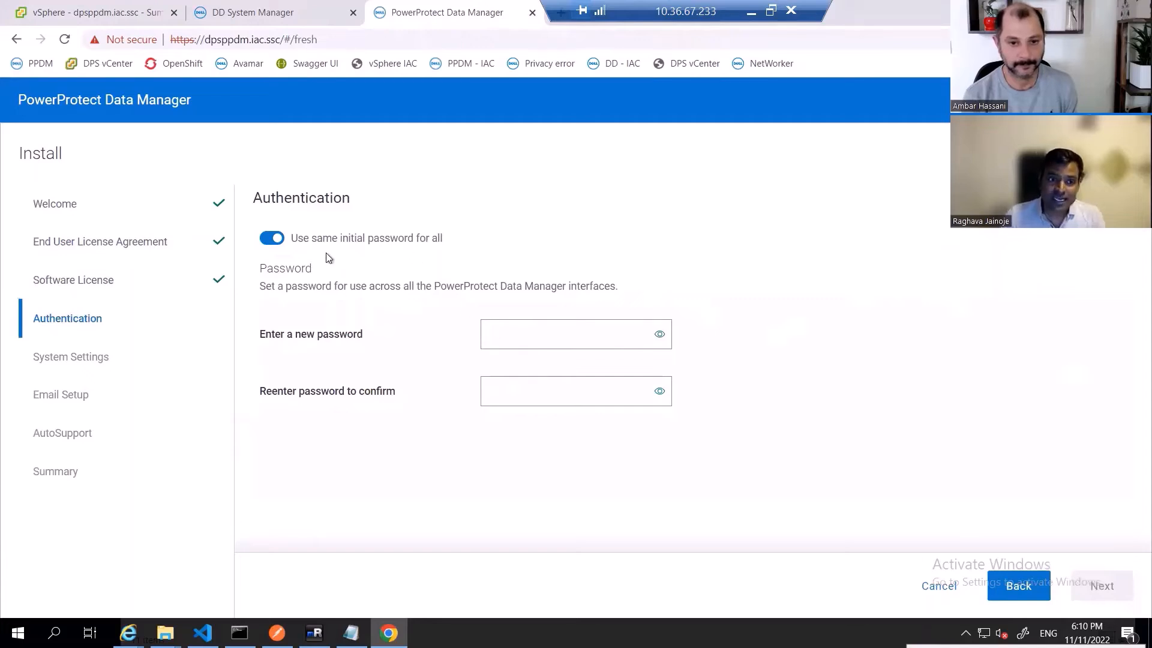
# - Enter and confirm the shared initial password for all interfaces, then continue
pyautogui.click(544, 338)
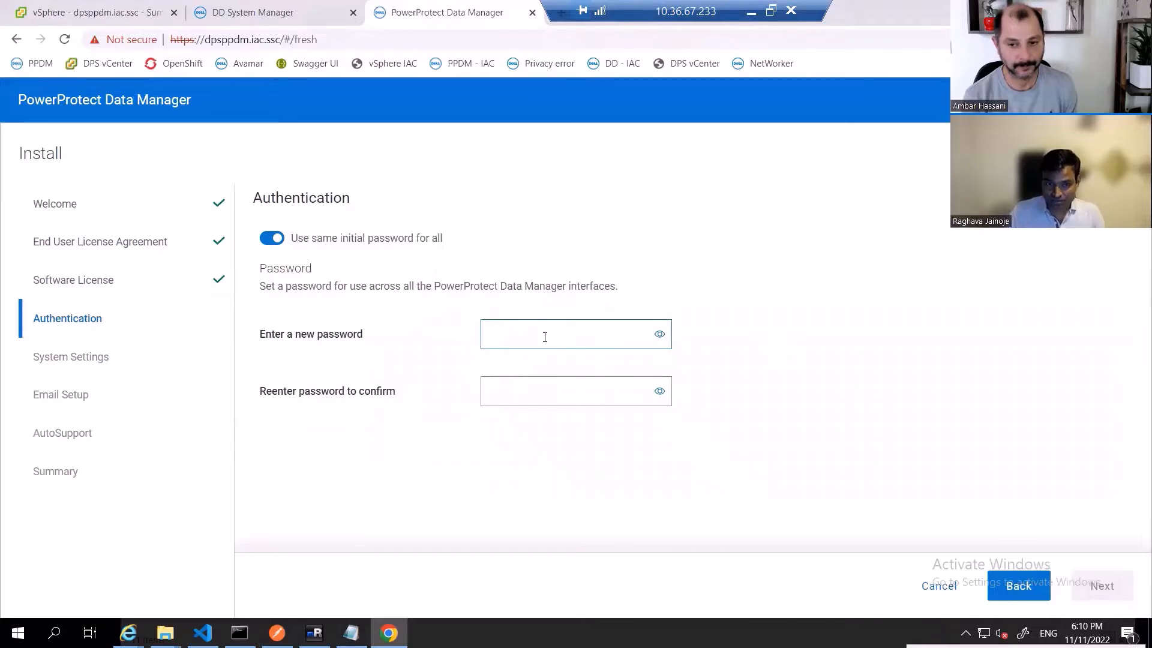
pyautogui.write('•••••')
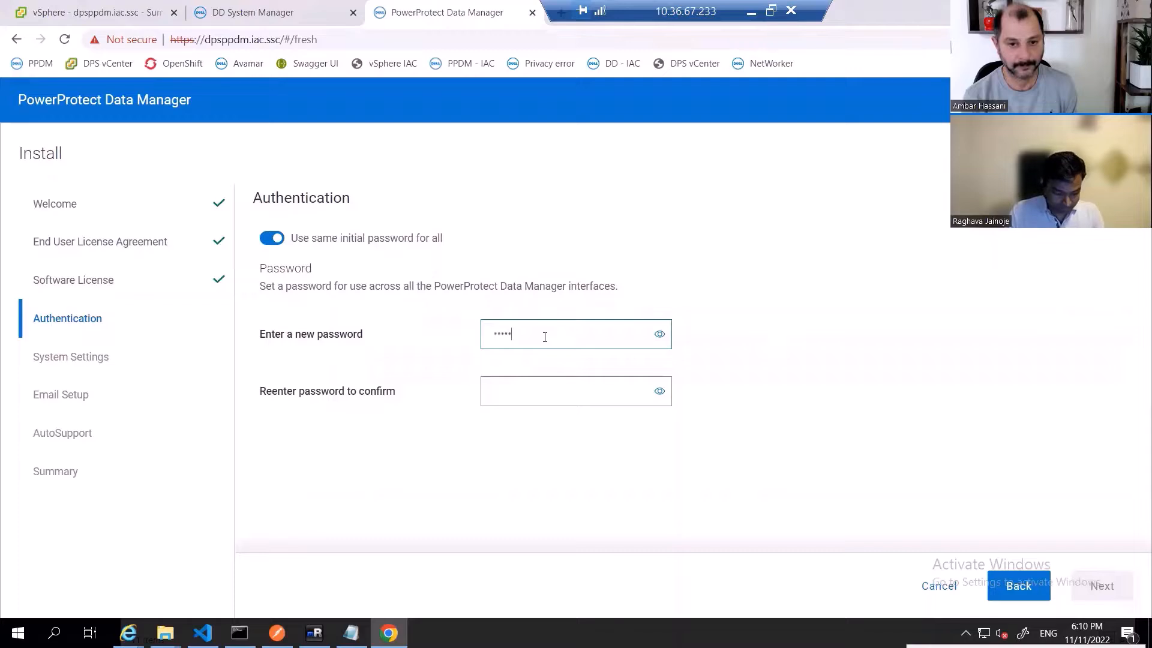
pyautogui.write('•••••')
pyautogui.press('Tab')
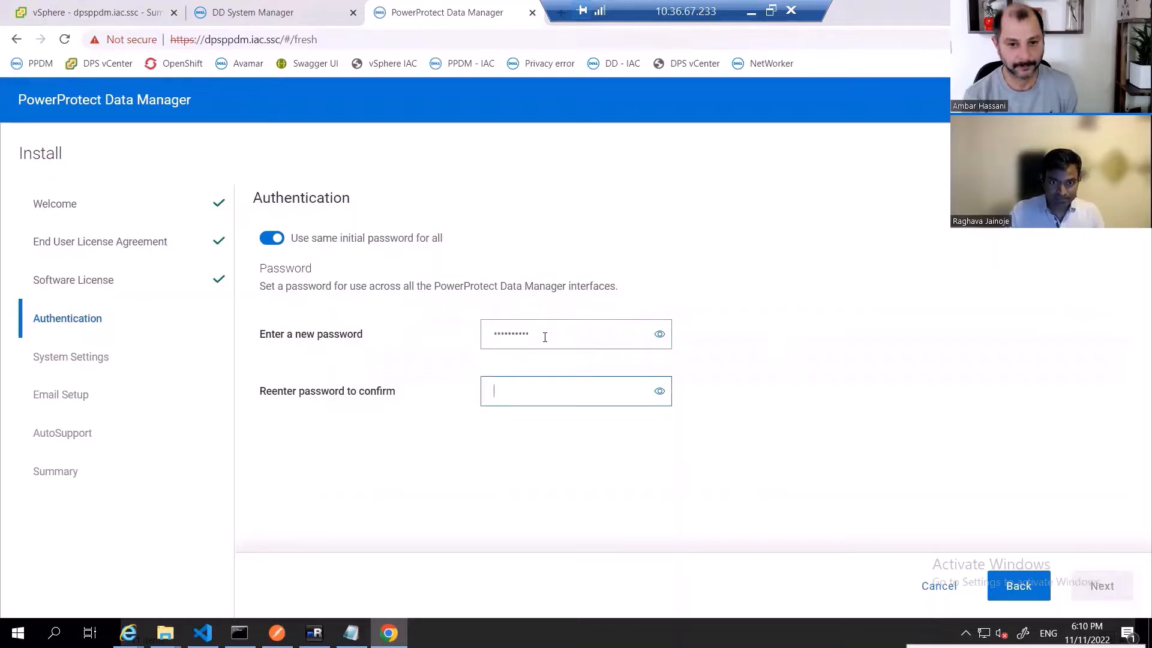
pyautogui.write('•••••')
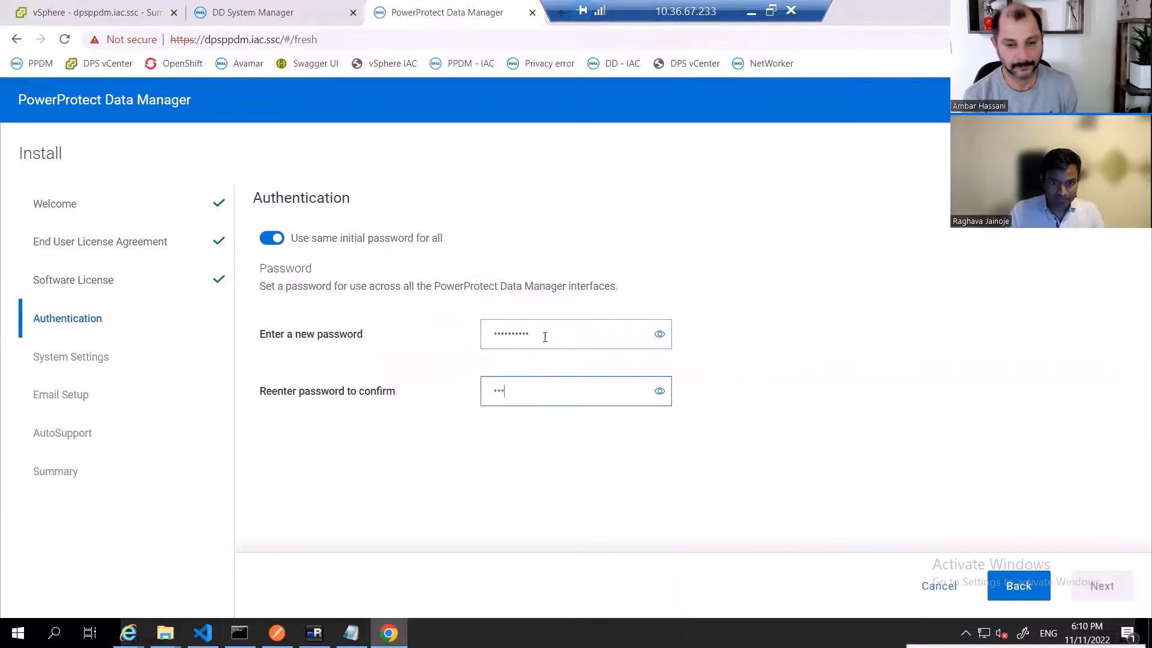
pyautogui.write('•••••')
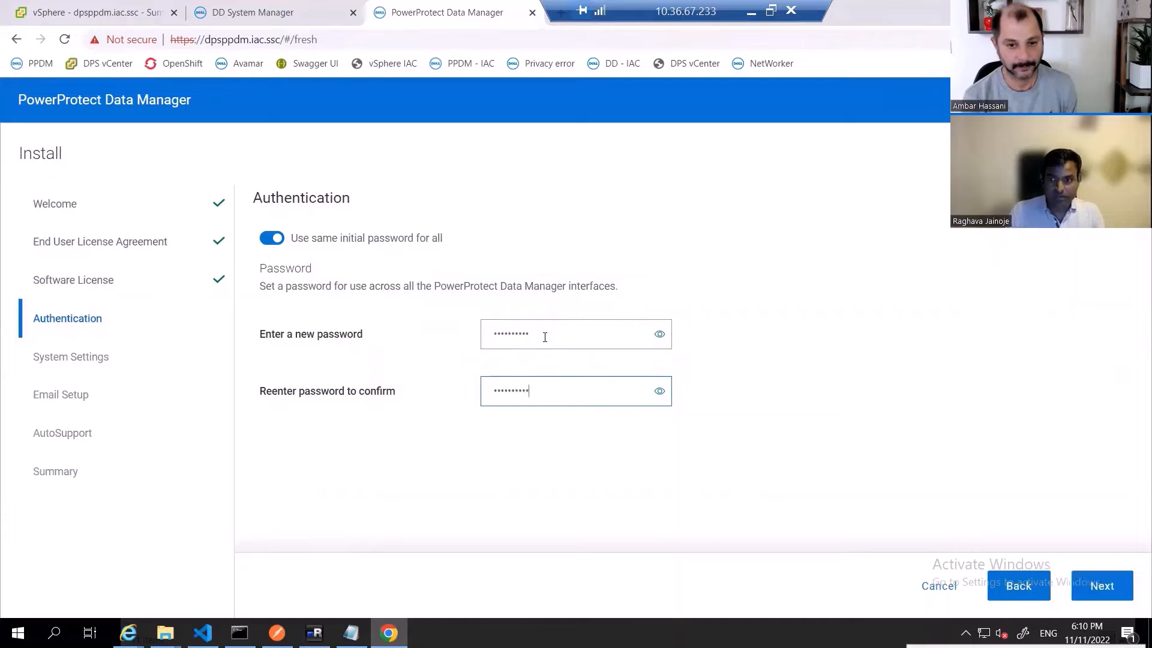
pyautogui.click(1092, 587)
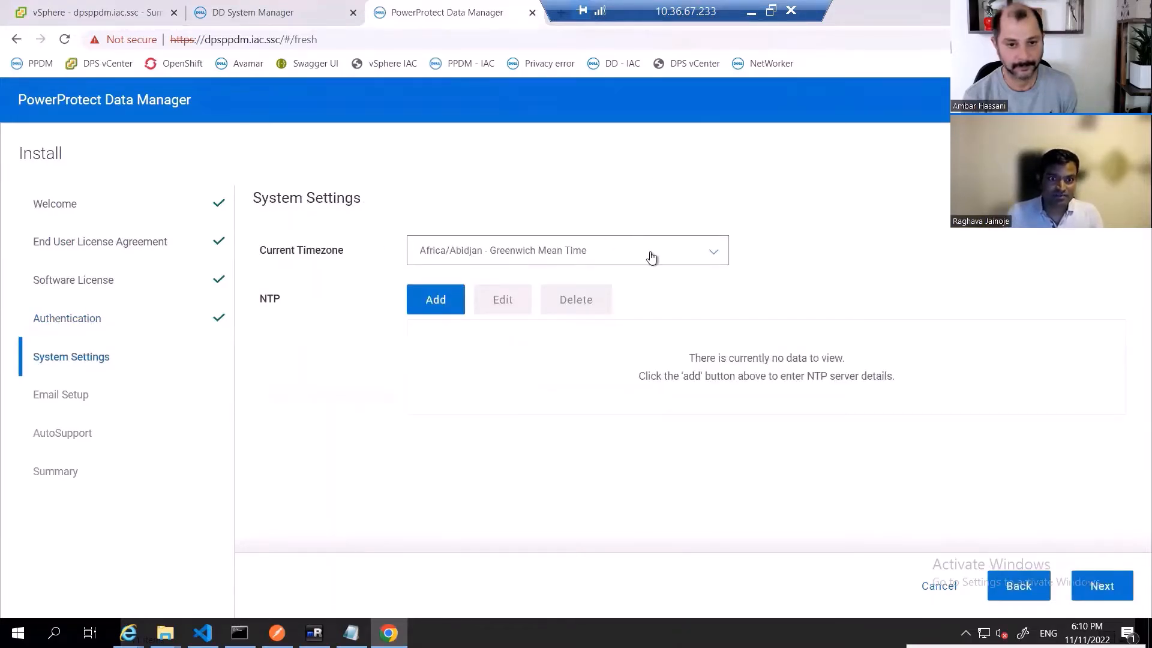
# - Set the current timezone to Australia/NSW - Australian Eastern Standard Time and continue
pyautogui.click(720, 255)
pyautogui.moveTo(725, 282); pyautogui.dragTo(723, 399)
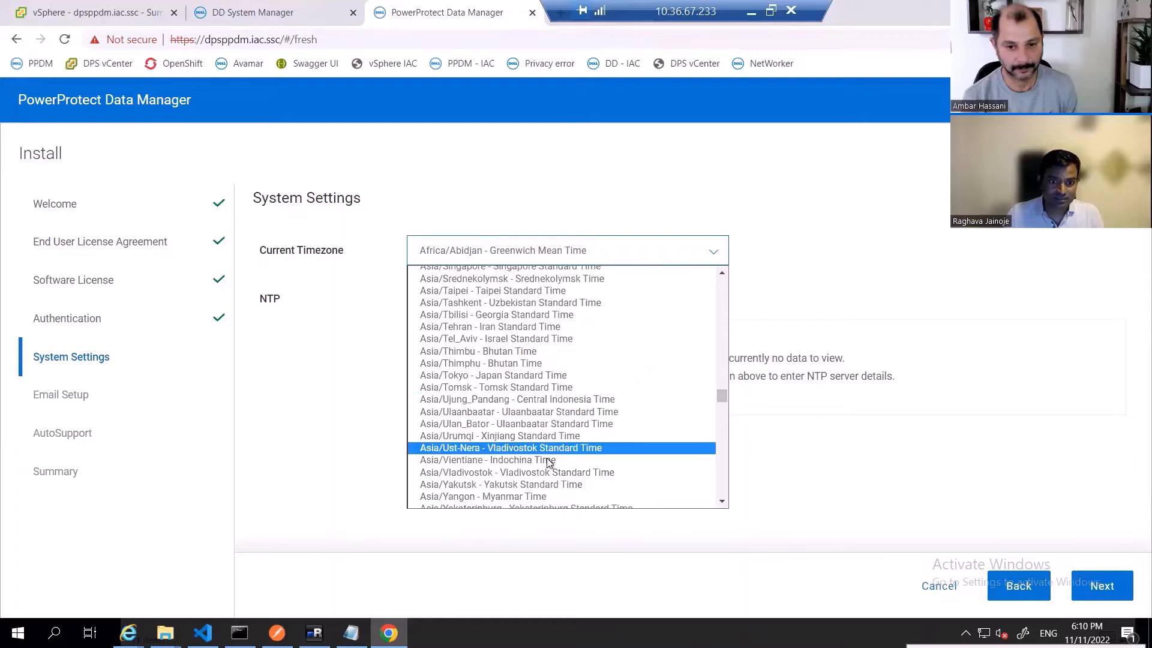
pyautogui.scroll(-5, 547, 461)
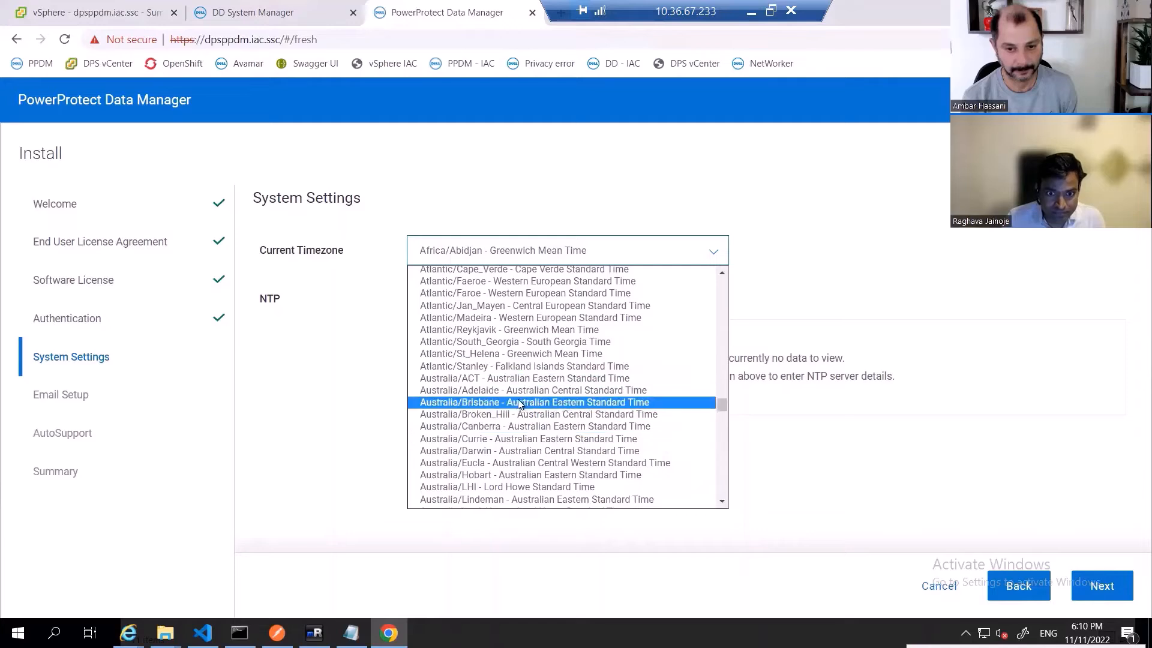
pyautogui.scroll(-3, 521, 436)
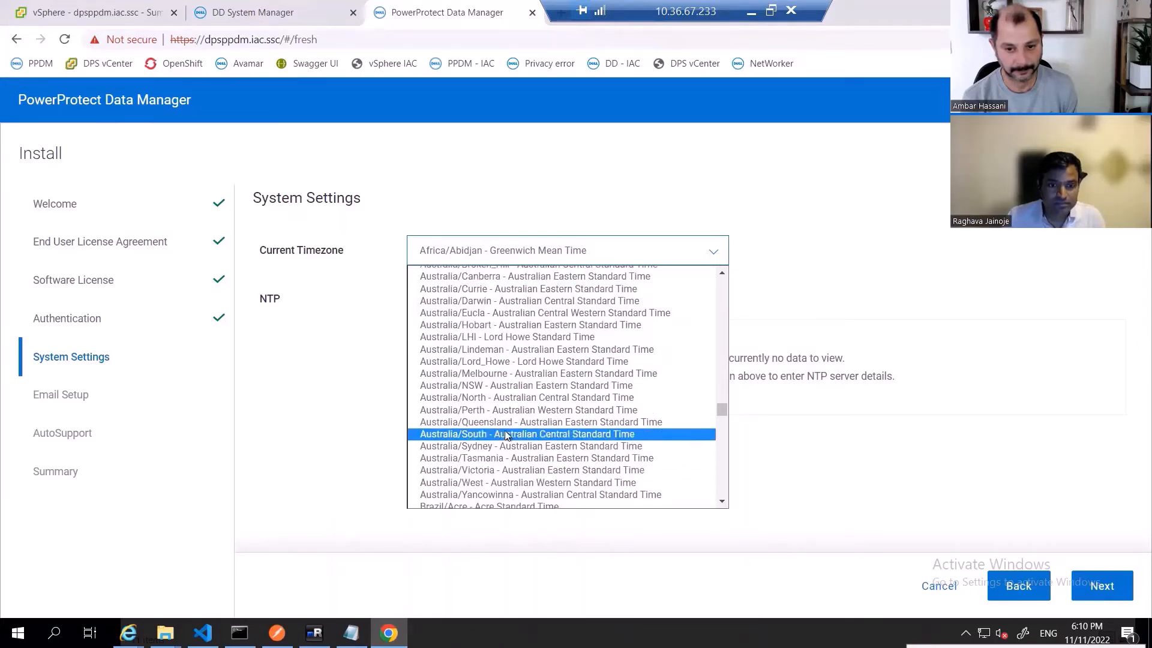
pyautogui.click(526, 385)
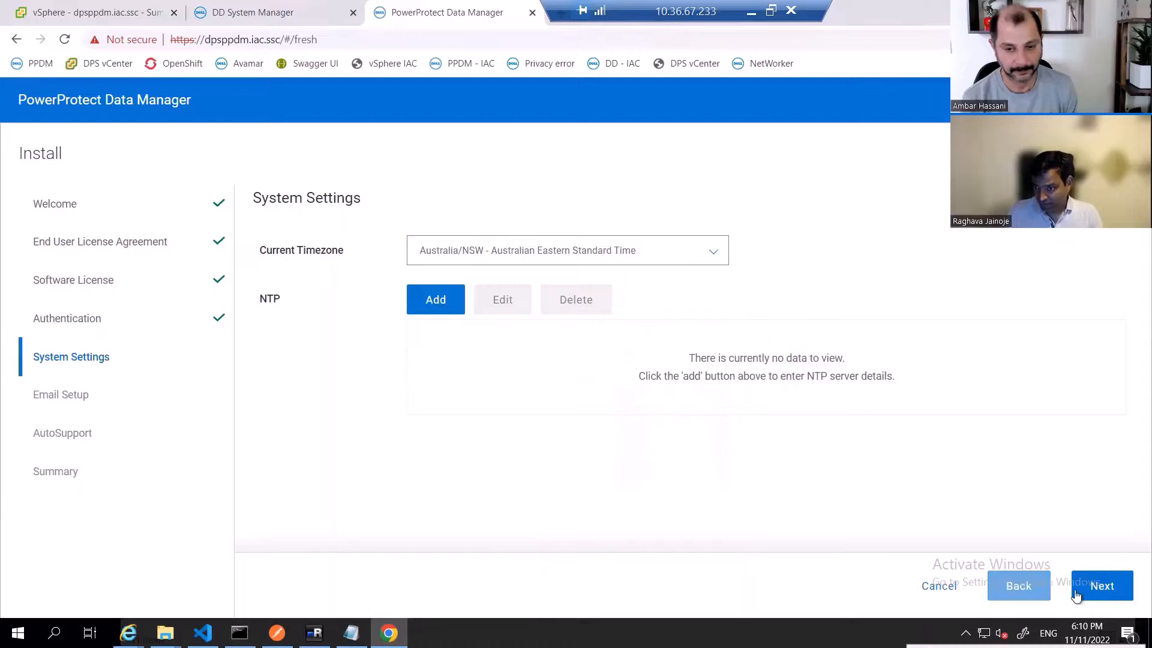
pyautogui.click(1098, 584)
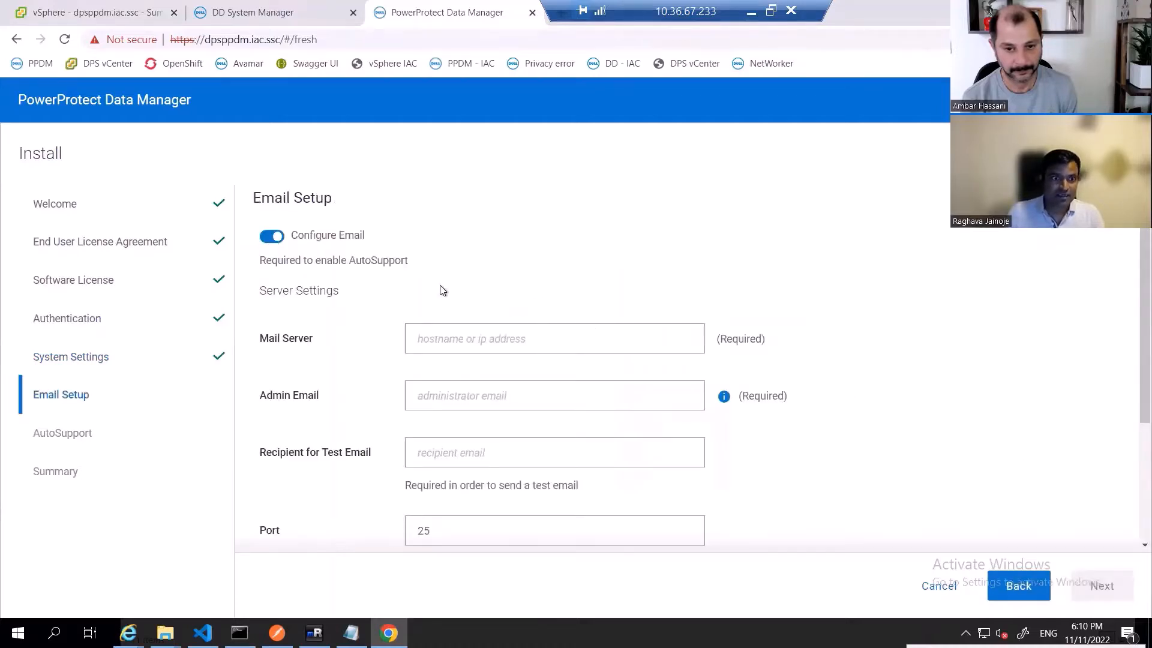
# - Turn off email configuration and complete the install wizard from the summary
pyautogui.click(273, 239)
pyautogui.click(1101, 585)
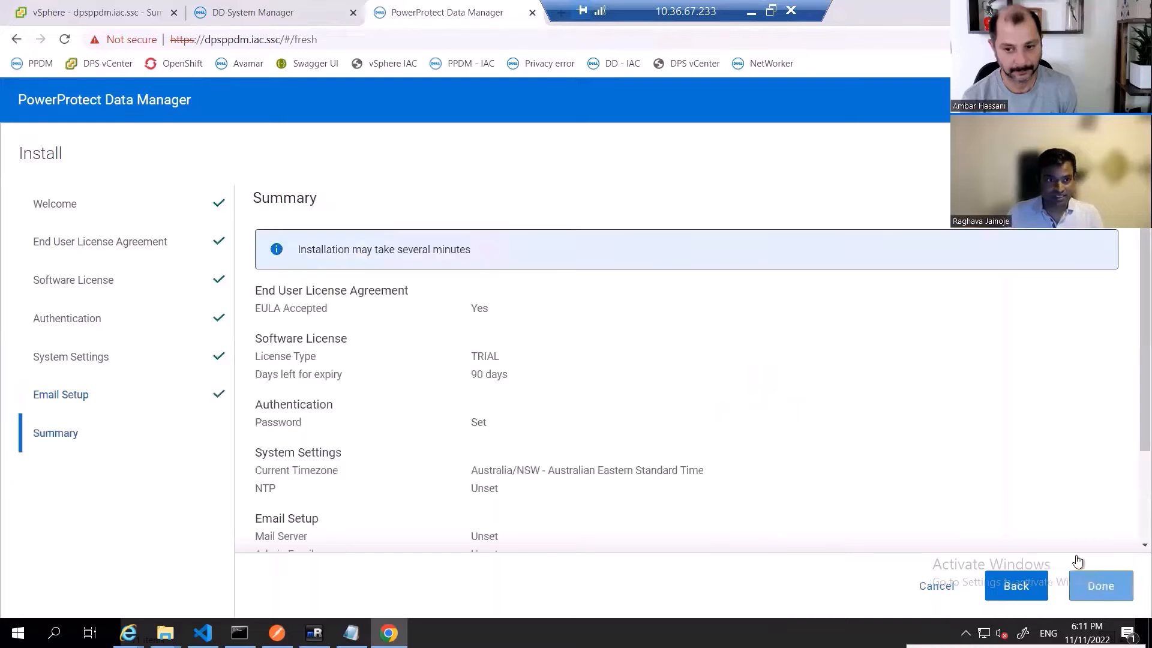
pyautogui.scroll(-2, 647, 347)
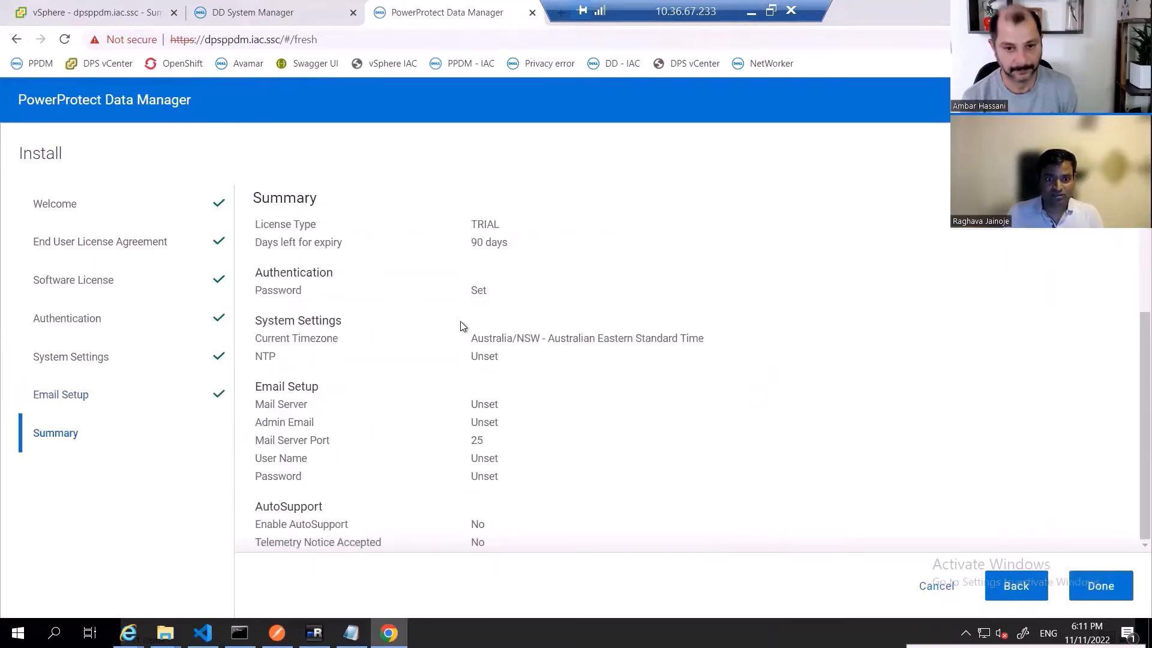
pyautogui.click(1100, 586)
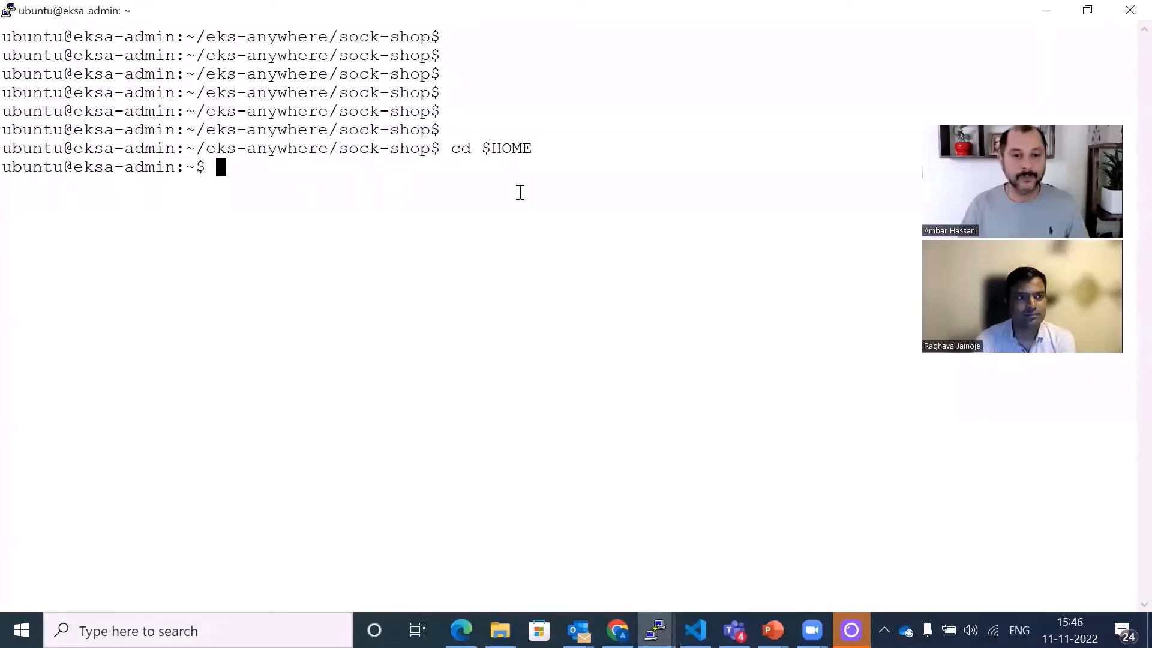
# - Clear the terminal screen
pyautogui.press('Return')
pyautogui.press('Return')
pyautogui.press('Return')
pyautogui.press('Return')
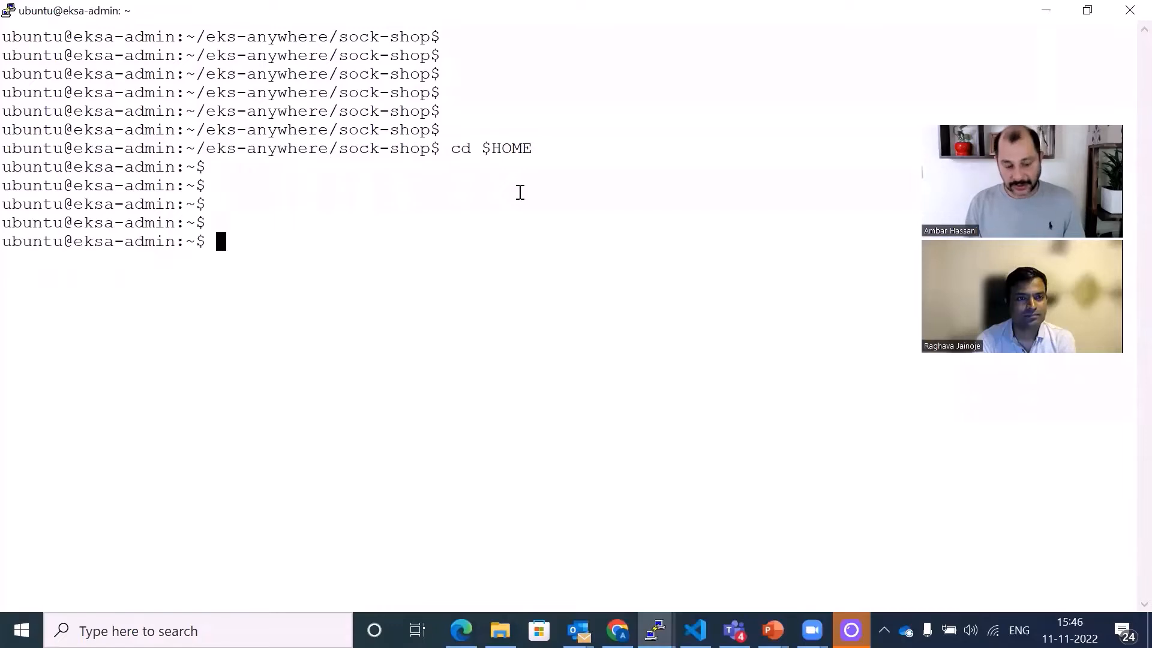
pyautogui.write('clear')
pyautogui.press('Return')
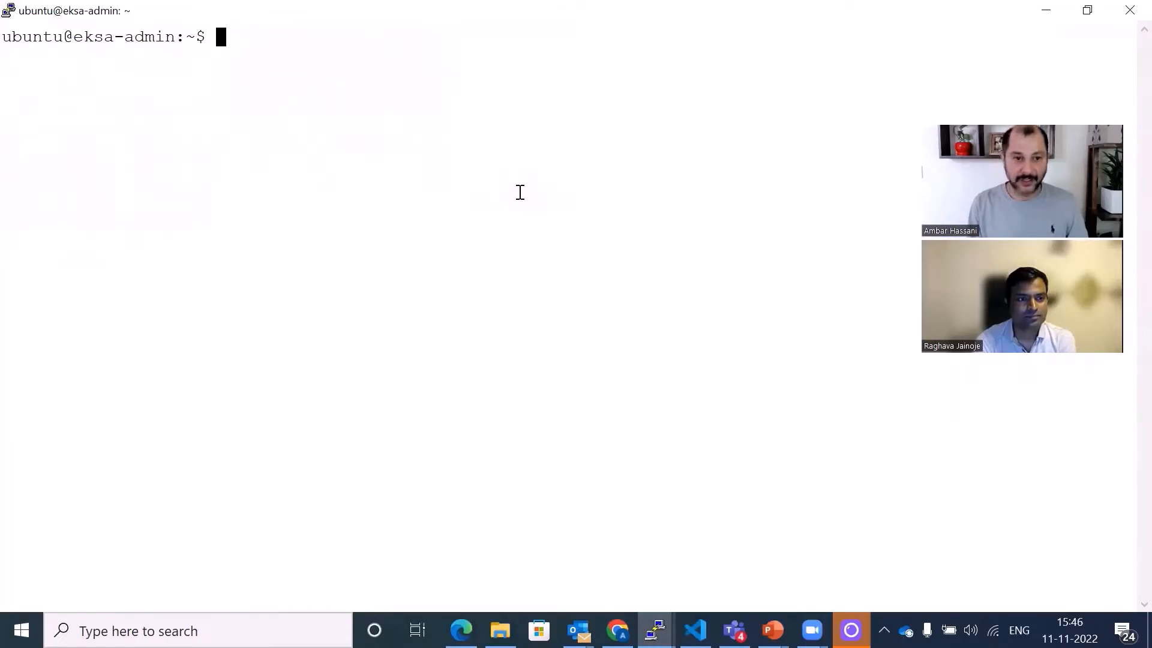
# - List the cluster's nodes with kubectl get nodes
pyautogui.press('Return')
pyautogui.press('Return')
pyautogui.press('Return')
pyautogui.press('Return')
pyautogui.write('kubectl')
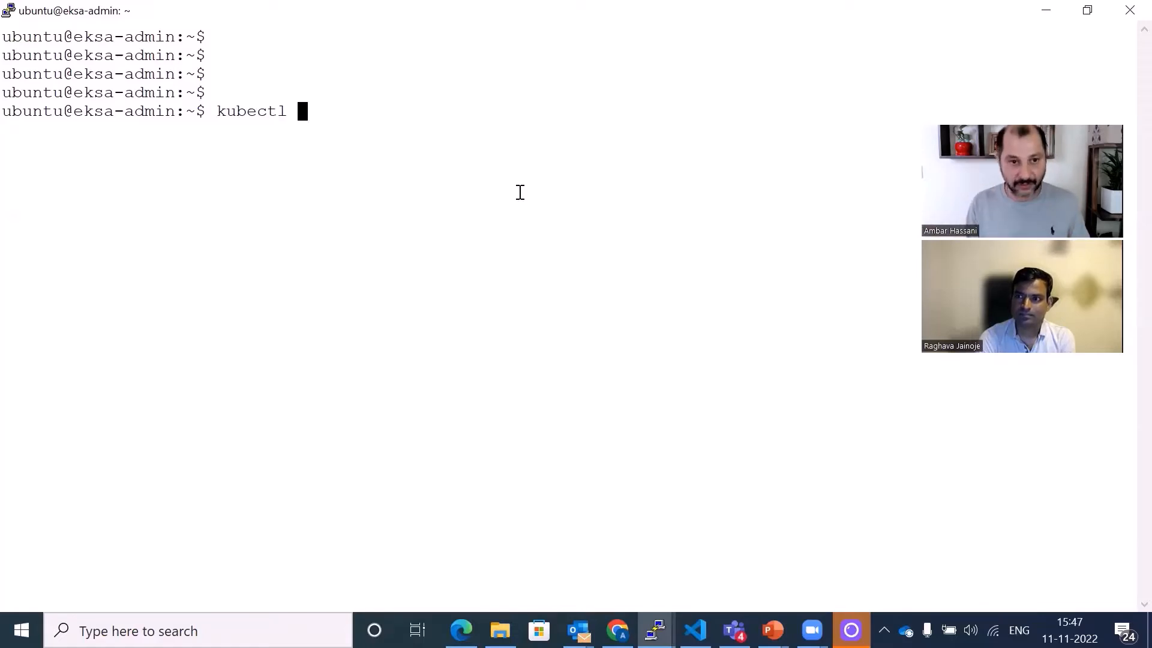
pyautogui.write('get')
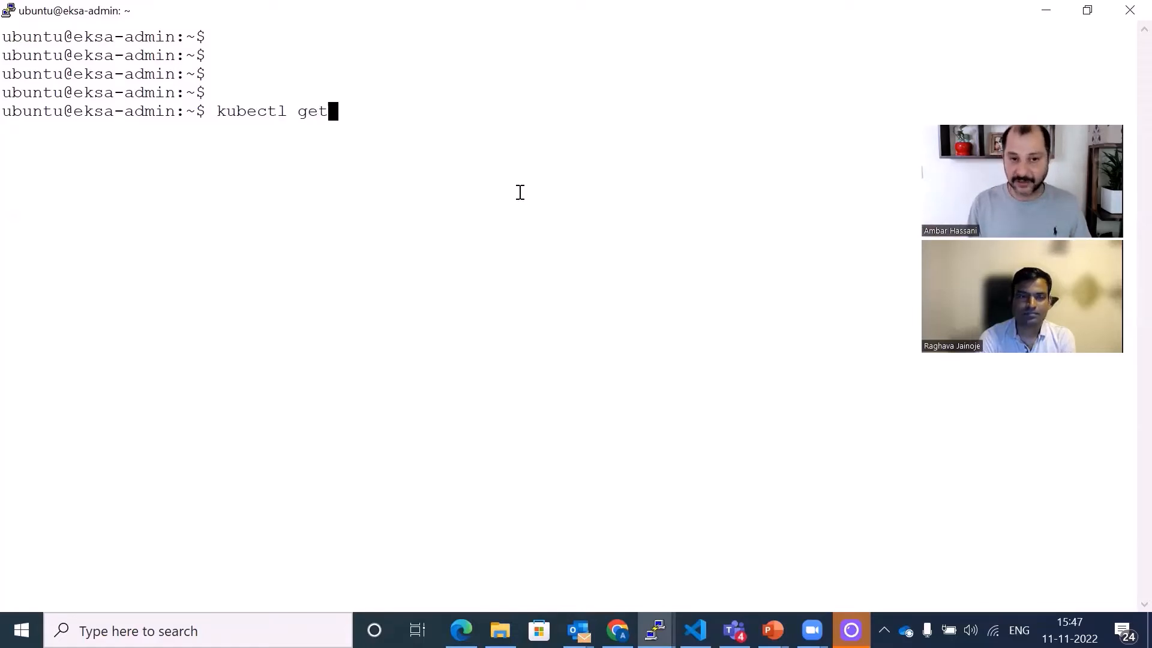
pyautogui.write(' nodes')
pyautogui.press('Return')
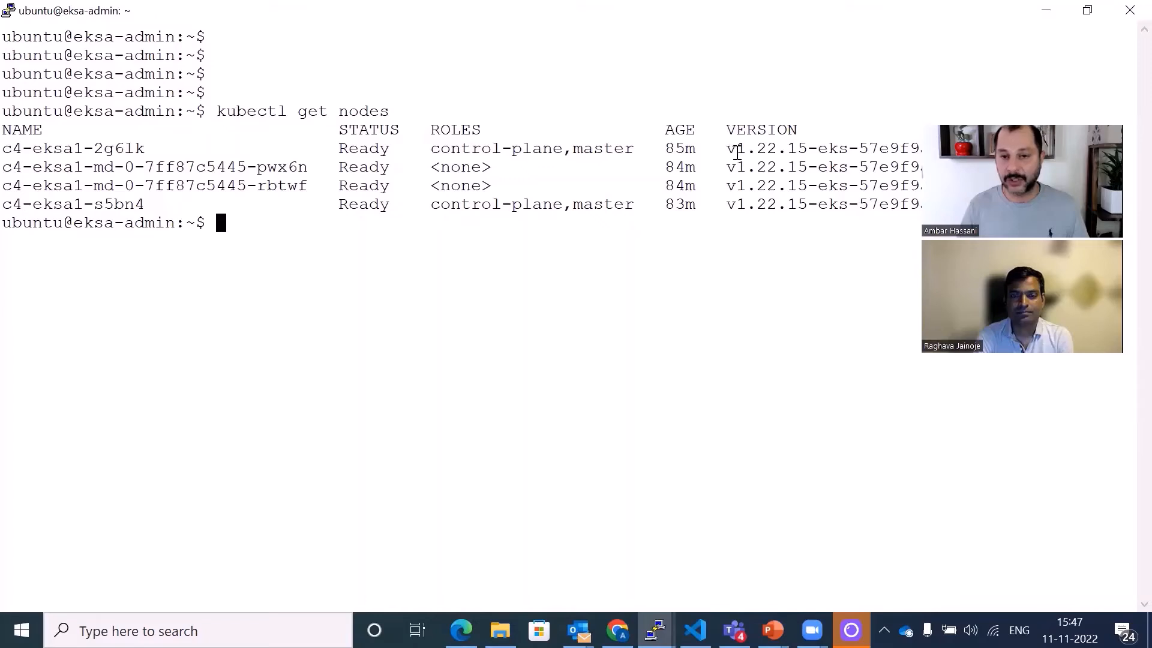
# - Highlight the Kubernetes version and the worker node names in the node list
pyautogui.moveTo(741, 148); pyautogui.dragTo(786, 148)
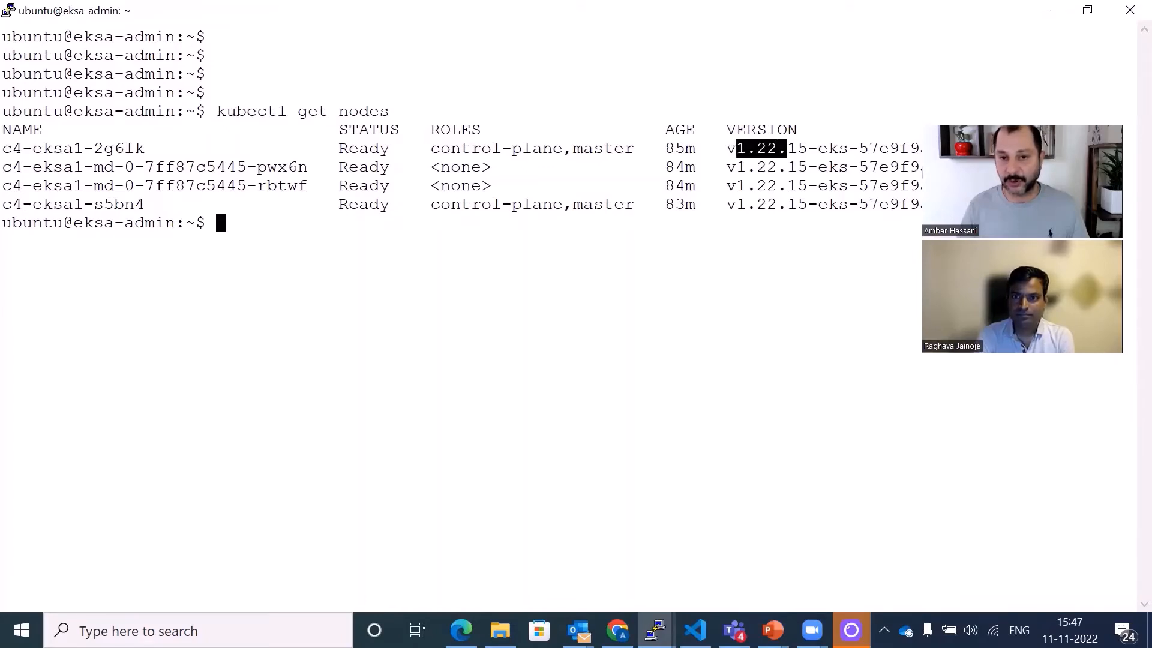
pyautogui.doubleClick(827, 148)
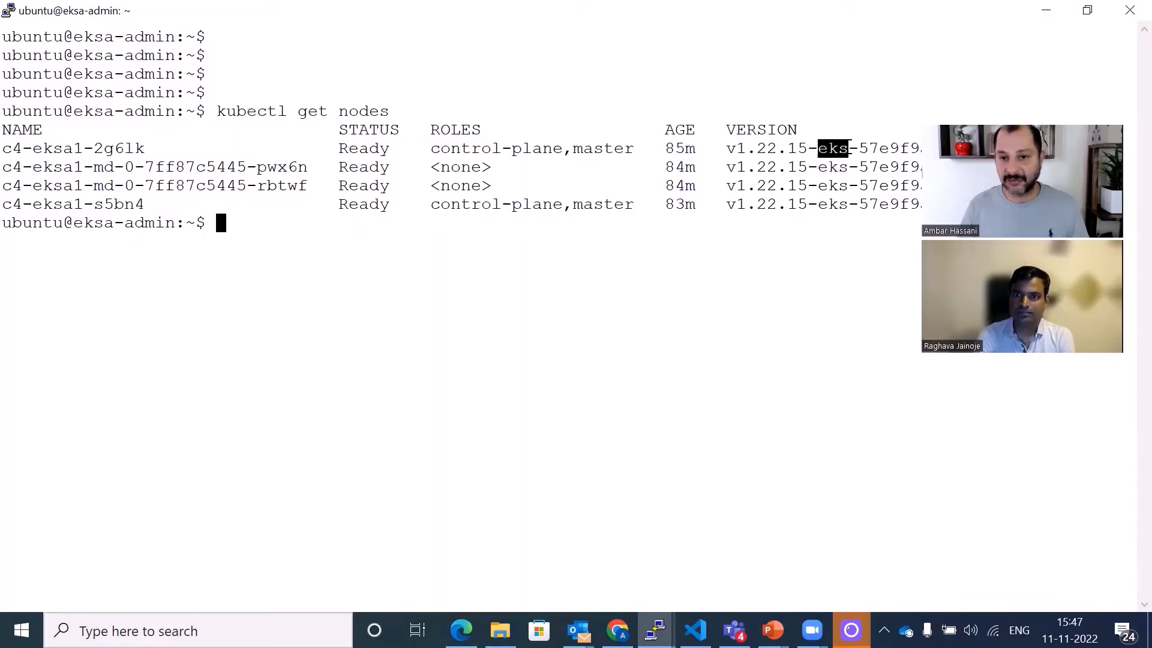
pyautogui.click(826, 205)
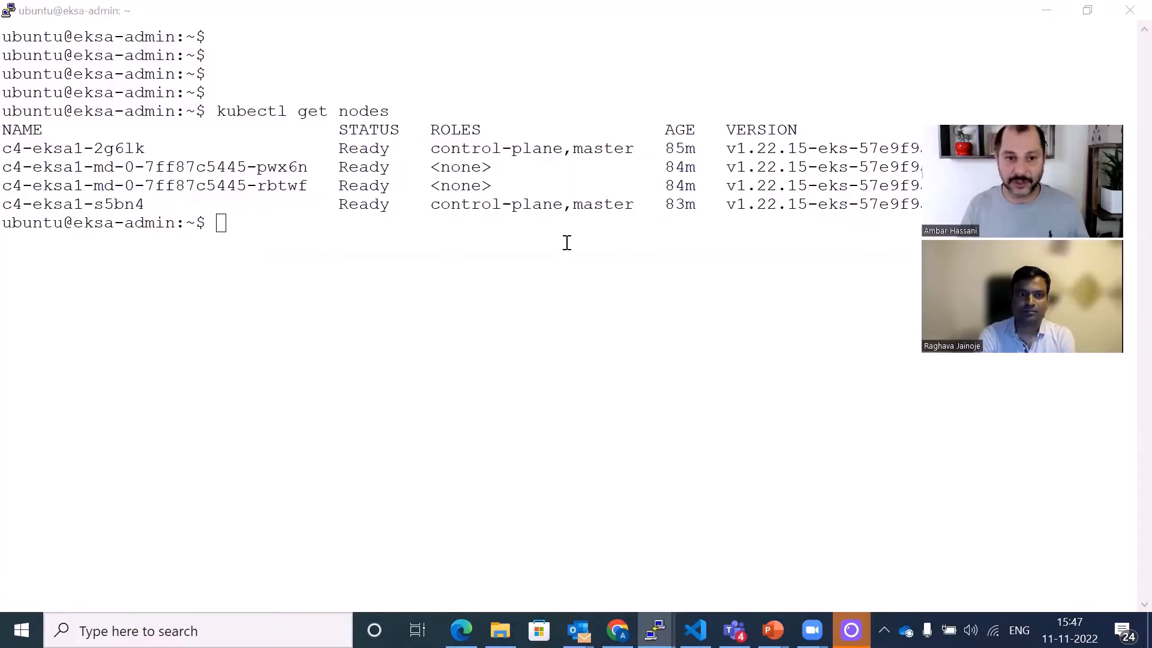
pyautogui.click(135, 150)
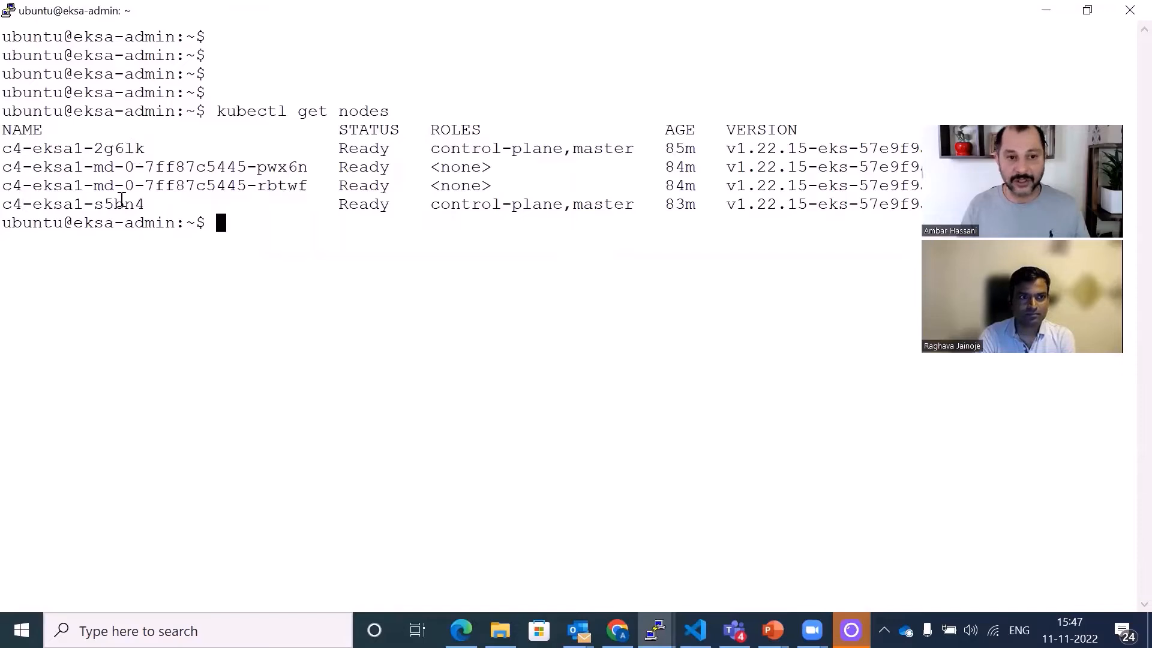
pyautogui.moveTo(102, 167); pyautogui.dragTo(120, 187)
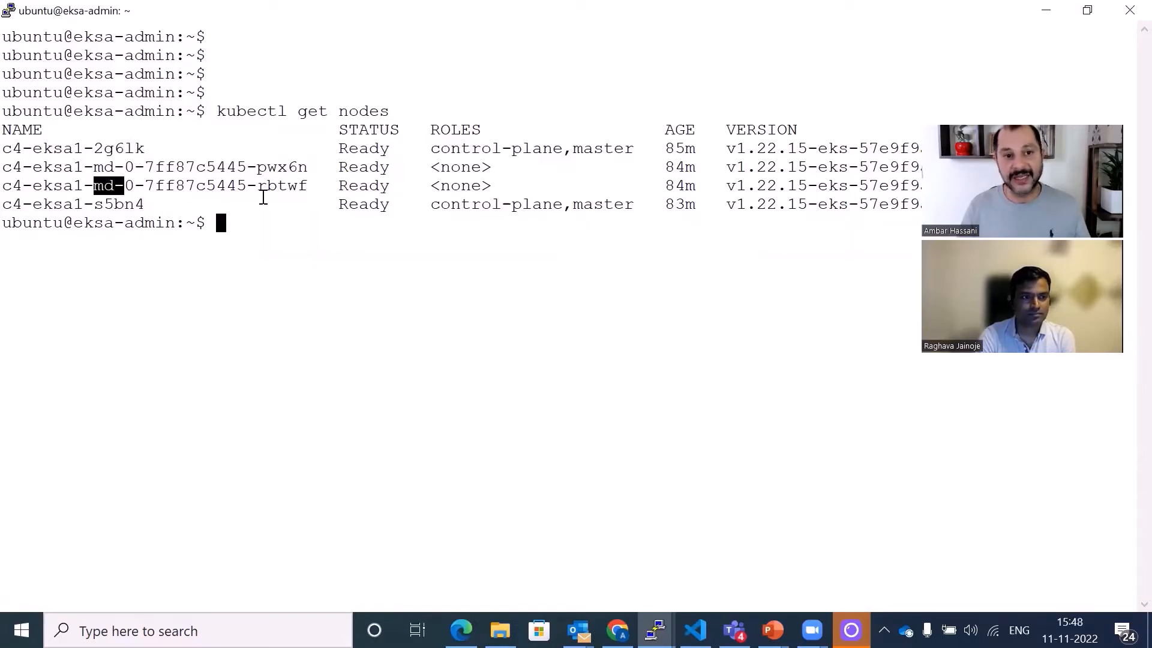
pyautogui.click(260, 197)
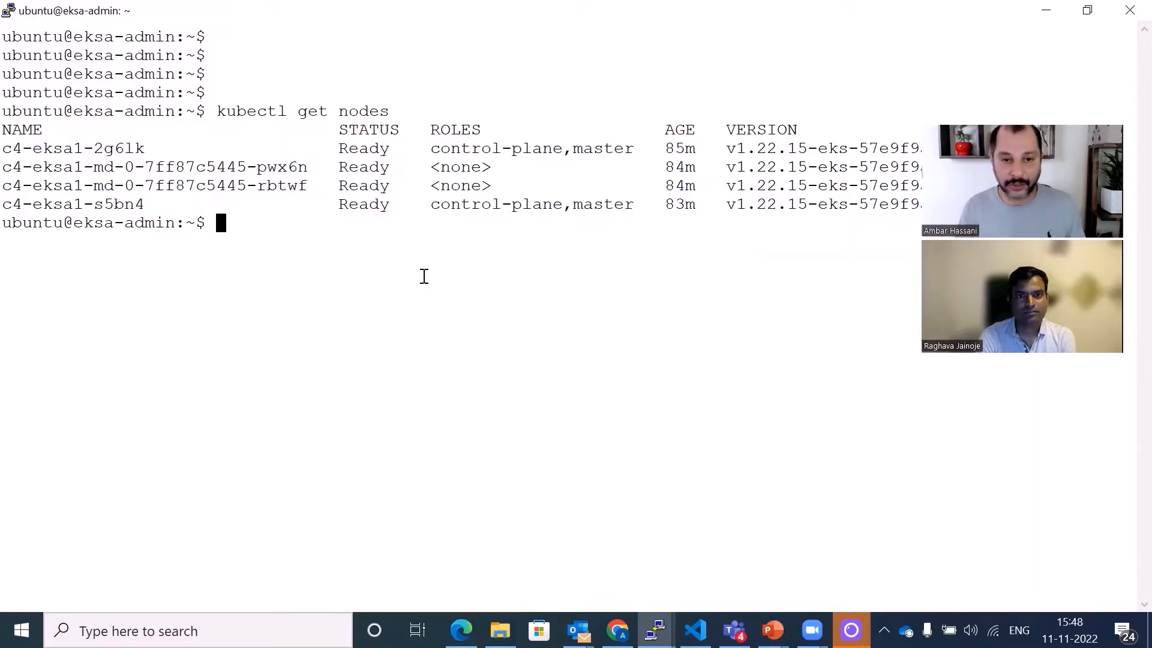
# - List the pods in the sock-shop namespace with kubectl
pyautogui.press('Return')
pyautogui.write('kubectl get')
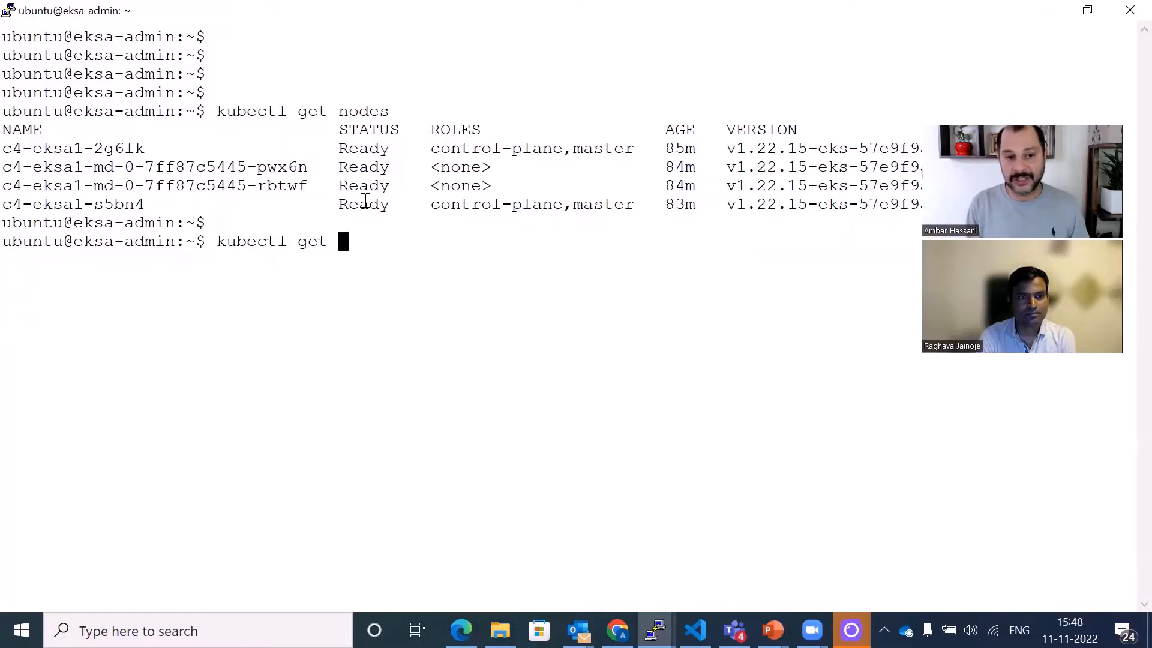
pyautogui.write(' pods ')
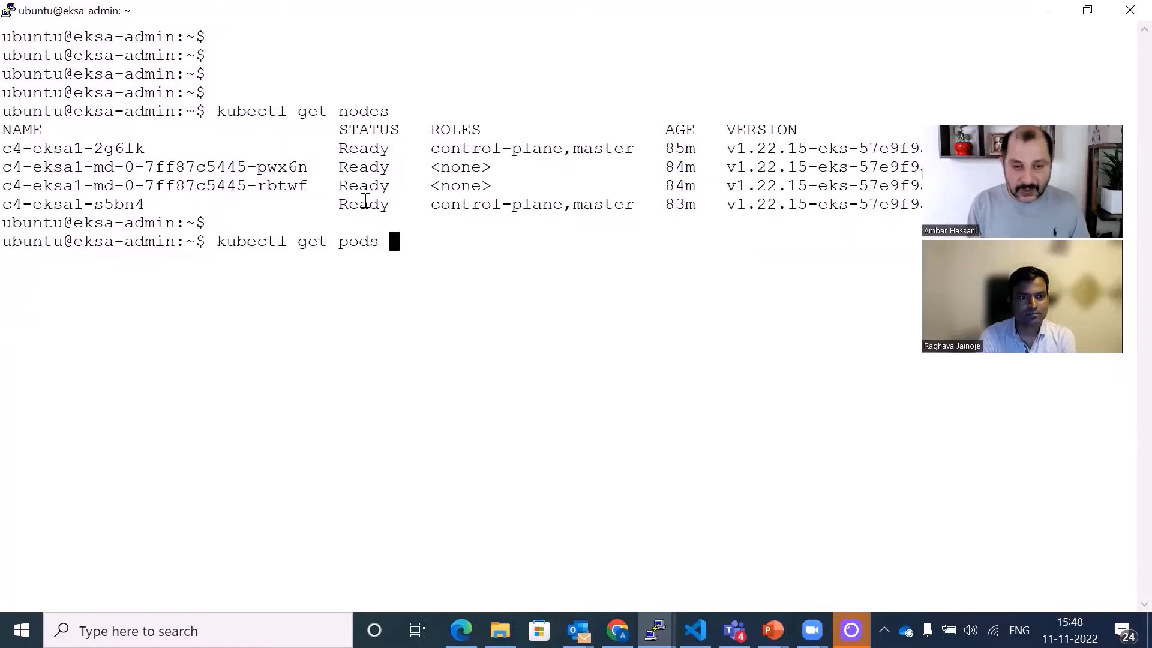
pyautogui.write('-n sock-shop')
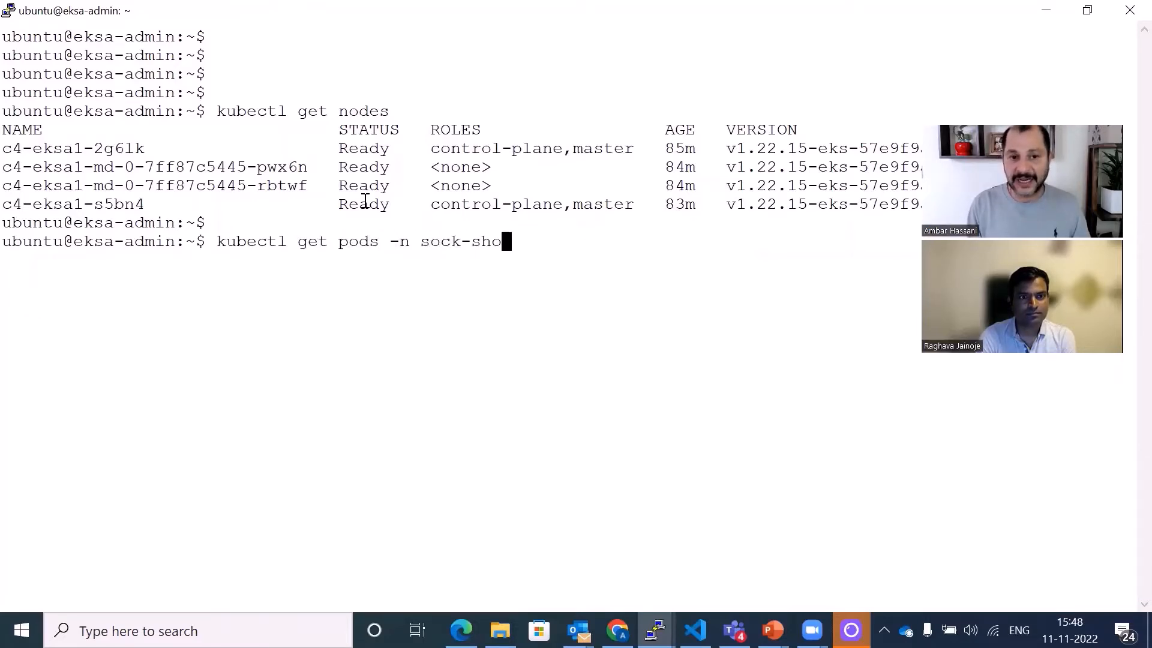
pyautogui.press('Return')
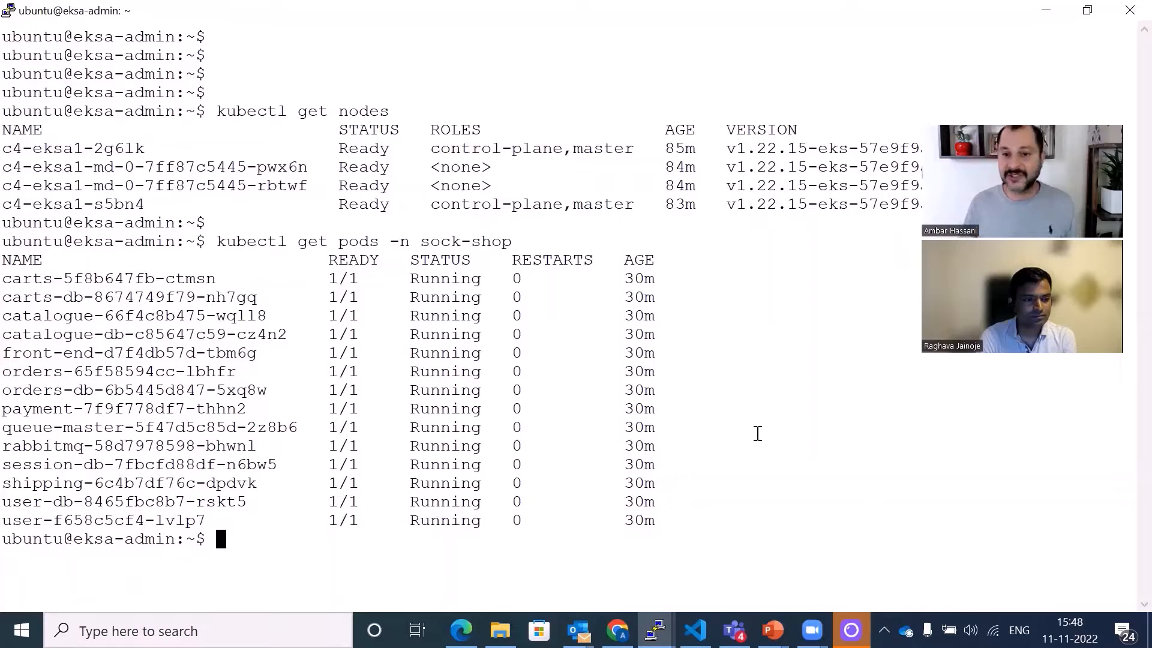
# - Clear the terminal screen
pyautogui.press('Return')
pyautogui.press('Return')
pyautogui.press('Return')
pyautogui.write('clear')
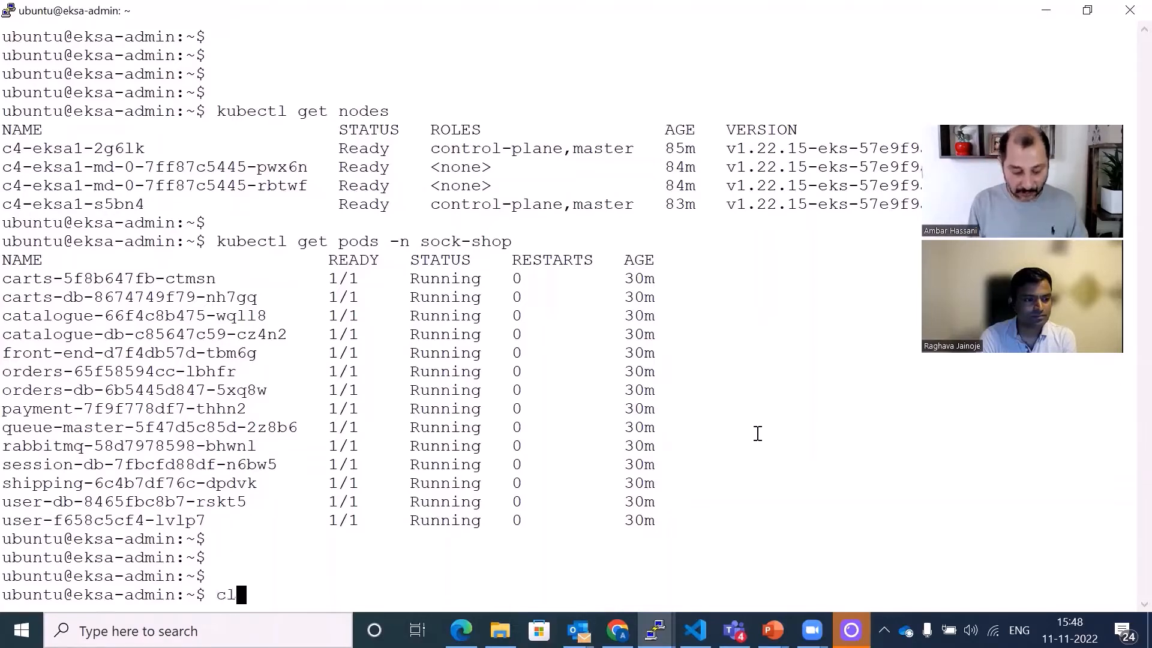
pyautogui.press('Return')
pyautogui.press('Return')
pyautogui.press('Return')
pyautogui.press('Return')
pyautogui.press('Return')
pyautogui.press('Return')
# - List the persistent volume claims in the sock-shop namespace and highlight their storage class
pyautogui.write('kubec')
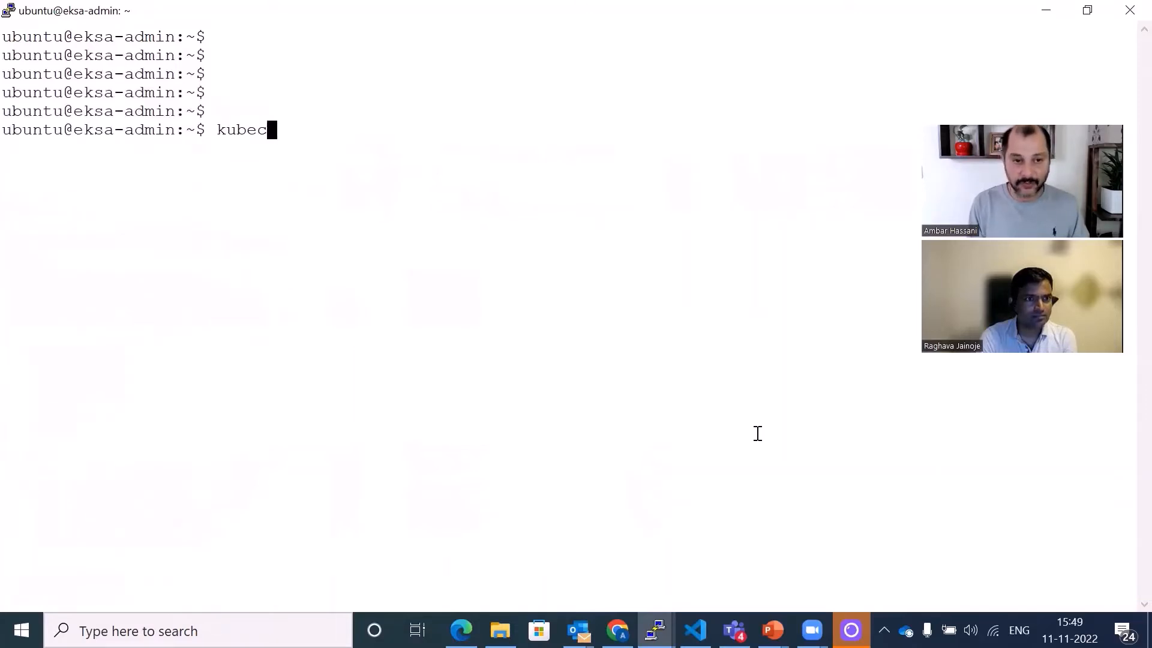
pyautogui.write('tl g')
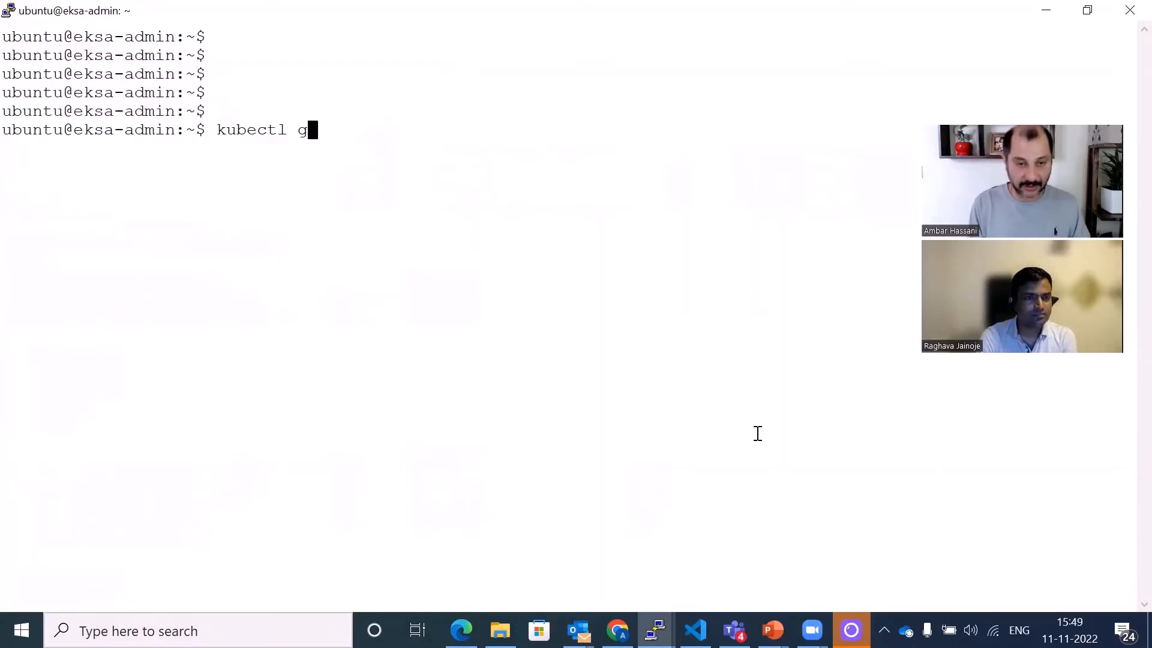
pyautogui.write('et pvc ')
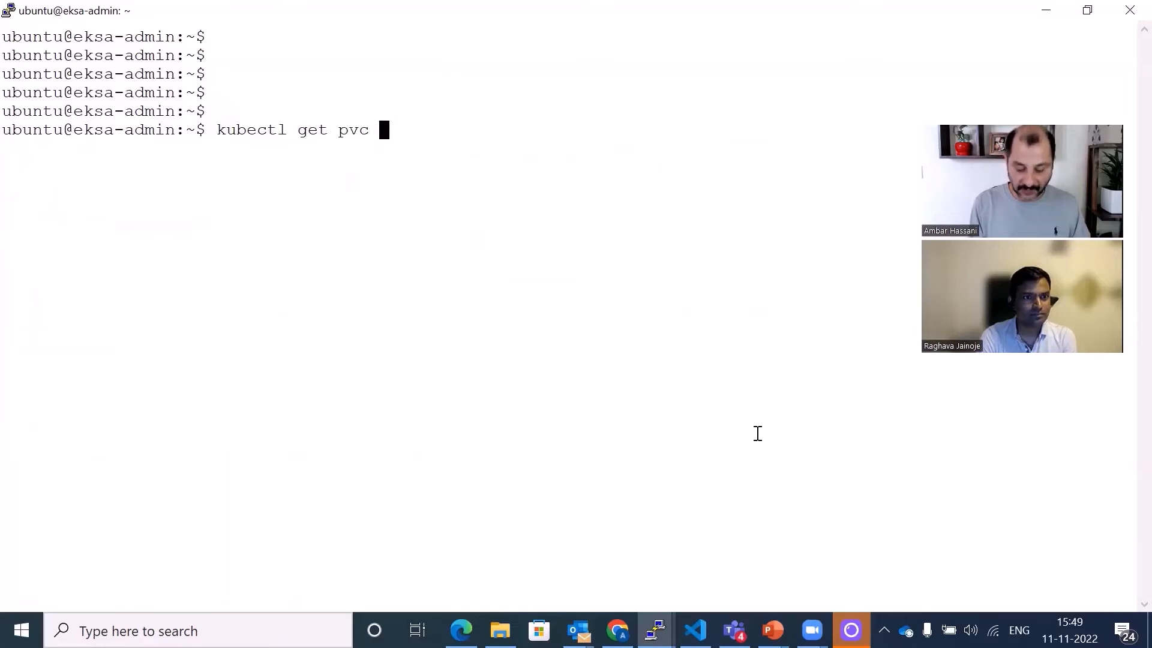
pyautogui.write('-n sock-sho')
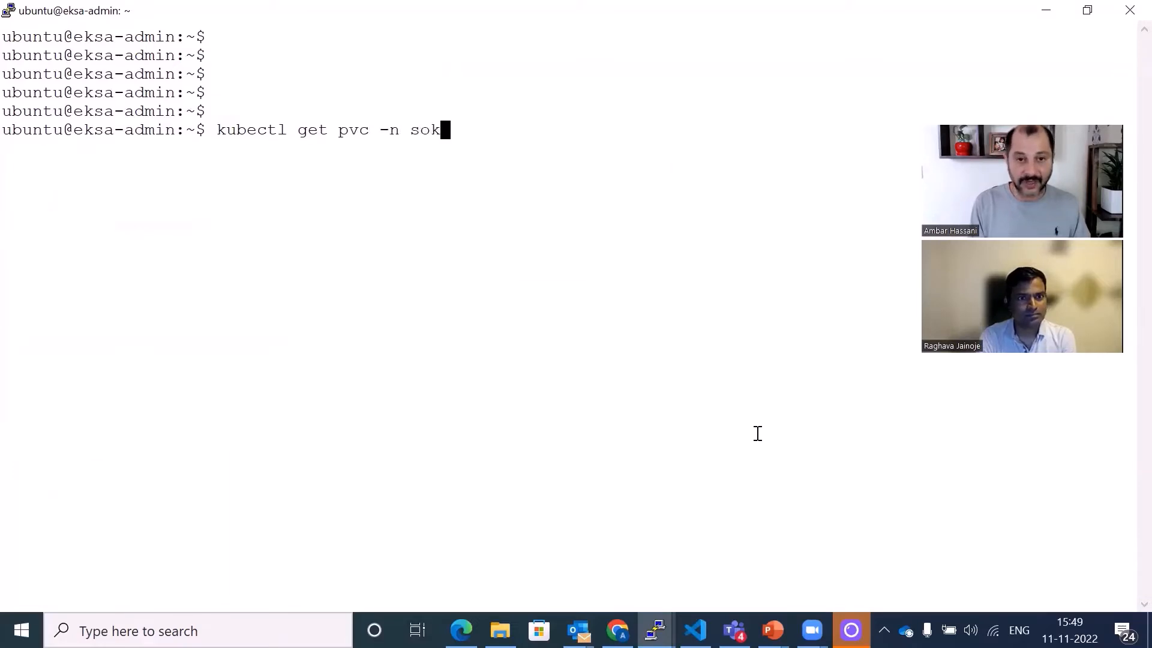
pyautogui.write('p')
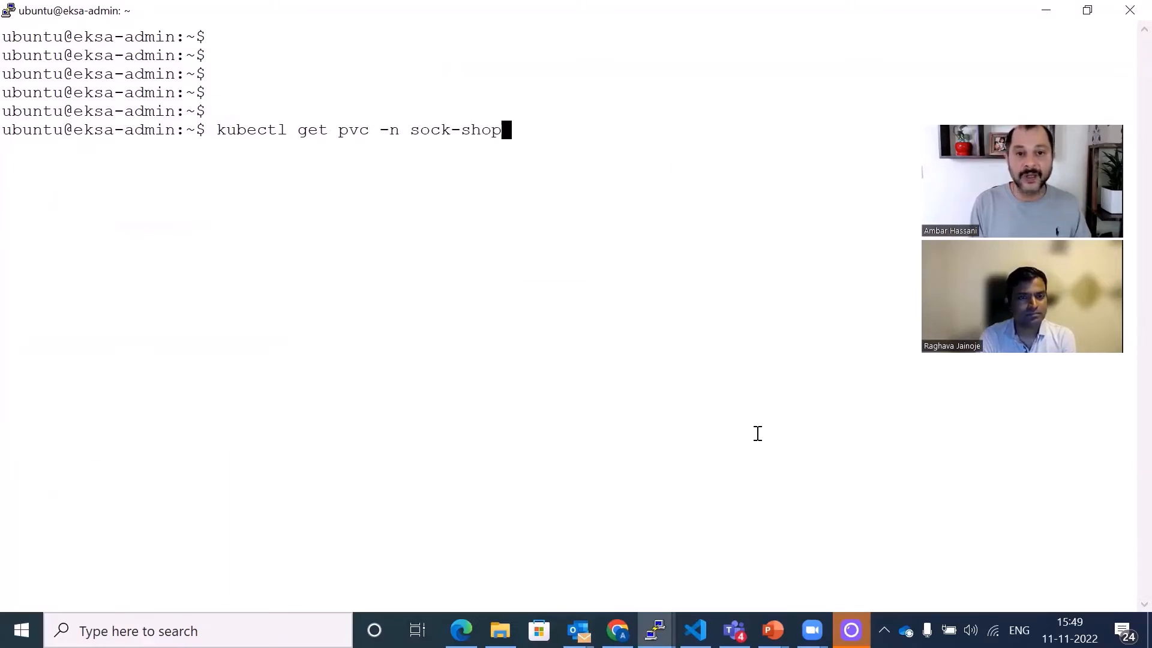
pyautogui.press('Return')
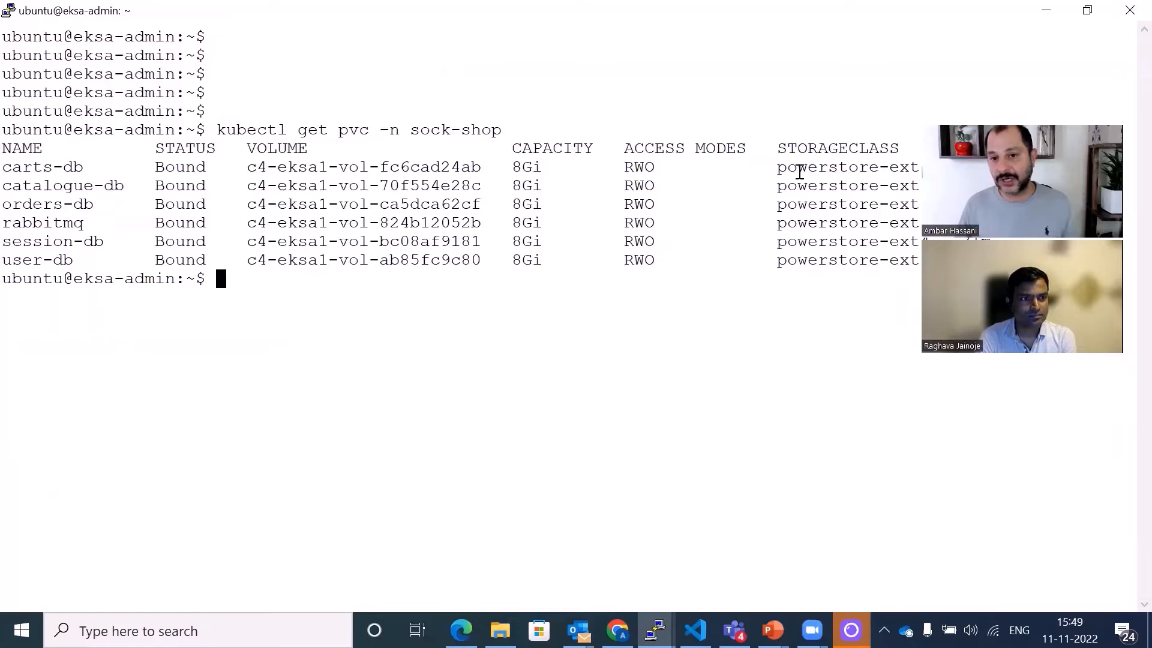
pyautogui.moveTo(778, 168); pyautogui.dragTo(921, 172)
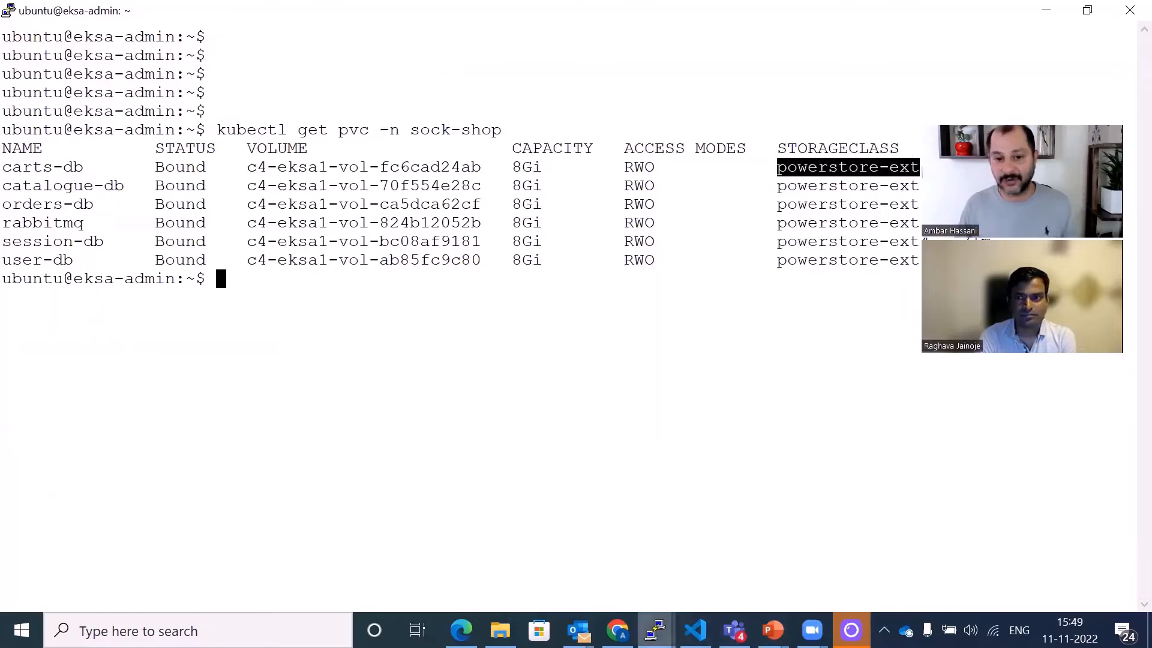
# - Switch to the Chrome window and log in to PowerStore Manager with the username and account password
pyautogui.moveTo(617, 629)
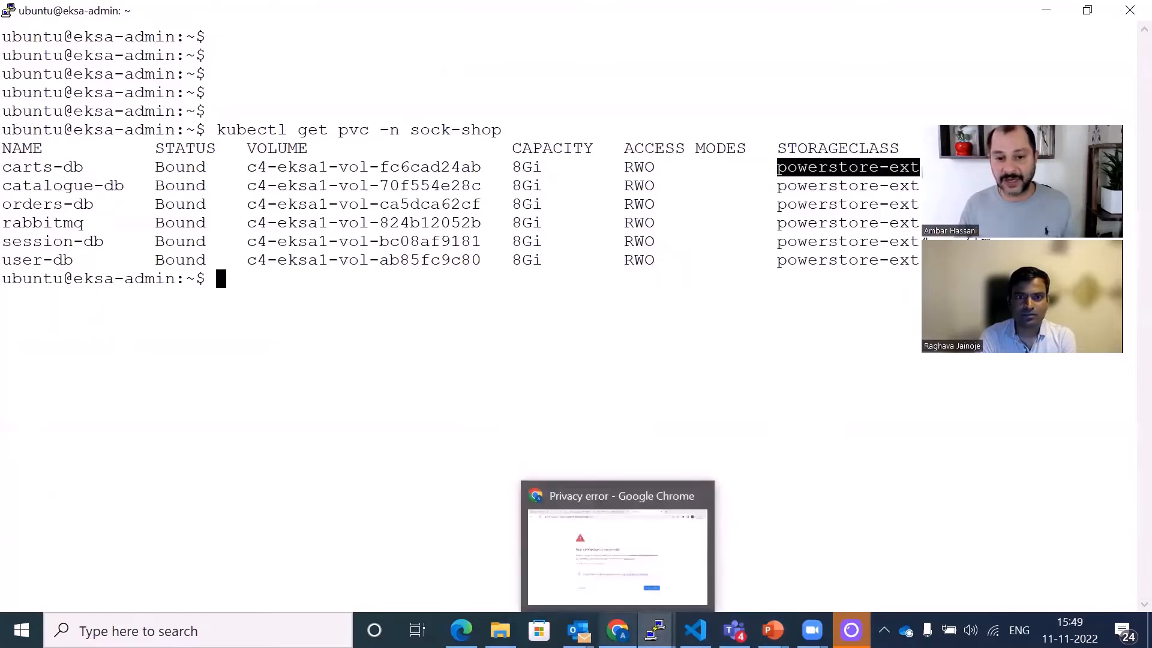
pyautogui.click(562, 498)
pyautogui.click(48, 18)
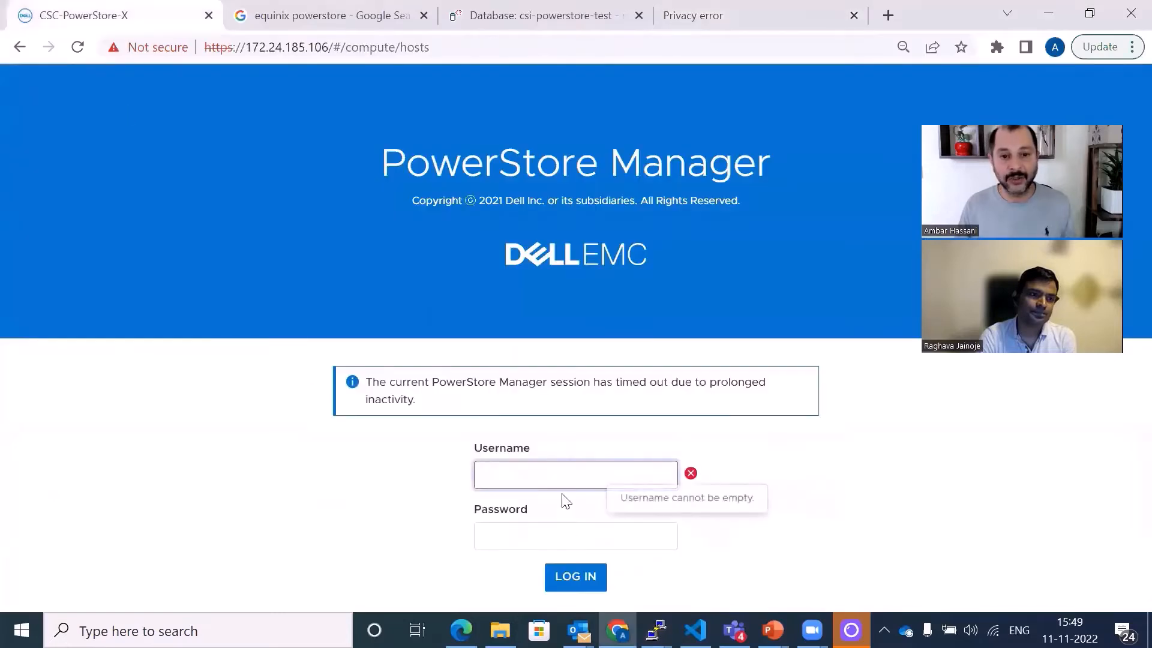
pyautogui.click(556, 473)
pyautogui.write('iac')
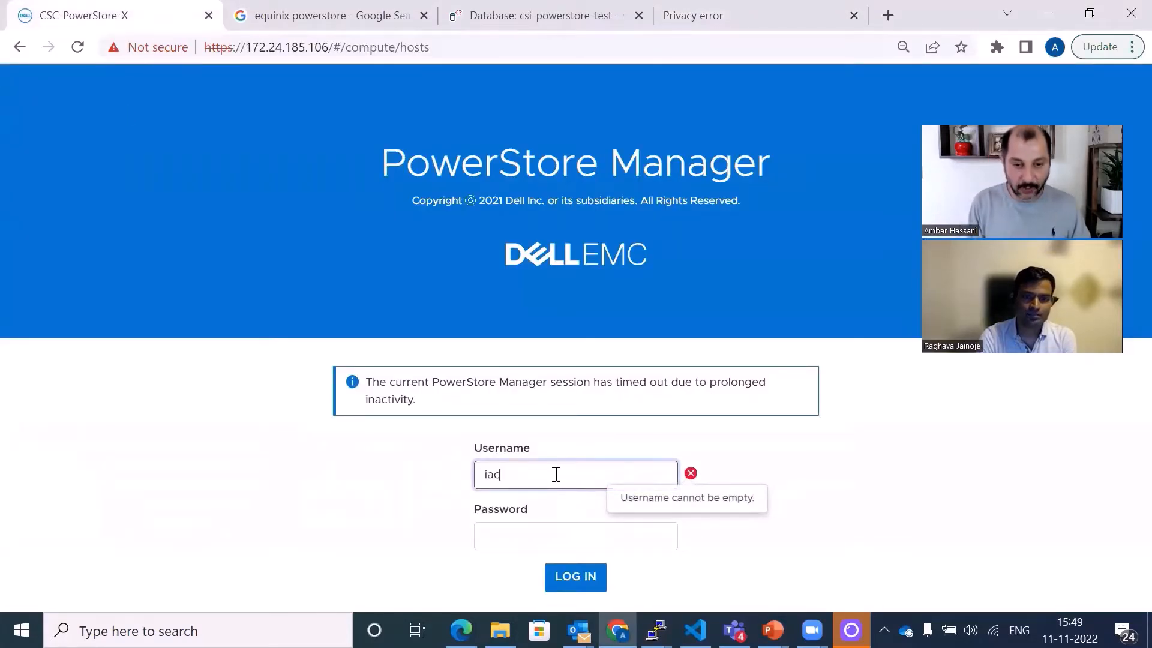
pyautogui.press('Tab')
pyautogui.write('****')
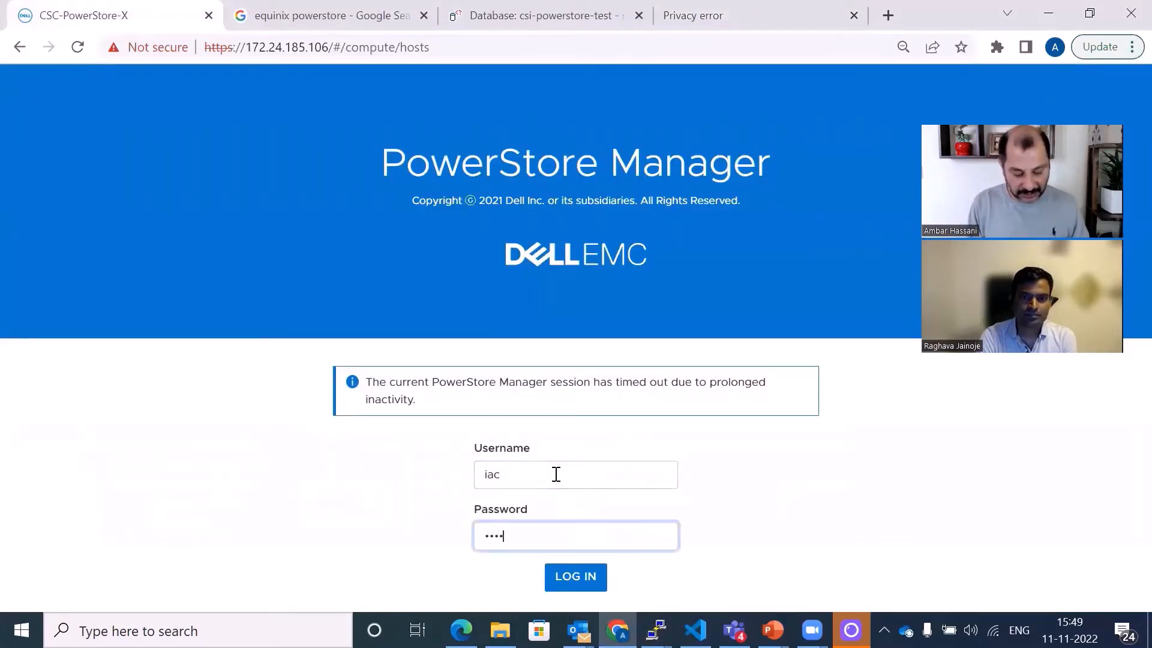
pyautogui.write('******')
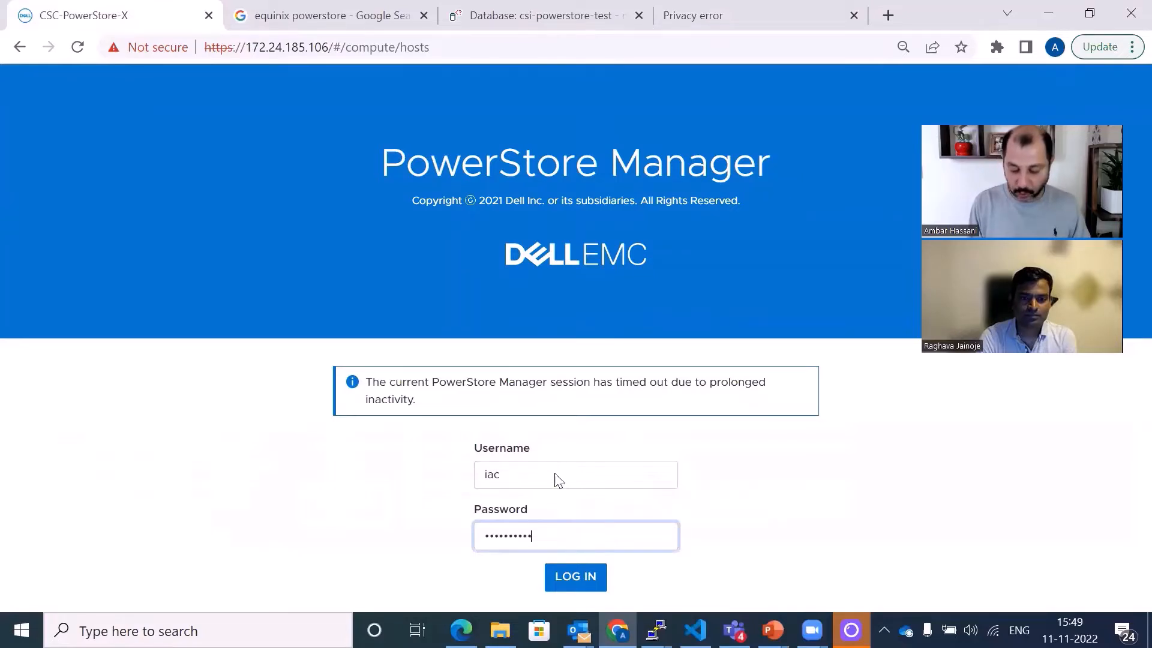
pyautogui.press('Return')
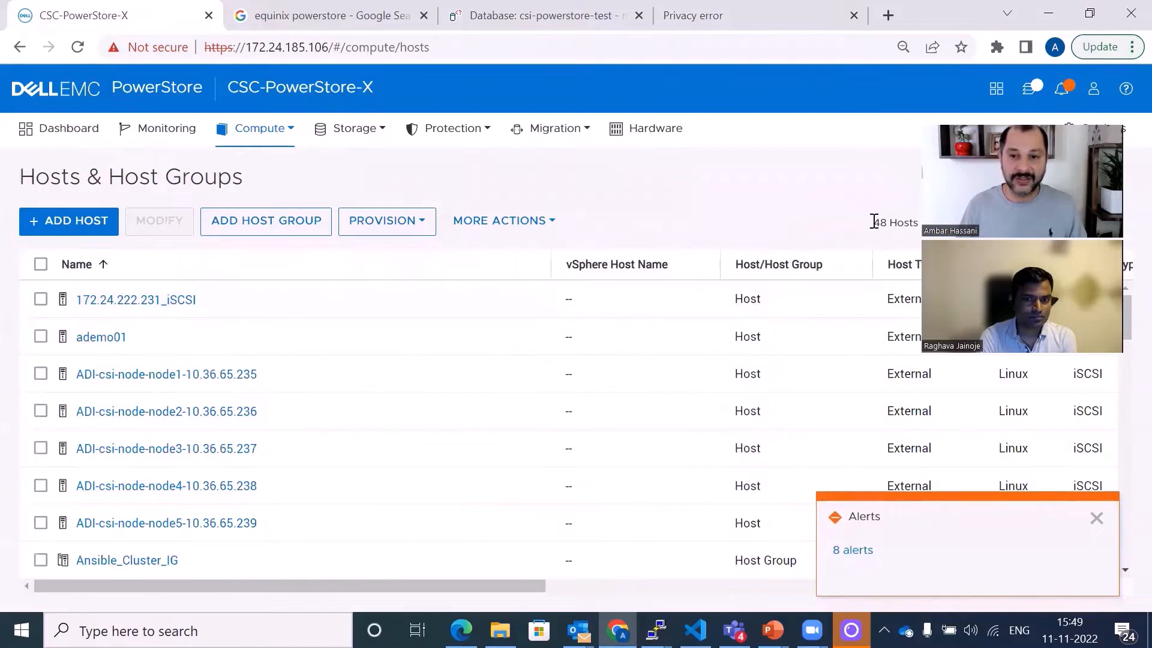
# - Open the PowerStore storage volumes list and filter it by the name c4-eksa
pyautogui.click(384, 126)
pyautogui.click(367, 168)
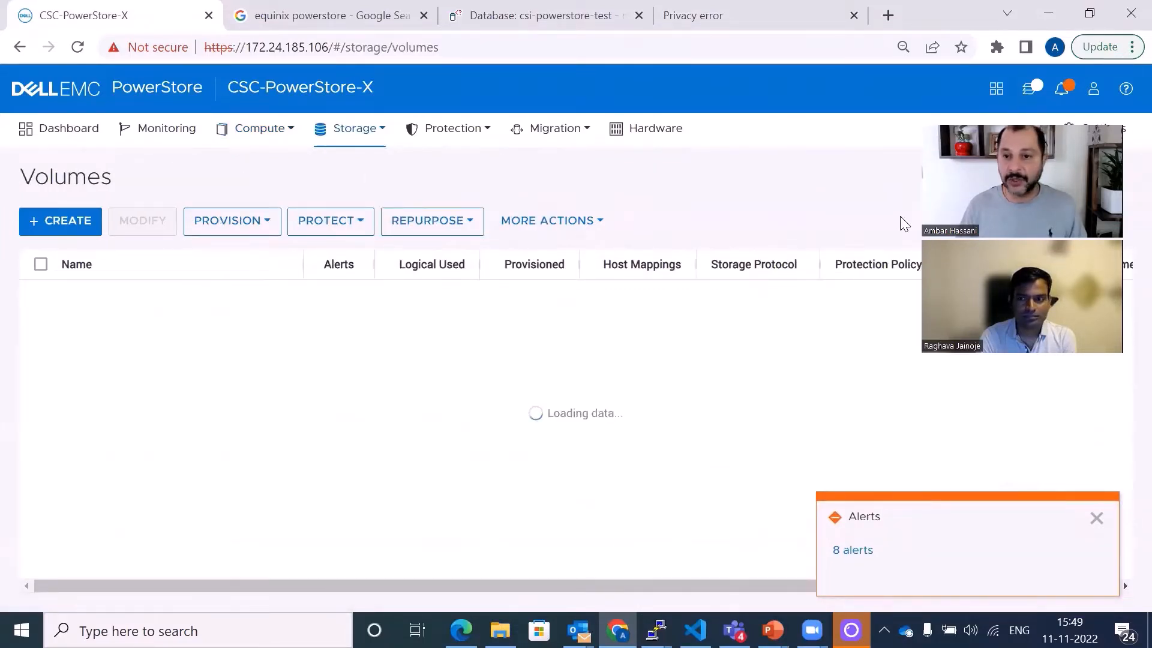
pyautogui.click(1033, 223)
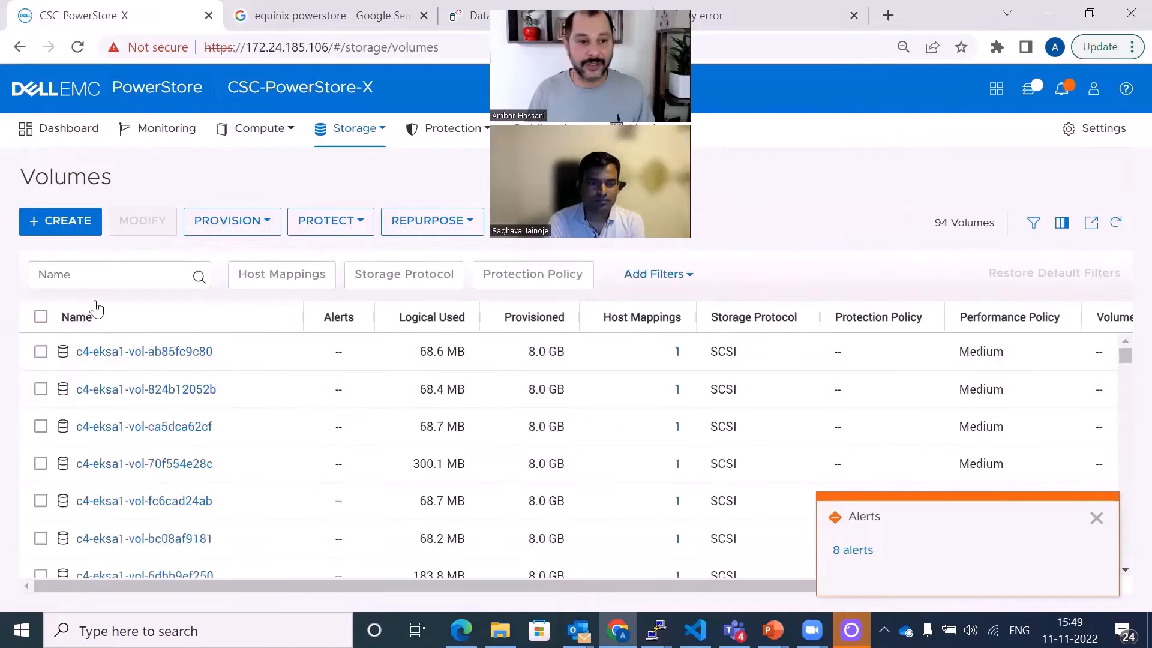
pyautogui.click(89, 274)
pyautogui.write('c4-eksa')
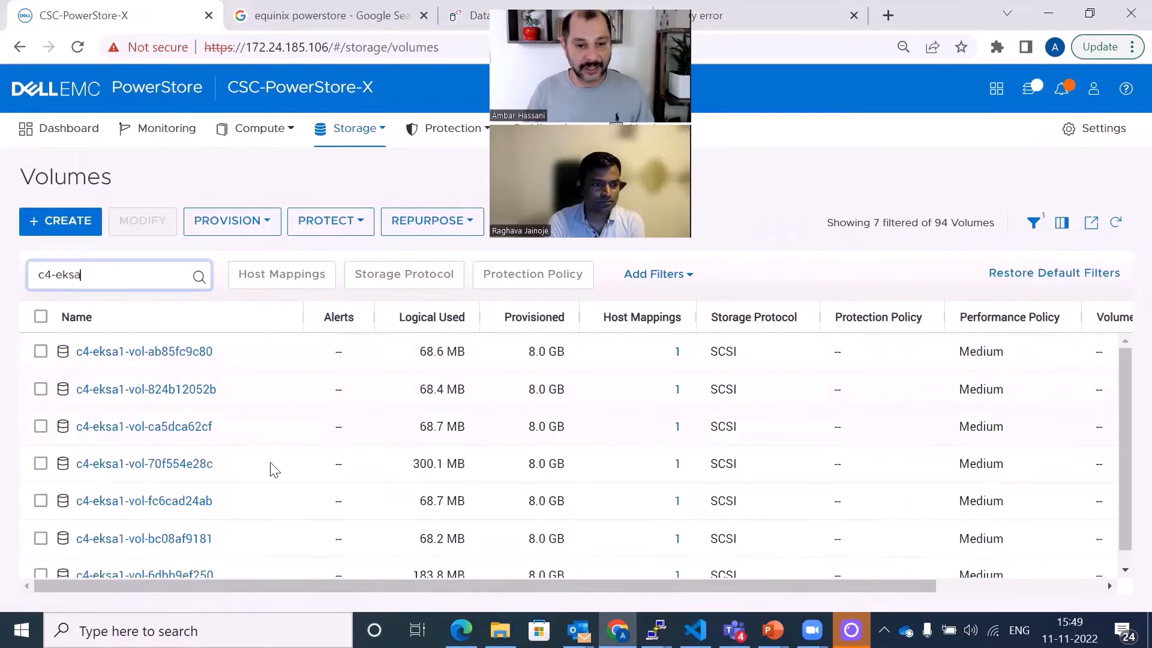
pyautogui.scroll(-1, 181, 406)
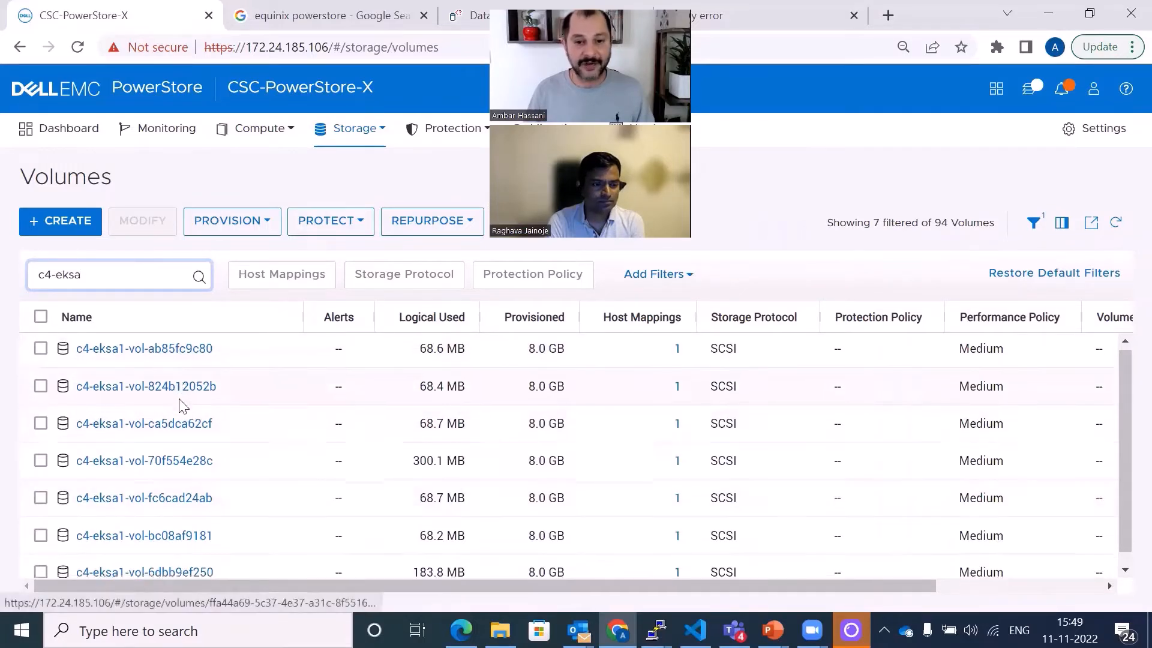
pyautogui.scroll(1, 183, 406)
pyautogui.scroll(-1, 183, 406)
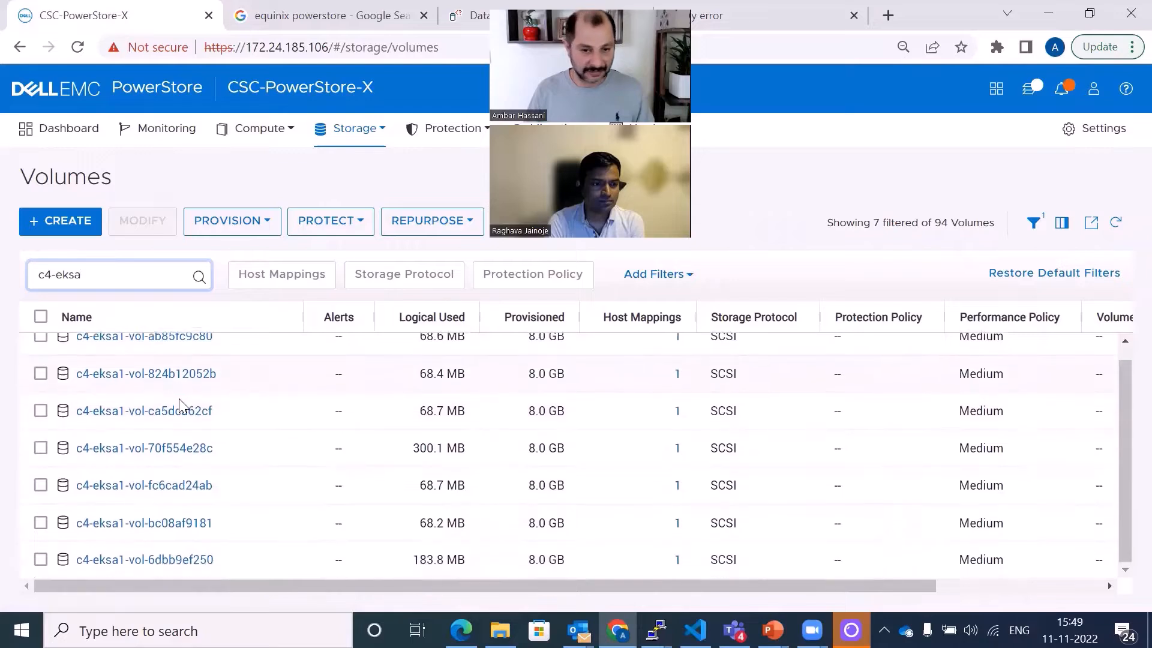
pyautogui.scroll(1, 198, 396)
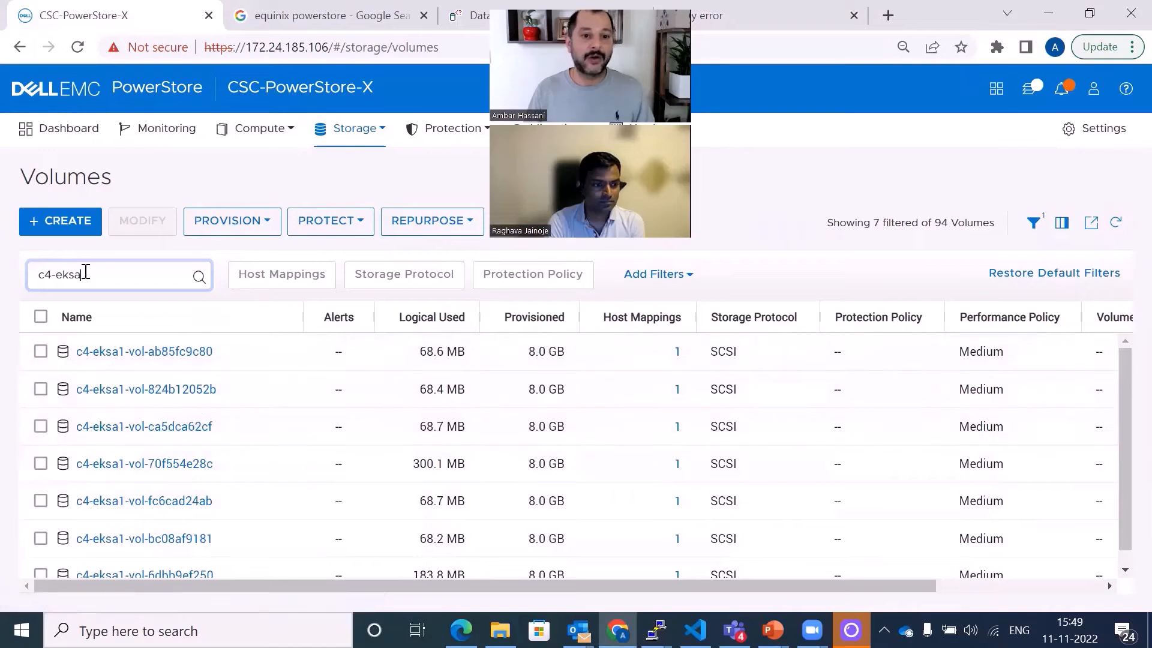
# - Switch back to the terminal session showing the sock-shop persistent volume claims
pyautogui.moveTo(86, 271); pyautogui.dragTo(17, 255)
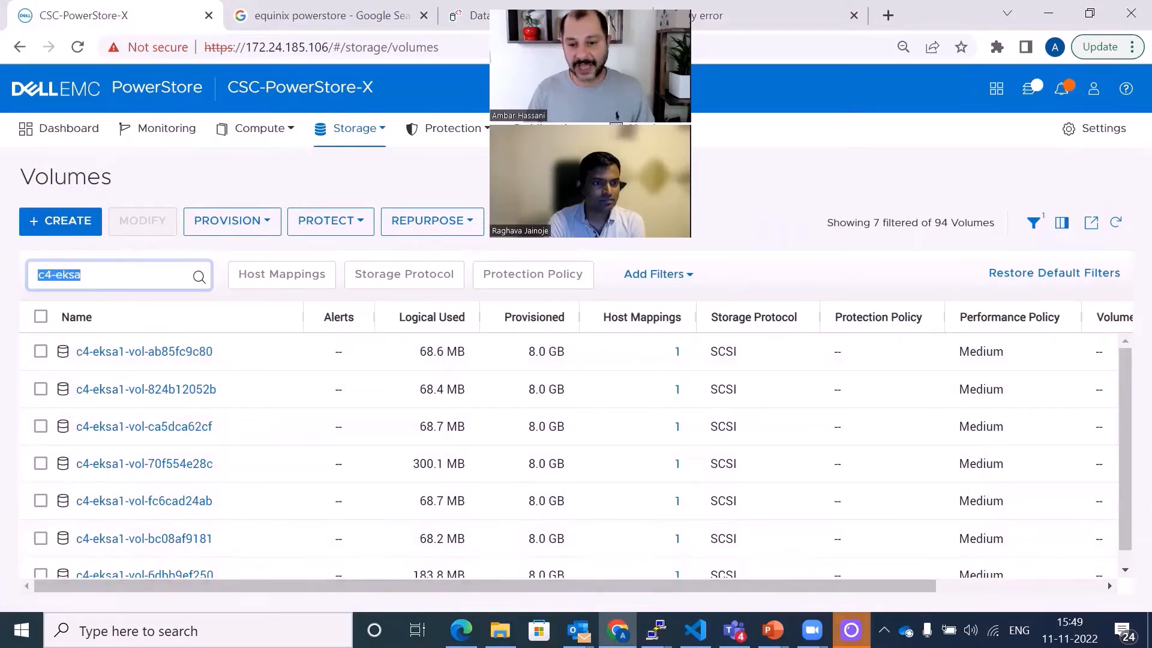
pyautogui.click(655, 630)
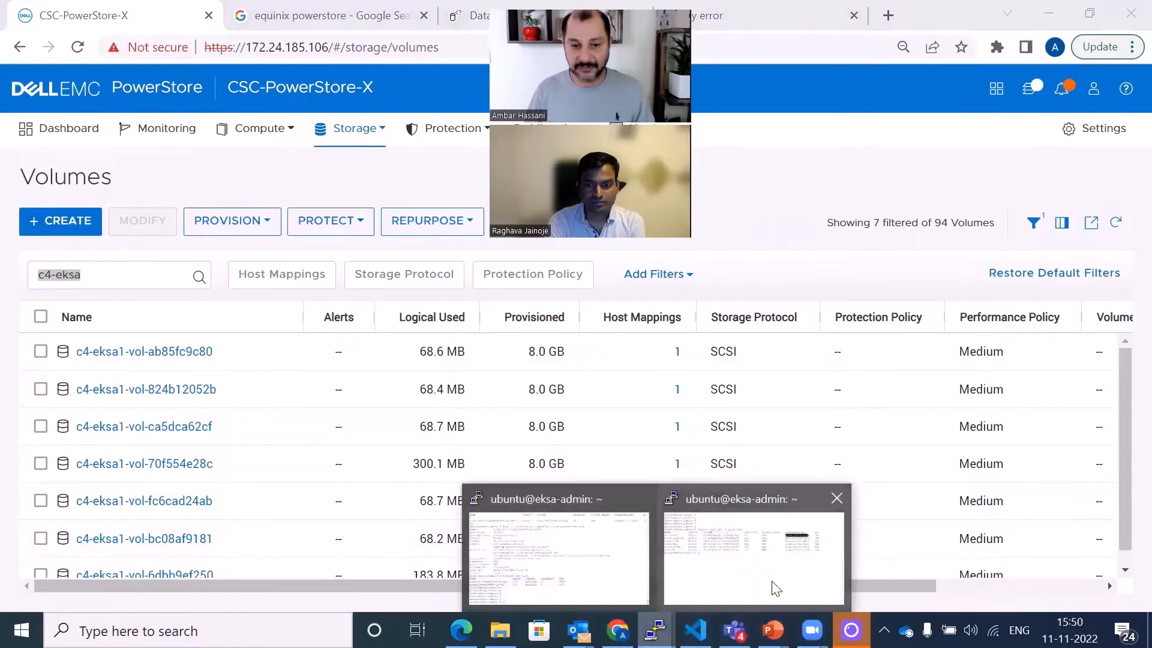
pyautogui.click(776, 589)
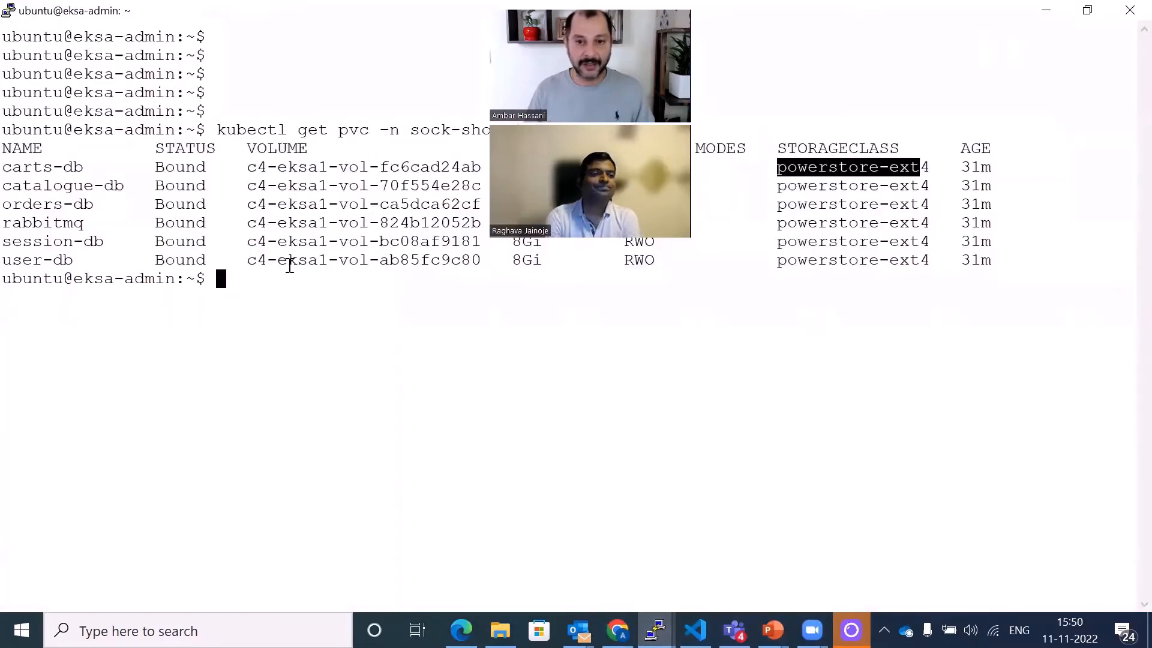
pyautogui.click(314, 283)
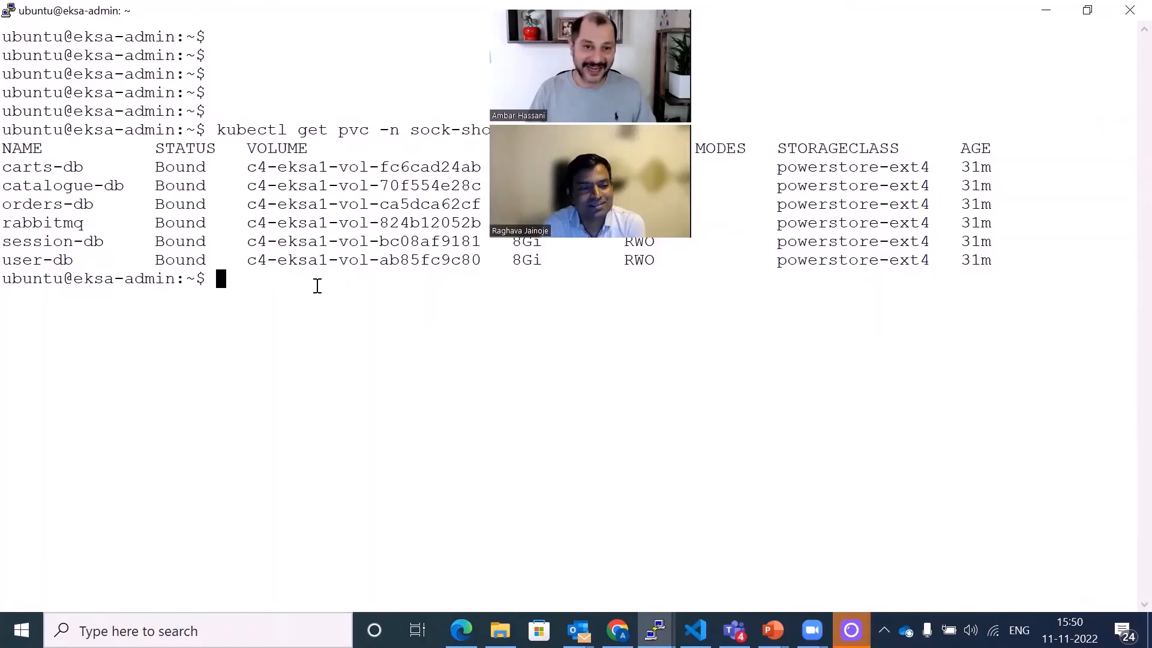
pyautogui.press('Return')
pyautogui.press('Return')
pyautogui.press('Return')
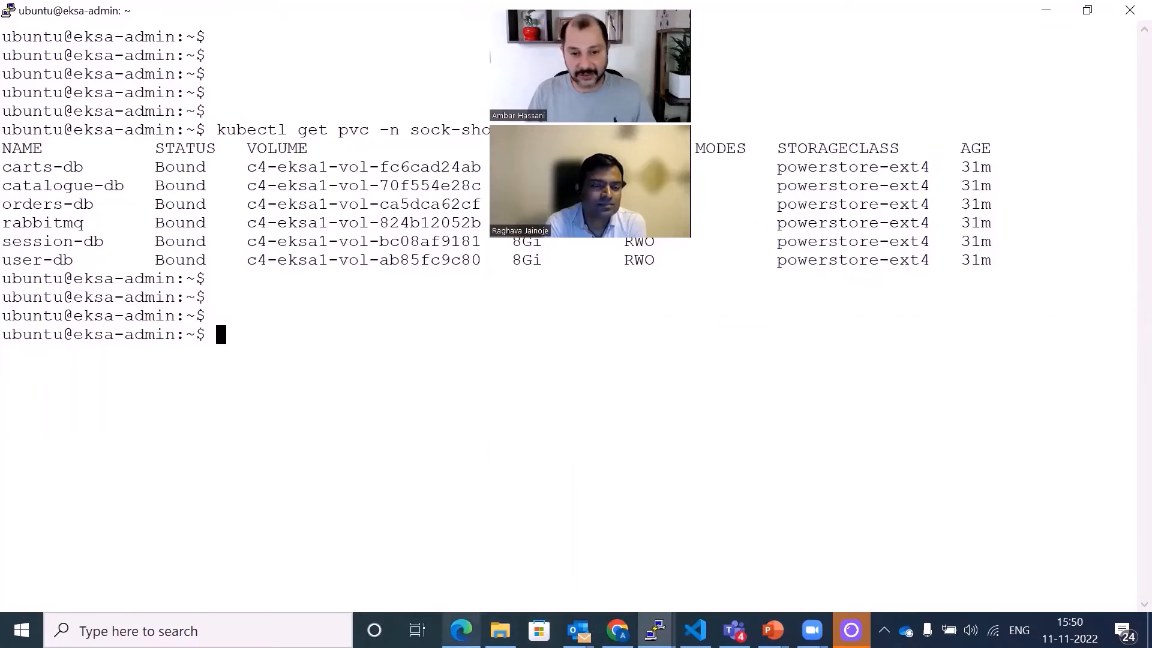
# - Open the Sock-shop reference architecture article from the EKS Anywhere blog series and review its microservices and data services
pyautogui.click(461, 630)
pyautogui.click(84, 15)
pyautogui.scroll(20, 223, 267)
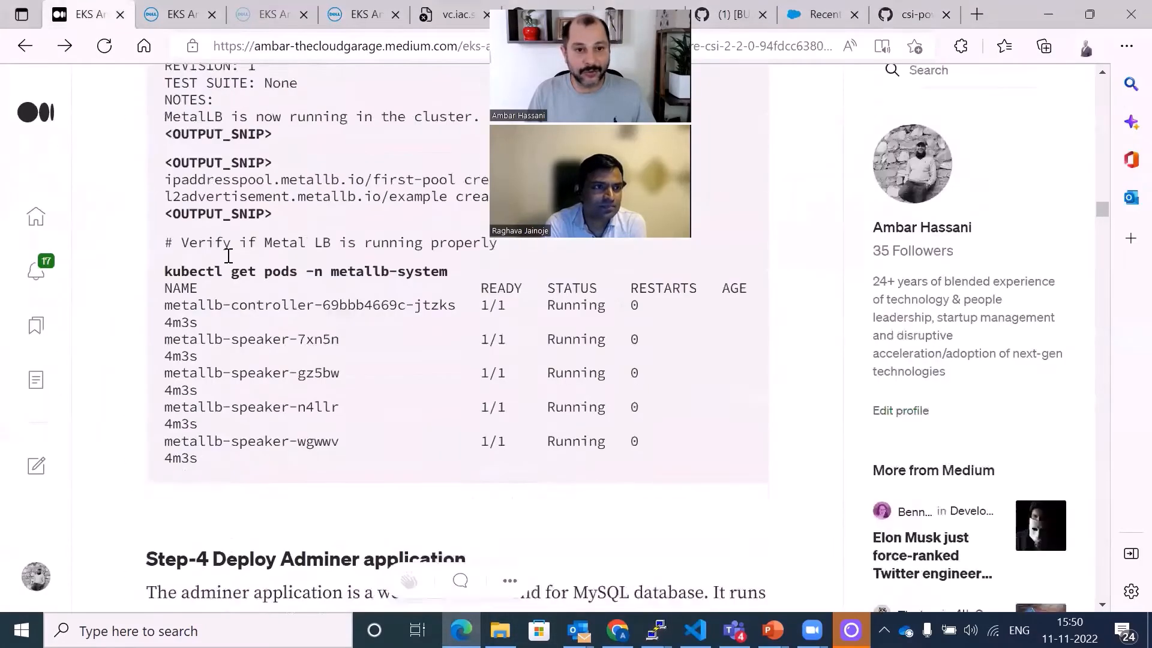
pyautogui.scroll(6, 223, 255)
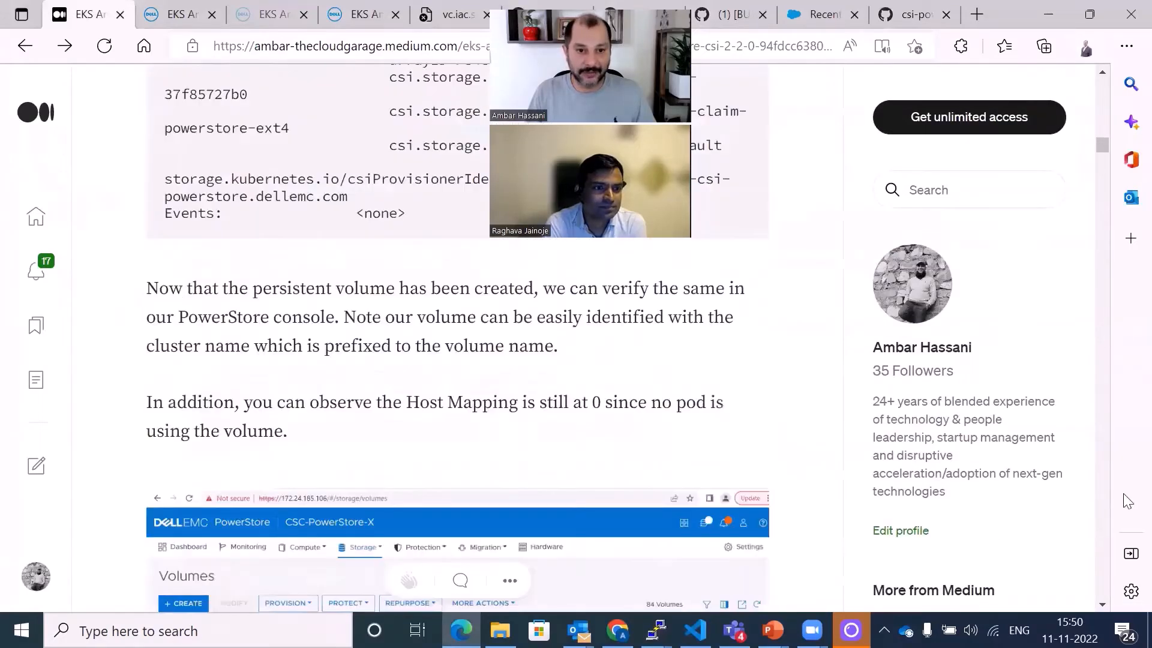
pyautogui.scroll(7, 1106, 137)
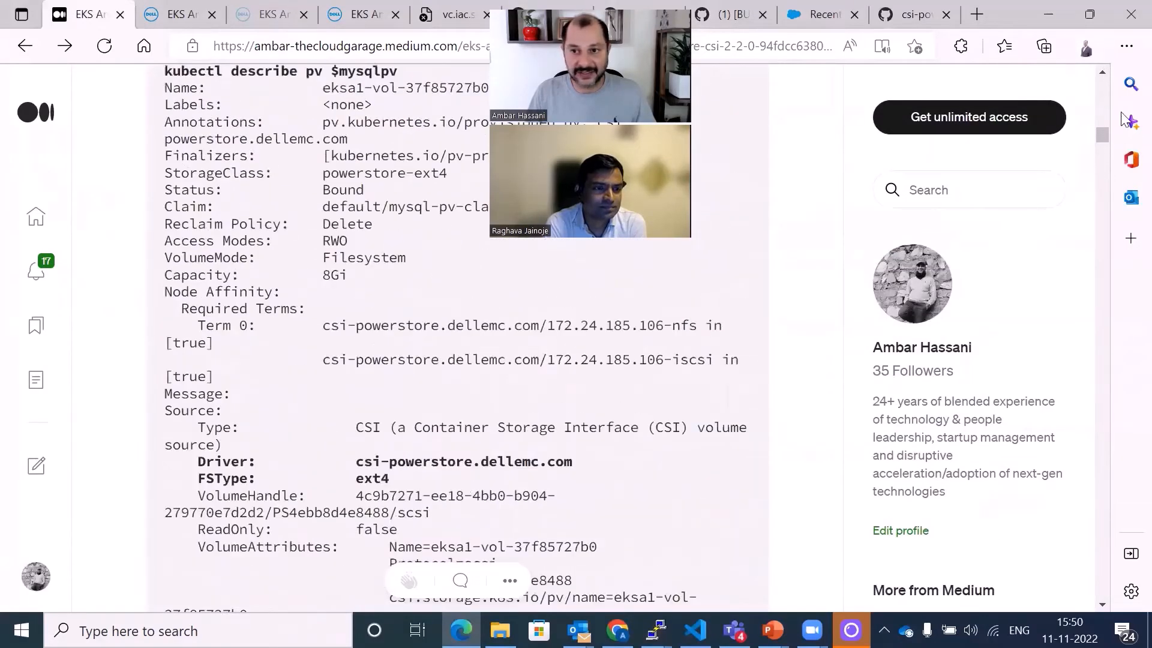
pyautogui.moveTo(1101, 137); pyautogui.dragTo(1102, 86)
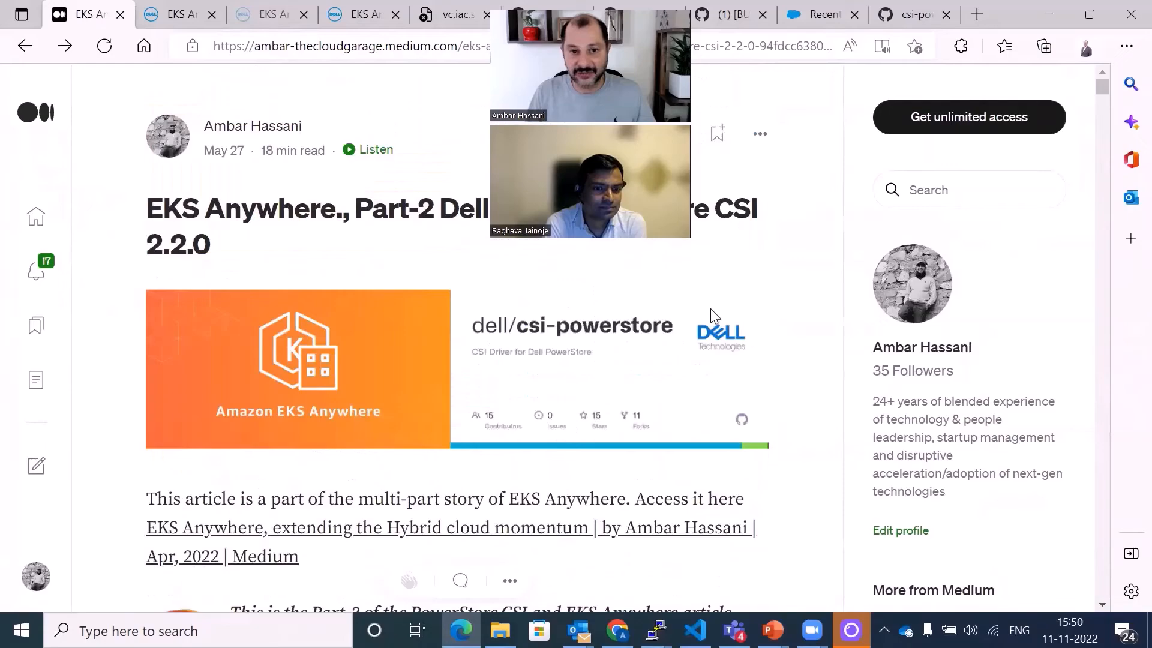
pyautogui.click(533, 532)
pyautogui.scroll(-15, 555, 528)
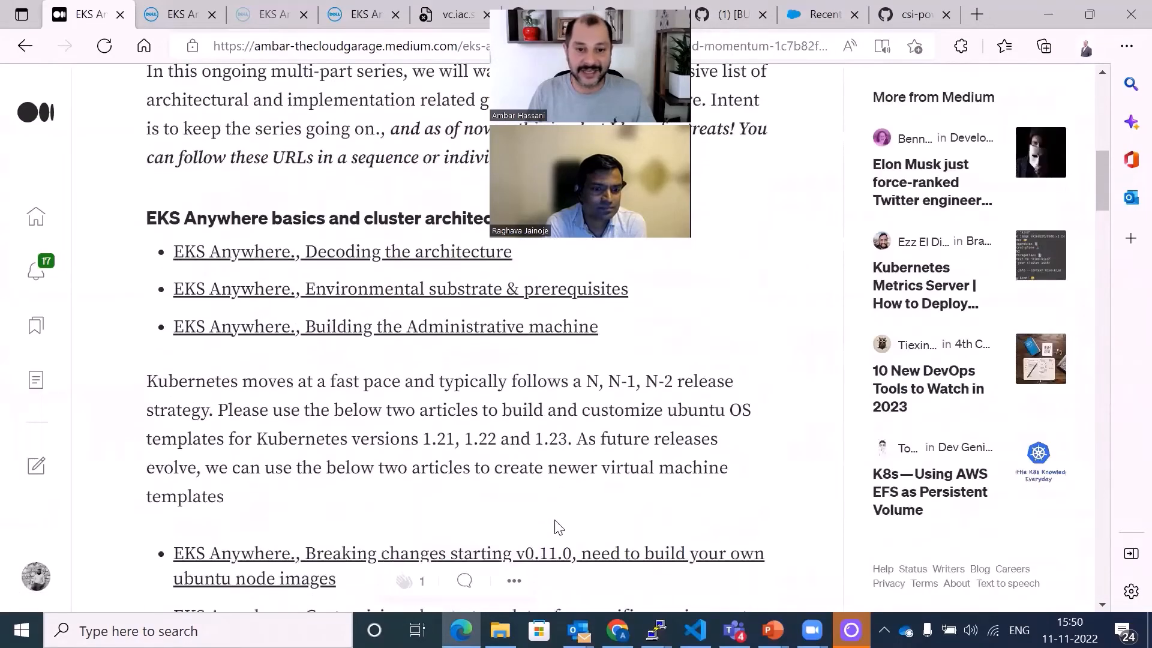
pyautogui.scroll(-12, 555, 528)
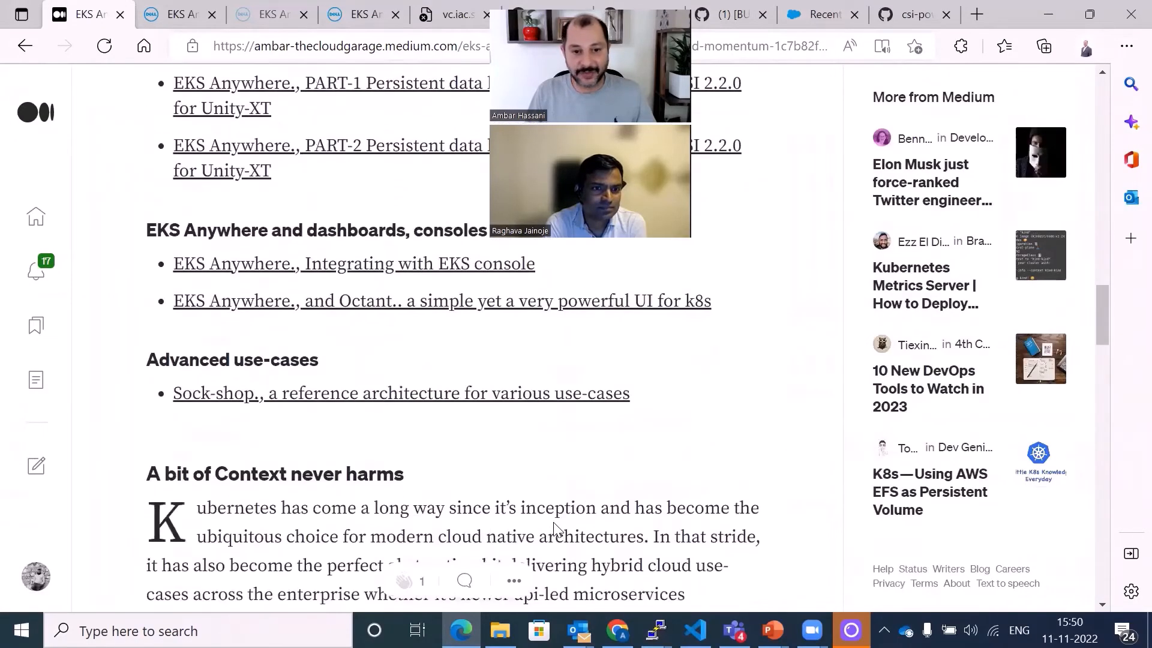
pyautogui.click(501, 407)
pyautogui.scroll(-12, 621, 423)
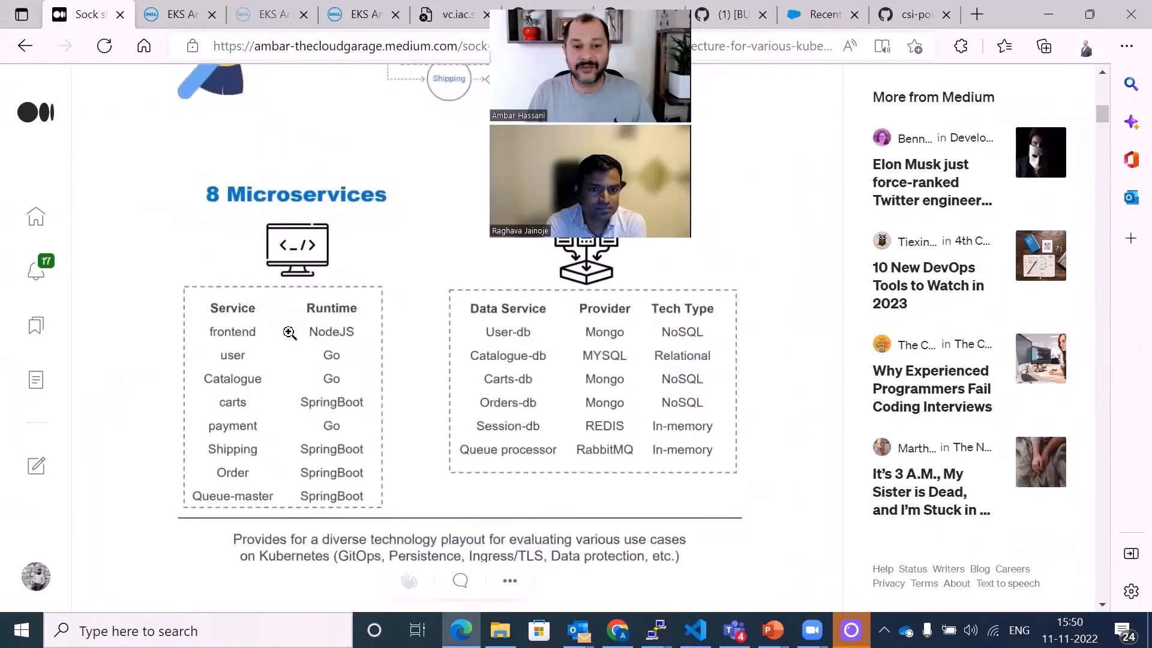
pyautogui.scroll(2, 494, 423)
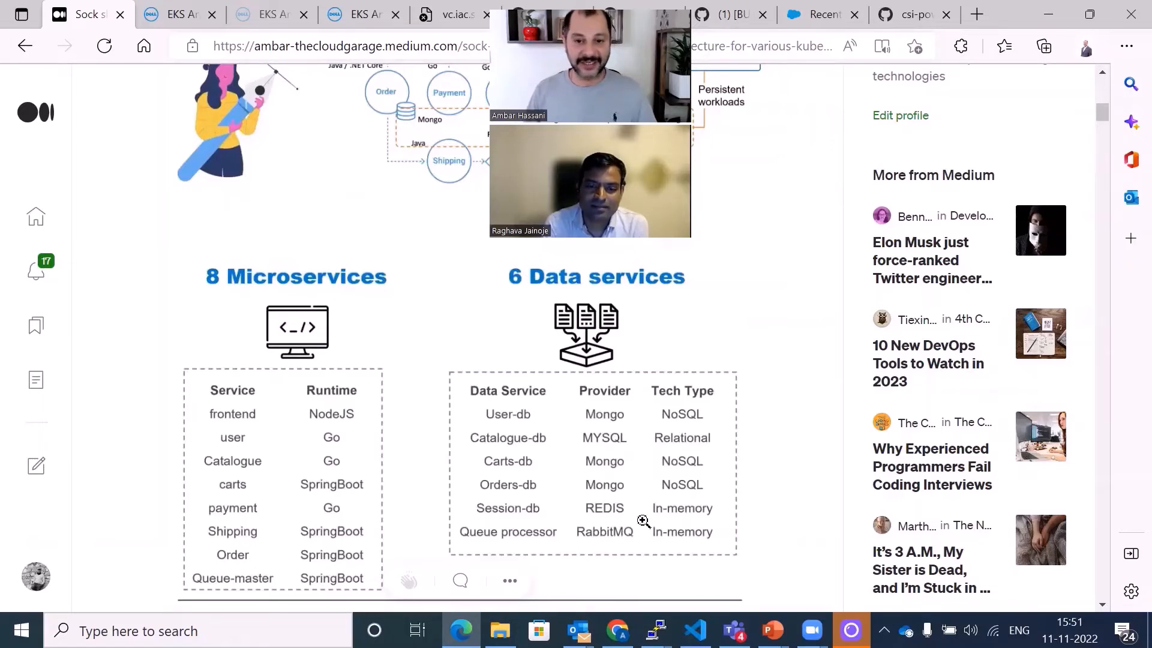
pyautogui.scroll(-3, 665, 534)
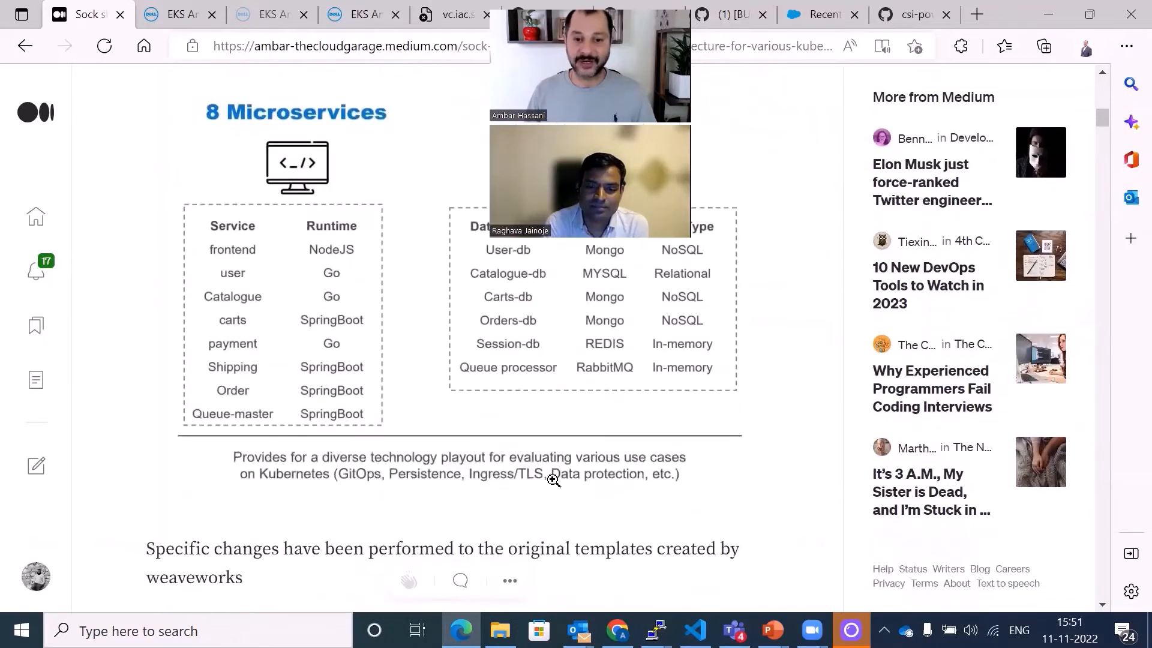
pyautogui.scroll(3, 603, 471)
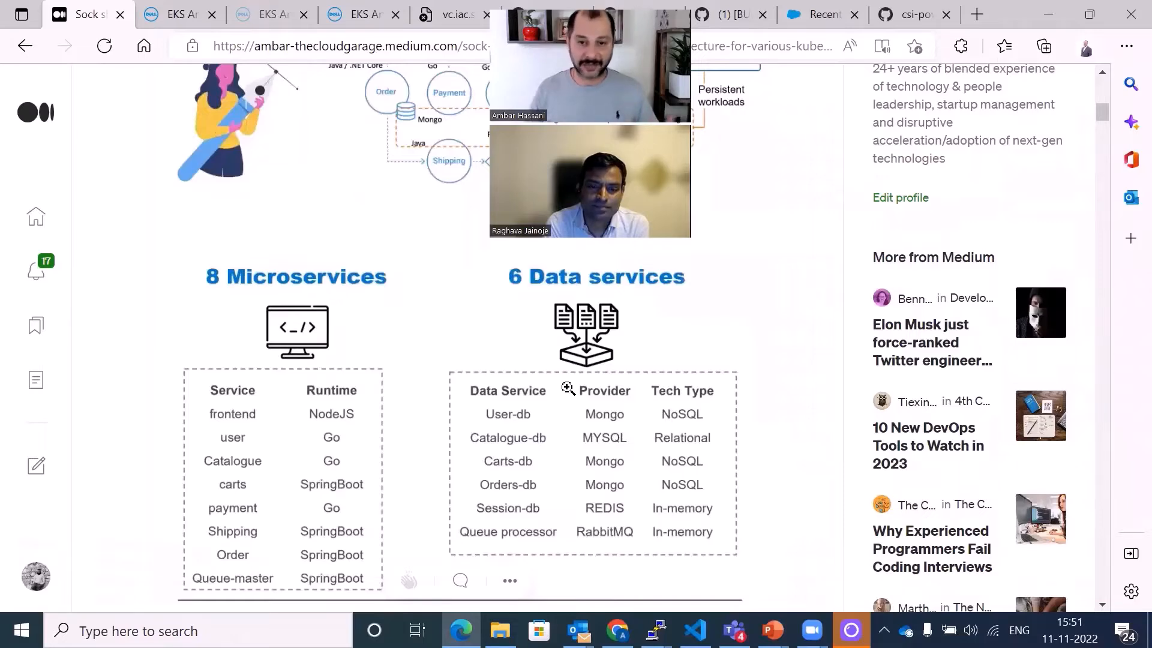
pyautogui.hotkey('alt', 'Tab')
pyautogui.hotkey('alt', 'Tab')
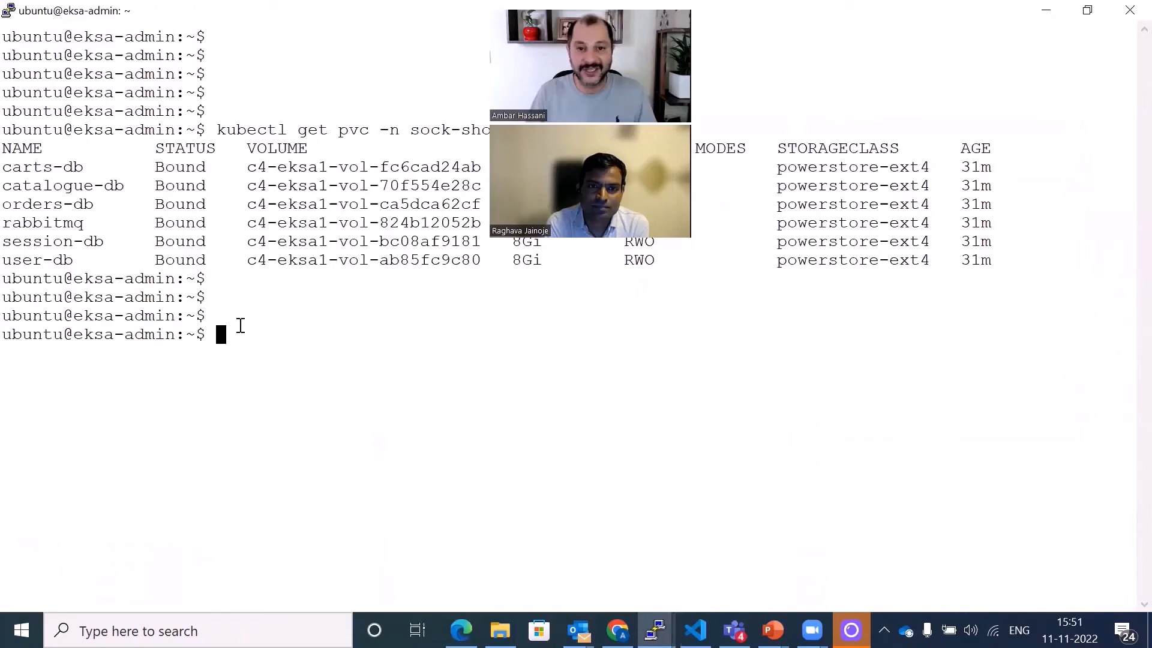
pyautogui.moveTo(241, 324); pyautogui.dragTo(242, 332)
pyautogui.click(248, 329)
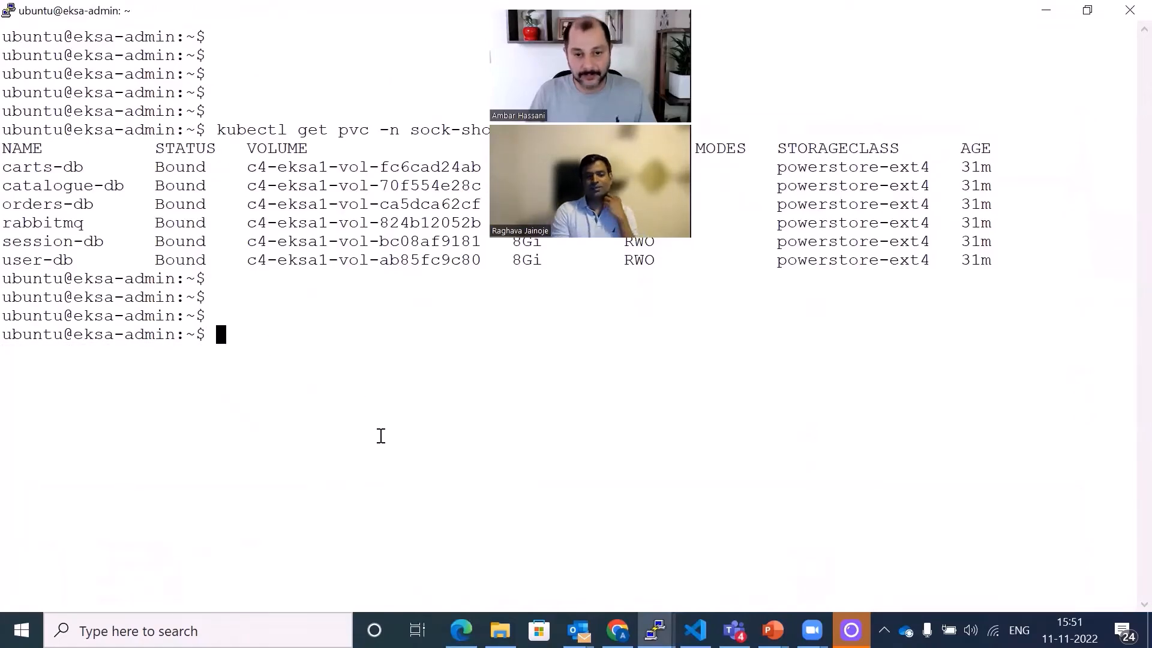
pyautogui.moveTo(461, 630)
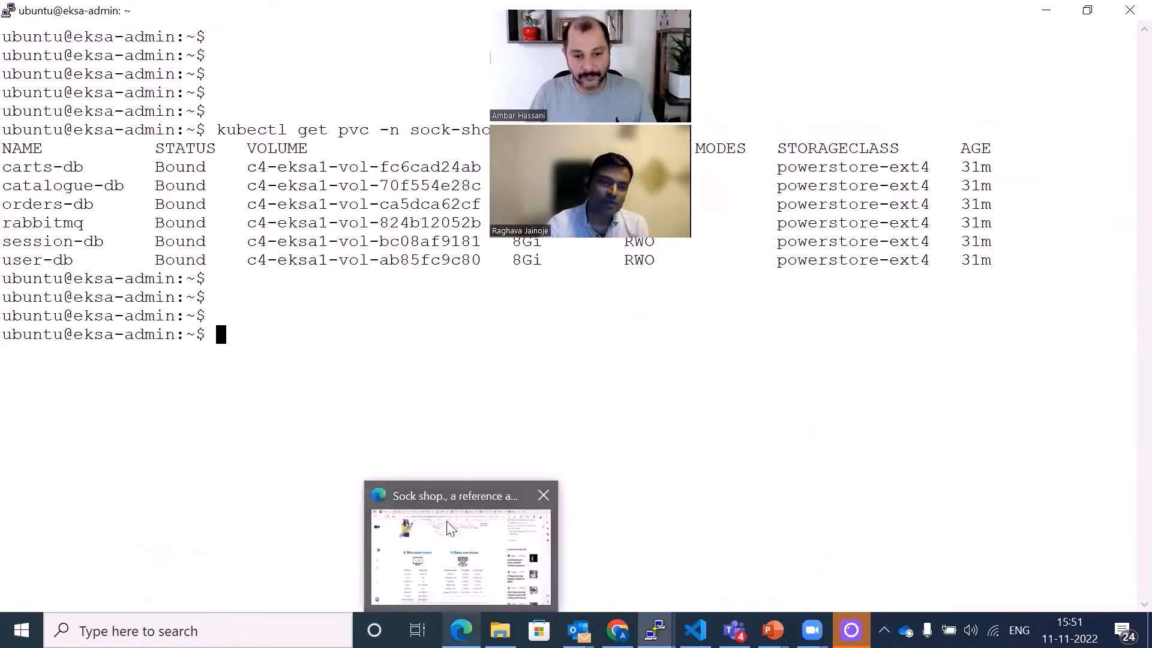
pyautogui.click(435, 496)
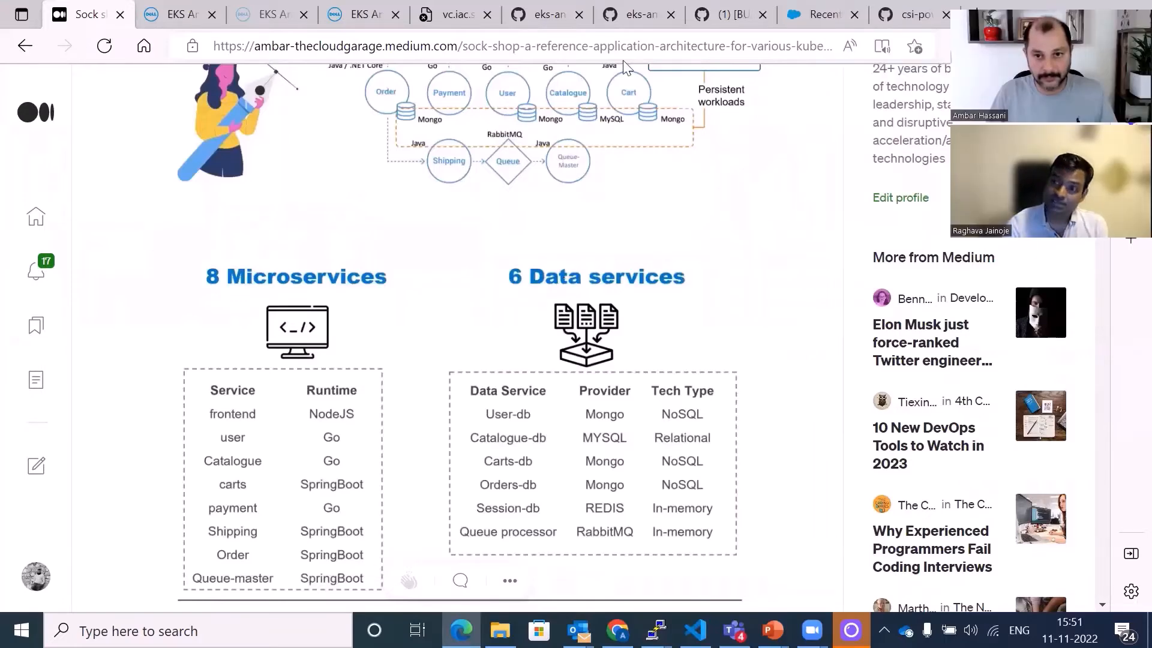
# - Copy the PowerProtect RBAC and snapshot class command block from the powerprotect-blog-end-to-end guide on GitHub
pyautogui.click(543, 14)
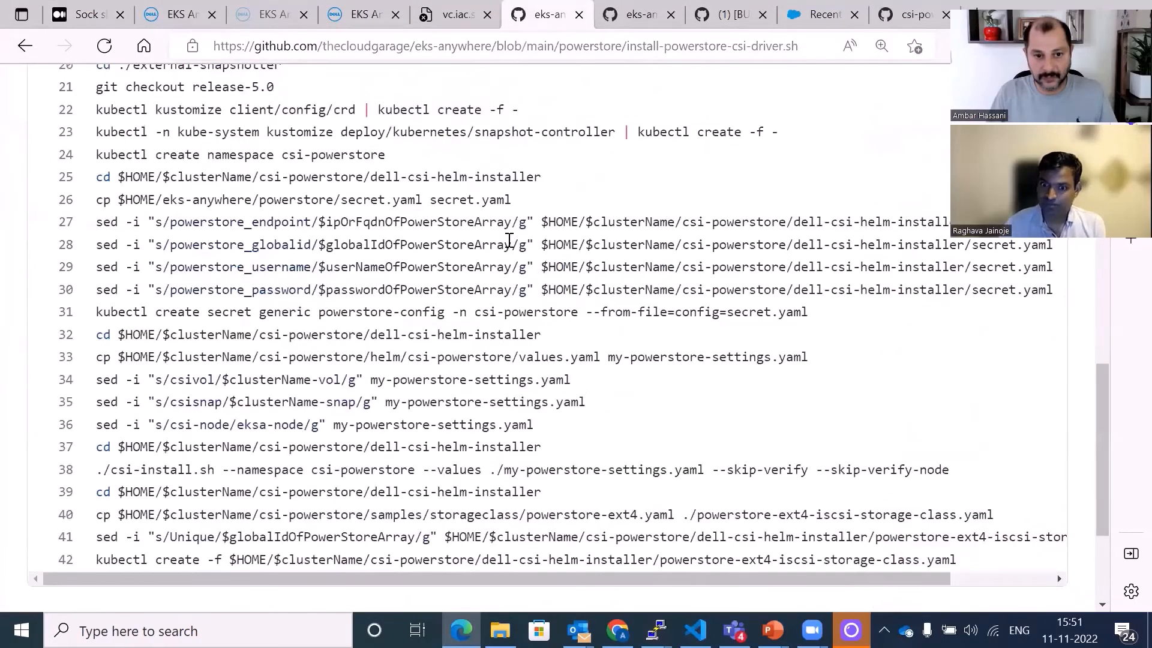
pyautogui.click(635, 15)
pyautogui.scroll(-10, 647, 389)
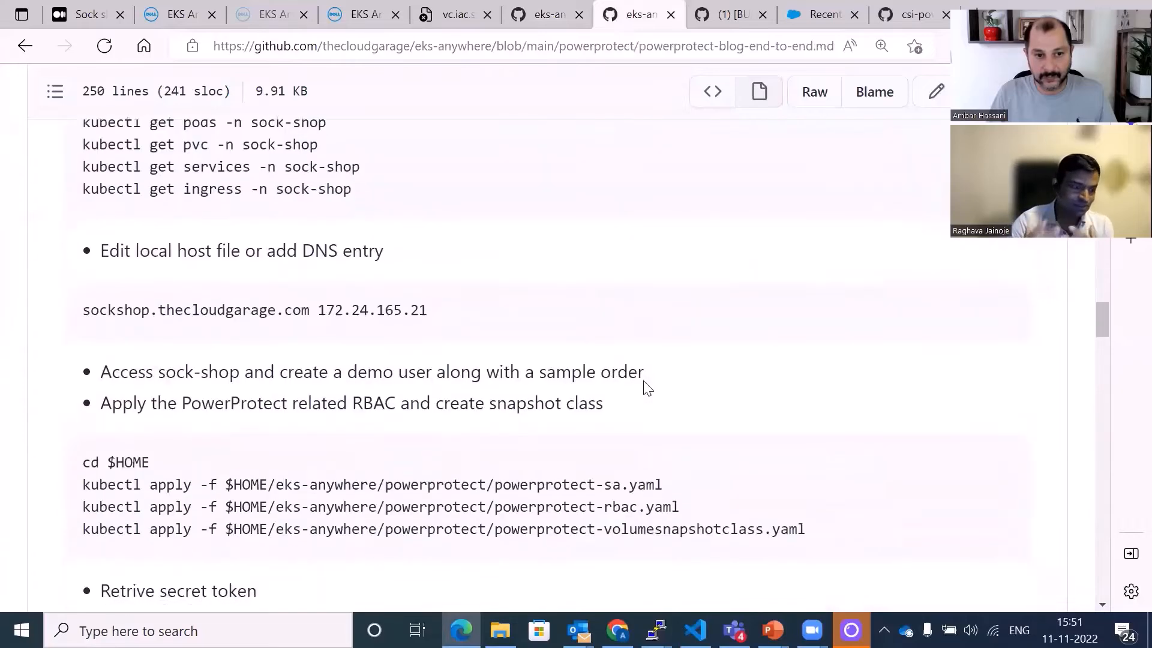
pyautogui.scroll(3, 649, 385)
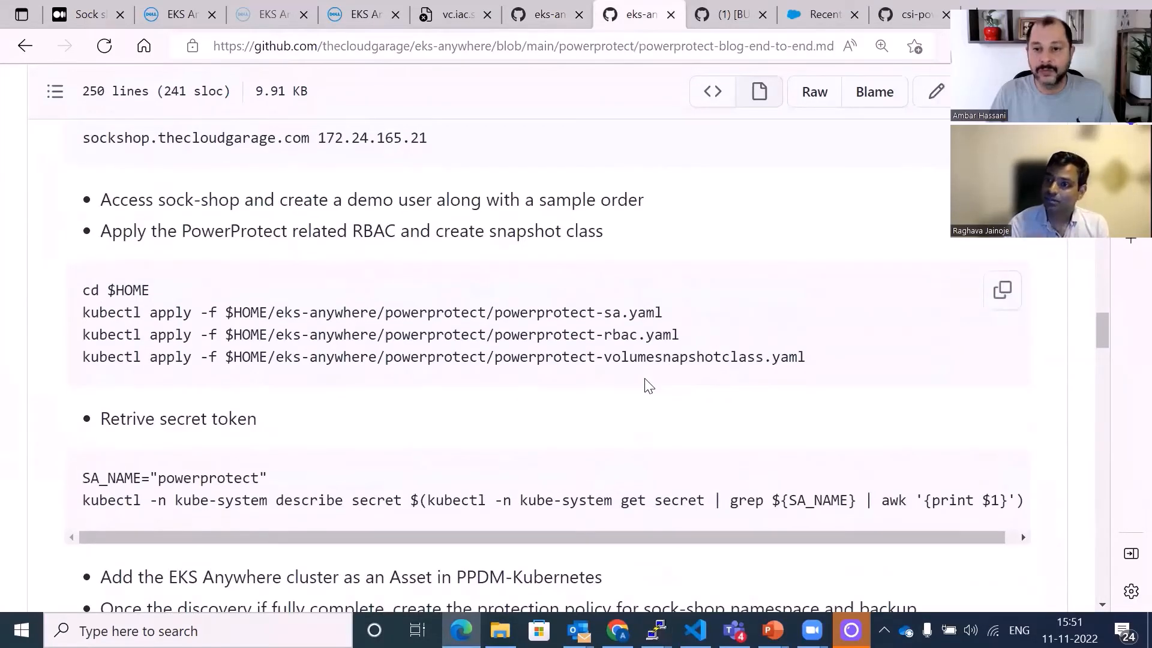
pyautogui.click(998, 295)
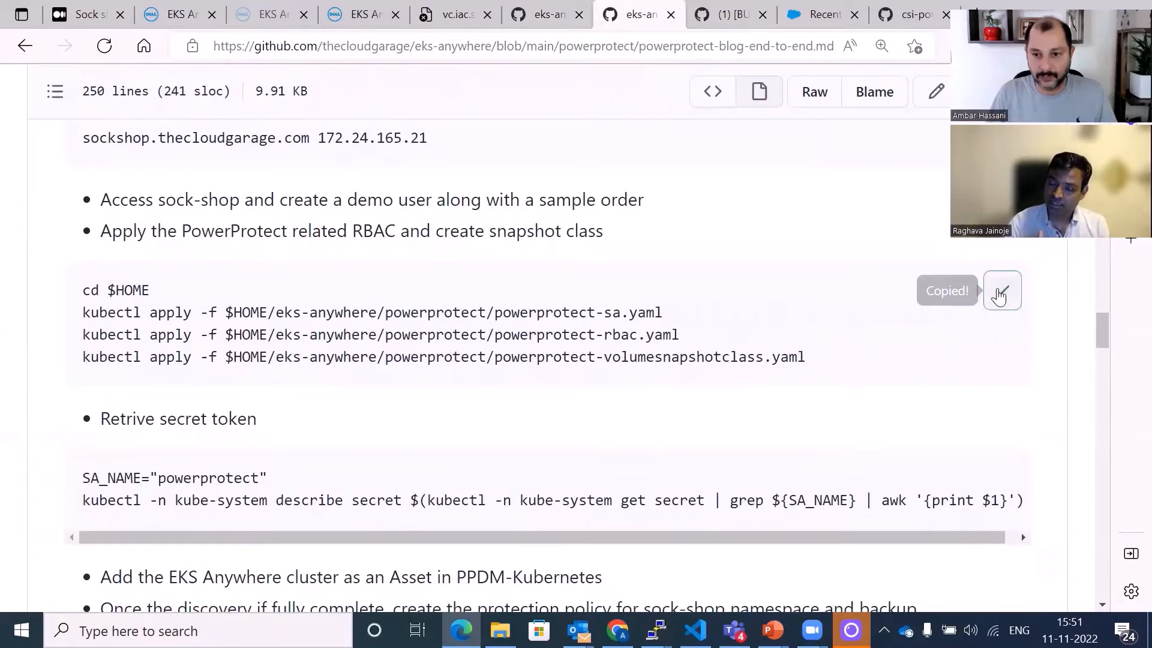
# - Paste the commands into the terminal to apply powerprotect-sa.yaml and powerprotect-rbac.yaml from $HOME/eks-anywhere/powerprotect
pyautogui.hotkey('alt', 'Tab')
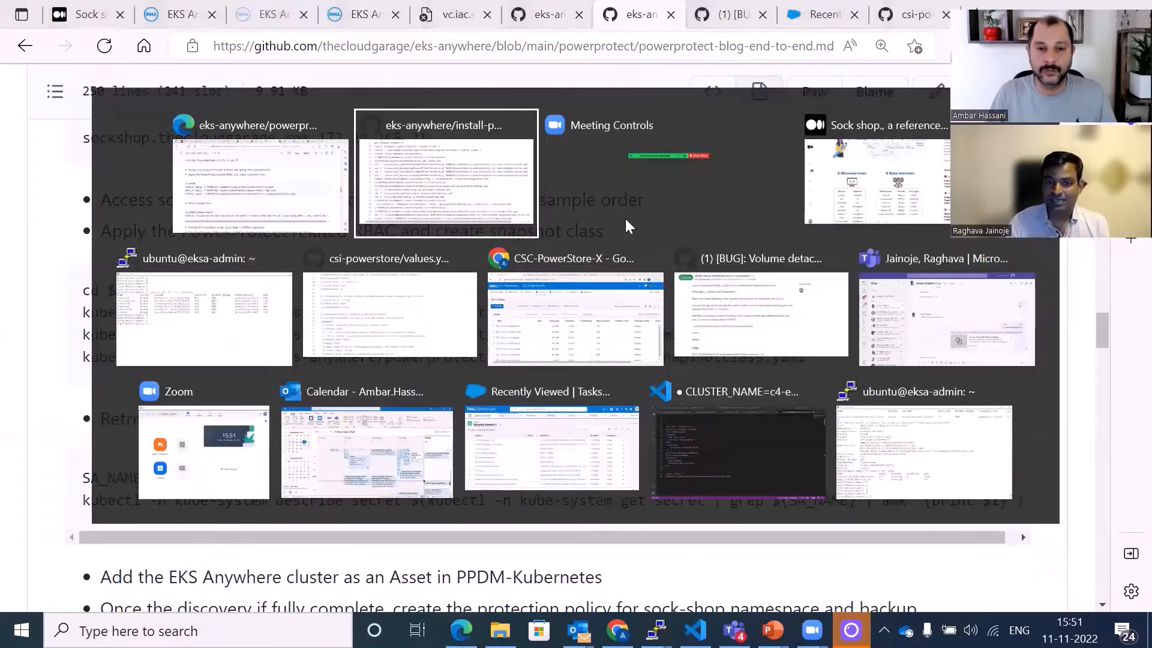
pyautogui.hotkey('alt', 'Tab')
pyautogui.hotkey('alt', 'Tab')
pyautogui.hotkey('alt', 'Tab')
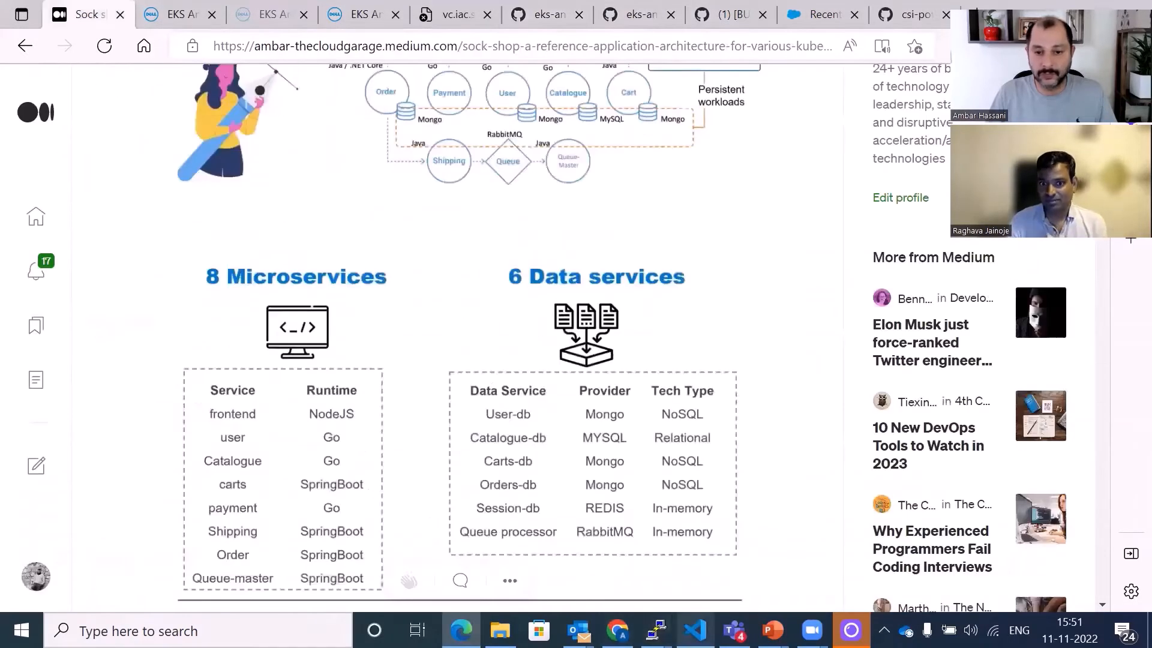
pyautogui.moveTo(656, 630)
pyautogui.click(689, 558)
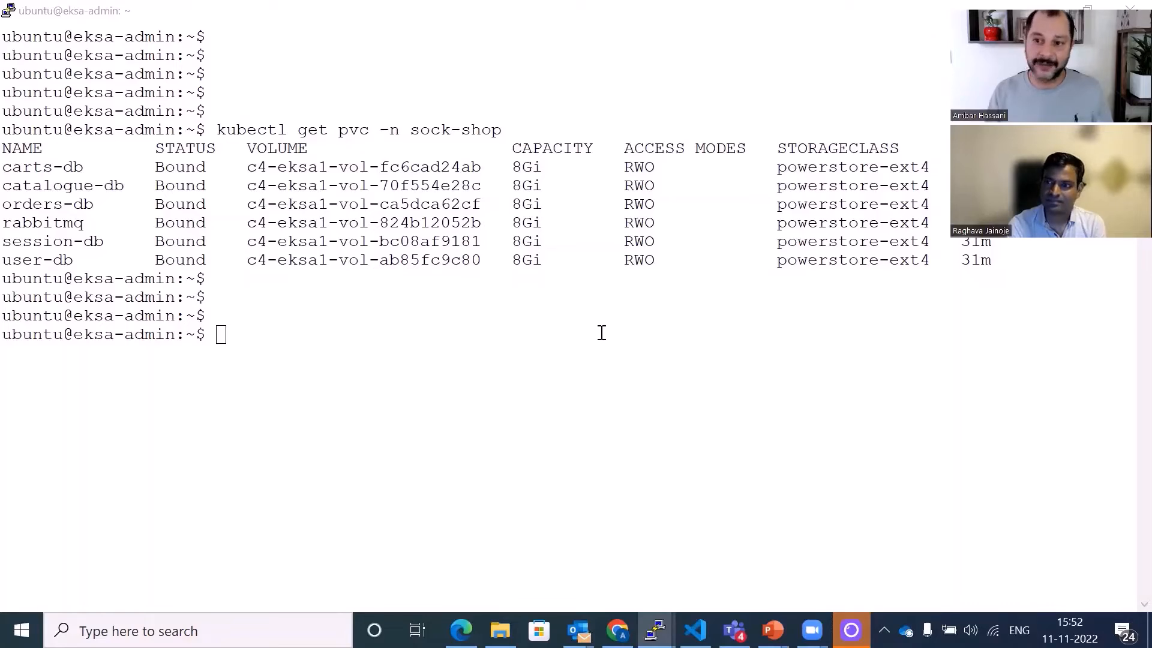
pyautogui.click(561, 319)
pyautogui.rightClick(562, 321)
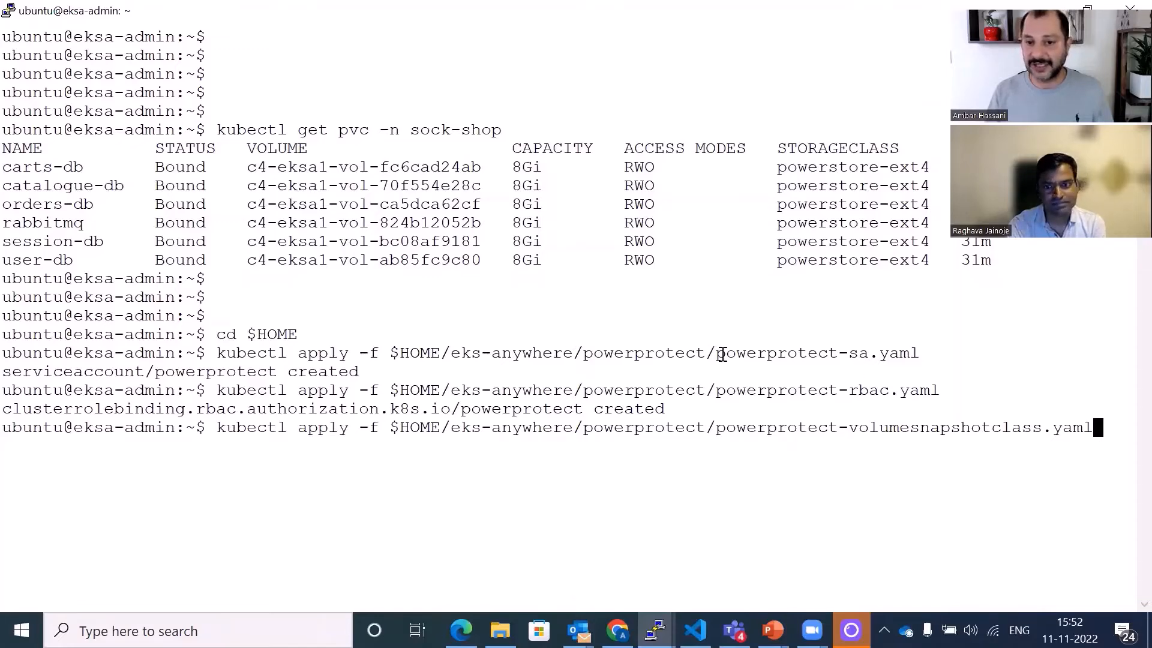
# - Apply powerprotect-volumesnapshotclass.yaml to create the PowerStore volume snapshot class
pyautogui.moveTo(722, 353); pyautogui.dragTo(917, 355)
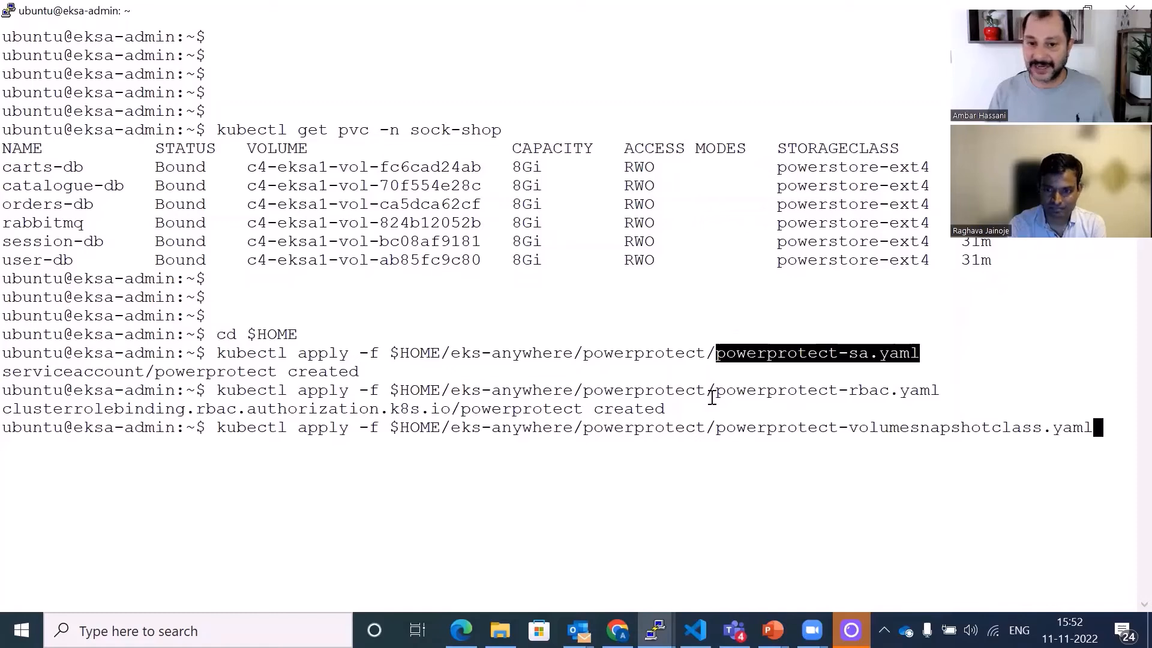
pyautogui.moveTo(708, 392); pyautogui.dragTo(937, 391)
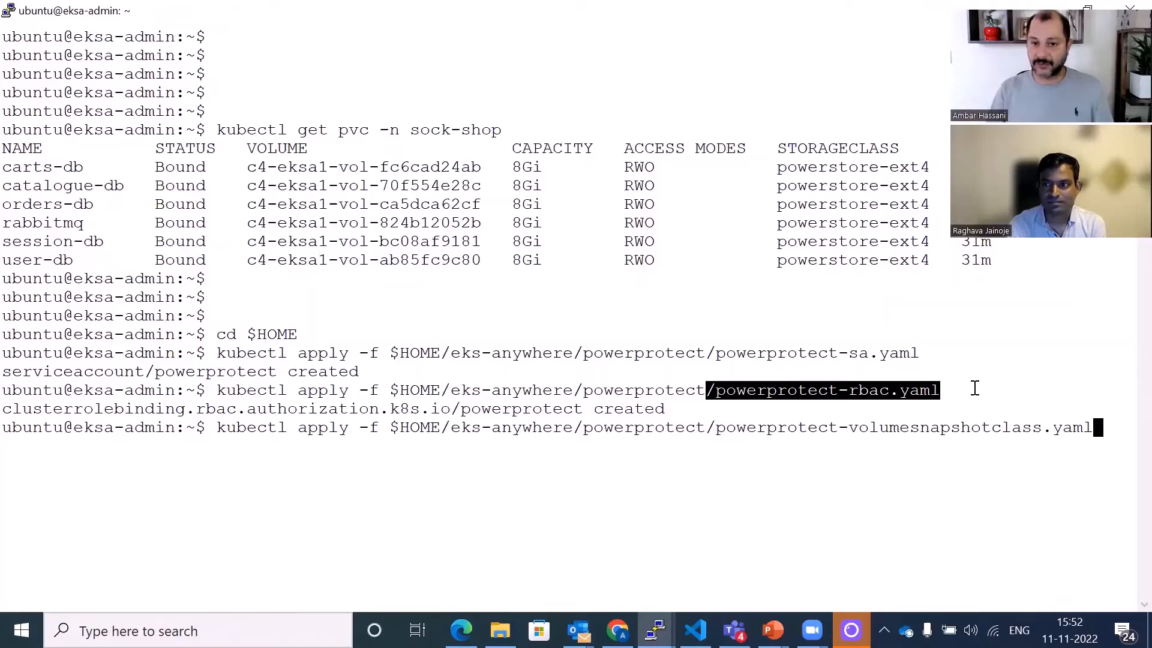
pyautogui.click(1104, 431)
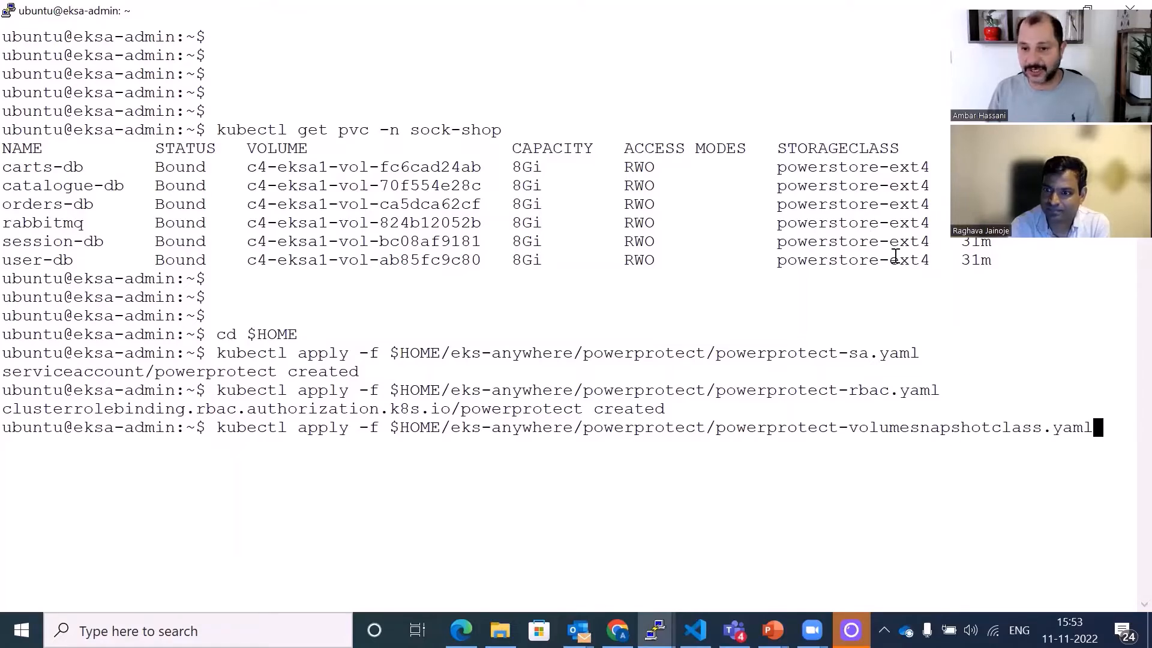
pyautogui.press('Return')
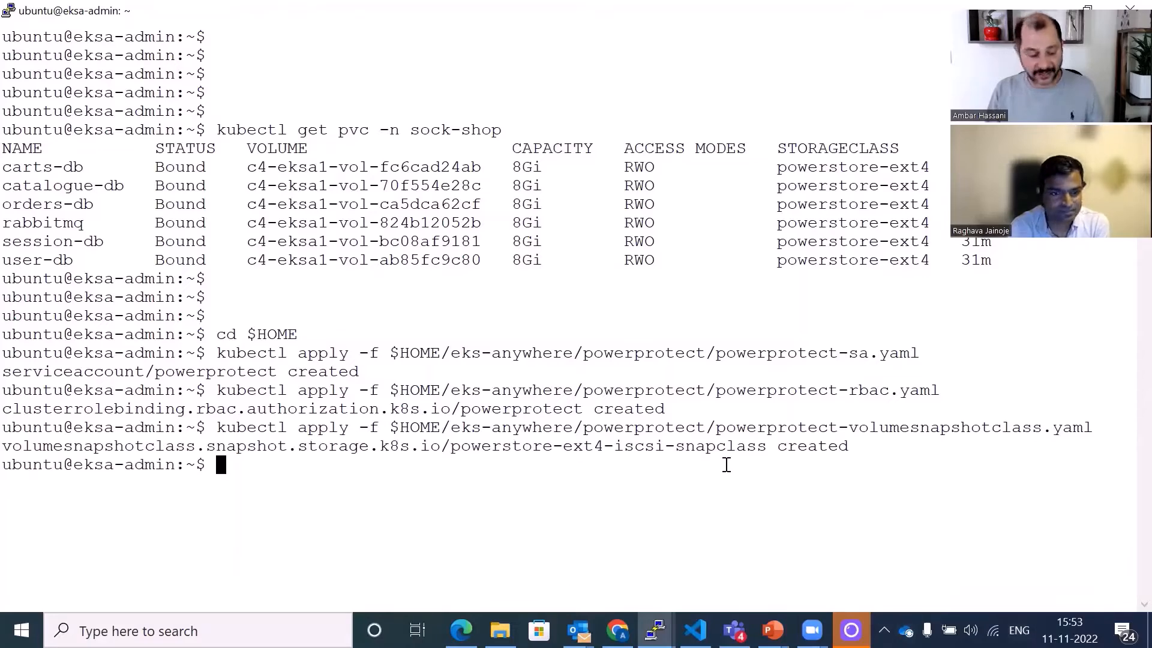
# - Return to the GitHub guide and copy the commands that retrieve the powerprotect service account secret token
pyautogui.hotkey('alt', 'Tab')
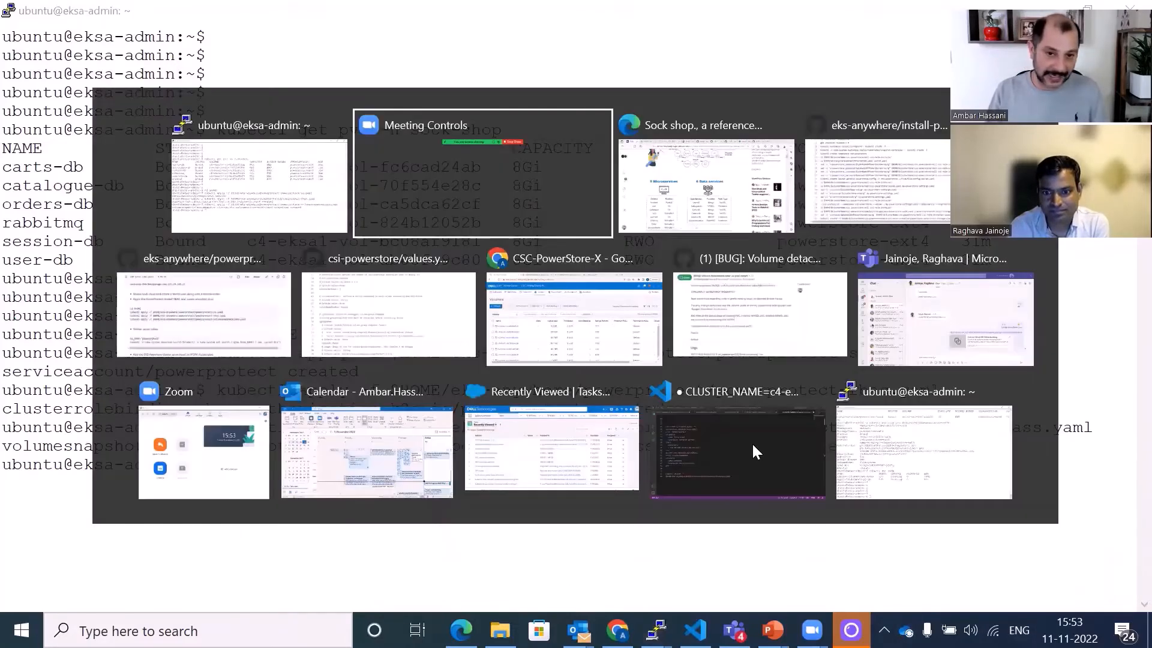
pyautogui.hotkey('alt', 'Tab')
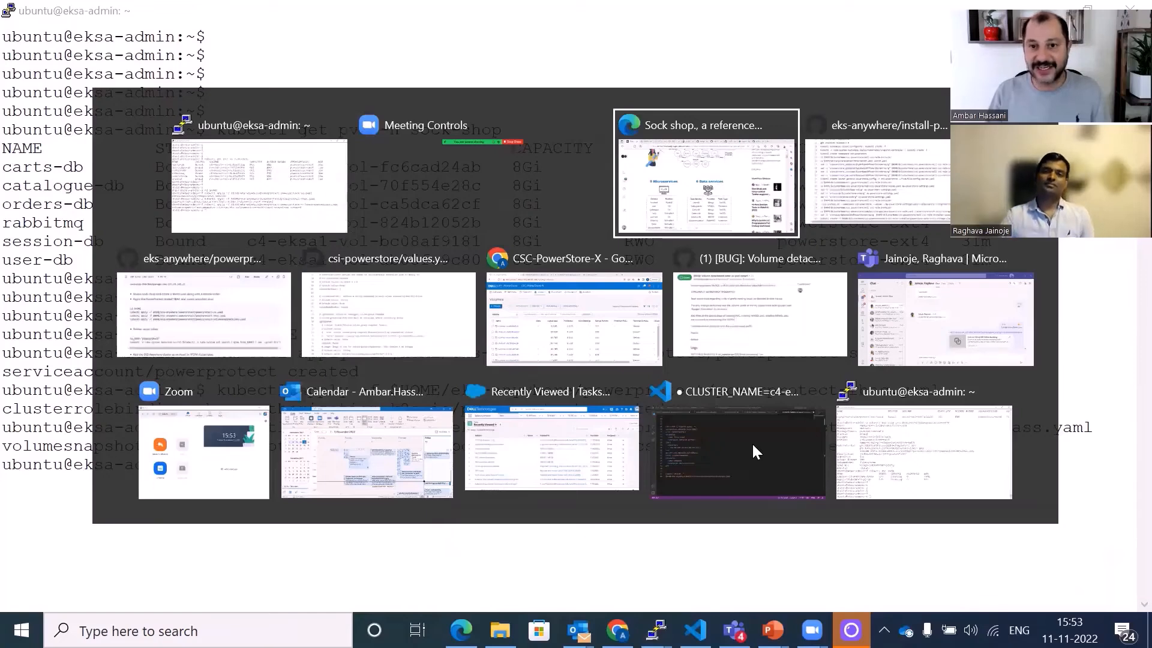
pyautogui.hotkey('alt', 'Tab')
pyautogui.hotkey('alt', 'Tab')
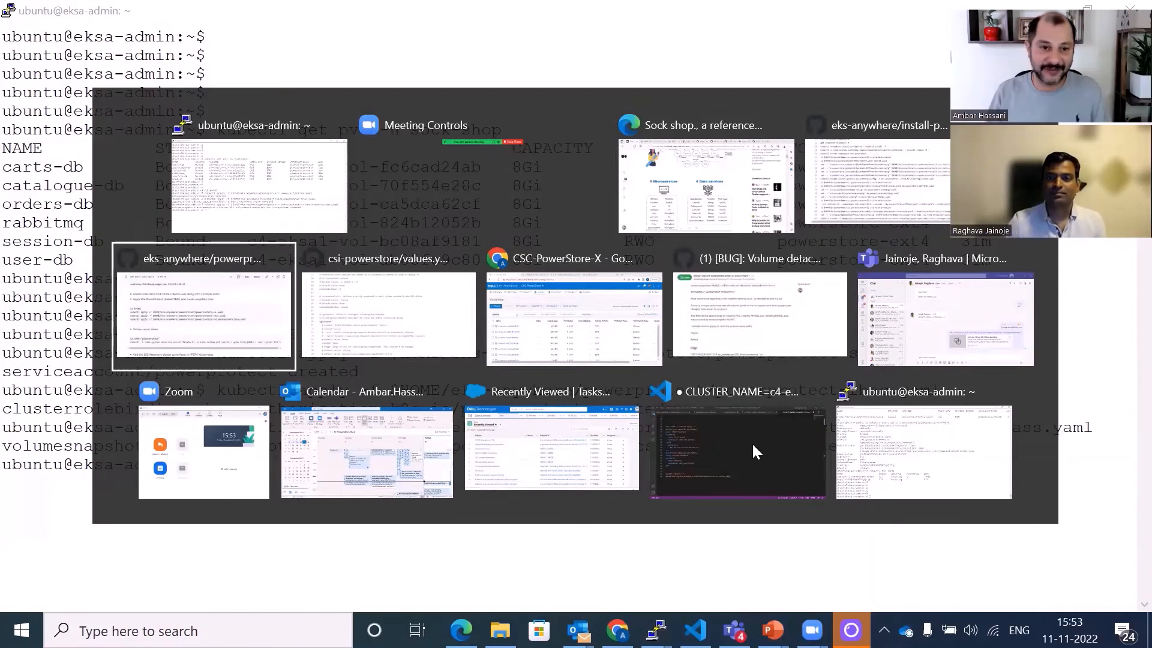
pyautogui.click(1000, 406)
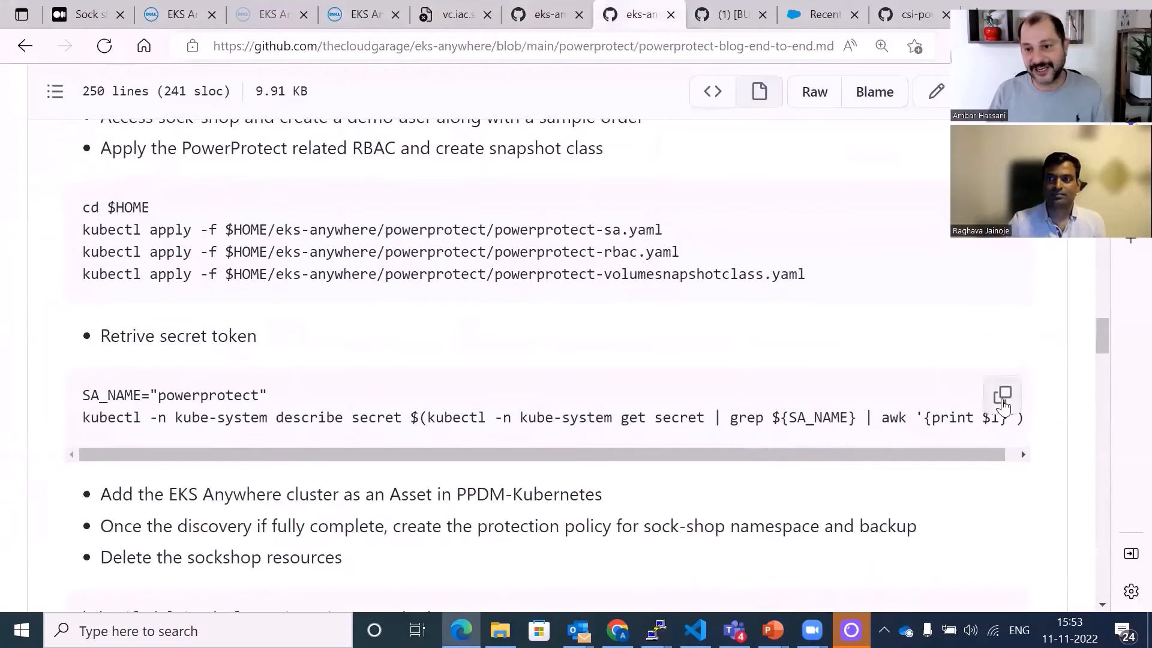
# - Paste and run the commands that set SA_NAME to powerprotect and describe the powerprotect service account secret in kube-system
pyautogui.hotkey('alt', 'Tab')
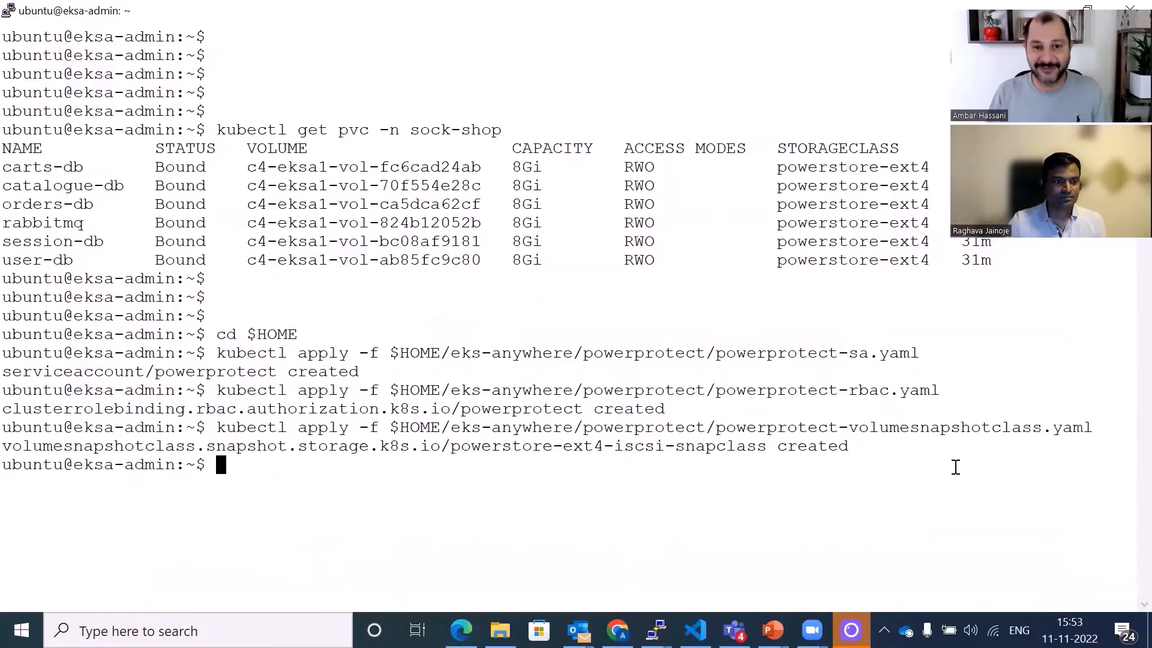
pyautogui.rightClick(611, 465)
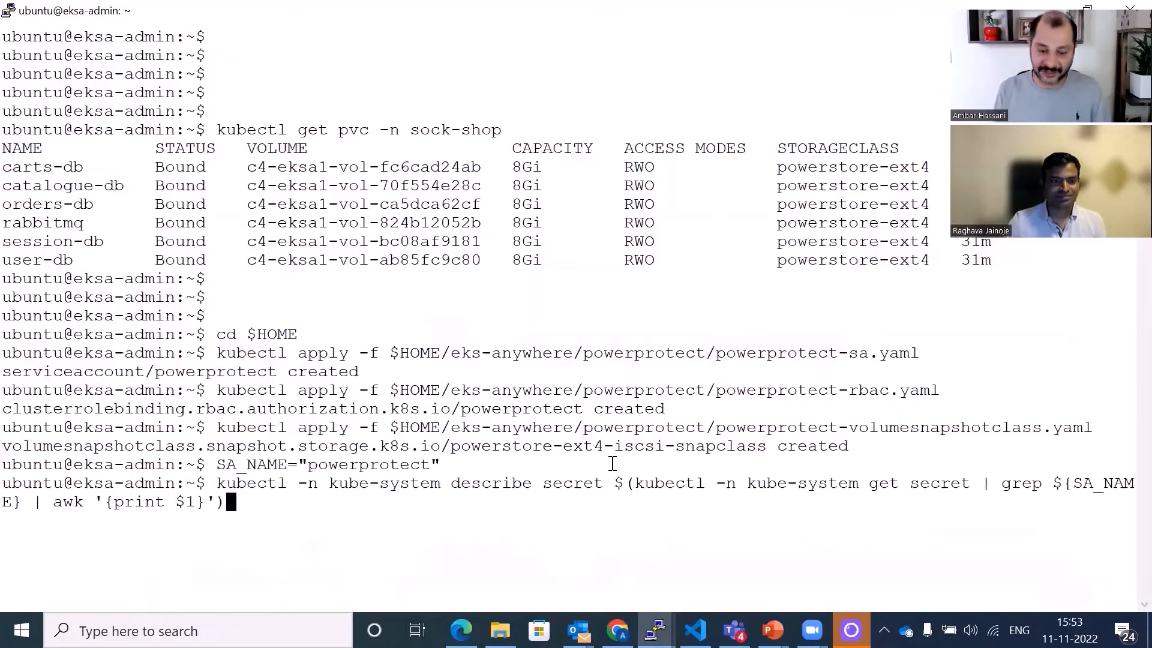
pyautogui.press('Return')
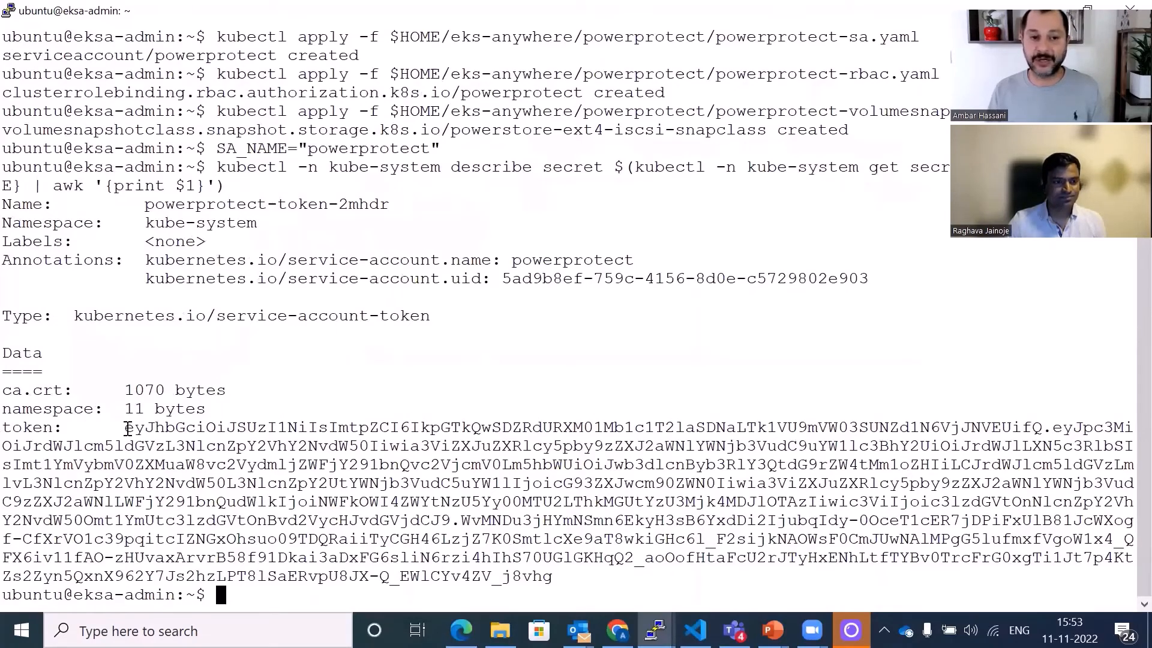
# - Copy the service account token value from the secret output
pyautogui.moveTo(126, 427); pyautogui.dragTo(553, 576)
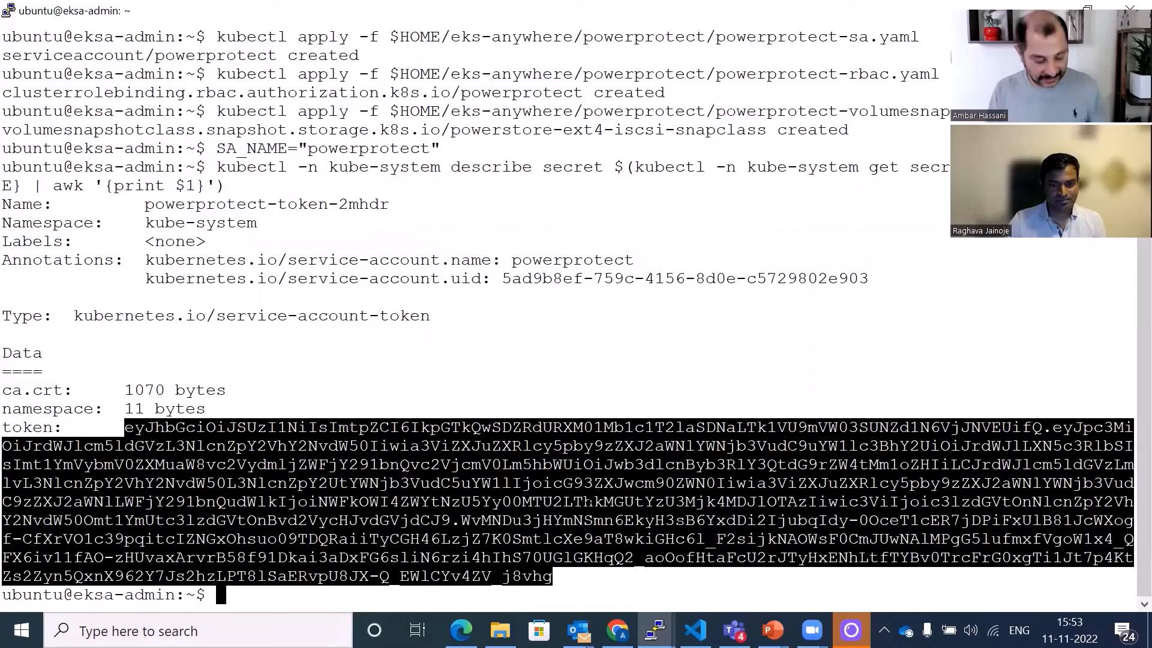
pyautogui.hotkey('ctrl', 'c')
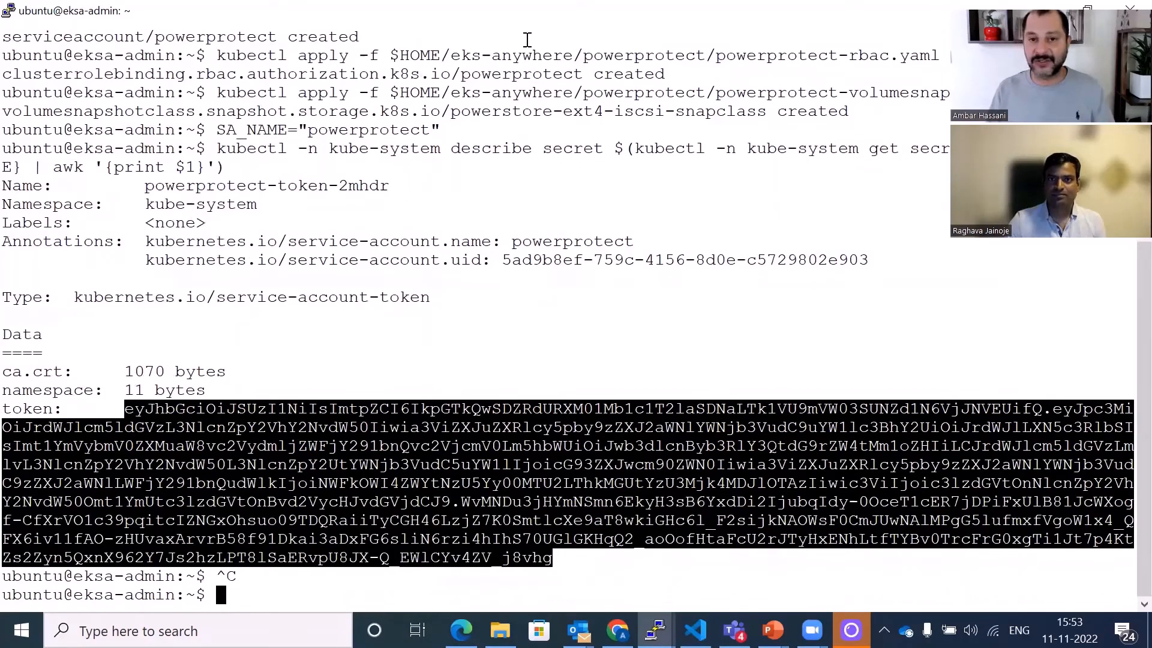
pyautogui.click(527, 40)
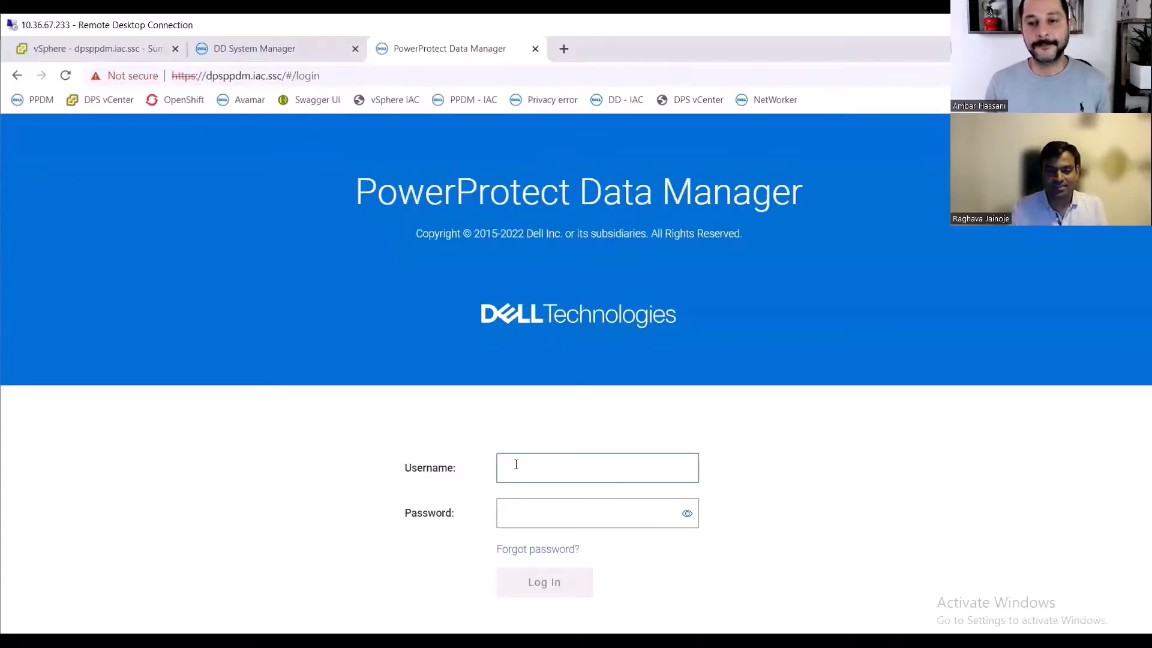
# - Log in to PowerProtect Data Manager with username admin and the account password
pyautogui.write('admin')
pyautogui.press('Tab')
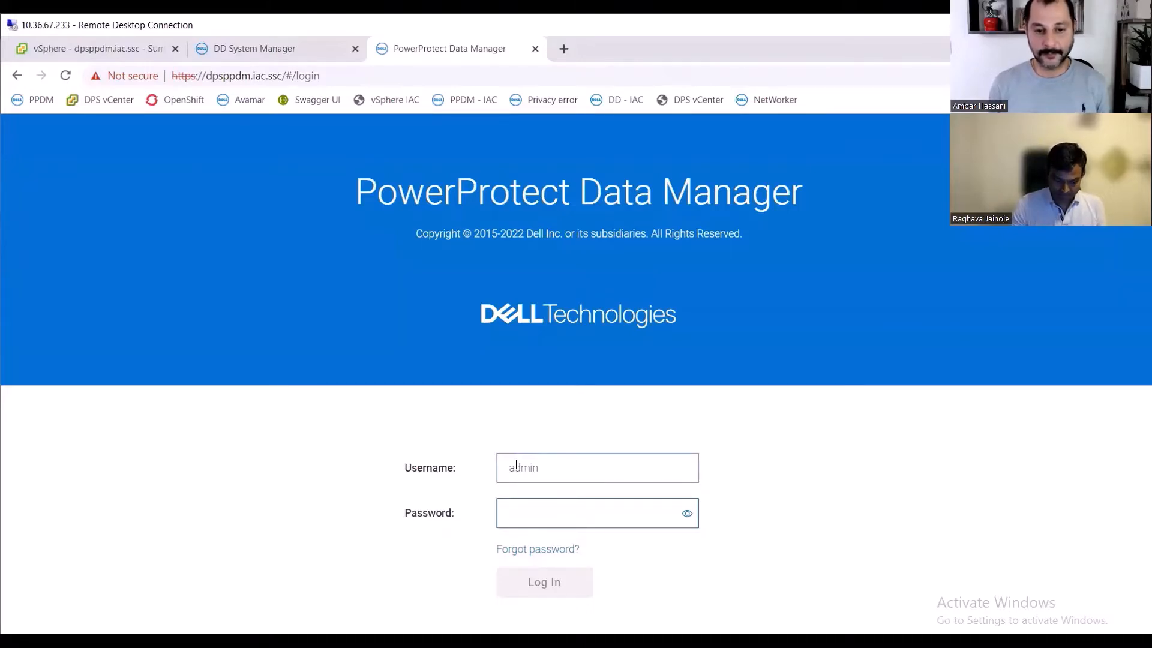
pyautogui.write('*')
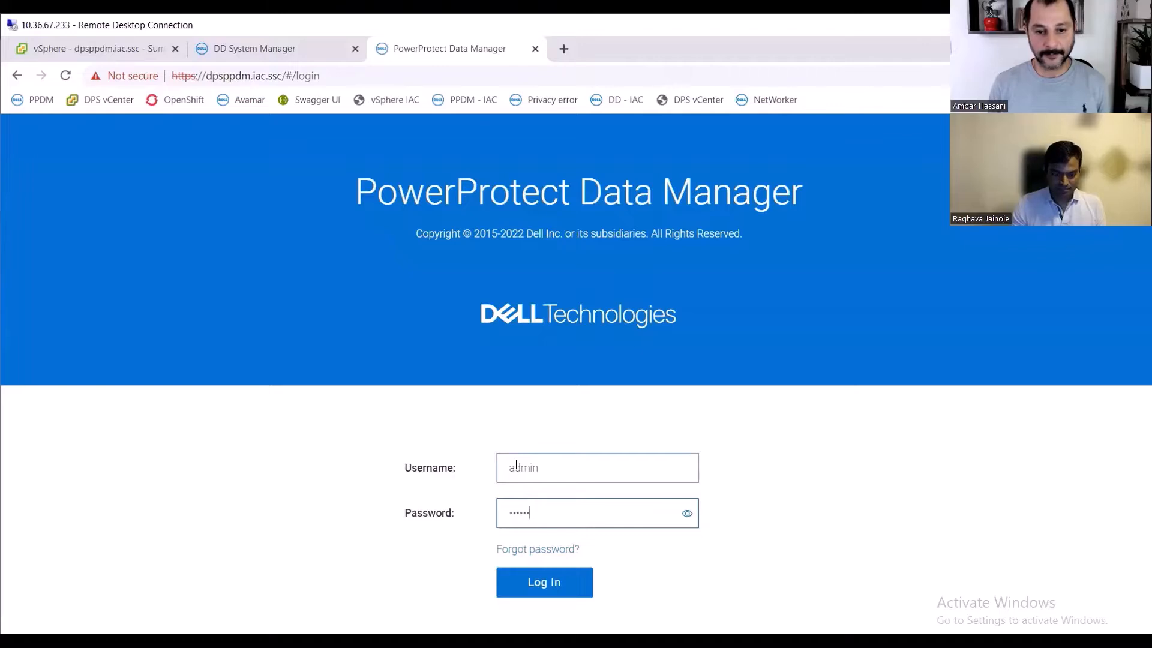
pyautogui.press('Return')
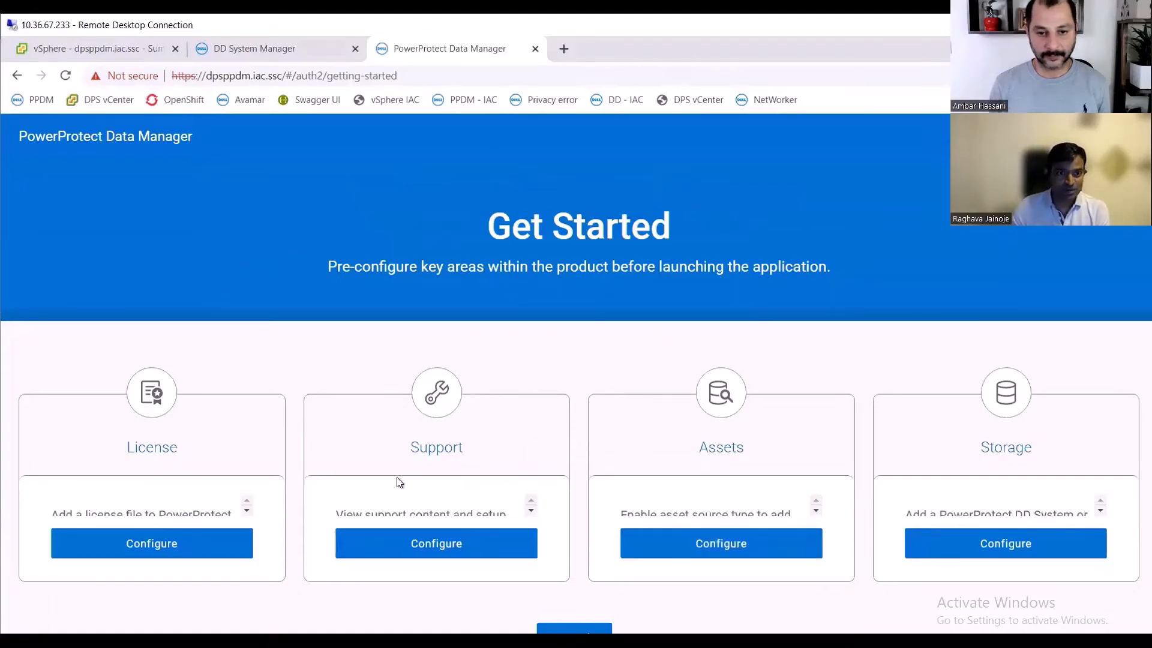
# - Start adding protection storage and name the PowerProtect DD System dpsddve1.iac.ssc
pyautogui.click(1015, 545)
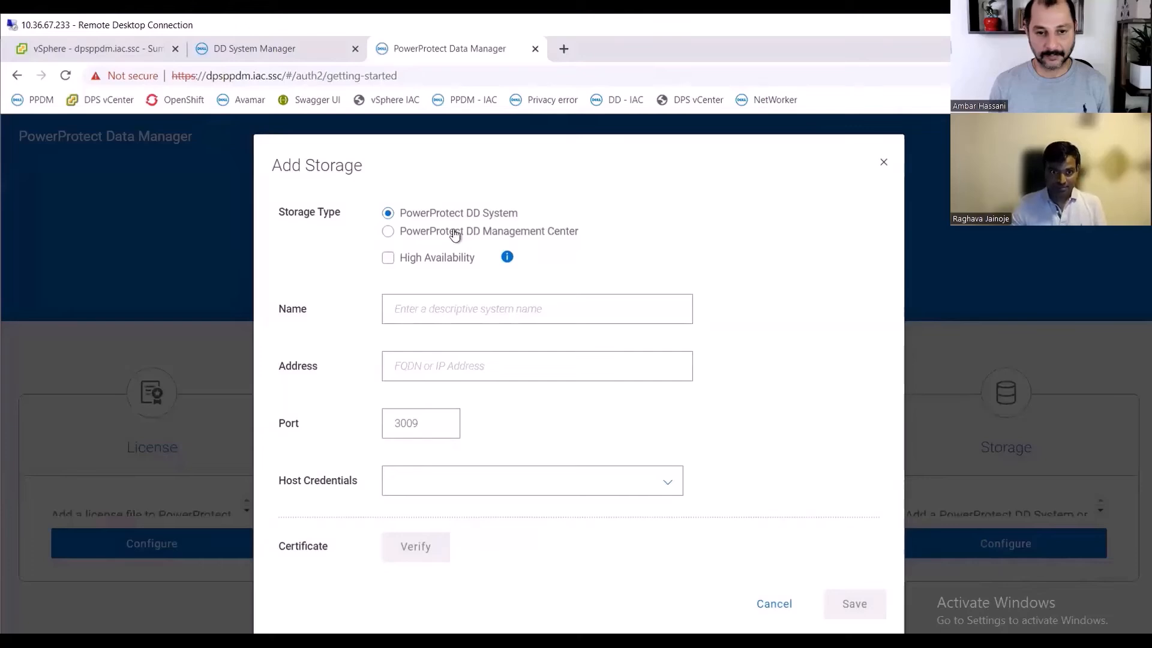
pyautogui.click(439, 308)
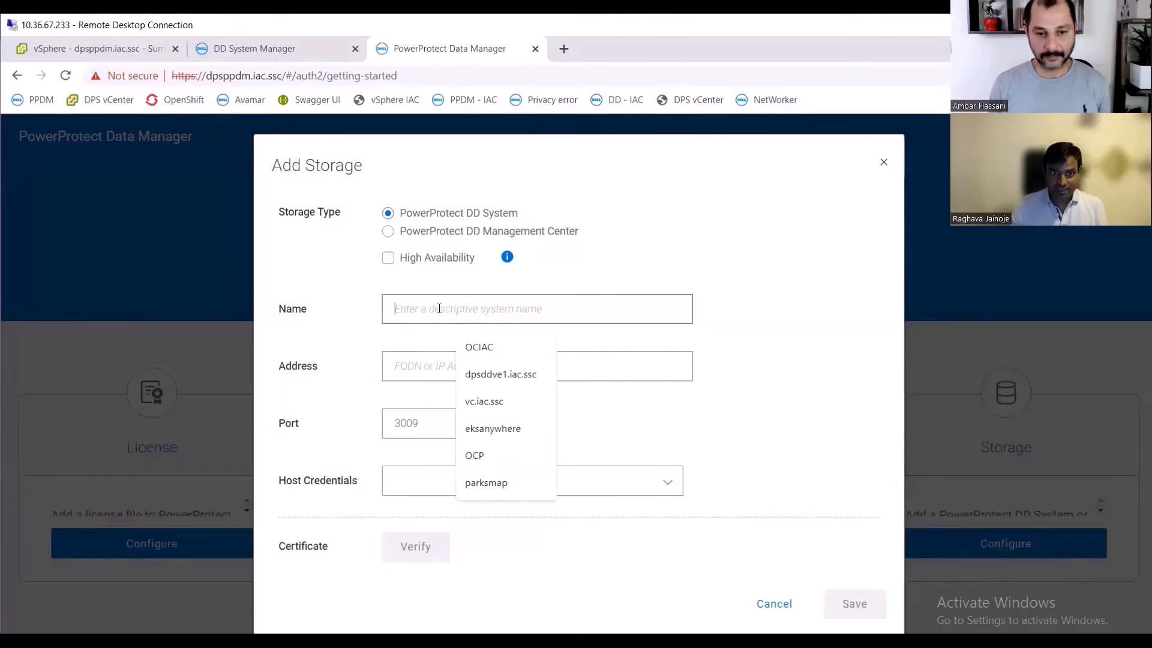
pyautogui.click(517, 380)
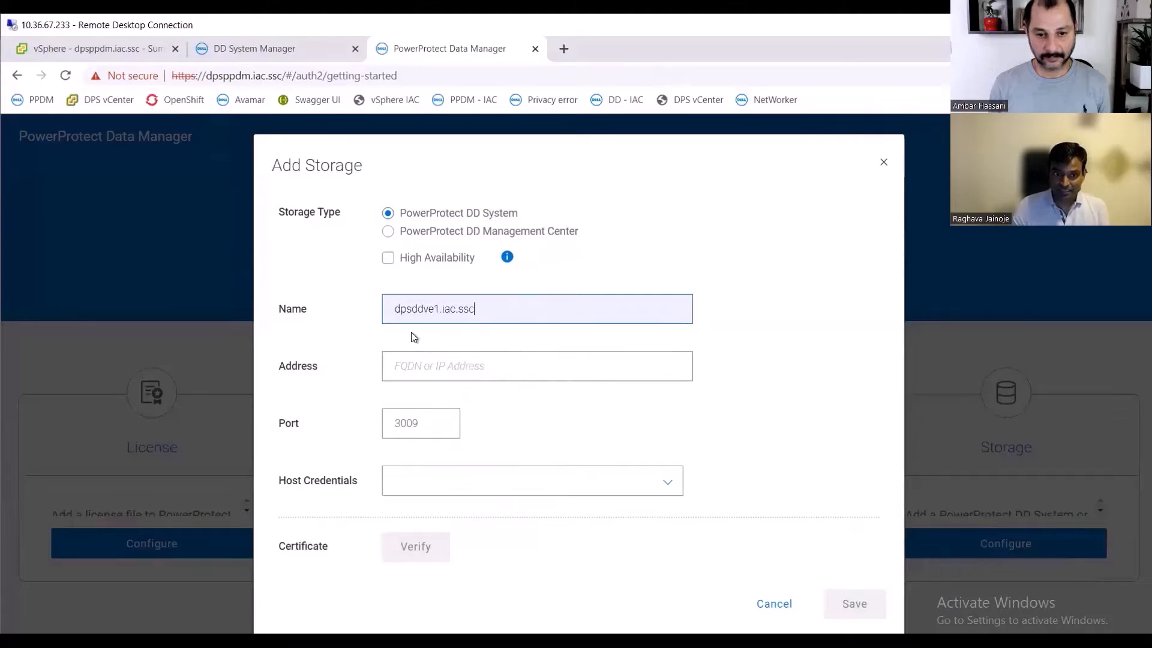
# - Set the DD system's address to 172.24.164.73
pyautogui.click(480, 317)
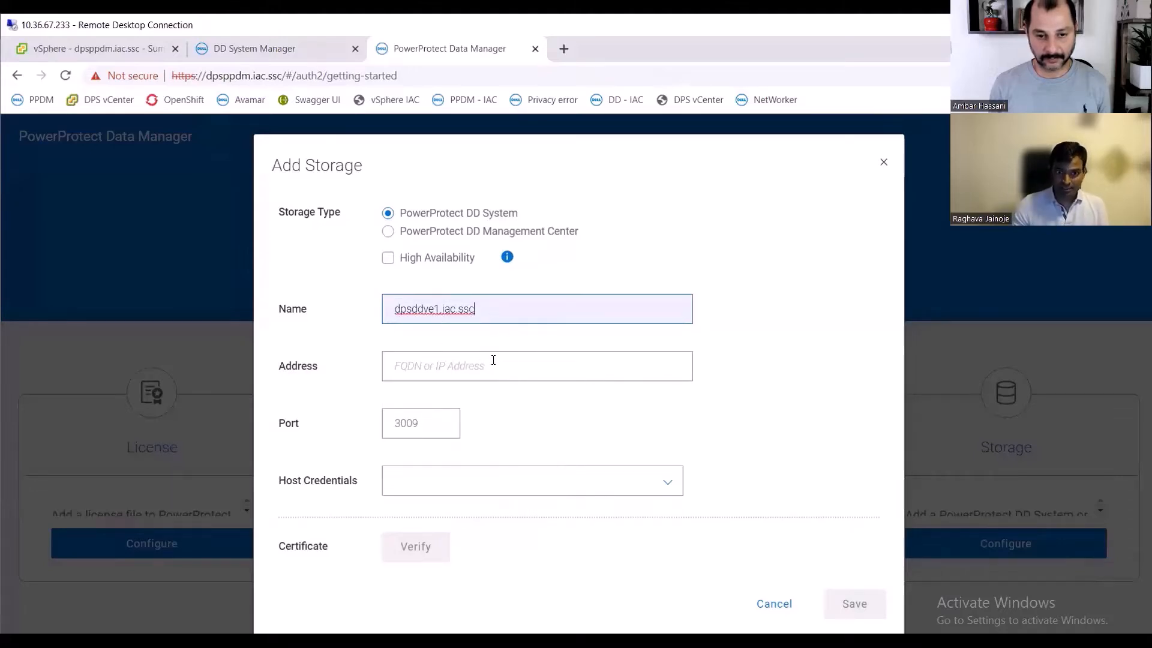
pyautogui.click(462, 360)
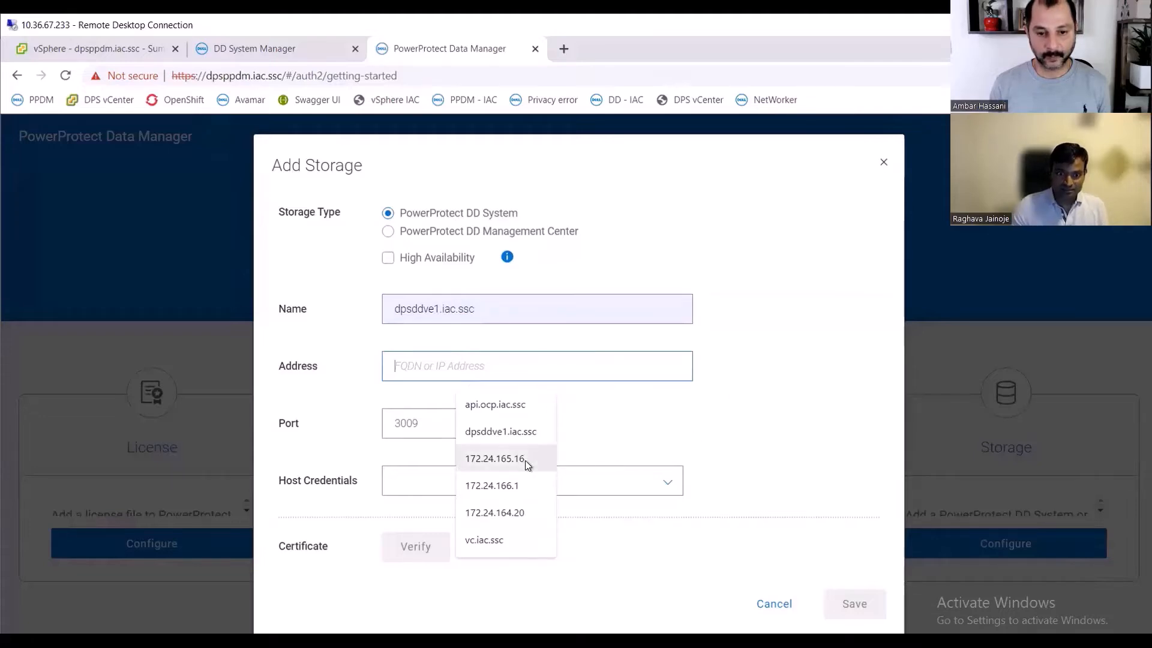
pyautogui.click(725, 413)
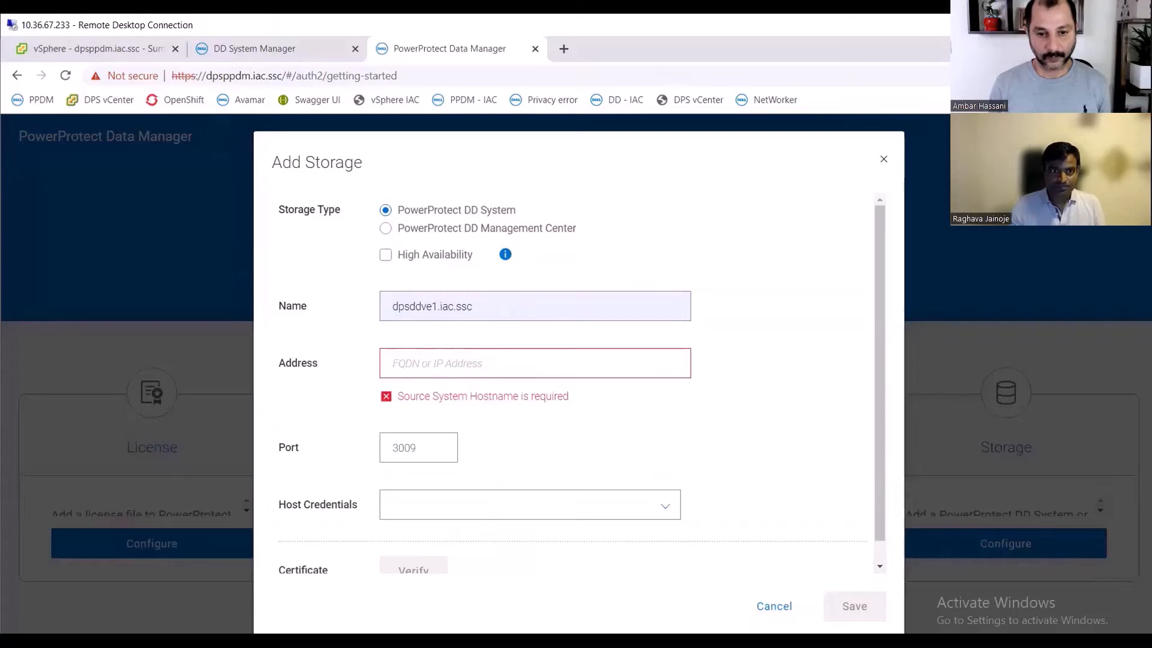
pyautogui.hotkey('alt', 'Tab')
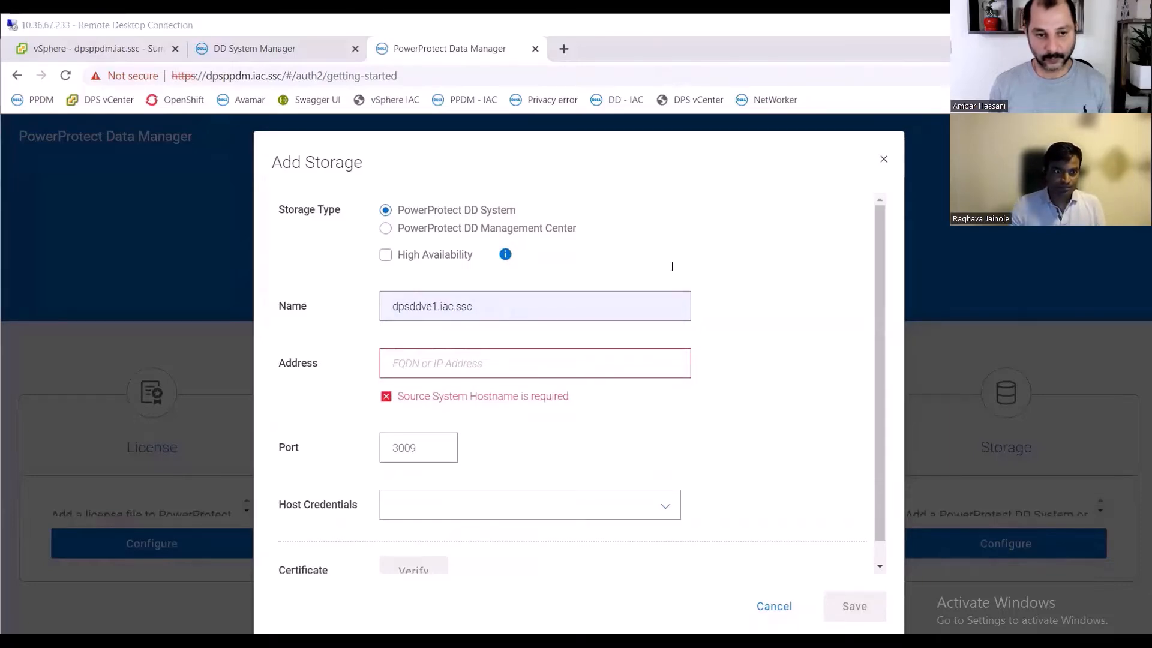
pyautogui.click(442, 365)
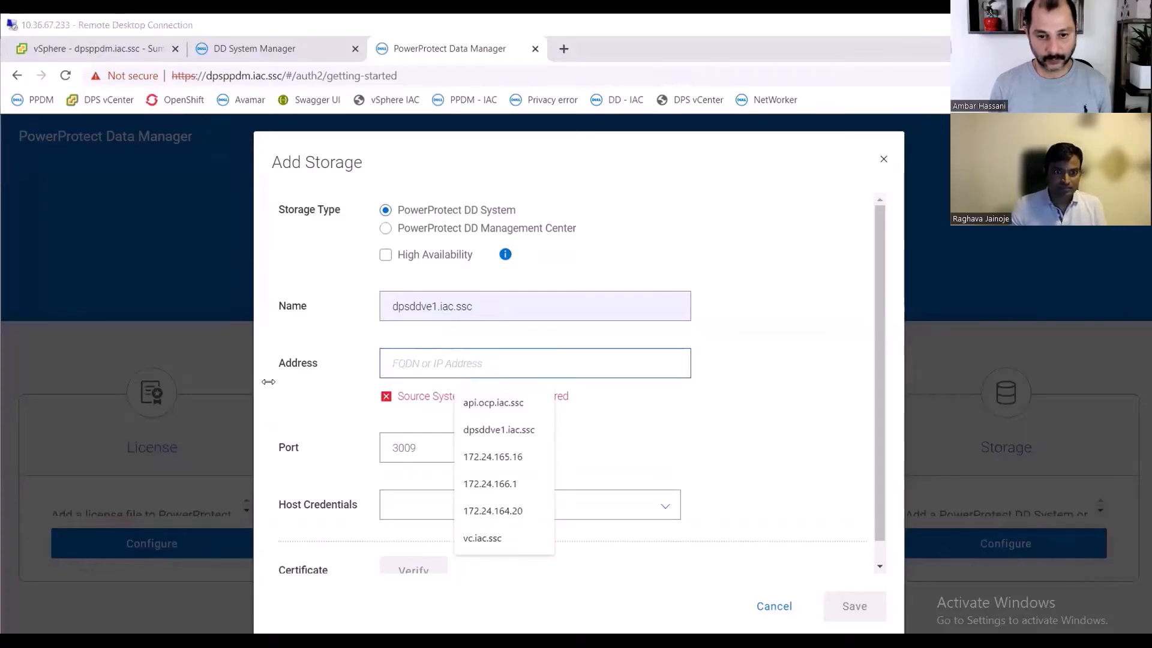
pyautogui.hotkey('ctrl', 'v')
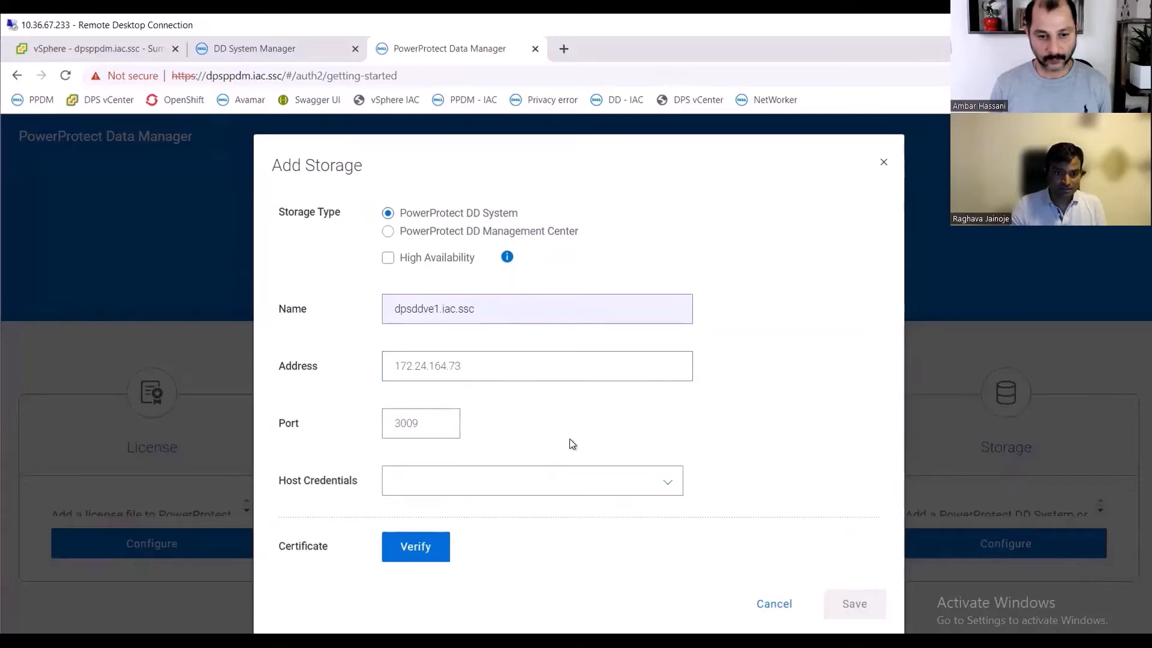
# - Add new DD host credentials named sysadmin with user name sysadmin
pyautogui.click(499, 480)
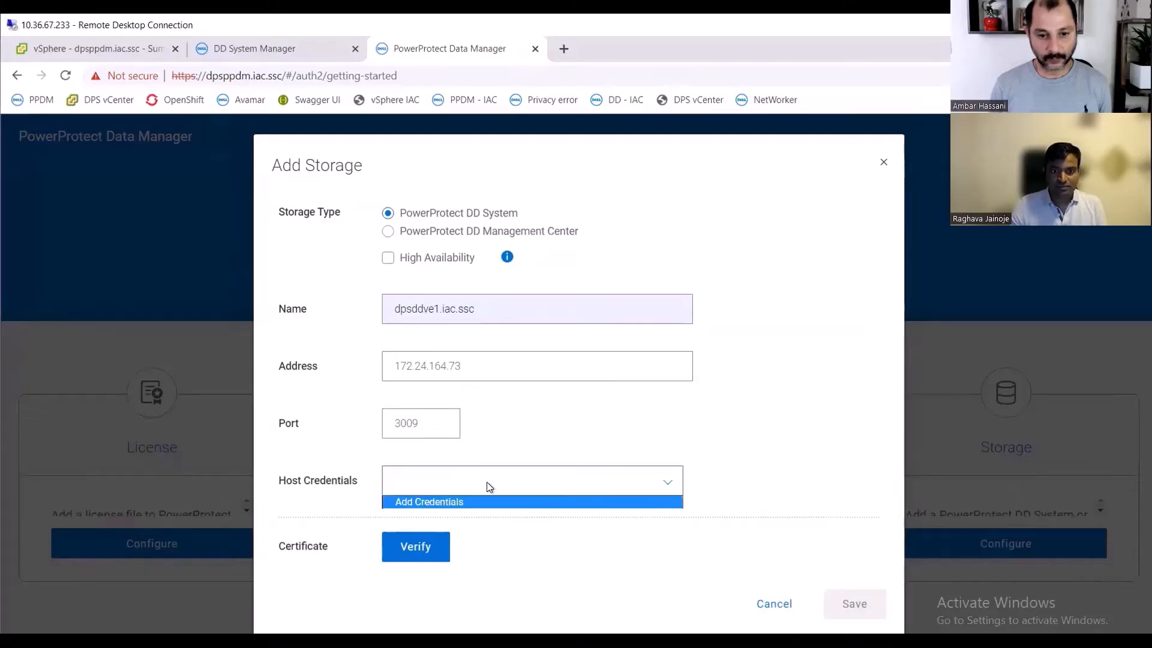
pyautogui.click(487, 502)
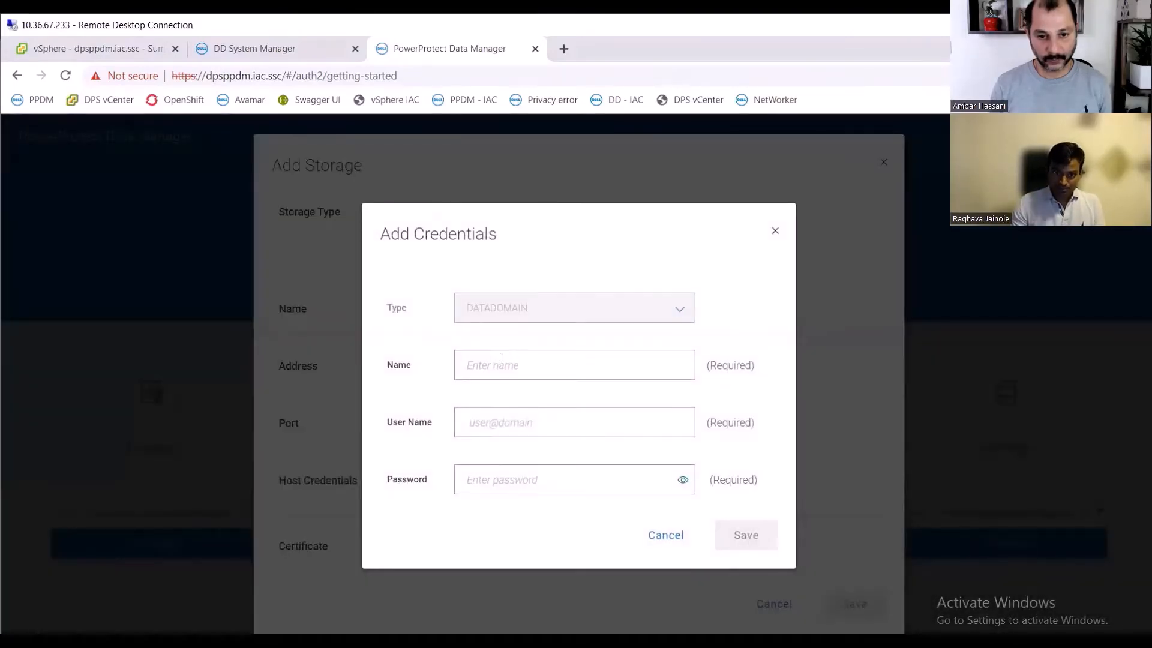
pyautogui.click(502, 362)
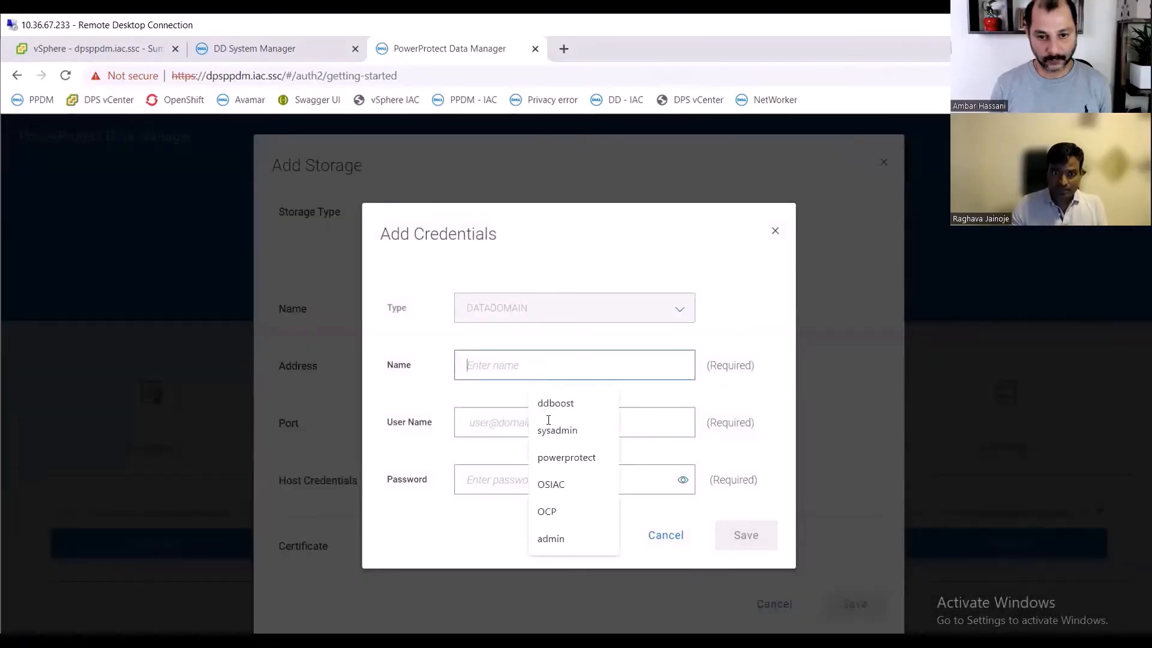
pyautogui.click(573, 430)
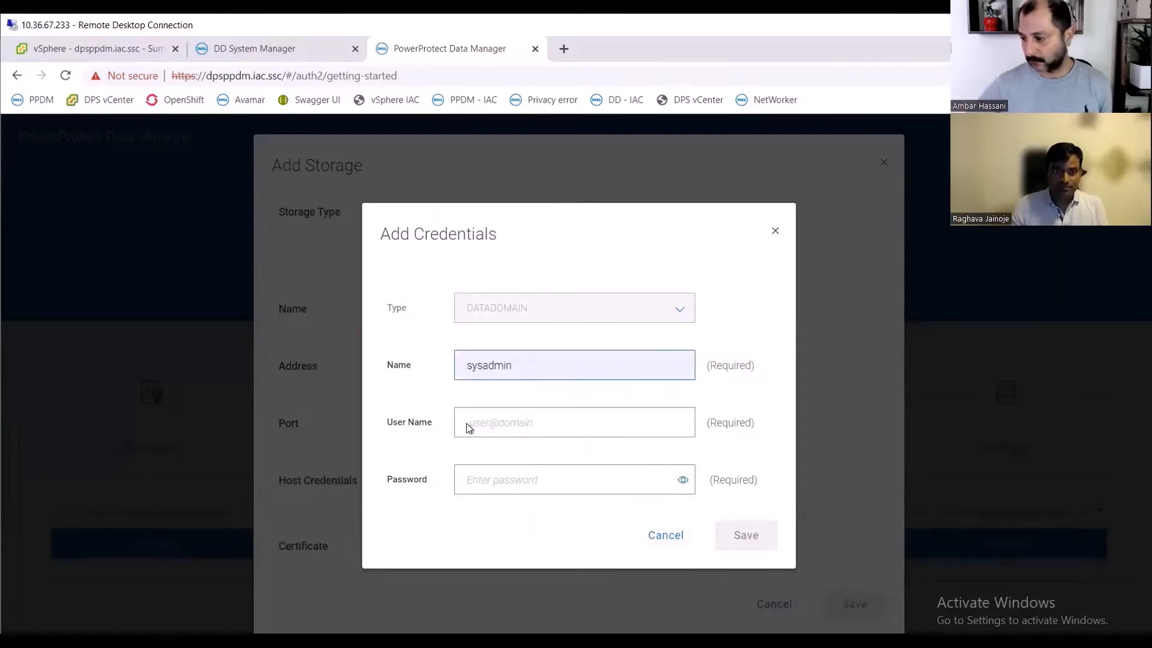
pyautogui.click(603, 418)
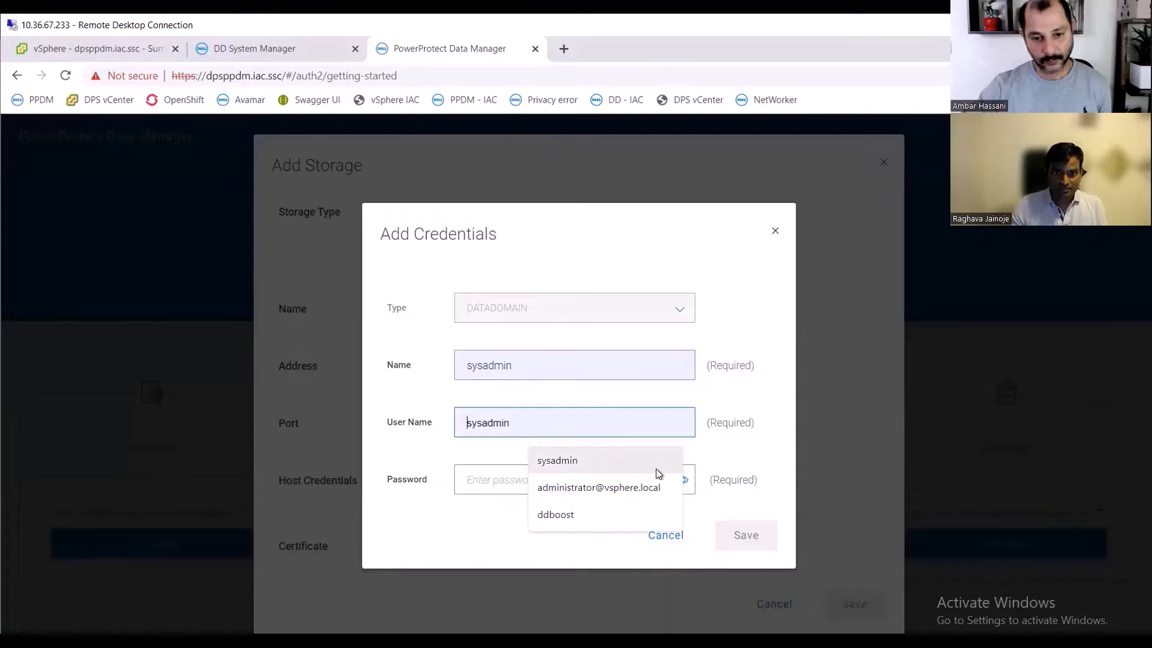
pyautogui.click(568, 463)
# - Enter the sysadmin account password and save the new credentials
pyautogui.click(507, 479)
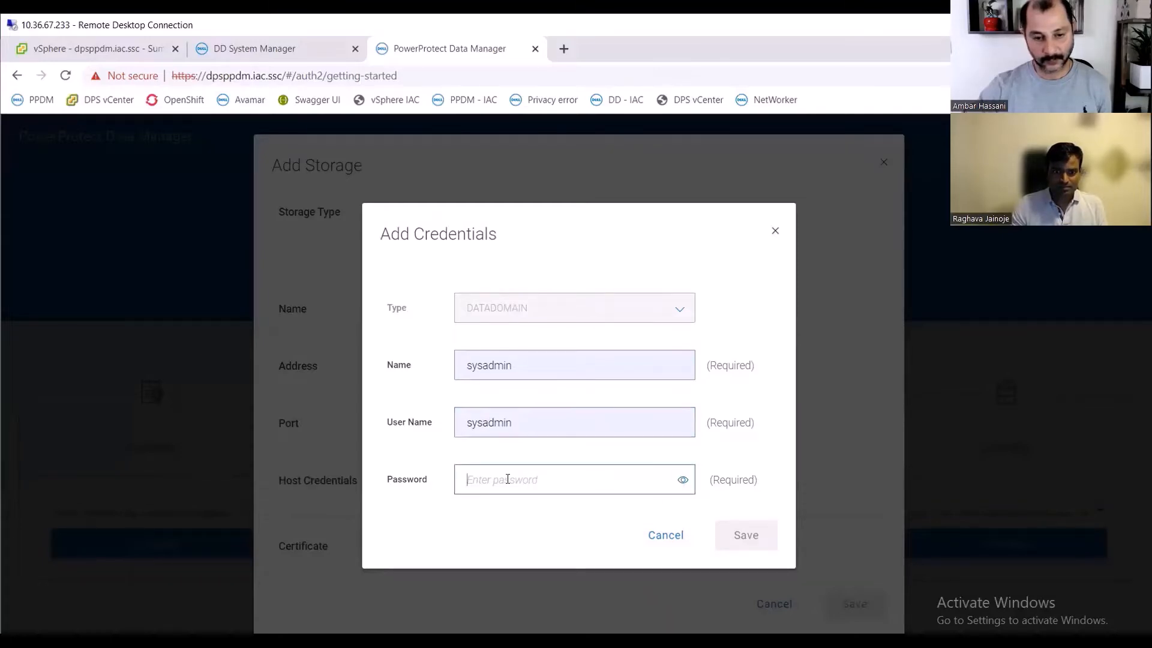
pyautogui.write('**')
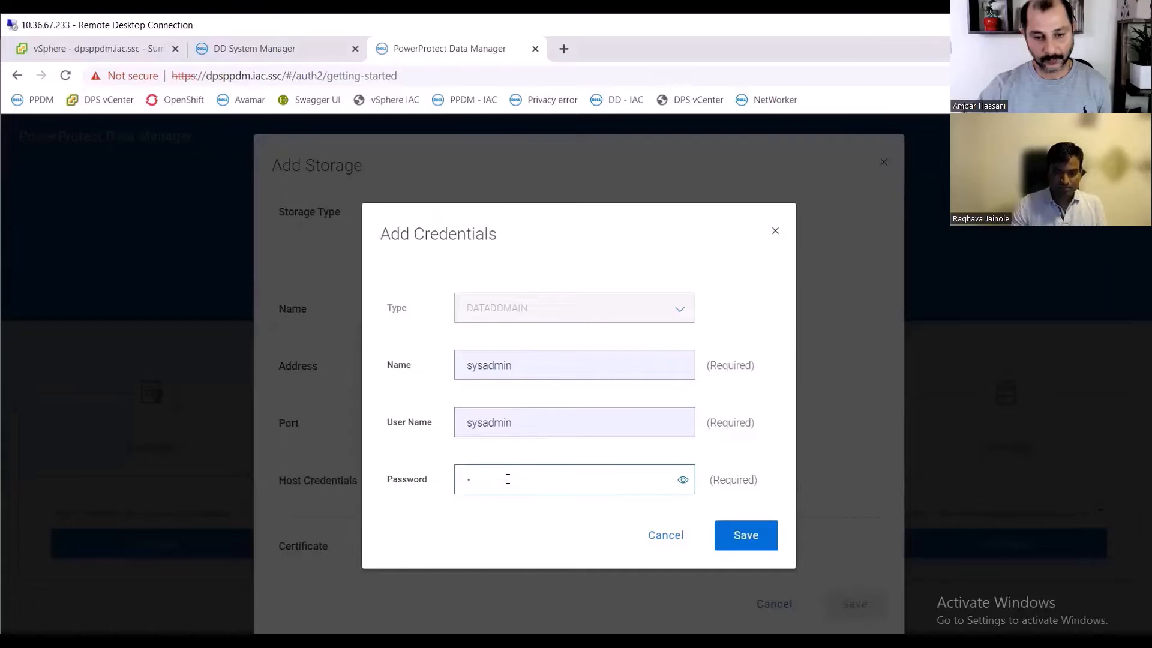
pyautogui.write('*****')
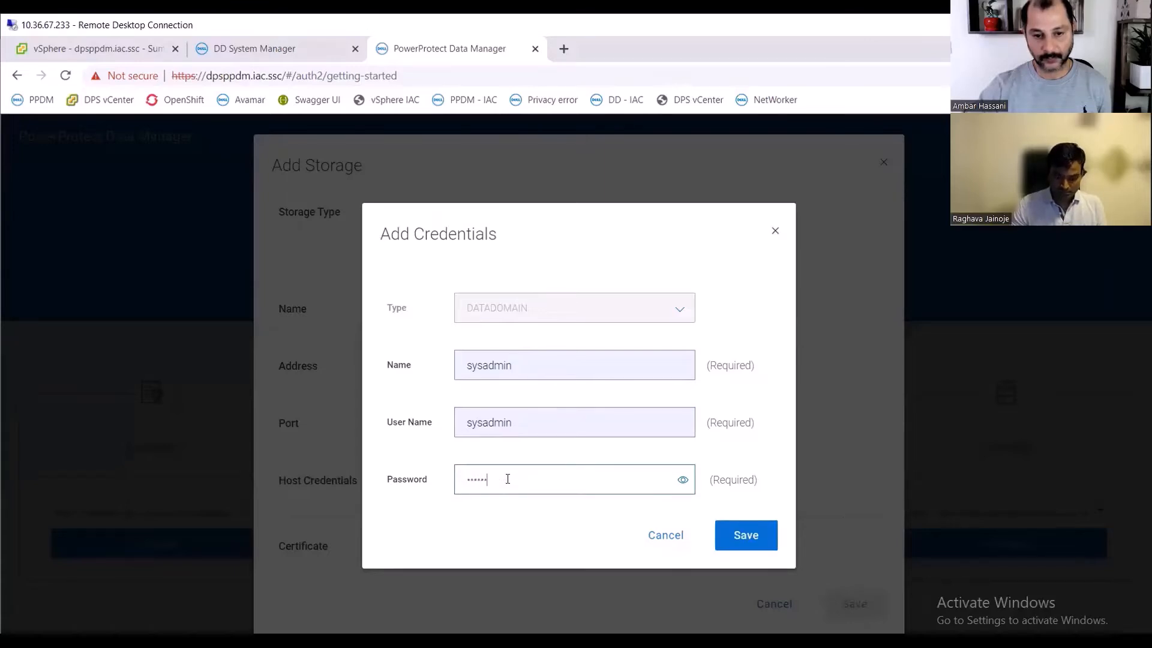
pyautogui.click(744, 535)
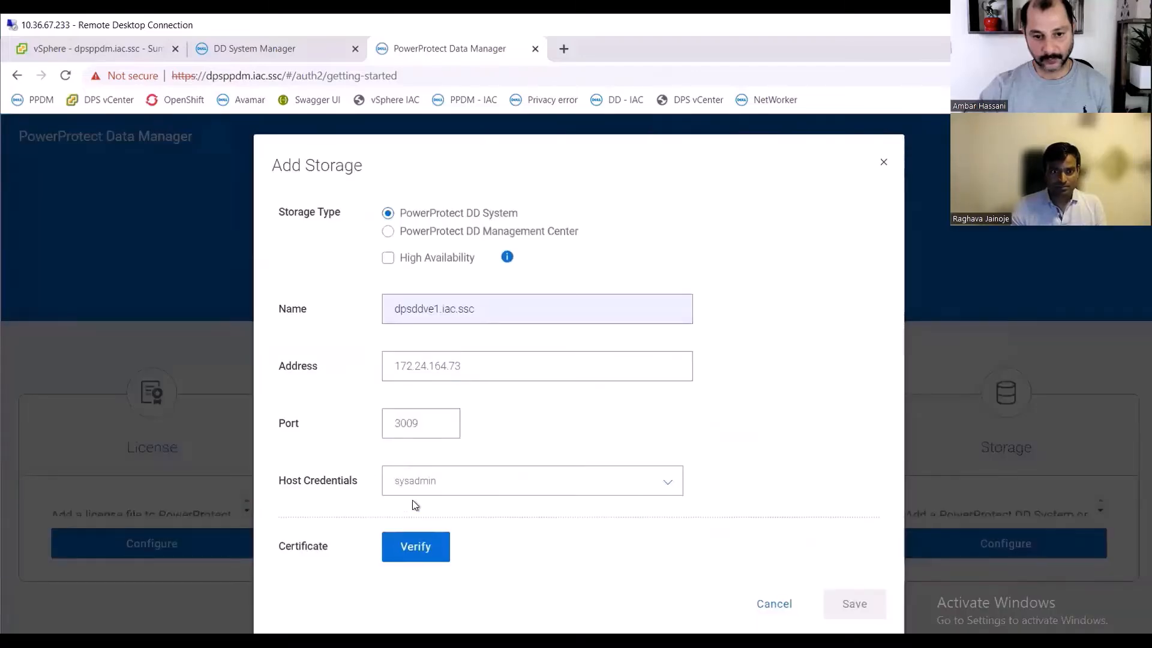
# - Verify the DD system's certificate and accept it
pyautogui.click(422, 547)
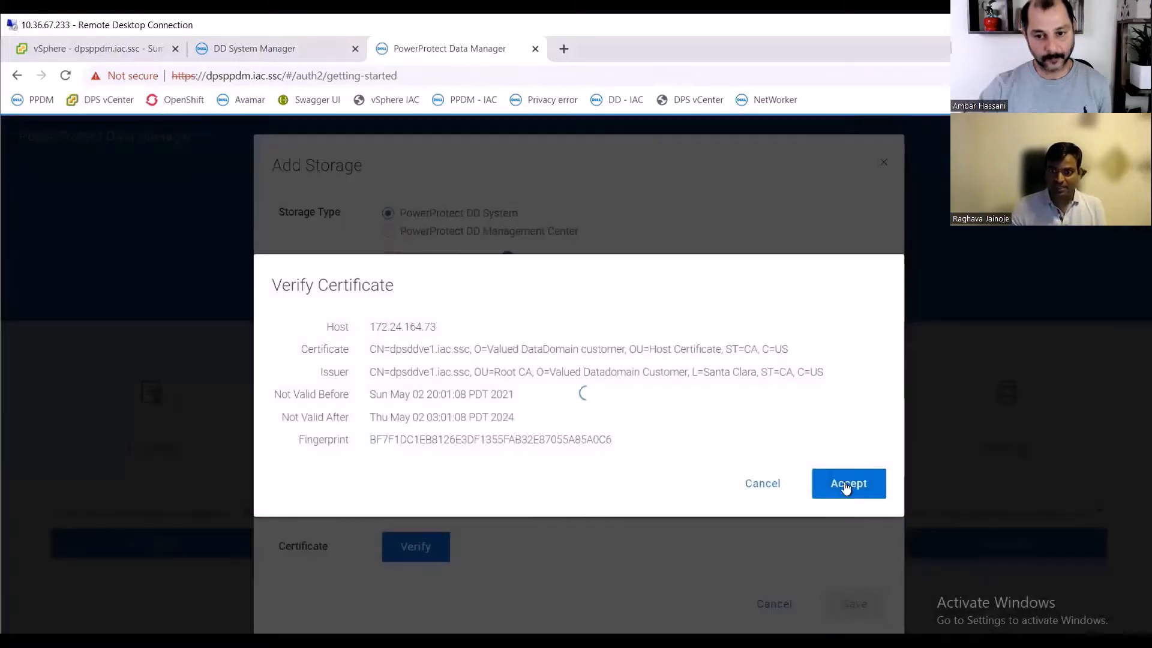
pyautogui.click(846, 483)
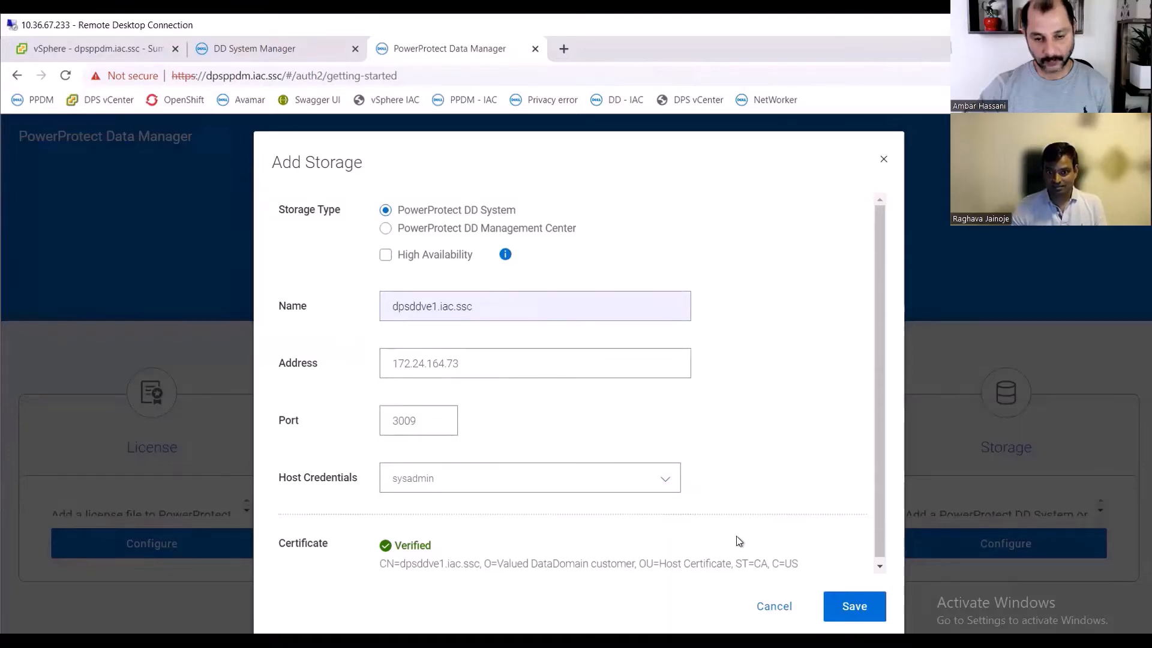
pyautogui.scroll(-1, 797, 535)
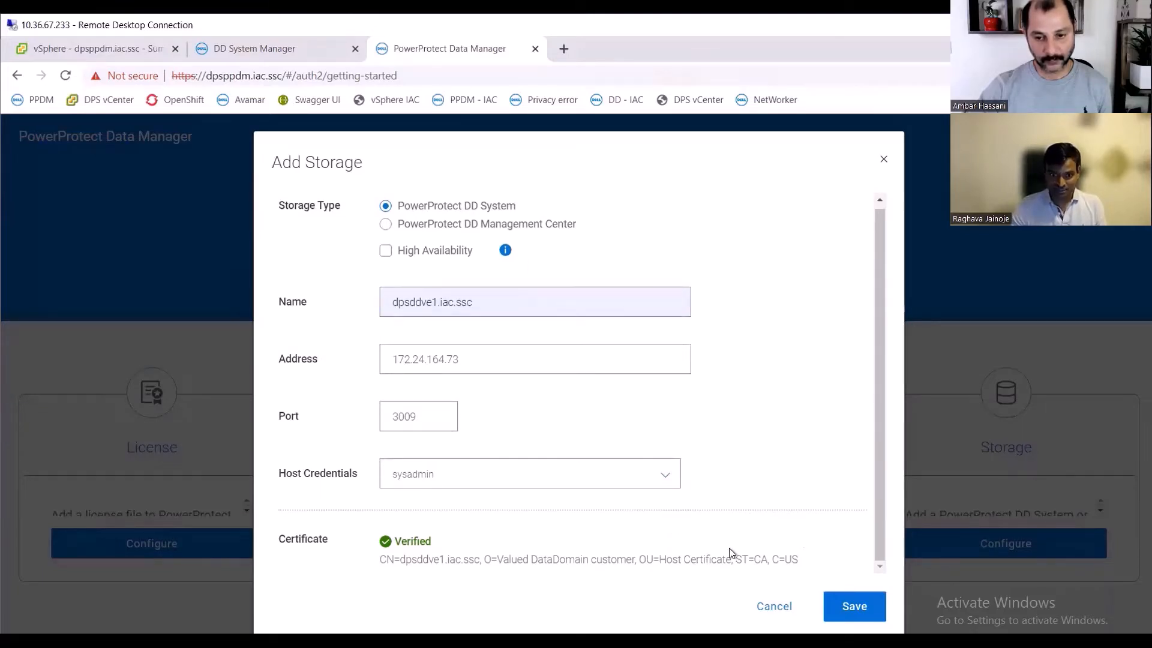
# - Save the storage configuration and launch the PowerProtect Data Manager dashboard
pyautogui.click(857, 606)
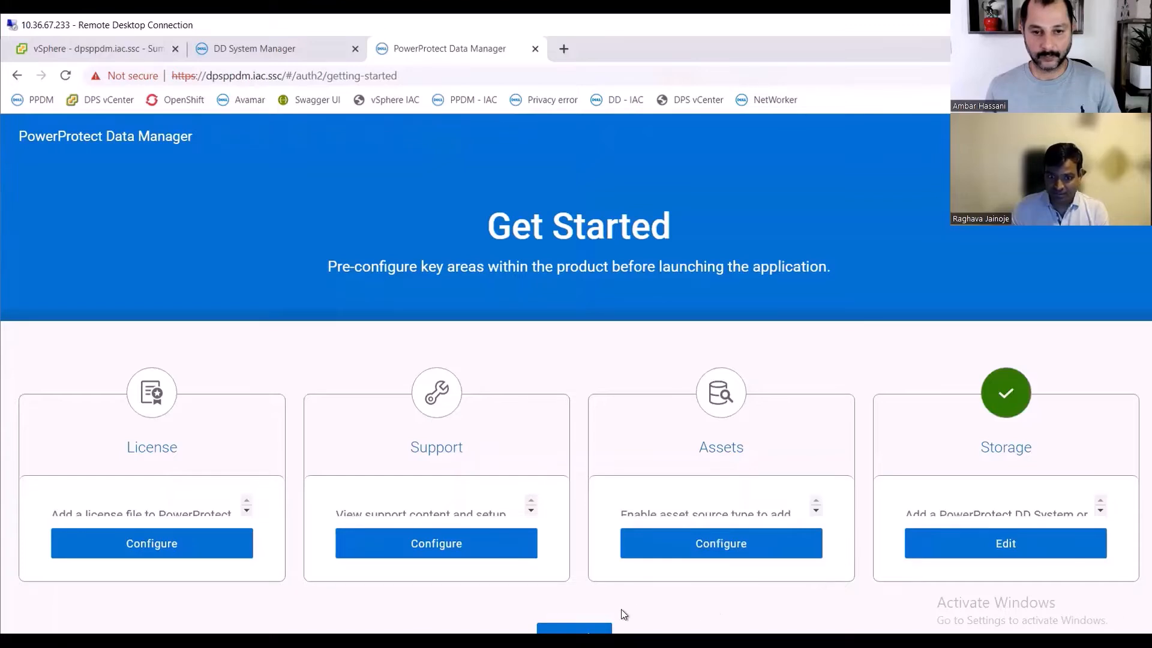
pyautogui.click(606, 629)
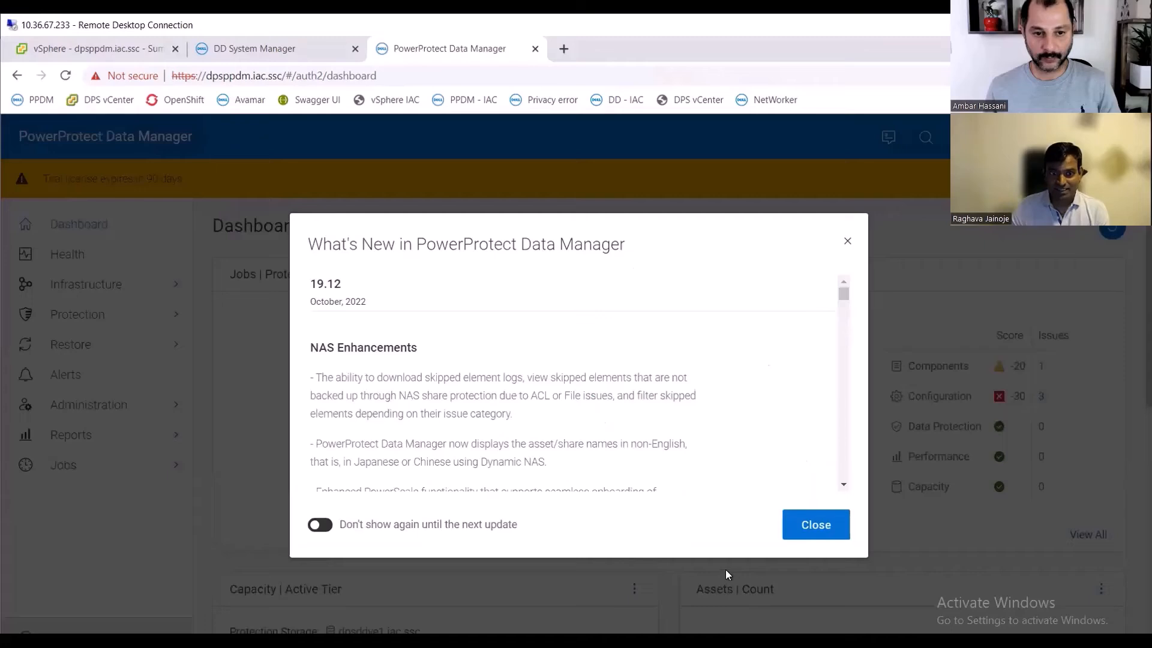
# - Turn on 'Don't show again until the next update' and close the What's New dialog
pyautogui.click(321, 526)
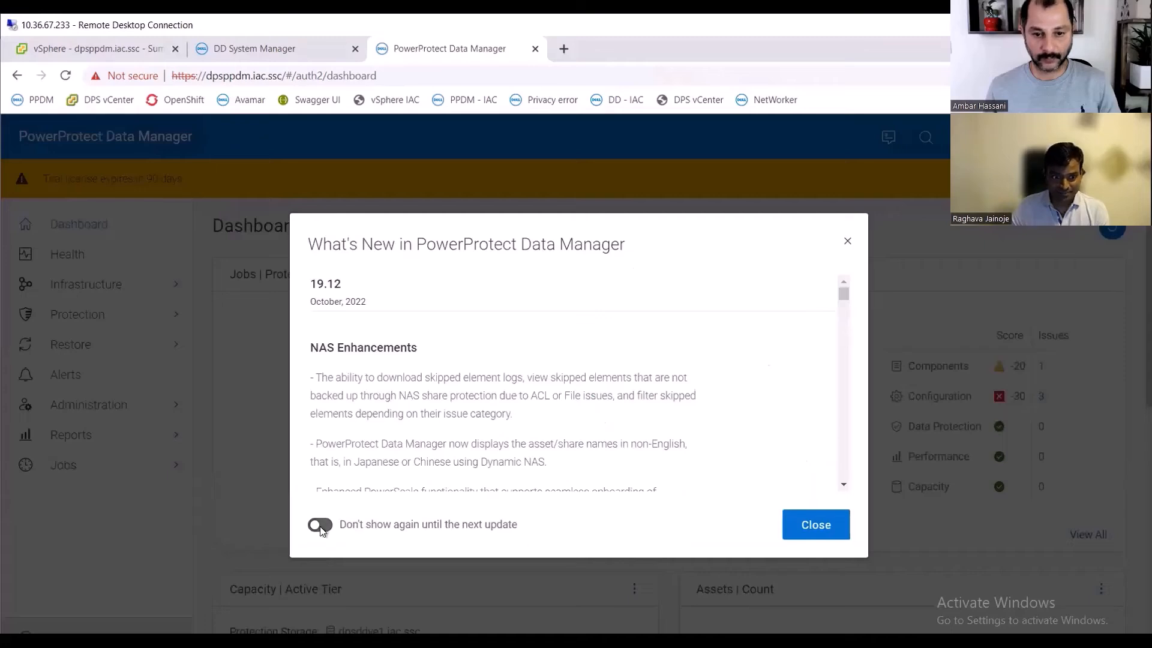
pyautogui.click(800, 535)
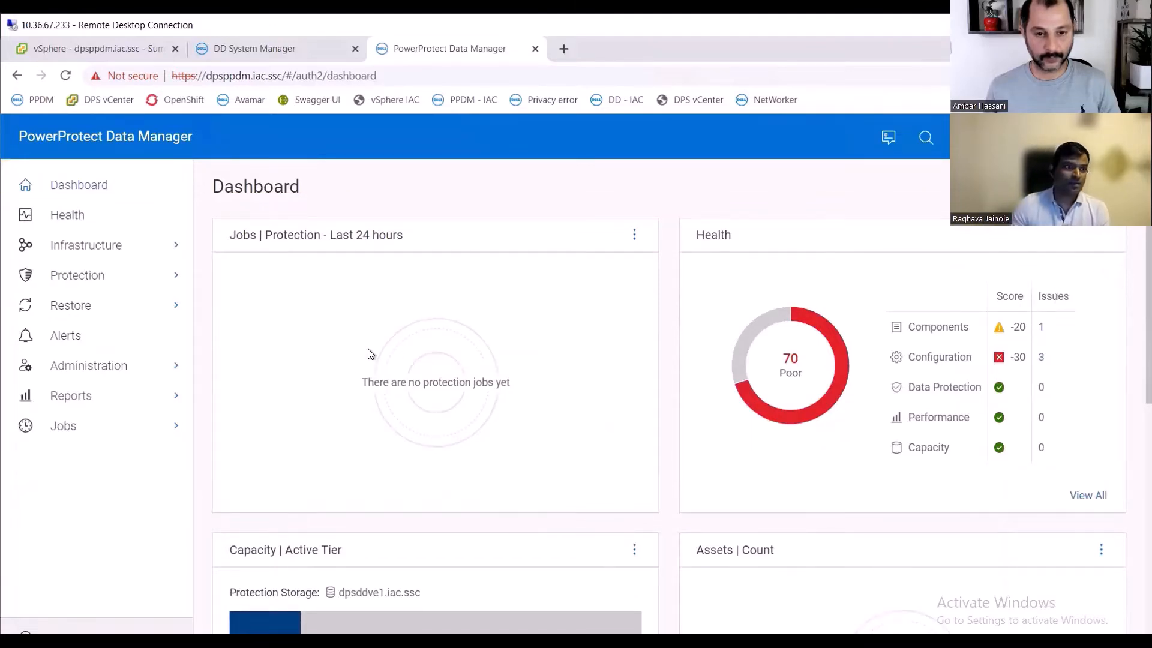
# - Open the Infrastructure Storage page and review the protection storage system listed there
pyautogui.click(93, 244)
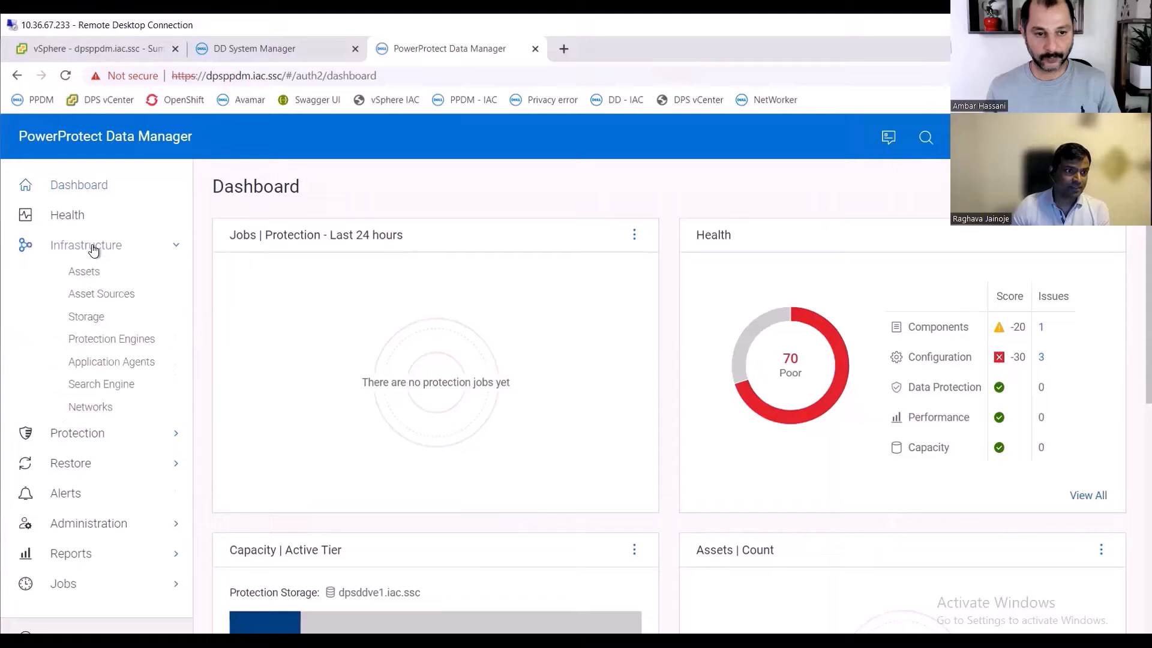
pyautogui.click(132, 246)
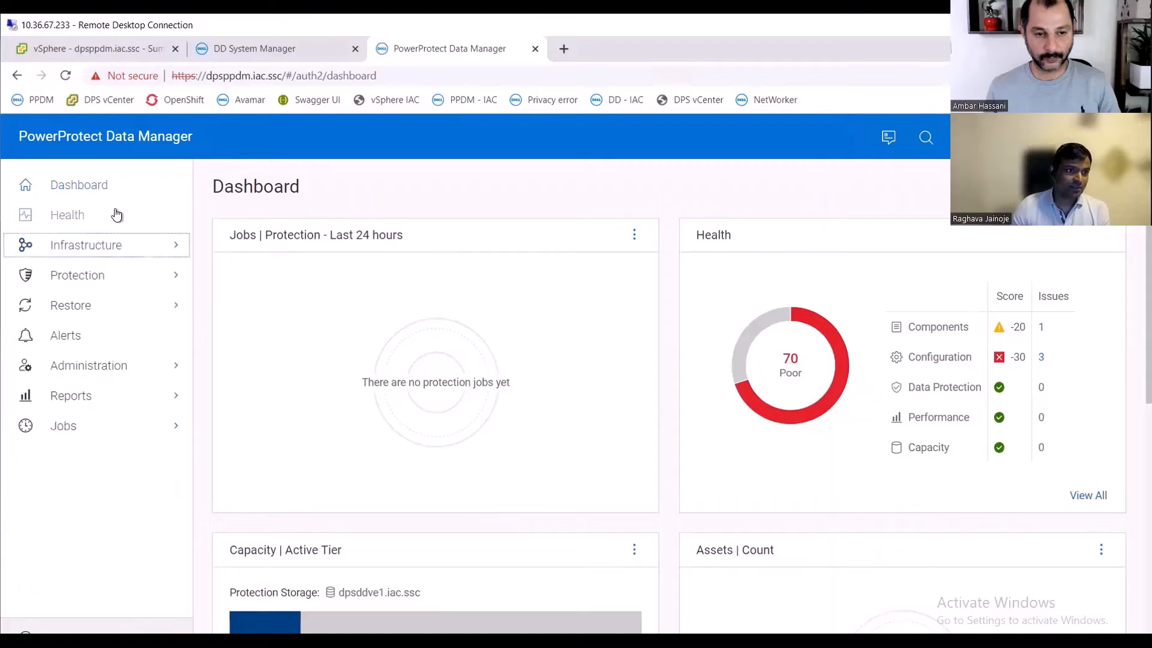
pyautogui.click(133, 252)
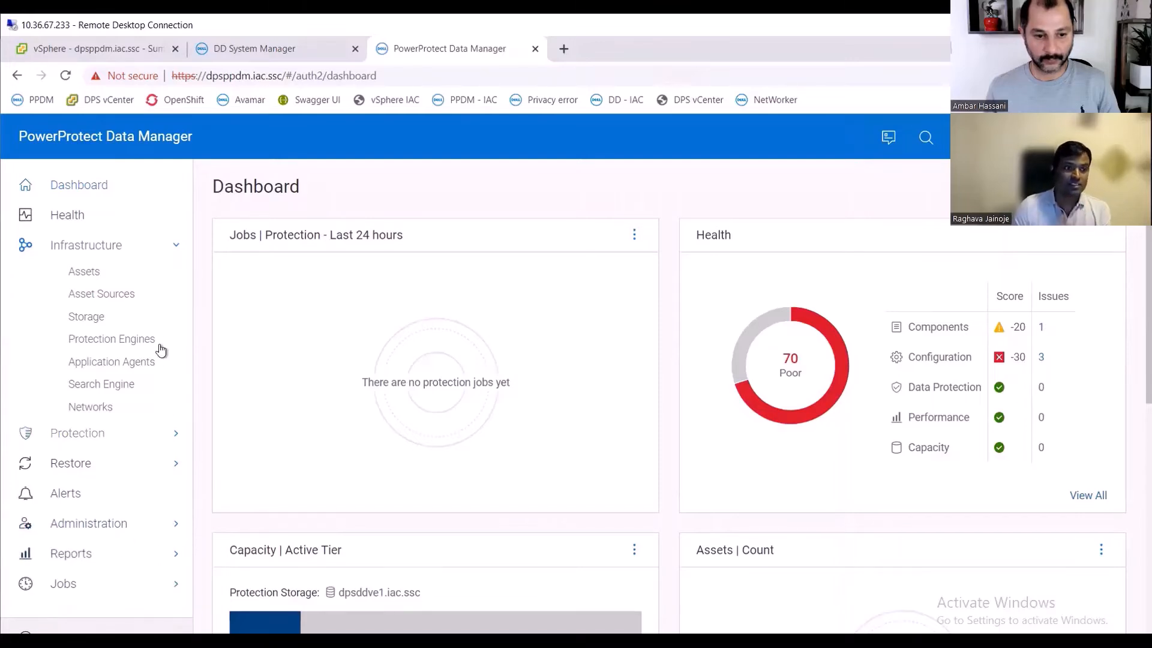
pyautogui.click(91, 322)
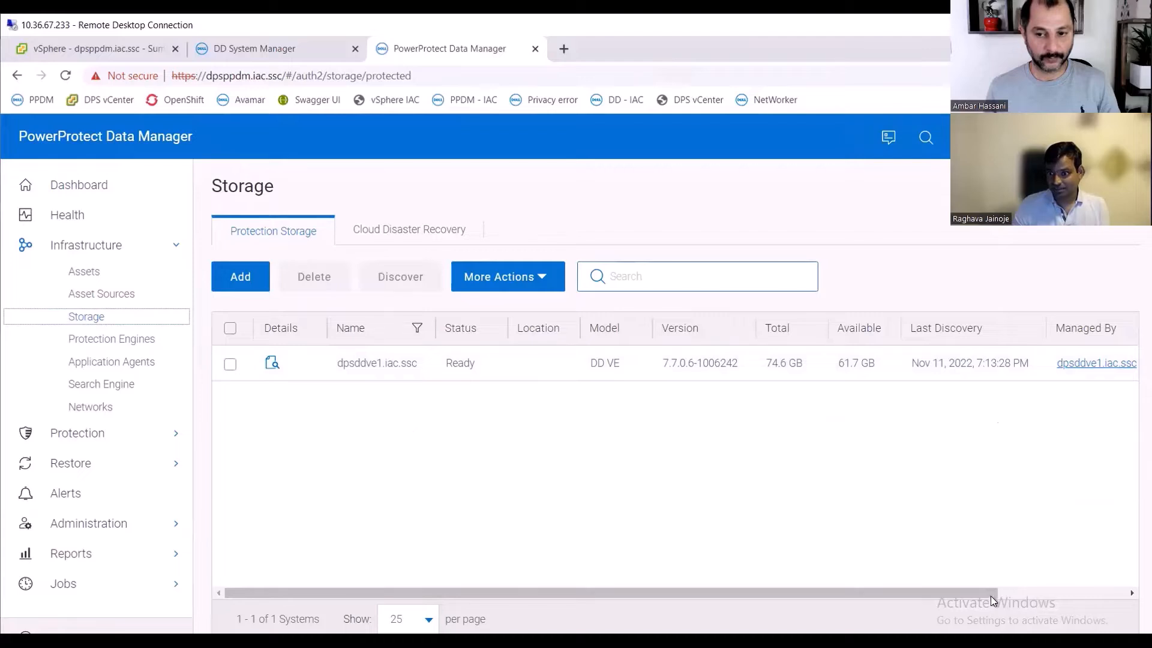
pyautogui.moveTo(991, 596); pyautogui.dragTo(682, 557)
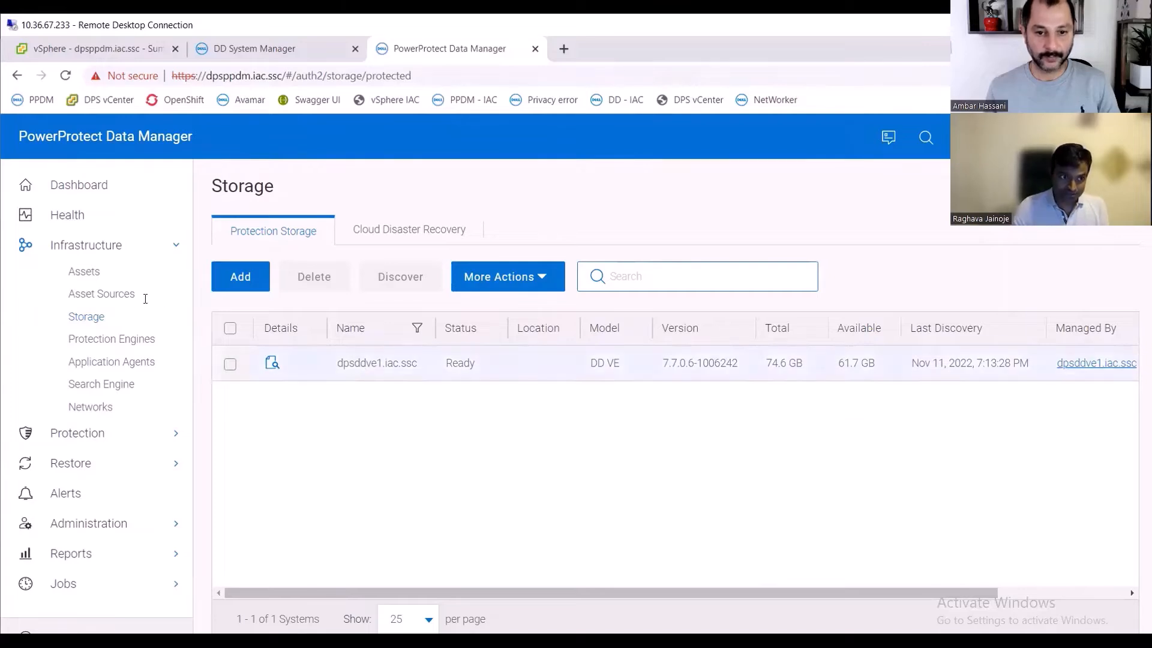
# - Enable the Kubernetes asset source and close the instructions dialog
pyautogui.click(116, 298)
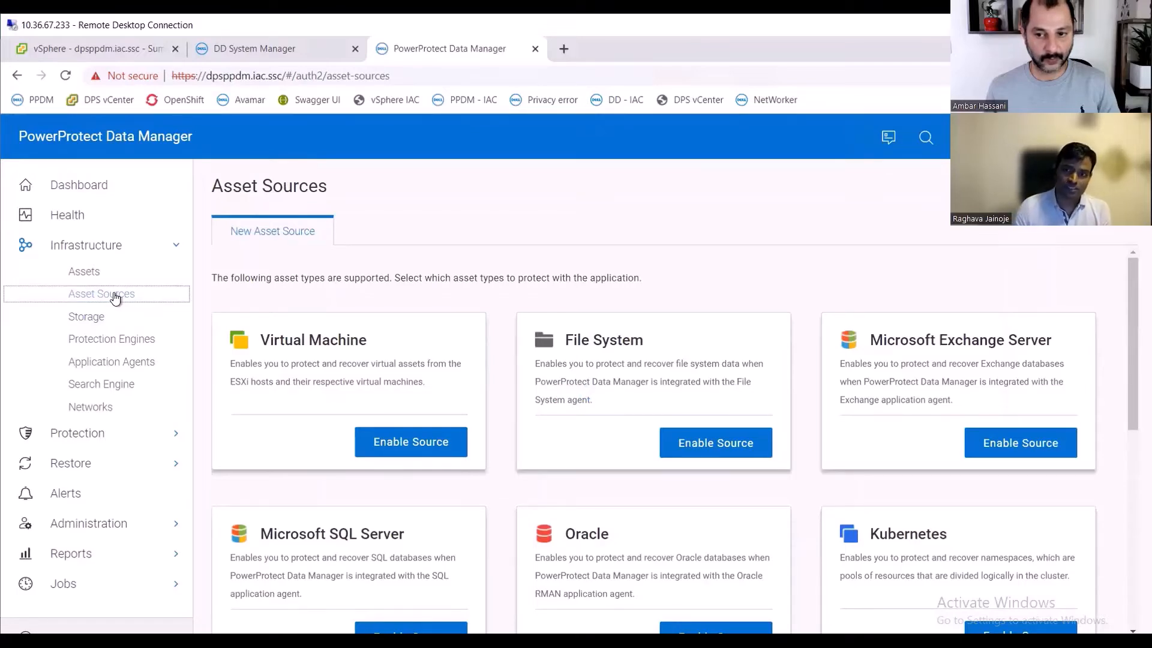
pyautogui.scroll(-5, 494, 368)
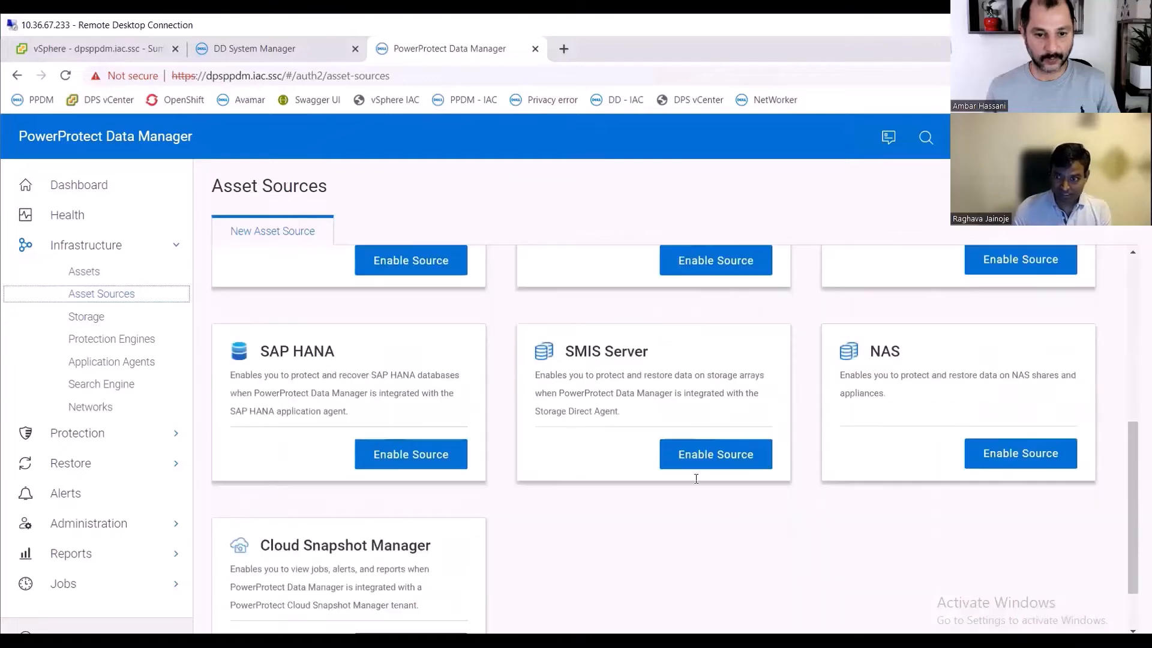
pyautogui.scroll(3, 491, 510)
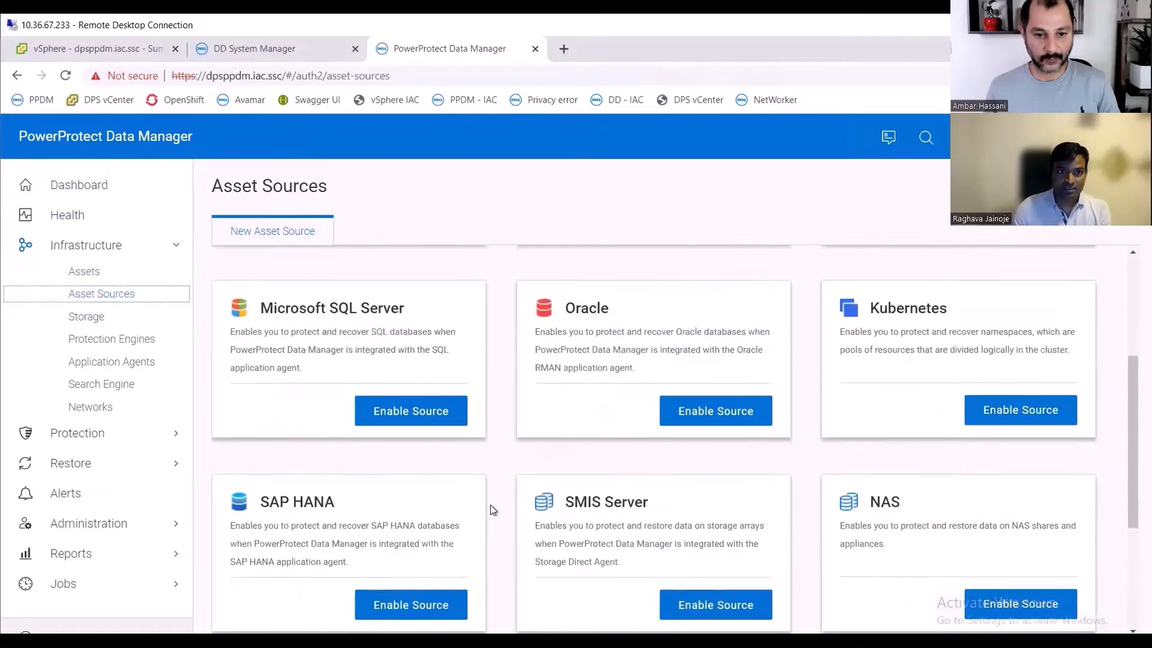
pyautogui.scroll(3, 492, 510)
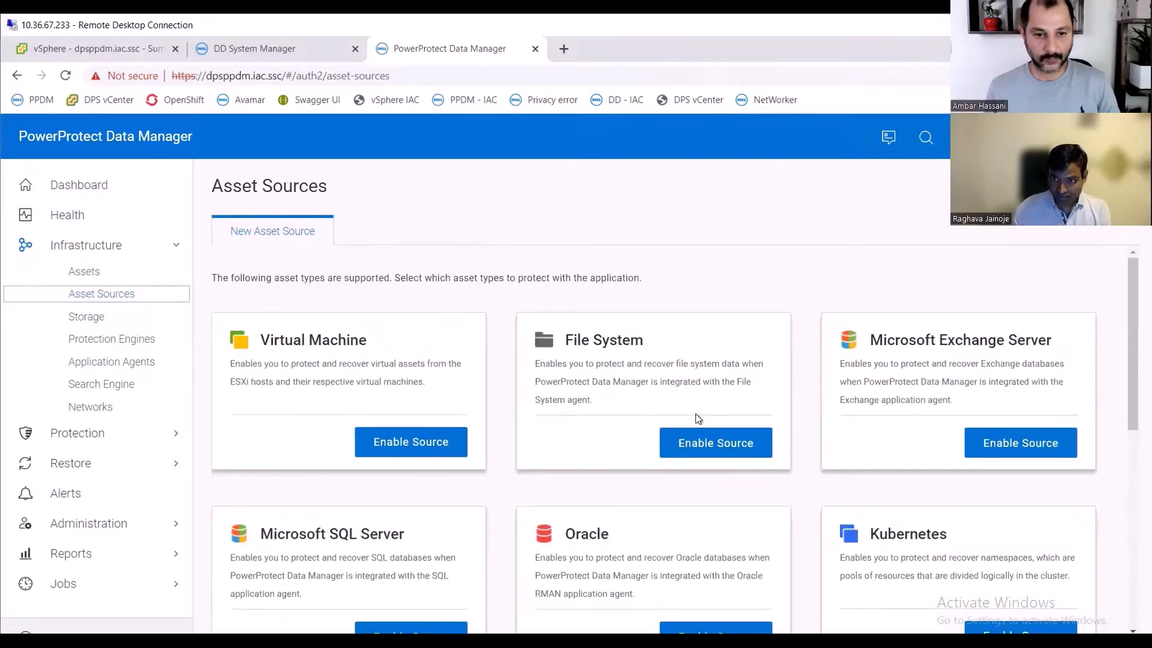
pyautogui.scroll(-1, 941, 528)
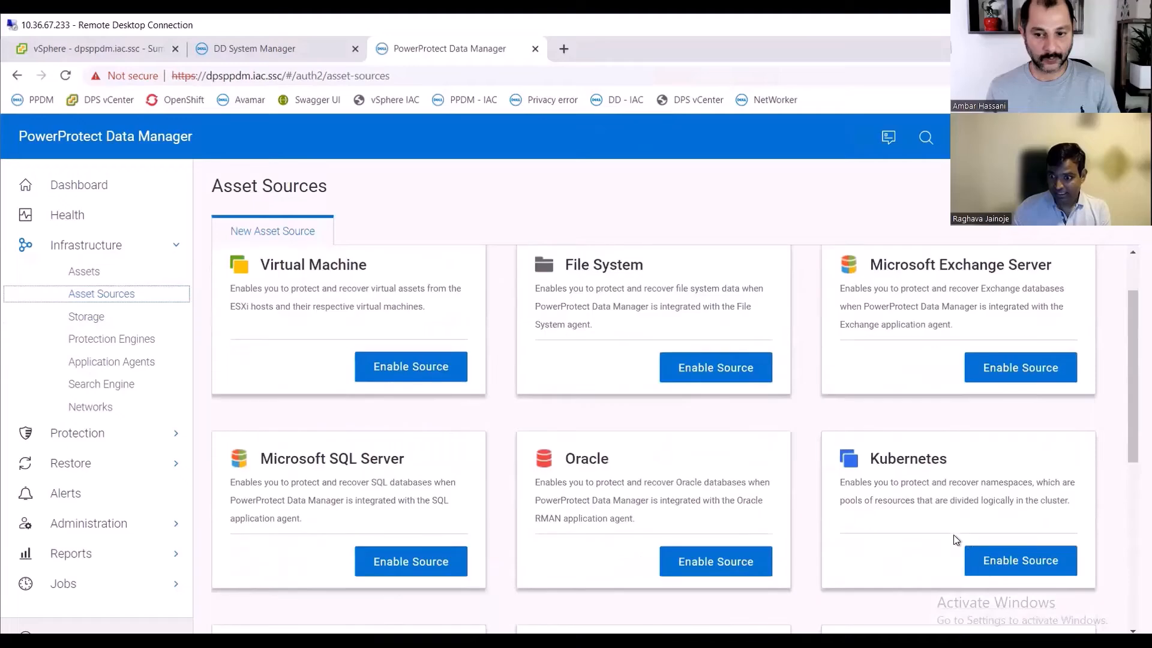
pyautogui.click(1014, 561)
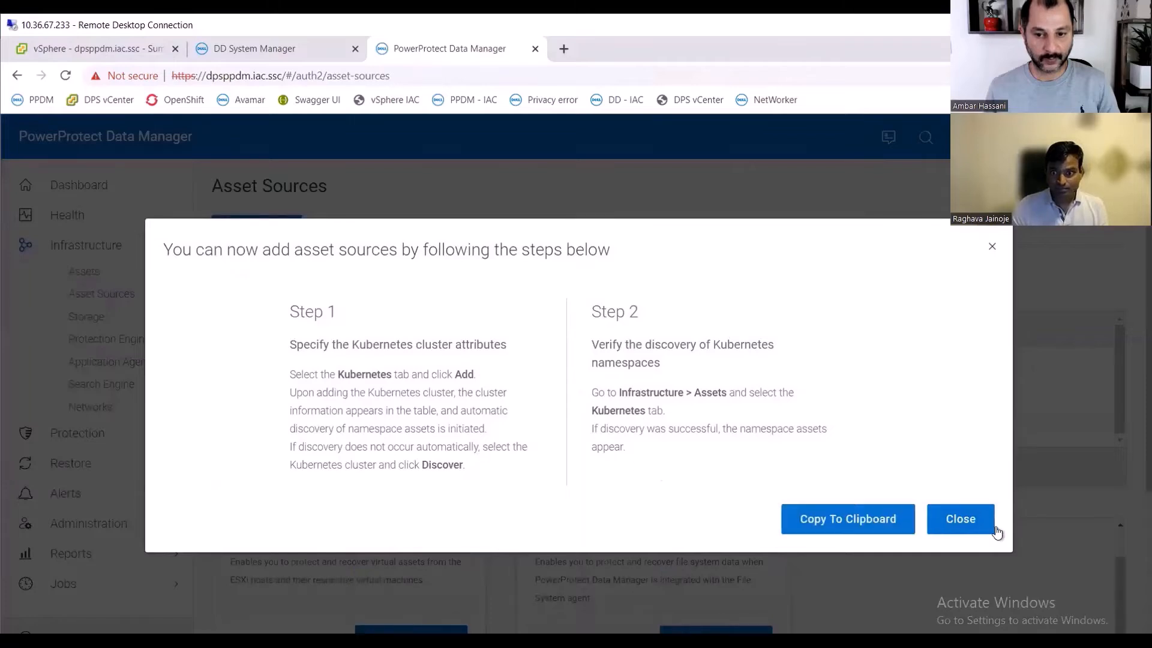
pyautogui.click(994, 530)
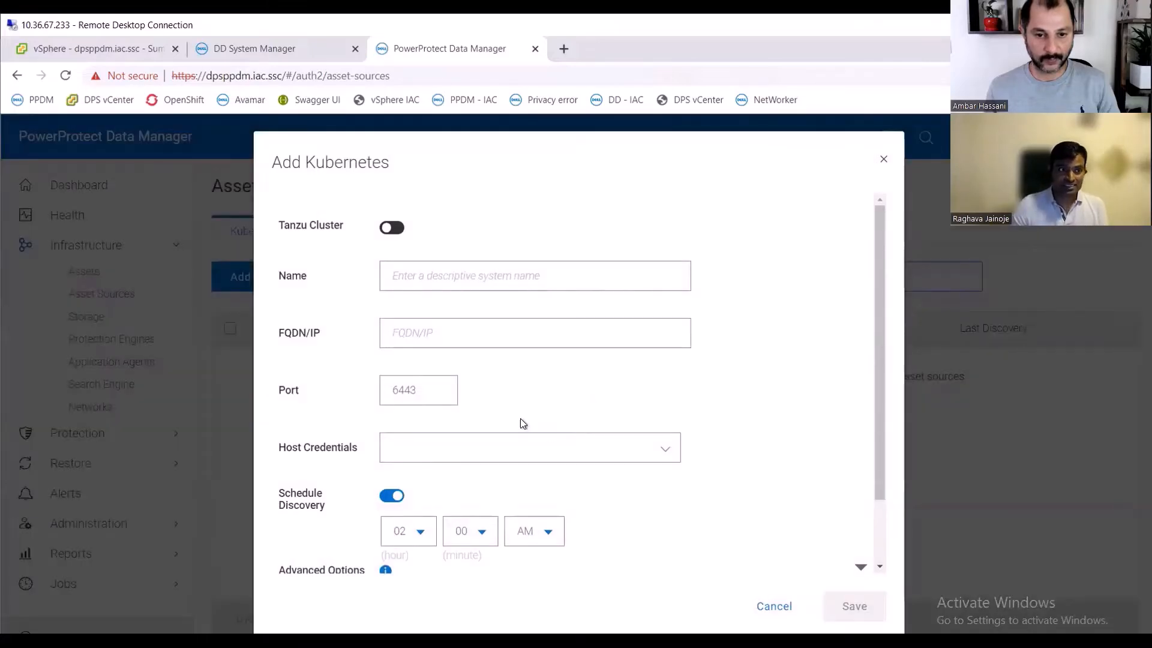
# - Add a Kubernetes asset source named eksanywhere with FQDN/IP 172.24.165.11
pyautogui.click(418, 277)
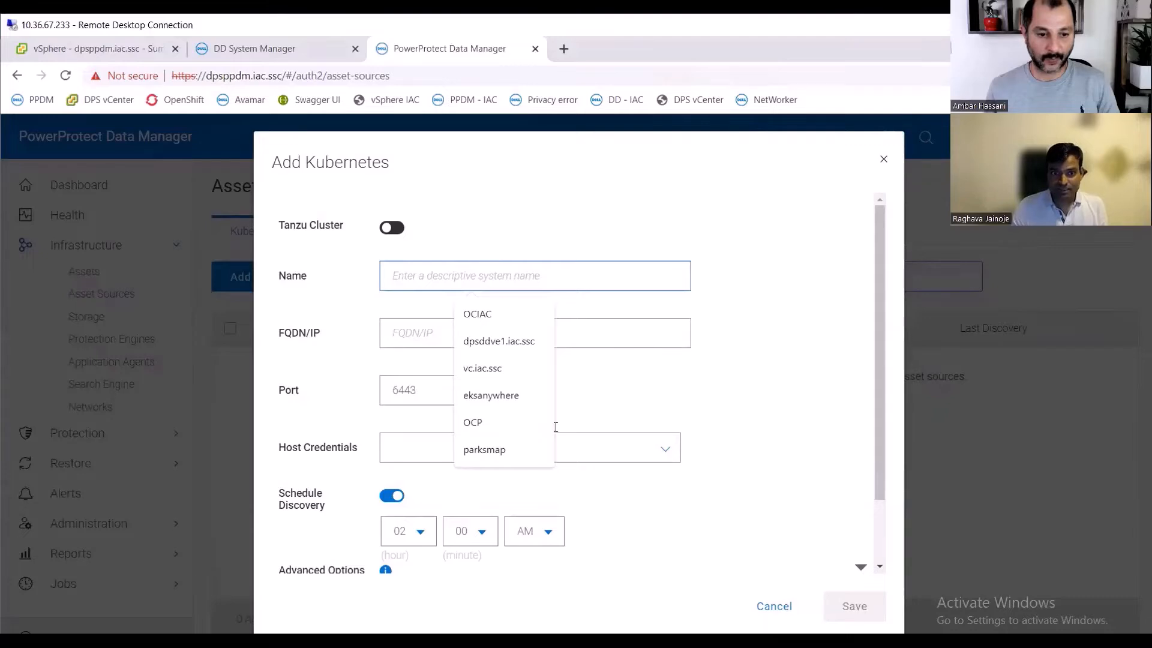
pyautogui.click(503, 393)
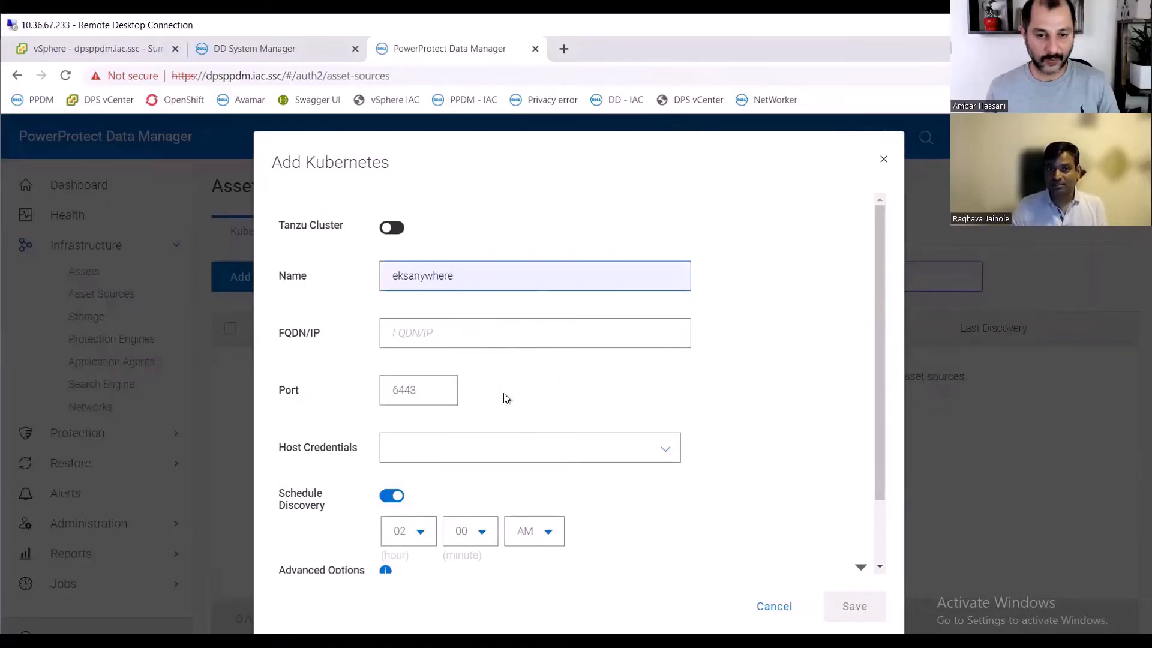
pyautogui.click(429, 343)
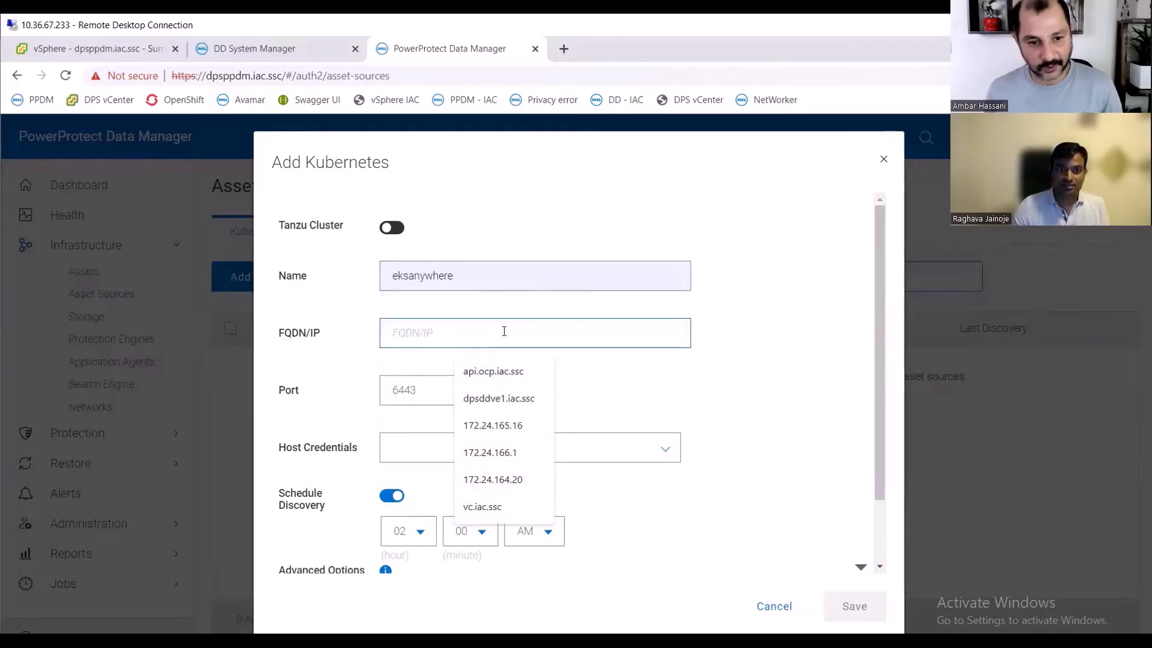
pyautogui.write('17')
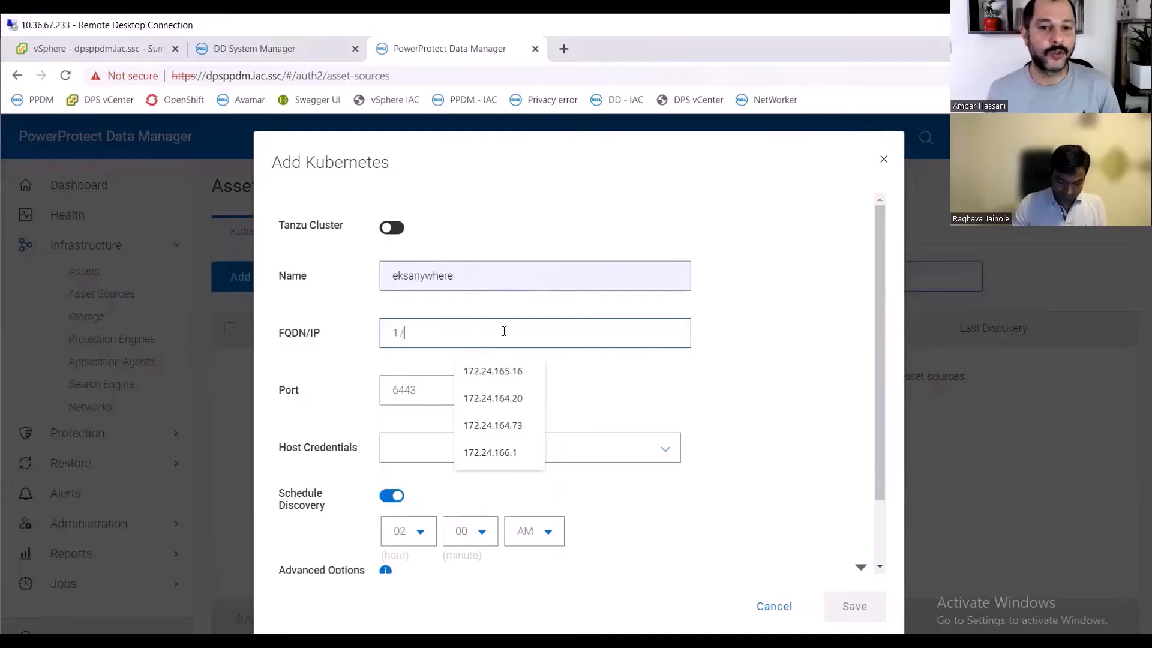
pyautogui.write('2')
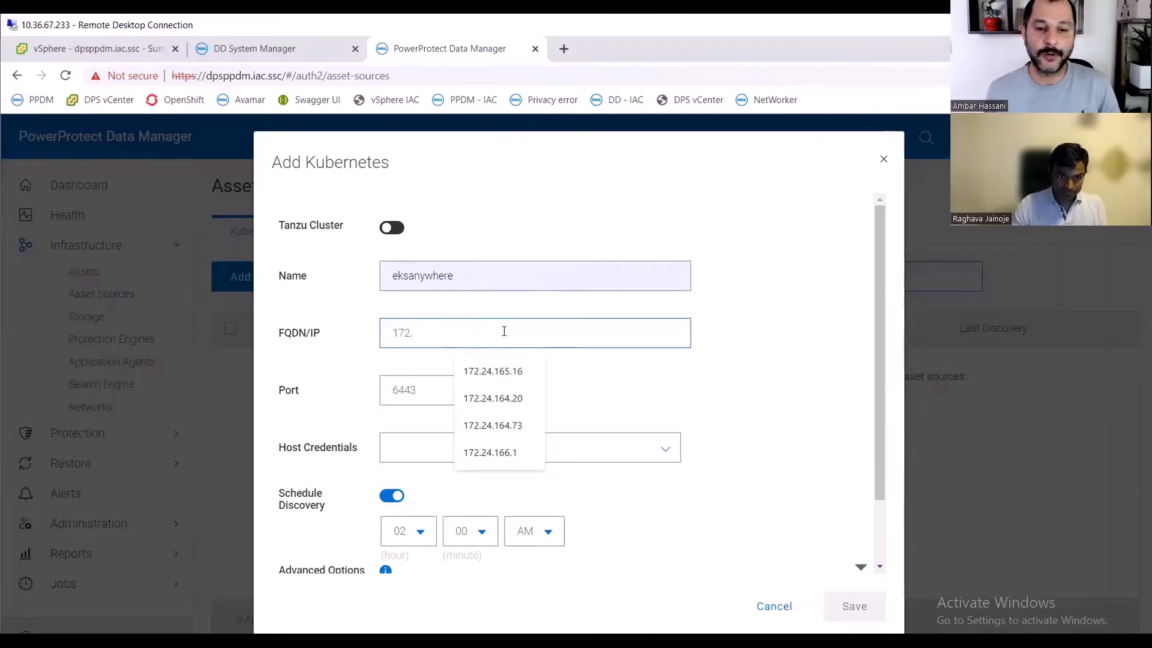
pyautogui.write('.24')
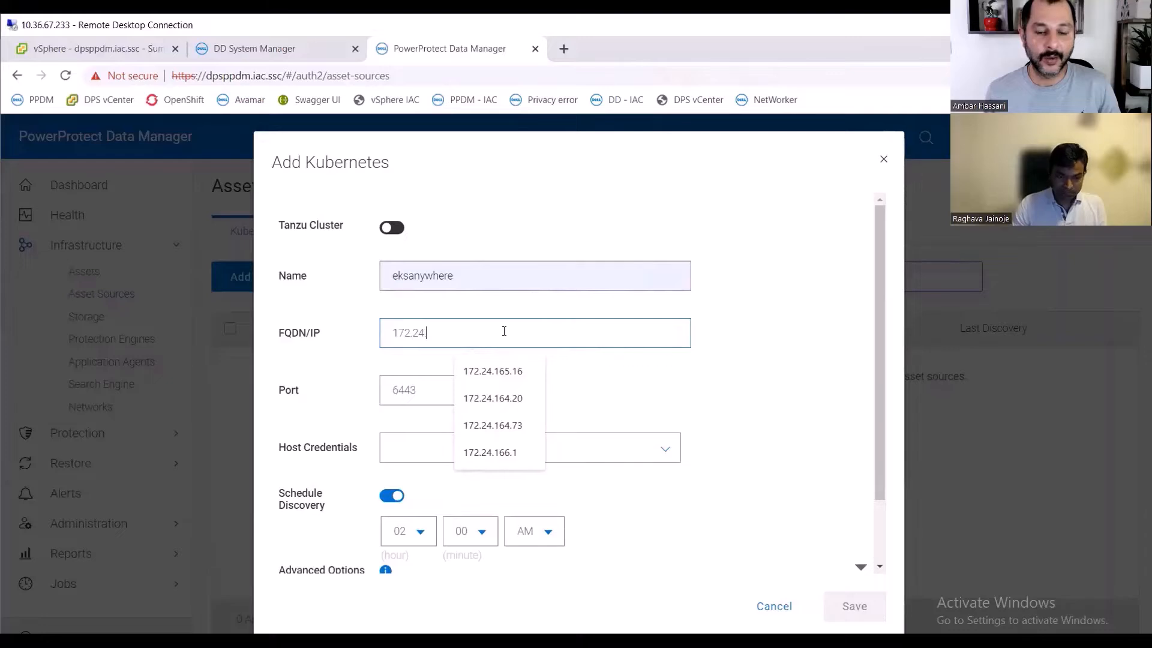
pyautogui.write('.1')
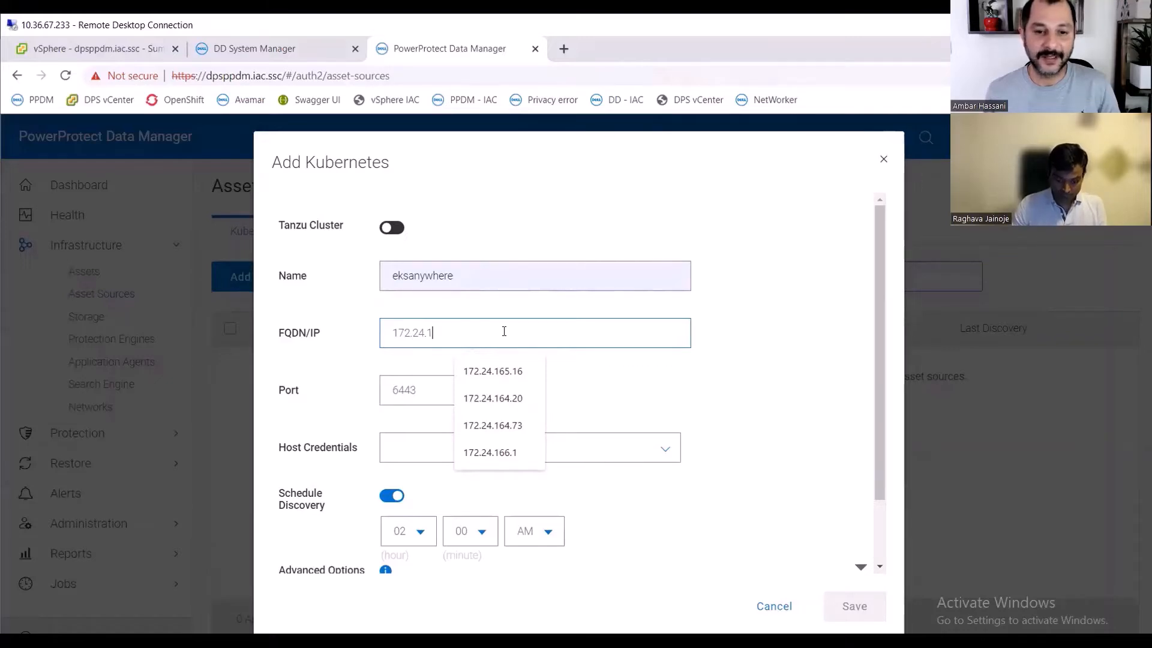
pyautogui.write('65')
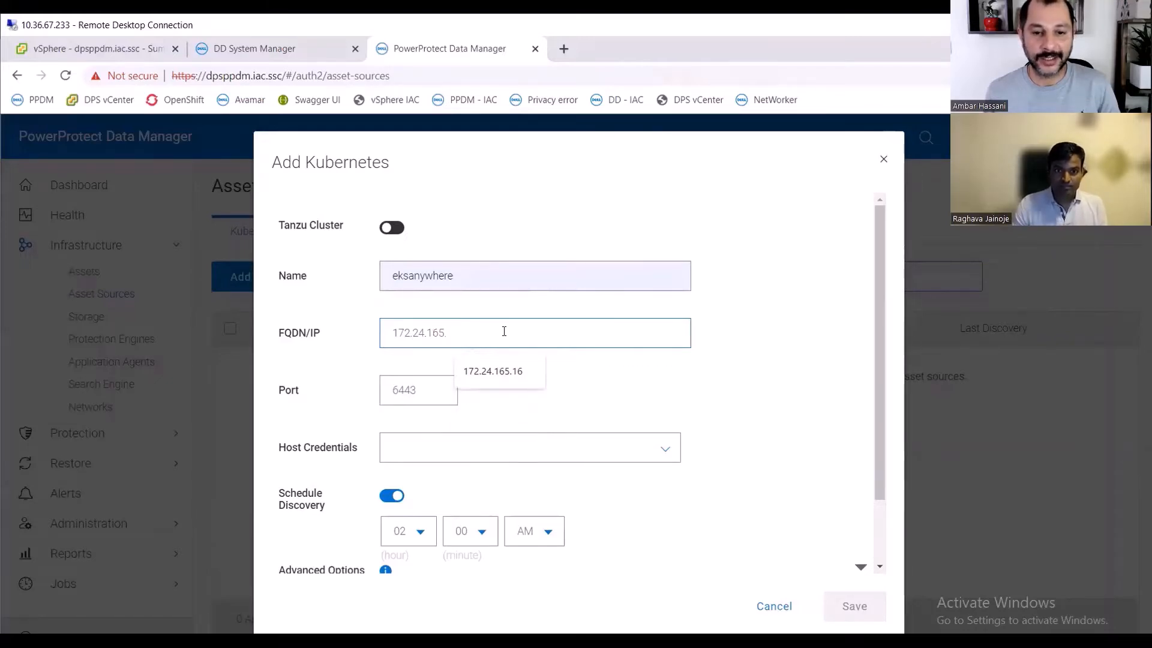
pyautogui.write('.11')
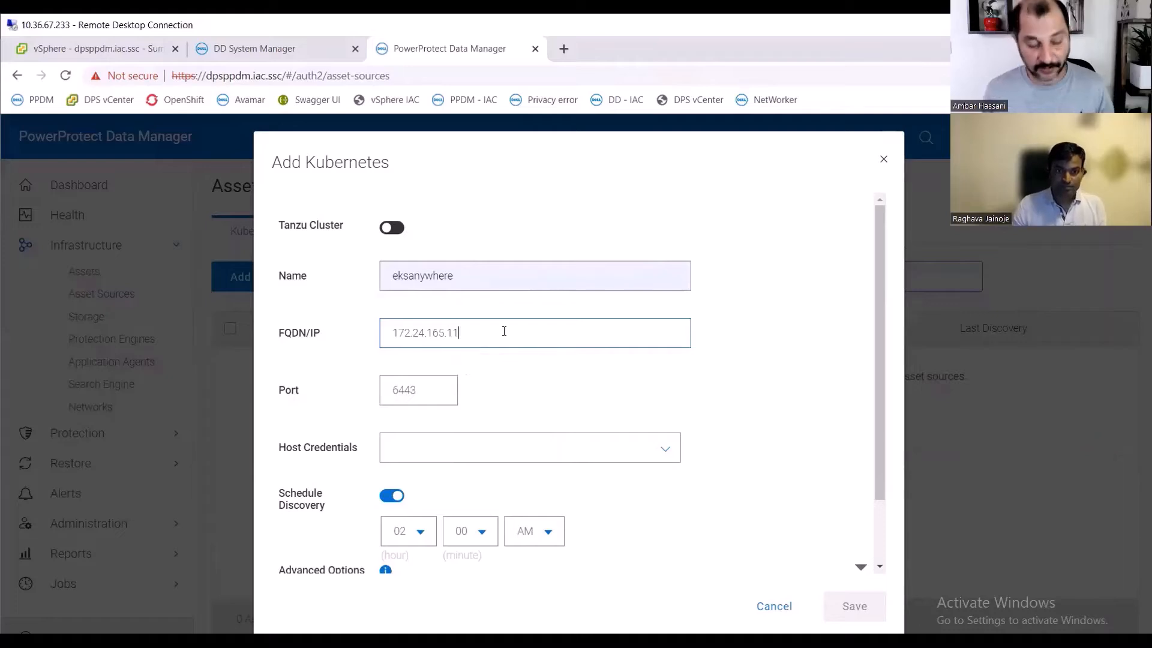
pyautogui.moveTo(482, 331); pyautogui.dragTo(361, 333)
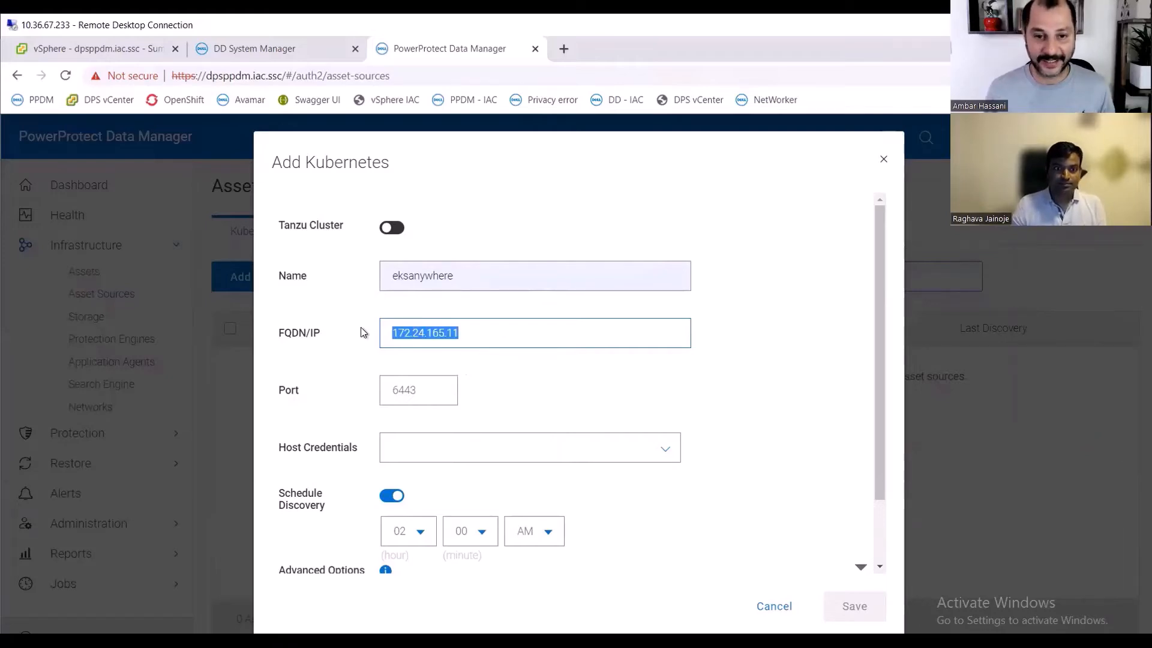
pyautogui.click(432, 389)
pyautogui.click(478, 341)
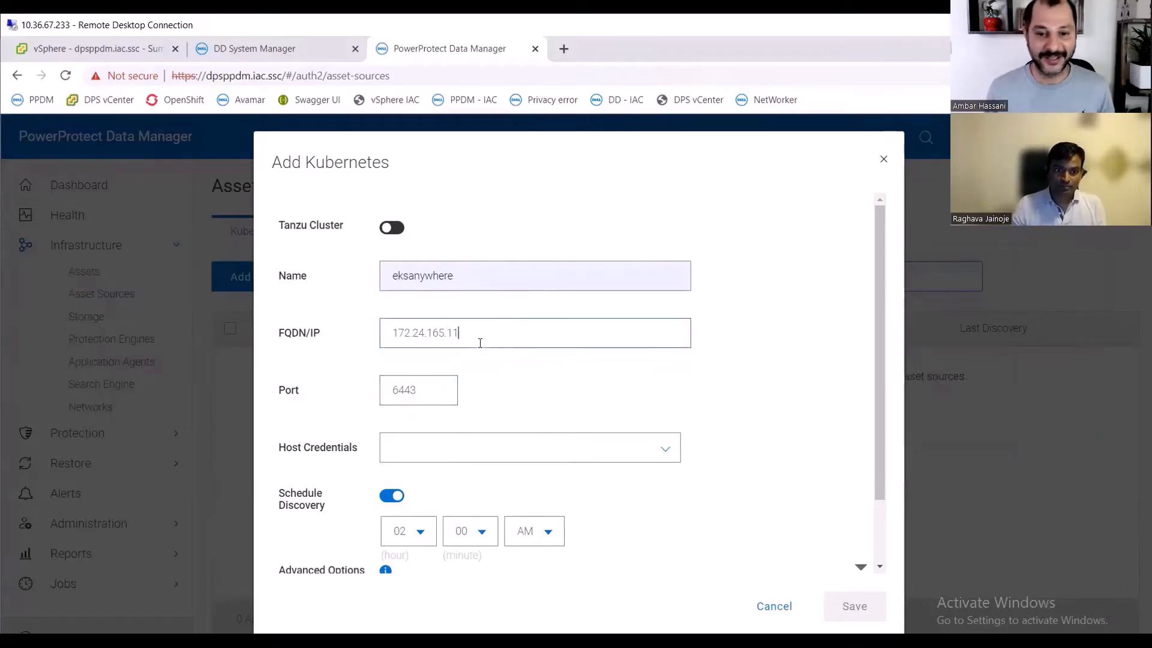
# - Start adding new Kubernetes host credentials and name them powerprotect
pyautogui.click(499, 454)
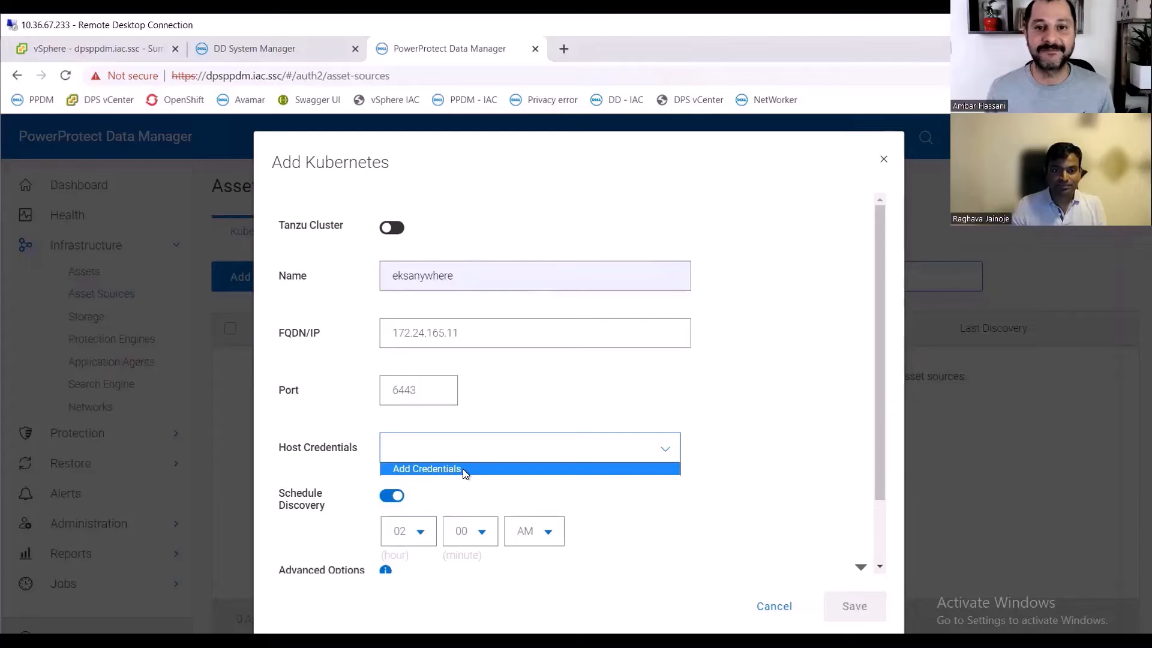
pyautogui.click(426, 467)
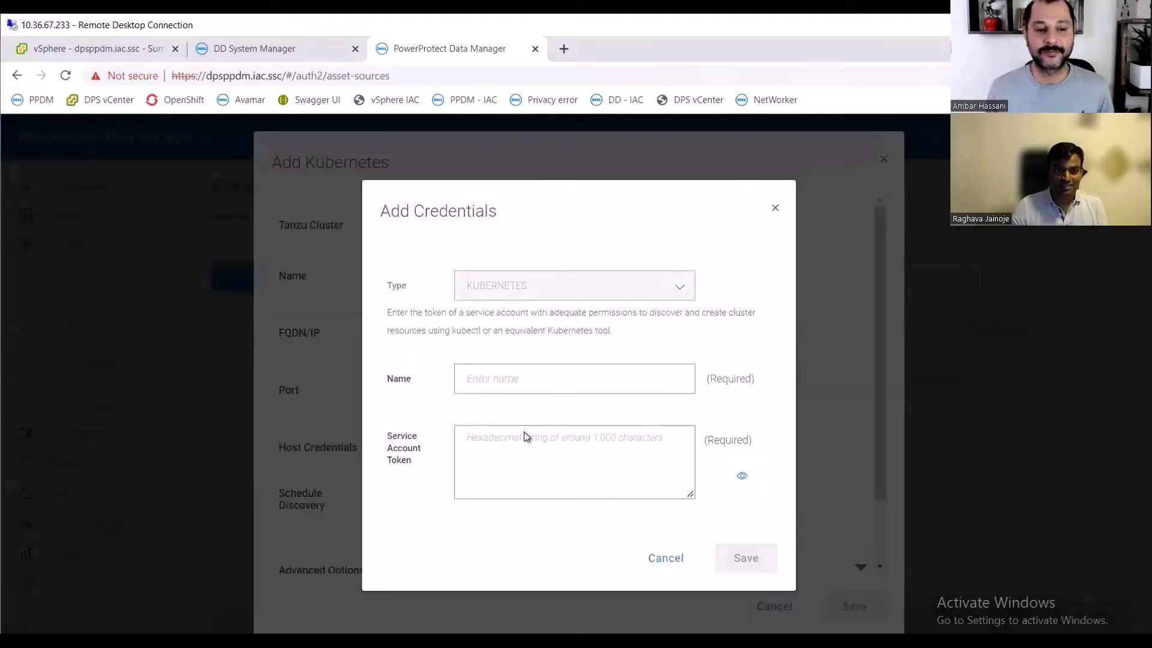
pyautogui.click(515, 453)
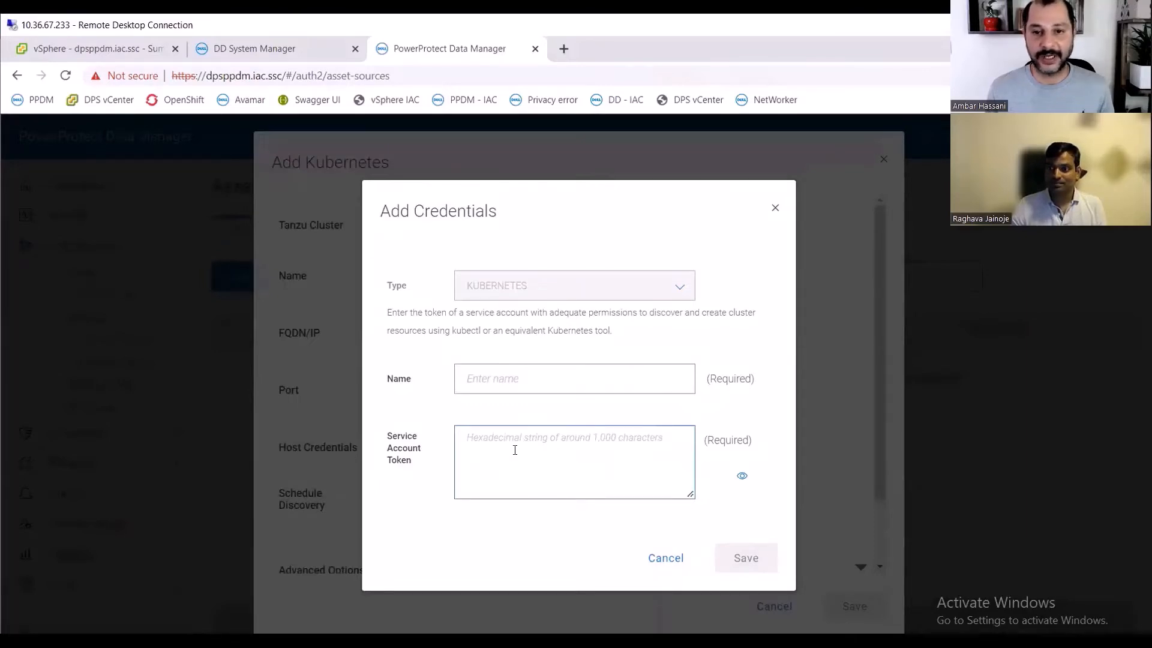
pyautogui.click(554, 375)
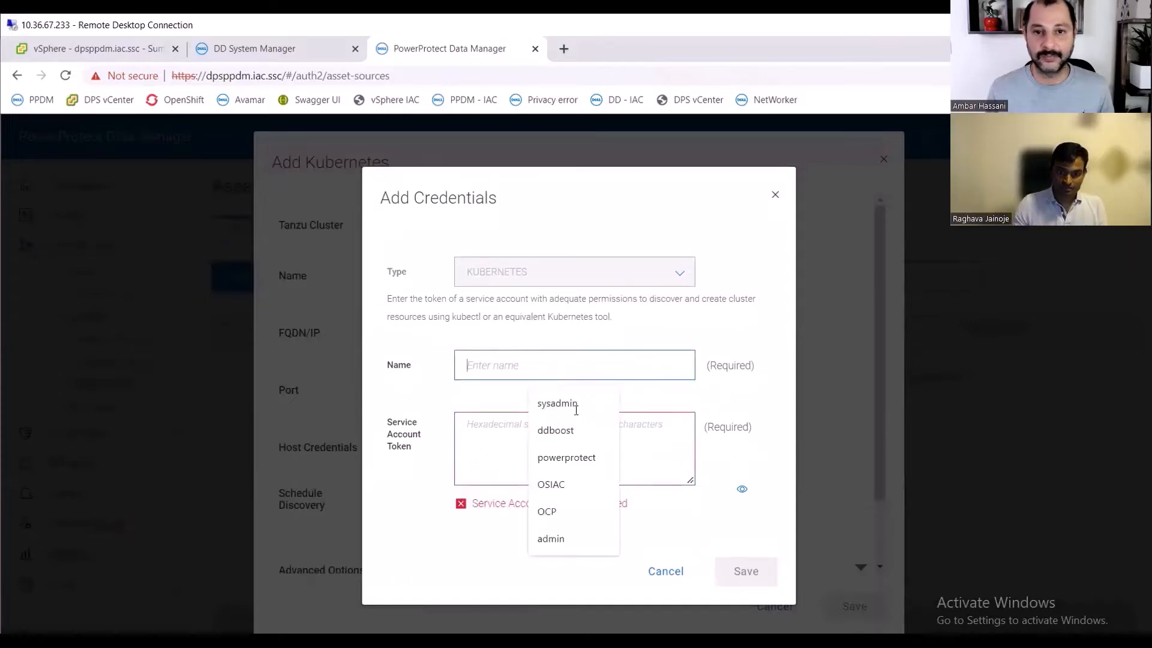
pyautogui.click(570, 457)
# - Paste the service account token and save the new credentials
pyautogui.click(527, 440)
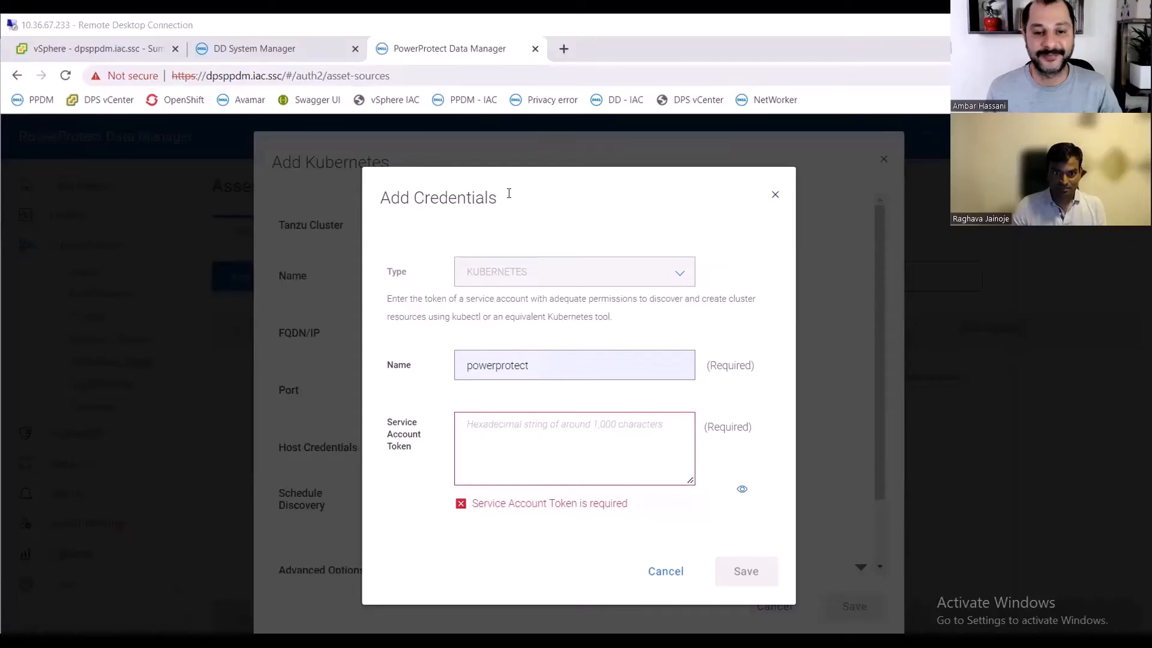
pyautogui.hotkey('ctrl', 'v')
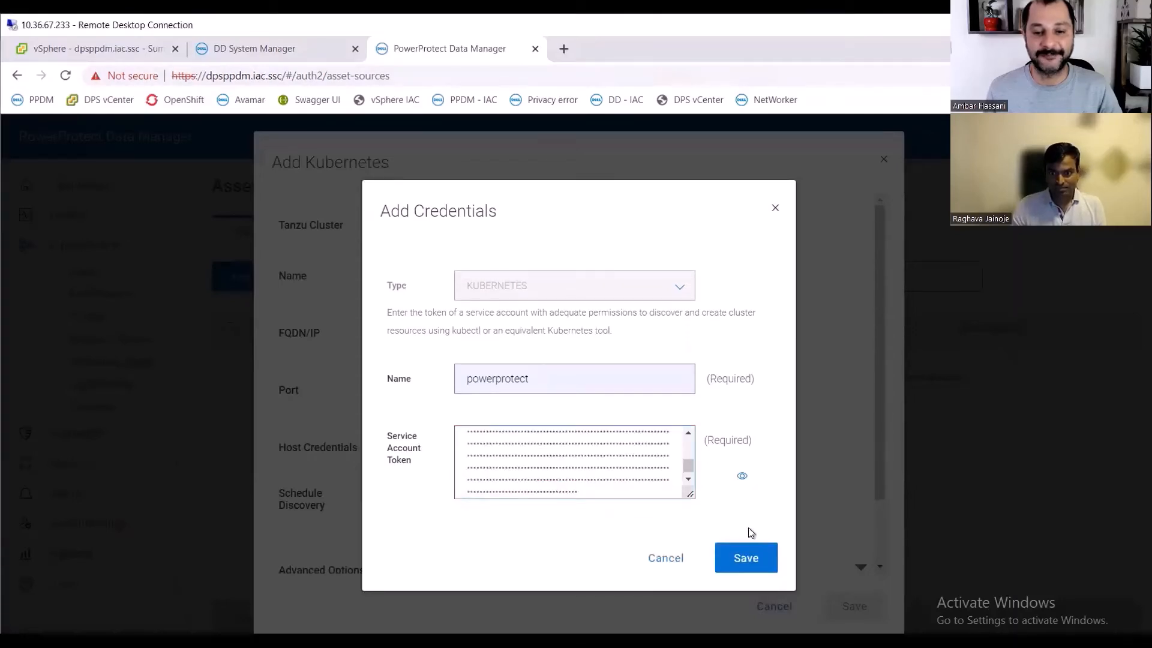
pyautogui.click(744, 567)
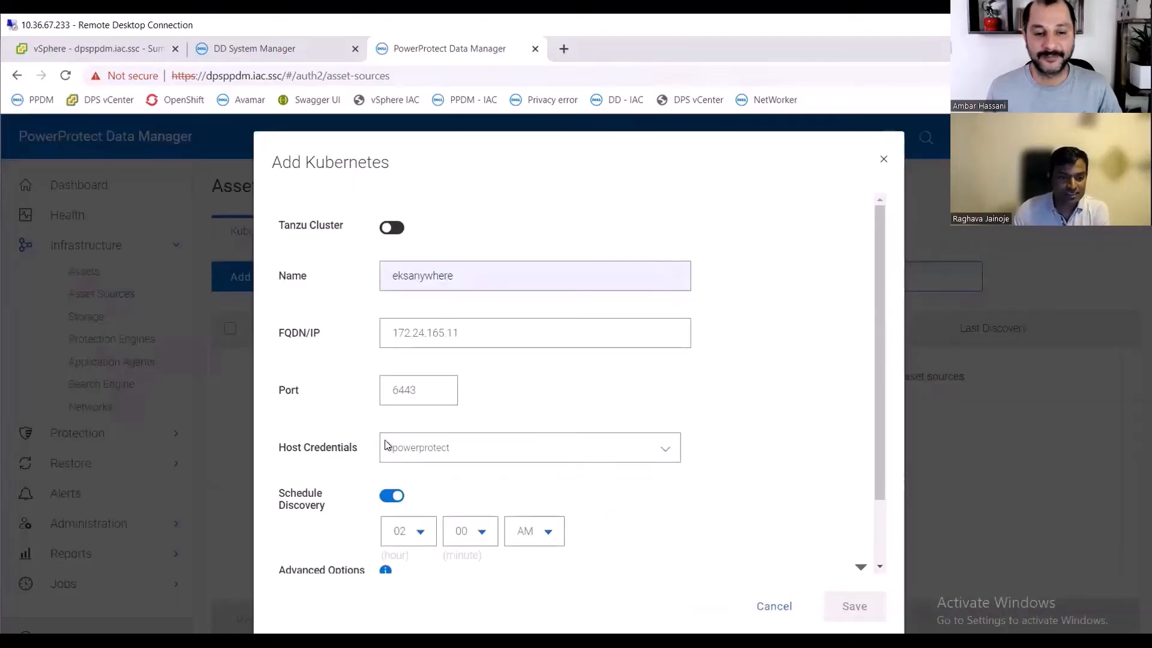
# - Verify the Kubernetes cluster's certificate and accept it
pyautogui.scroll(-2, 769, 421)
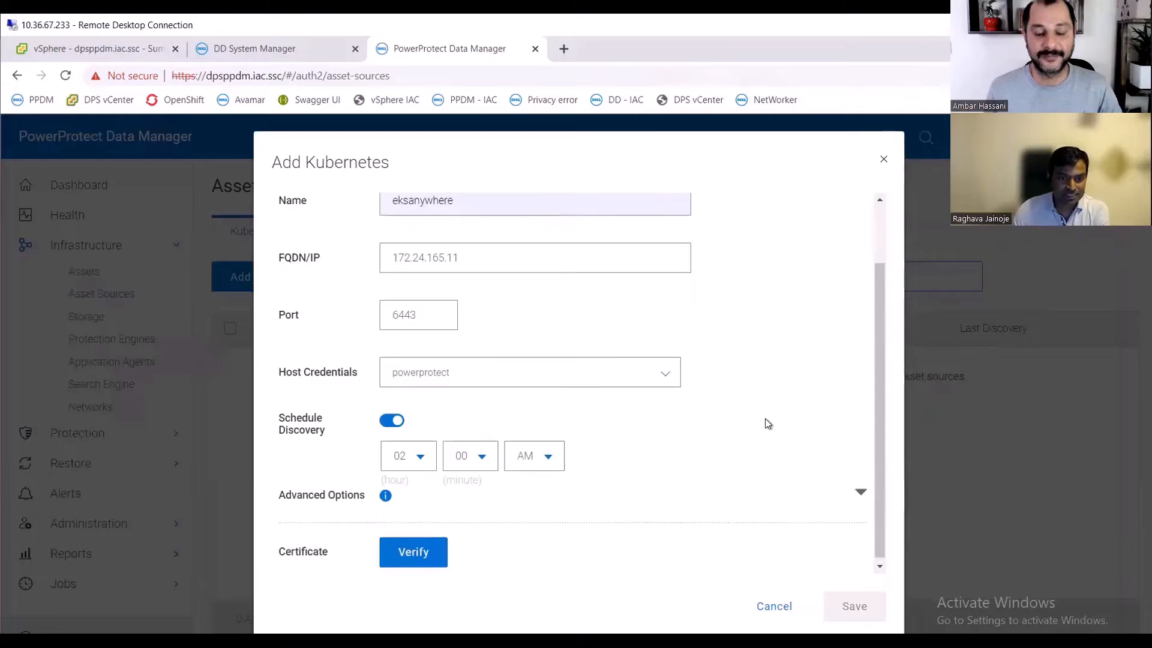
pyautogui.click(416, 554)
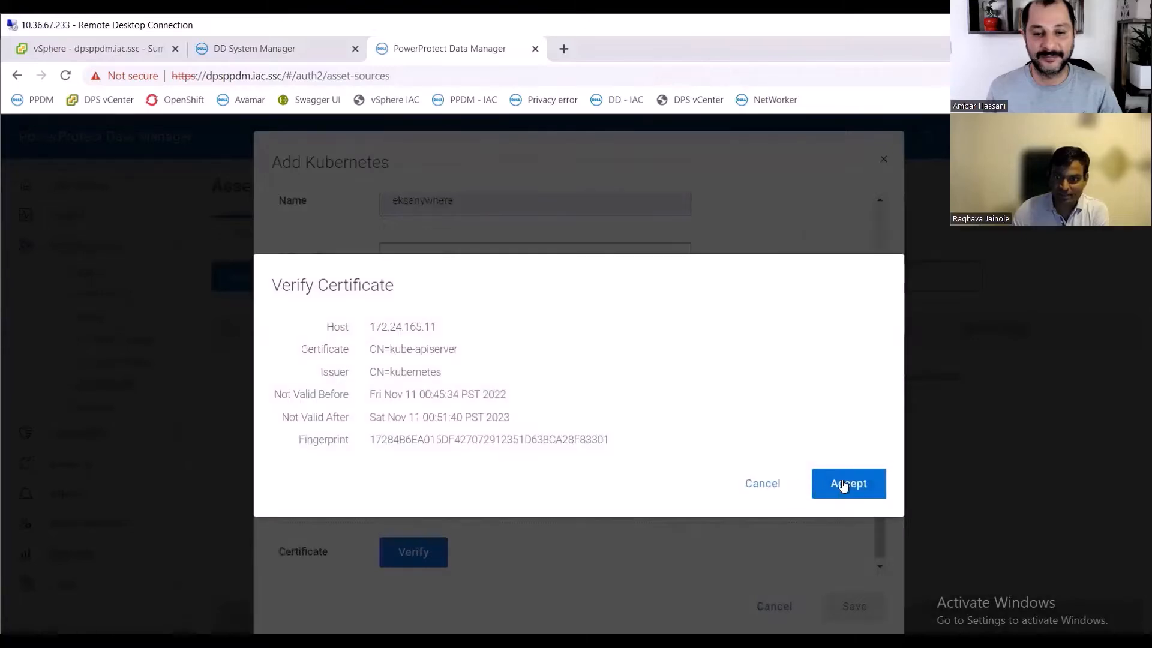
pyautogui.click(843, 480)
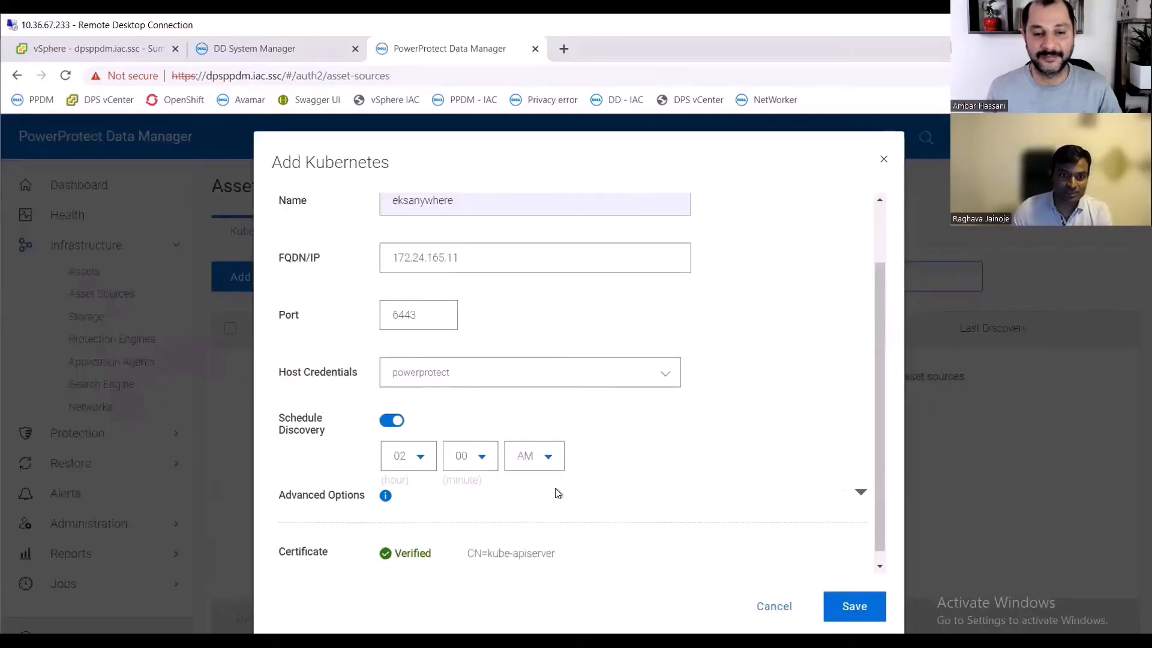
# - Save the new eksanywhere Kubernetes asset source
pyautogui.scroll(2, 624, 494)
pyautogui.scroll(-2, 685, 453)
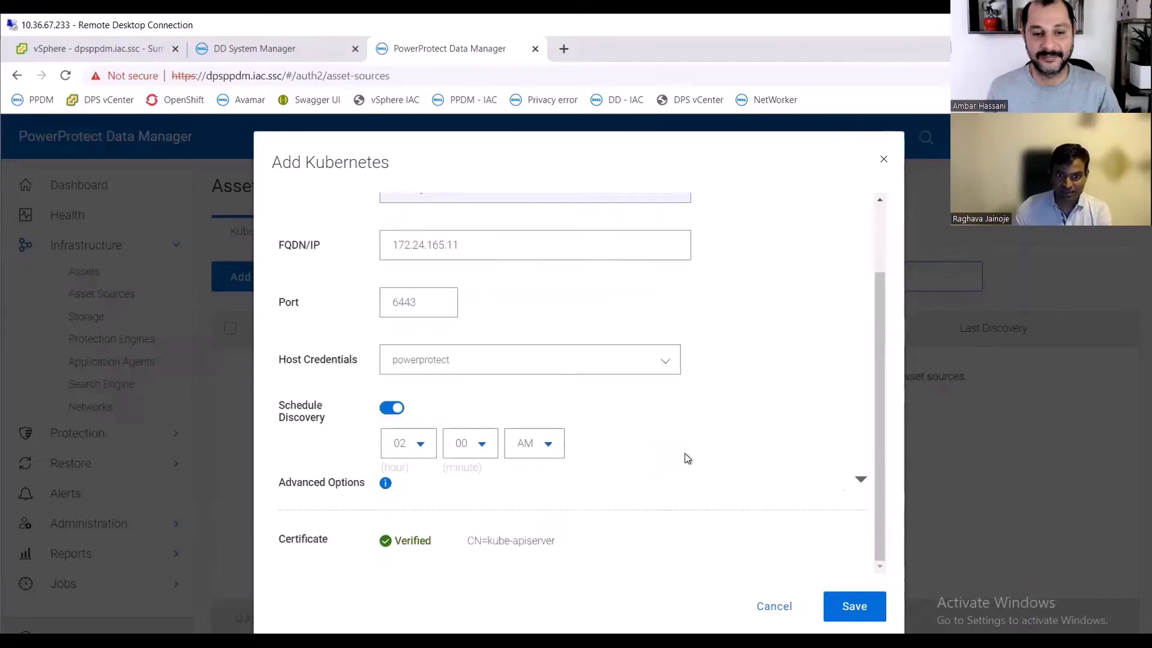
pyautogui.click(846, 602)
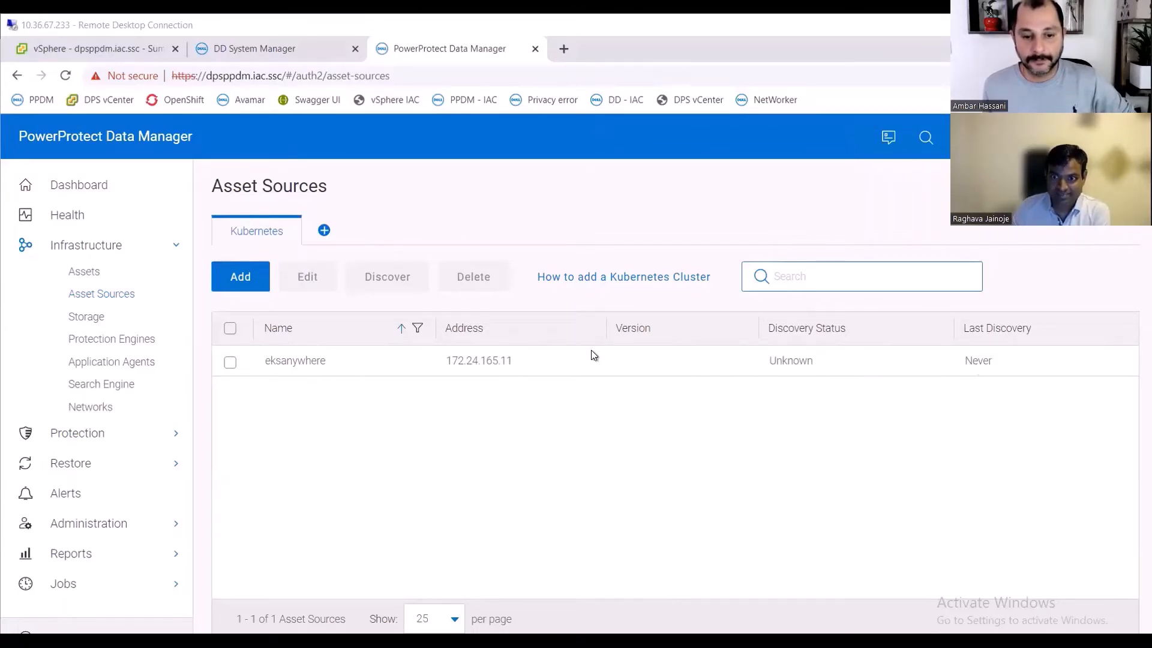
# - Run asset discovery on the eksanywhere asset source and confirm it
pyautogui.click(230, 363)
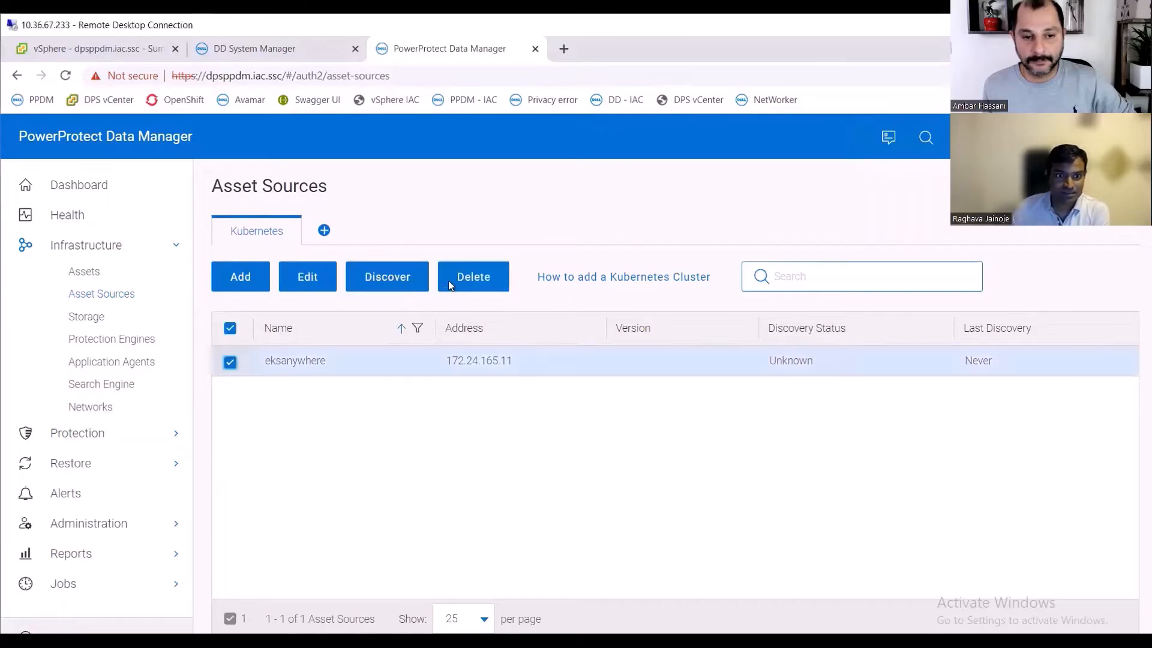
pyautogui.click(386, 281)
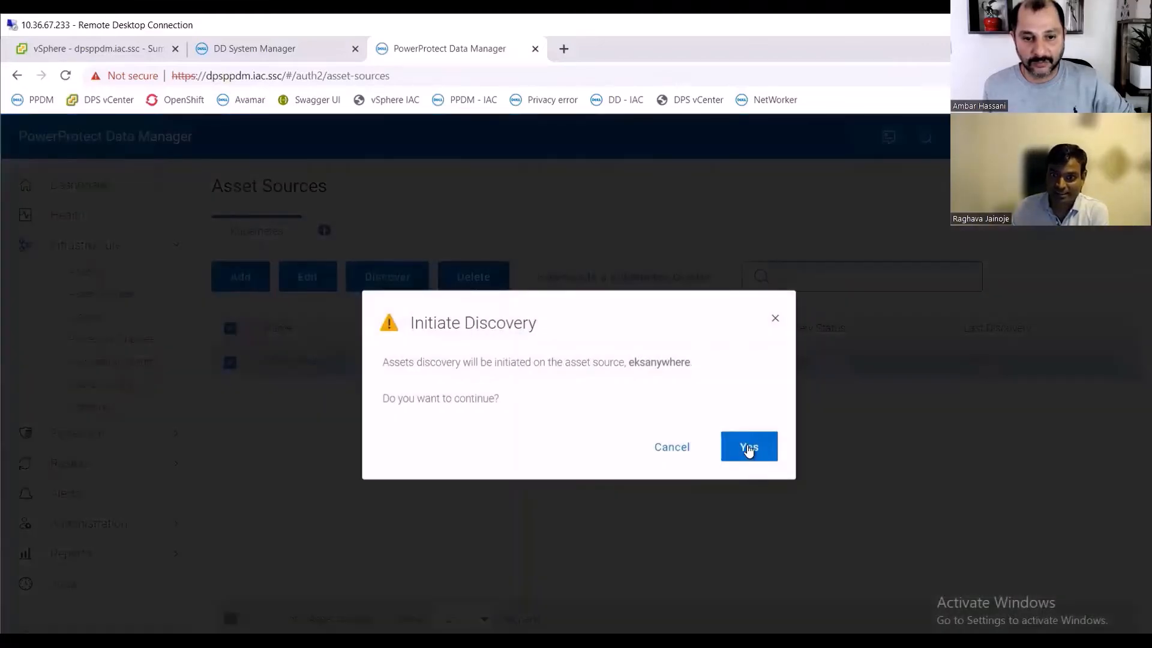
pyautogui.click(749, 448)
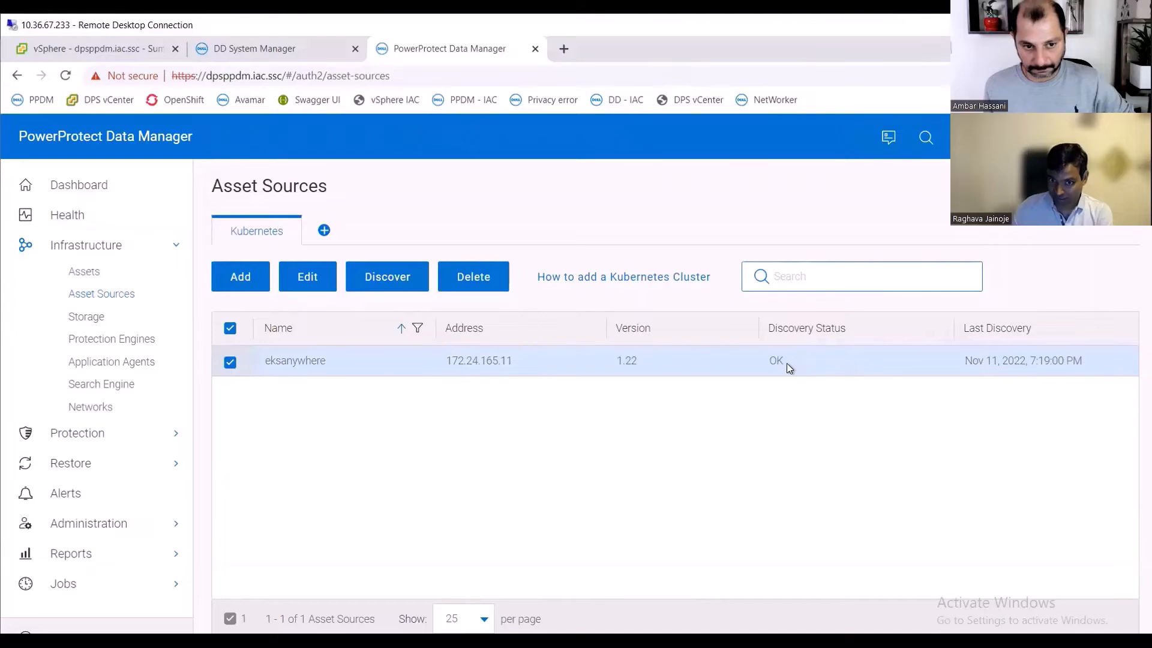
# - Open the Kubernetes assets list and browse the discovered namespaces
pyautogui.click(94, 276)
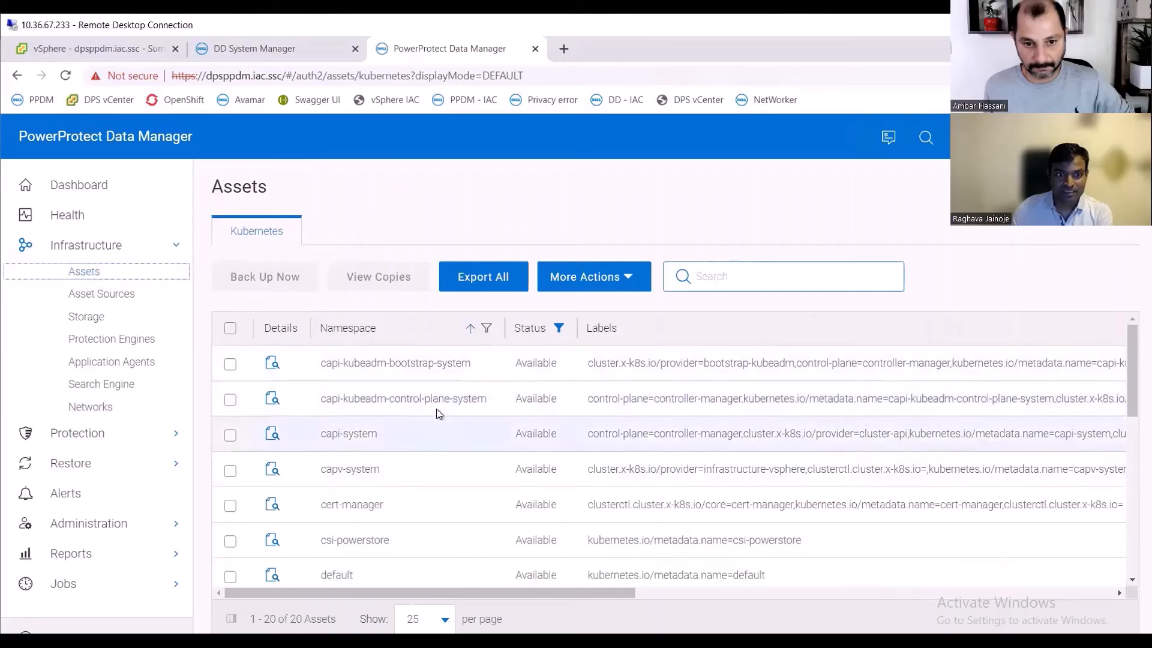
pyautogui.scroll(-5, 433, 484)
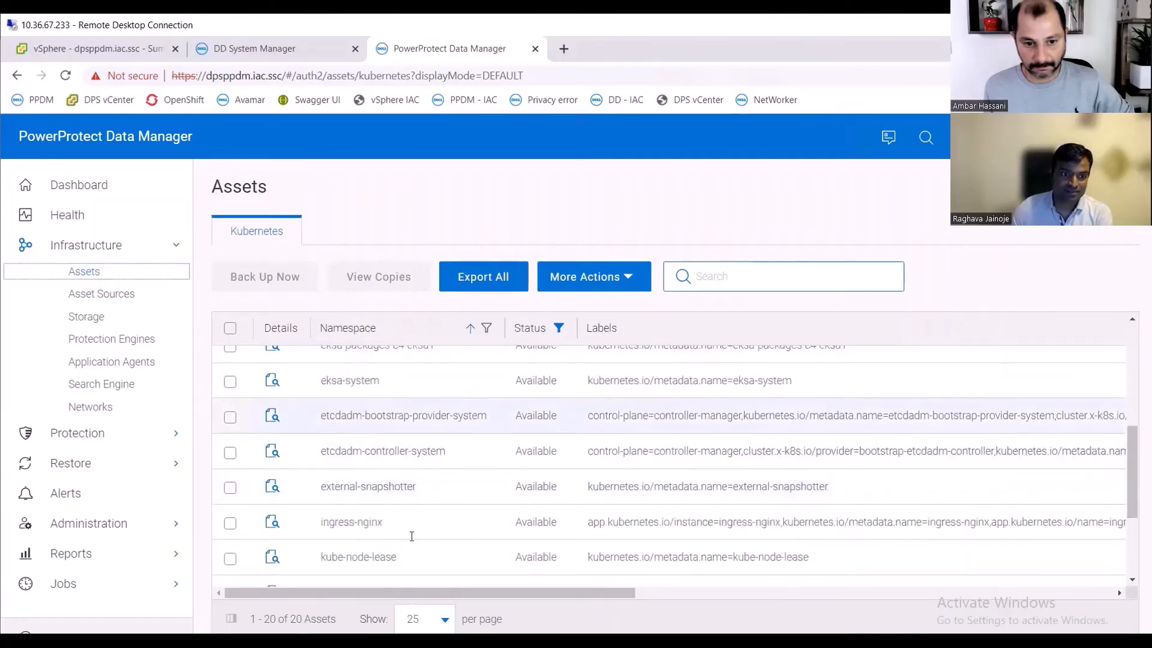
pyautogui.scroll(-3, 411, 536)
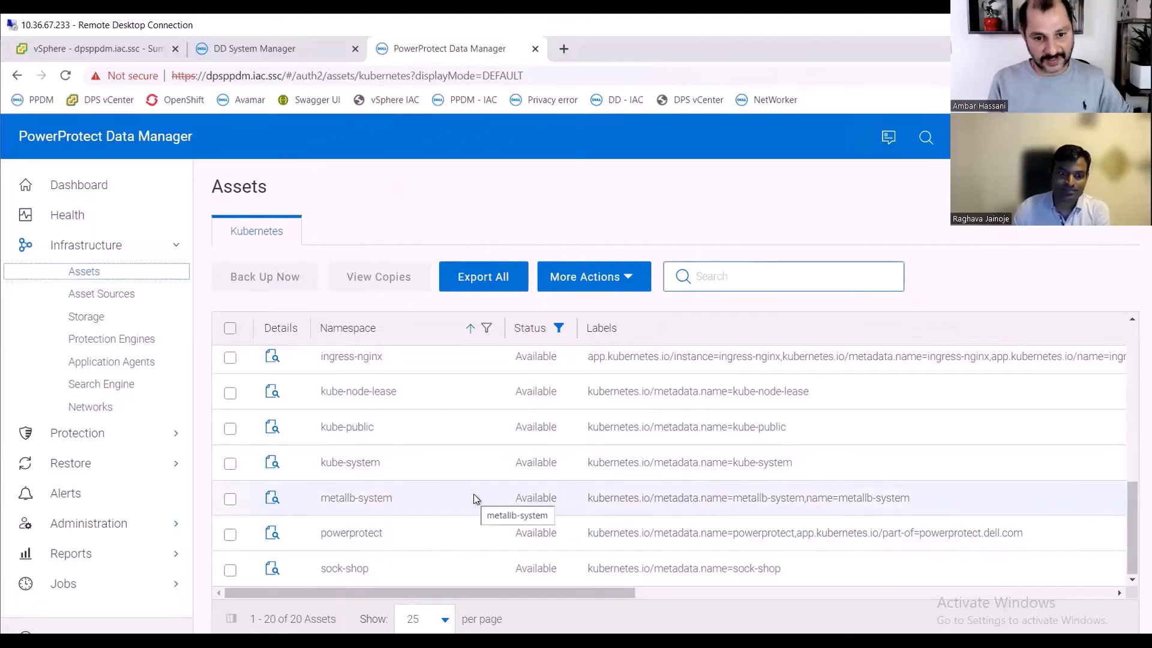
pyautogui.scroll(1, 473, 494)
pyautogui.scroll(-1, 473, 495)
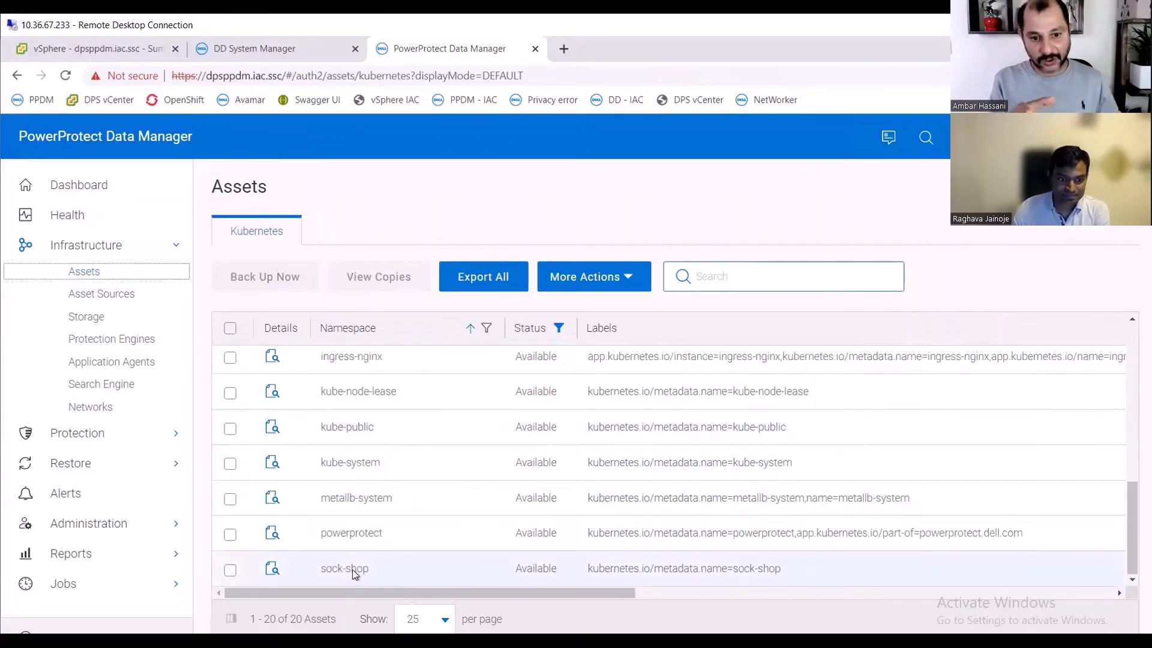
# - Select the sock-shop namespace and review its persistent volume claims
pyautogui.click(413, 568)
pyautogui.click(232, 571)
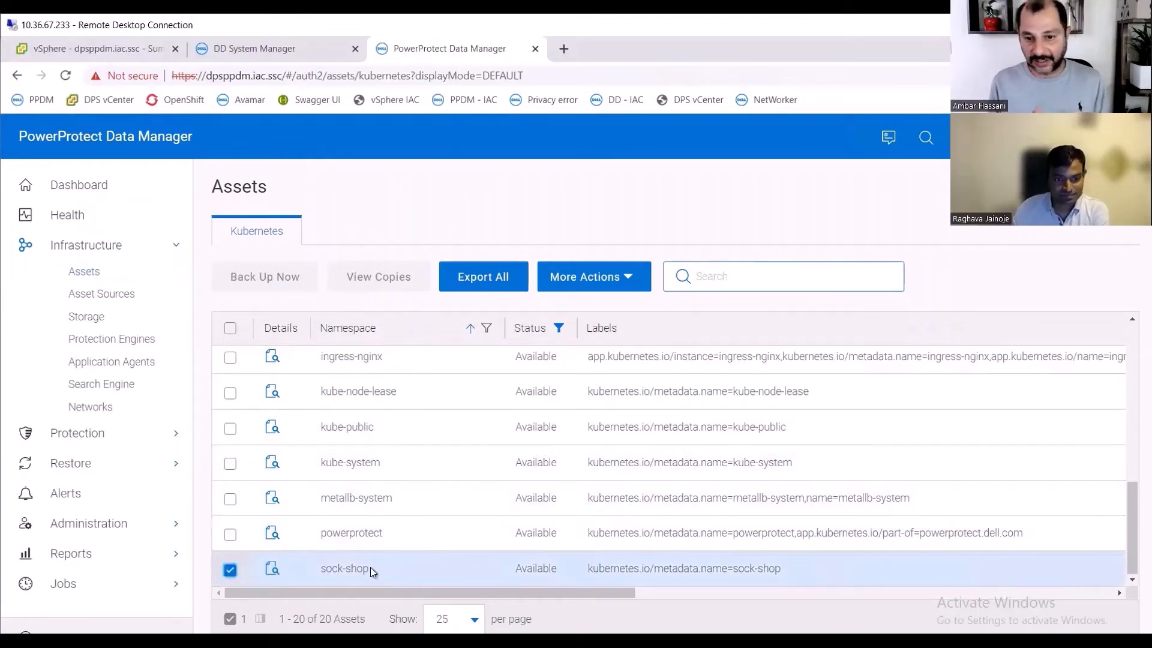
pyautogui.moveTo(582, 593); pyautogui.dragTo(1024, 595)
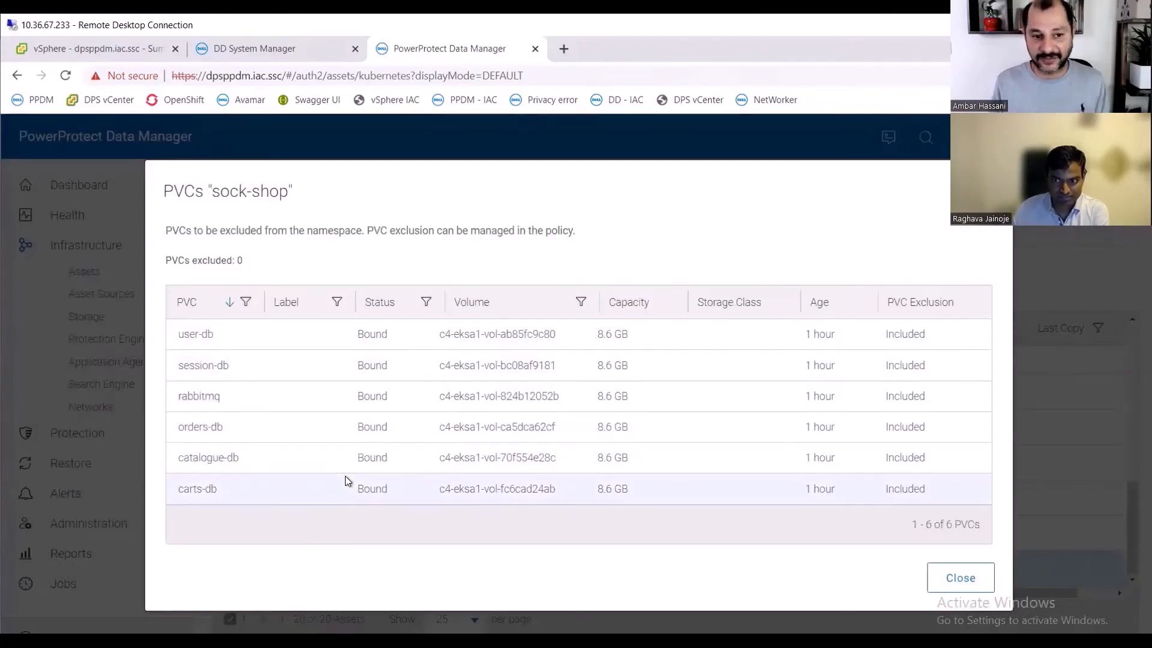
pyautogui.click(960, 578)
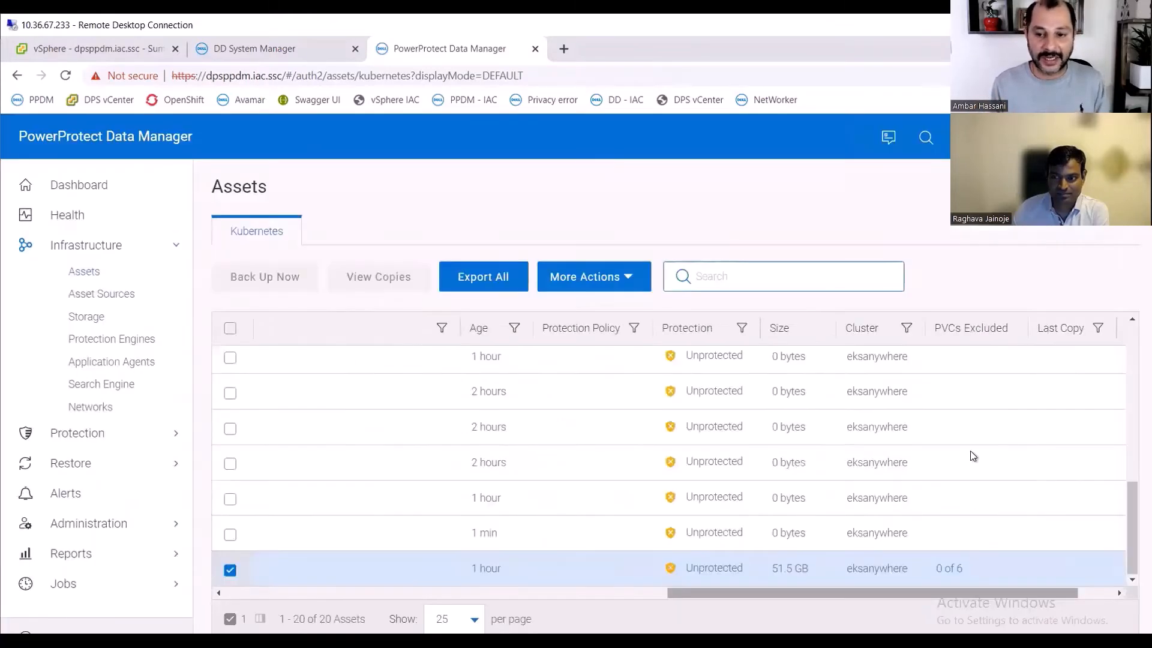
pyautogui.click(233, 589)
pyautogui.click(232, 589)
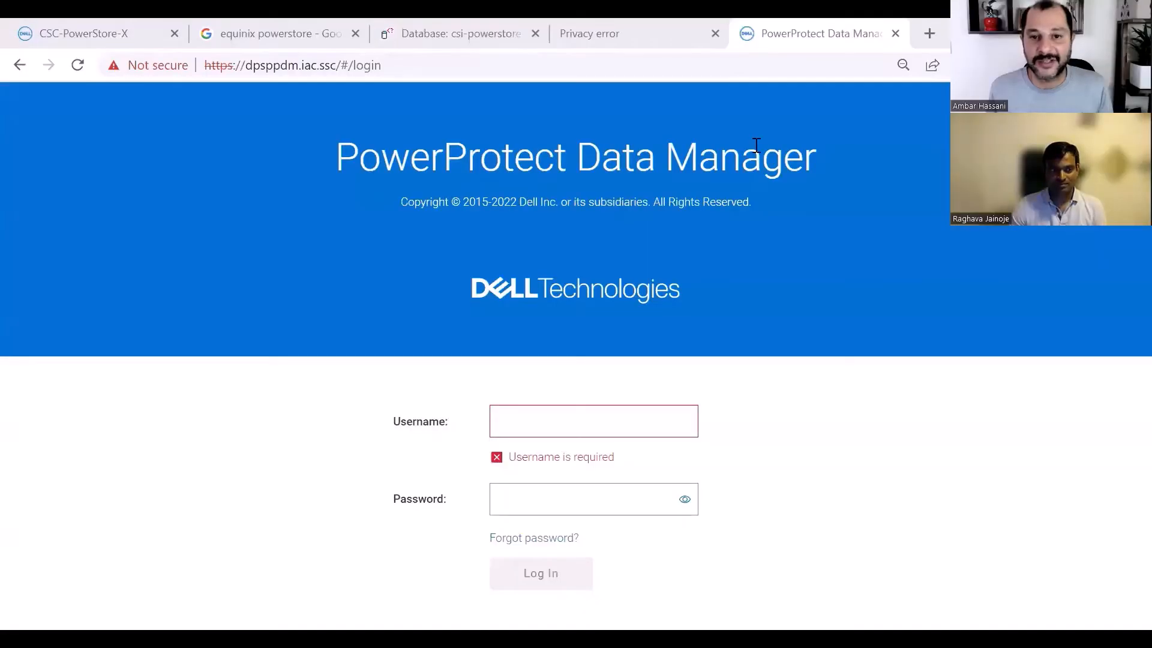
# - Switch to the sockshop.thecloudgarage.com tab and proceed past the certificate warning
pyautogui.click(624, 34)
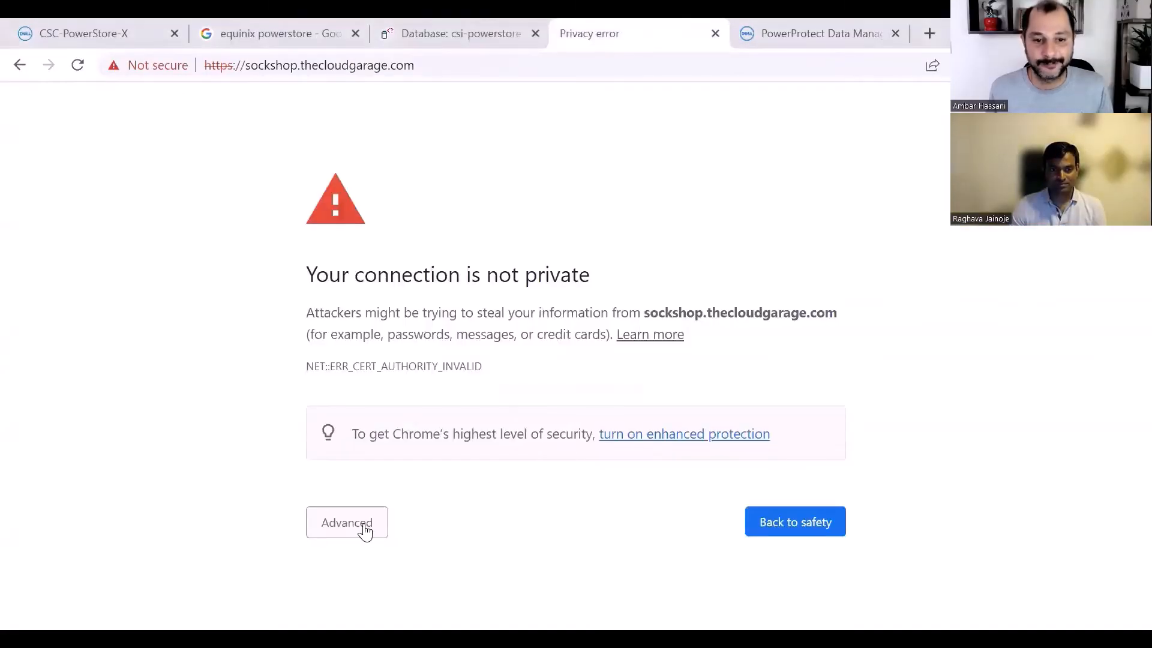
pyautogui.click(354, 523)
pyautogui.scroll(-2, 442, 560)
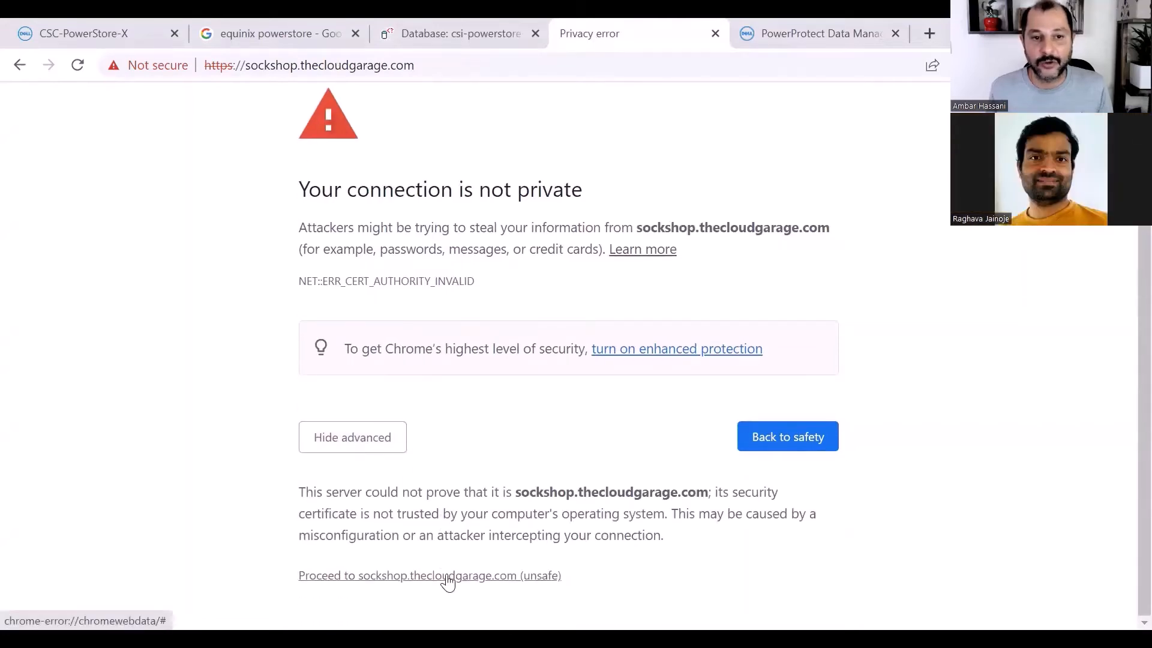
pyautogui.click(448, 577)
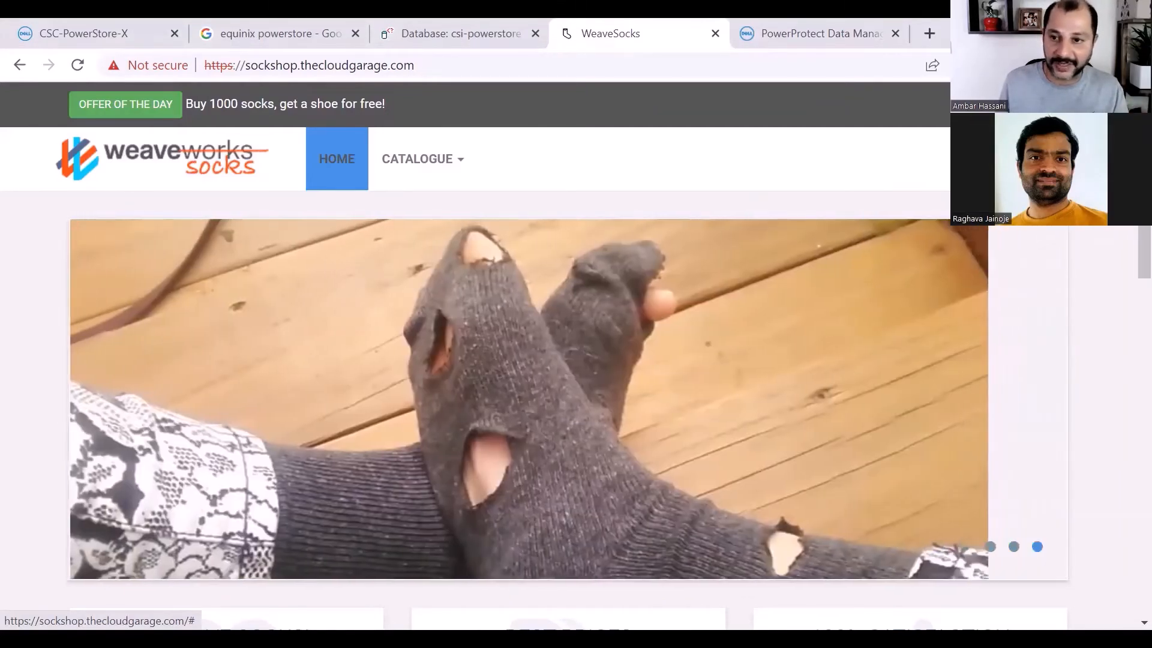
# - Open the shop's registration form and fill in the username, first name, last name and e-mail address
pyautogui.click(1045, 104)
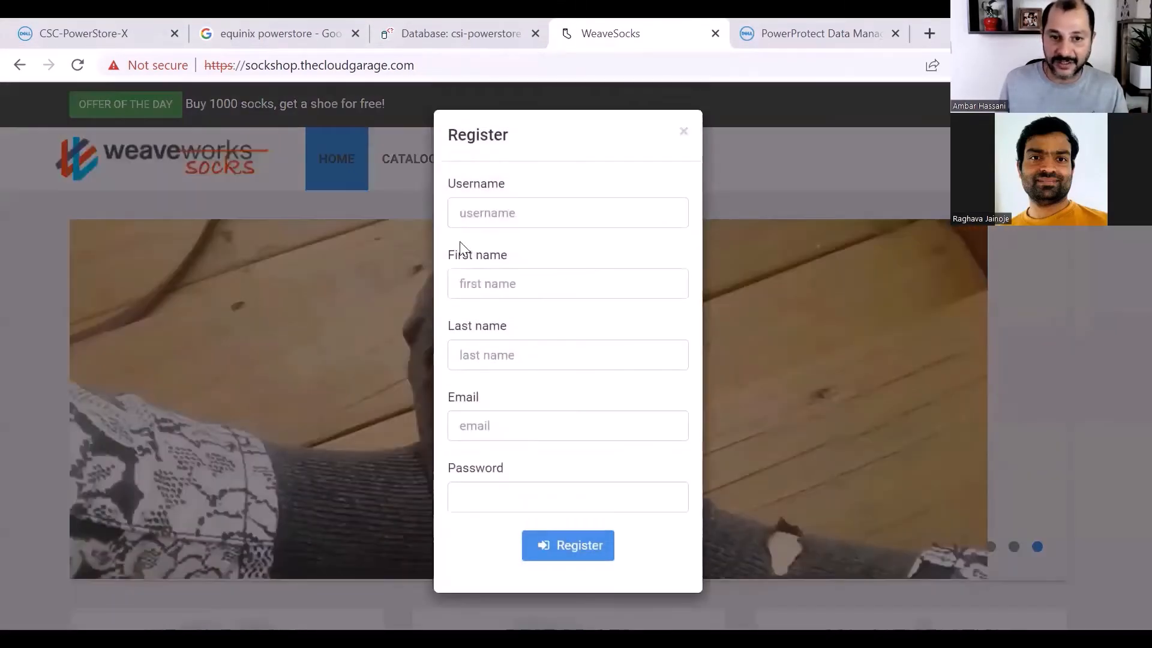
pyautogui.click(590, 213)
pyautogui.write('ambar')
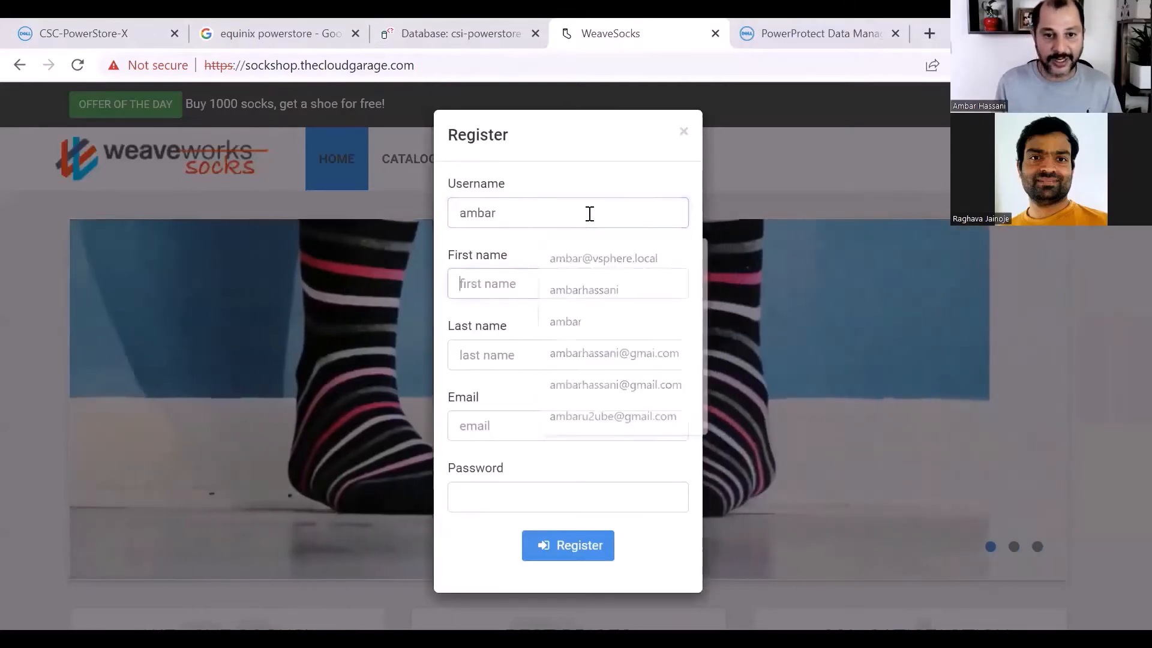
pyautogui.press('Tab')
pyautogui.press('Tab')
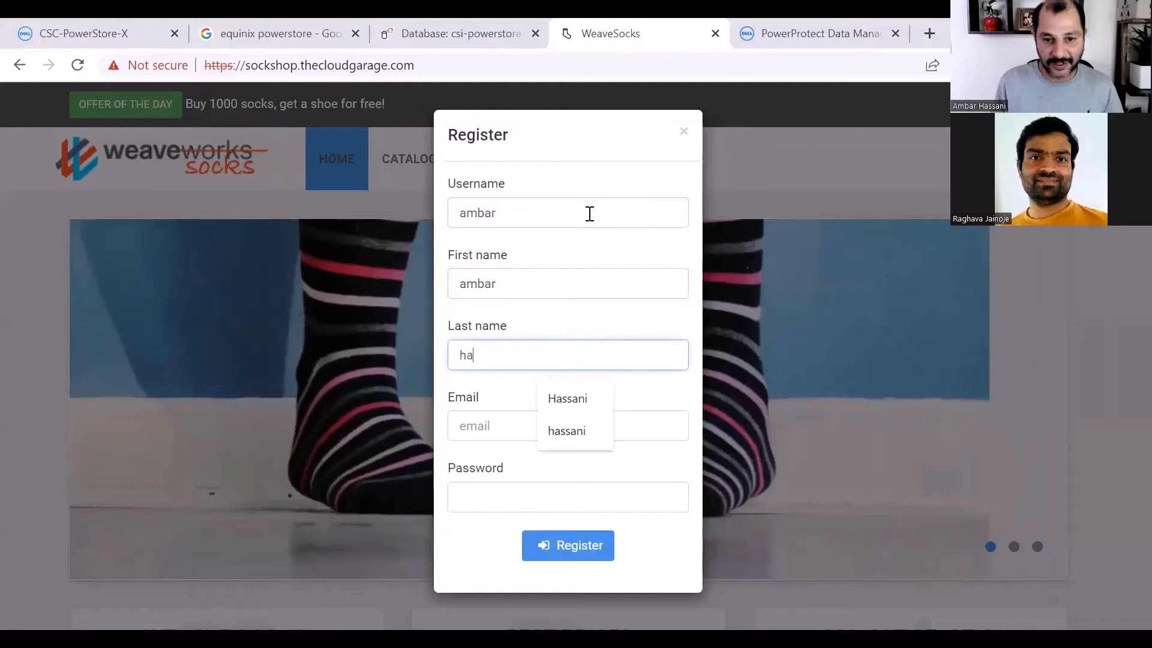
pyautogui.press('Tab')
pyautogui.write('ambar')
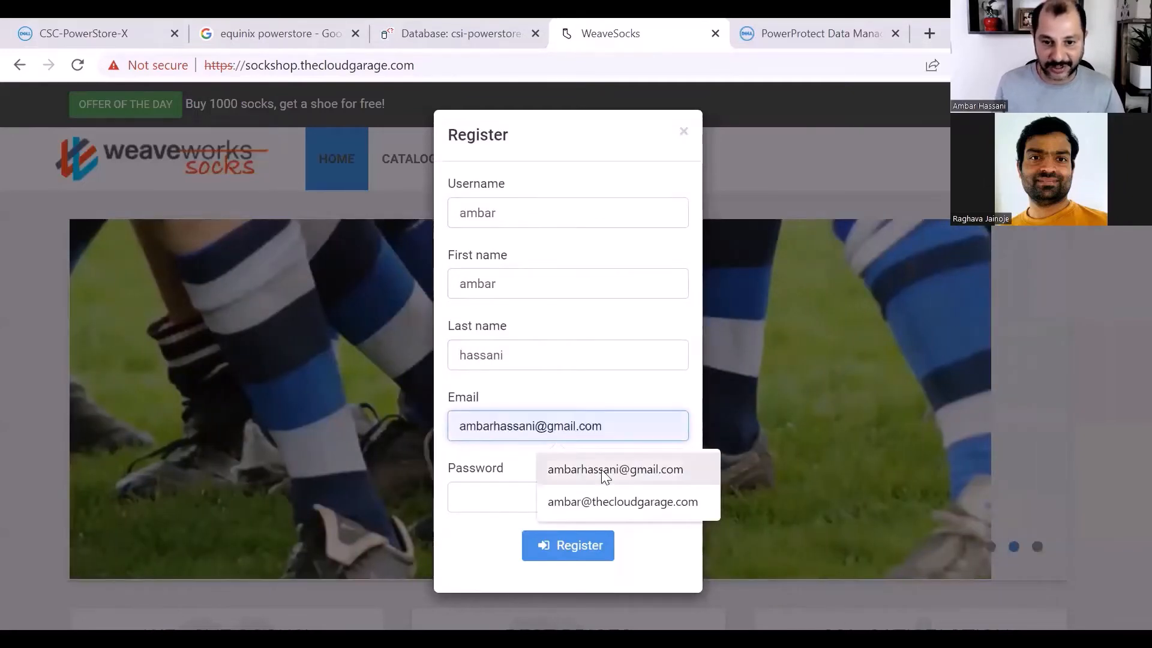
pyautogui.click(617, 504)
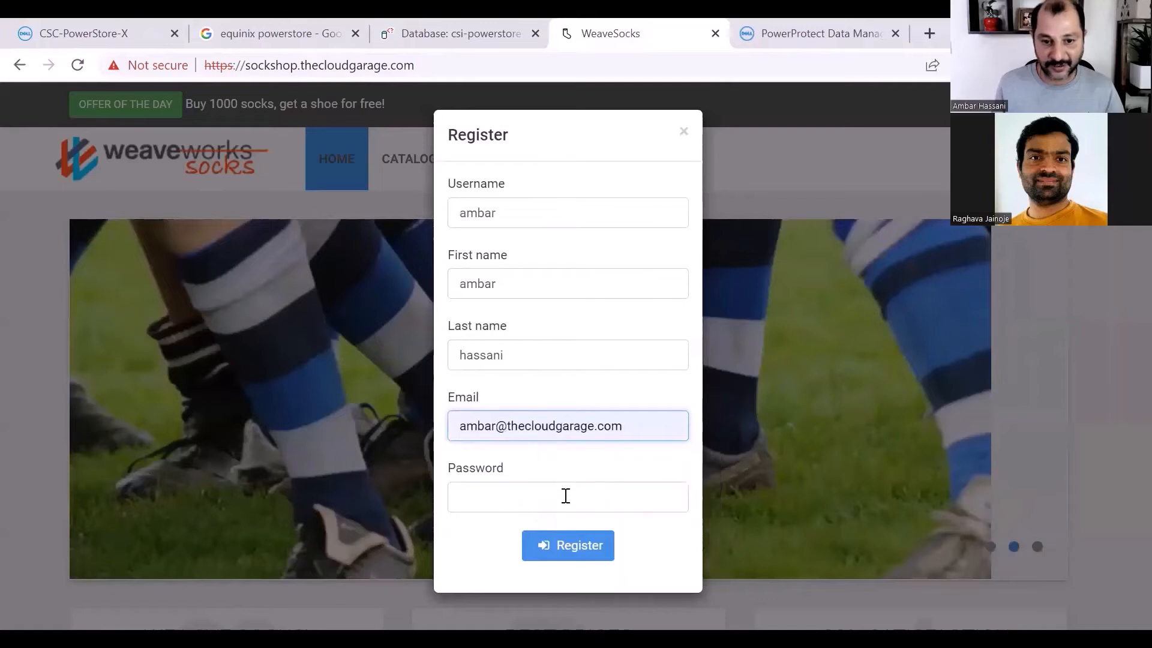
# - Enter the account password and submit the registration
pyautogui.click(565, 500)
pyautogui.write('••••')
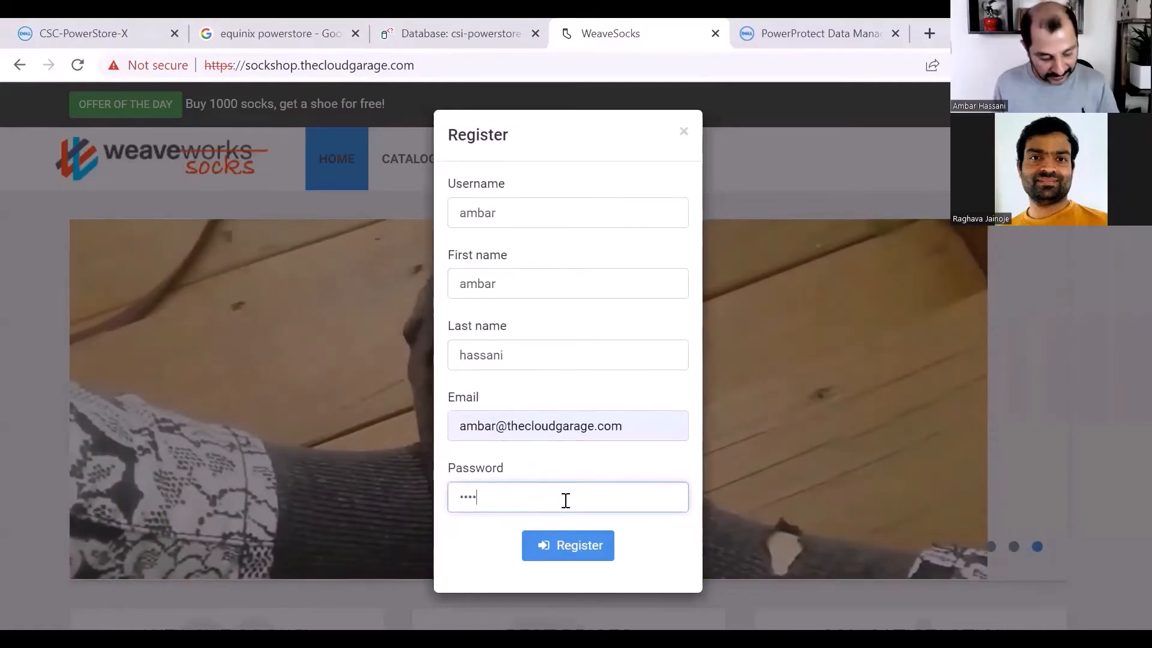
pyautogui.write('•••••')
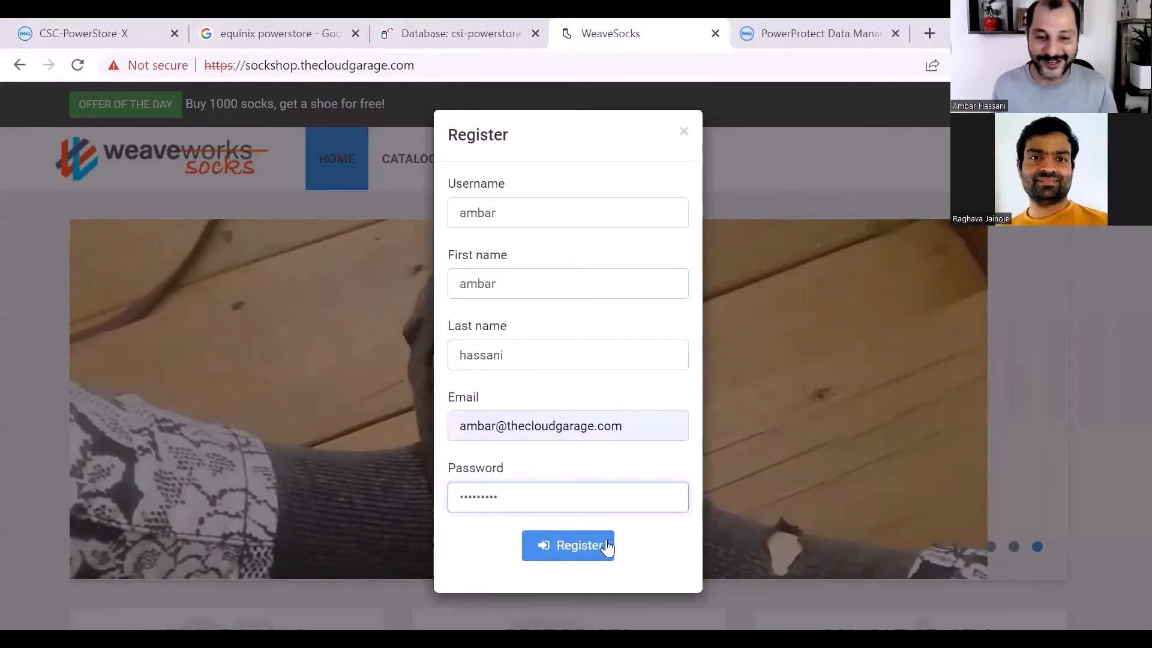
pyautogui.click(565, 559)
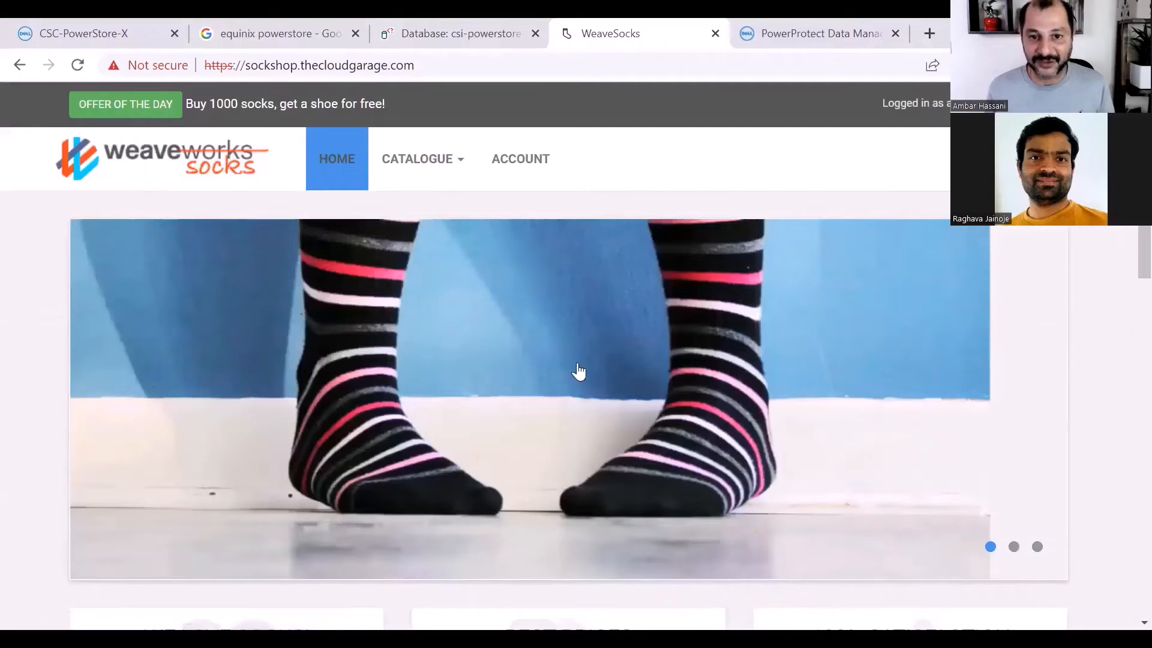
# - Open the catalogue and add the Colourful socks to the cart
pyautogui.moveTo(414, 160)
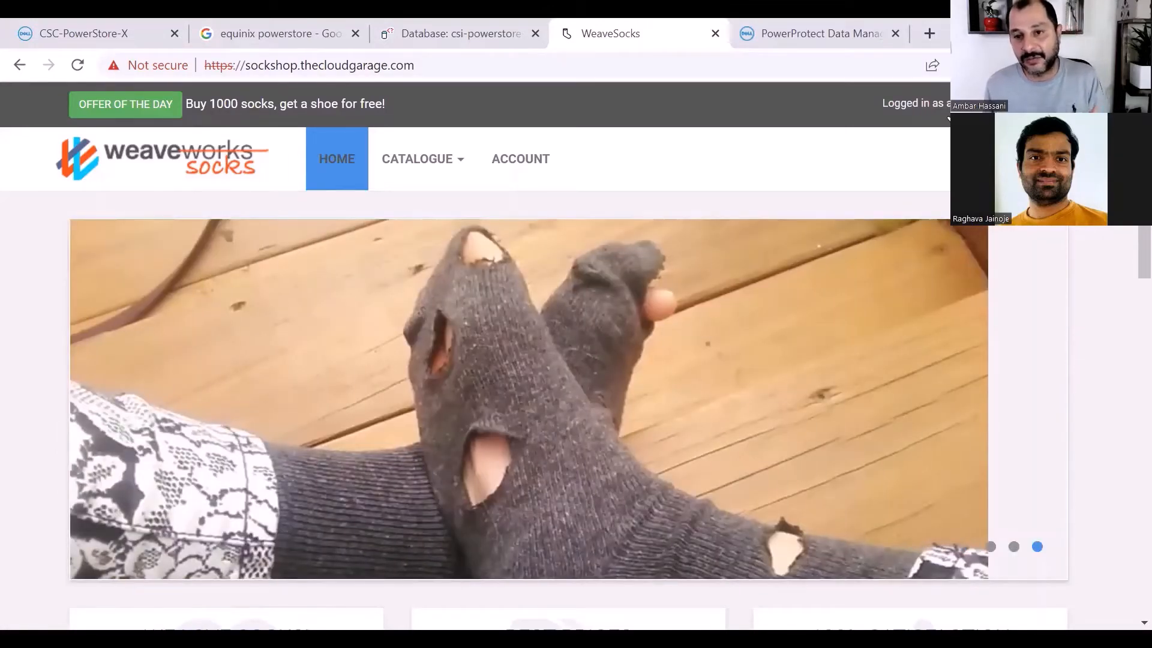
pyautogui.click(412, 163)
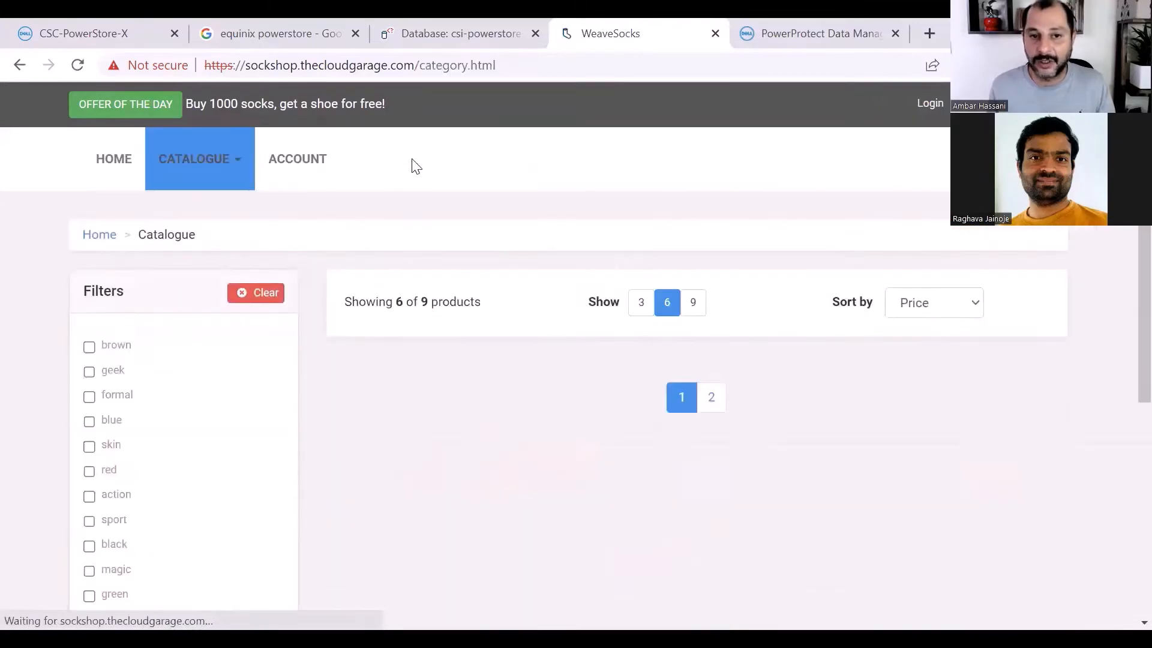
pyautogui.scroll(-5, 611, 455)
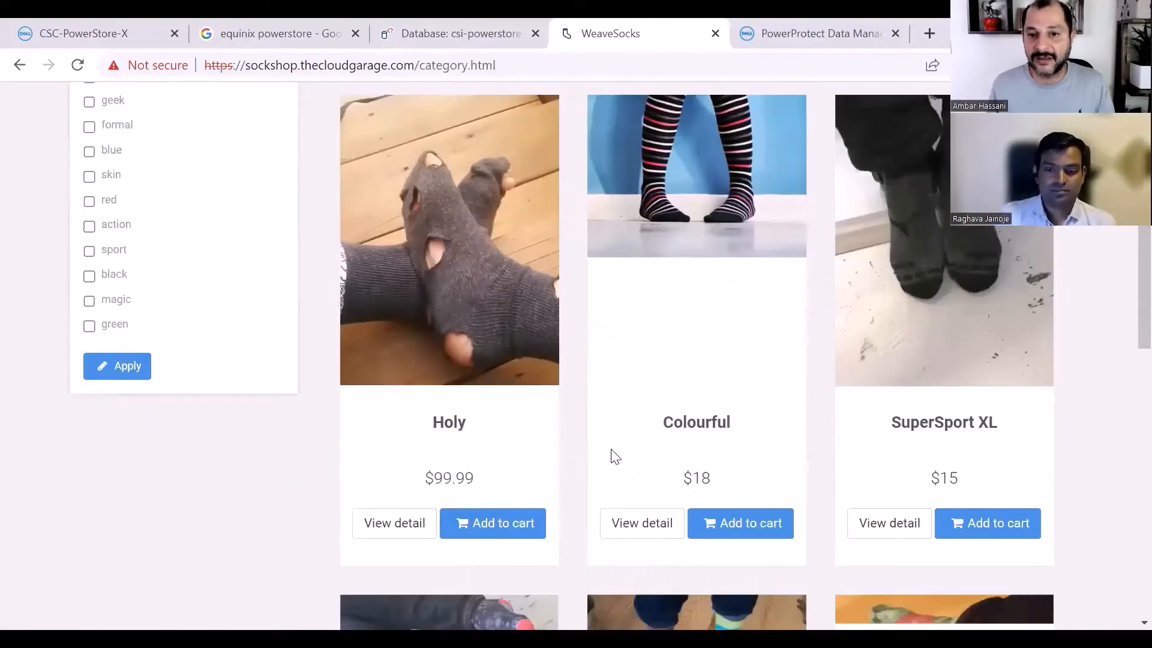
pyautogui.scroll(2, 610, 449)
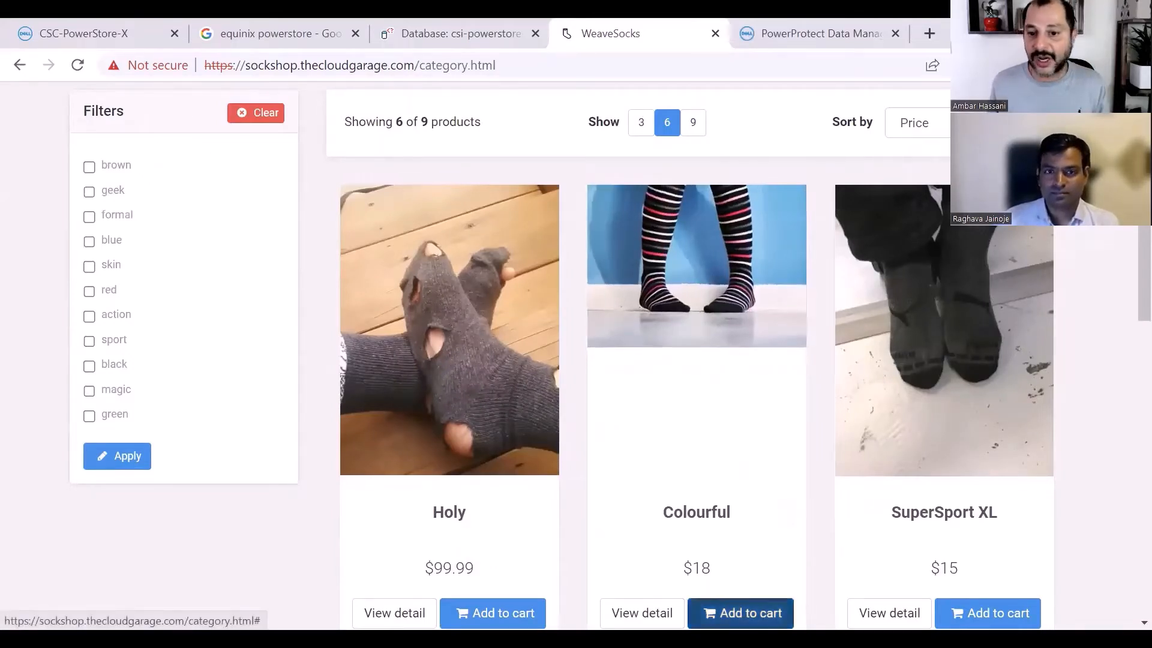
pyautogui.click(740, 613)
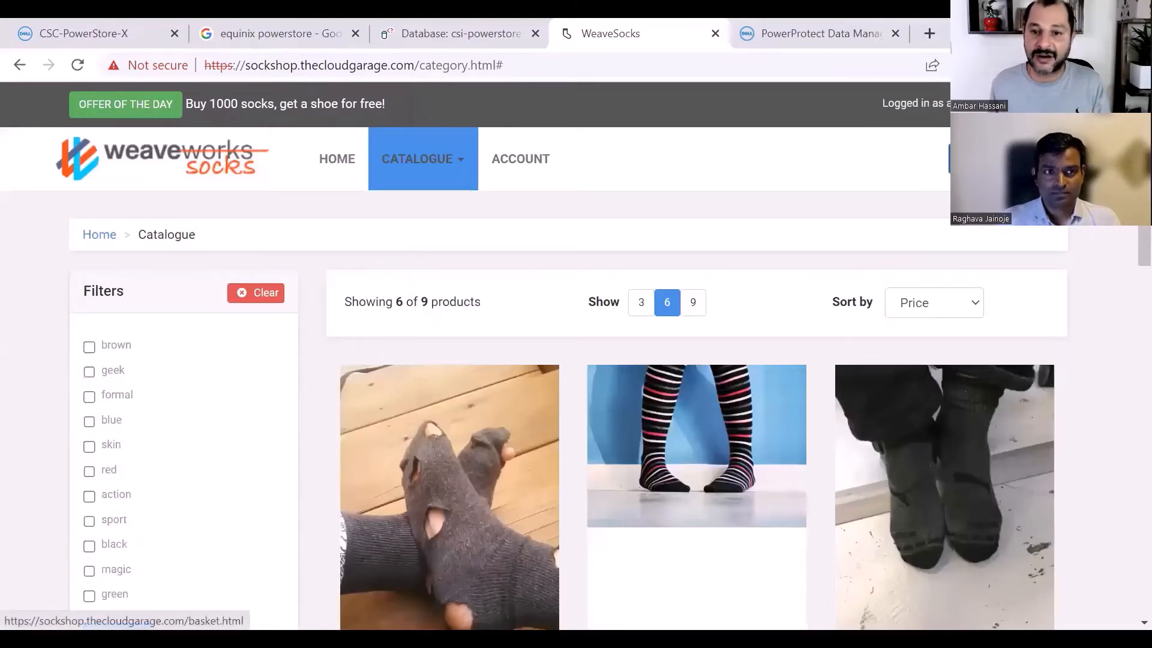
# - Open the cart and start changing the shipping address
pyautogui.click(1008, 159)
pyautogui.scroll(-5, 822, 420)
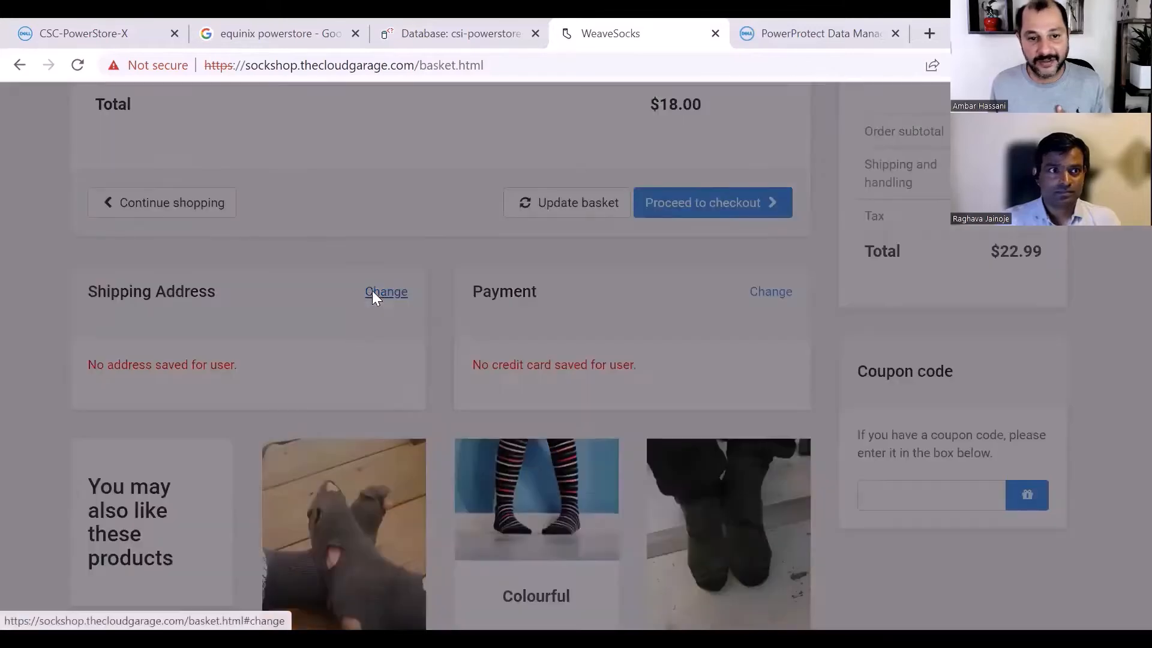
pyautogui.click(373, 292)
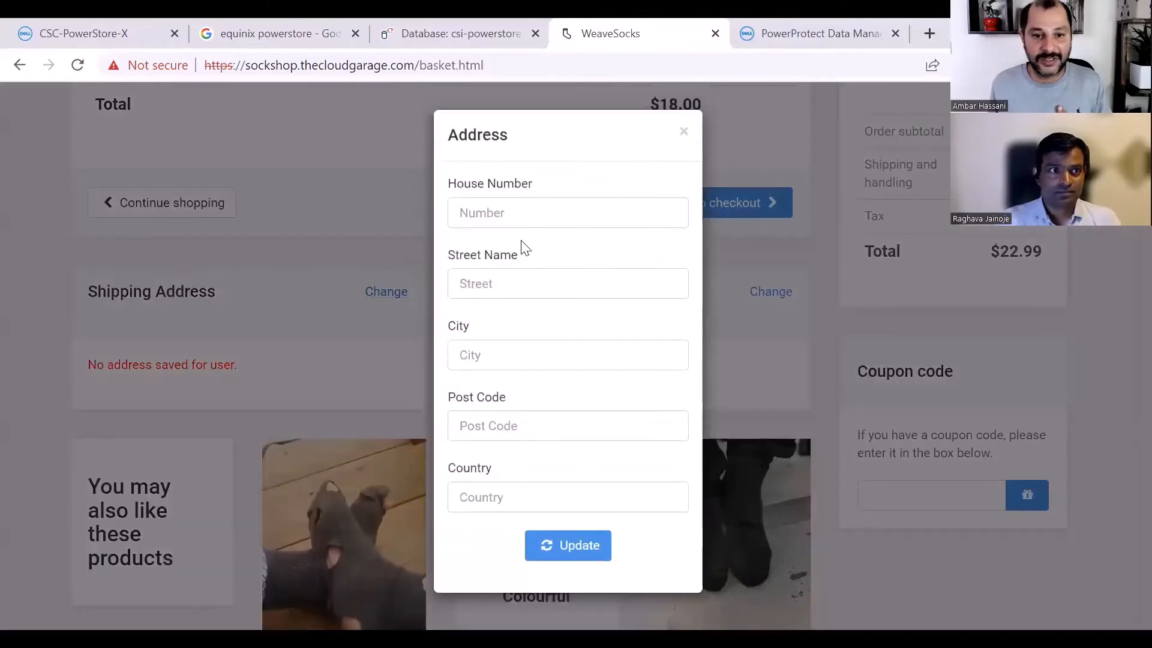
# - Save the shipping address as house number 111, street abc, city abc, post code 11111 and country ANZ
pyautogui.click(518, 210)
pyautogui.write('111')
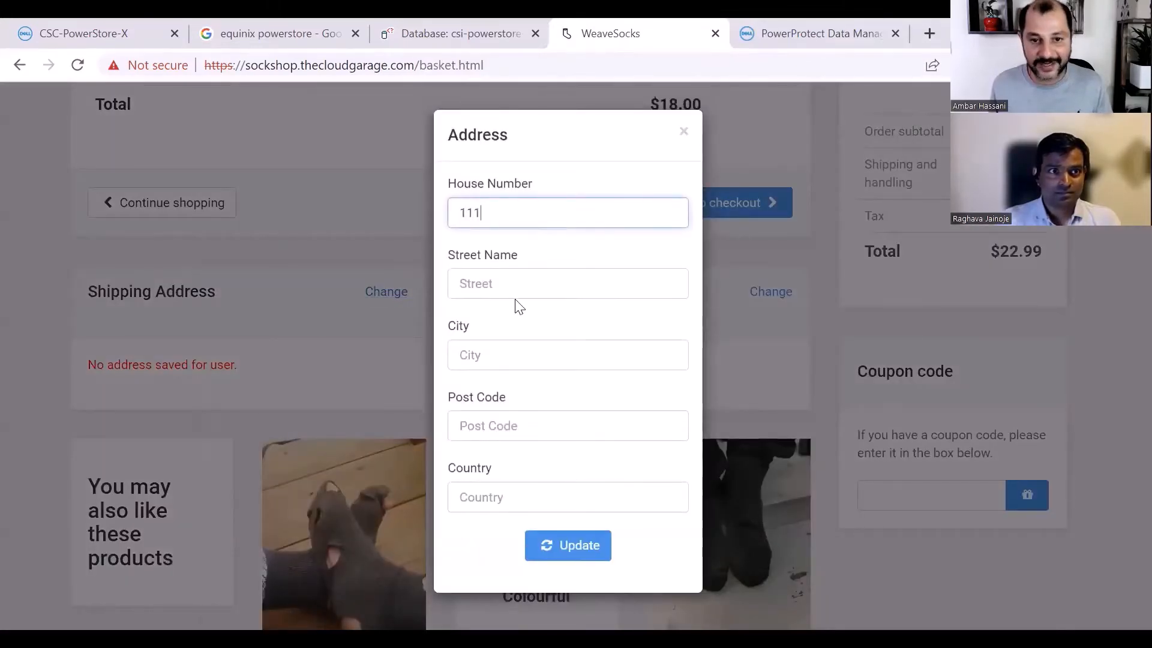
pyautogui.click(510, 283)
pyautogui.write('abc')
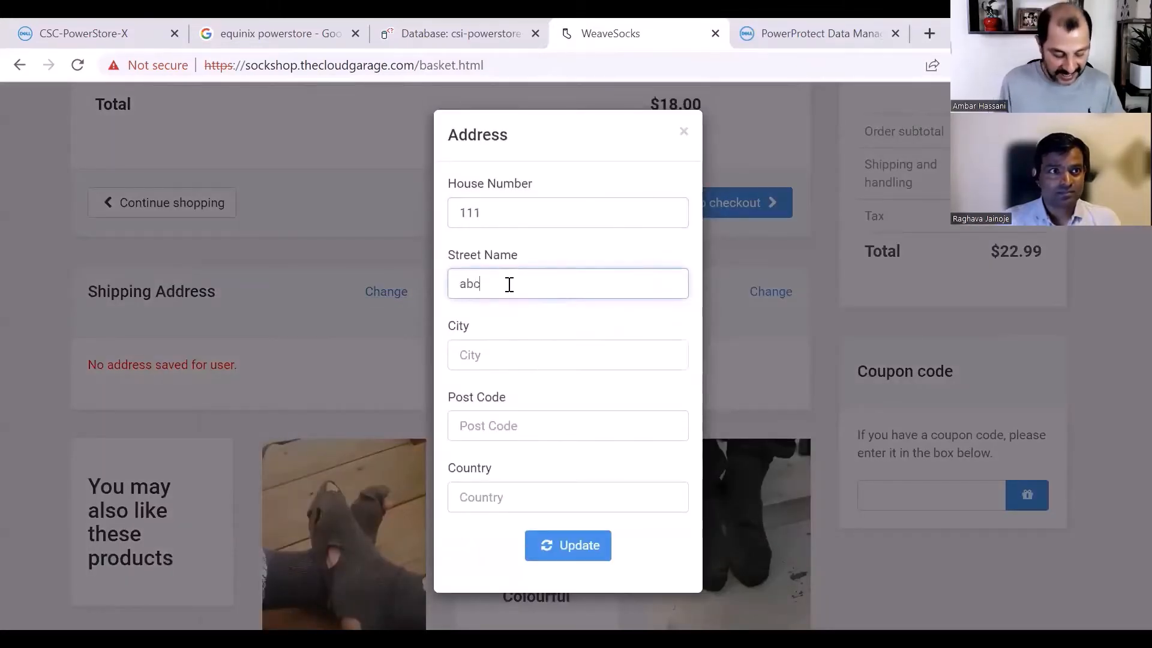
pyautogui.press('Tab')
pyautogui.write('abc')
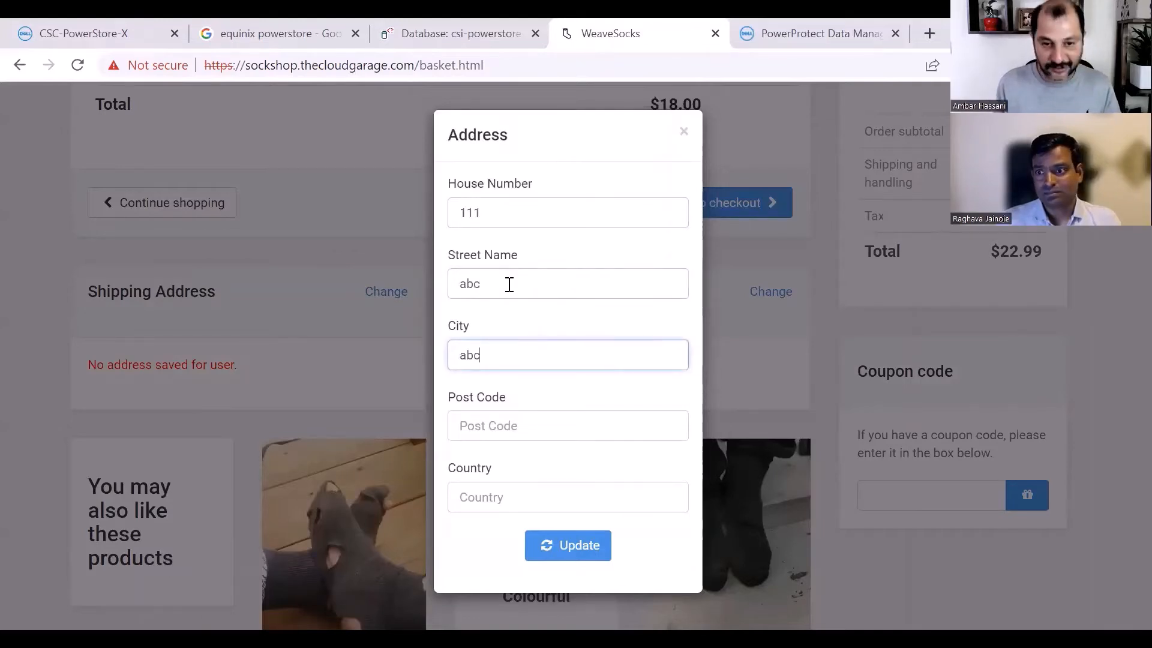
pyautogui.press('Tab')
pyautogui.write('1111')
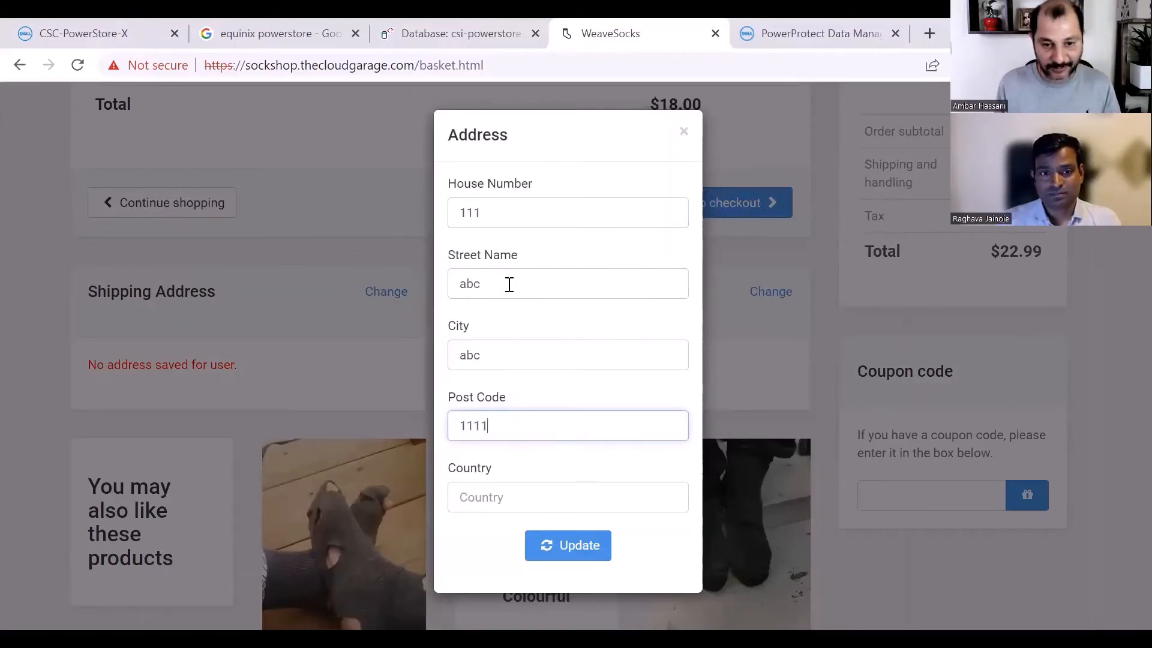
pyautogui.press('Tab')
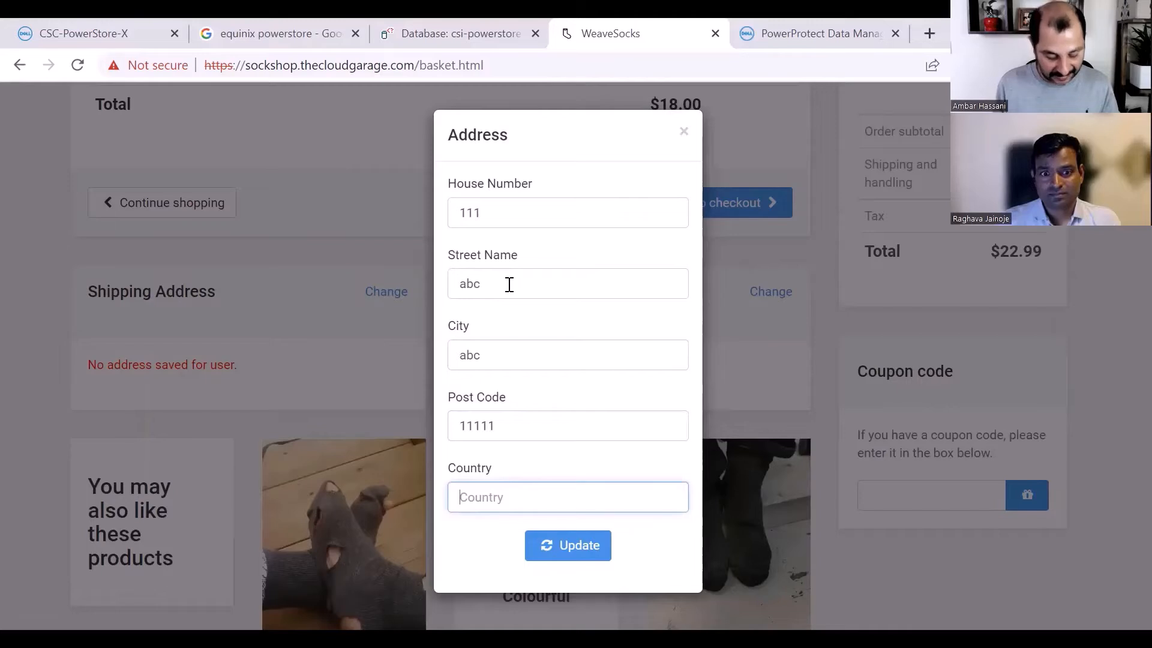
pyautogui.write('ANZ')
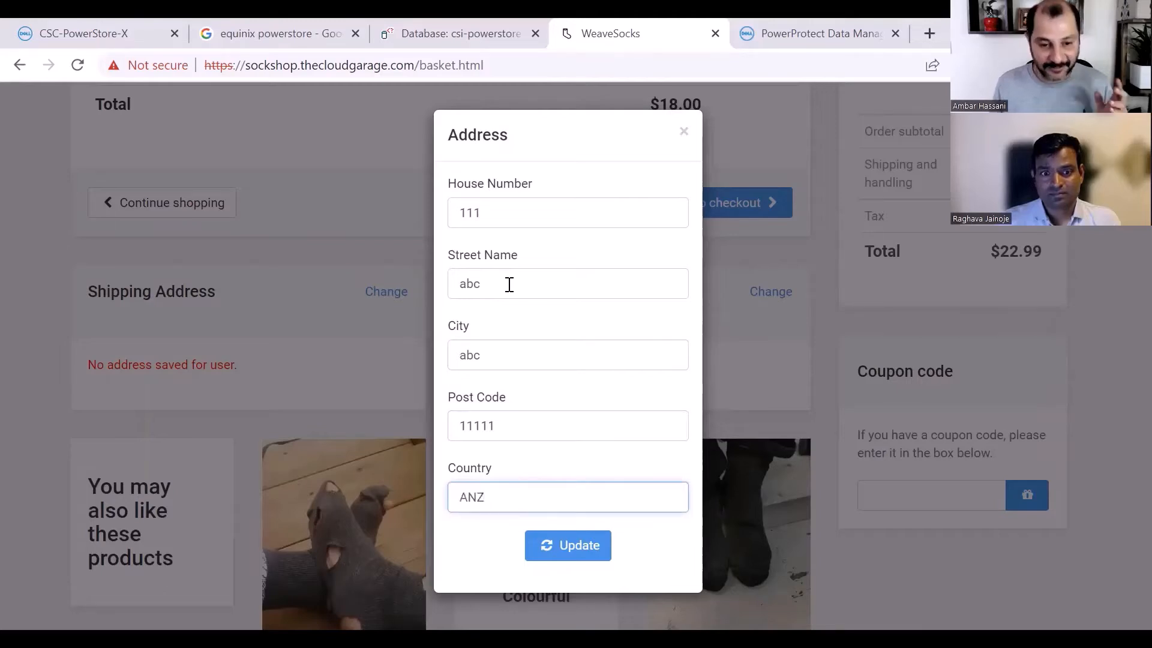
pyautogui.click(575, 546)
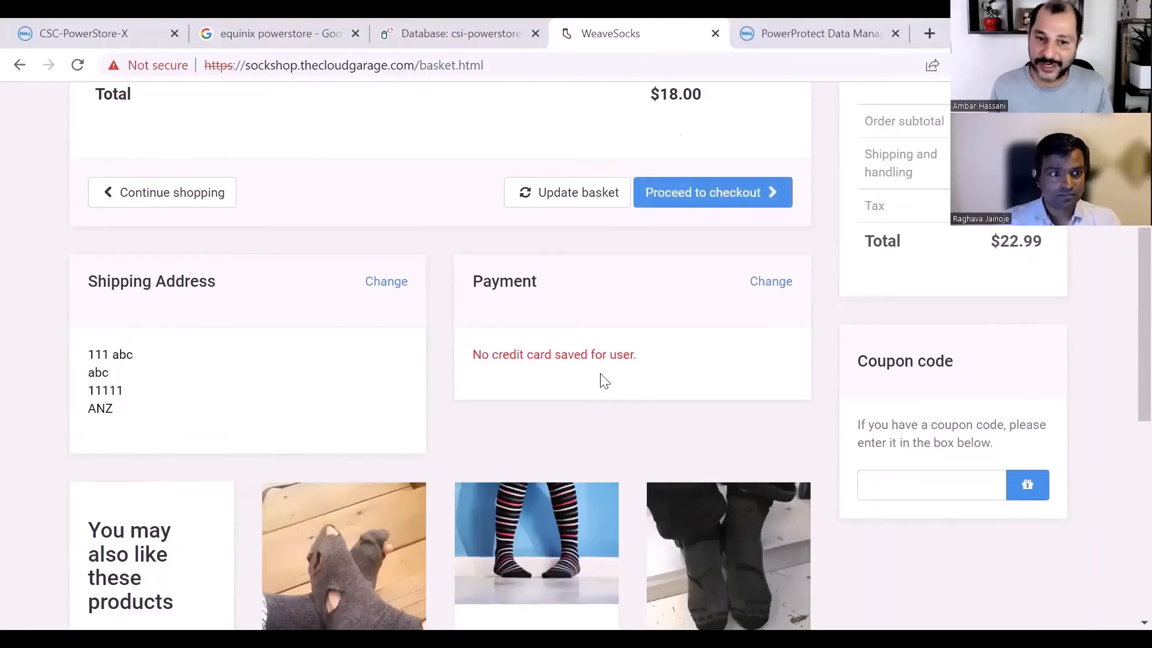
# - Add a payment card by entering the card number, expiry date and CCV, and save it
pyautogui.click(772, 283)
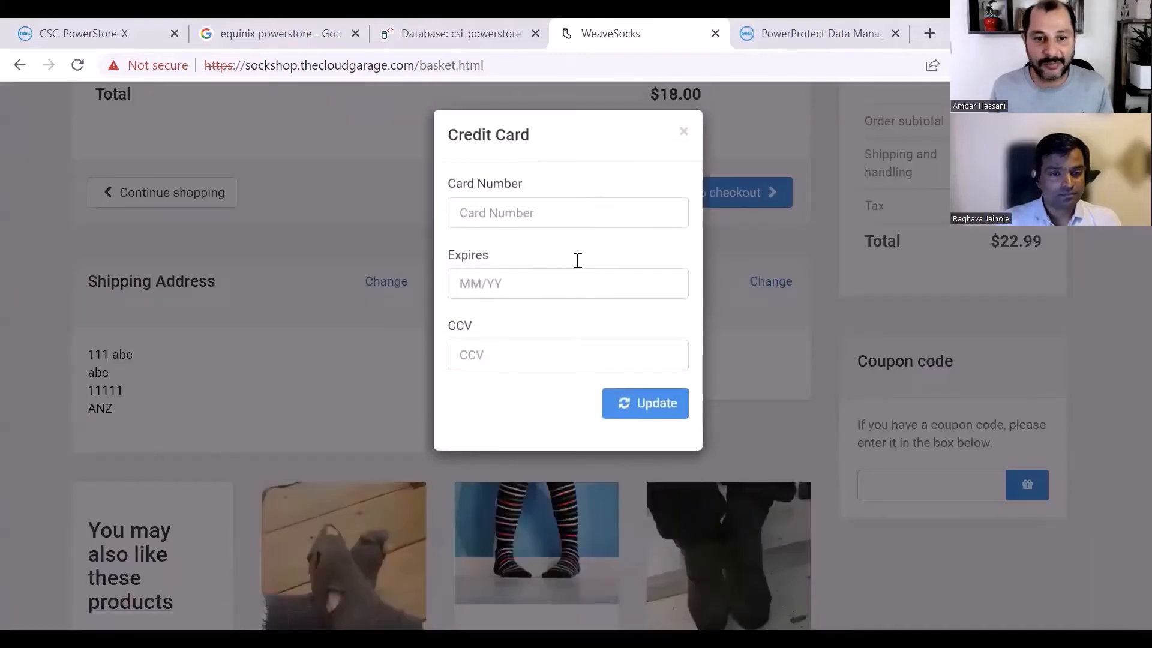
pyautogui.click(558, 222)
pyautogui.write('1111')
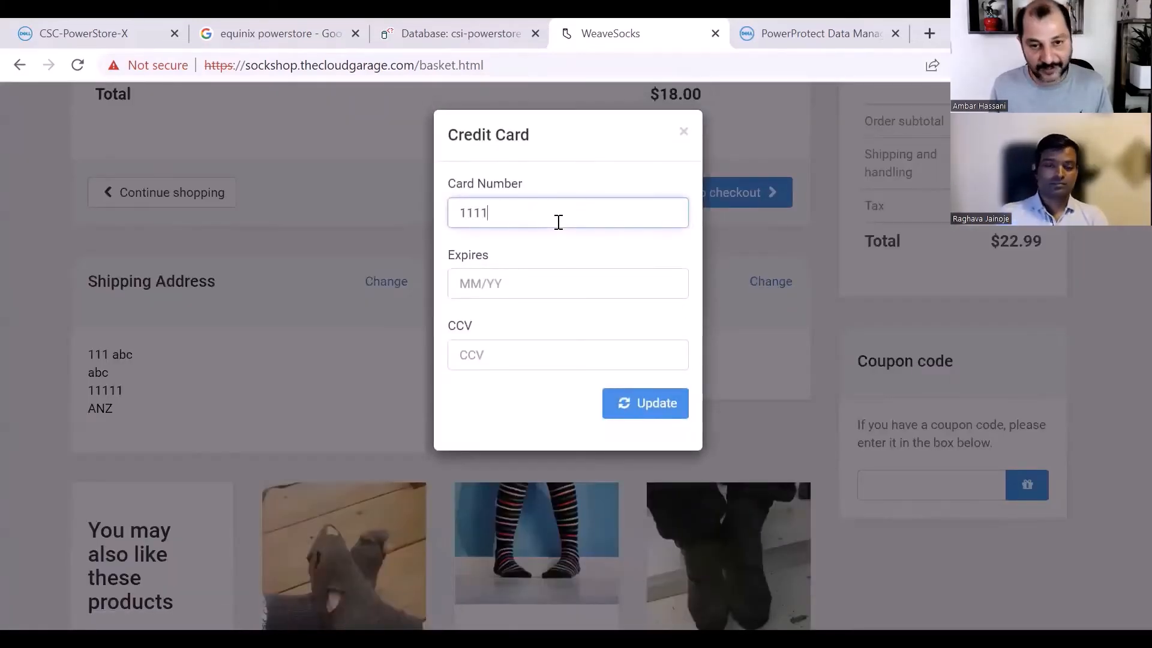
pyautogui.write('111111111111')
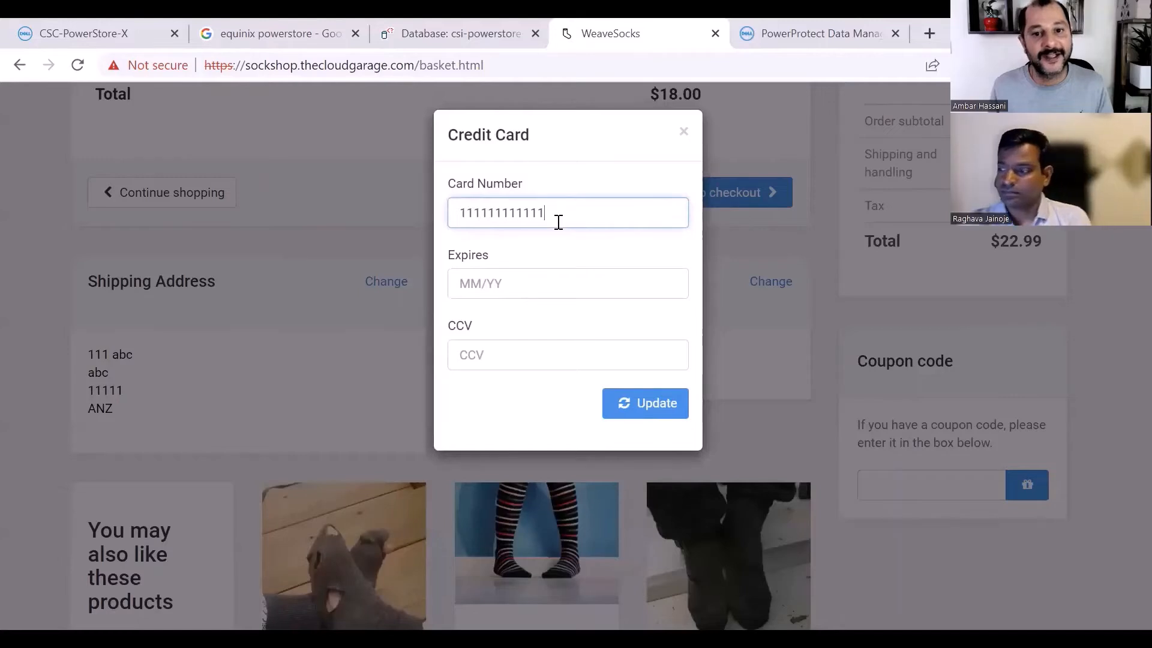
pyautogui.click(575, 286)
pyautogui.write('11')
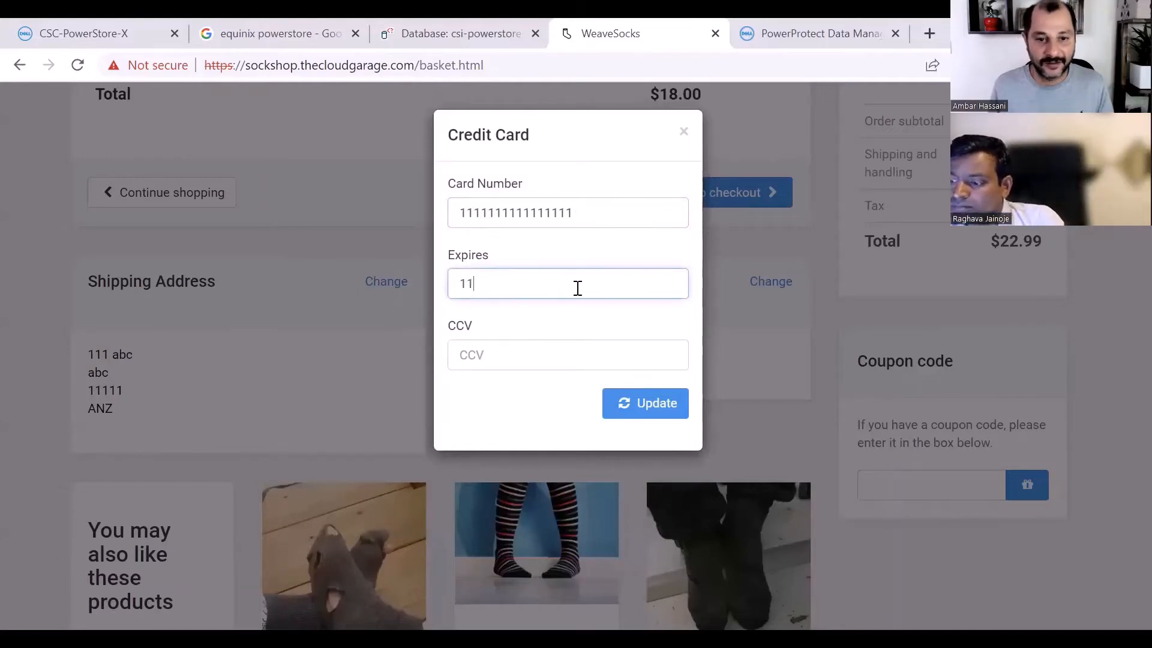
pyautogui.write('/25')
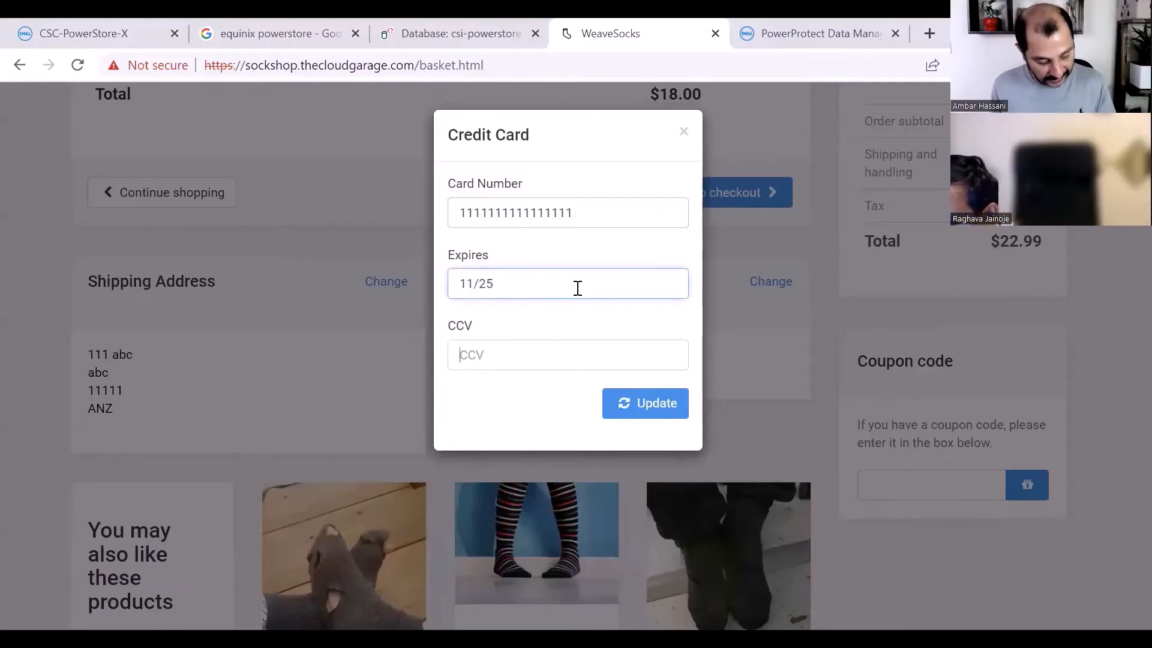
pyautogui.press('Tab')
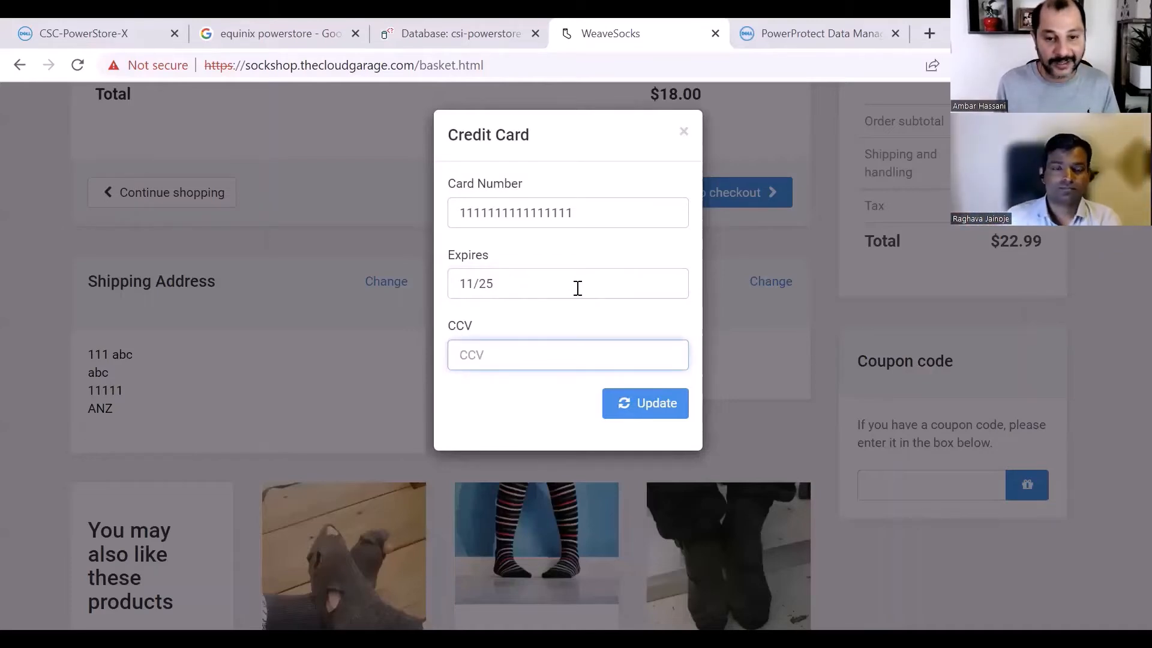
pyautogui.write('123')
pyautogui.click(640, 403)
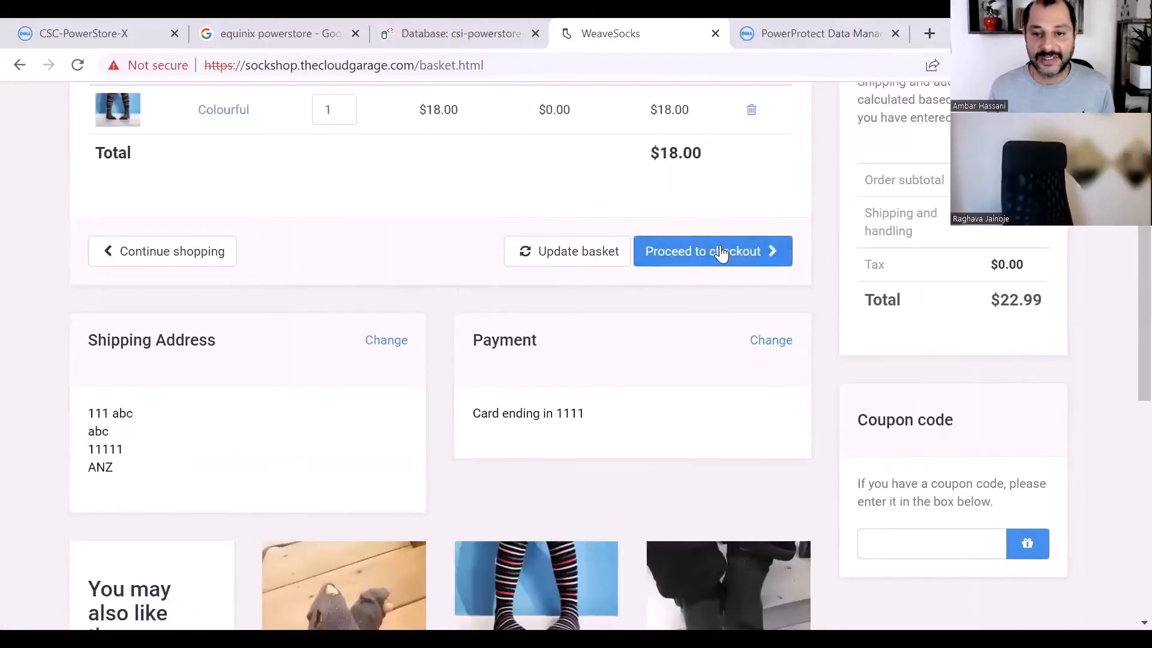
# - Proceed to checkout to place the order and open the new order's details from My orders
pyautogui.click(720, 254)
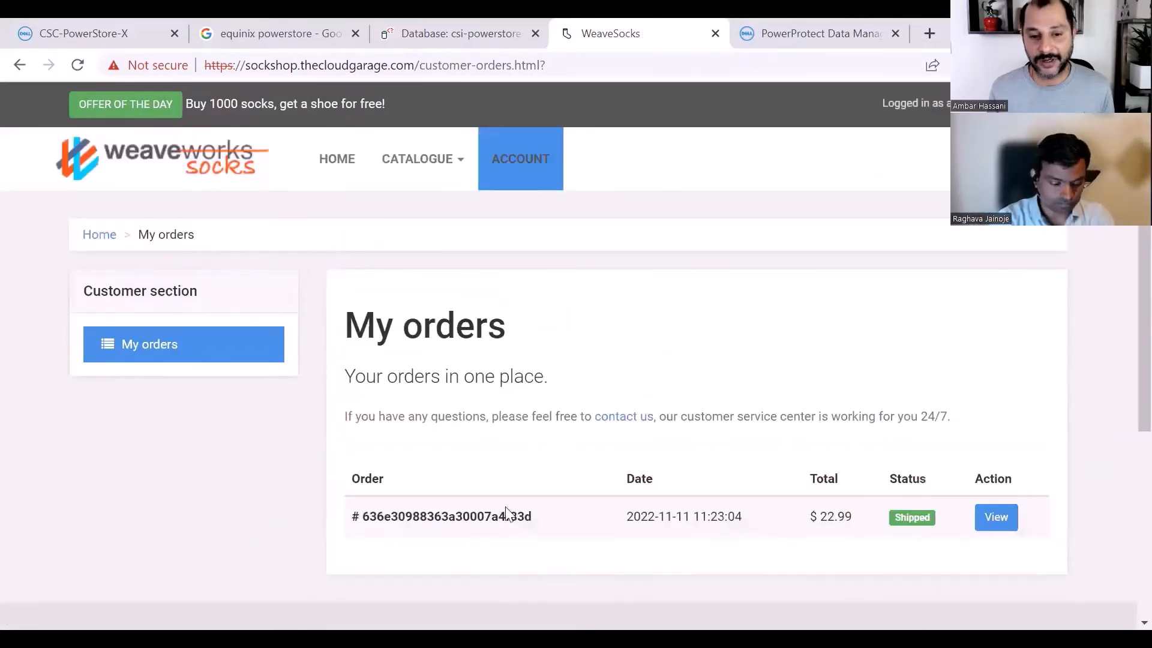
pyautogui.moveTo(527, 514); pyautogui.dragTo(366, 527)
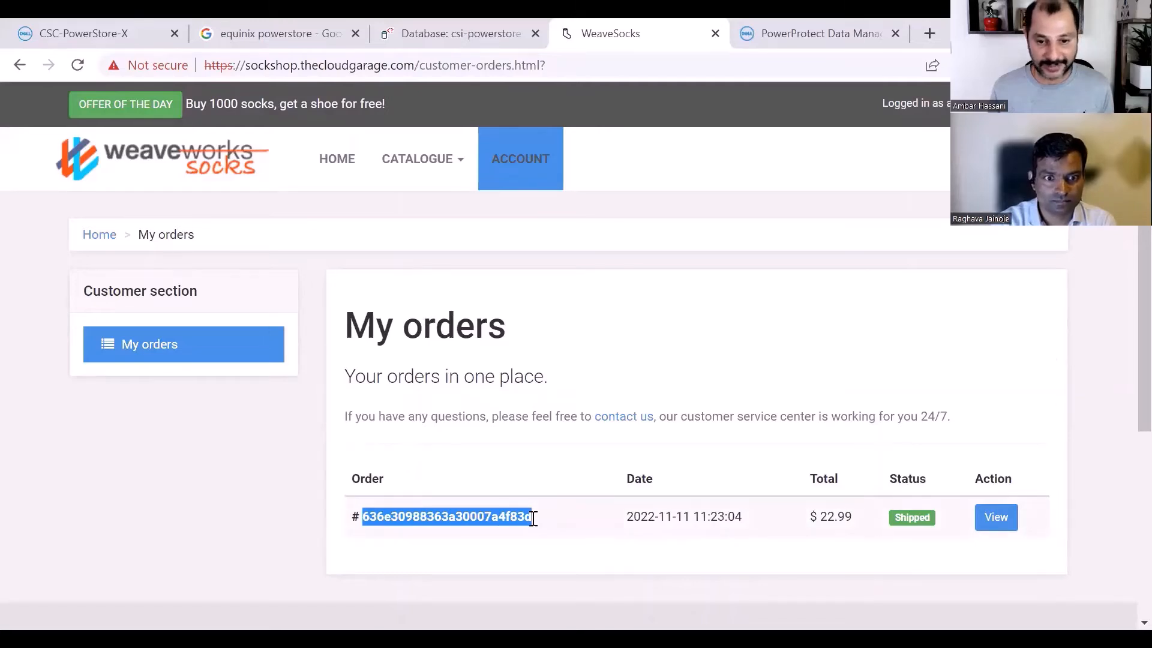
pyautogui.click(987, 523)
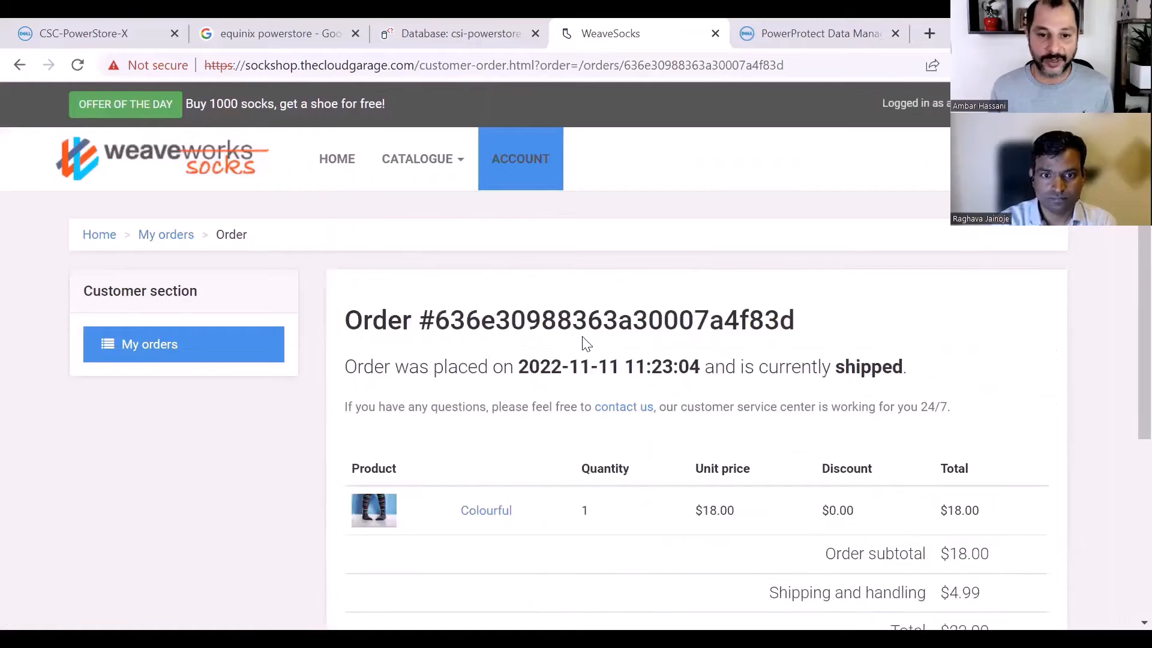
# - Highlight the order number on the order page and return to the shop's home page
pyautogui.moveTo(418, 318); pyautogui.dragTo(831, 327)
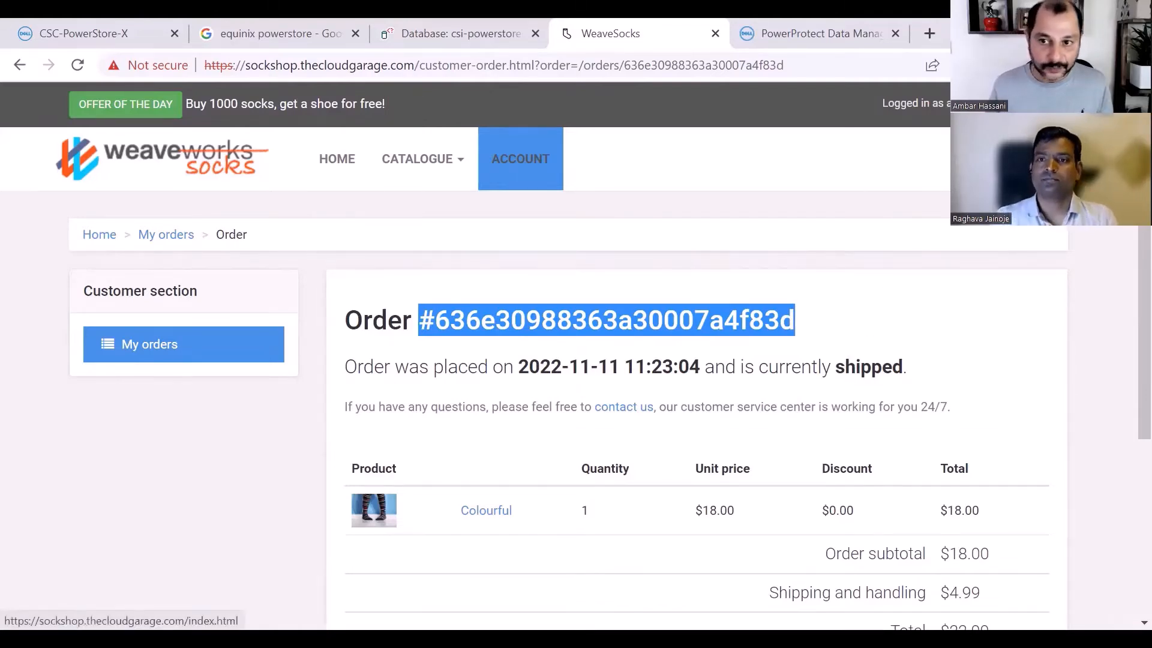
pyautogui.click(162, 158)
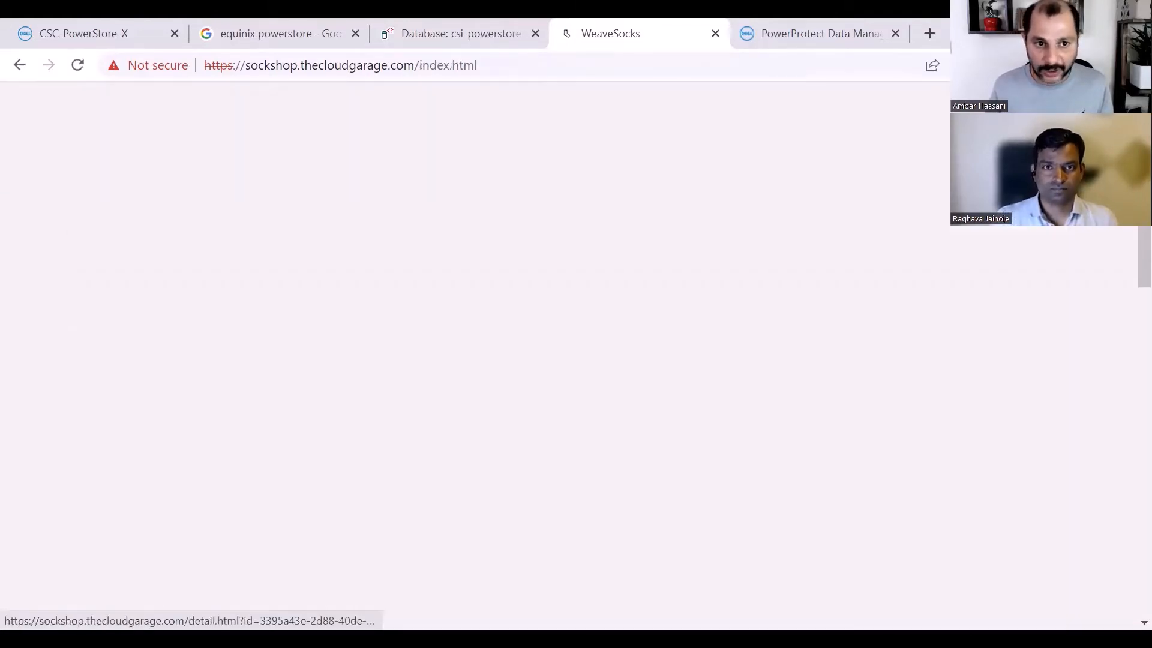
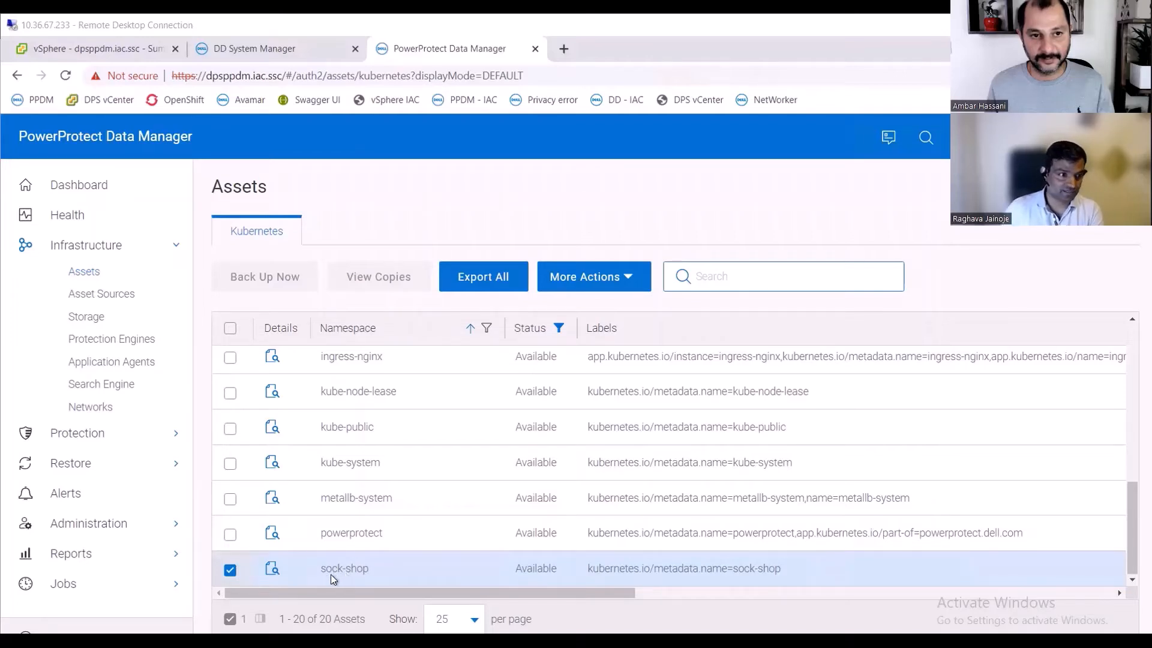
# - Start a new Kubernetes protection policy named TEST-EKS with the Crash Consistent purpose
pyautogui.click(113, 441)
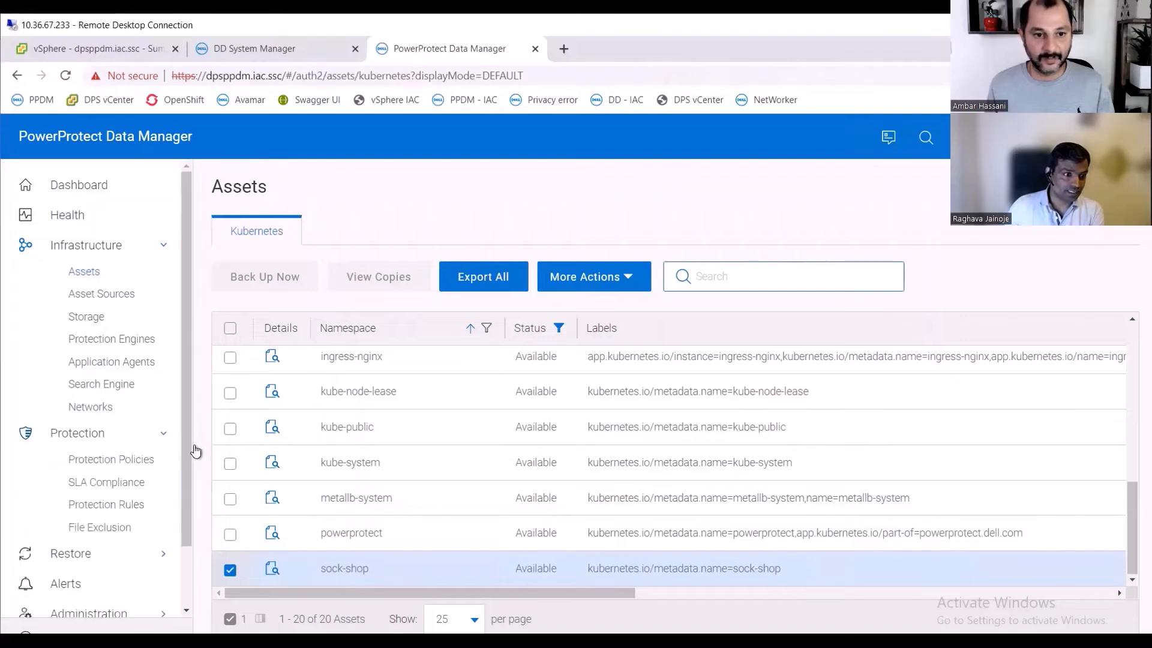
pyautogui.click(131, 466)
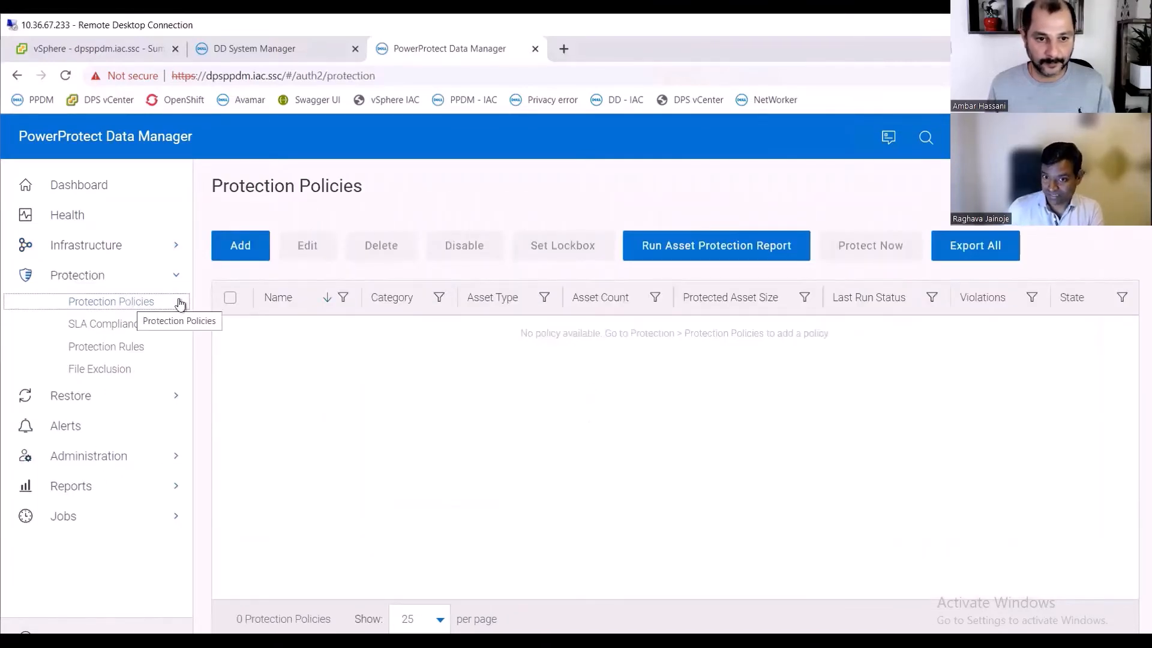
pyautogui.click(245, 252)
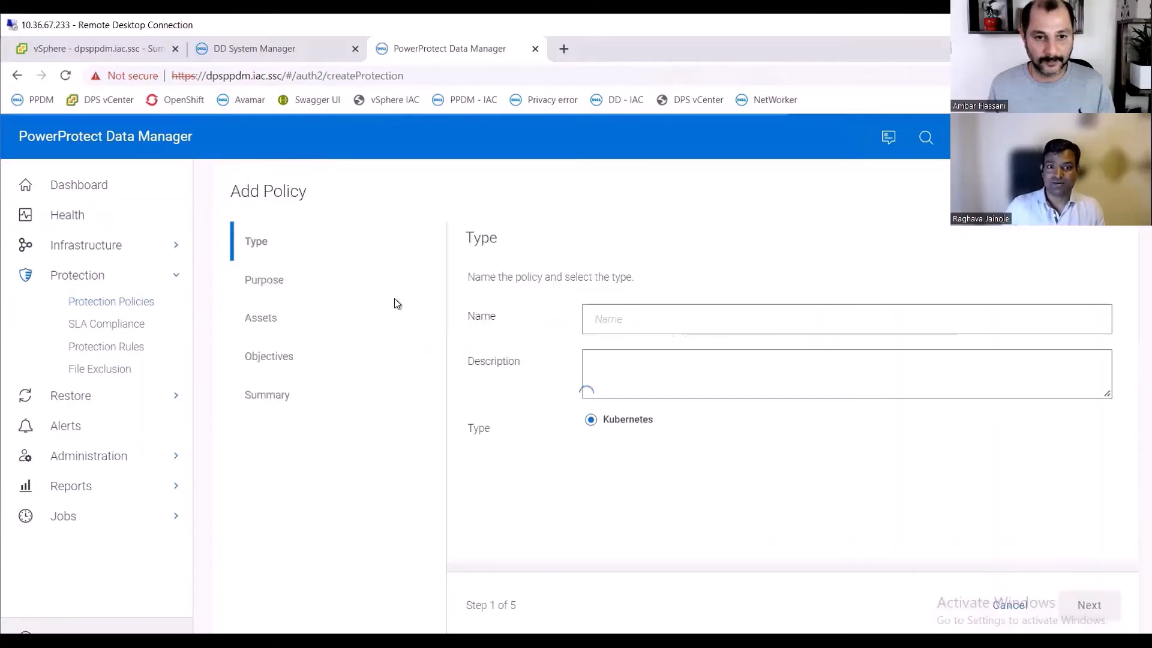
pyautogui.click(626, 311)
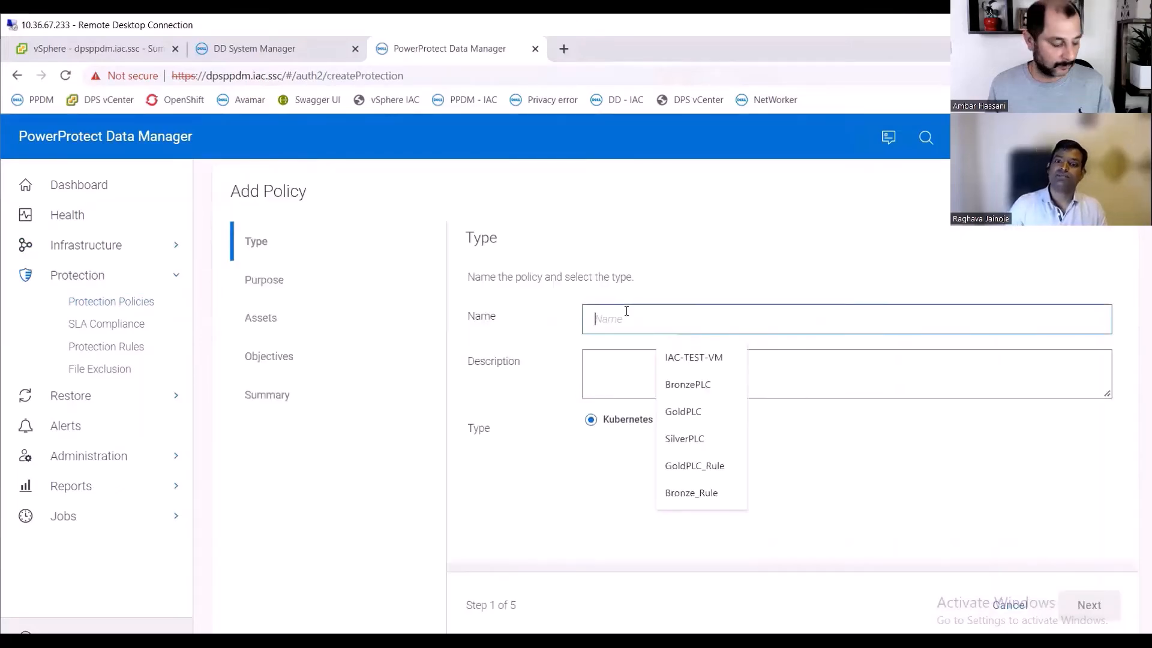
pyautogui.write('TEST')
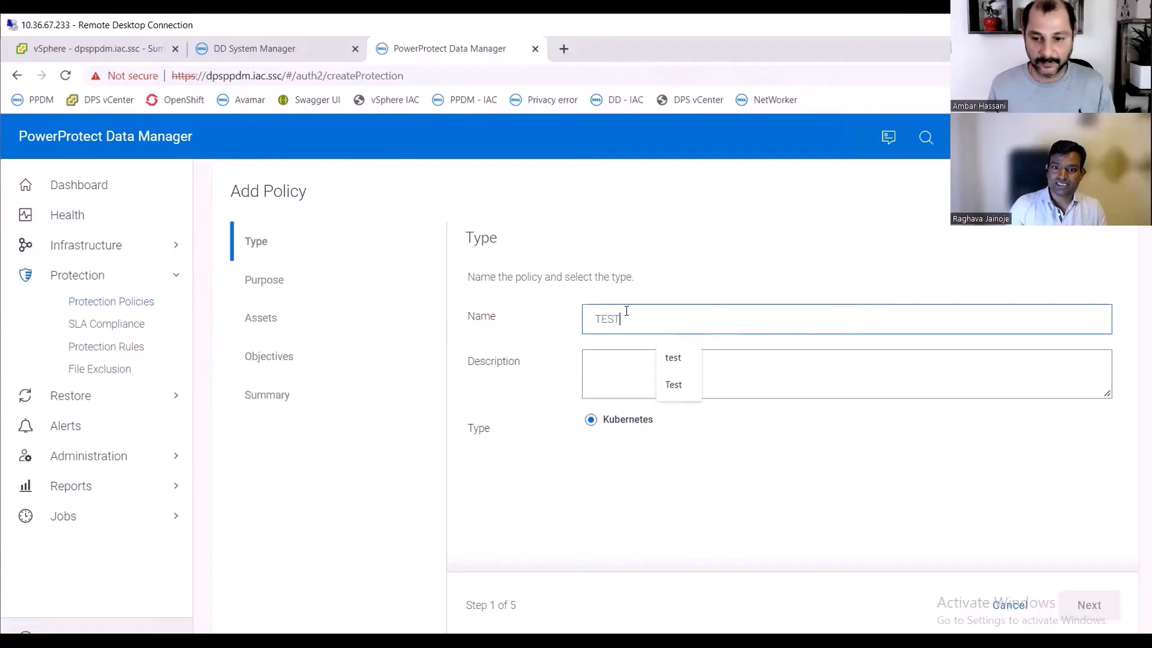
pyautogui.write('-EKS')
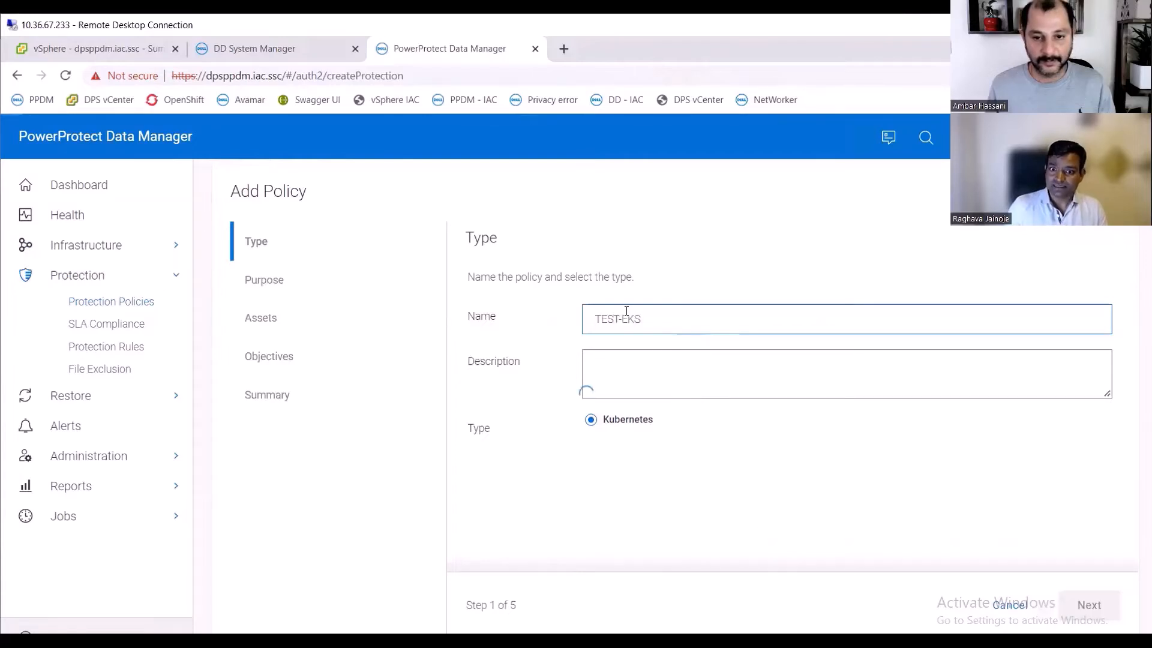
pyautogui.click(894, 368)
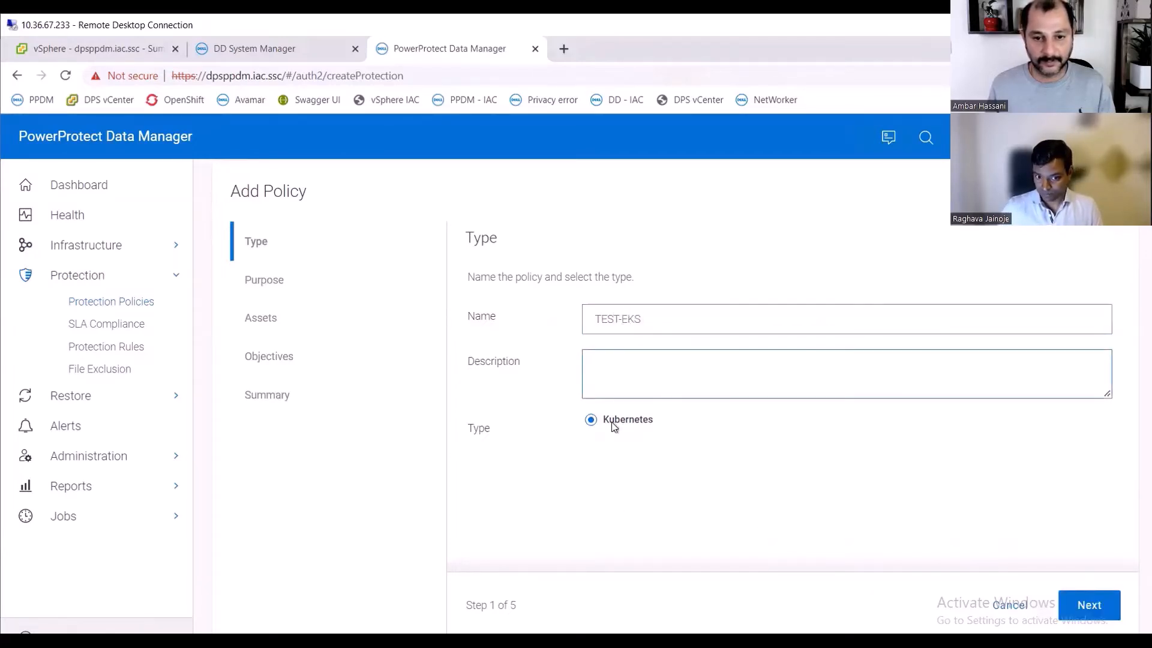
pyautogui.click(1098, 607)
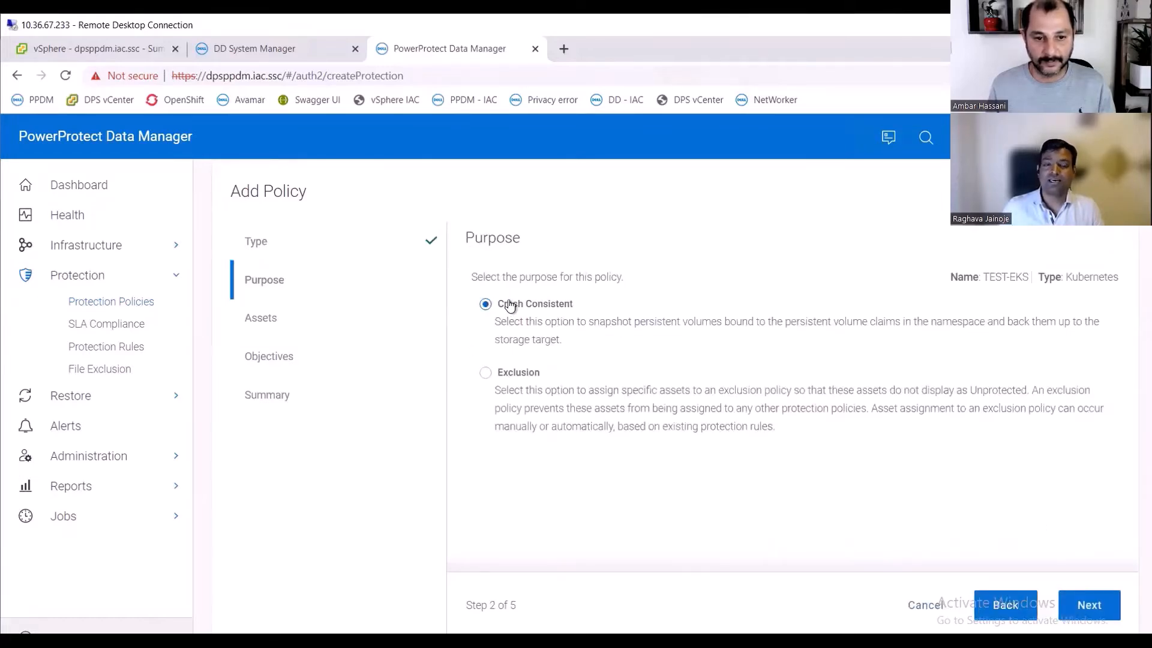
pyautogui.click(1093, 607)
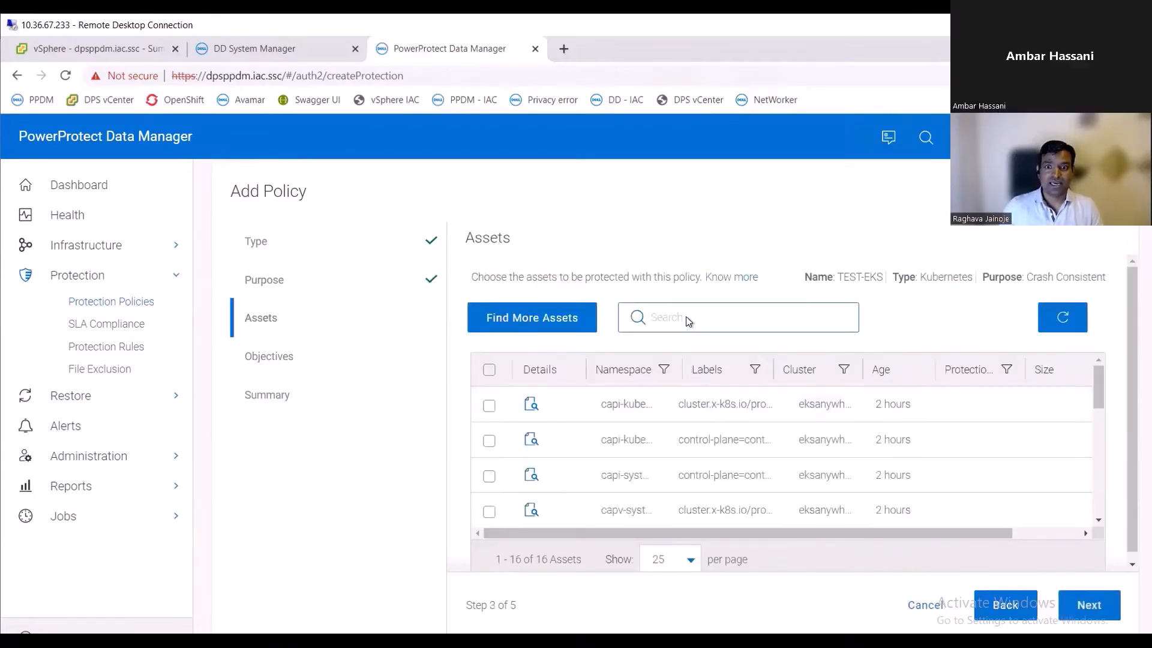
# - Select the sock-shop namespace as the asset to protect in the policy
pyautogui.scroll(-6, 648, 433)
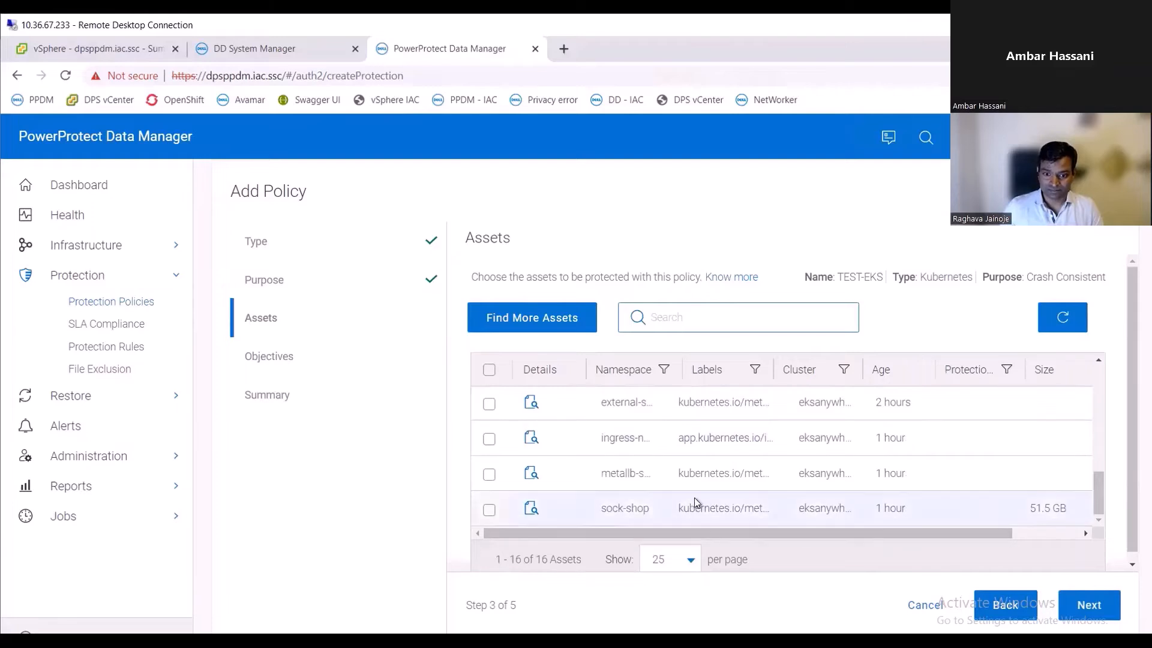
pyautogui.click(487, 512)
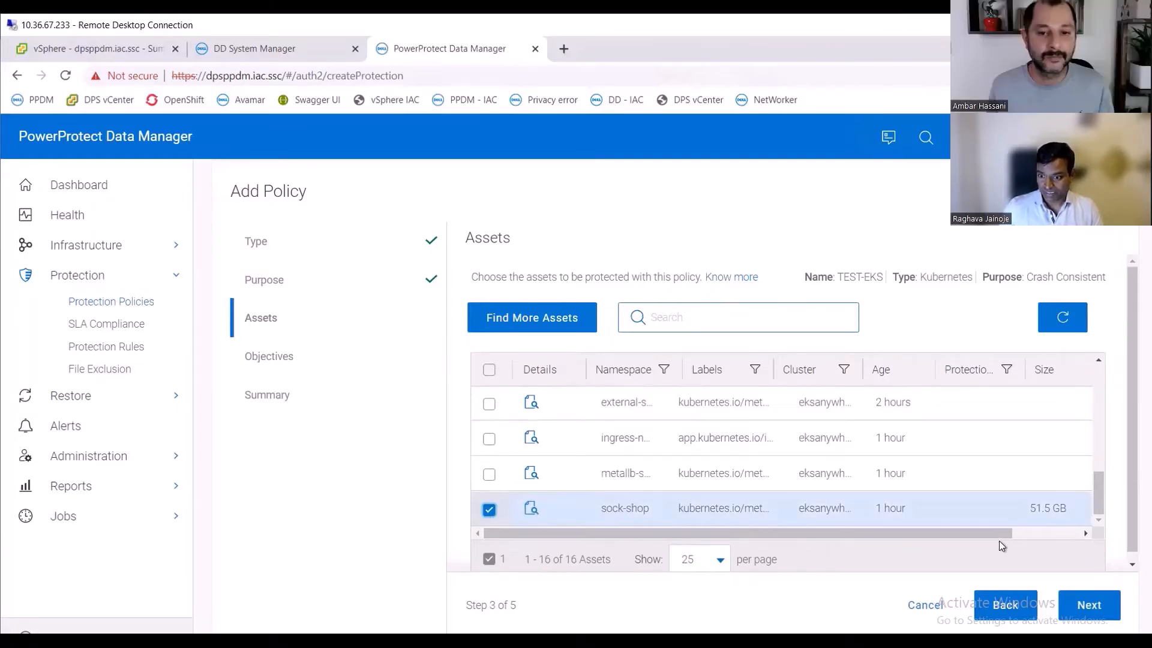
pyautogui.moveTo(995, 533); pyautogui.dragTo(1101, 533)
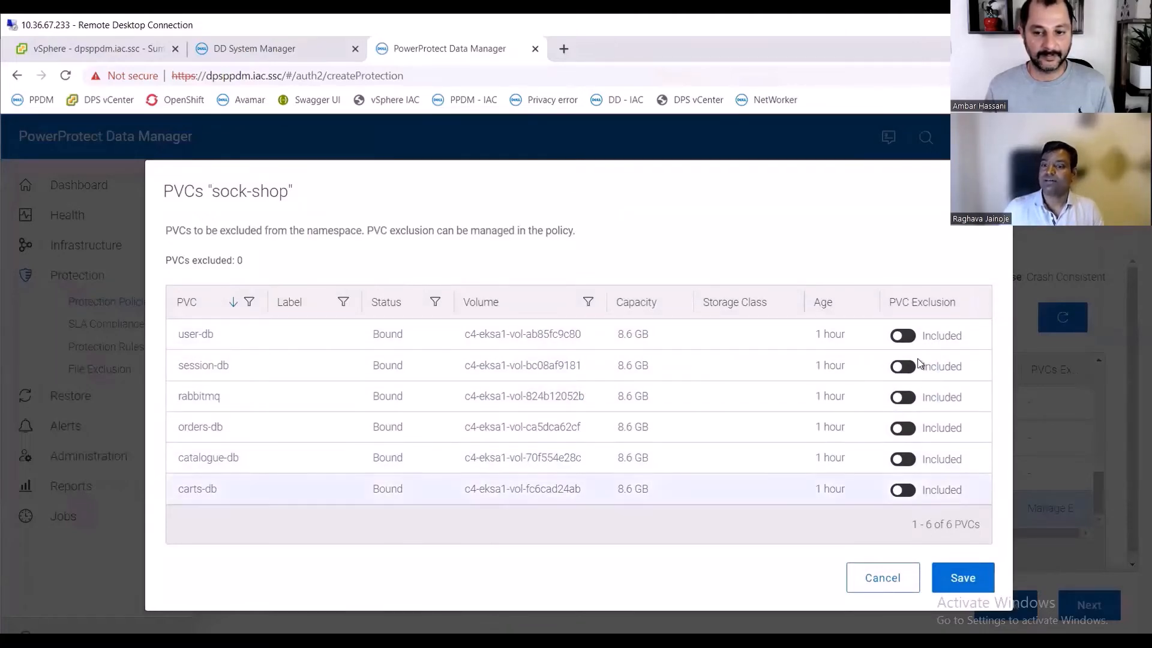
# - Try excluding sock-shop's user-db PVC, revert it to included, and save the PVC exclusions
pyautogui.click(898, 338)
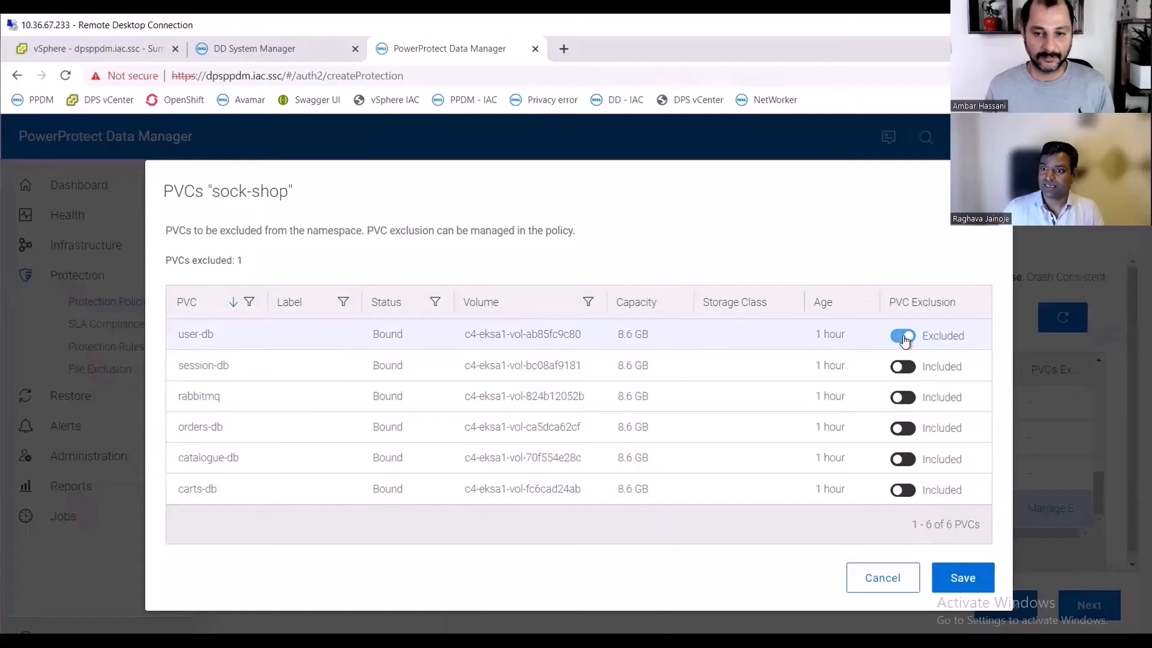
pyautogui.click(919, 338)
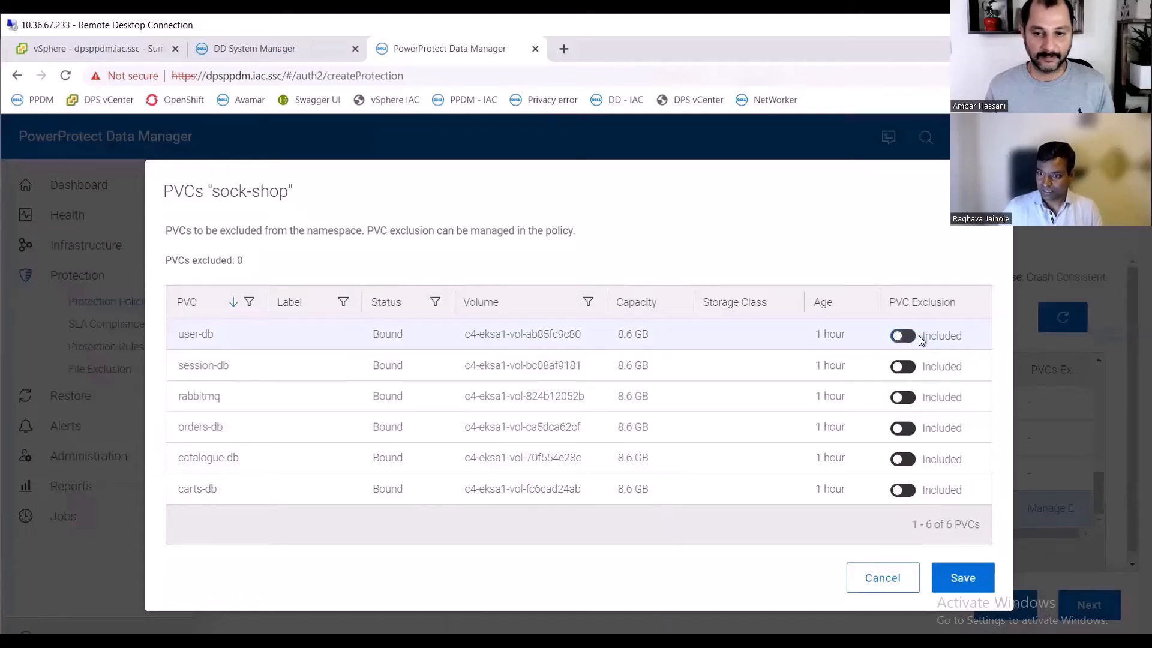
pyautogui.click(961, 579)
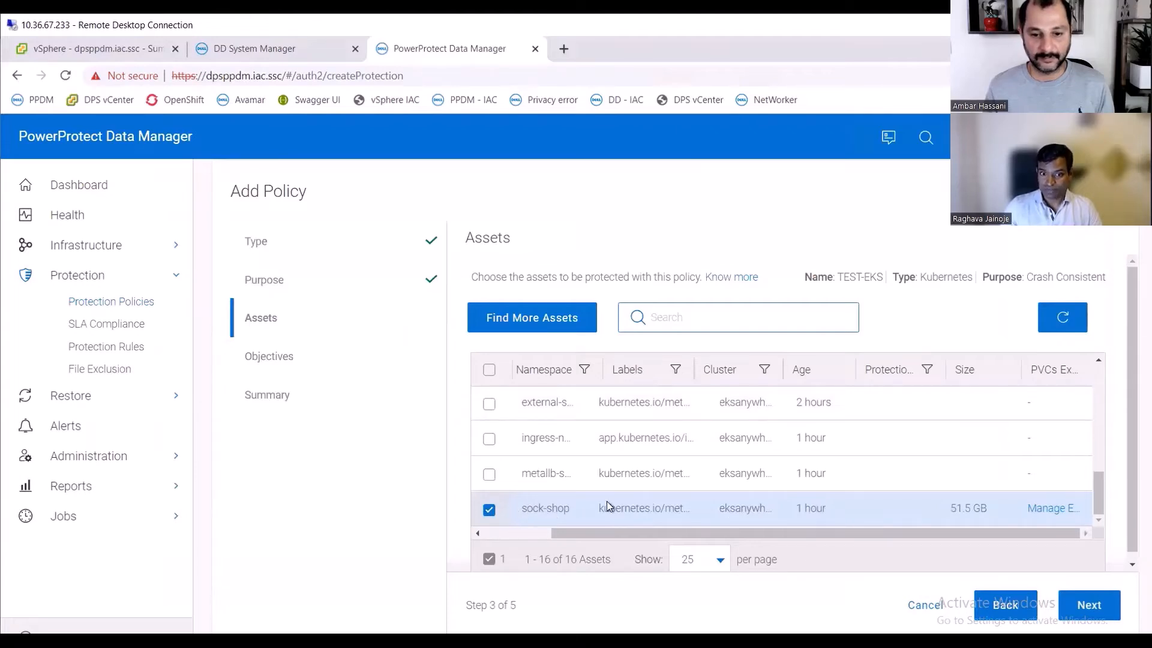
# - Add a primary backup objective on dpsddve1.iac.ssc using a New storage unit
pyautogui.click(1089, 606)
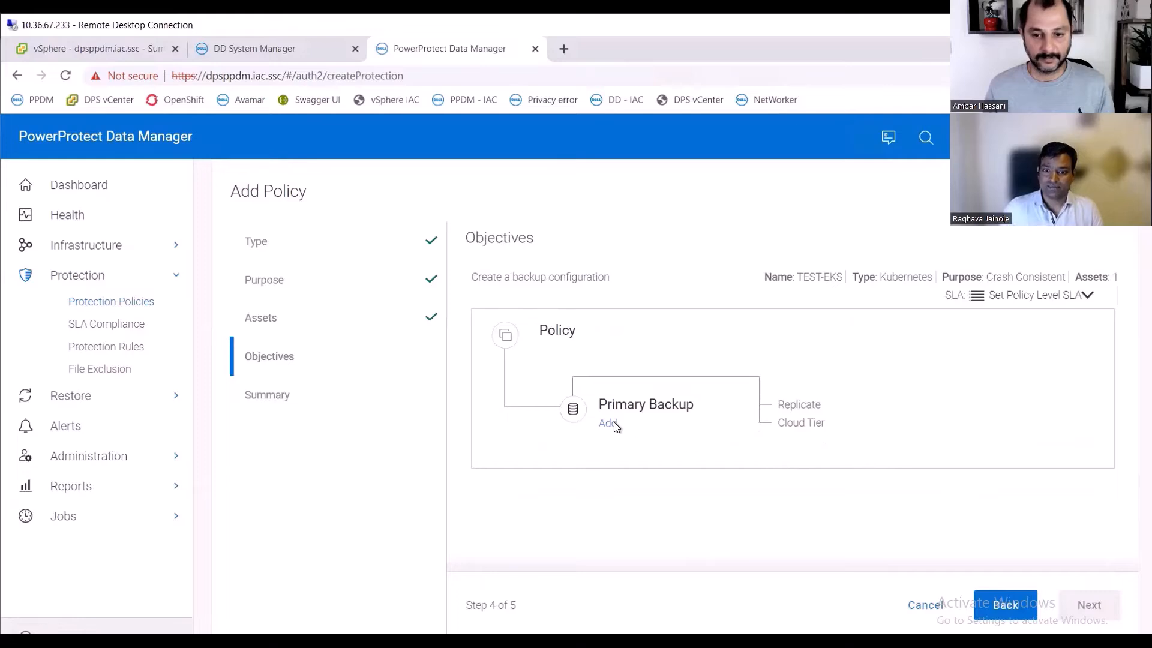
pyautogui.click(608, 423)
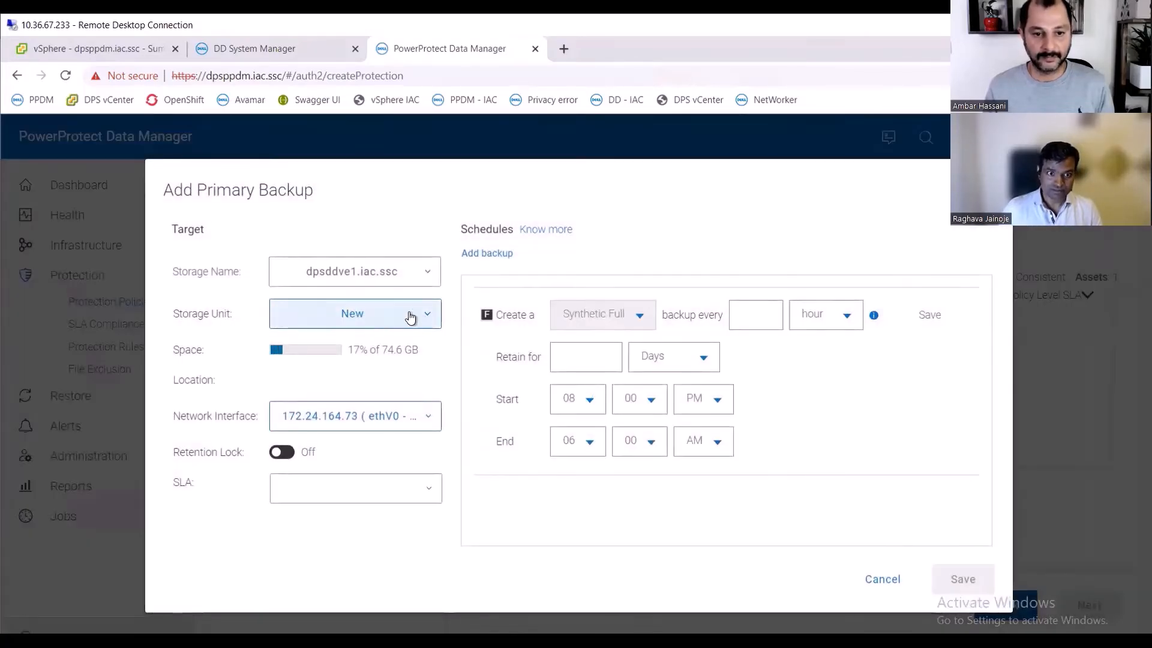
pyautogui.click(410, 317)
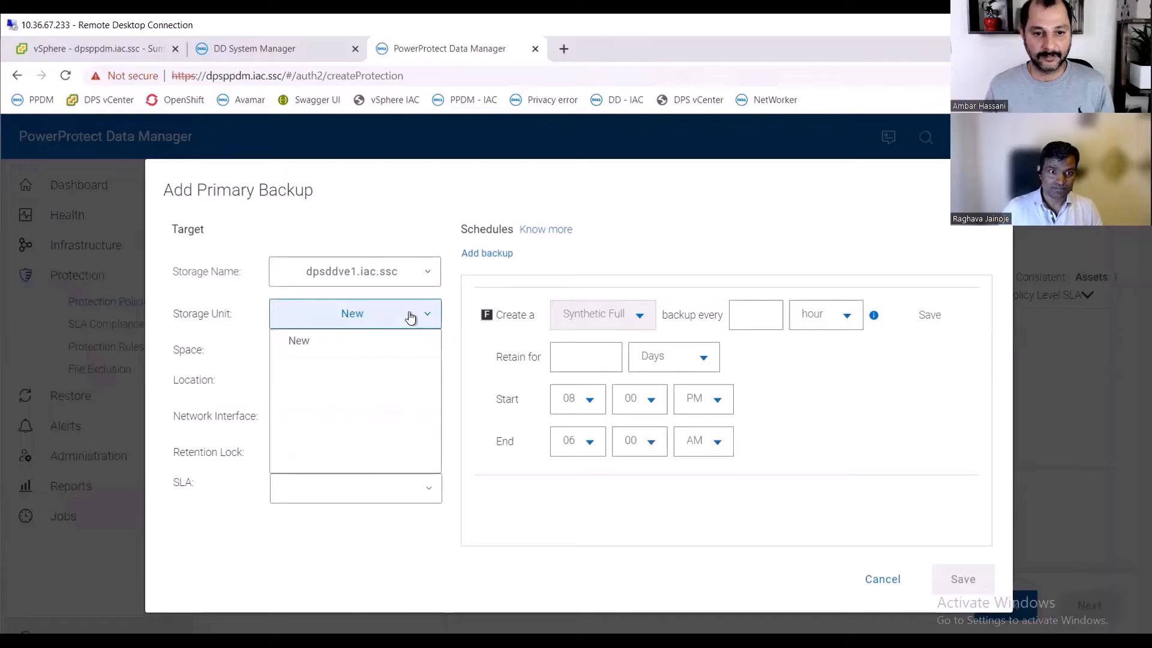
pyautogui.click(306, 343)
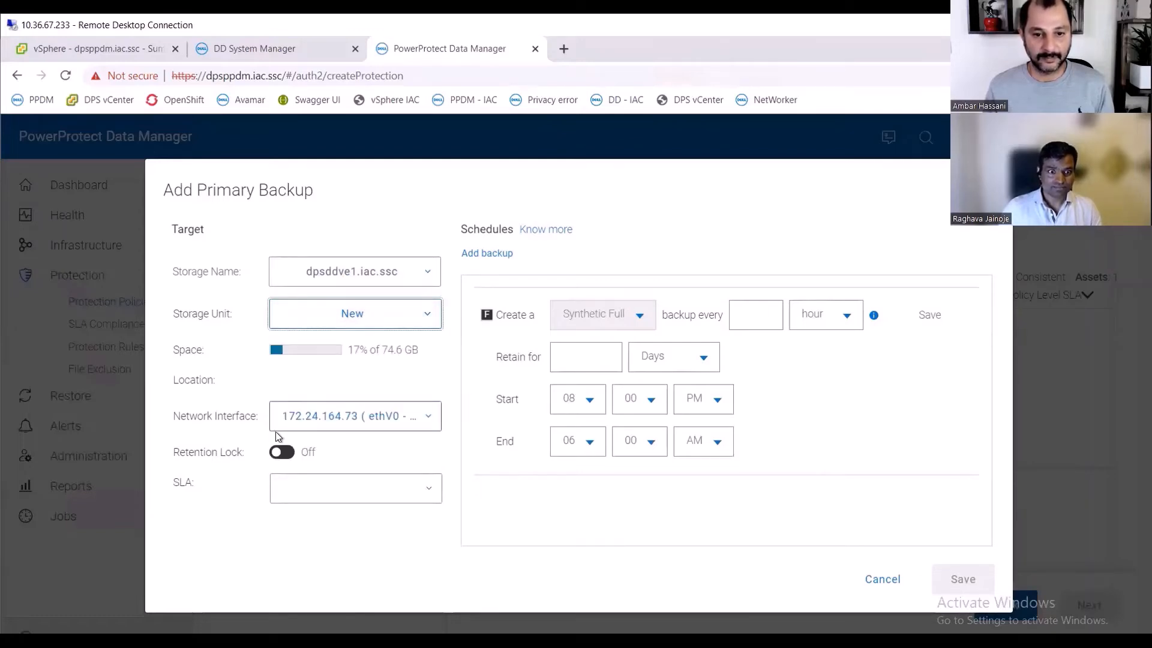
# - Schedule a synthetic full backup every 12 hours retained for 7 days, and save the primary backup
pyautogui.click(750, 314)
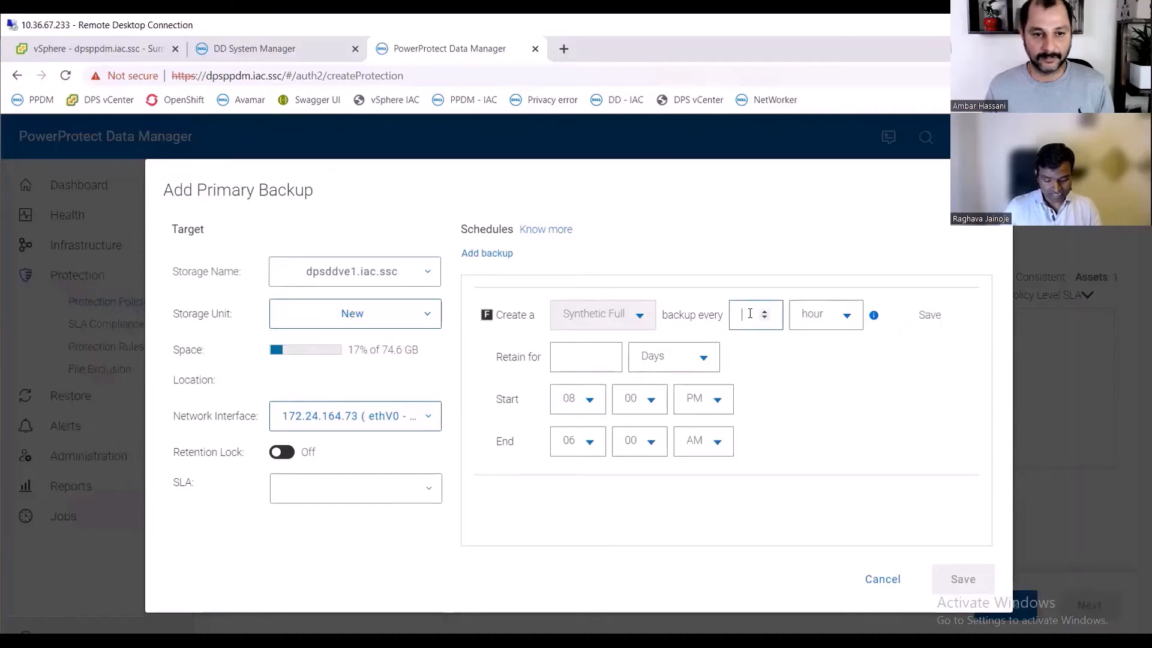
pyautogui.write('12')
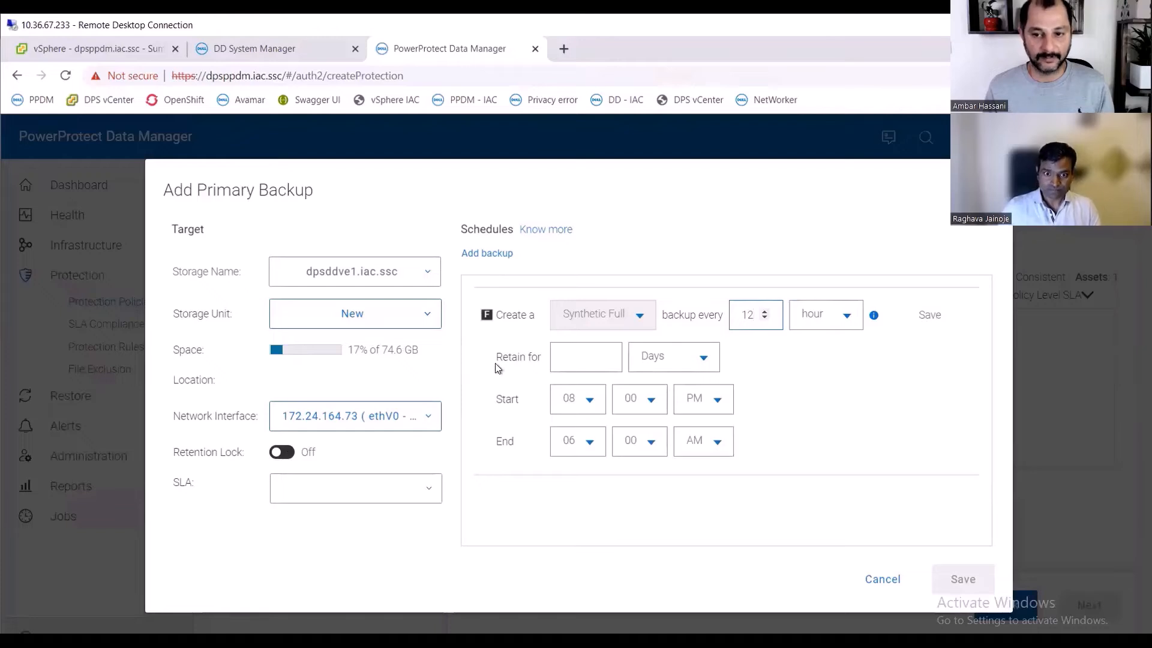
pyautogui.click(577, 351)
pyautogui.write('7')
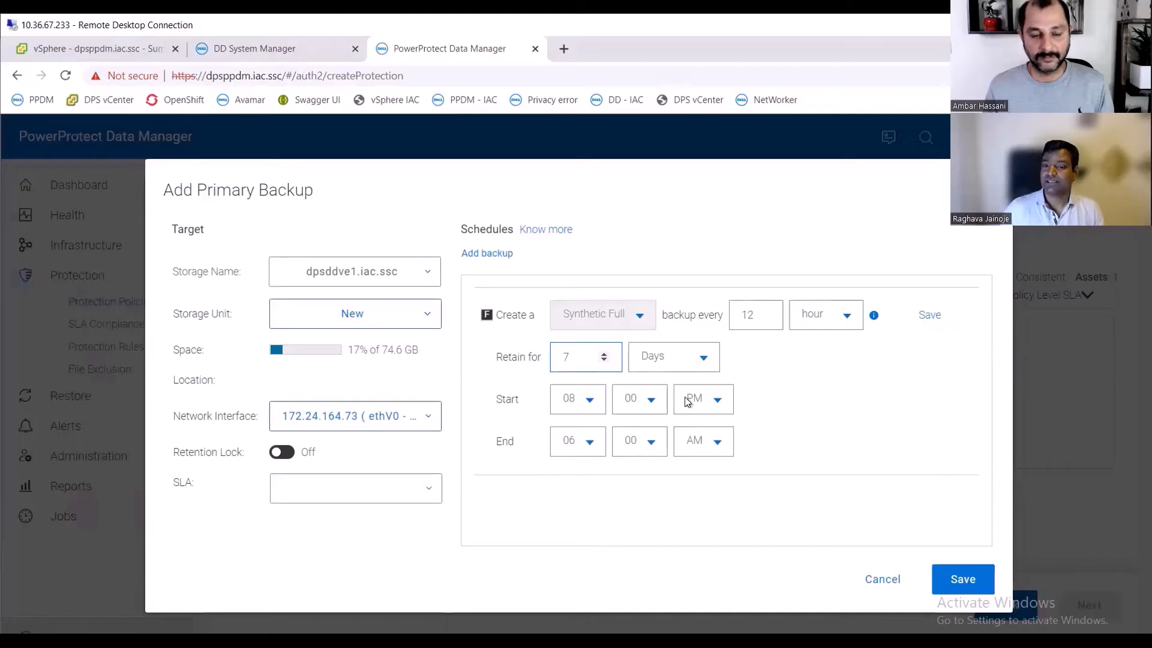
pyautogui.click(928, 317)
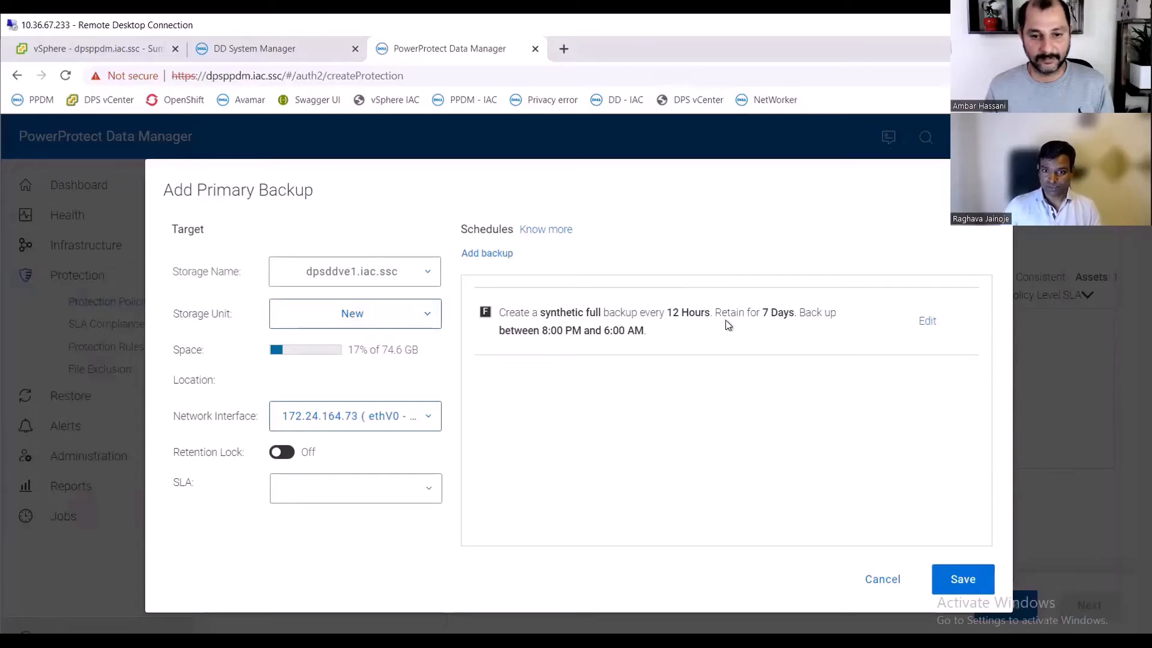
pyautogui.click(963, 578)
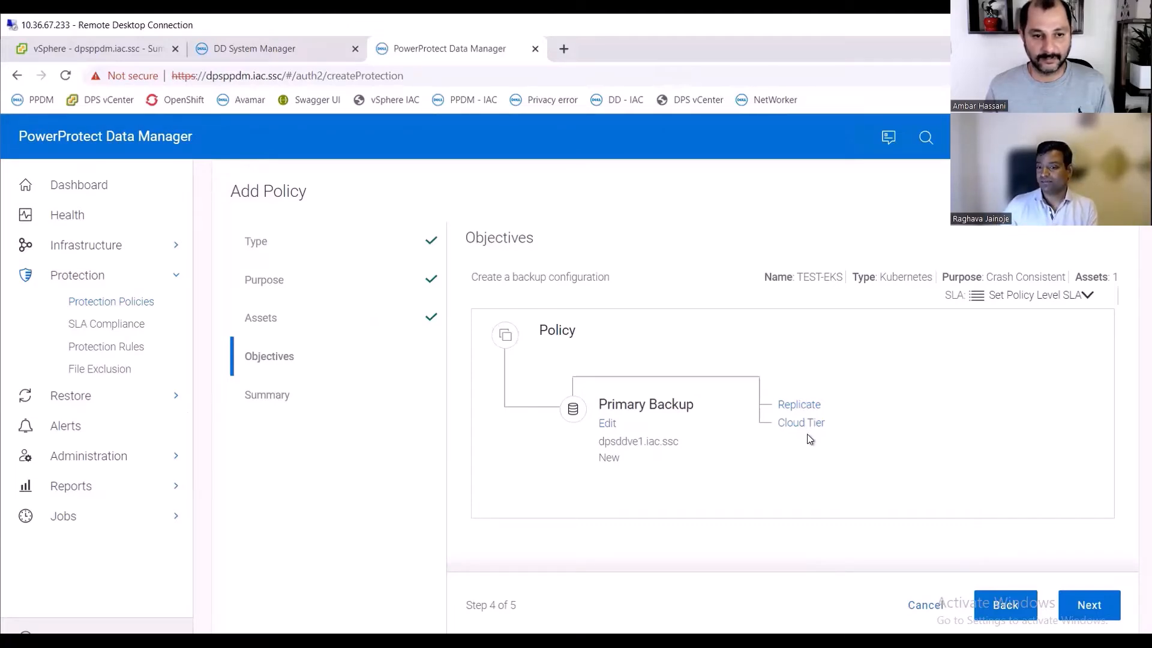
# - Review the summary and finish creating the TEST-EKS policy
pyautogui.click(1085, 606)
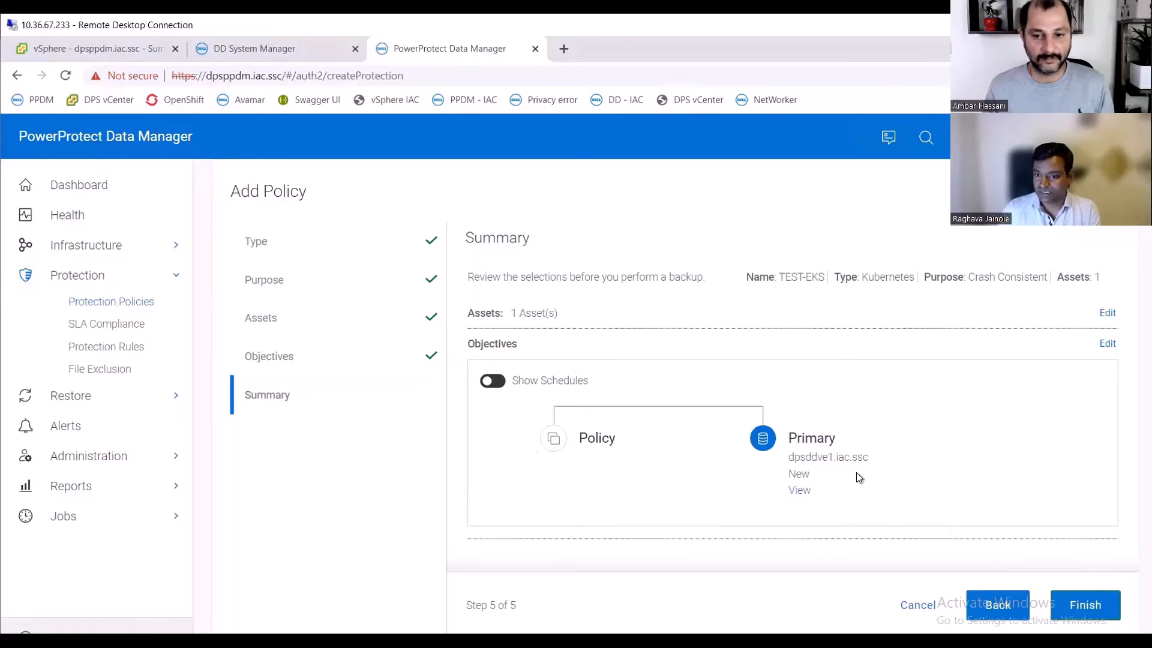
pyautogui.click(1091, 609)
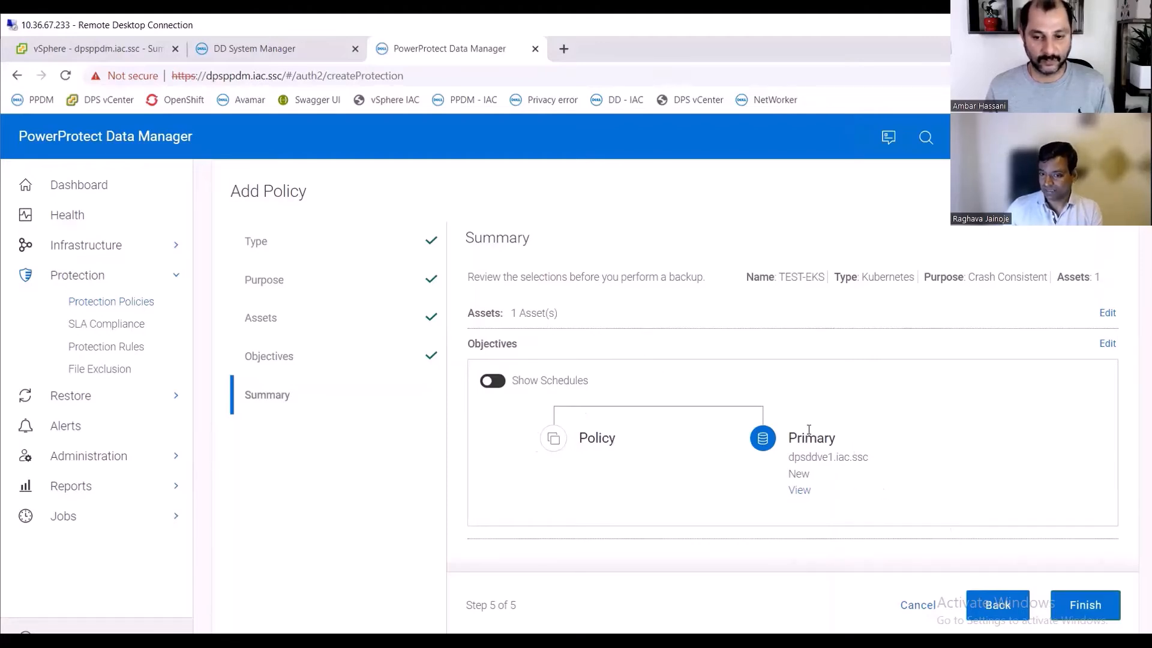
pyautogui.click(1071, 595)
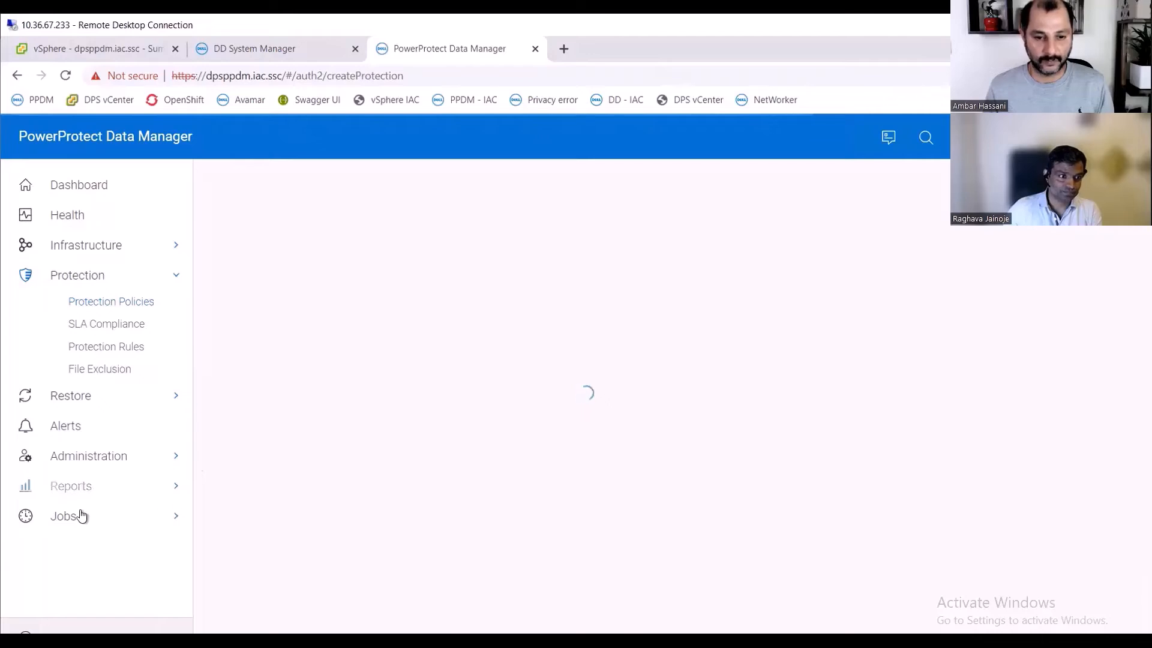
pyautogui.click(99, 307)
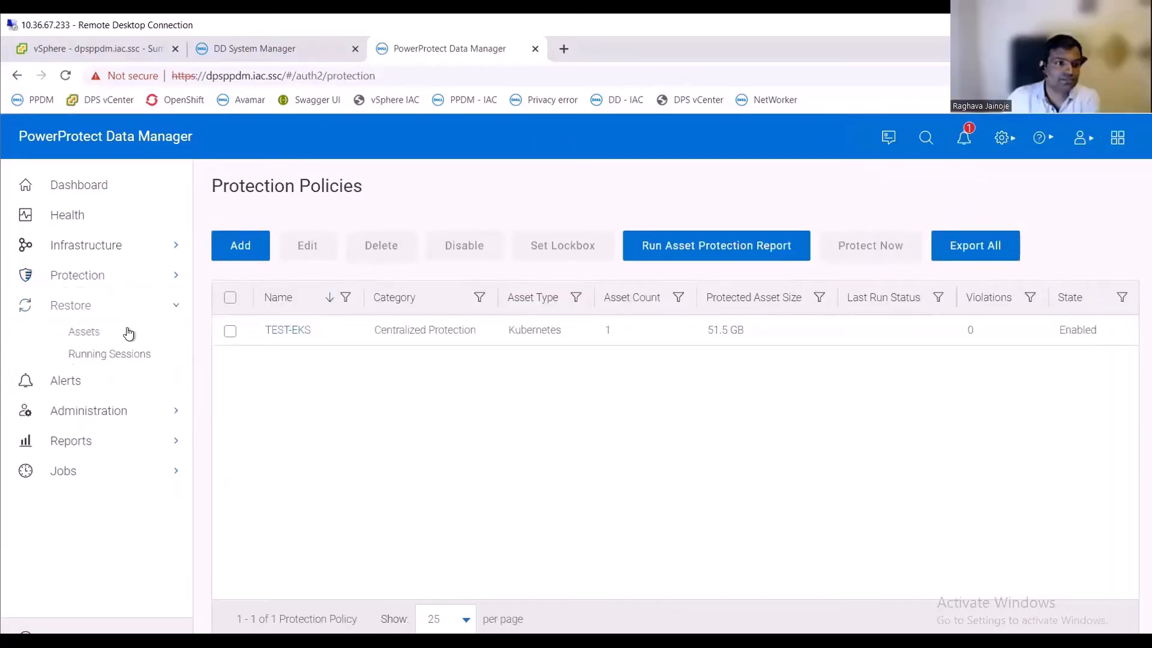
# - Run an immediate full backup of all assets in the TEST-EKS policy, retained for 7 days
pyautogui.click(110, 279)
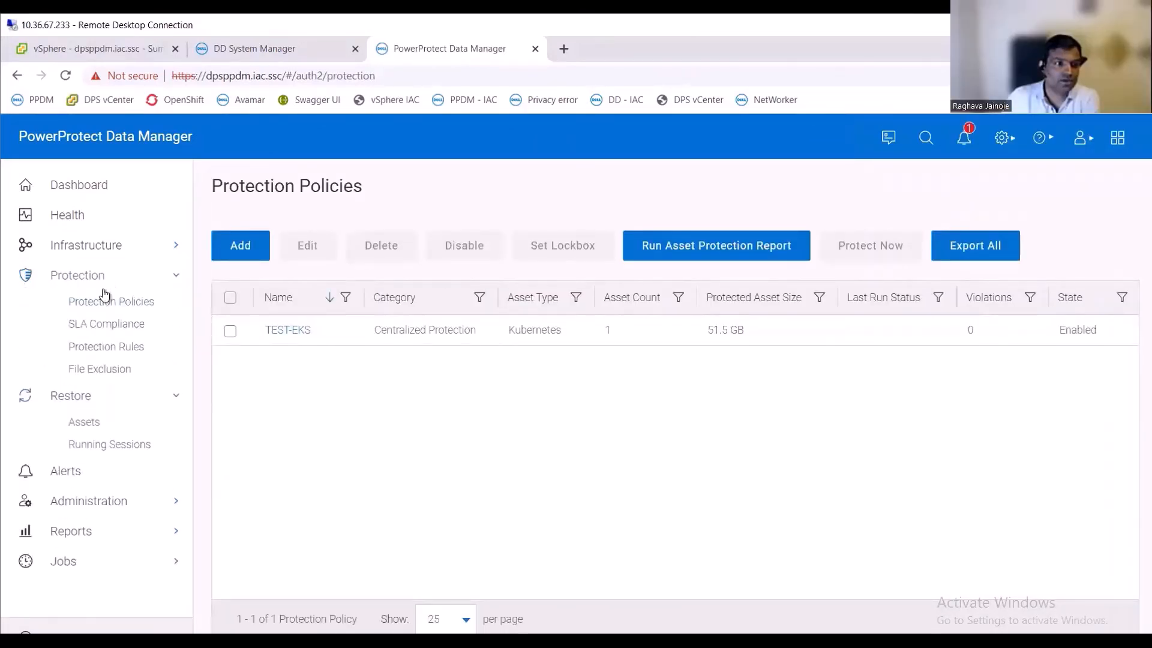
pyautogui.click(101, 303)
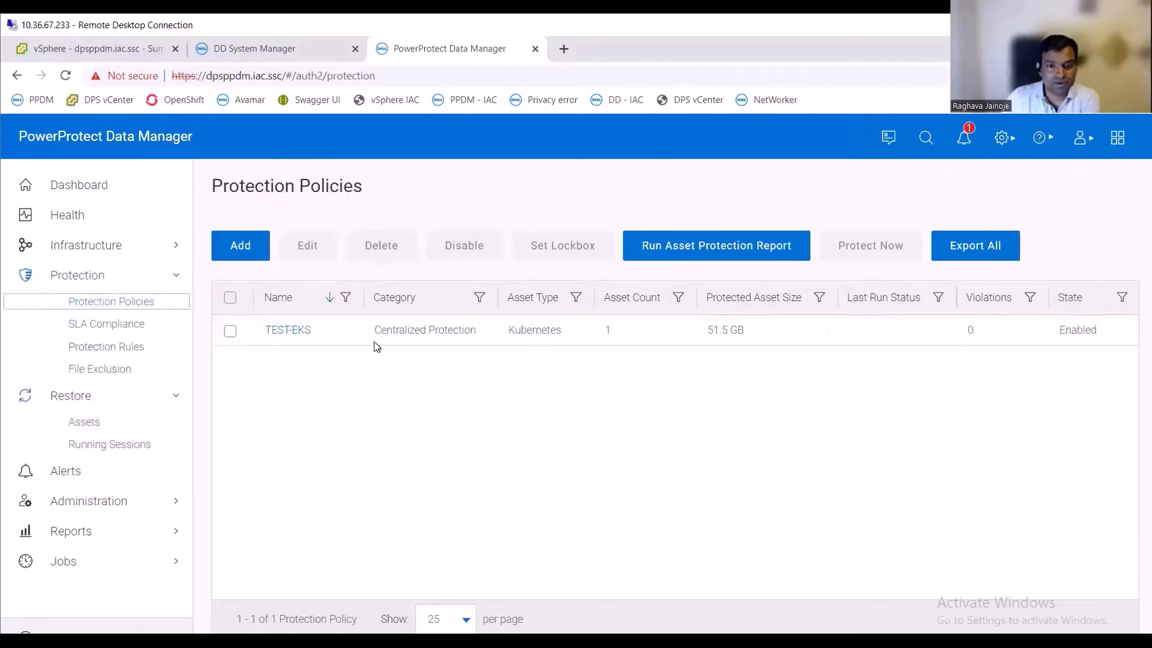
pyautogui.click(230, 331)
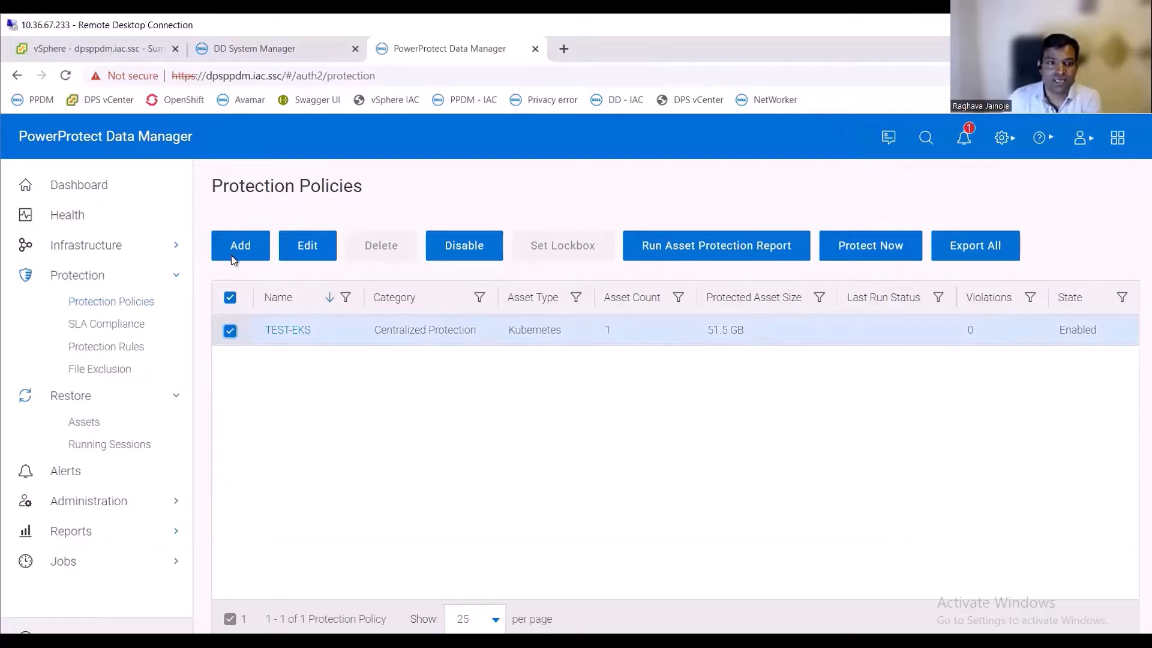
pyautogui.click(887, 250)
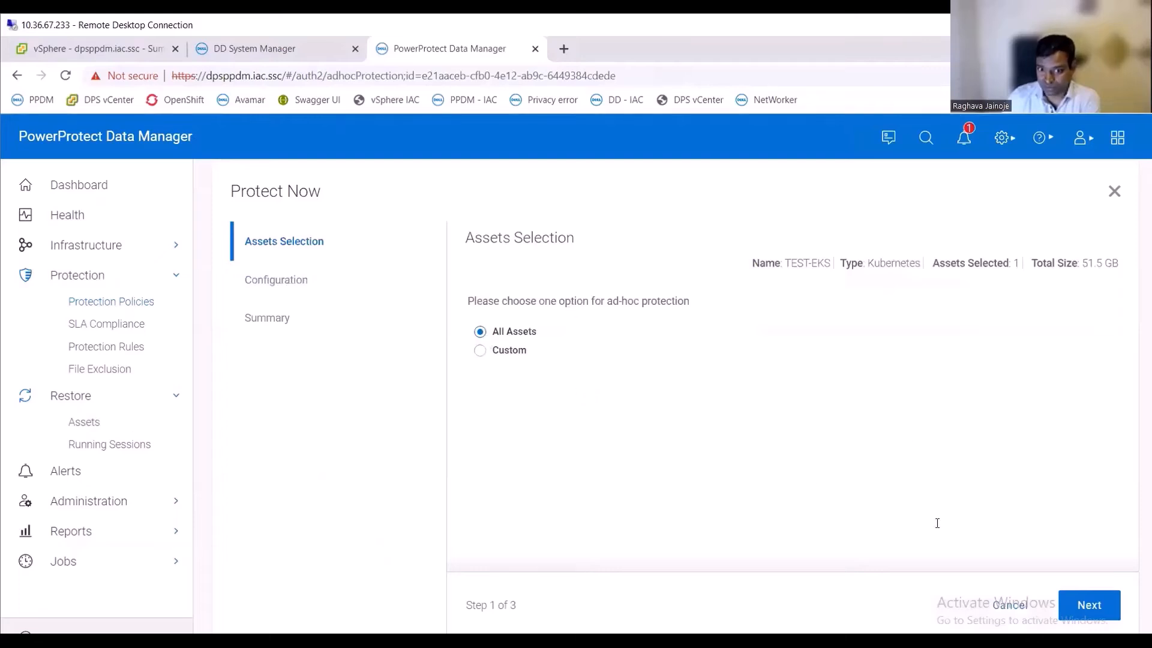
pyautogui.click(1089, 605)
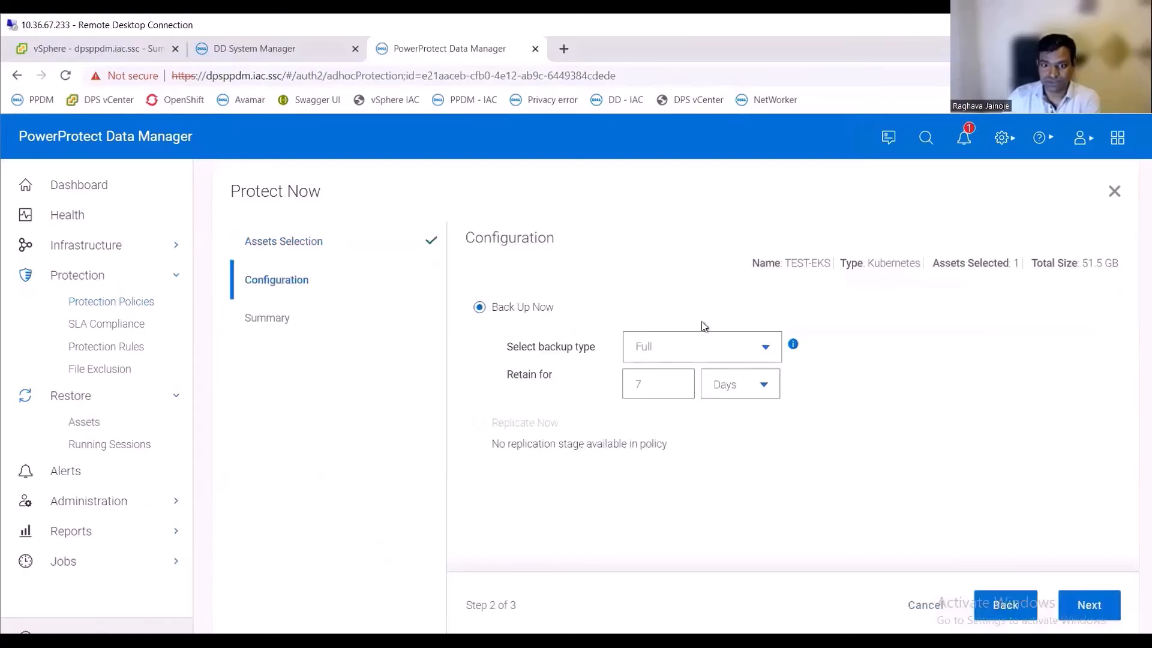
pyautogui.click(1090, 605)
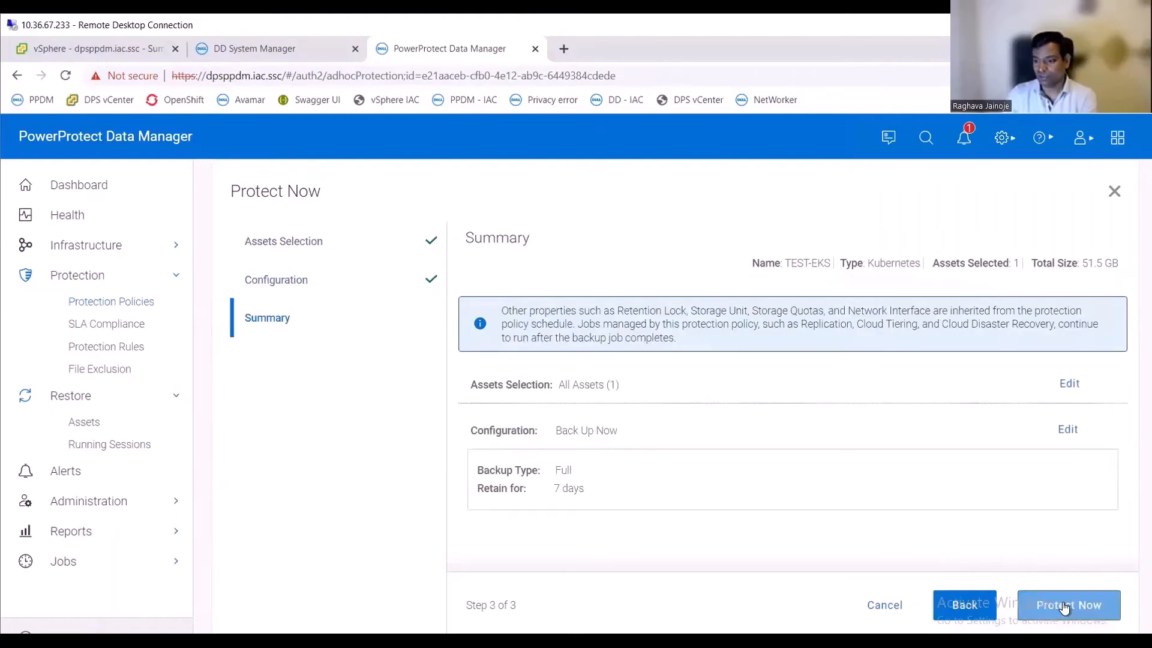
pyautogui.click(1063, 607)
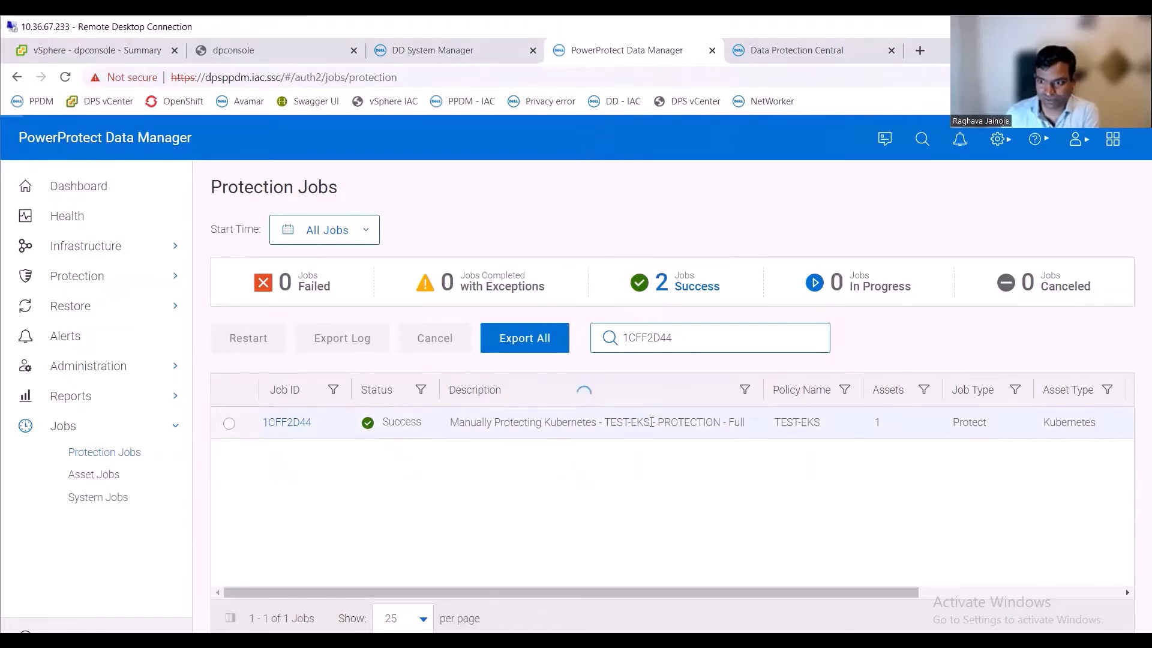
# - Open the finished TEST-EKS protection job 1CFF2D44 and review its job metrics, details and asset list
pyautogui.click(289, 422)
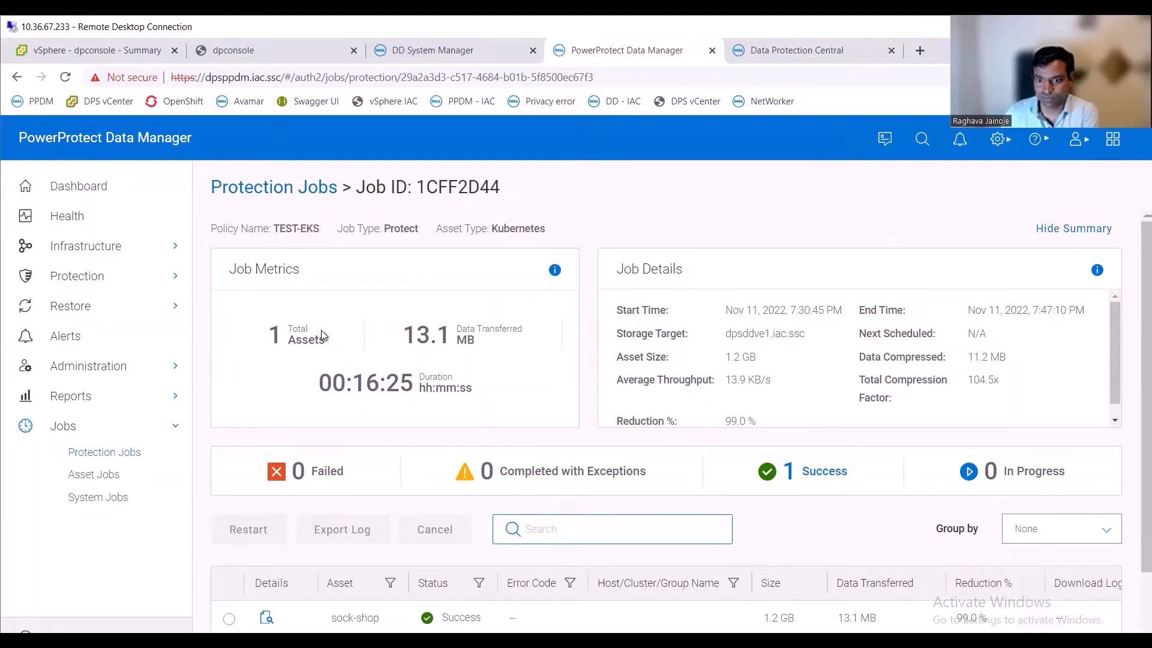
pyautogui.scroll(-1, 810, 356)
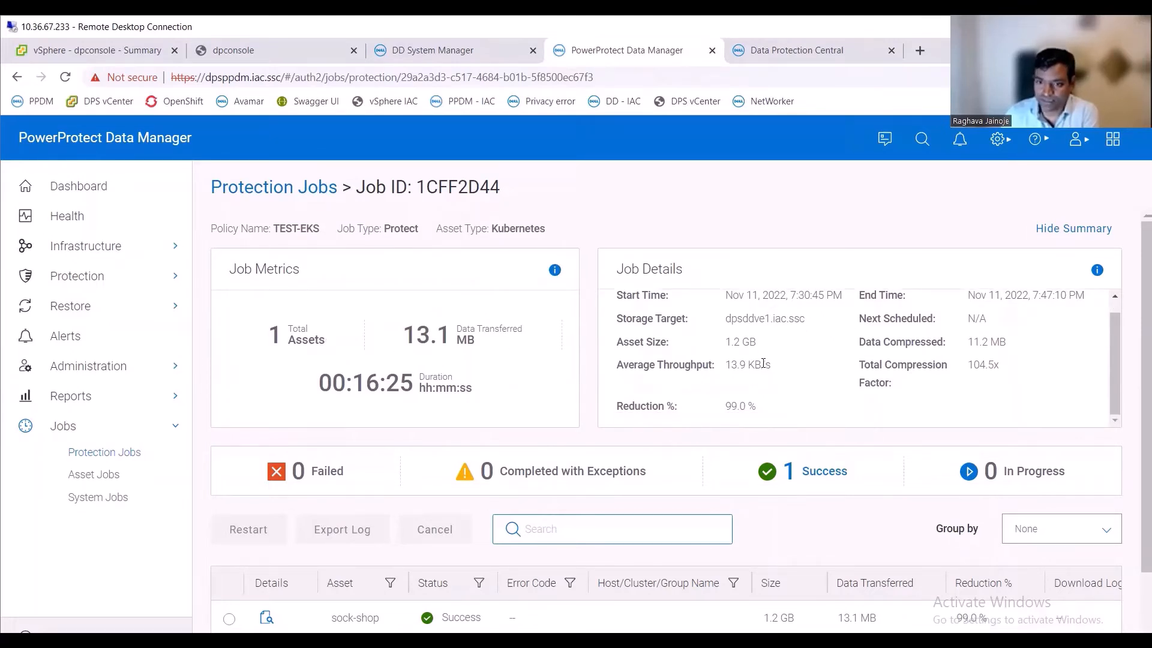
pyautogui.scroll(-1, 507, 382)
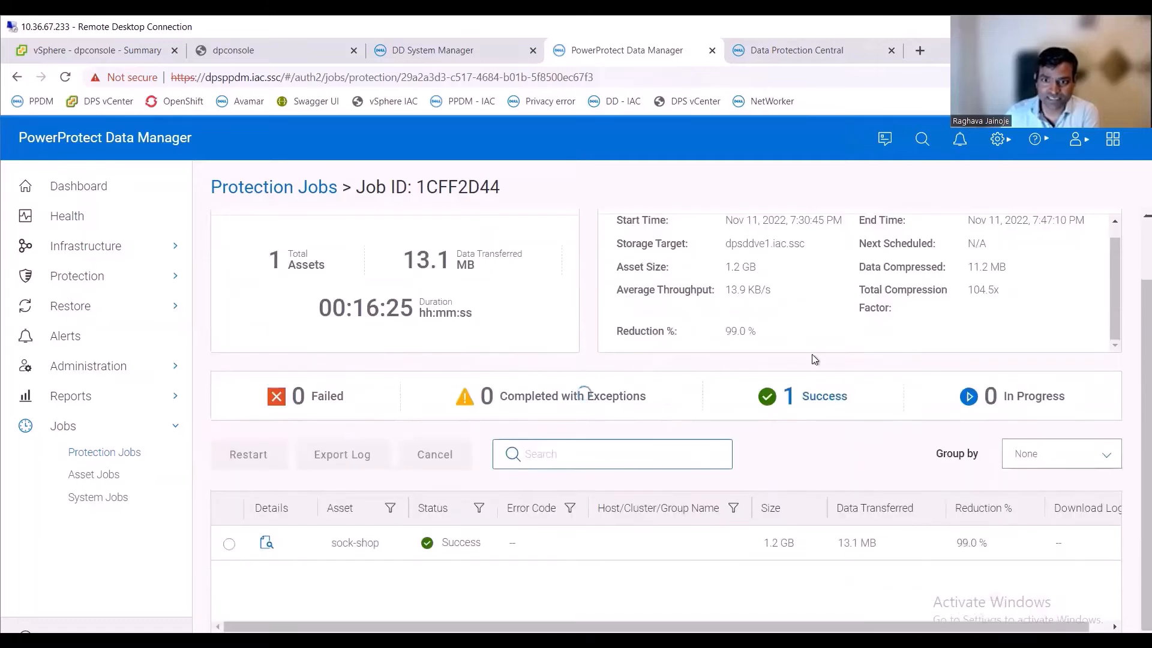
pyautogui.scroll(-1, 452, 428)
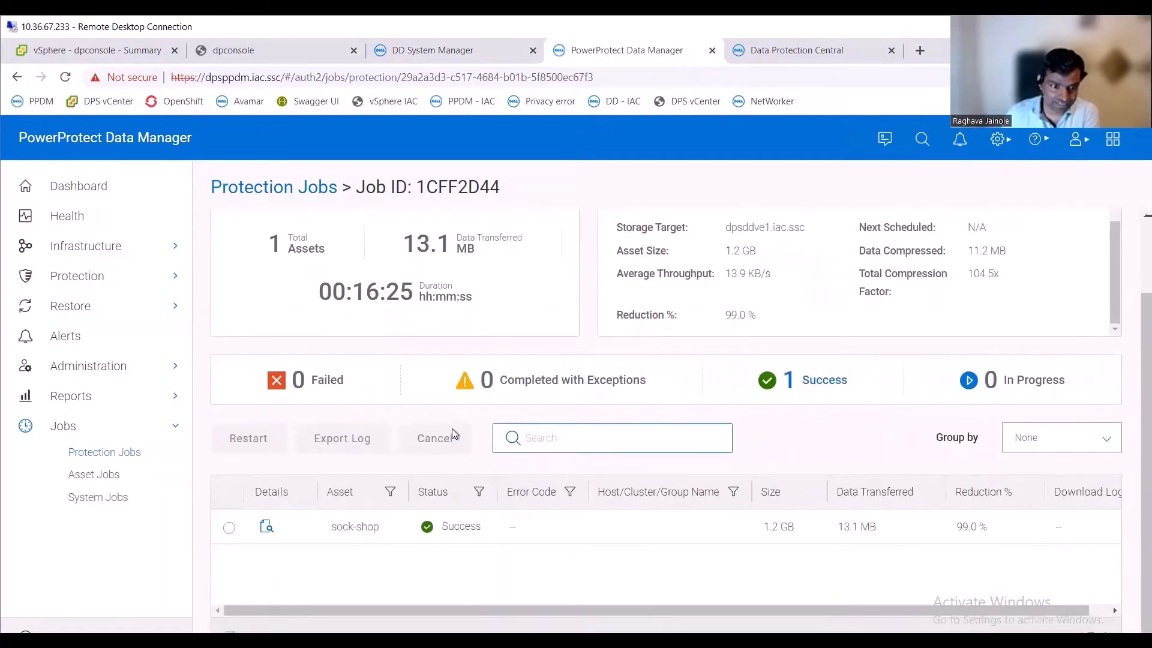
pyautogui.moveTo(334, 528); pyautogui.dragTo(403, 529)
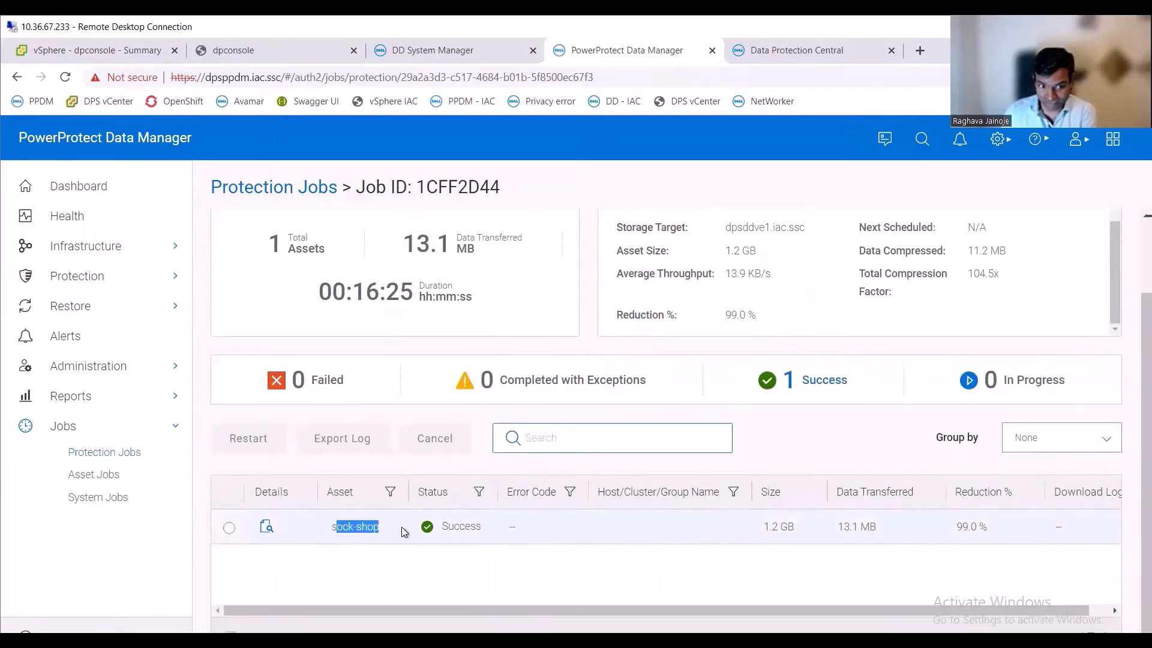
pyautogui.click(939, 587)
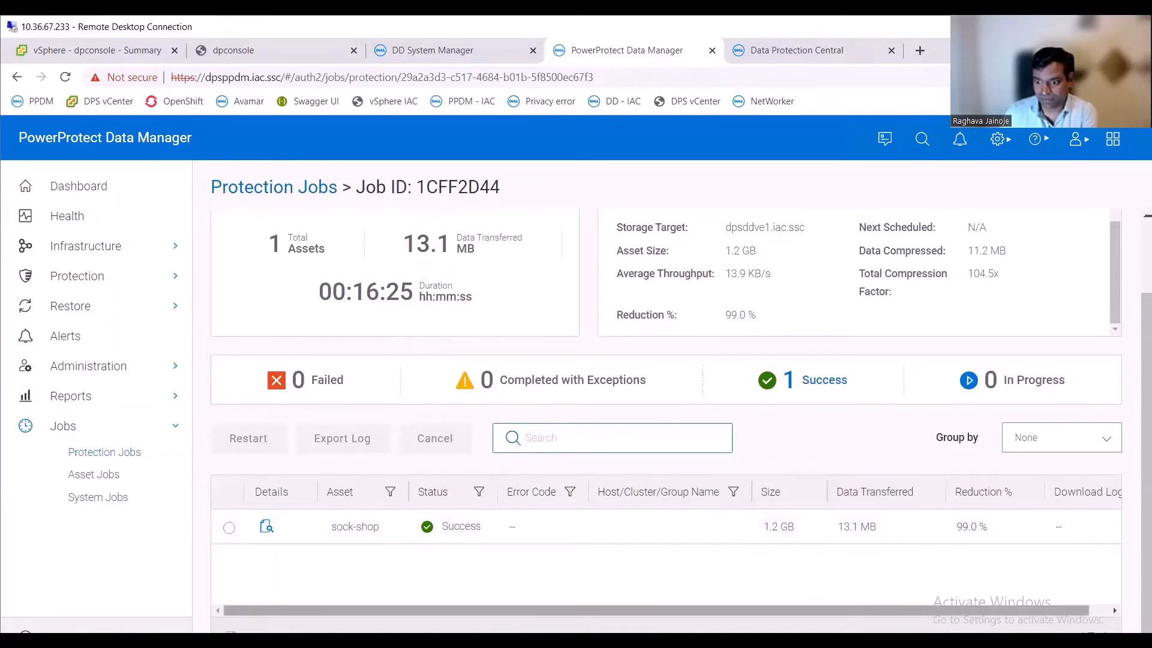
# - Open the sock-shop asset's details and read through its step log of backup actions
pyautogui.click(266, 528)
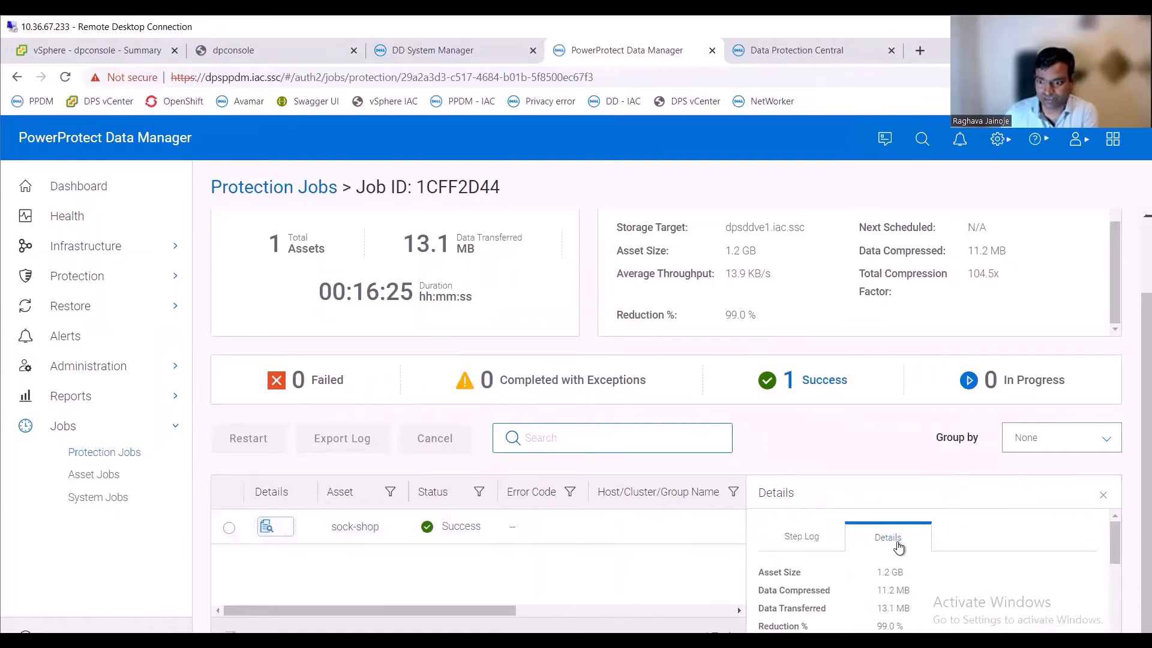
pyautogui.scroll(-2, 898, 547)
pyautogui.scroll(2, 840, 544)
pyautogui.click(793, 538)
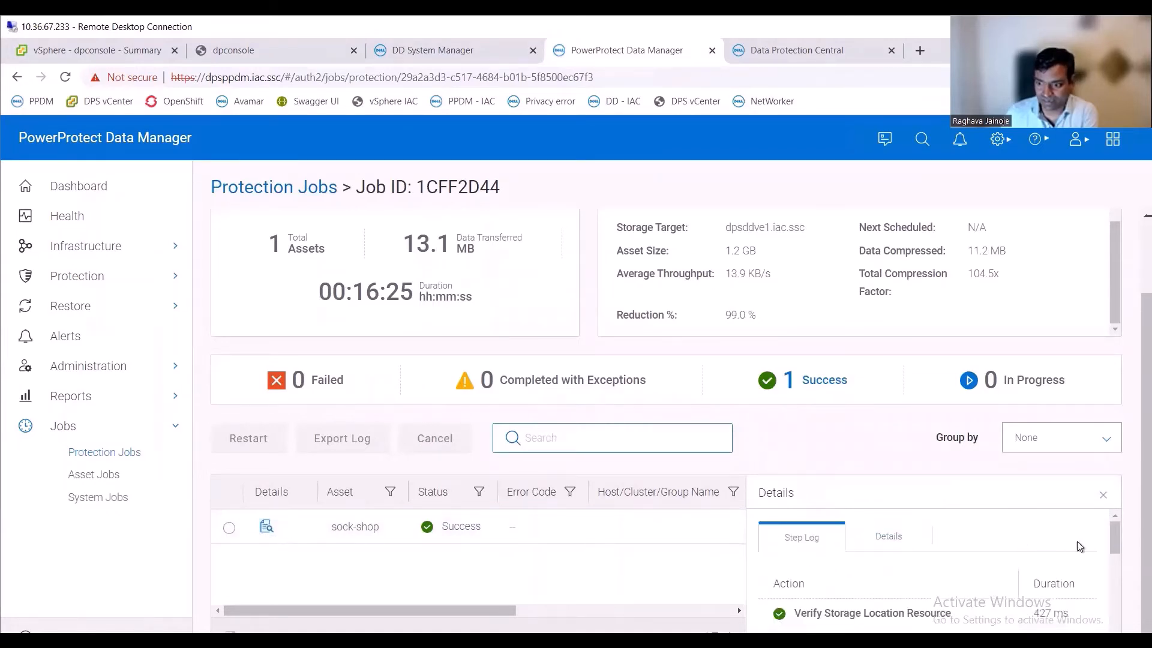
pyautogui.moveTo(1113, 536); pyautogui.dragTo(1113, 548)
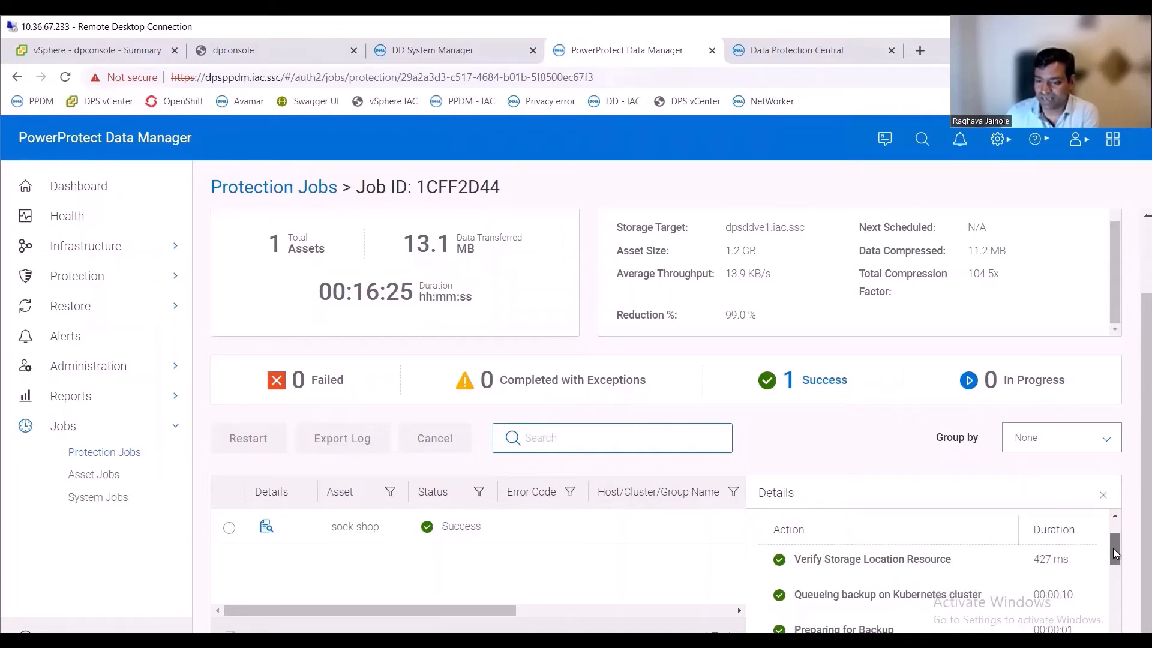
pyautogui.moveTo(1113, 548); pyautogui.dragTo(1109, 568)
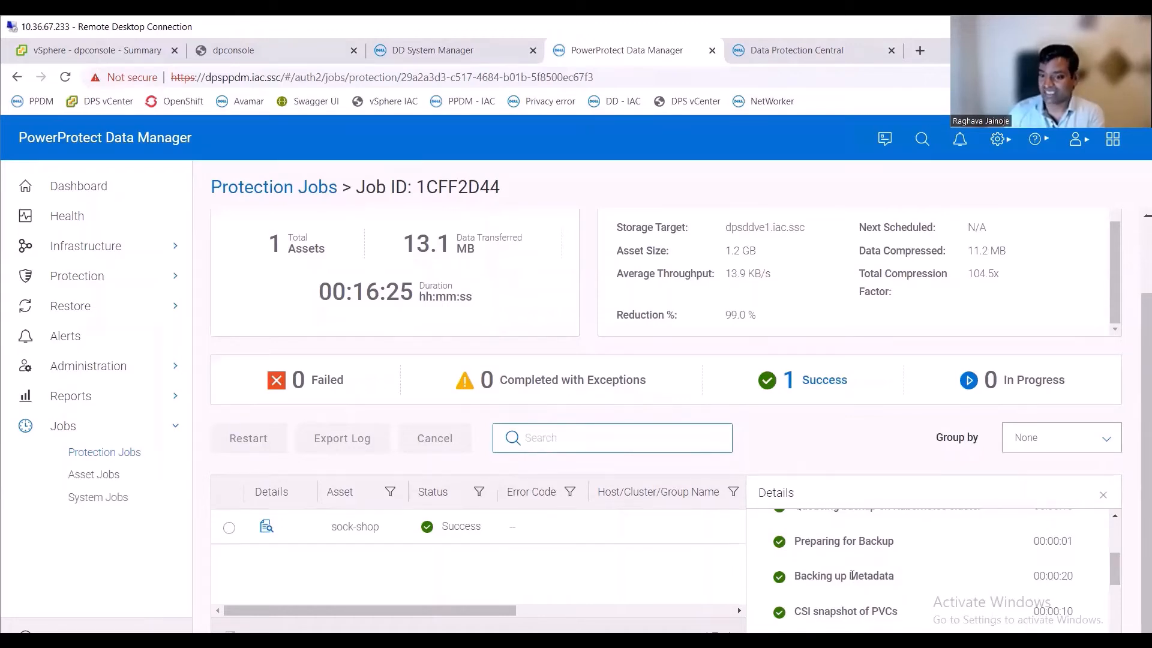
pyautogui.moveTo(807, 580); pyautogui.dragTo(880, 580)
pyautogui.click(881, 580)
pyautogui.scroll(-1, 880, 581)
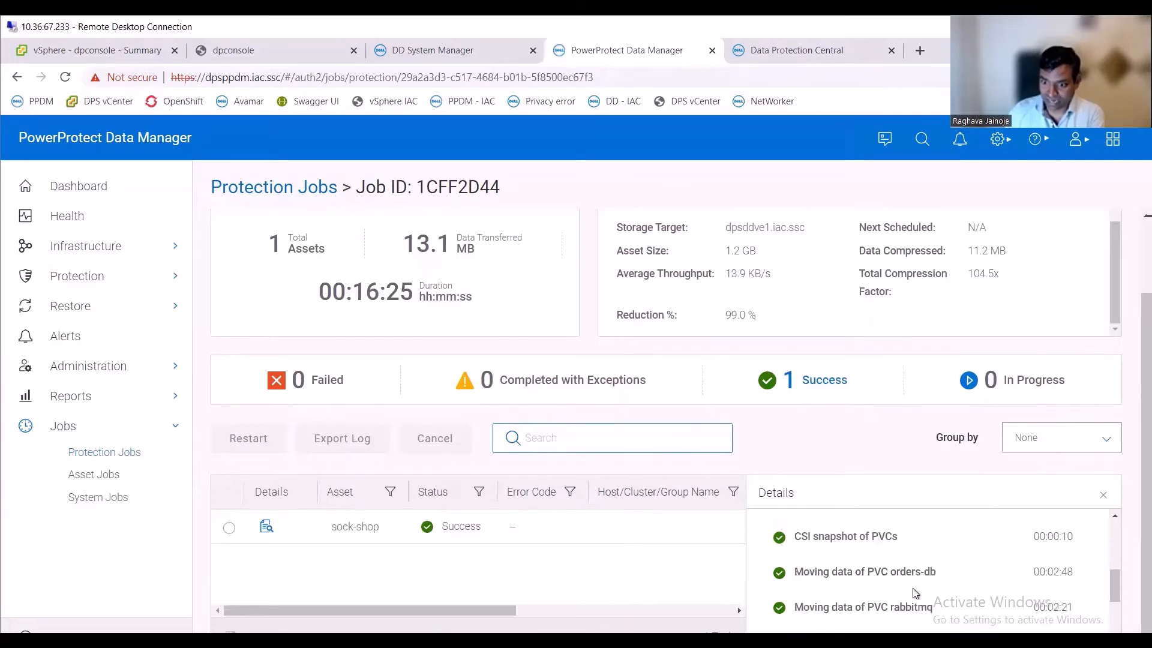
pyautogui.moveTo(804, 572); pyautogui.dragTo(905, 573)
pyautogui.moveTo(800, 535); pyautogui.dragTo(883, 536)
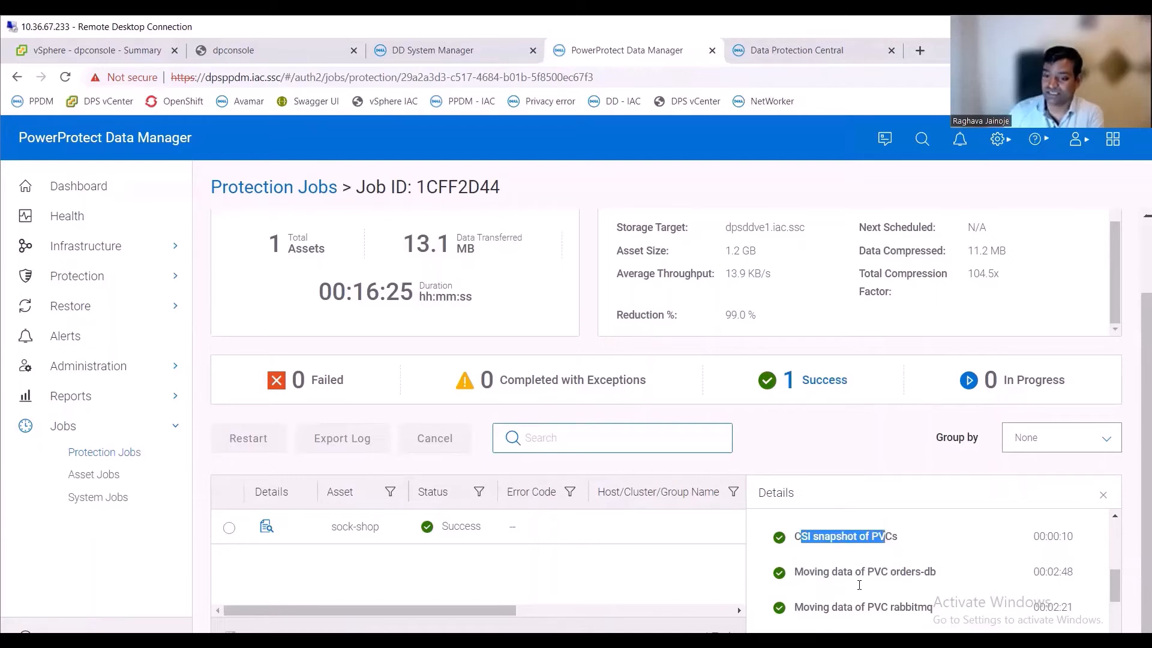
pyautogui.moveTo(802, 572); pyautogui.dragTo(882, 571)
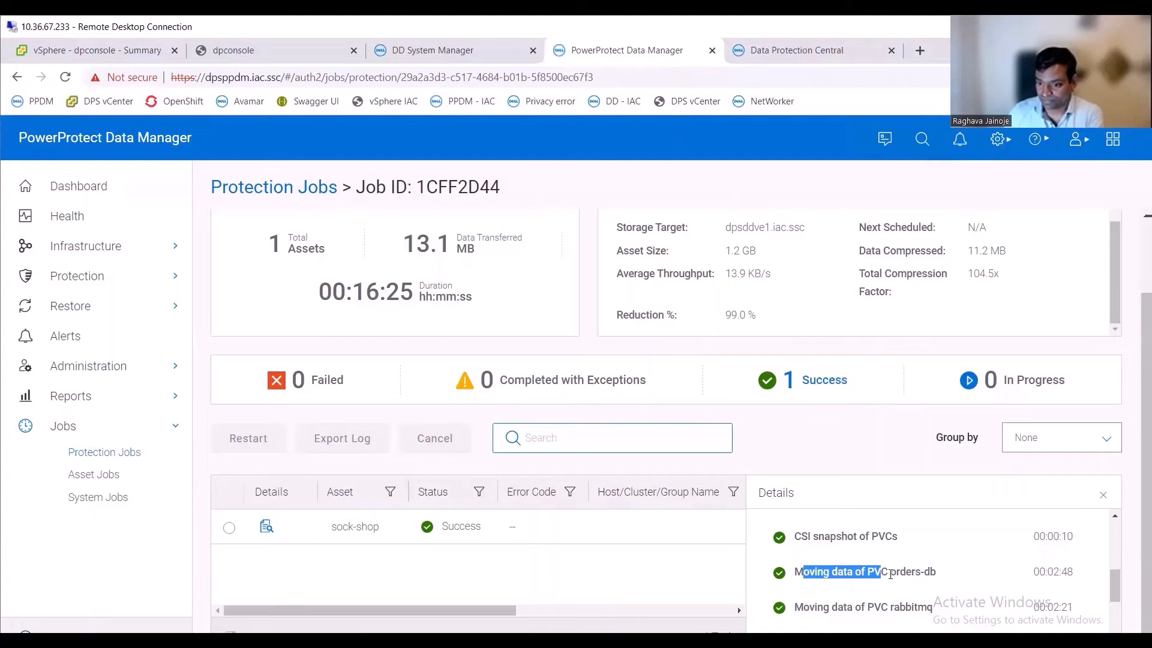
pyautogui.moveTo(891, 571); pyautogui.dragTo(920, 571)
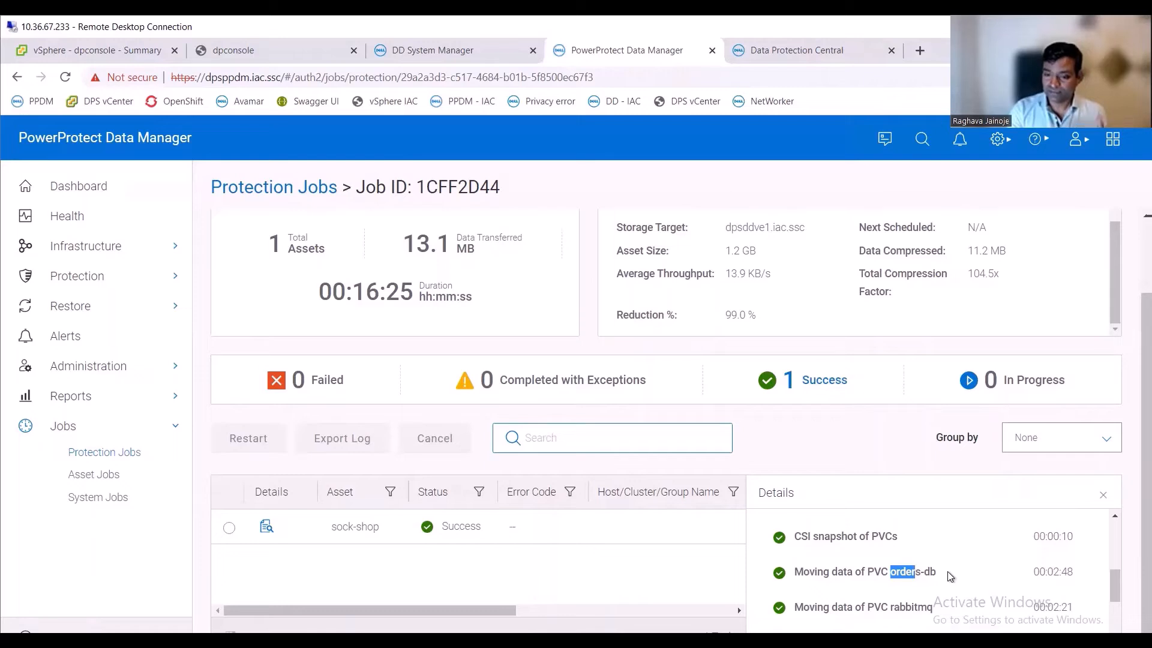
pyautogui.click(950, 576)
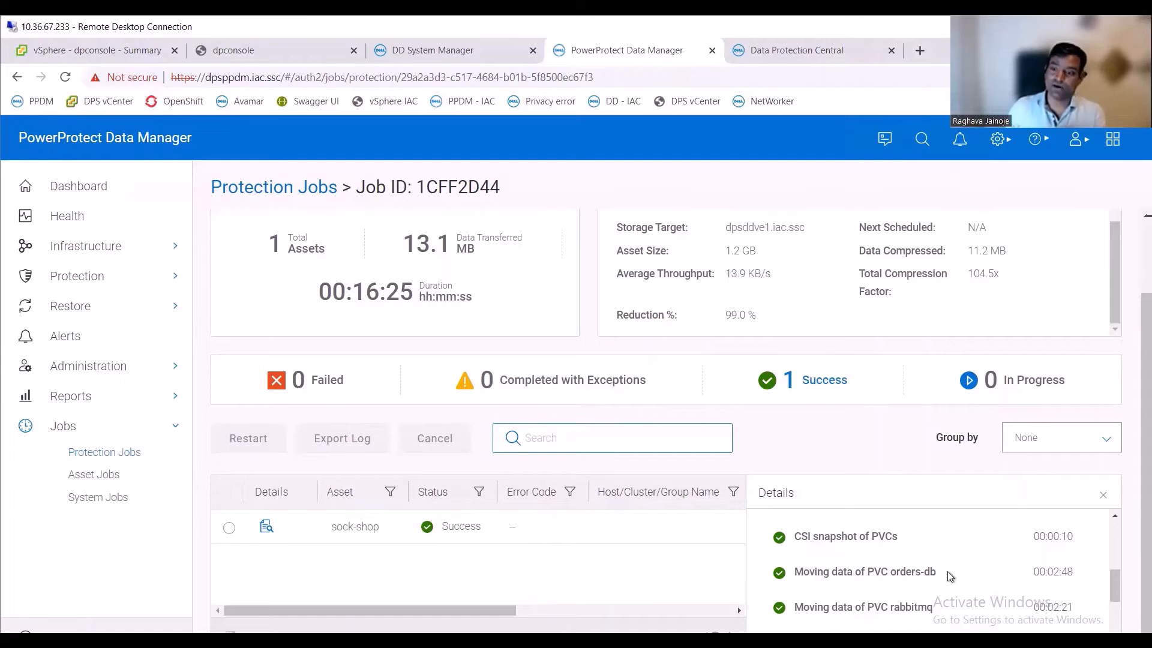
pyautogui.scroll(-2, 930, 583)
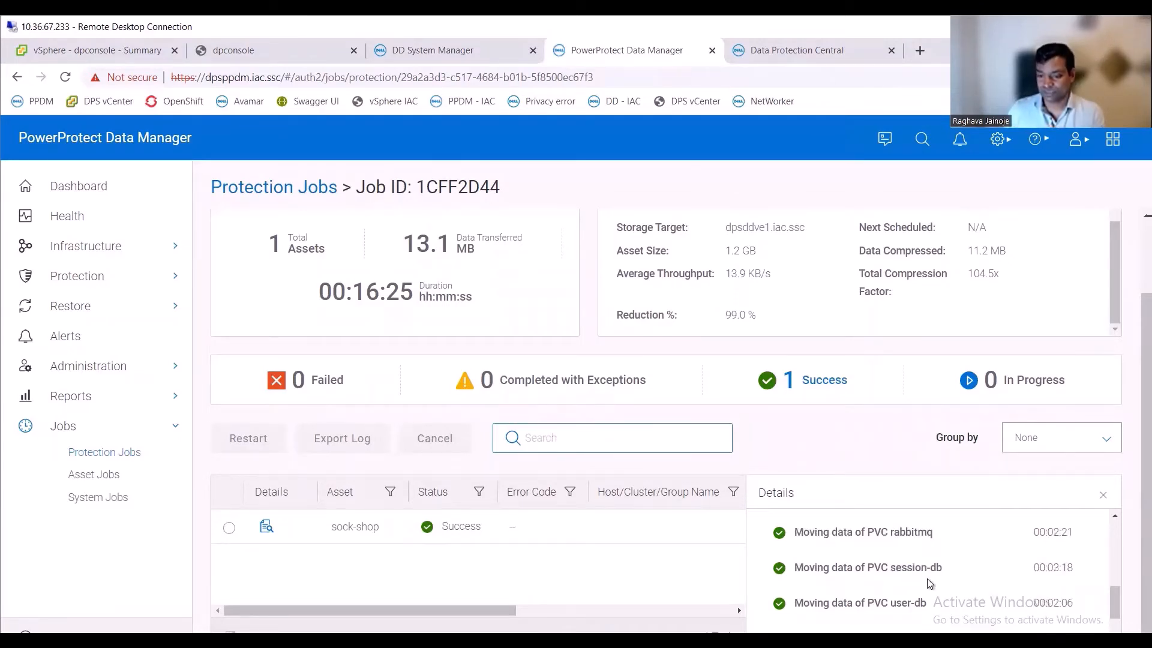
pyautogui.scroll(-2, 929, 583)
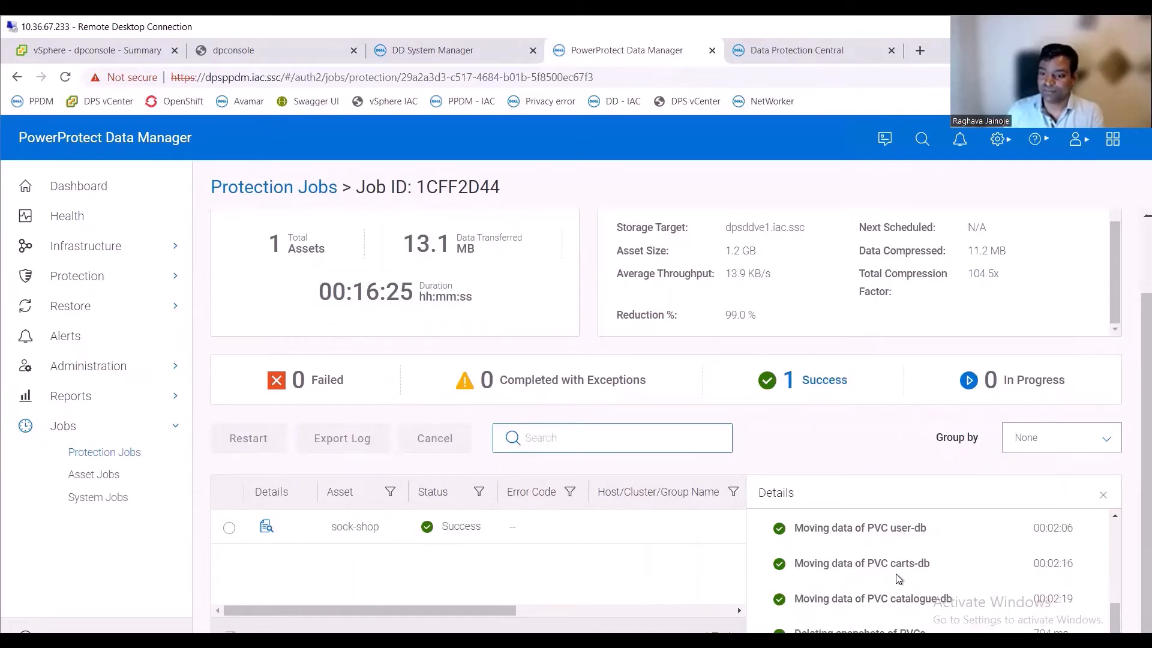
pyautogui.scroll(-1, 857, 575)
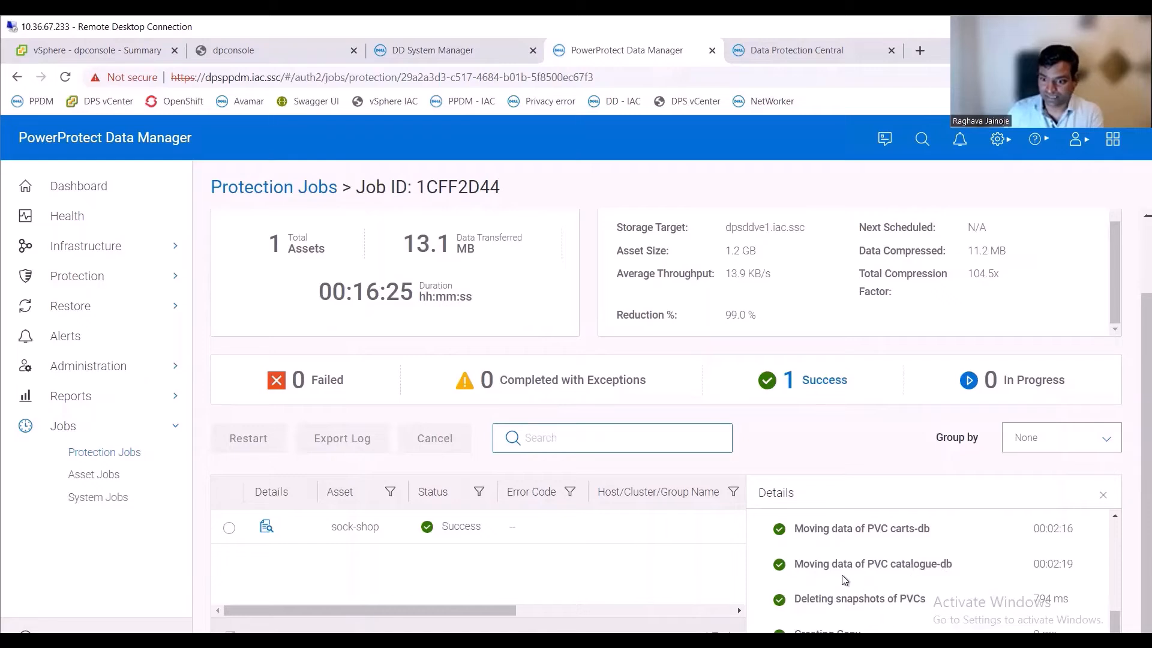
pyautogui.moveTo(901, 561); pyautogui.dragTo(932, 564)
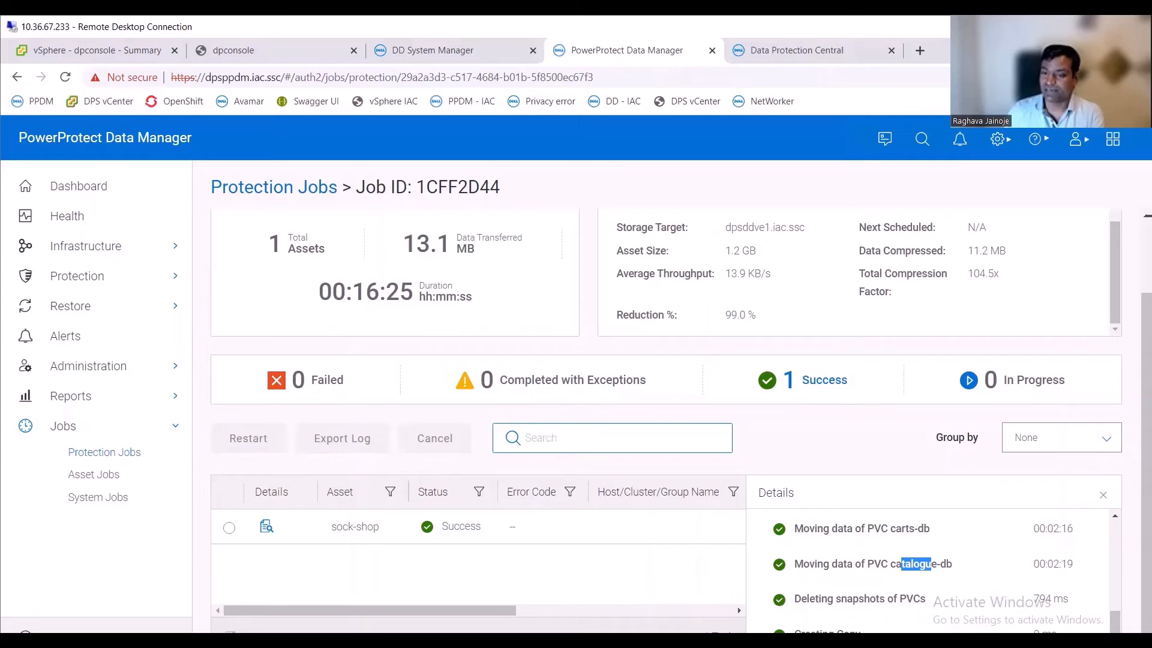
# - Review the sock-shop asset's details and backup summary, then close the details pane
pyautogui.scroll(10, 891, 577)
pyautogui.click(889, 551)
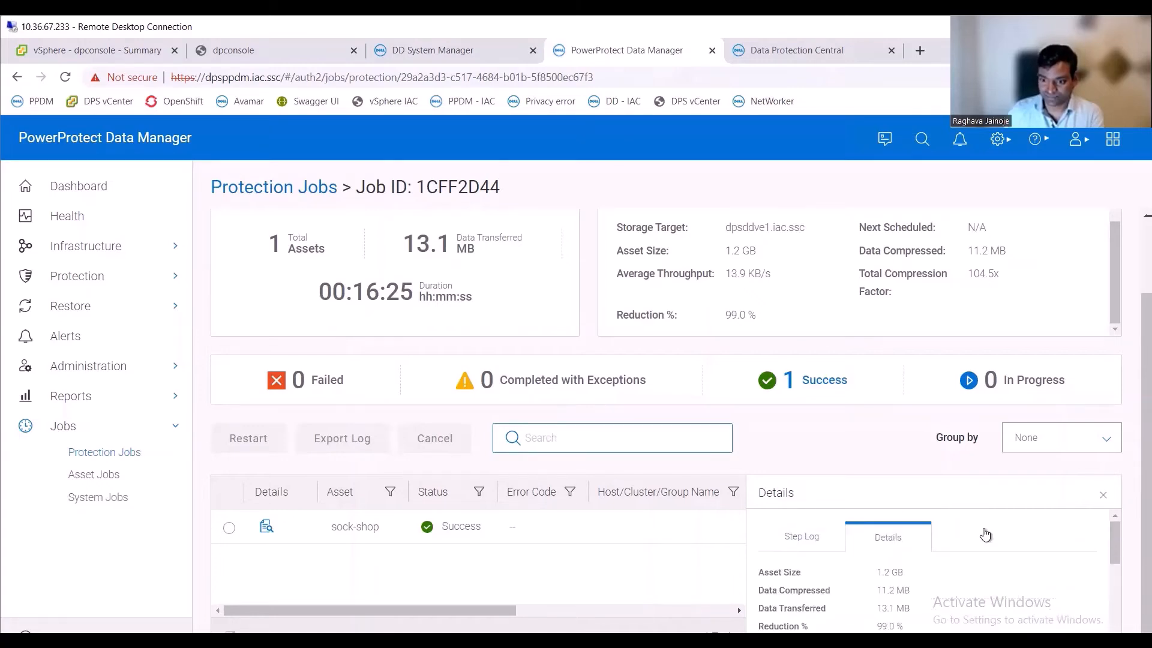
pyautogui.scroll(-3, 980, 536)
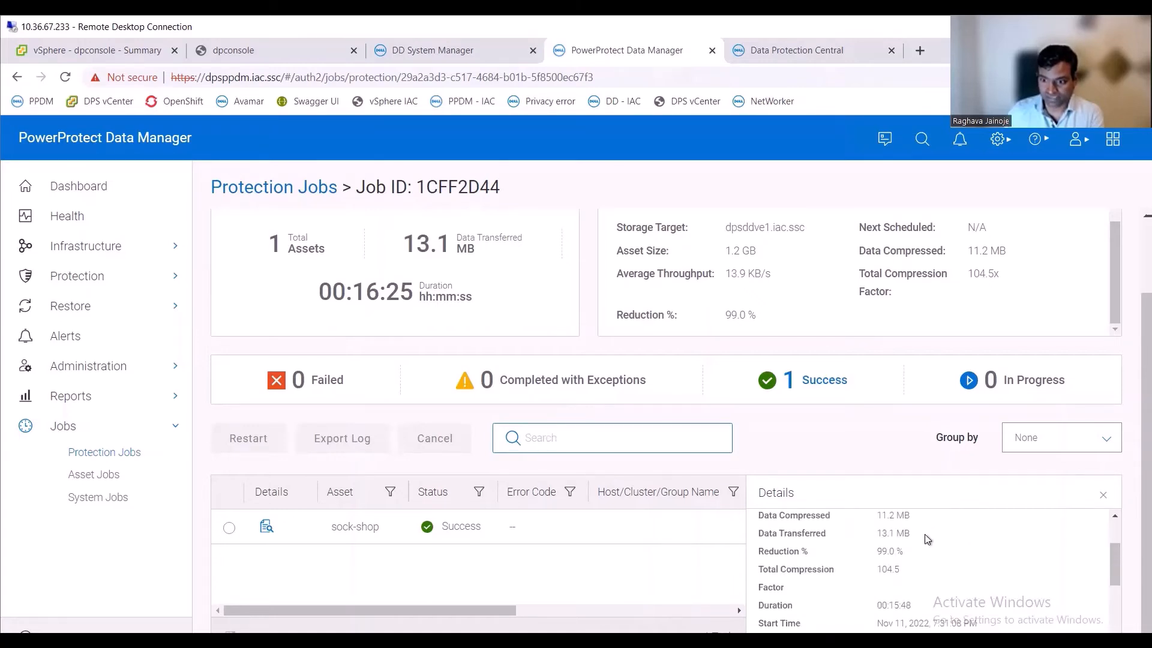
pyautogui.scroll(-1, 929, 551)
pyautogui.scroll(1, 908, 549)
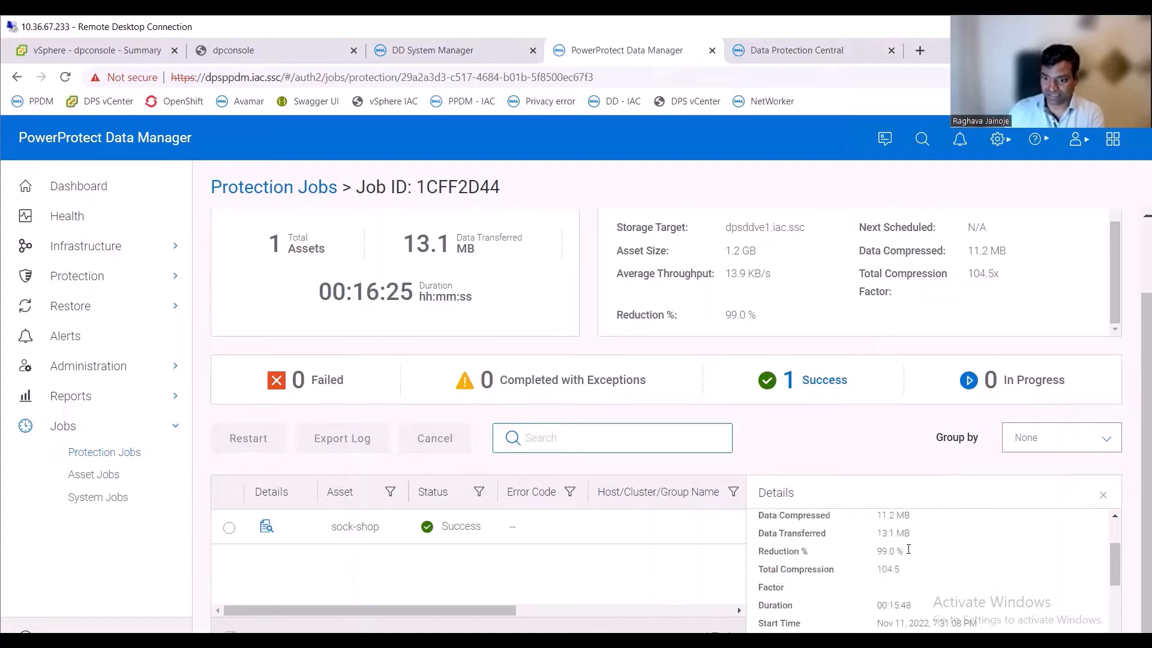
pyautogui.scroll(-2, 954, 564)
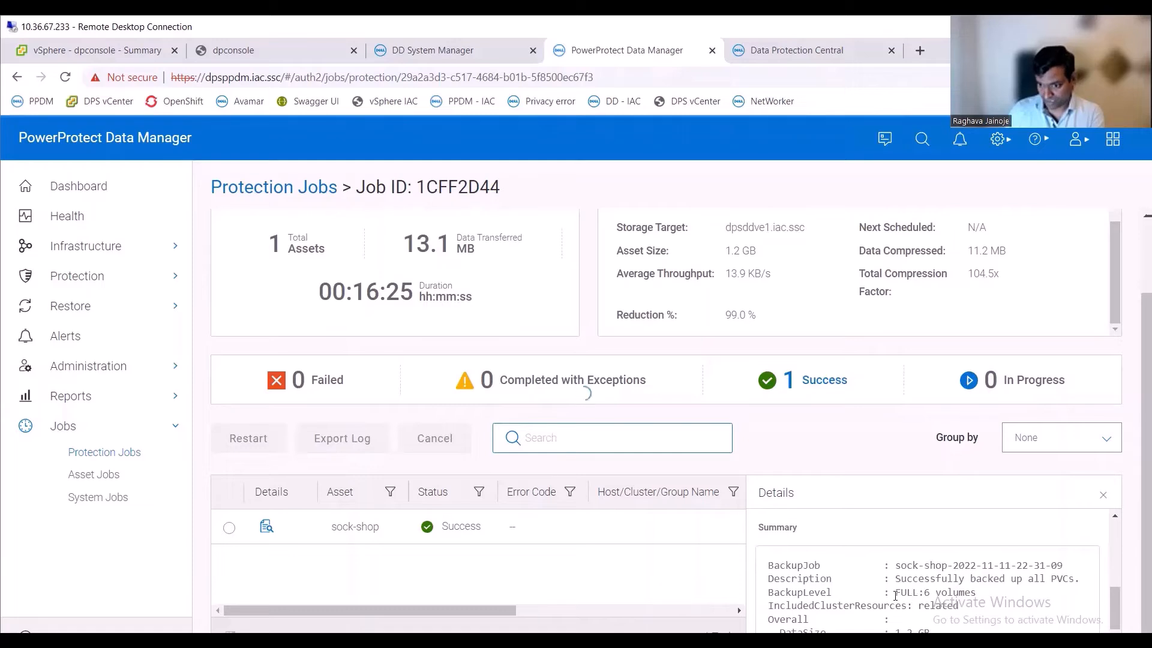
pyautogui.moveTo(924, 593); pyautogui.dragTo(958, 591)
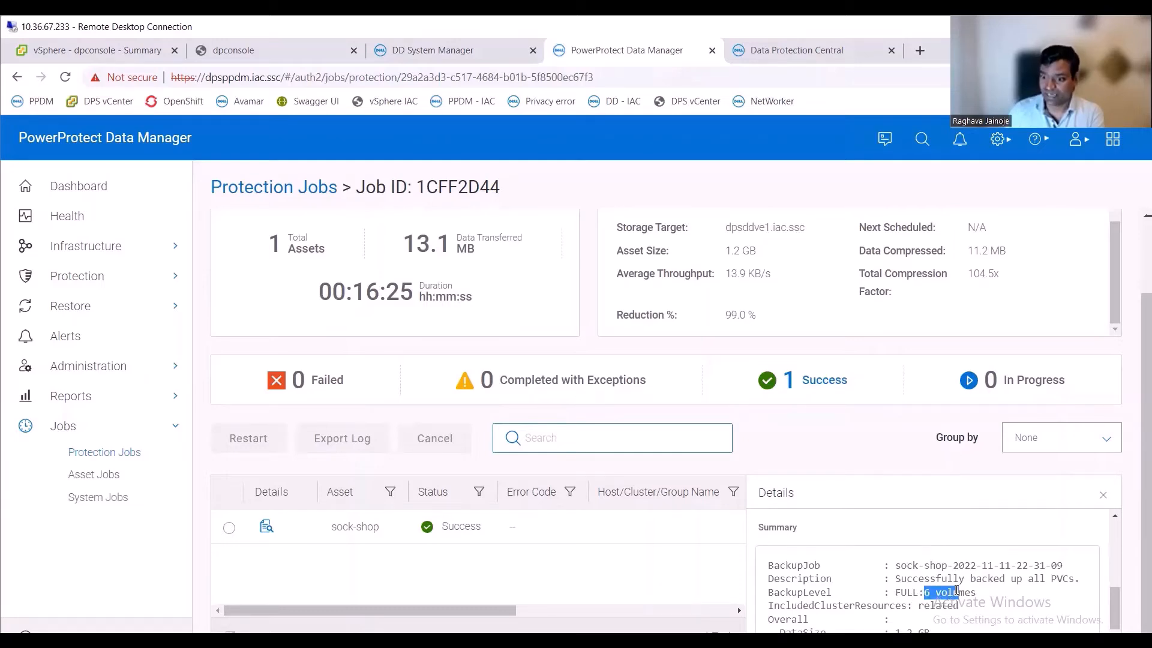
pyautogui.click(982, 596)
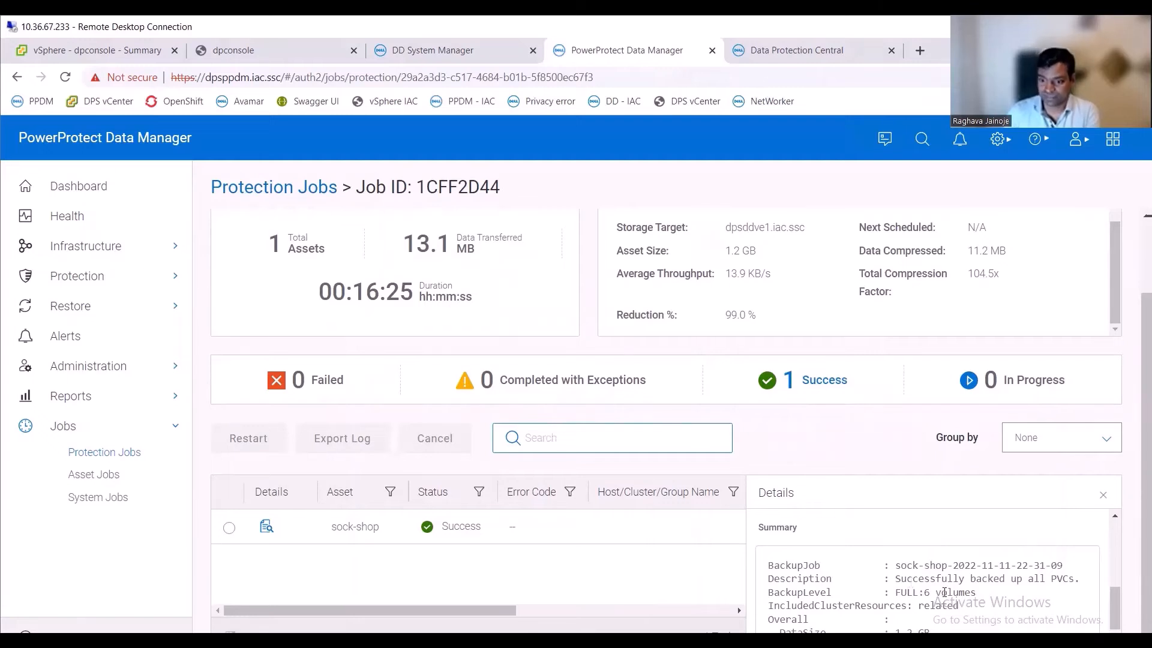
pyautogui.scroll(-1, 943, 597)
pyautogui.scroll(5, 943, 597)
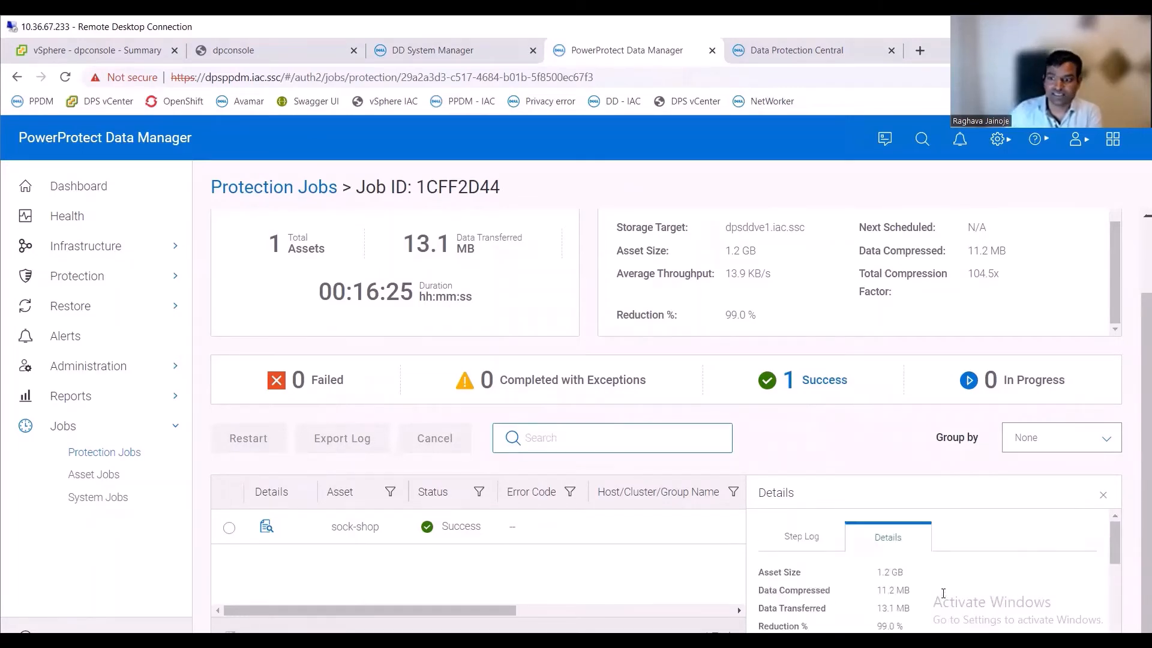
pyautogui.click(1103, 497)
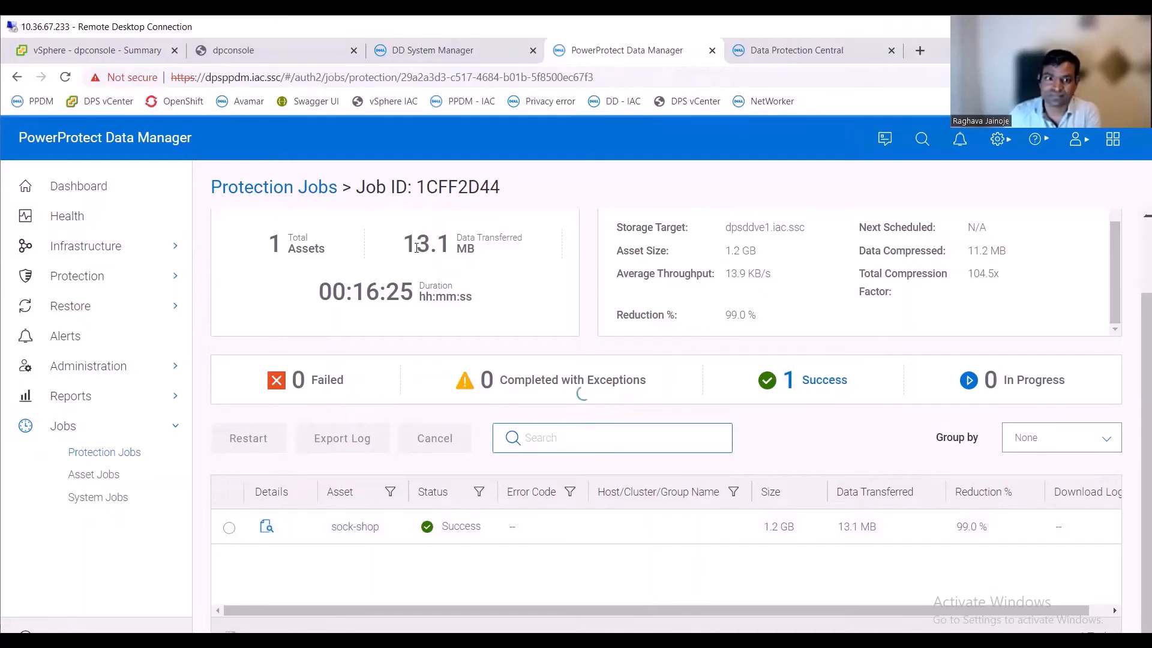
pyautogui.moveTo(403, 244); pyautogui.dragTo(449, 244)
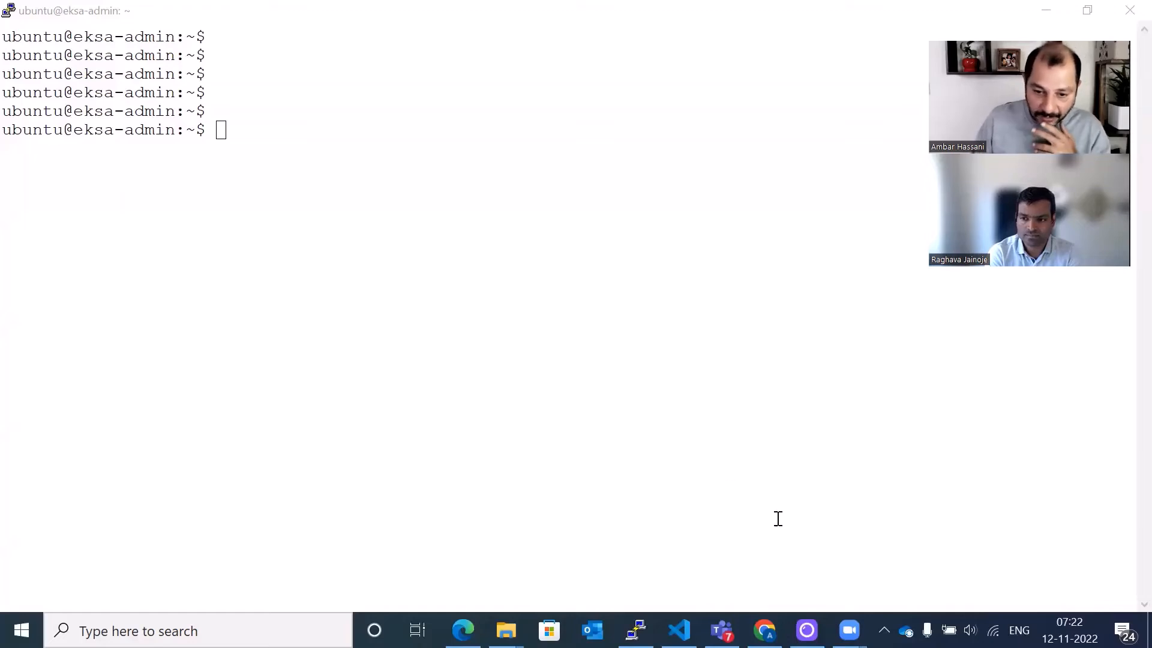
# - Switch to the browser and open the WeaveSocks storefront tab
pyautogui.moveTo(764, 630)
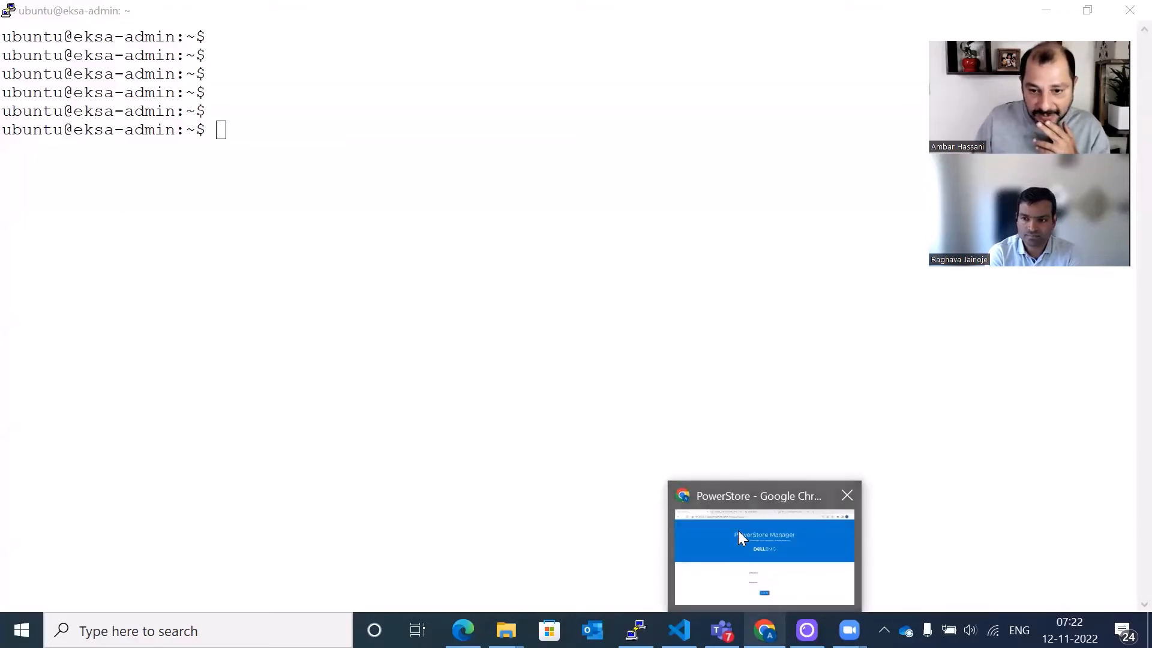
pyautogui.click(729, 501)
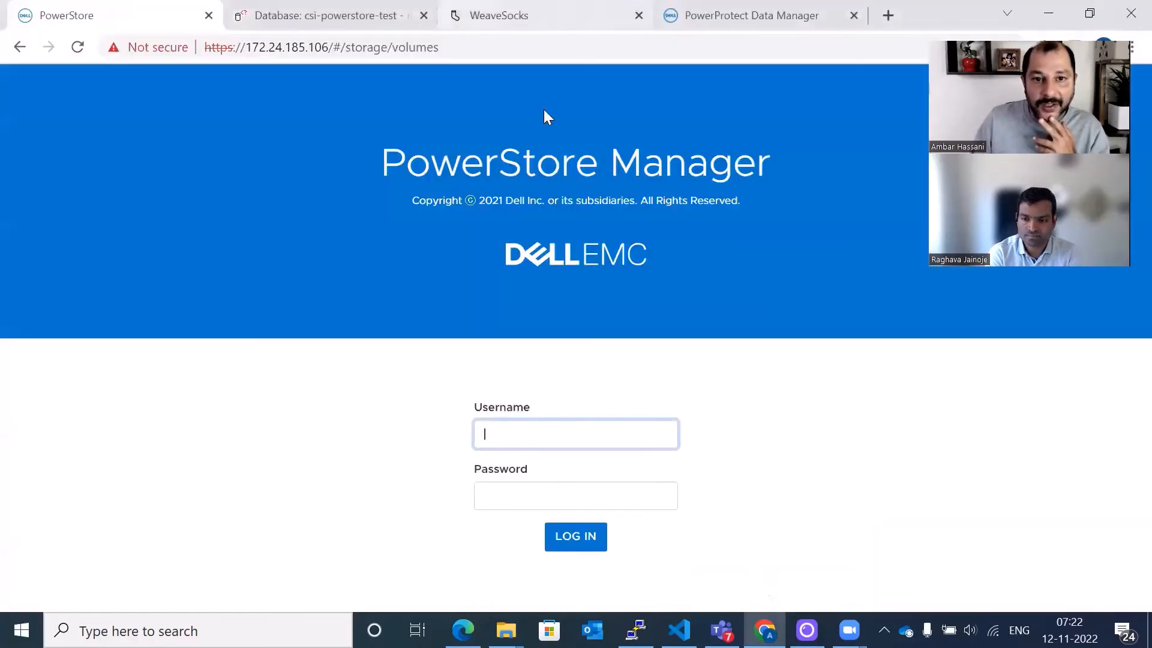
pyautogui.click(499, 15)
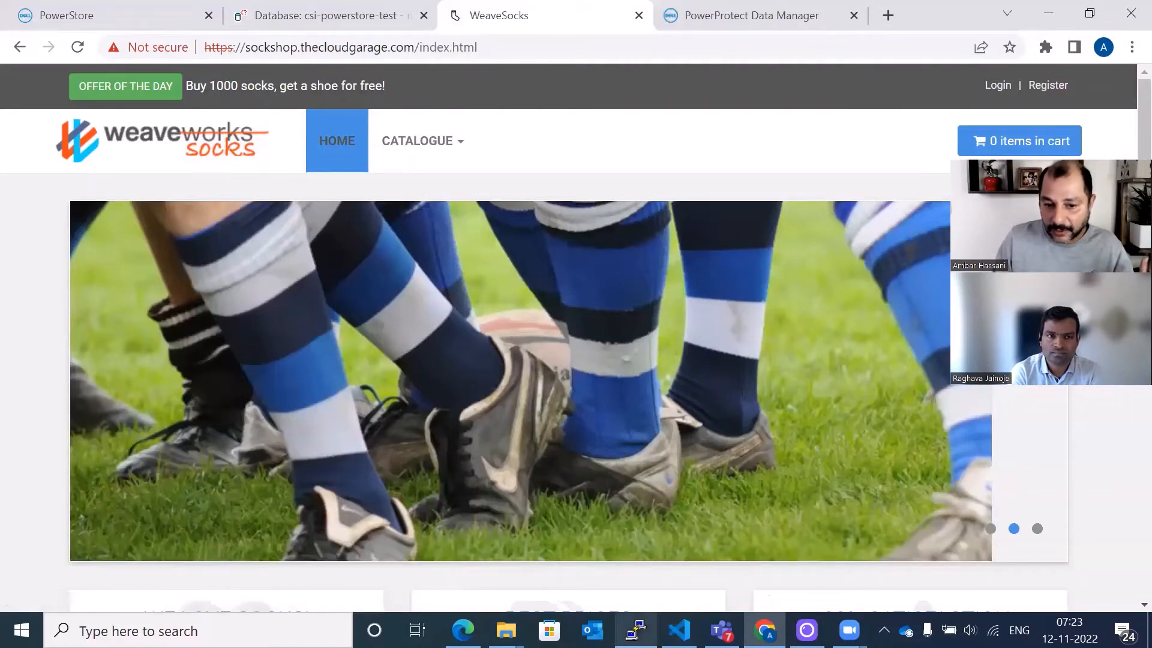
# - Switch to the eksa-admin terminal and list the pods in the sock-shop namespace with kubectl get pods -n sock-shop
pyautogui.click(636, 629)
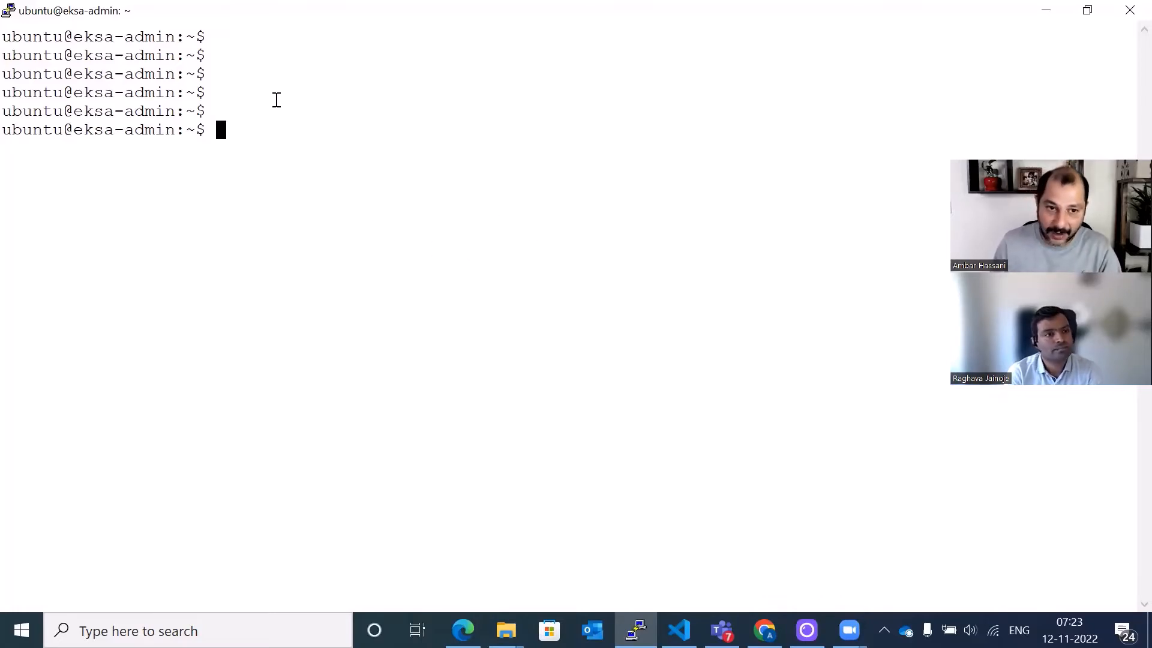
pyautogui.write('kube')
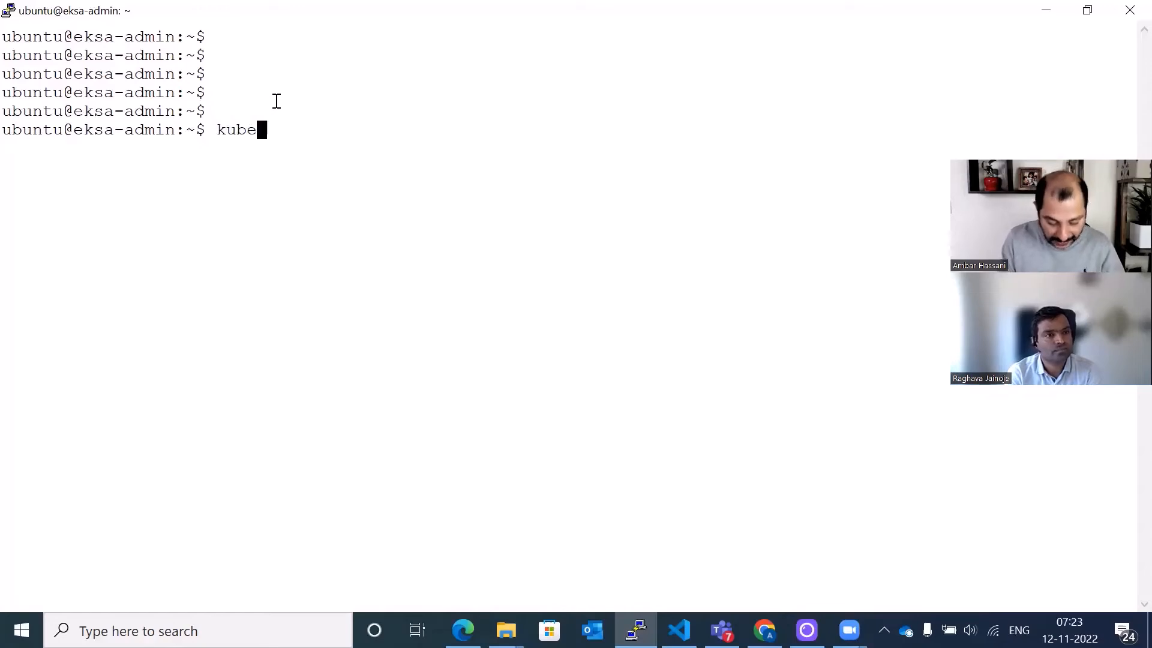
pyautogui.write('ctl get pod')
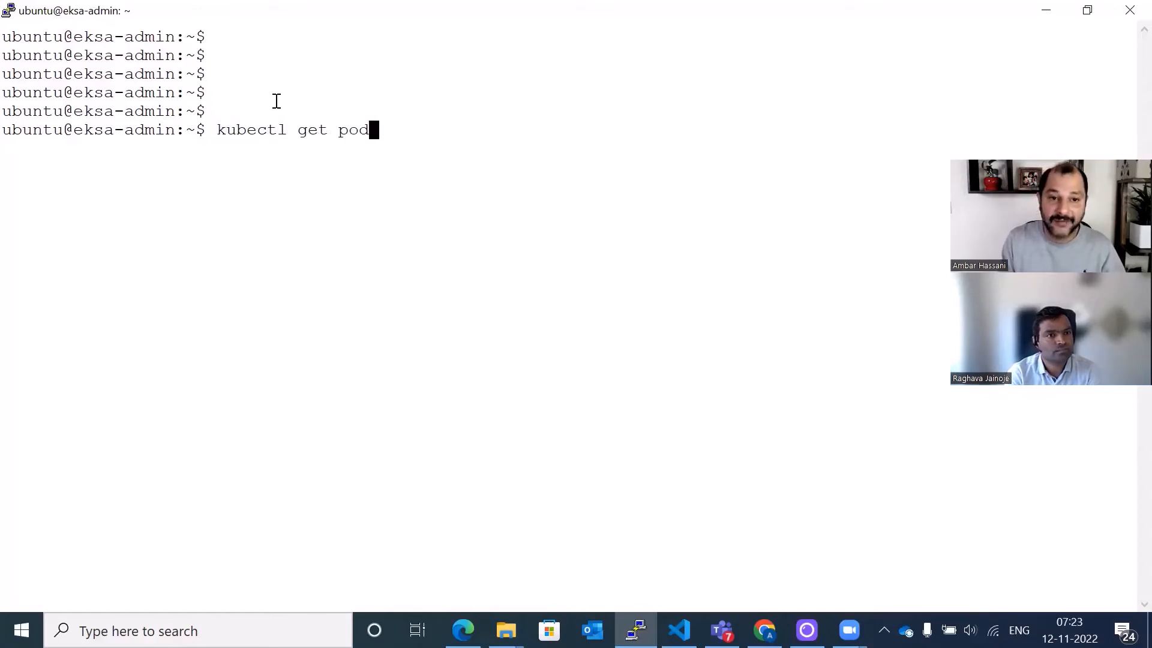
pyautogui.write('s -n sock-sho')
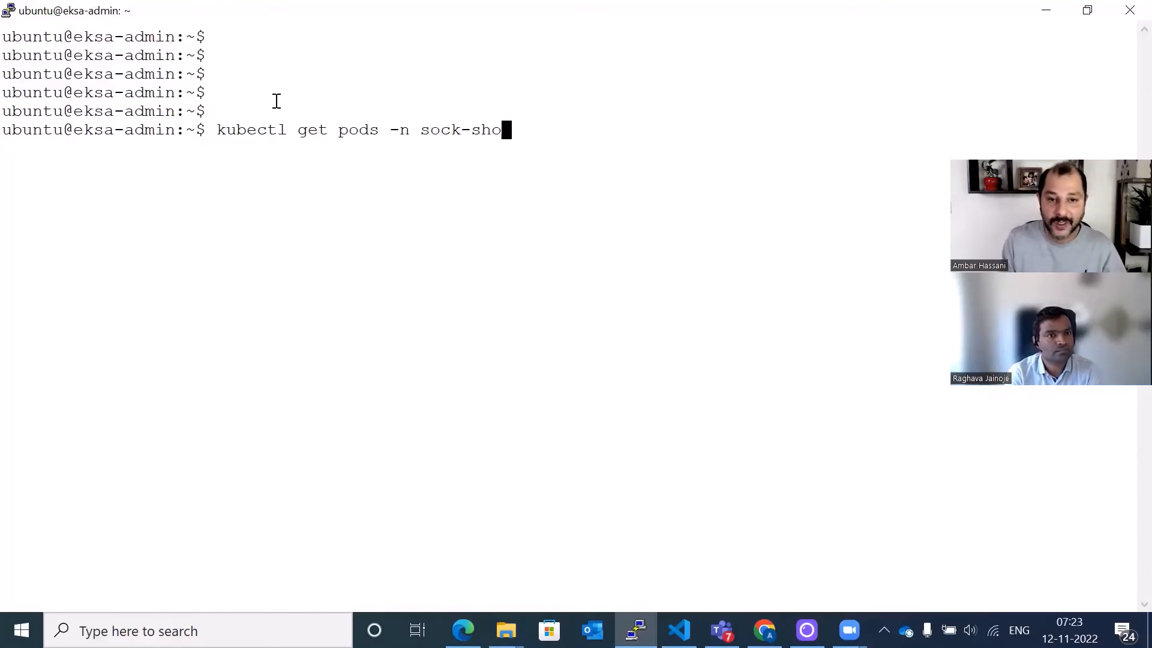
pyautogui.write('p')
pyautogui.press('Return')
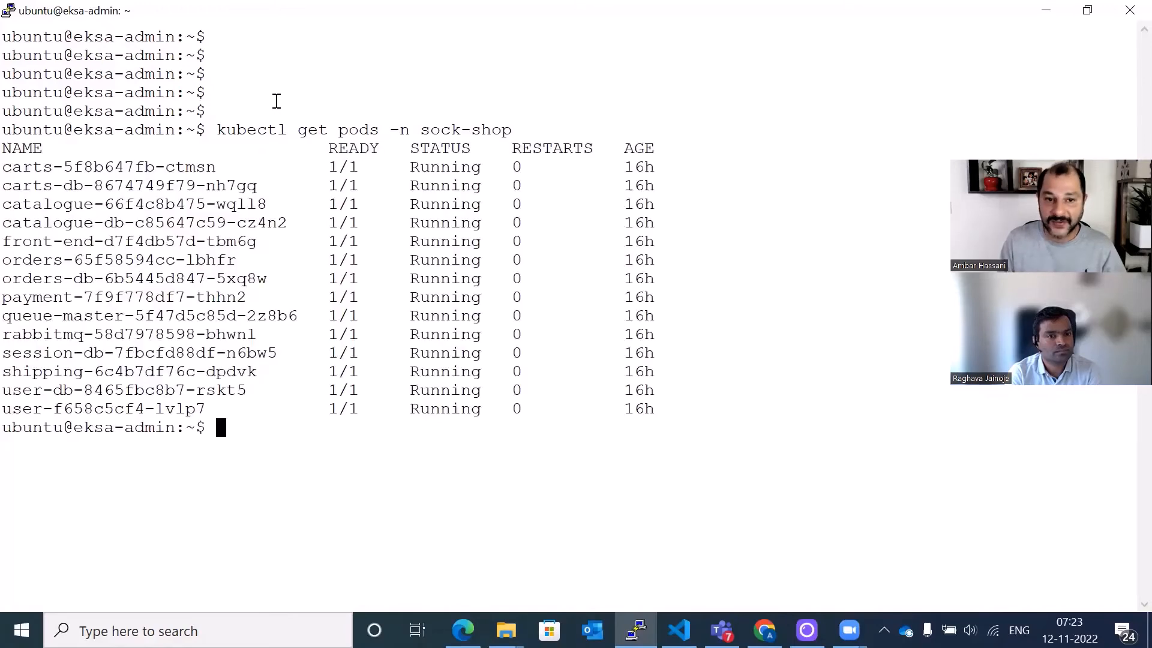
# - Clear the terminal and list the services in the sock-shop namespace with kubectl get service -n sock-shop
pyautogui.press('Return')
pyautogui.press('Return')
pyautogui.write('clear')
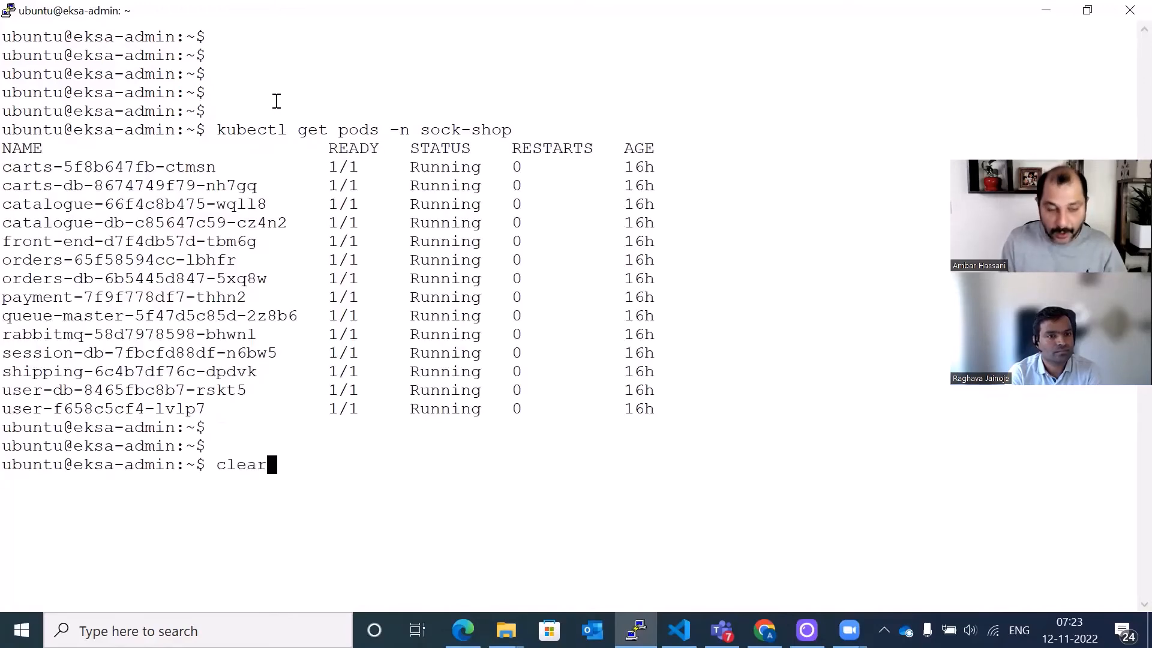
pyautogui.press('Return')
pyautogui.press('Return')
pyautogui.press('Return')
pyautogui.press('Return')
pyautogui.write('kubec')
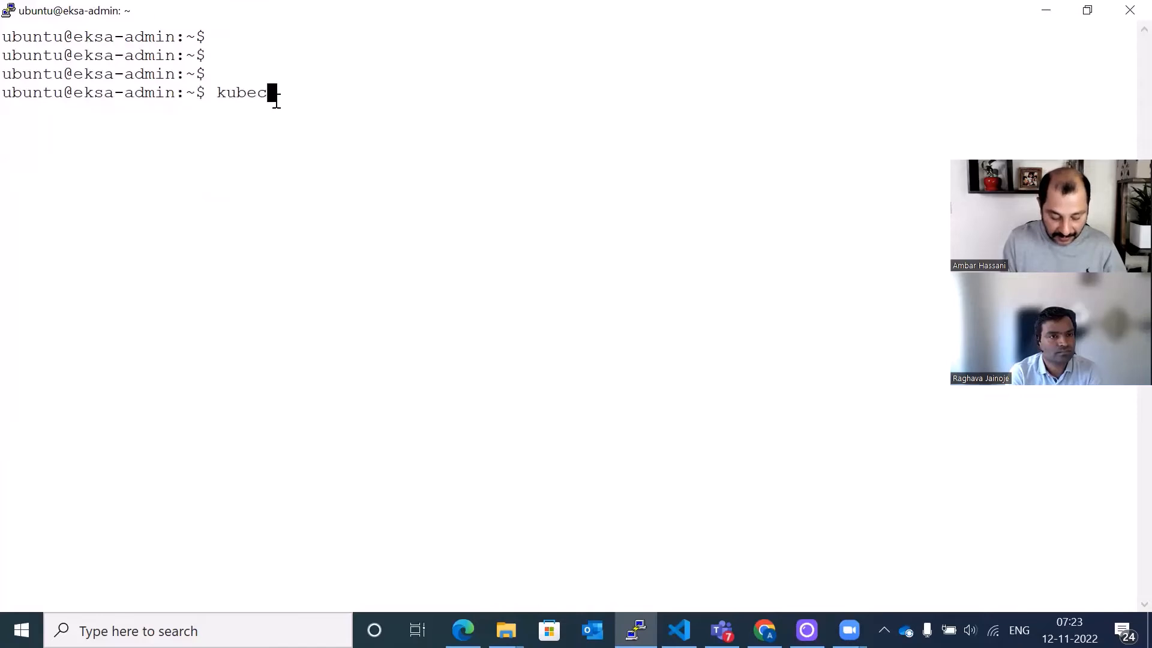
pyautogui.write('tl get ')
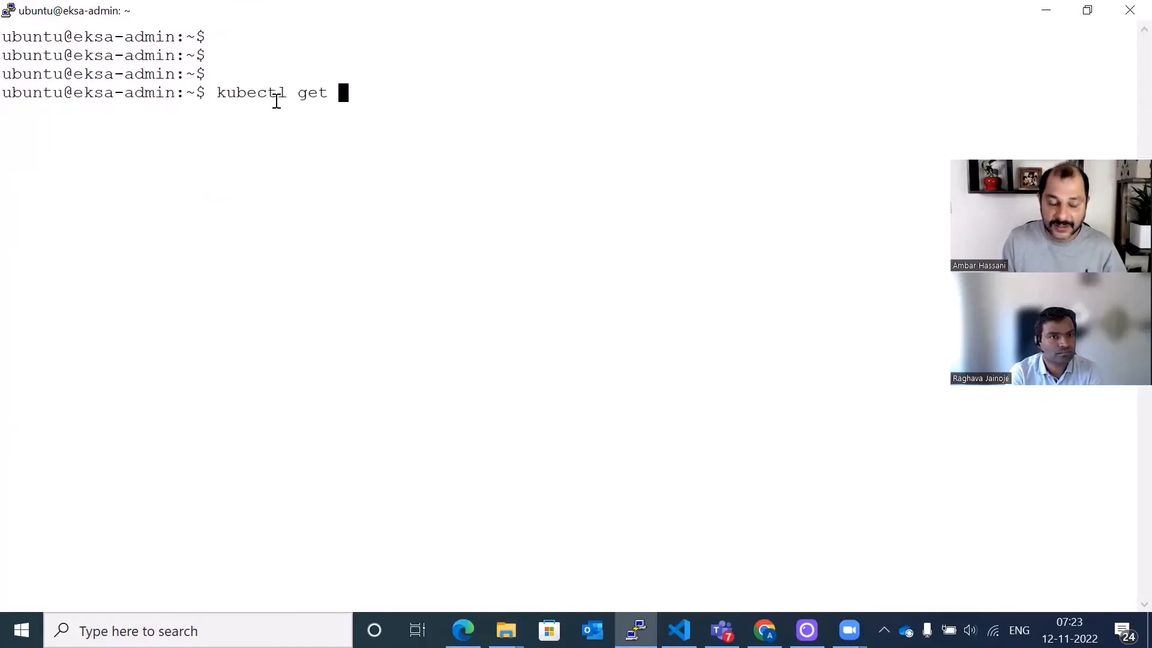
pyautogui.write('service -n sock-shop')
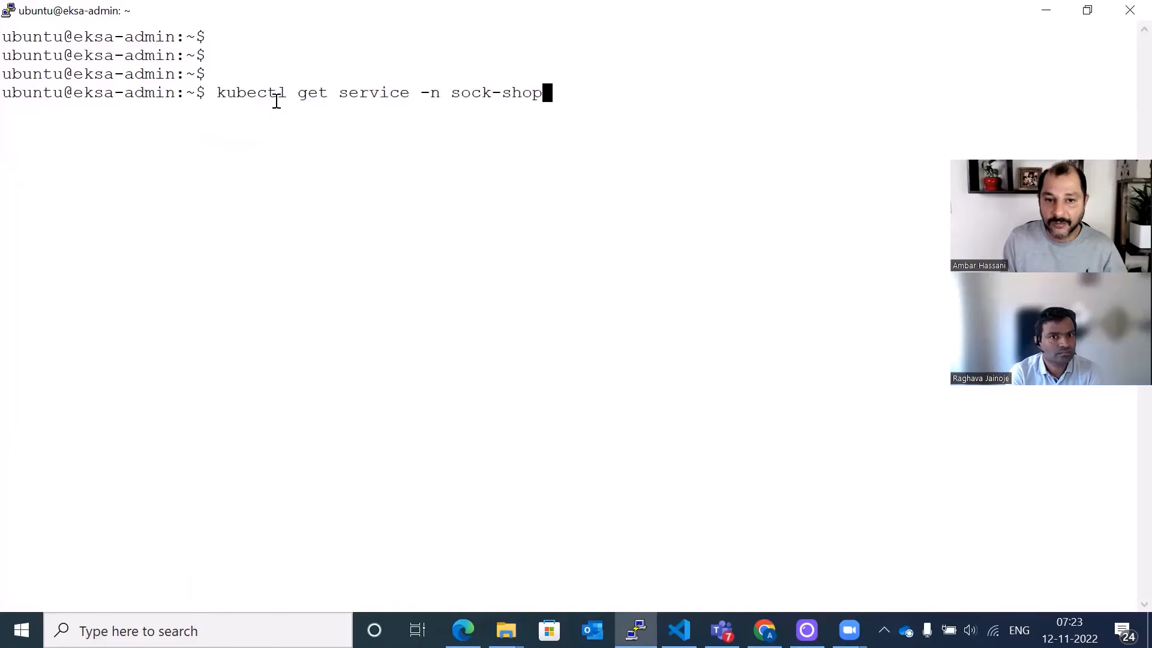
pyautogui.press('Return')
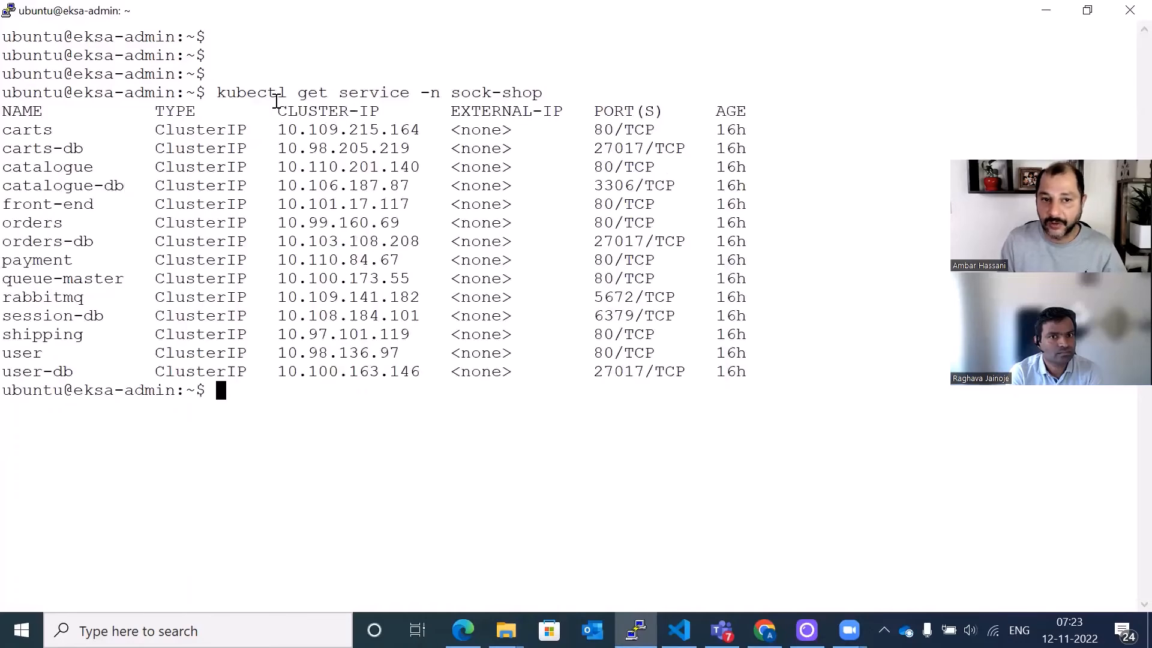
# - Clear the terminal and list the sock-shop persistent volume claims with kubectl get pvc -n sock-shop
pyautogui.press('Return')
pyautogui.press('Return')
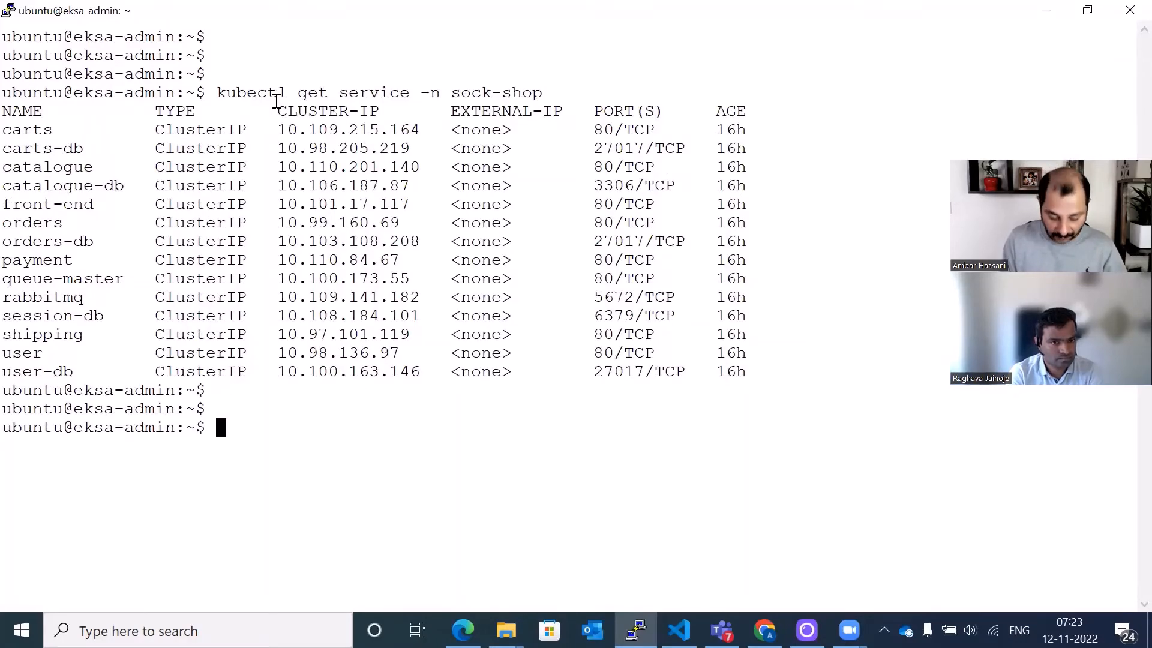
pyautogui.write('clear')
pyautogui.press('Return')
pyautogui.press('Return')
pyautogui.press('Return')
pyautogui.press('Return')
pyautogui.press('Return')
pyautogui.press('Return')
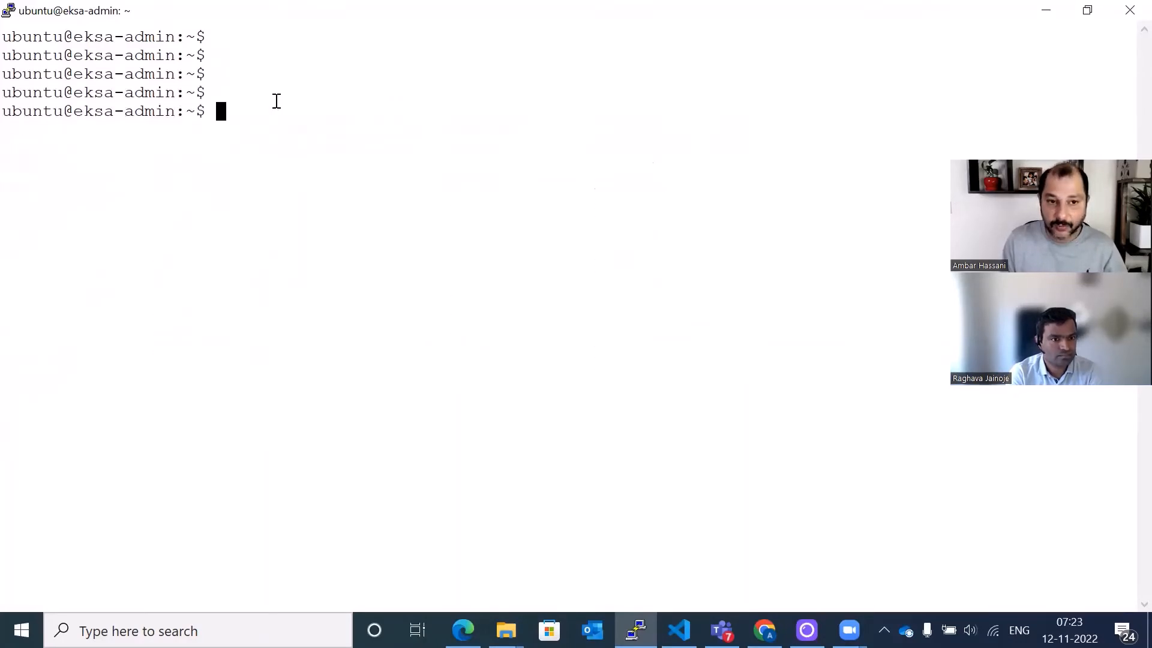
pyautogui.write('kubectl get ')
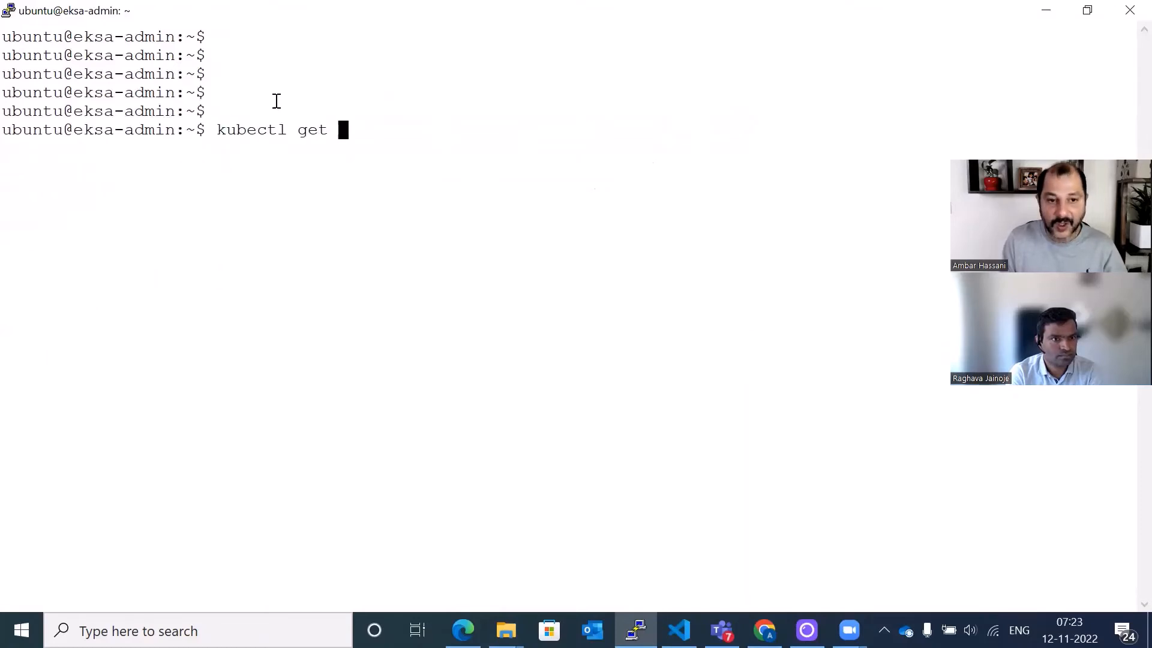
pyautogui.write('pvc -n sock-shop')
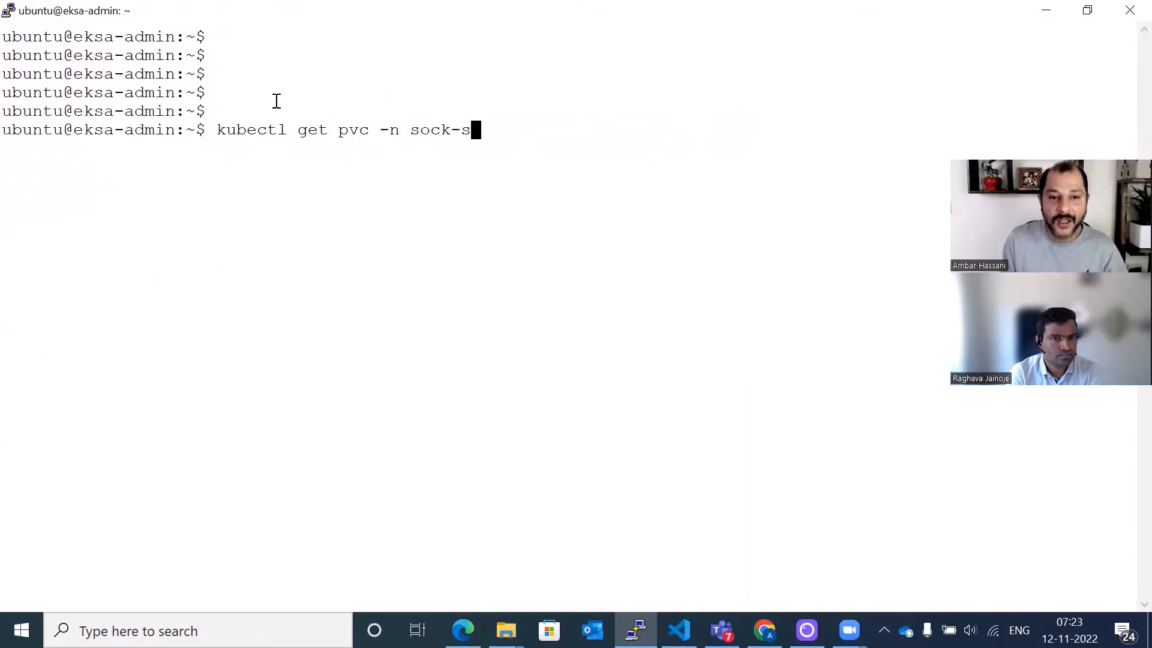
pyautogui.press('Return')
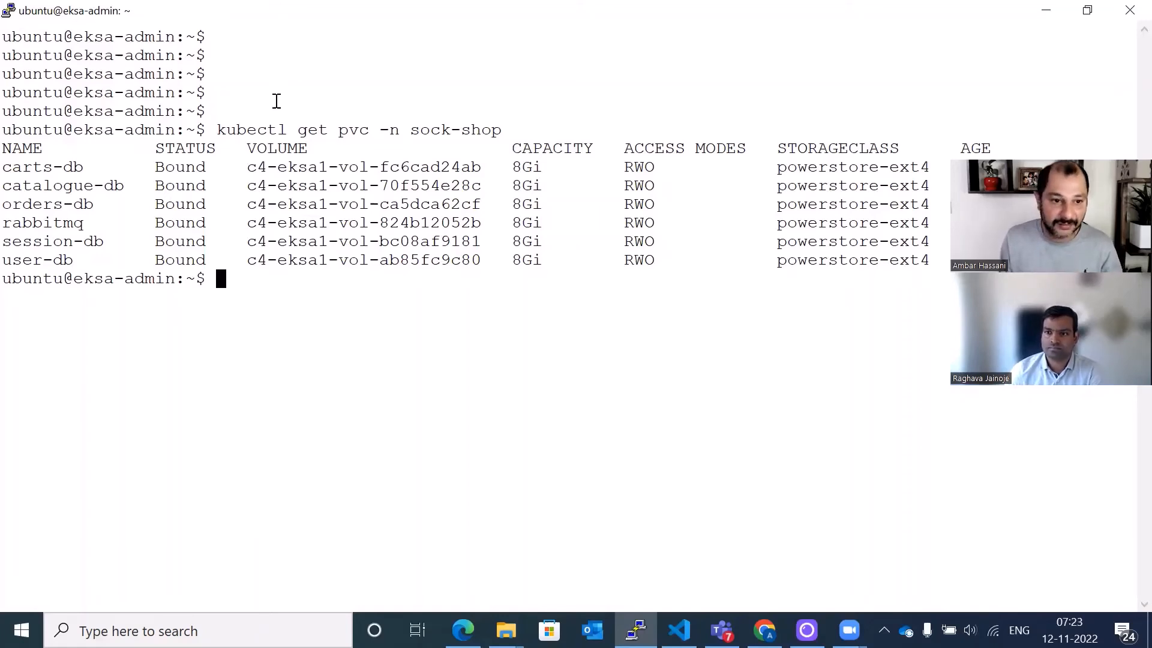
# - Clear the terminal and list the sock-shop ingress with kubectl get ingress -n sock-shop
pyautogui.press('Return')
pyautogui.press('Return')
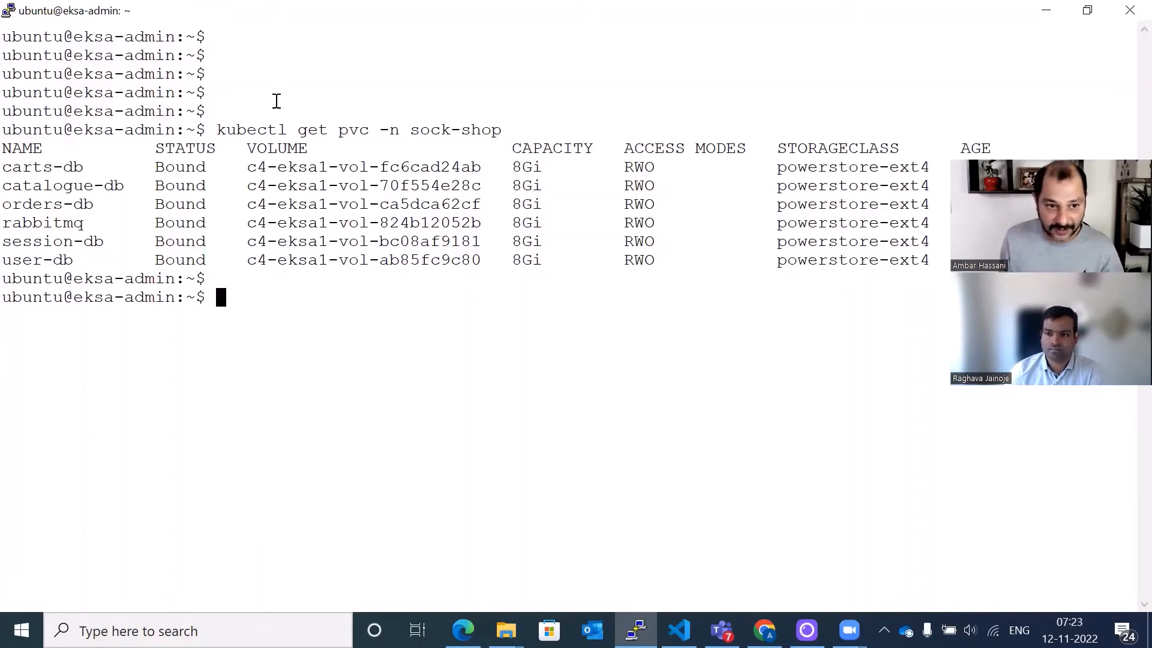
pyautogui.write('clear')
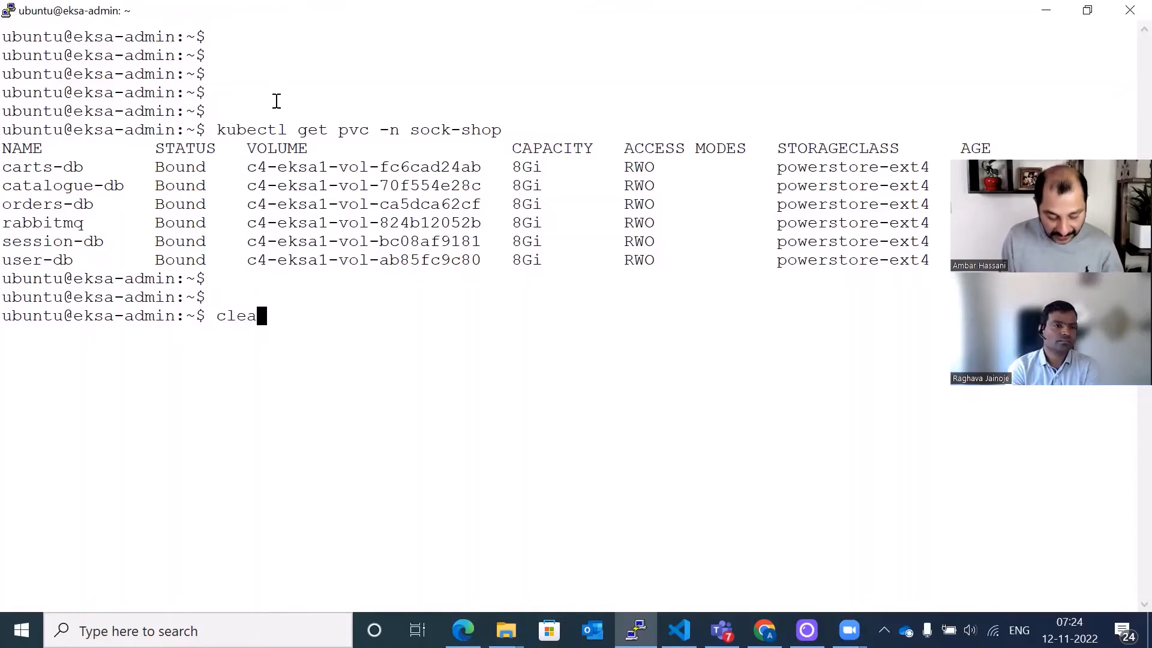
pyautogui.press('Return')
pyautogui.press('Return')
pyautogui.press('Return')
pyautogui.press('Return')
pyautogui.press('Return')
pyautogui.write('kubectl ')
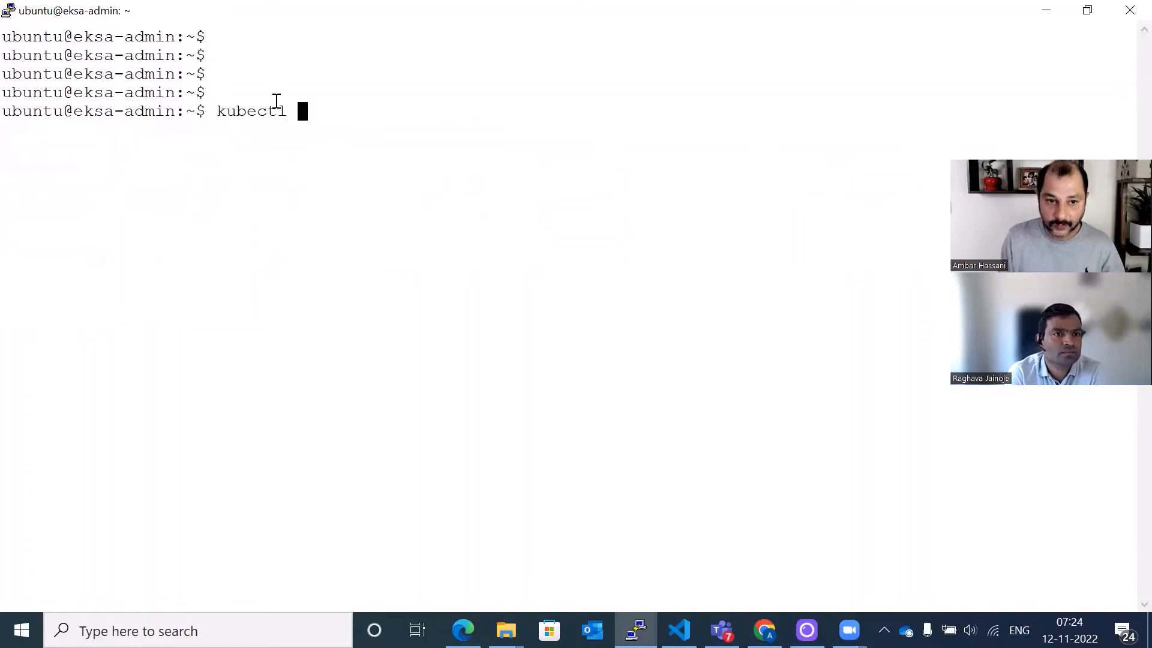
pyautogui.write('g')
pyautogui.press('BackSpace')
pyautogui.write('get i')
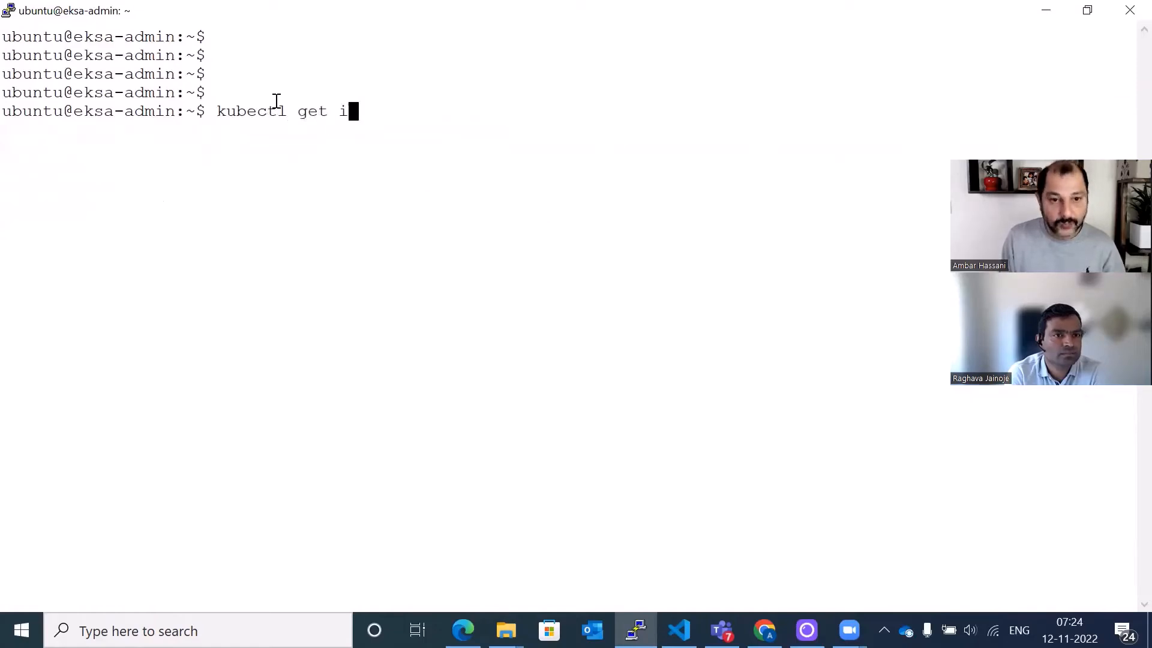
pyautogui.write('ngress -n')
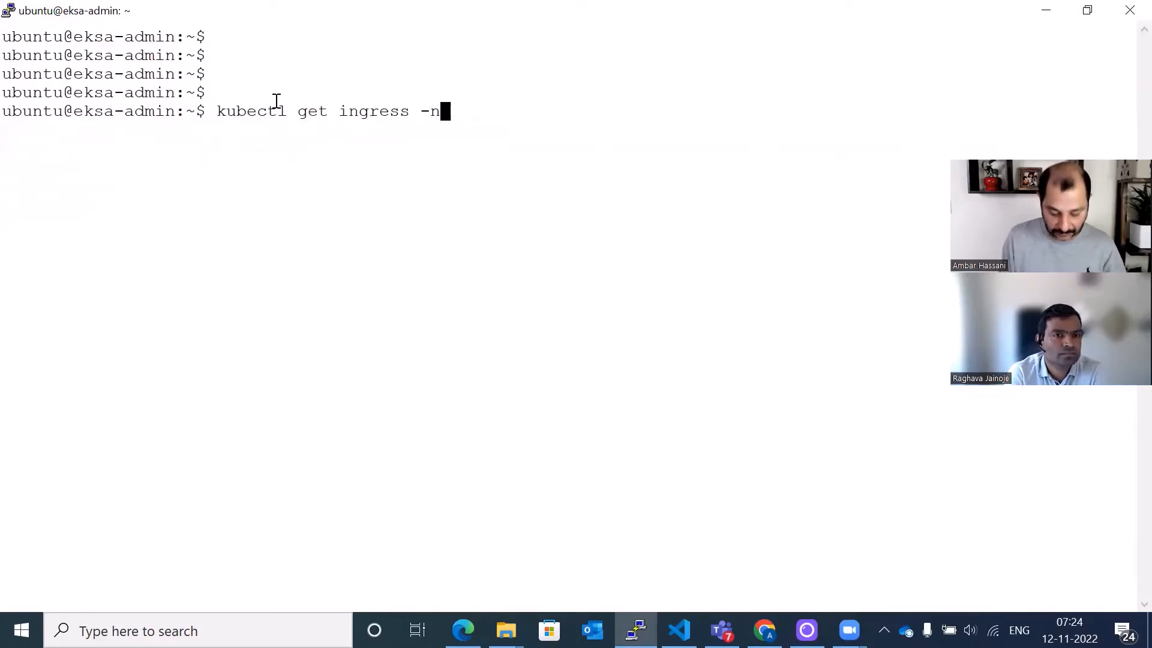
pyautogui.write(' sock-shop')
pyautogui.press('Return')
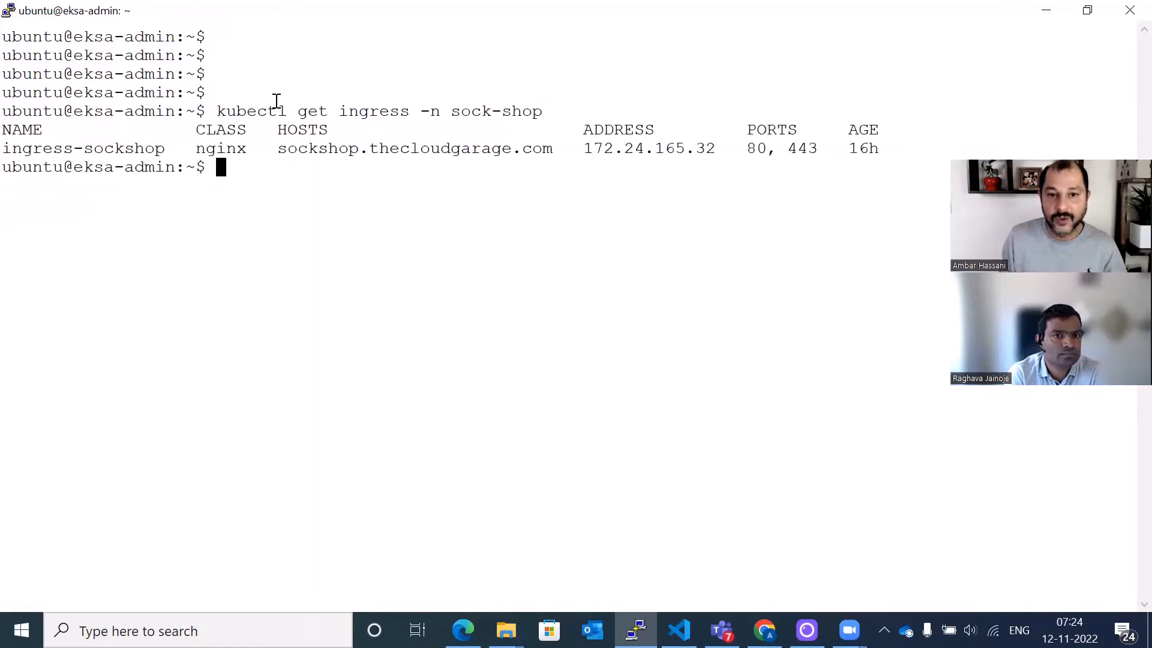
# - List the secrets in the sock-shop namespace with kubectl get secret -n sock-shop
pyautogui.press('Return')
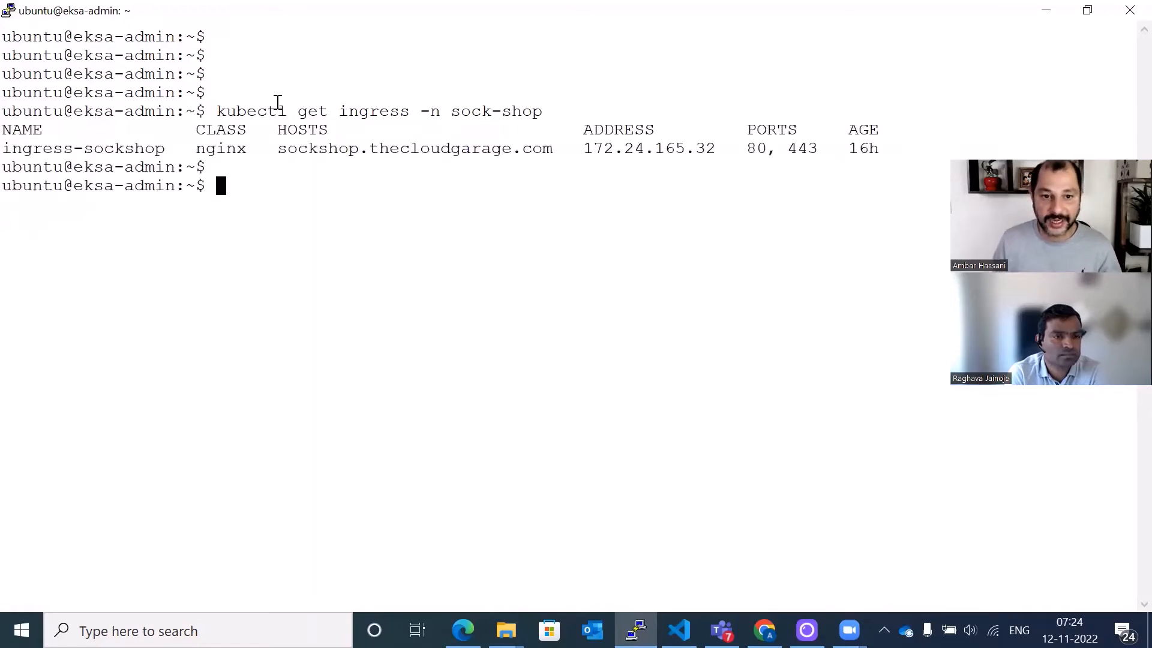
pyautogui.write('kube')
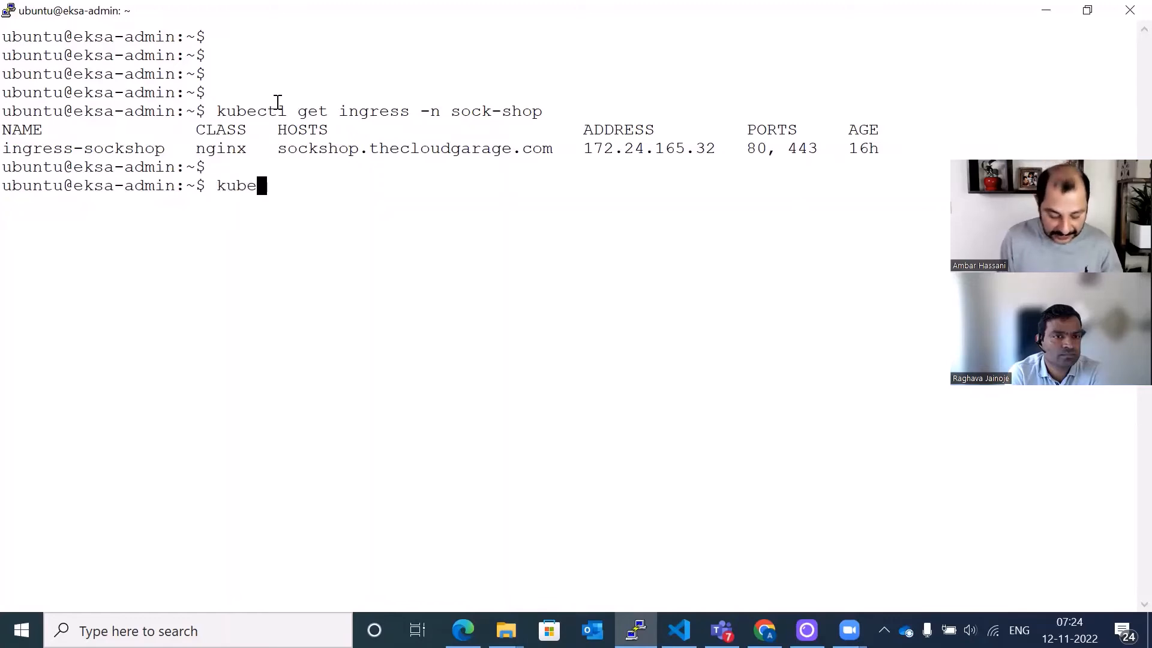
pyautogui.write('ctl get se')
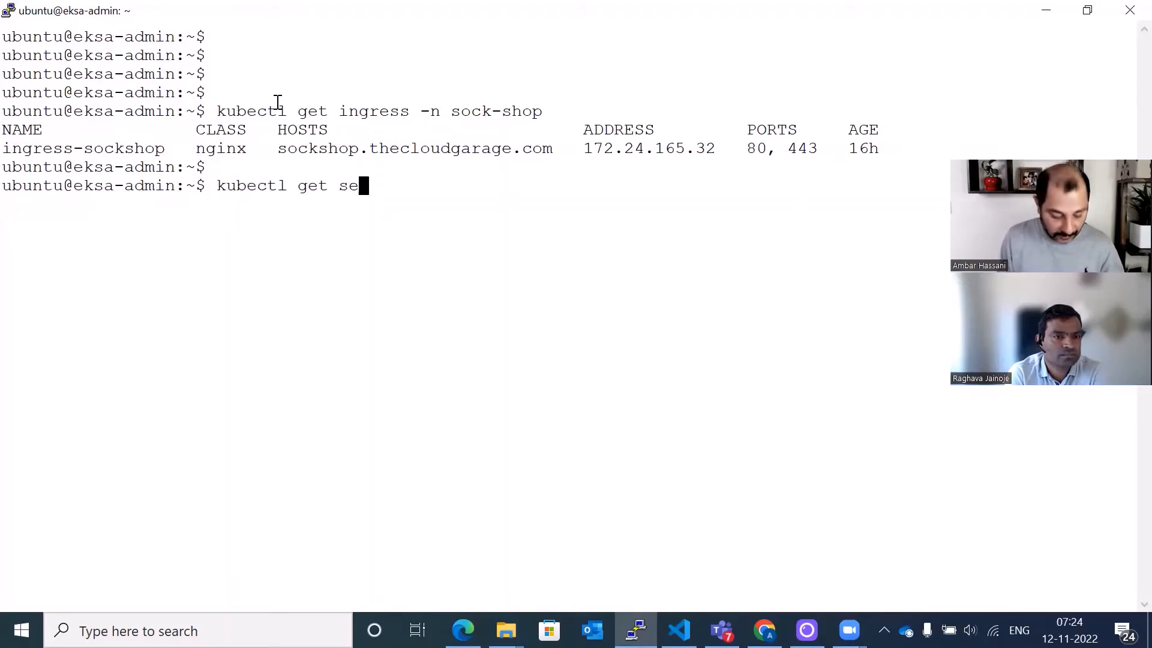
pyautogui.write('cret ')
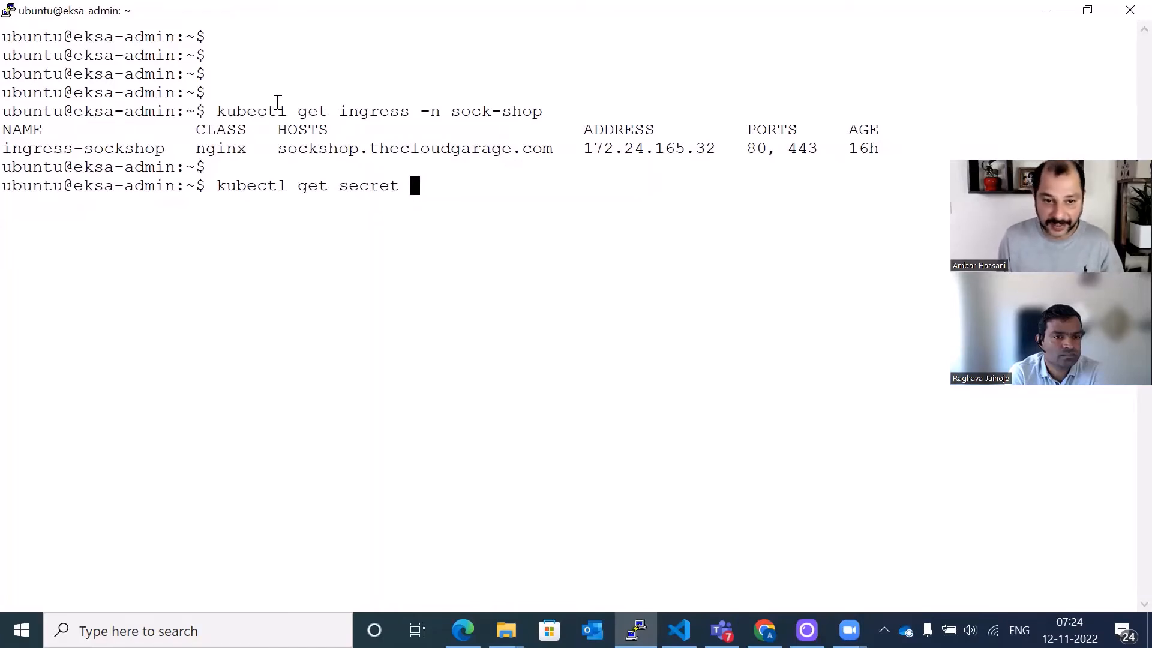
pyautogui.write('-')
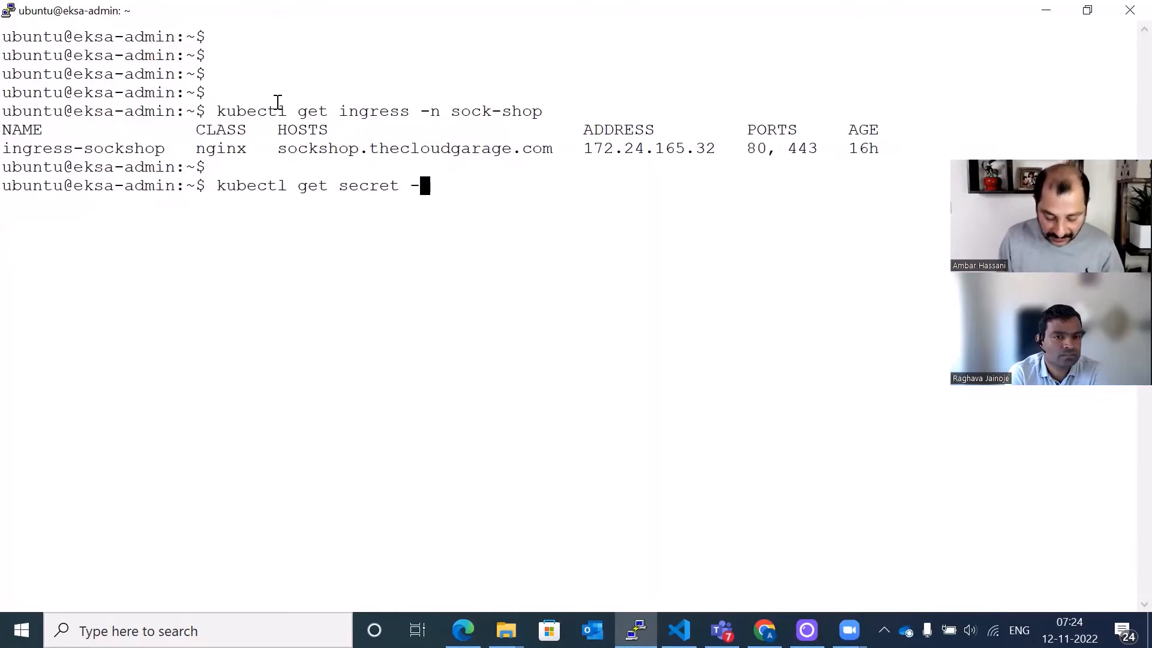
pyautogui.write('n sock-shop')
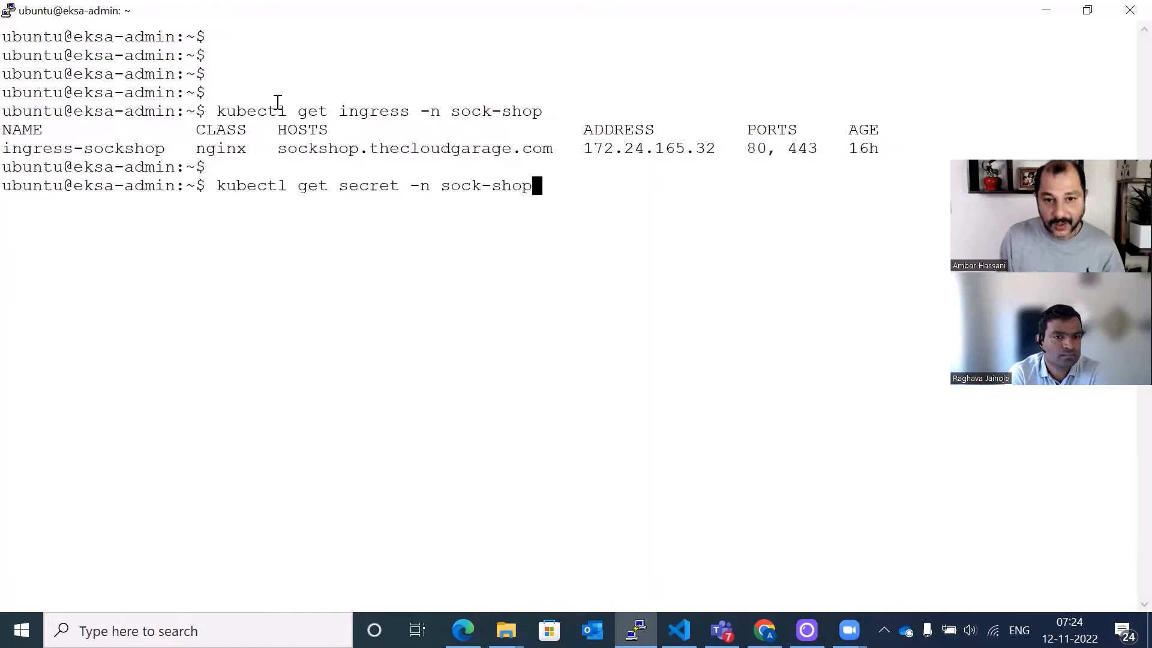
pyautogui.press('Return')
pyautogui.press('Return')
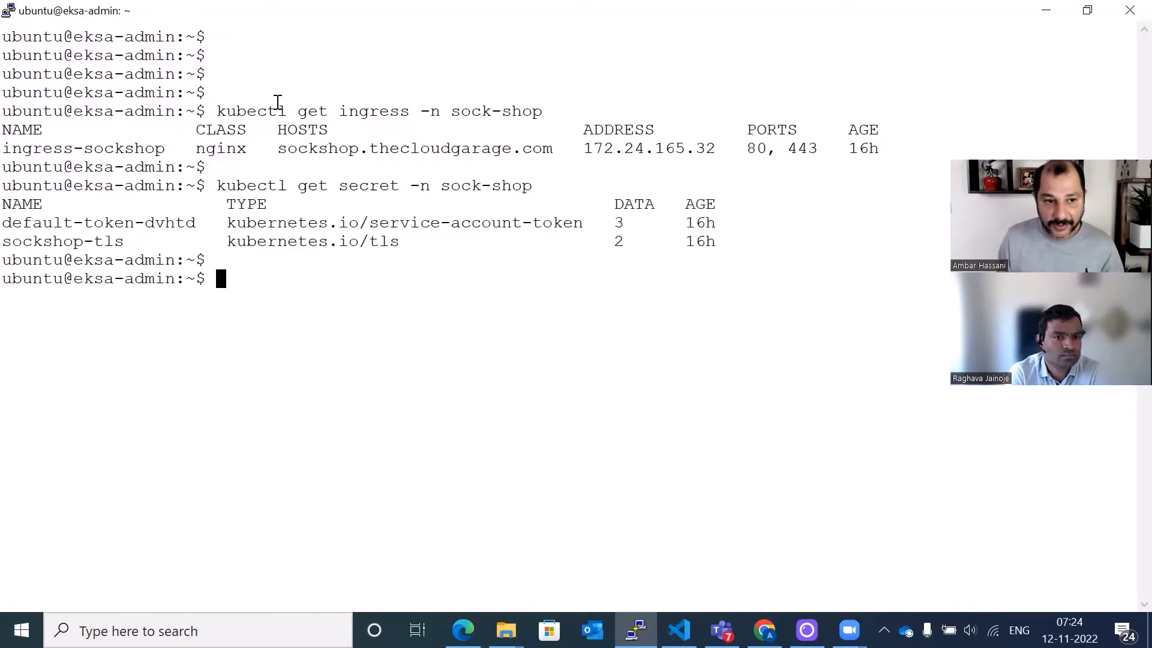
# - Select the sockshop-tls secret name in the output and return focus to the terminal prompt
pyautogui.moveTo(11, 241); pyautogui.dragTo(123, 243)
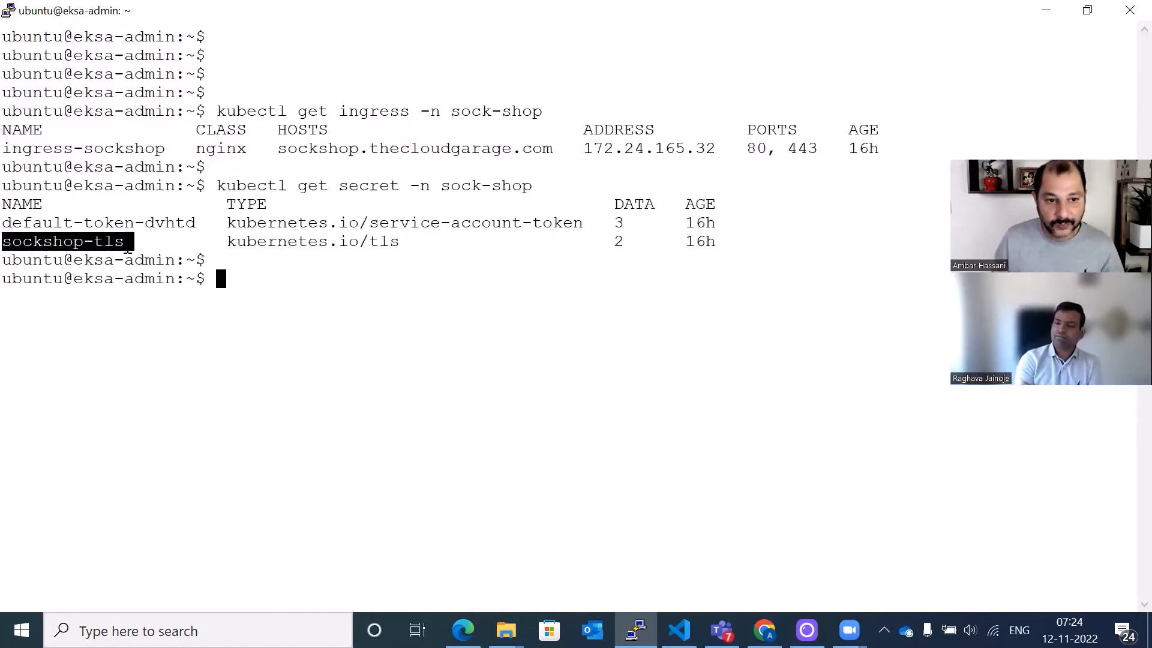
pyautogui.click(331, 289)
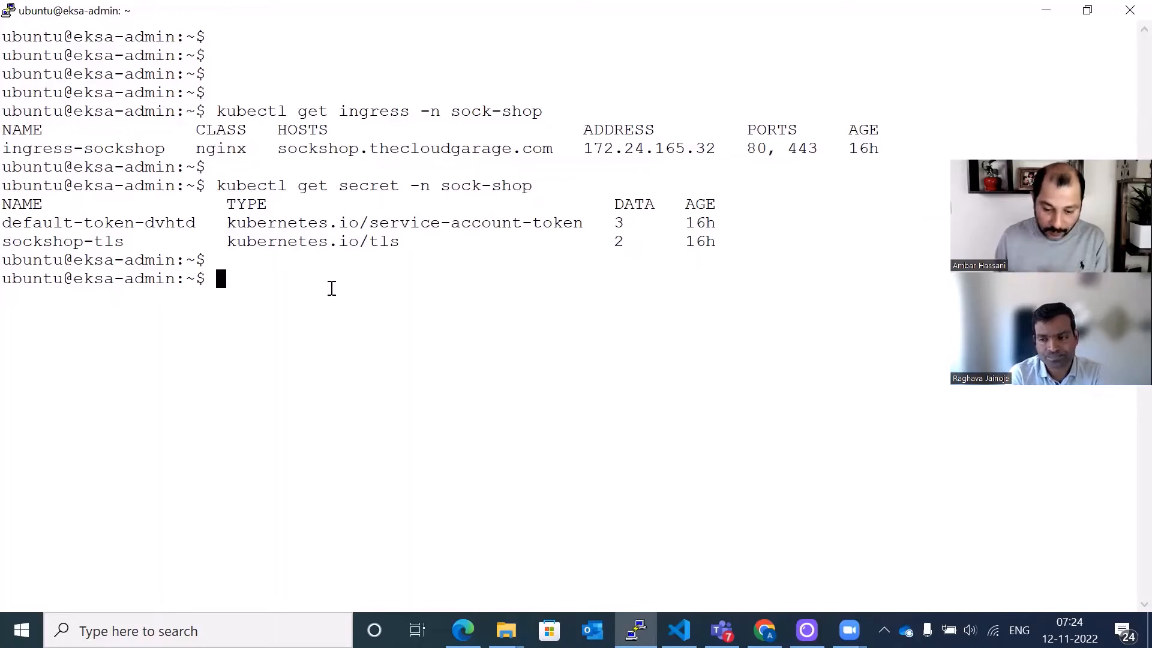
pyautogui.moveTo(462, 630)
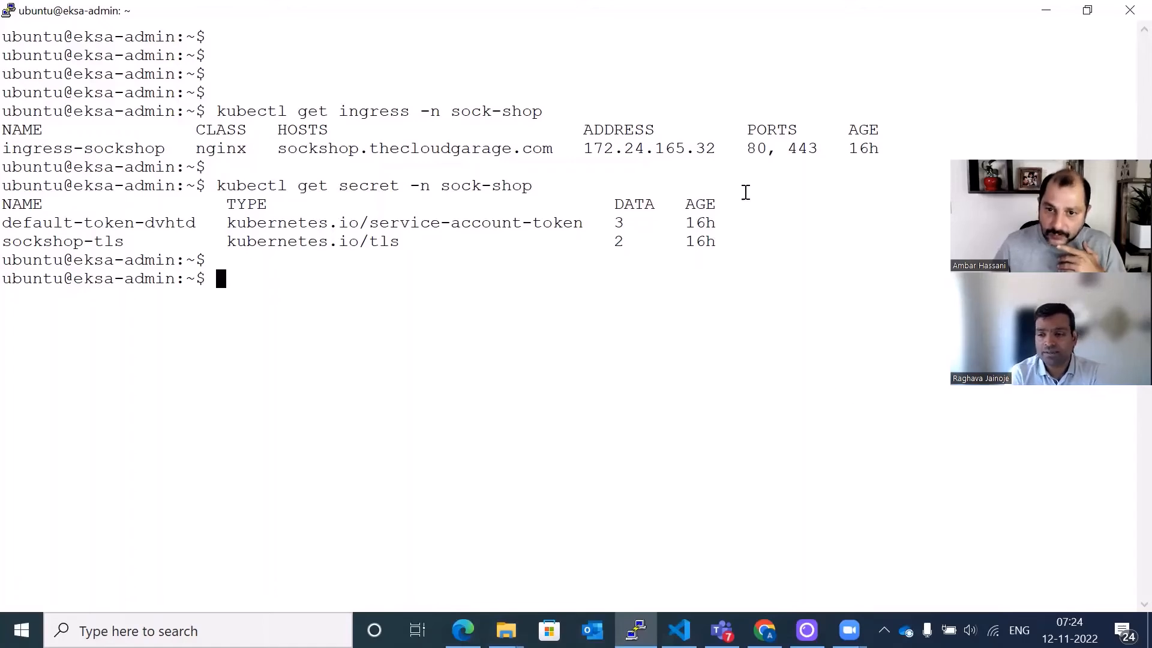
pyautogui.hotkey('alt', 'Tab')
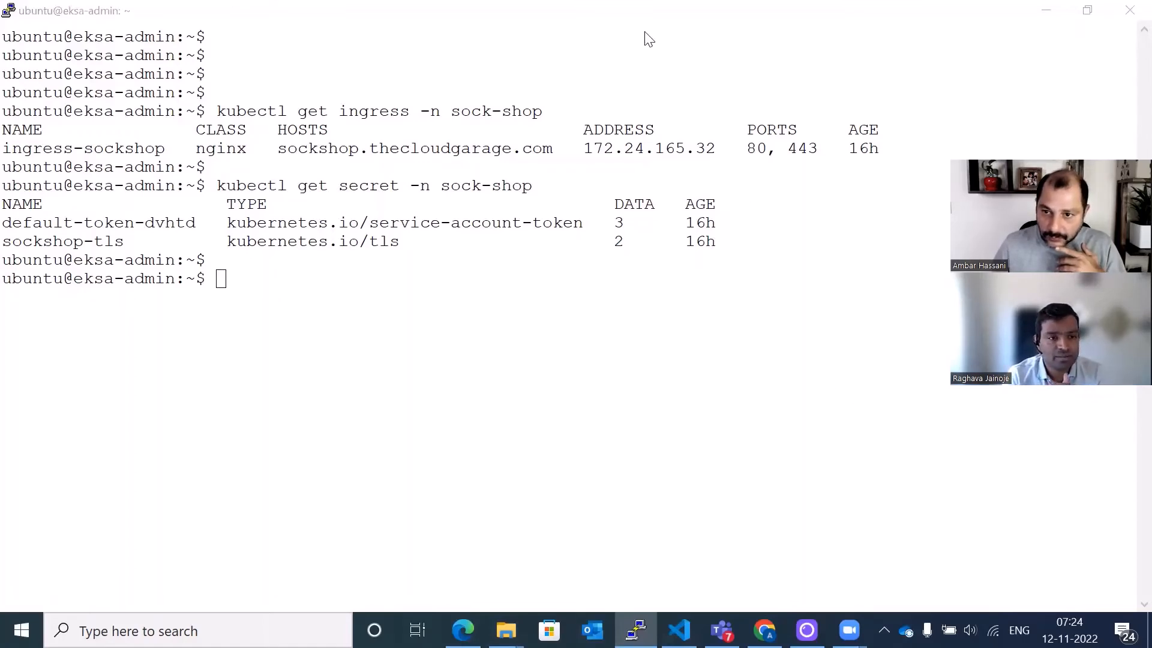
pyautogui.click(565, 298)
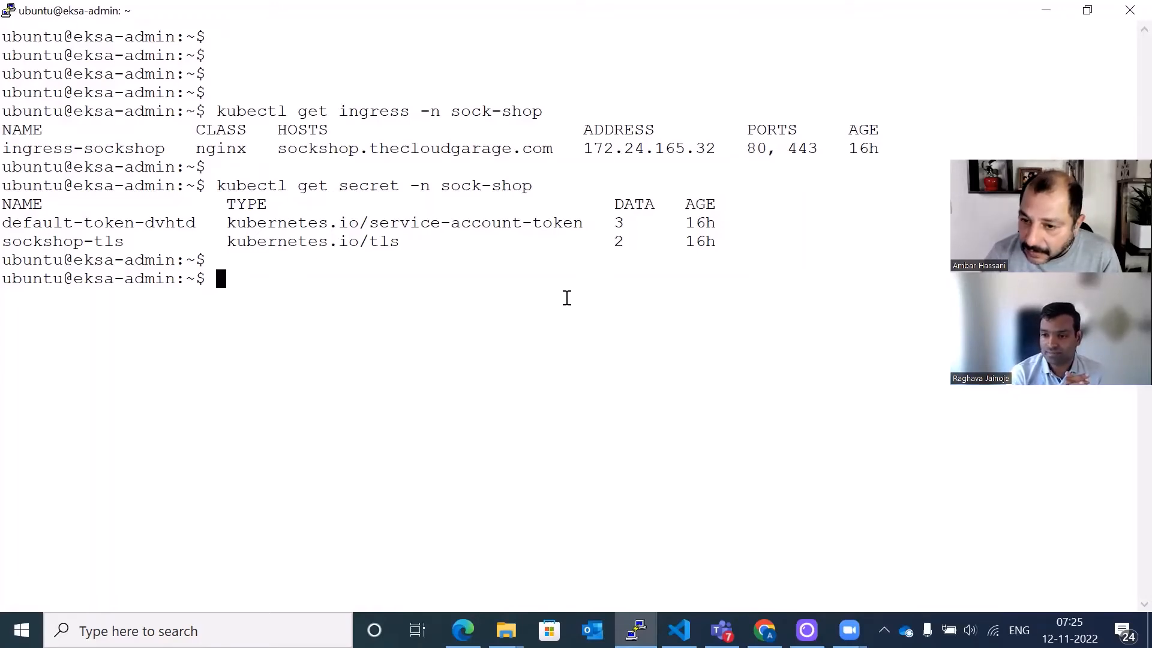
# - Try to list dc resources with kubectl get dc, then clear the terminal
pyautogui.write('kube')
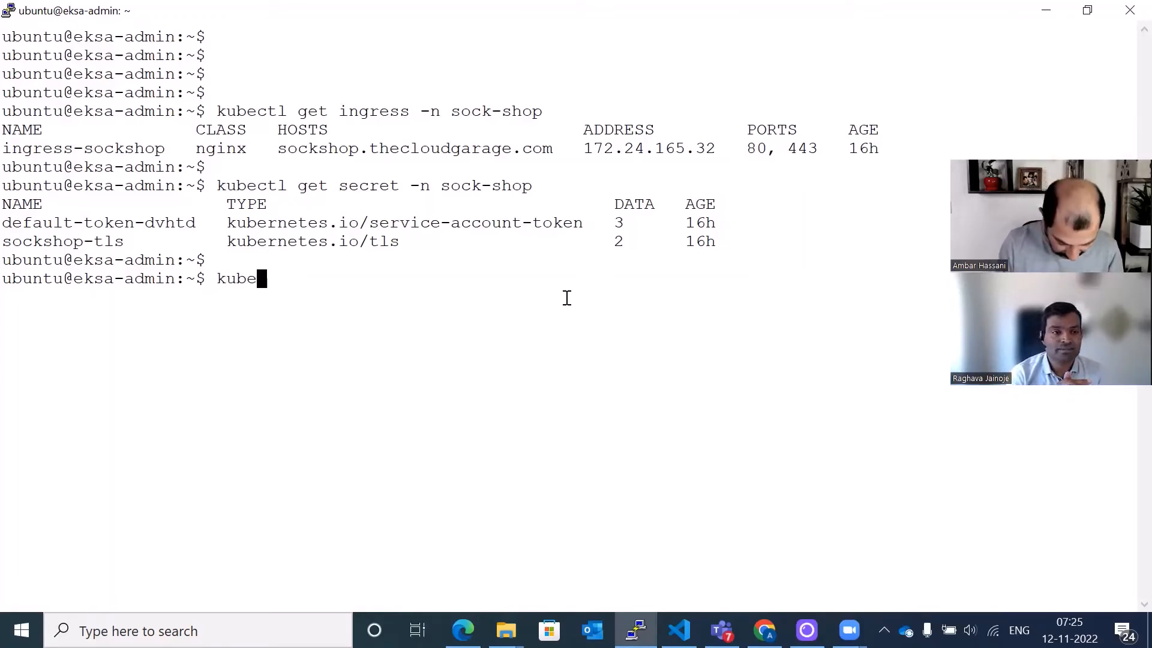
pyautogui.write('ctl get dc')
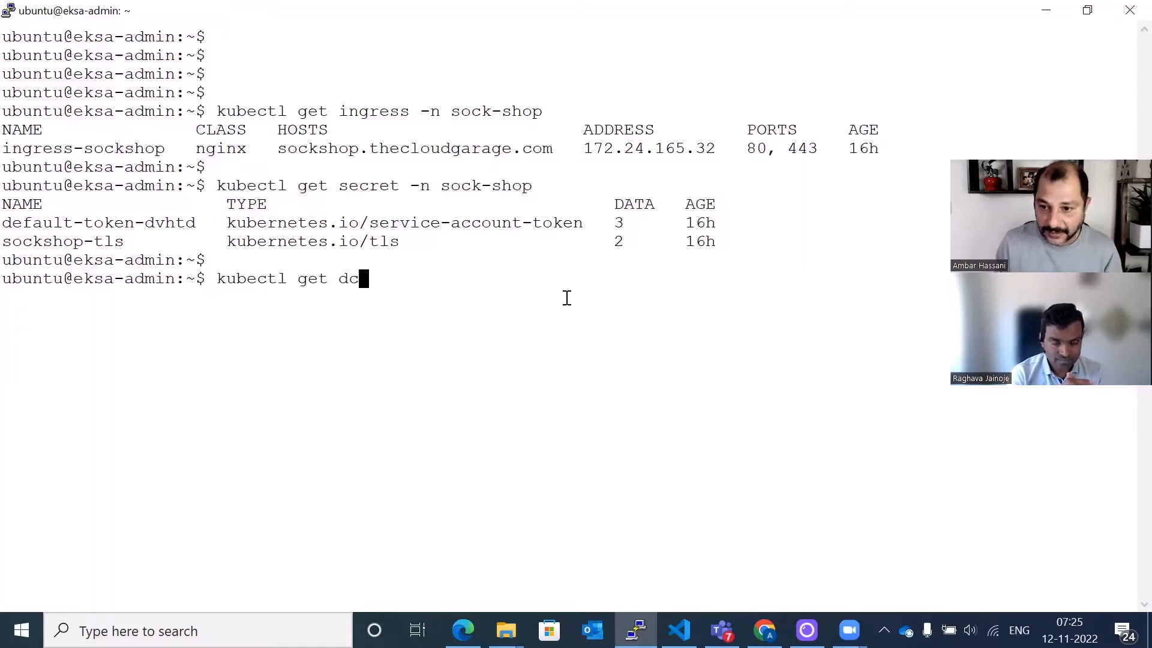
pyautogui.press('Return')
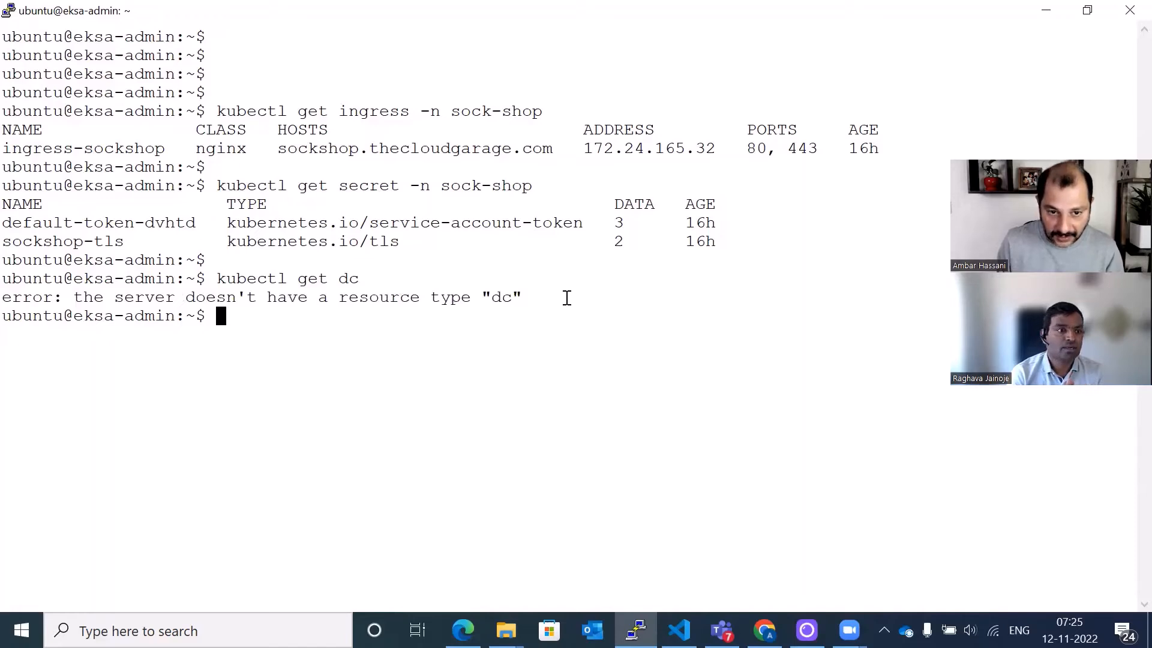
pyautogui.press('Up')
pyautogui.press('BackSpace')
pyautogui.press('BackSpace')
pyautogui.press('BackSpace')
pyautogui.press('BackSpace')
pyautogui.press('BackSpace')
pyautogui.press('BackSpace')
pyautogui.press('BackSpace')
pyautogui.press('BackSpace')
pyautogui.press('BackSpace')
pyautogui.press('BackSpace')
pyautogui.press('BackSpace')
pyautogui.press('BackSpace')
pyautogui.press('BackSpace')
pyautogui.press('BackSpace')
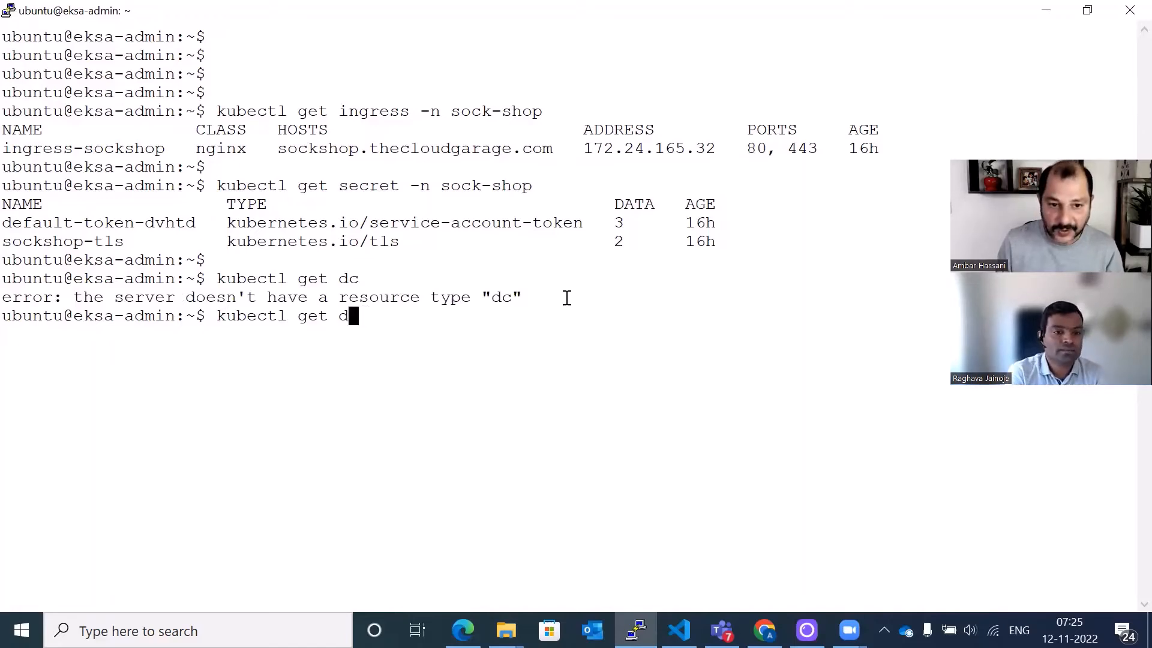
pyautogui.write('clear')
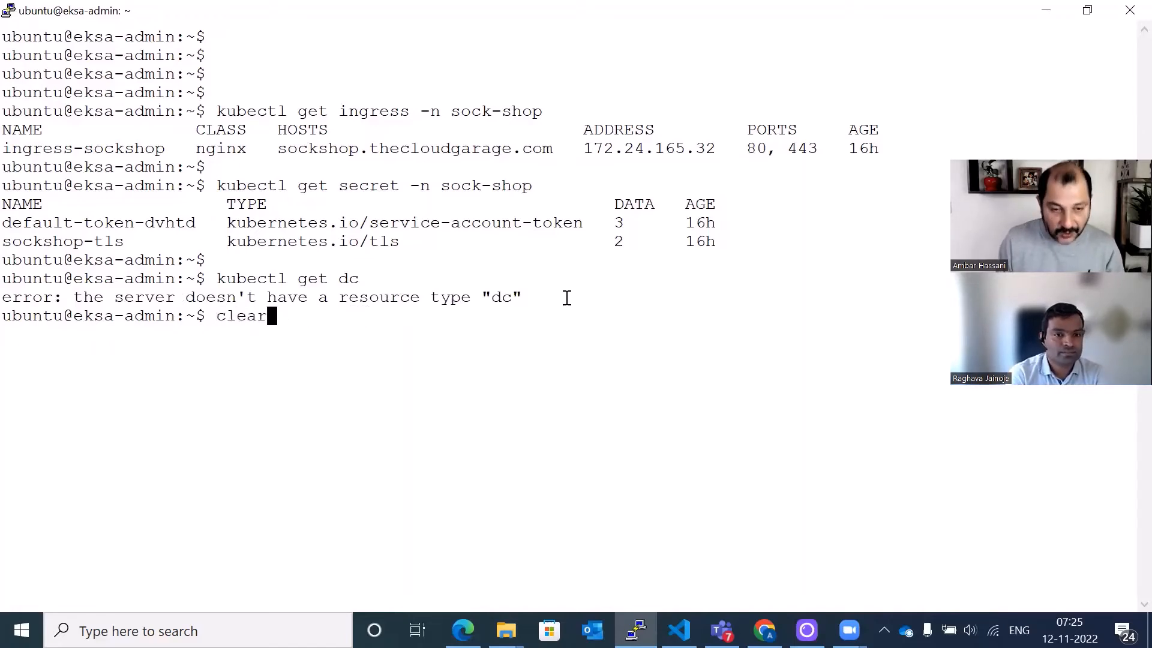
pyautogui.press('Return')
pyautogui.press('Return')
pyautogui.press('Return')
pyautogui.press('Return')
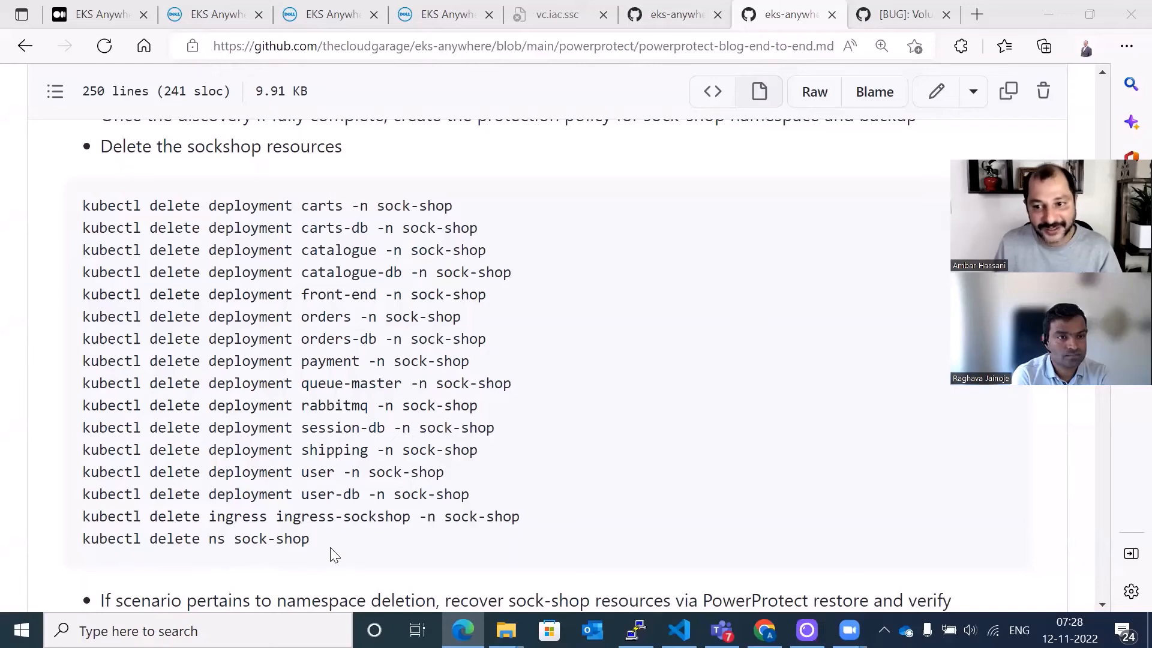
# - Copy the sockshop delete commands from the GitHub guide and run them in the terminal to delete the deployments, ingress and sock-shop namespace
pyautogui.moveTo(316, 540); pyautogui.dragTo(78, 547)
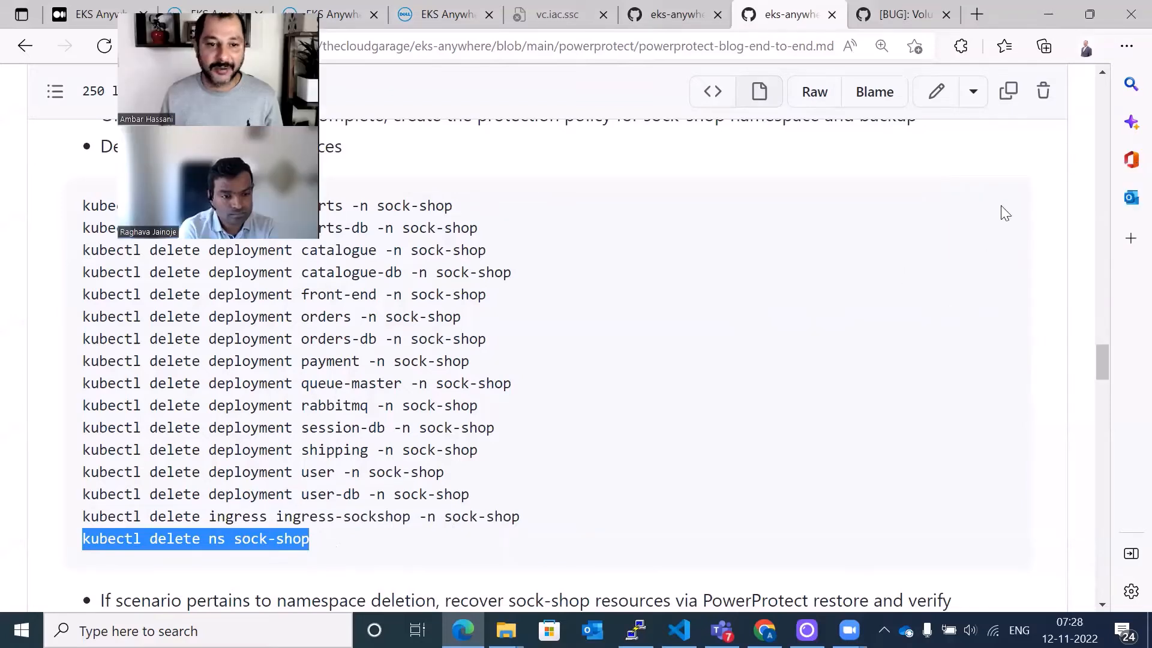
pyautogui.click(1004, 211)
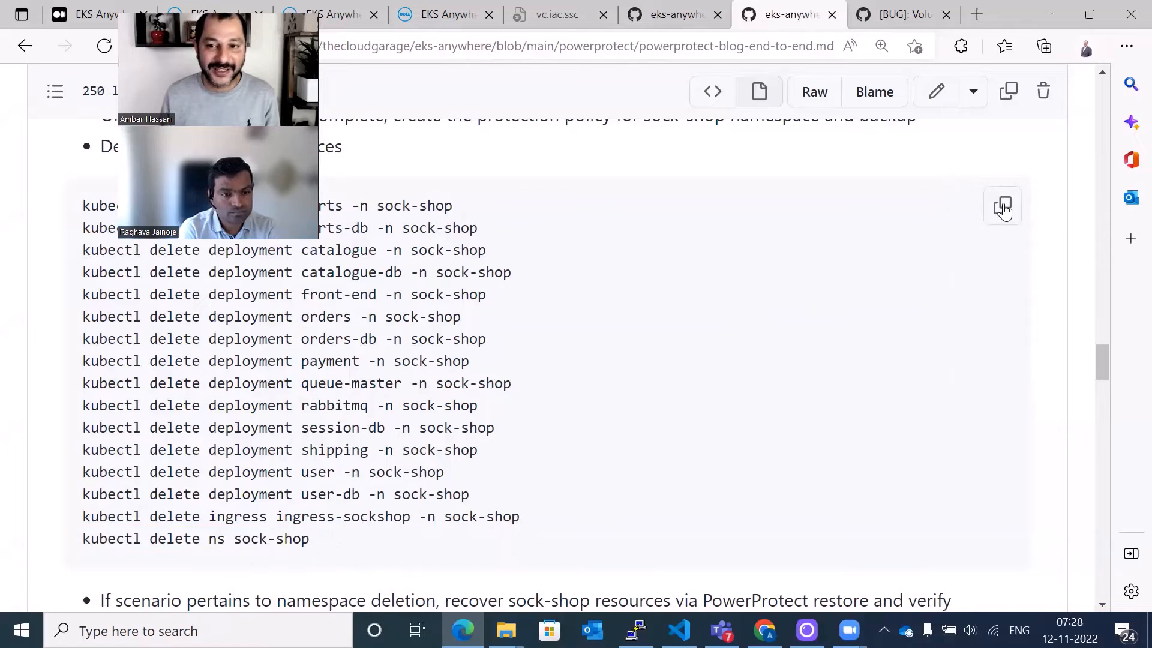
pyautogui.click(1002, 207)
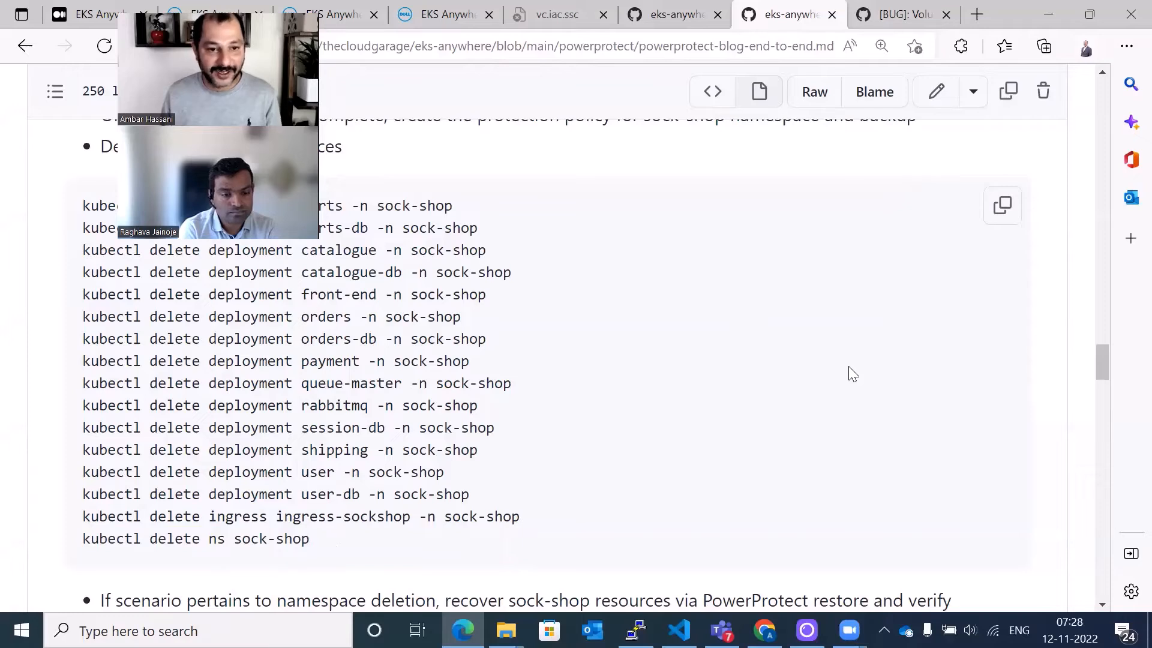
pyautogui.click(1001, 207)
pyautogui.click(636, 630)
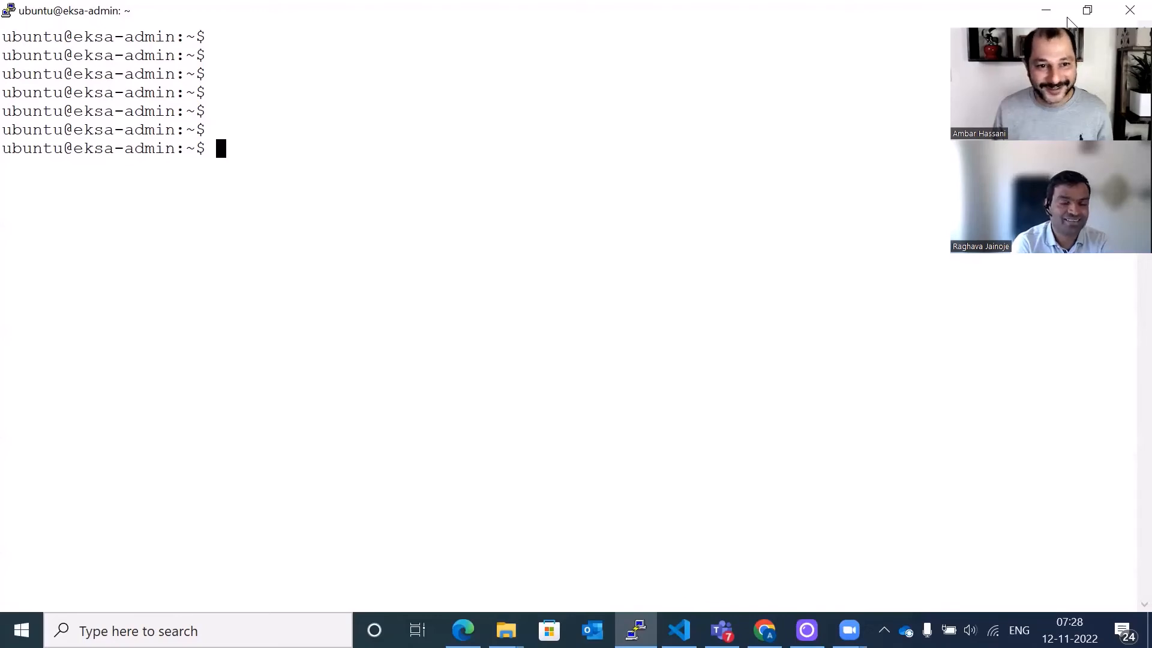
pyautogui.press('shift+Insert')
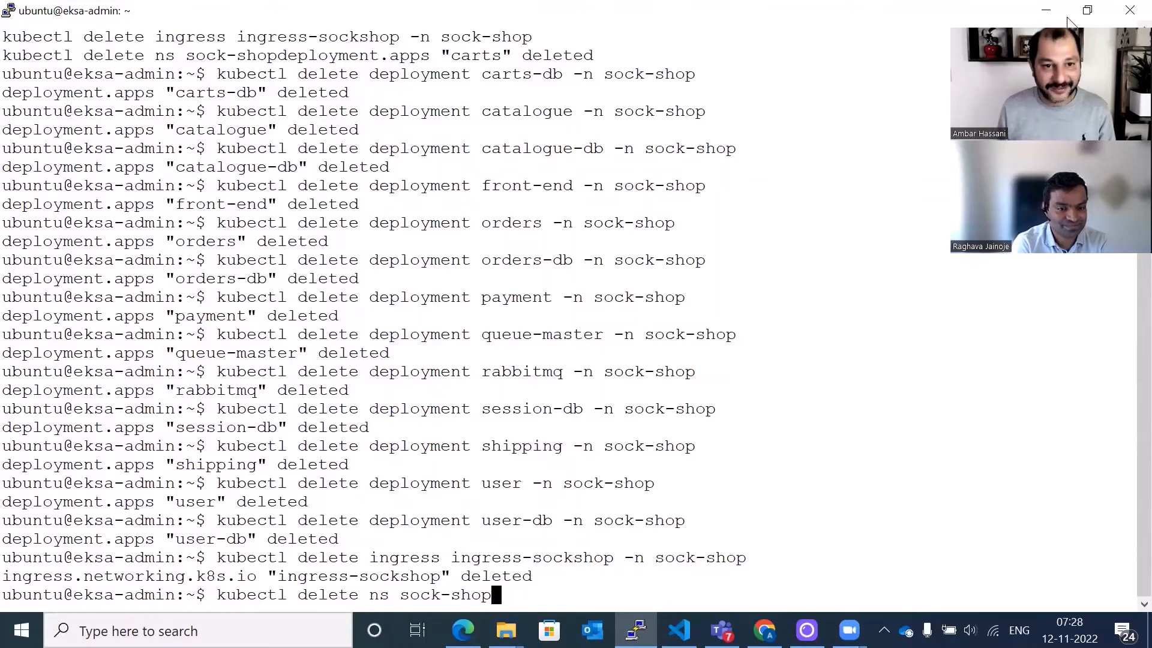
pyautogui.press('Return')
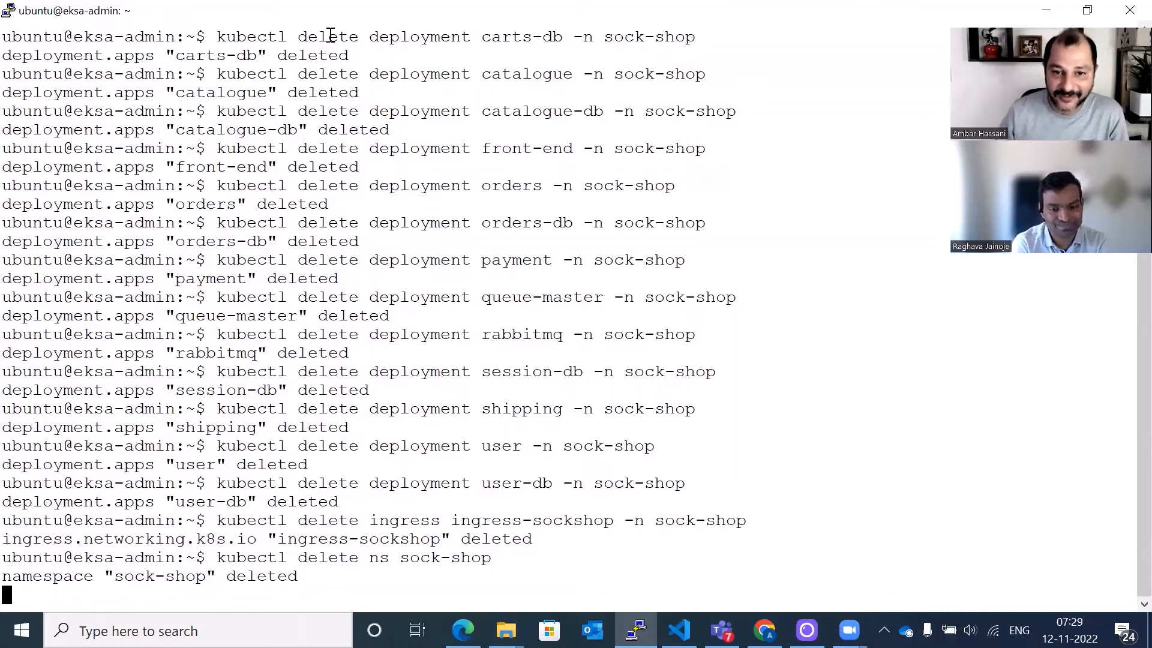
# - Reload the sockshop.thecloudgarage.com page in the browser to check the app after deletion
pyautogui.click(736, 14)
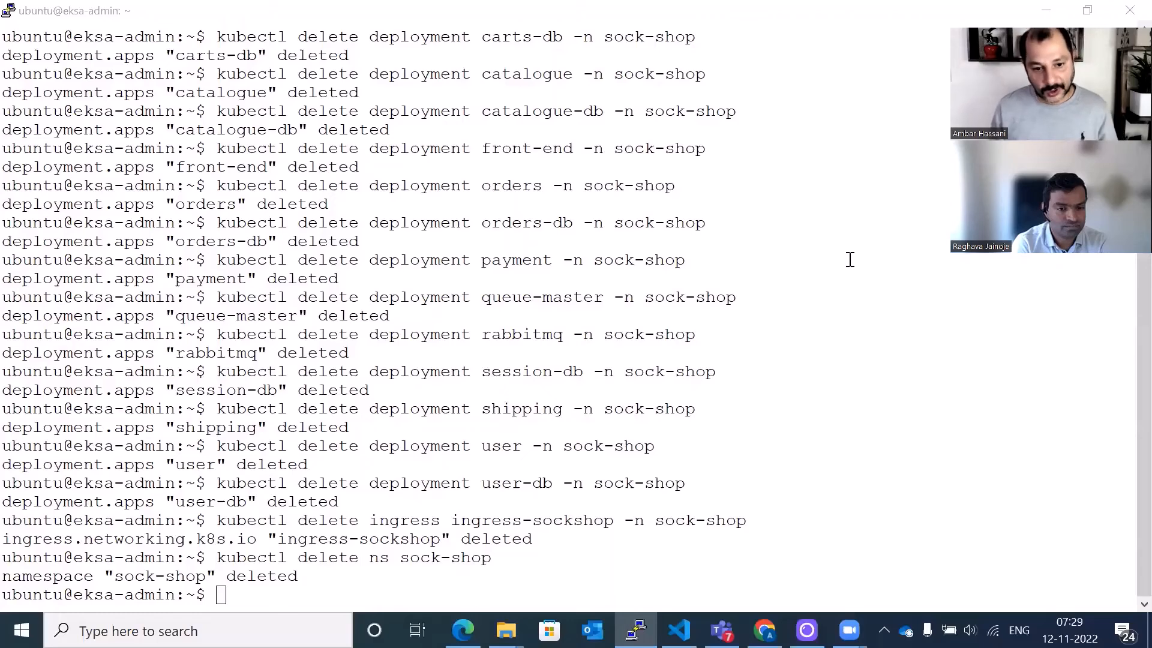
pyautogui.moveTo(300, 576); pyautogui.dragTo(3, 577)
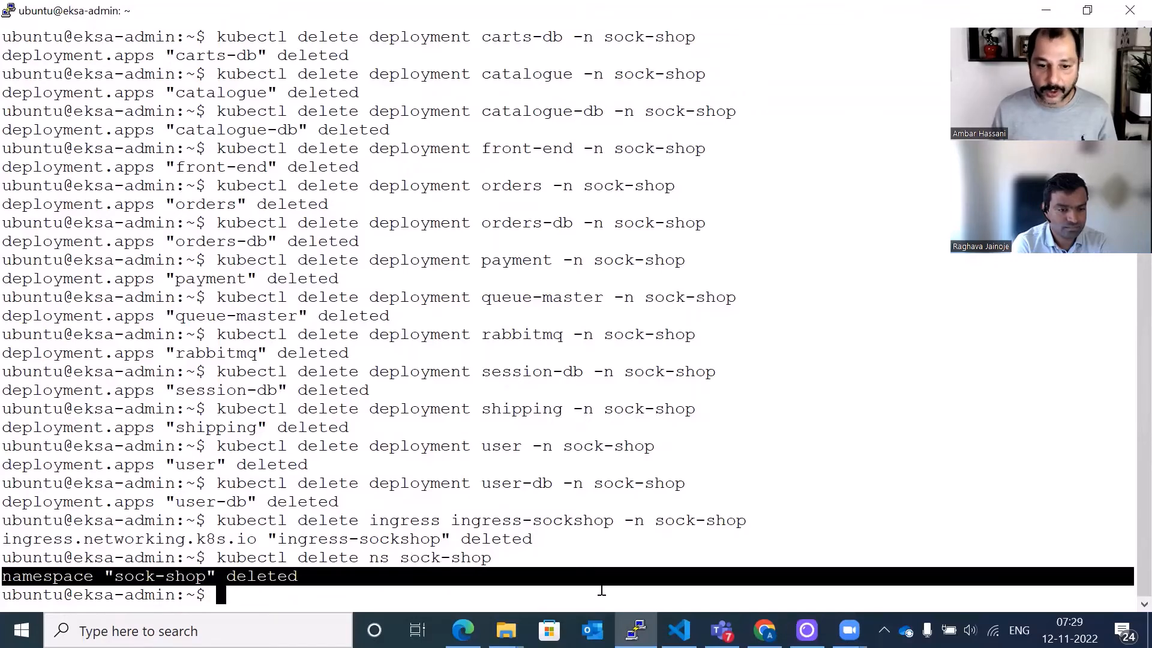
pyautogui.moveTo(763, 629)
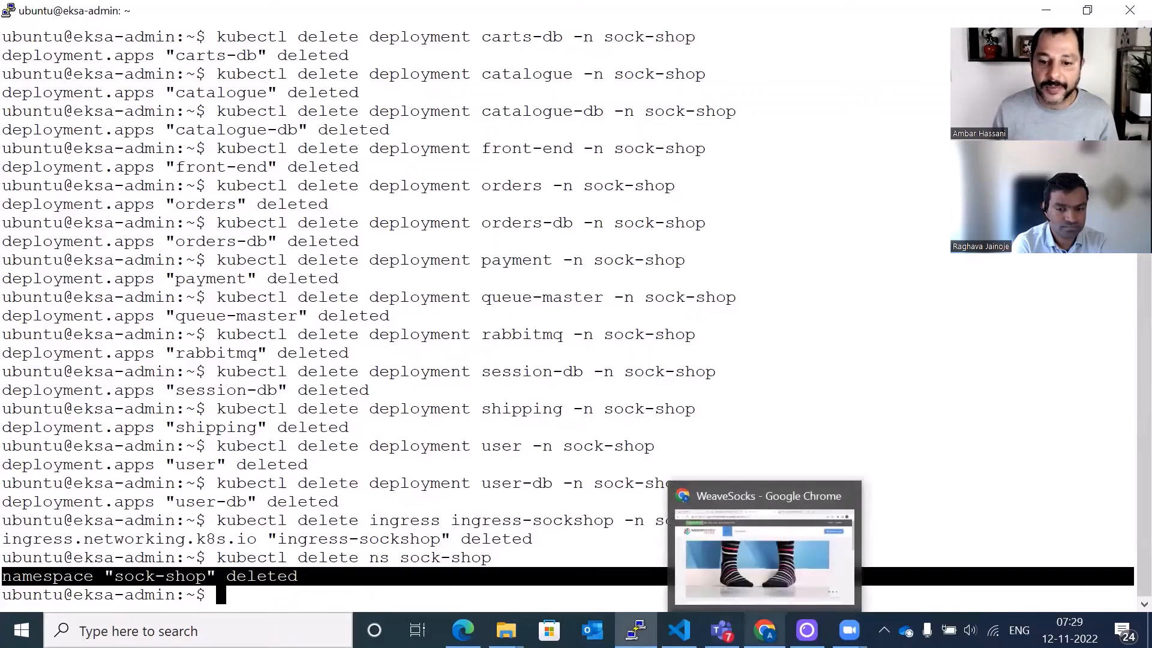
pyautogui.click(742, 493)
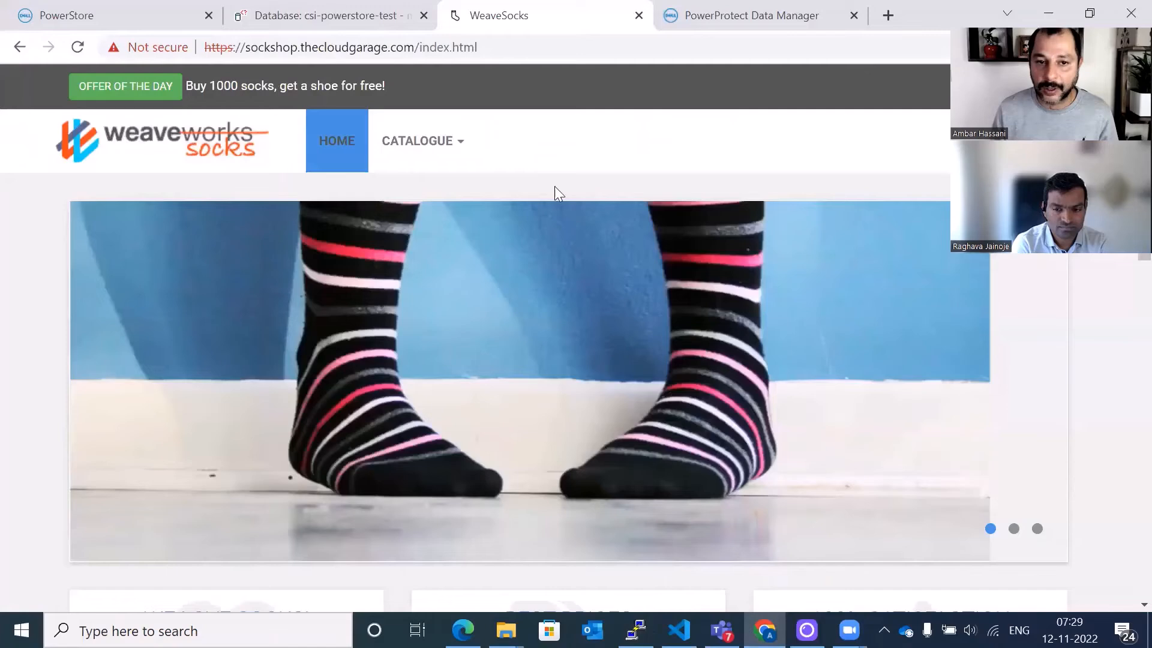
pyautogui.click(483, 46)
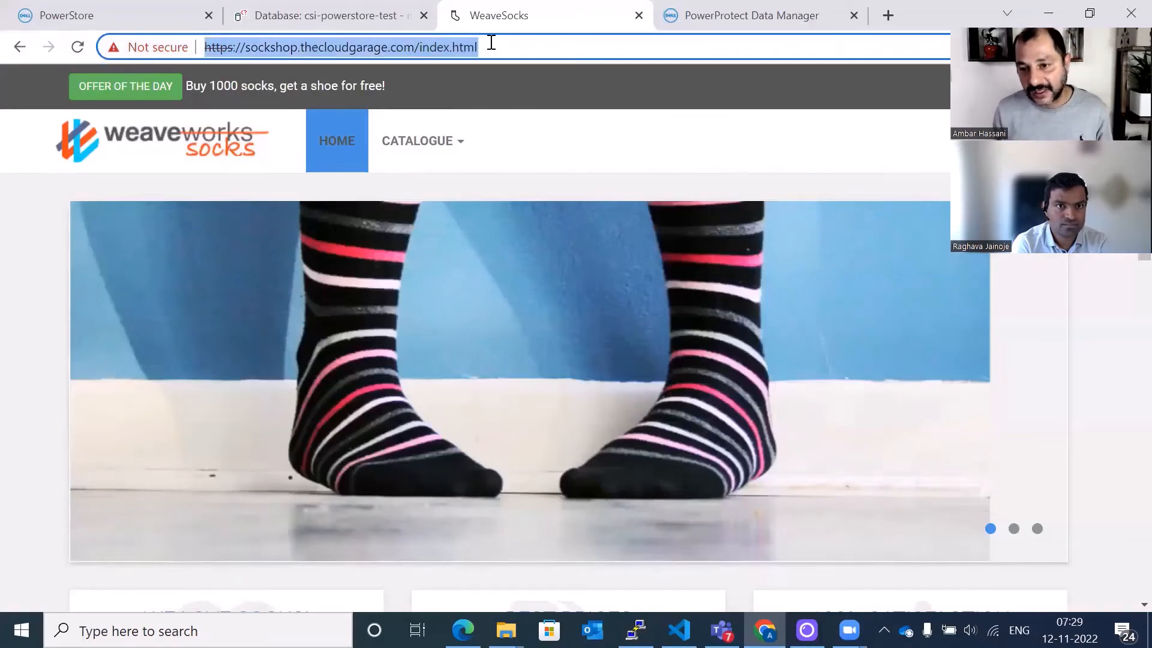
pyautogui.press('Return')
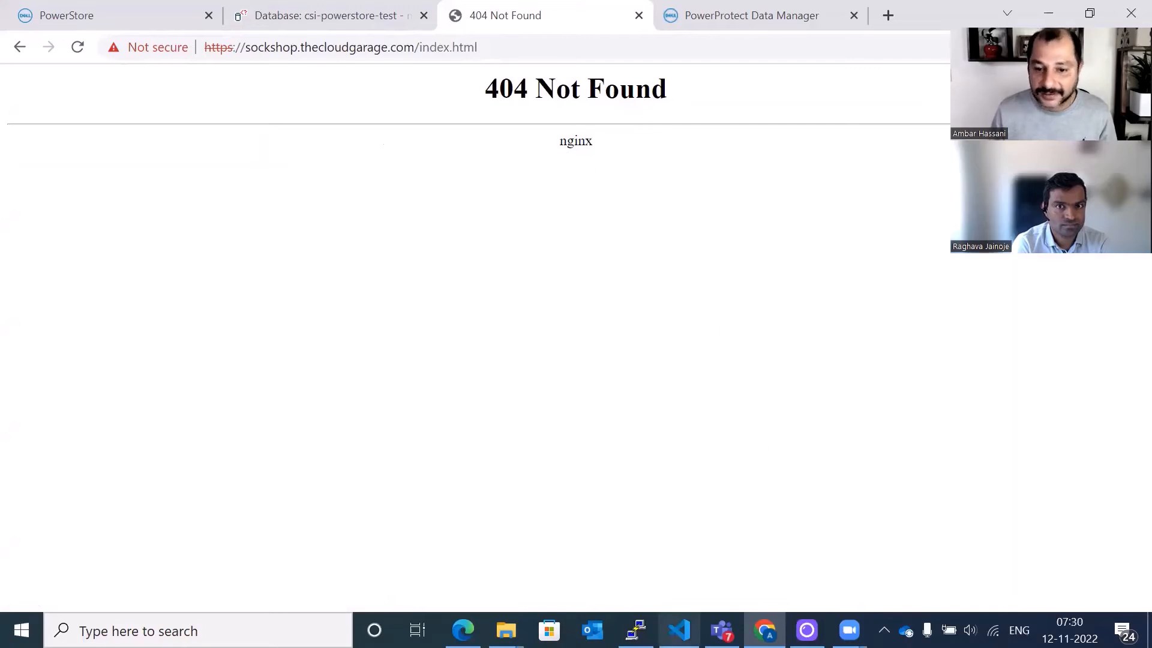
# - Switch to PowerProtect Data Manager and review the protection jobs list
pyautogui.moveTo(635, 630)
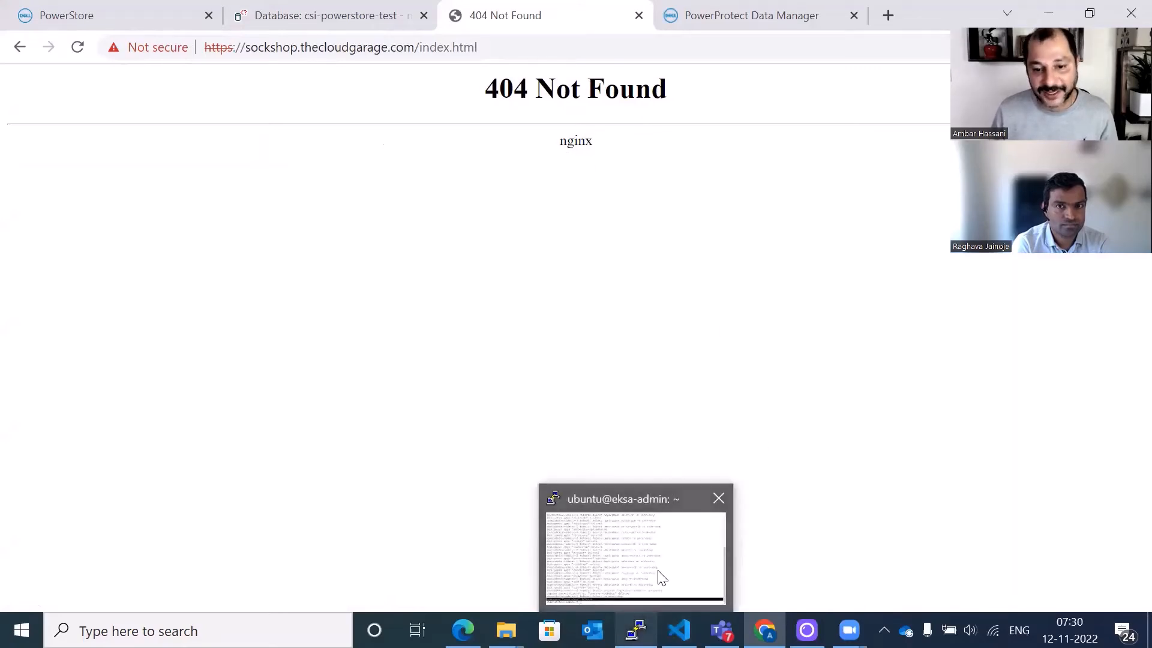
pyautogui.click(661, 575)
pyautogui.click(675, 580)
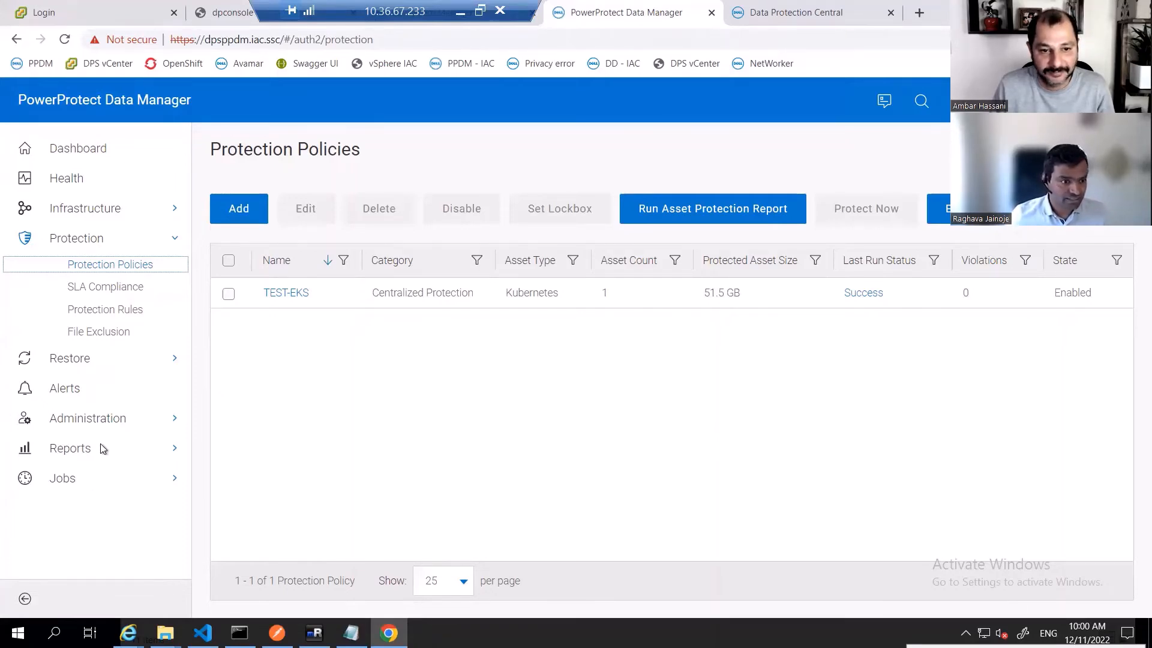
pyautogui.click(82, 485)
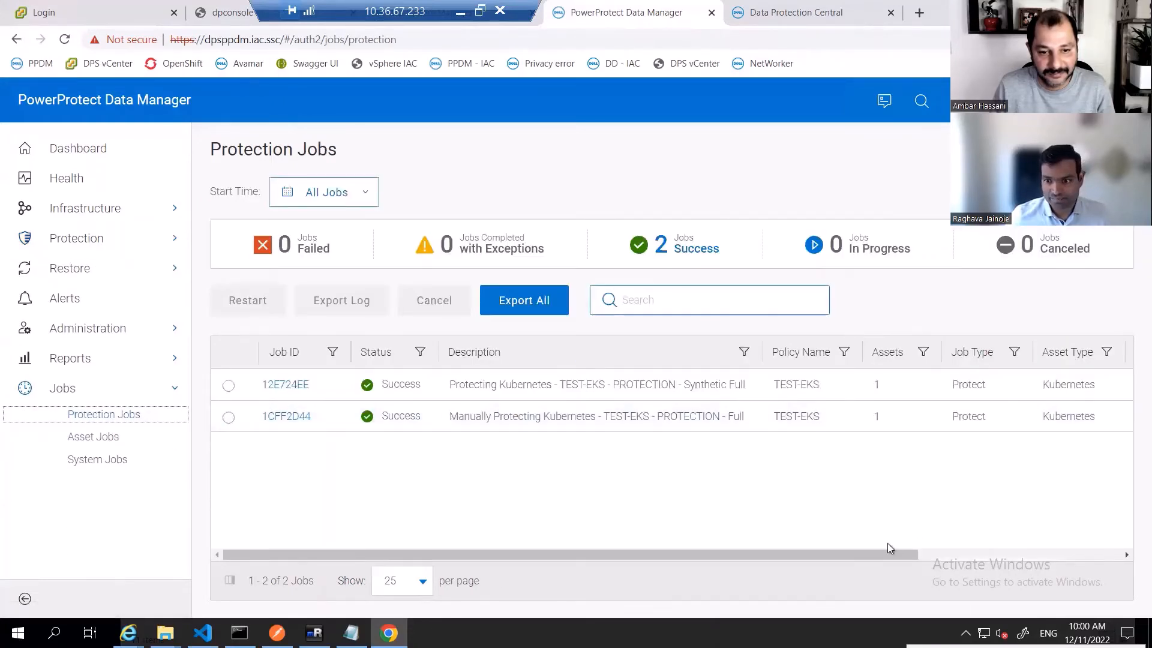
pyautogui.moveTo(887, 553); pyautogui.dragTo(707, 547)
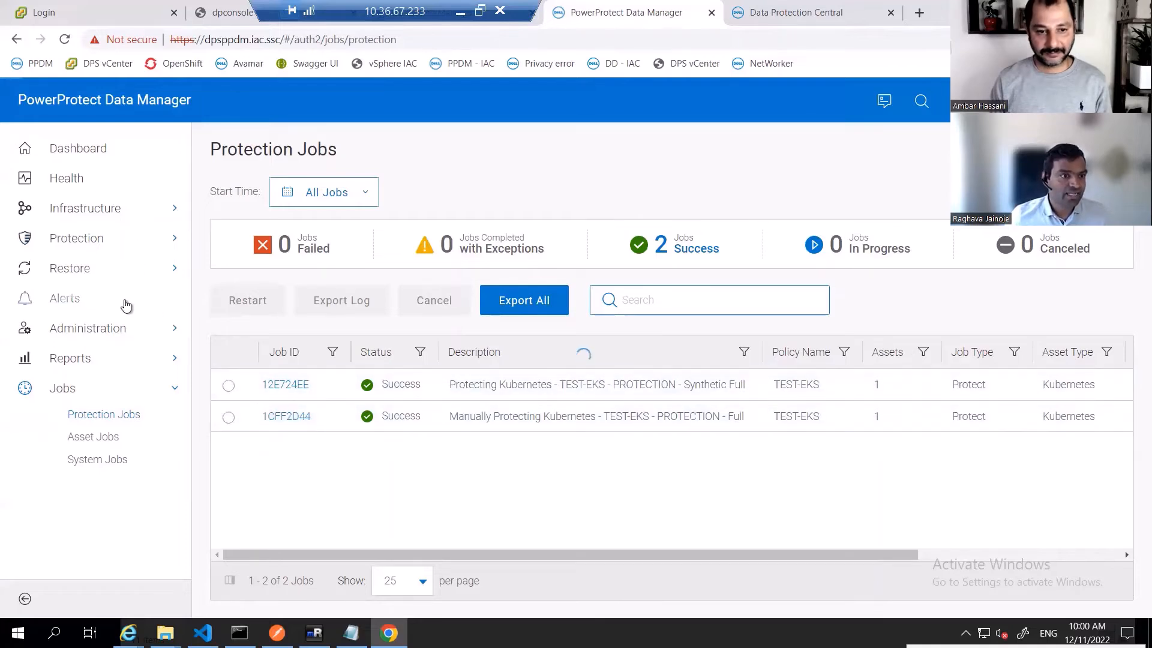
# - Start a Kubernetes restore of the sock-shop namespace asset, keeping the most recent backup copy
pyautogui.click(104, 265)
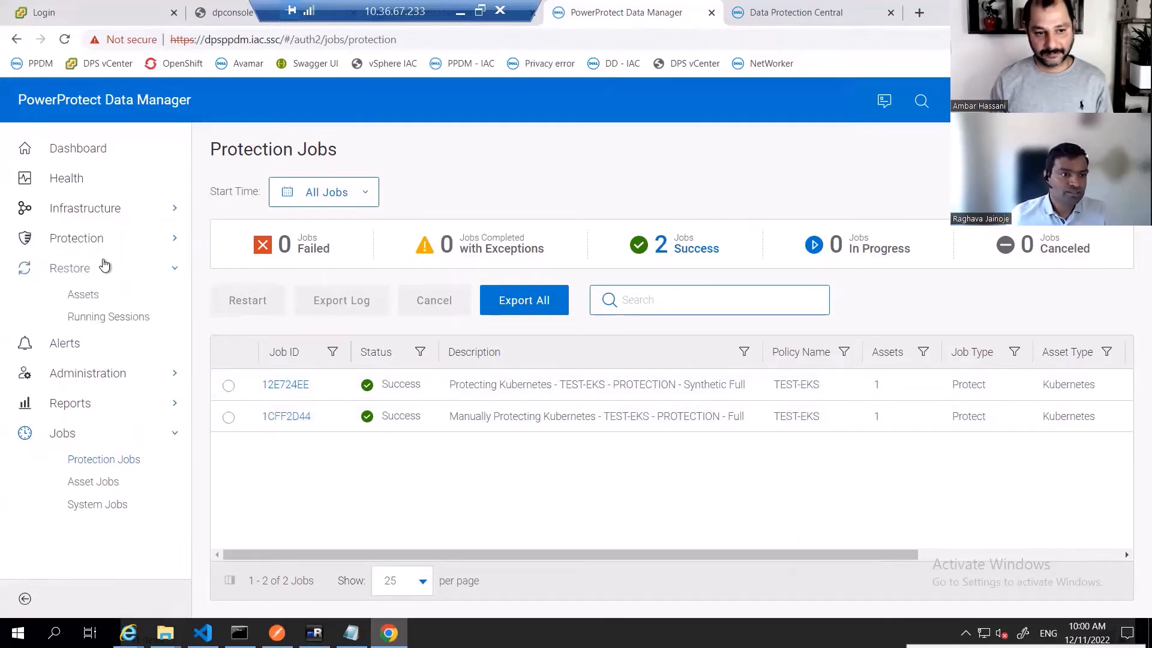
pyautogui.click(93, 296)
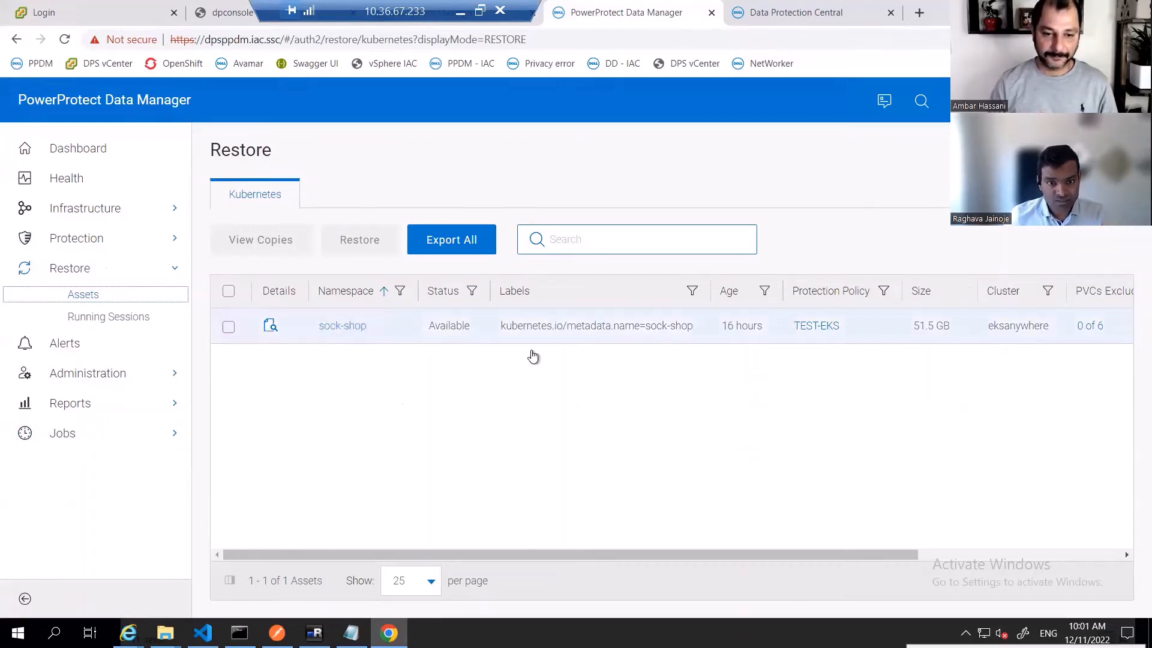
pyautogui.moveTo(887, 553); pyautogui.dragTo(1020, 559)
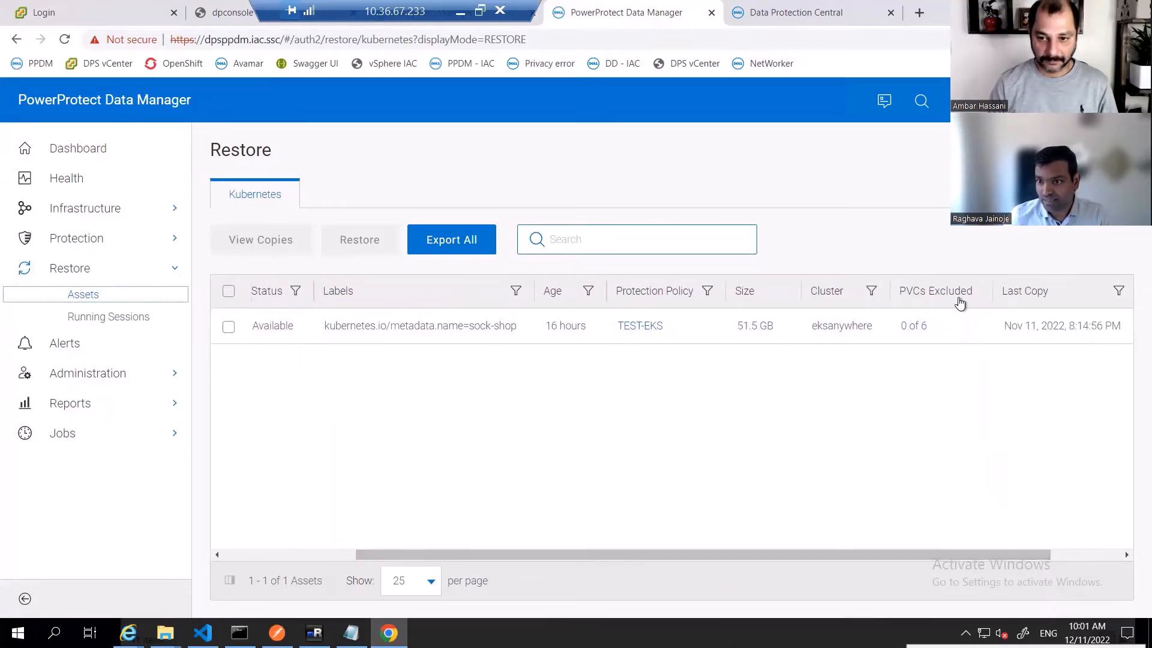
pyautogui.moveTo(1028, 553); pyautogui.dragTo(659, 554)
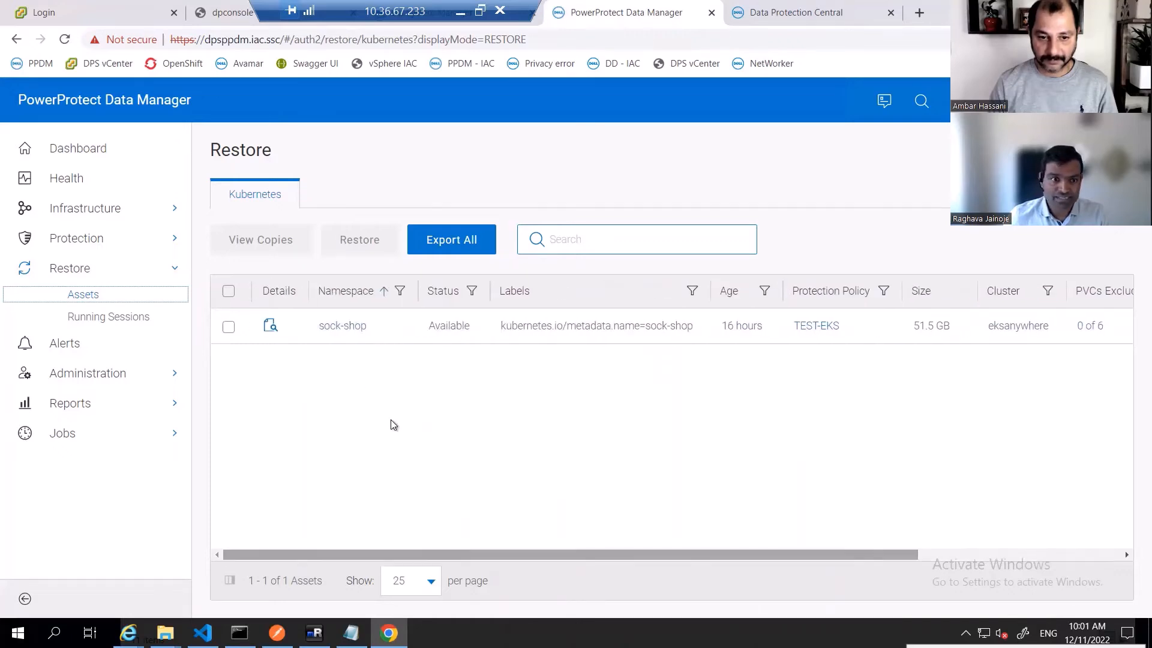
pyautogui.click(228, 326)
pyautogui.click(372, 237)
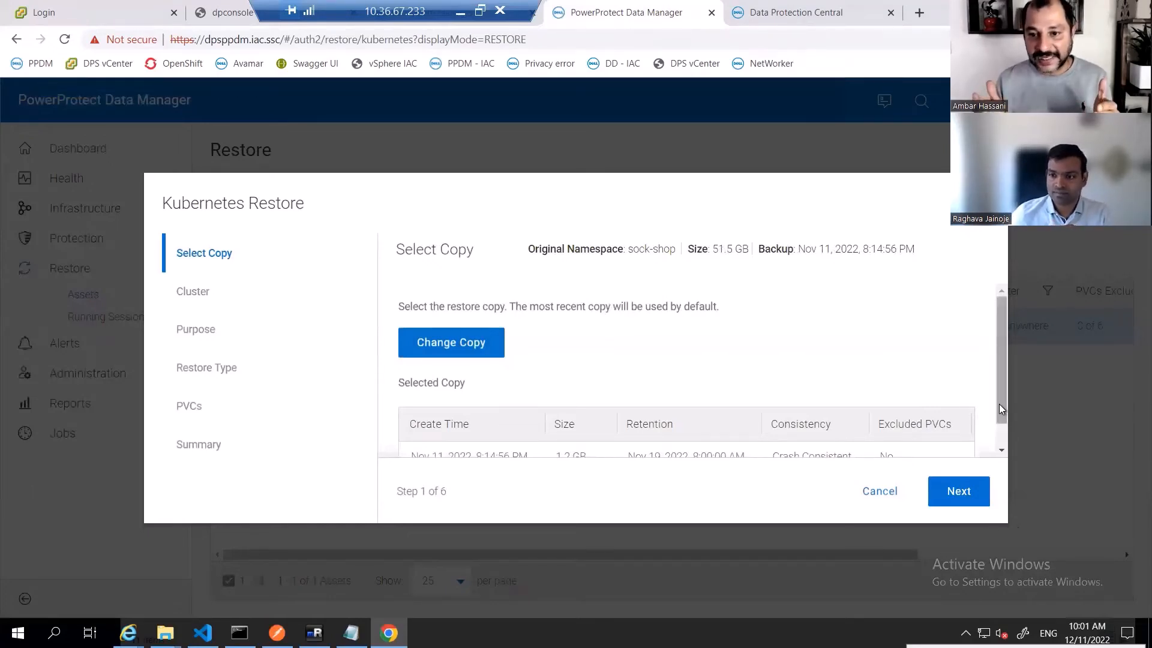
pyautogui.moveTo(999, 415); pyautogui.dragTo(998, 452)
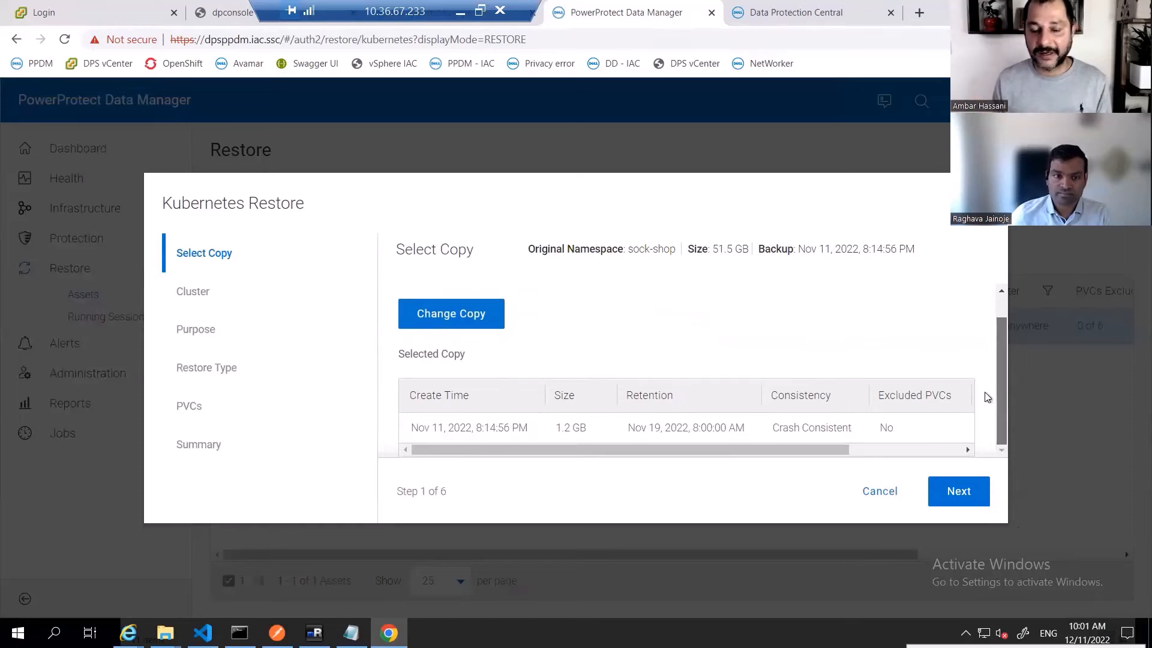
pyautogui.scroll(1, 984, 394)
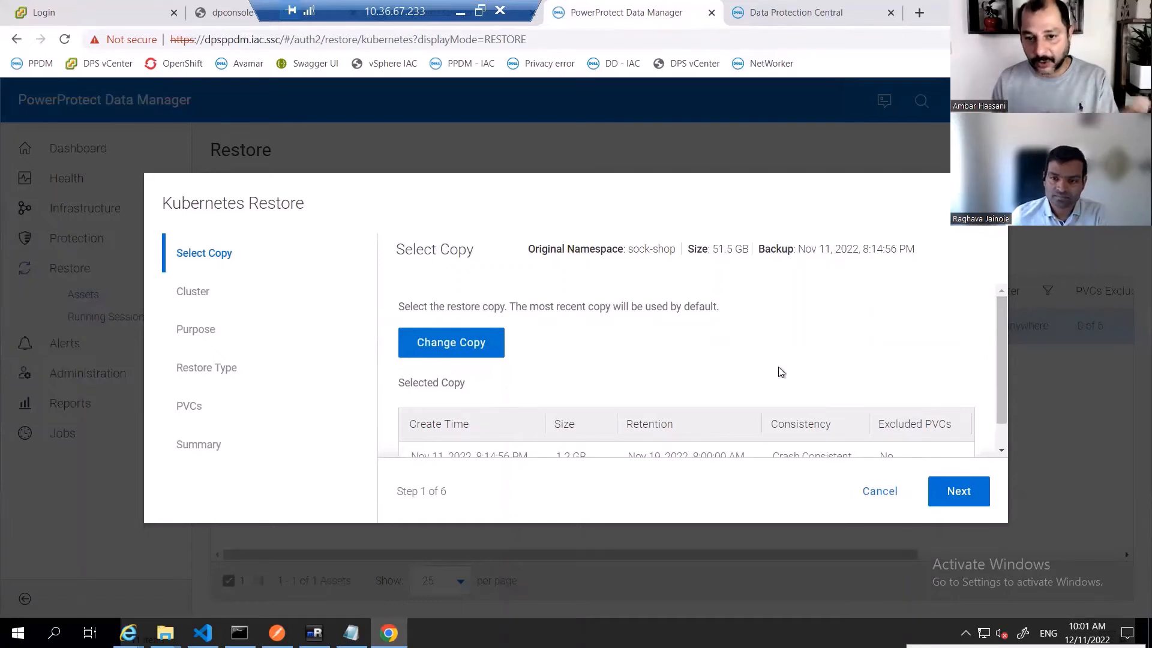
pyautogui.scroll(-1, 693, 349)
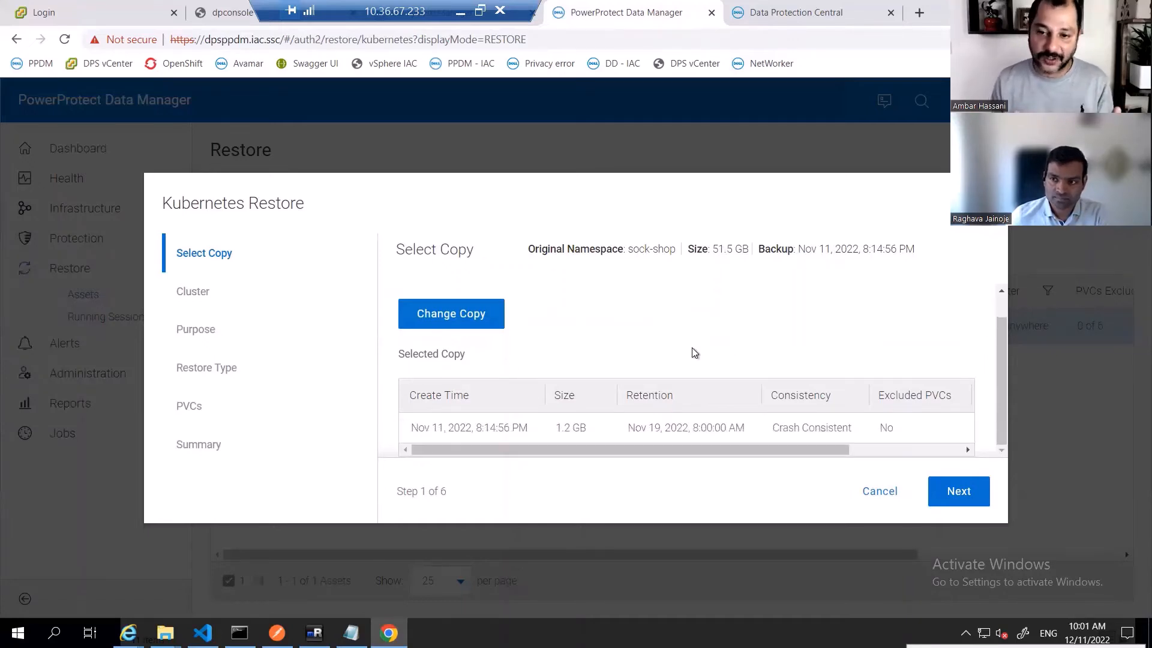
pyautogui.scroll(1, 694, 352)
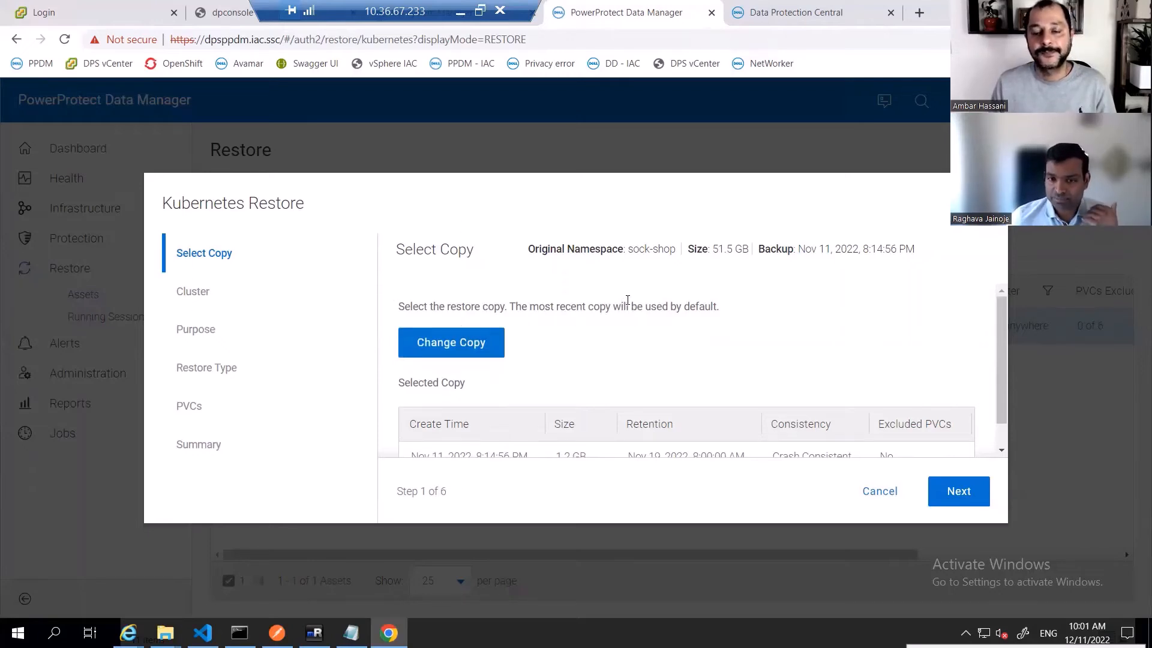
pyautogui.scroll(-1, 628, 303)
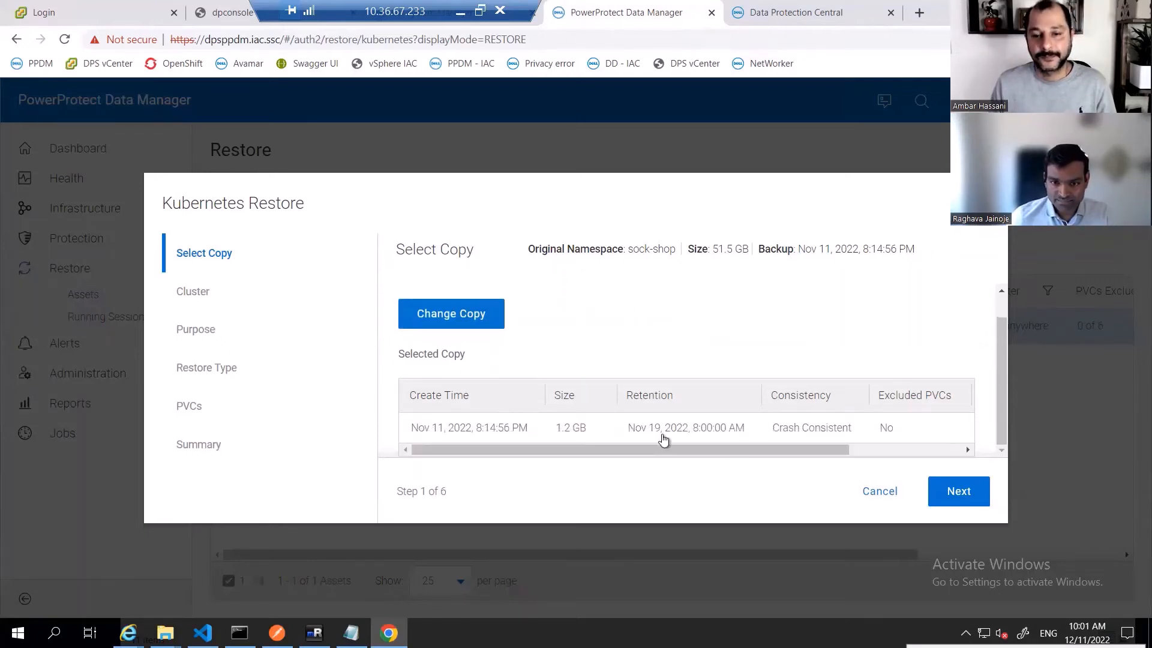
pyautogui.click(958, 492)
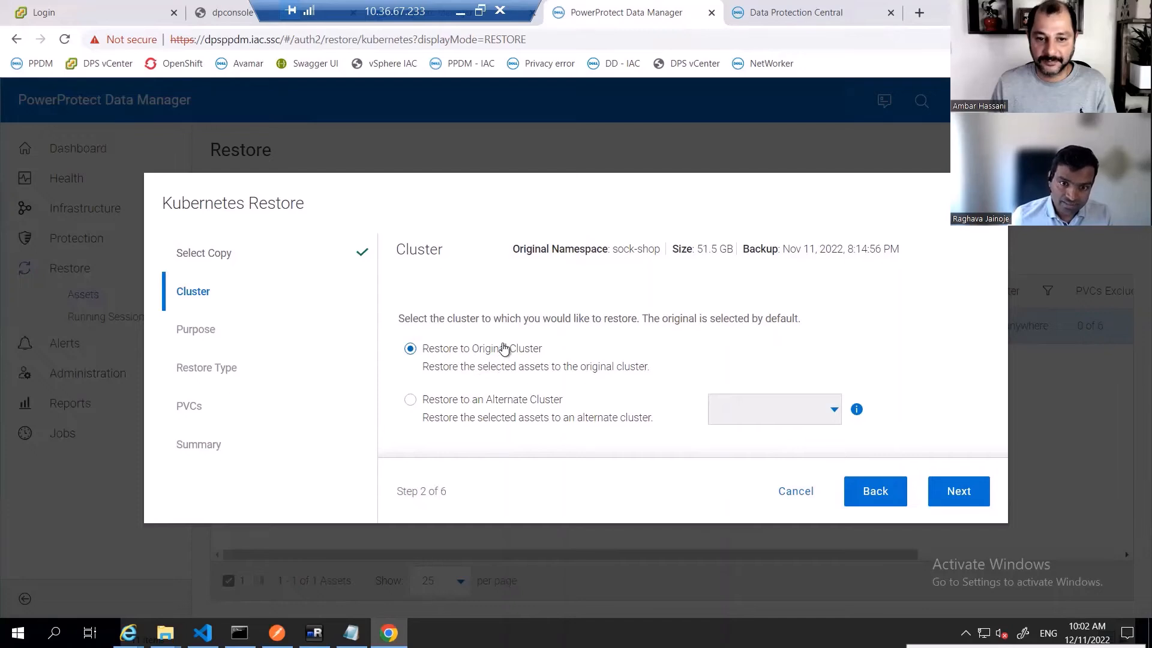
pyautogui.click(468, 402)
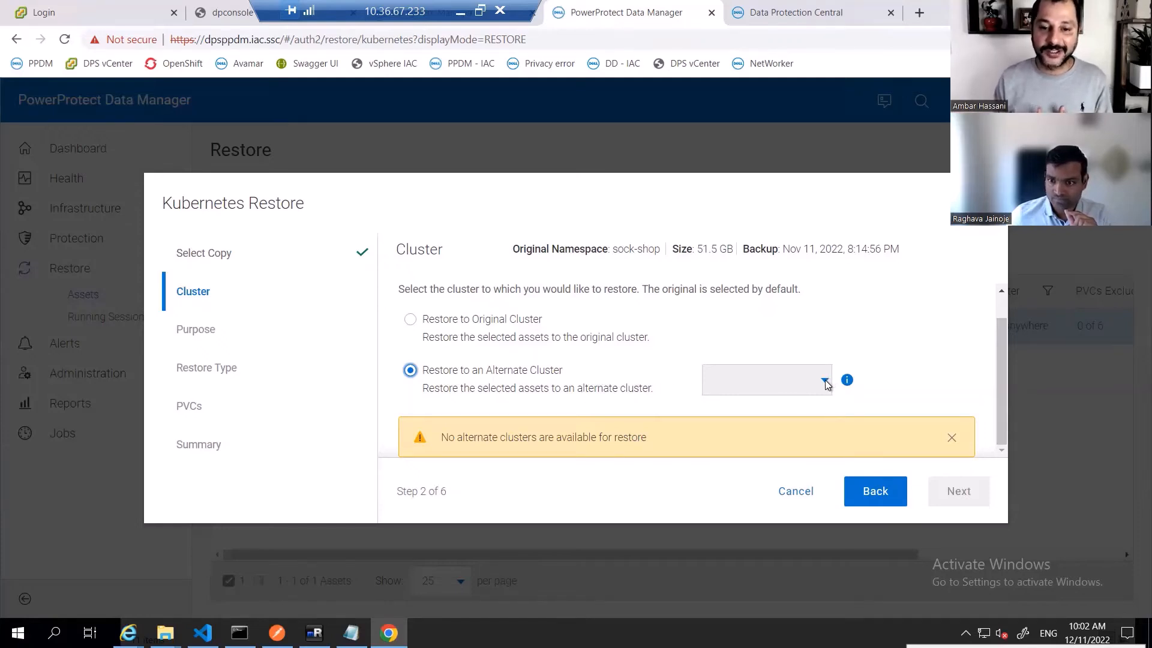
pyautogui.click(950, 436)
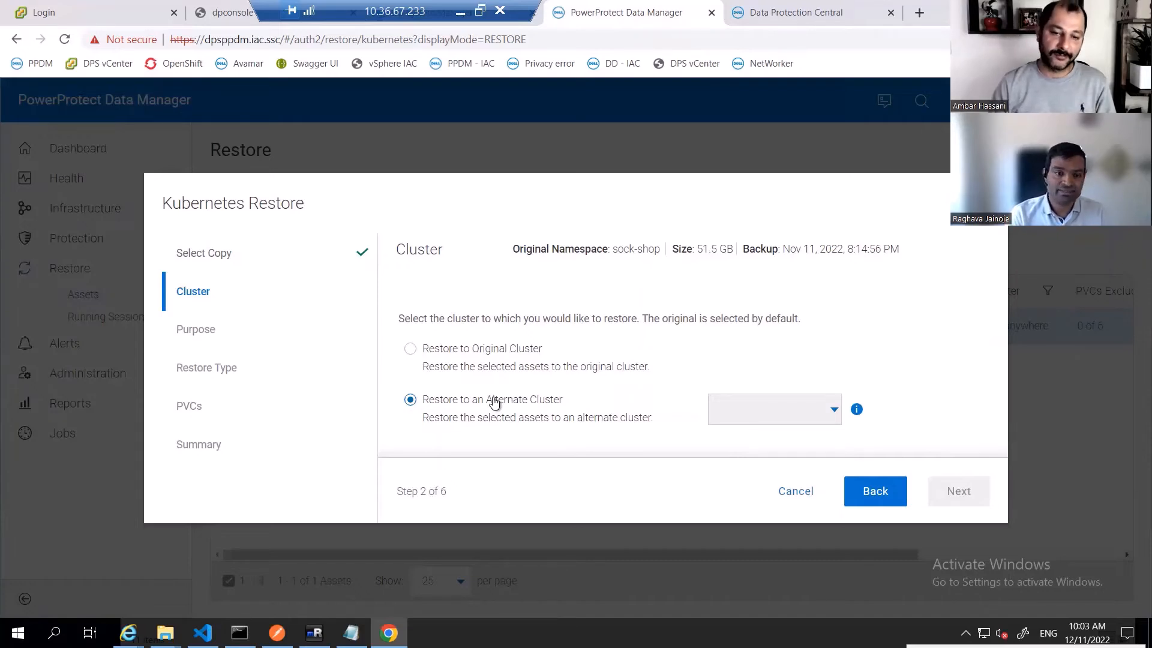
pyautogui.click(490, 351)
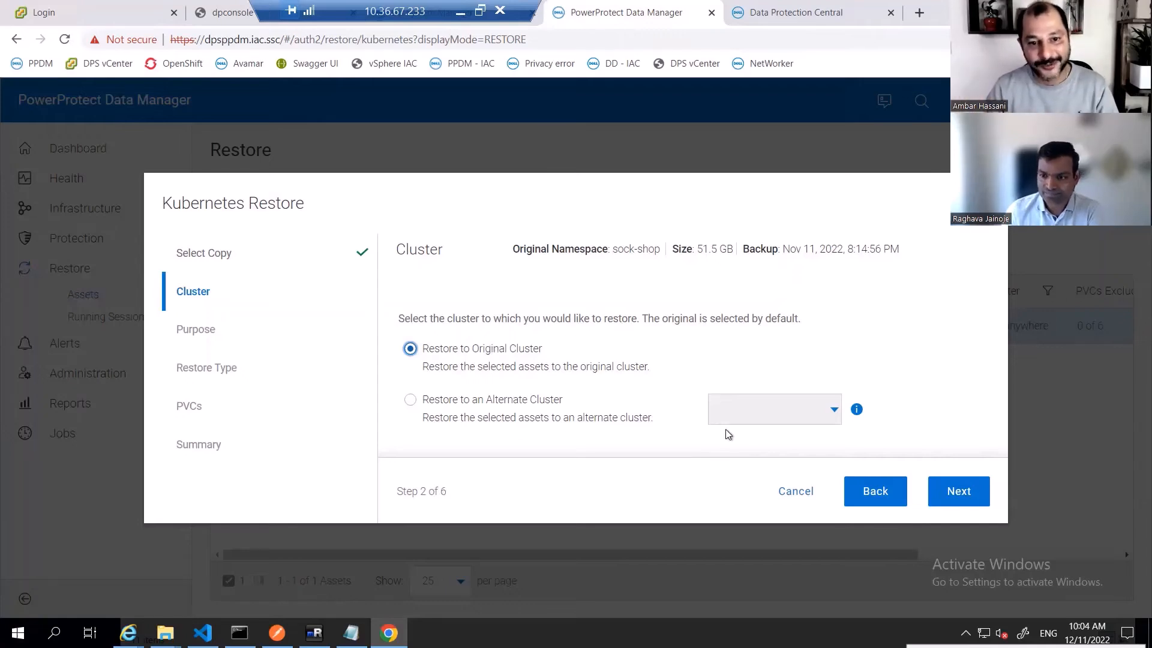
# - Keep the original cluster and choose to restore the namespace and selected PVCs, including cluster scoped resources
pyautogui.click(964, 493)
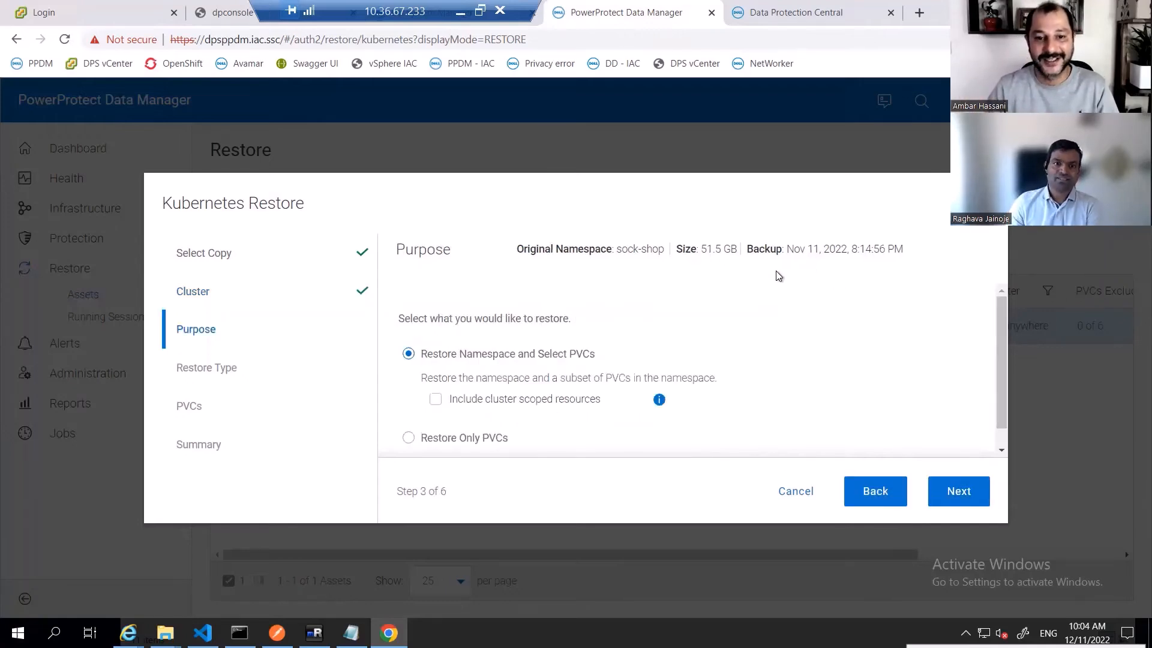
pyautogui.scroll(-1, 725, 300)
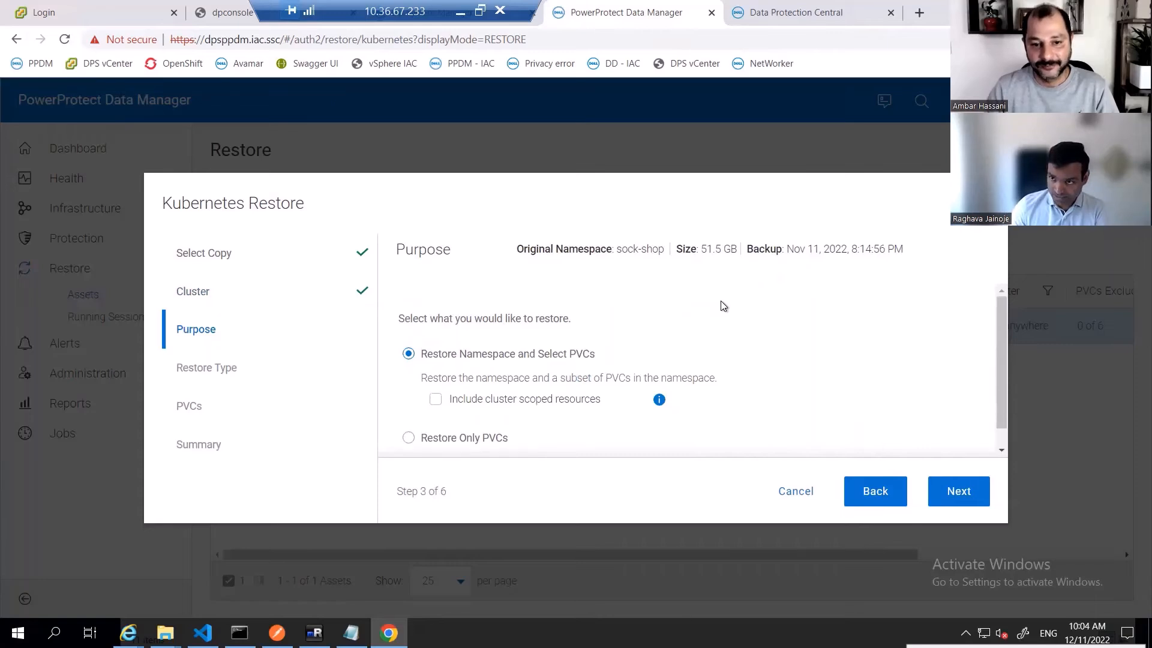
pyautogui.scroll(-1, 723, 306)
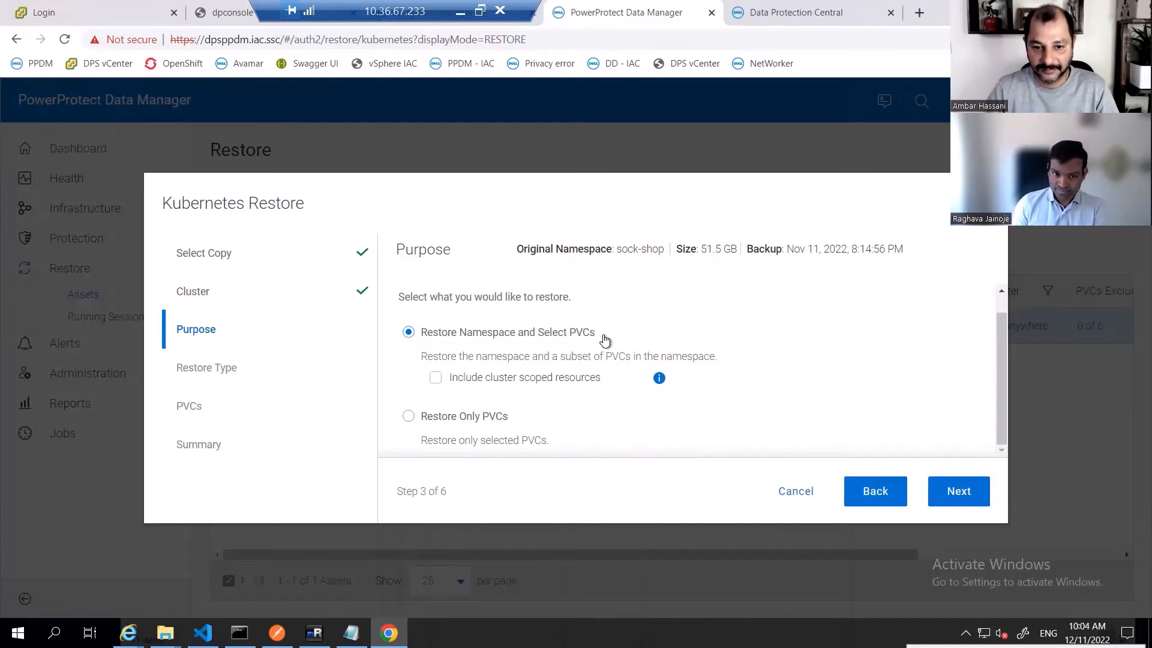
pyautogui.click(436, 377)
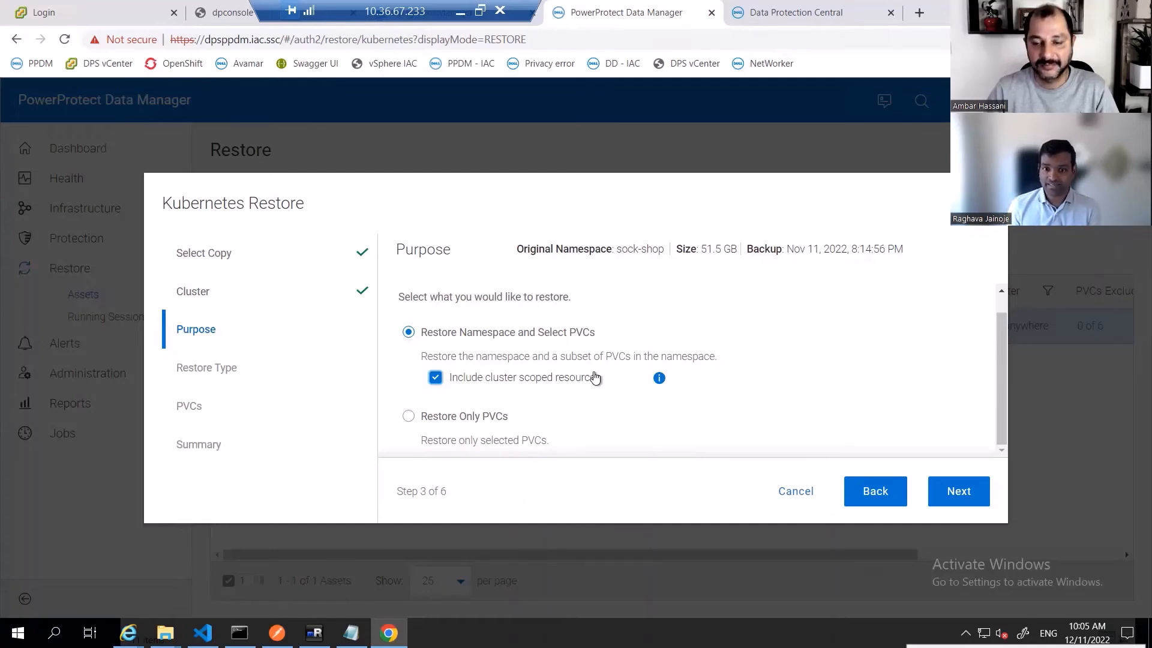
pyautogui.click(474, 420)
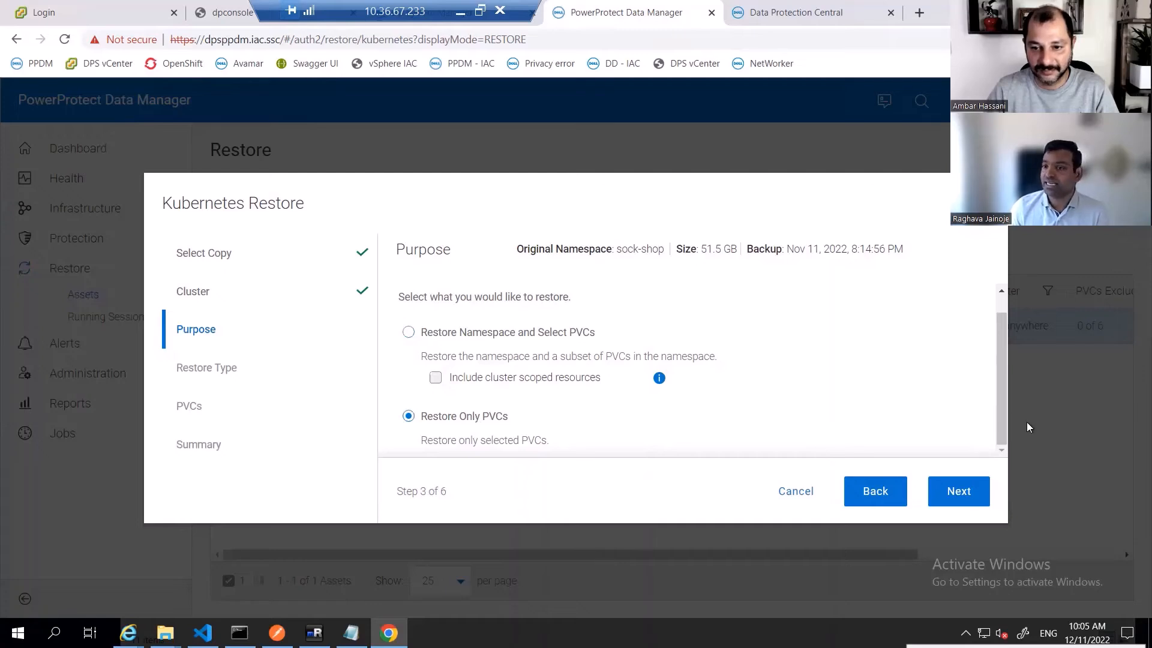
pyautogui.click(444, 339)
pyautogui.click(436, 377)
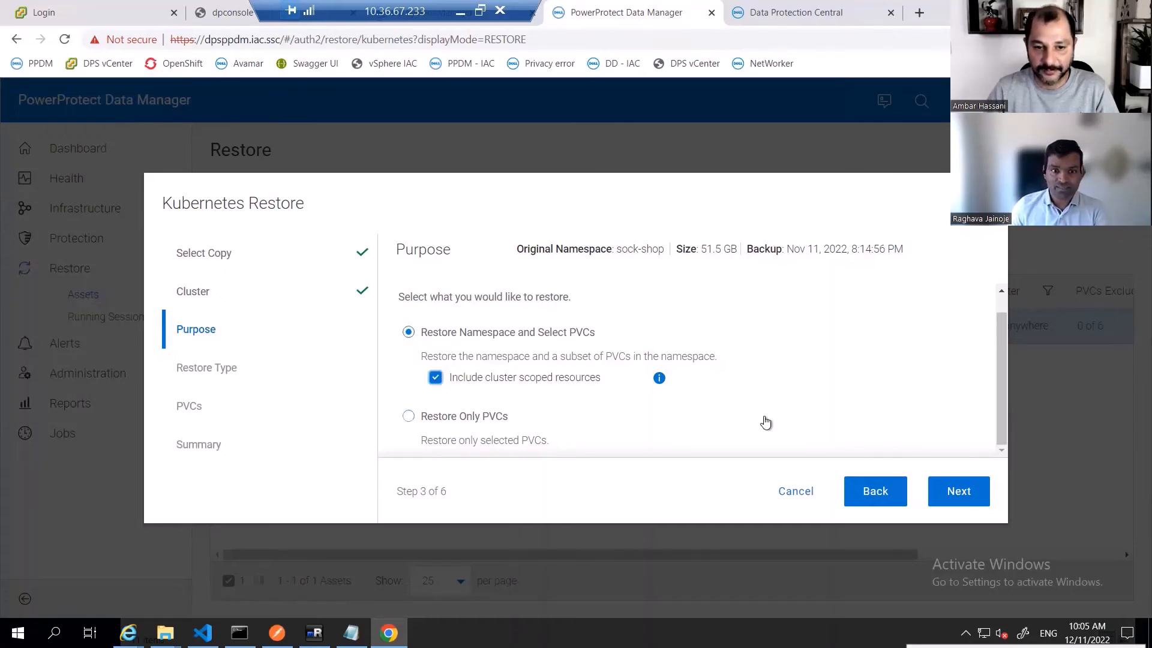
pyautogui.click(954, 496)
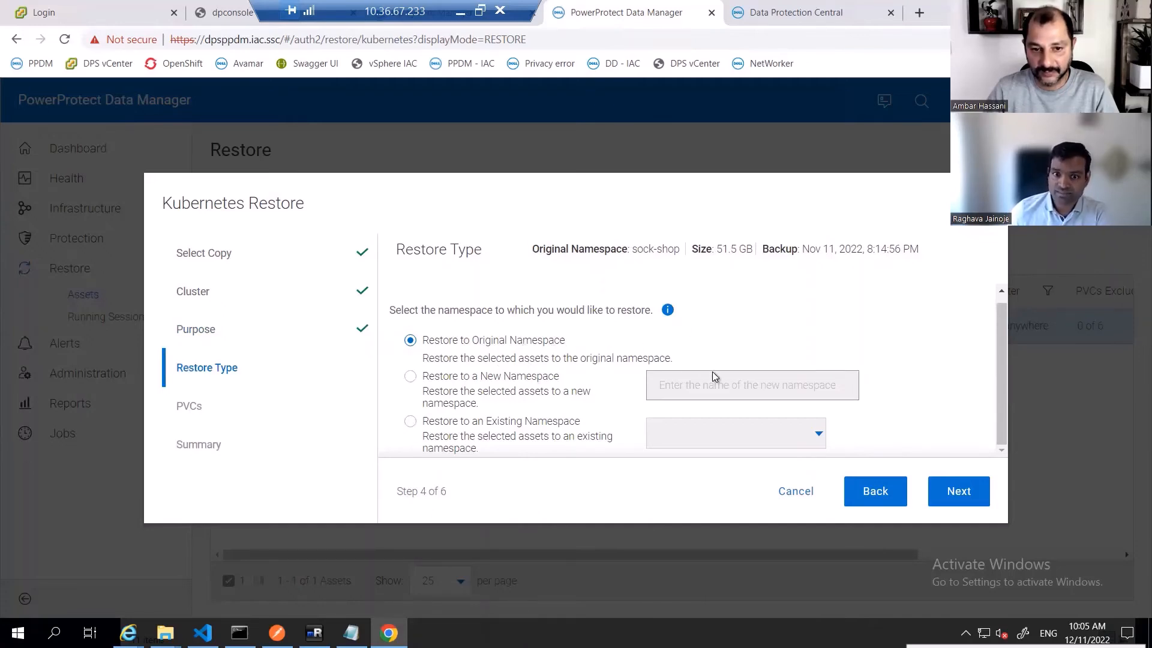
pyautogui.click(468, 377)
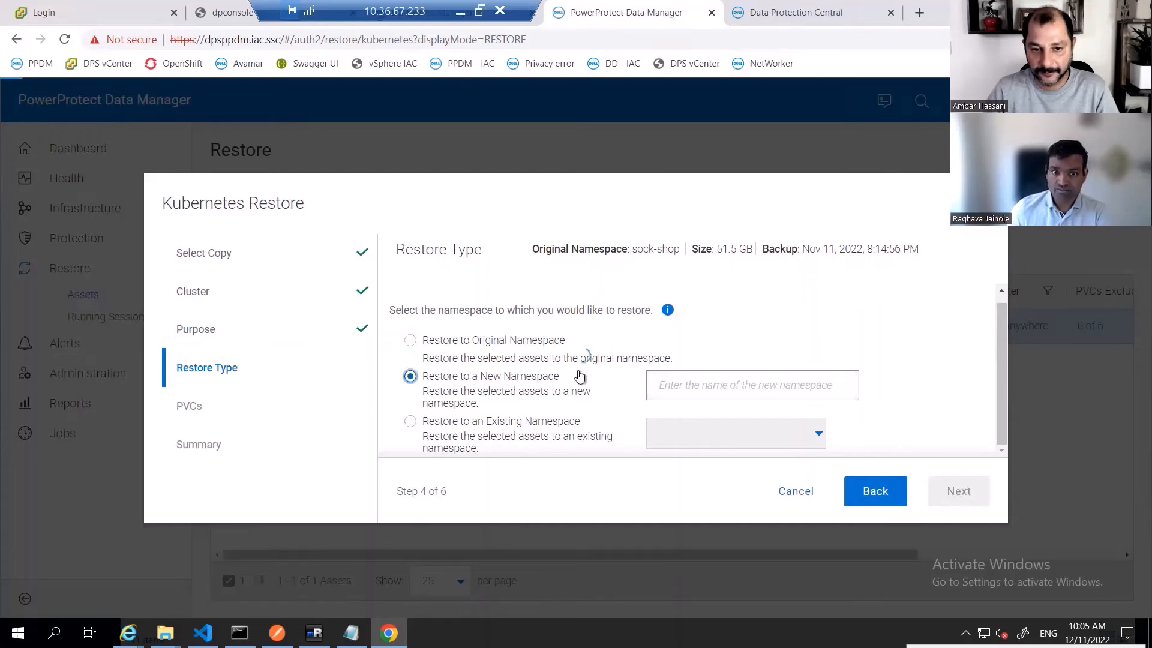
pyautogui.click(762, 385)
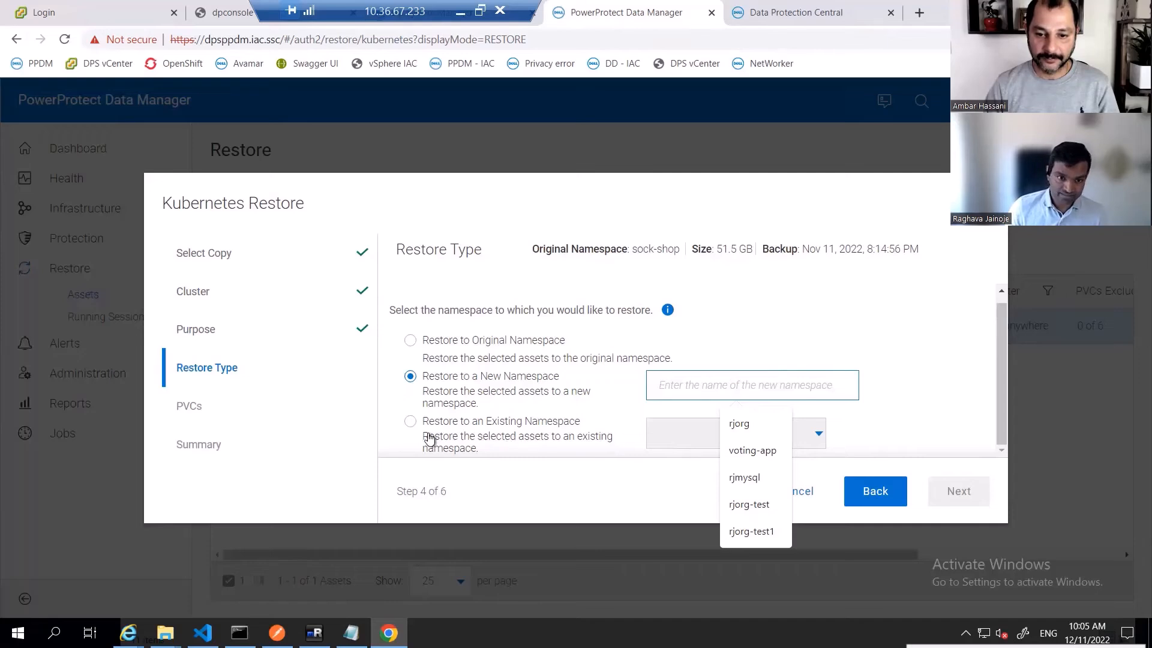
pyautogui.click(410, 422)
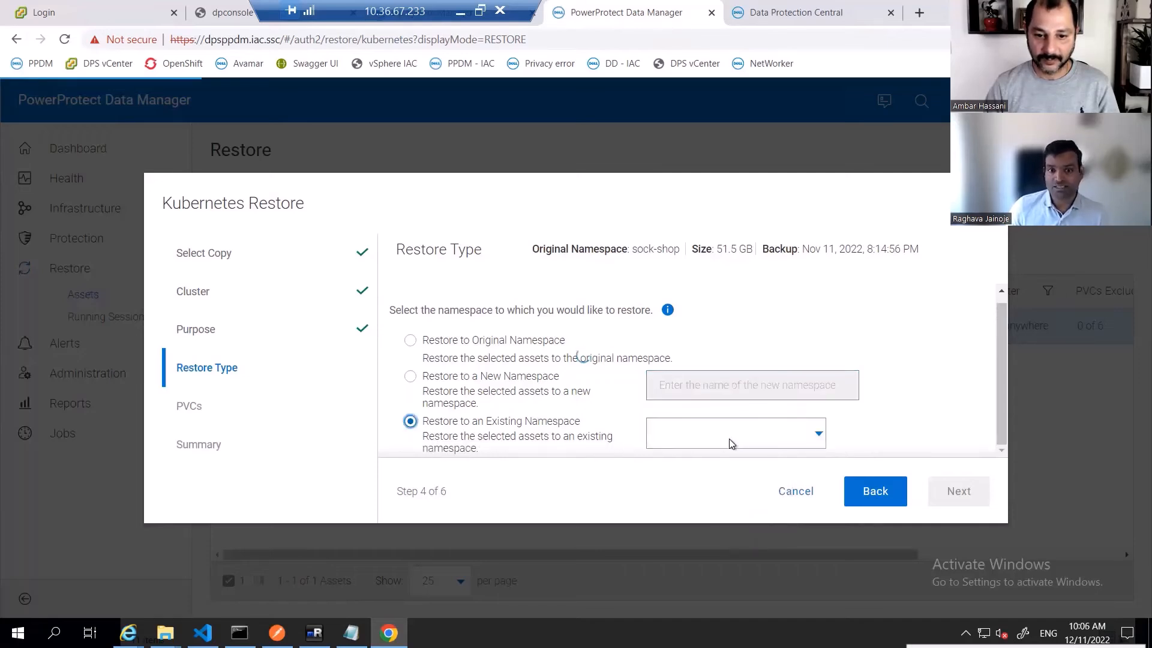
pyautogui.click(778, 428)
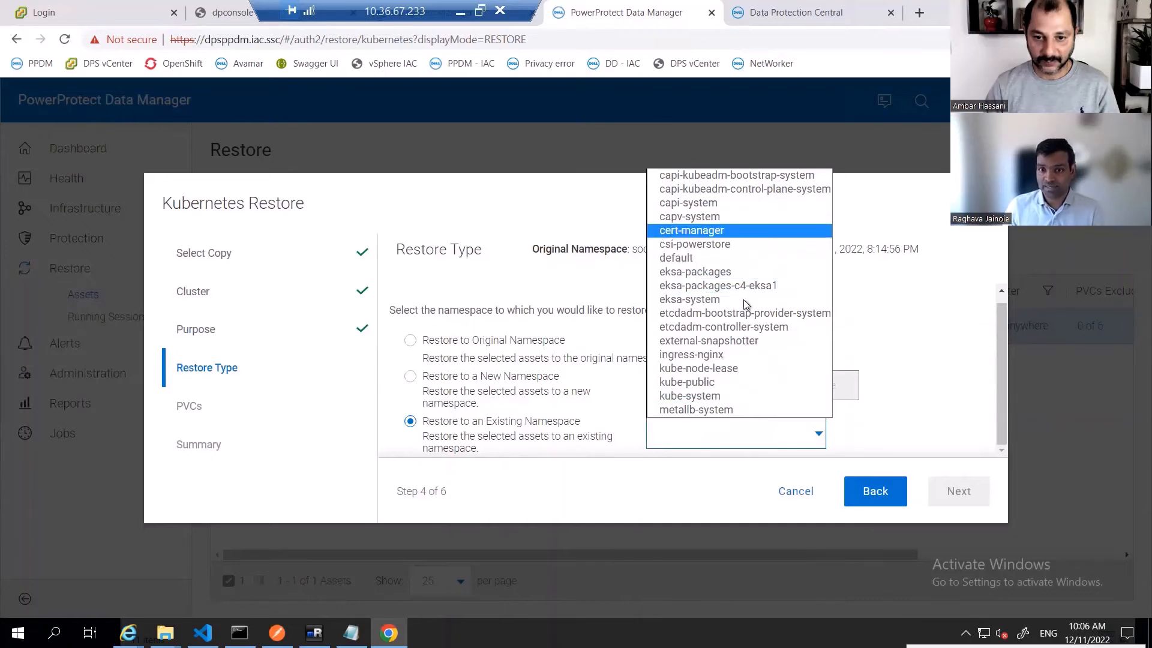
pyautogui.click(422, 343)
pyautogui.click(410, 341)
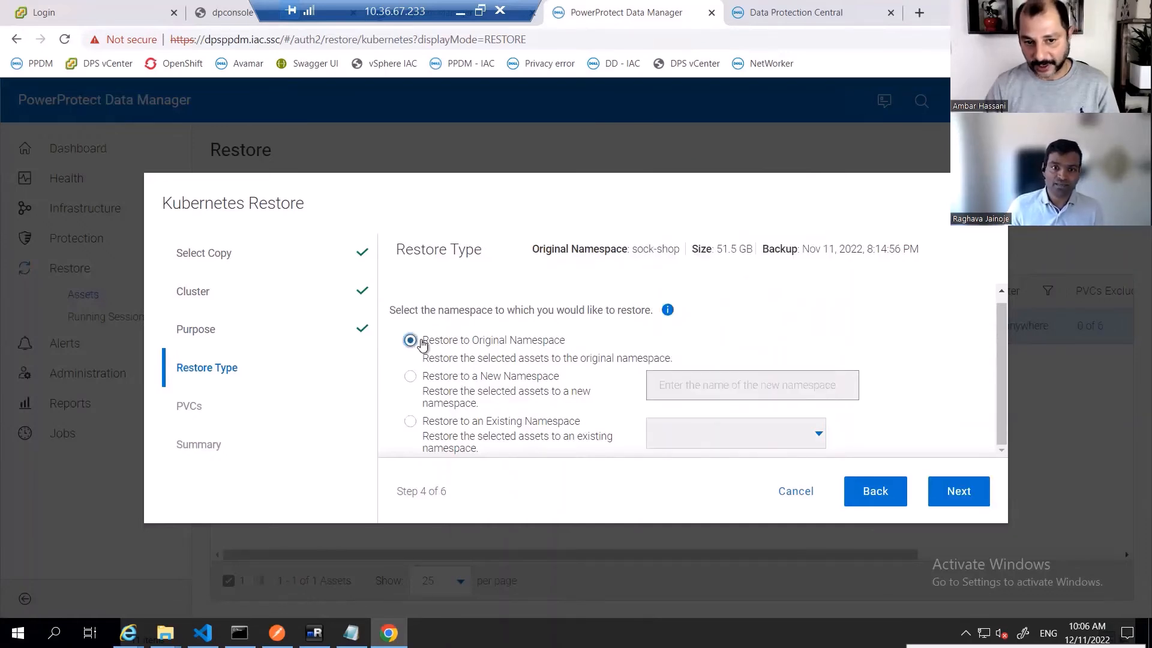
# - Set the restore type to a new namespace named sock-shop
pyautogui.click(411, 376)
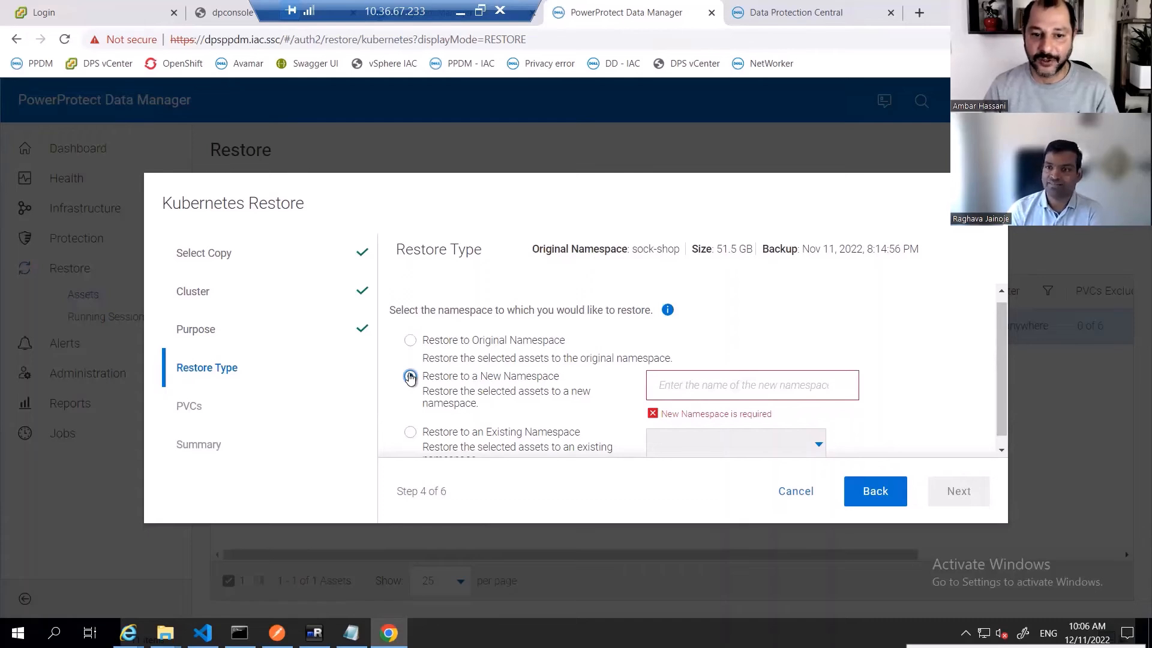
pyautogui.click(741, 375)
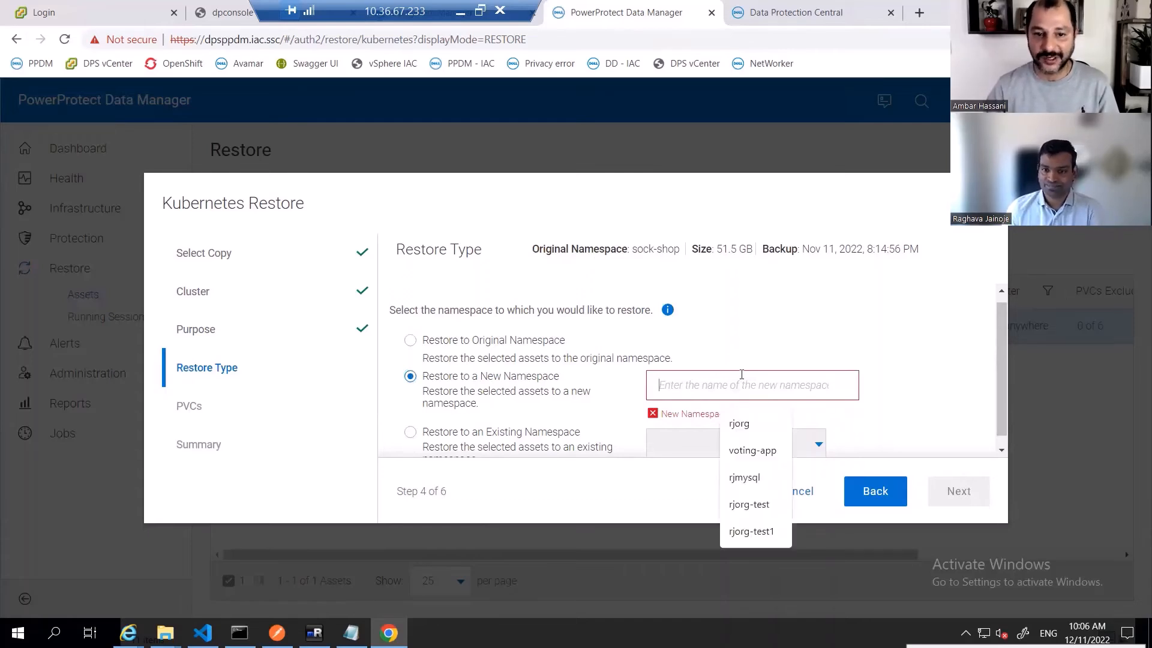
pyautogui.write('sock')
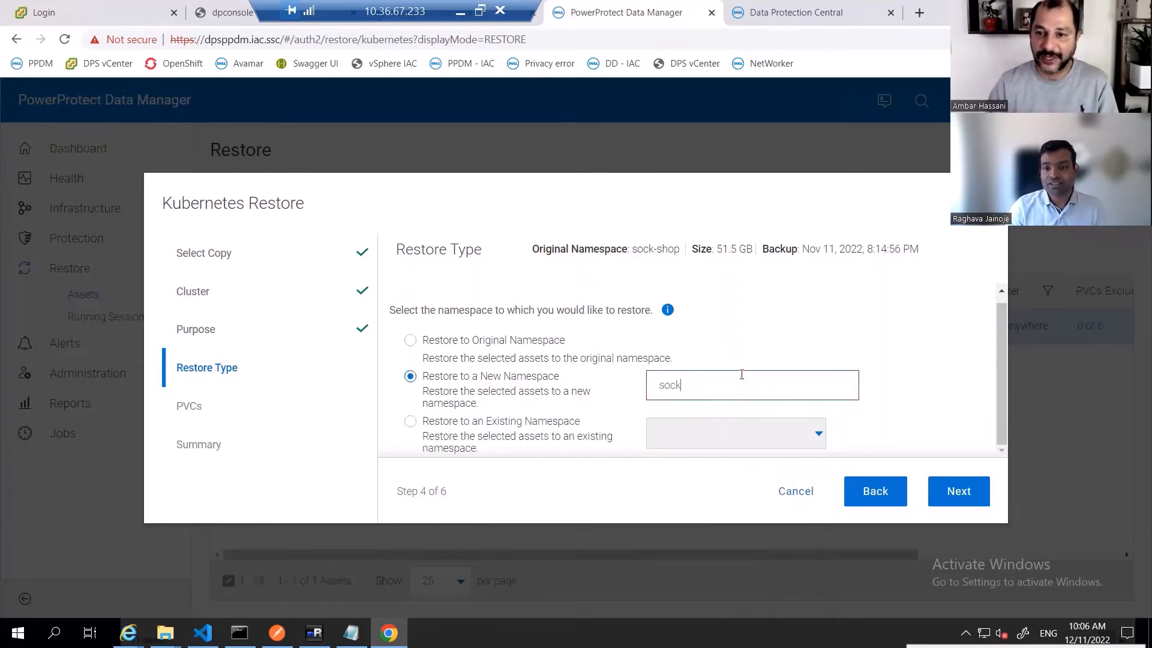
pyautogui.write('-shop')
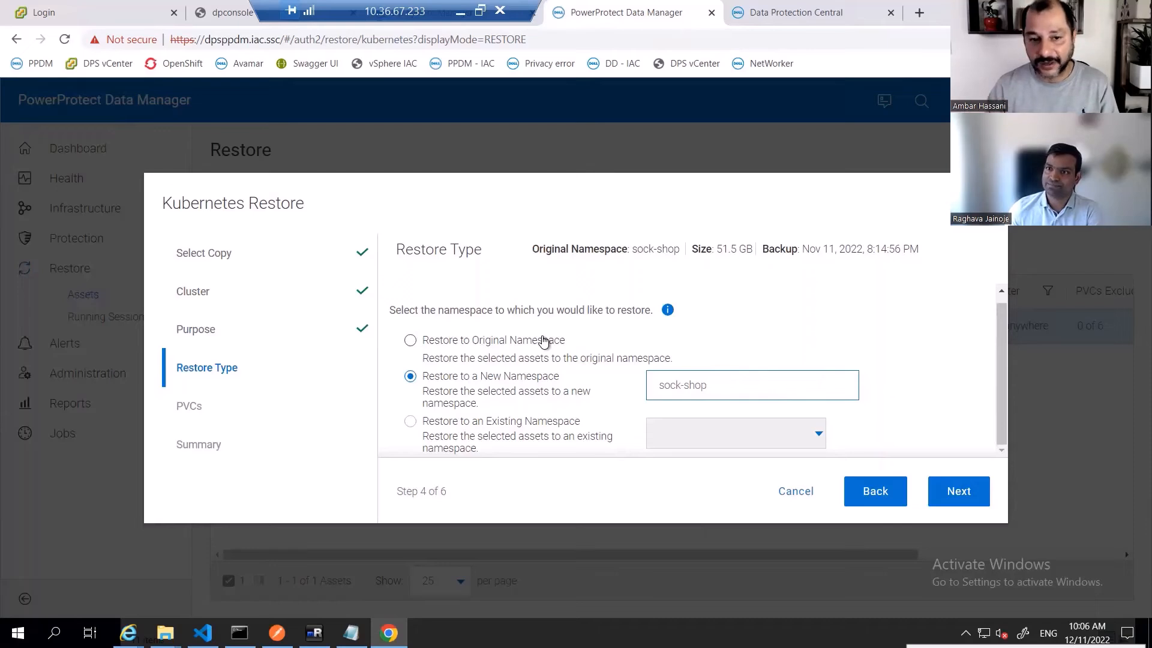
pyautogui.click(961, 491)
# - Enable changing the storage class of the PVCs to a compatible storage class
pyautogui.scroll(-6, 704, 300)
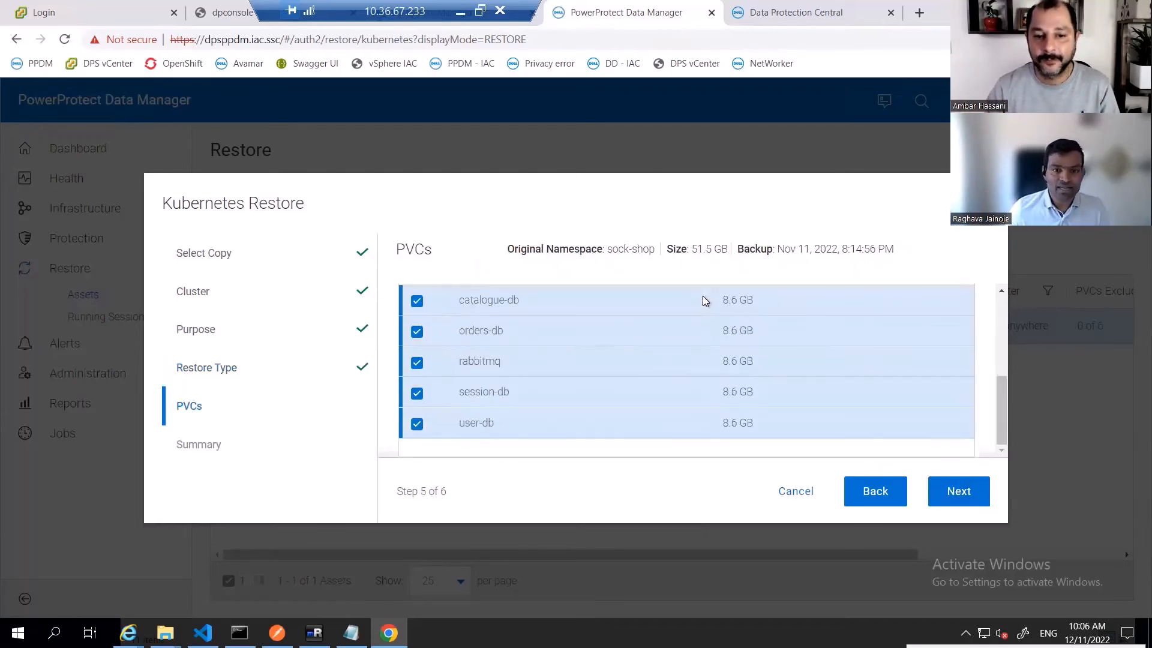
pyautogui.scroll(6, 704, 299)
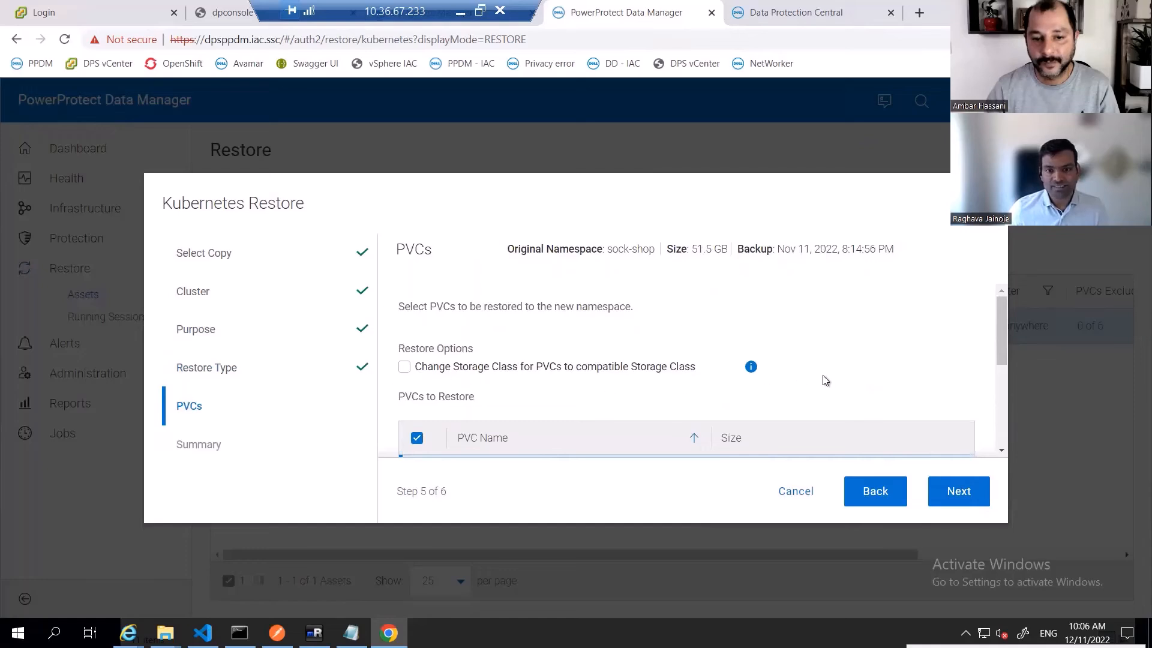
pyautogui.scroll(-5, 895, 342)
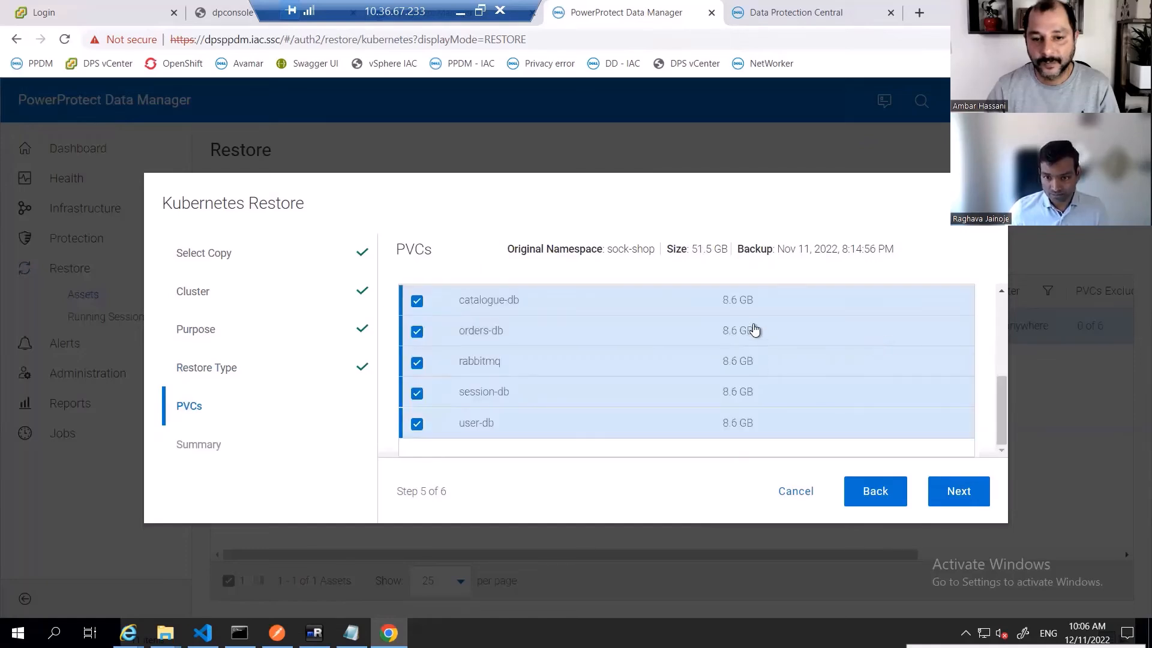
pyautogui.scroll(5, 655, 372)
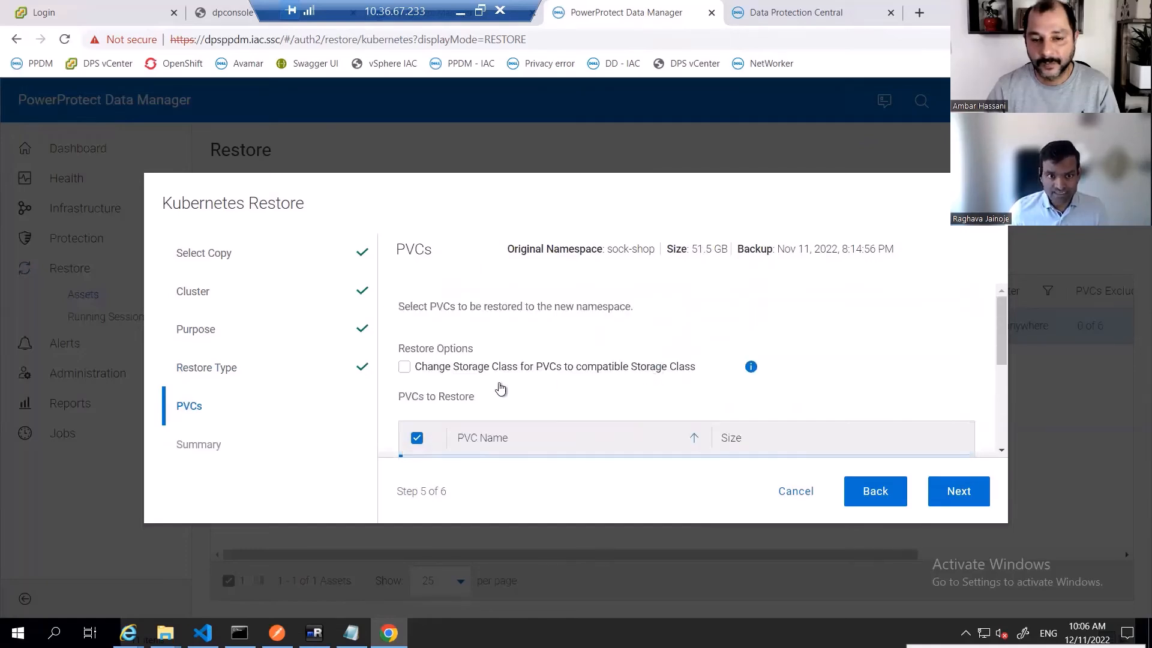
pyautogui.click(404, 367)
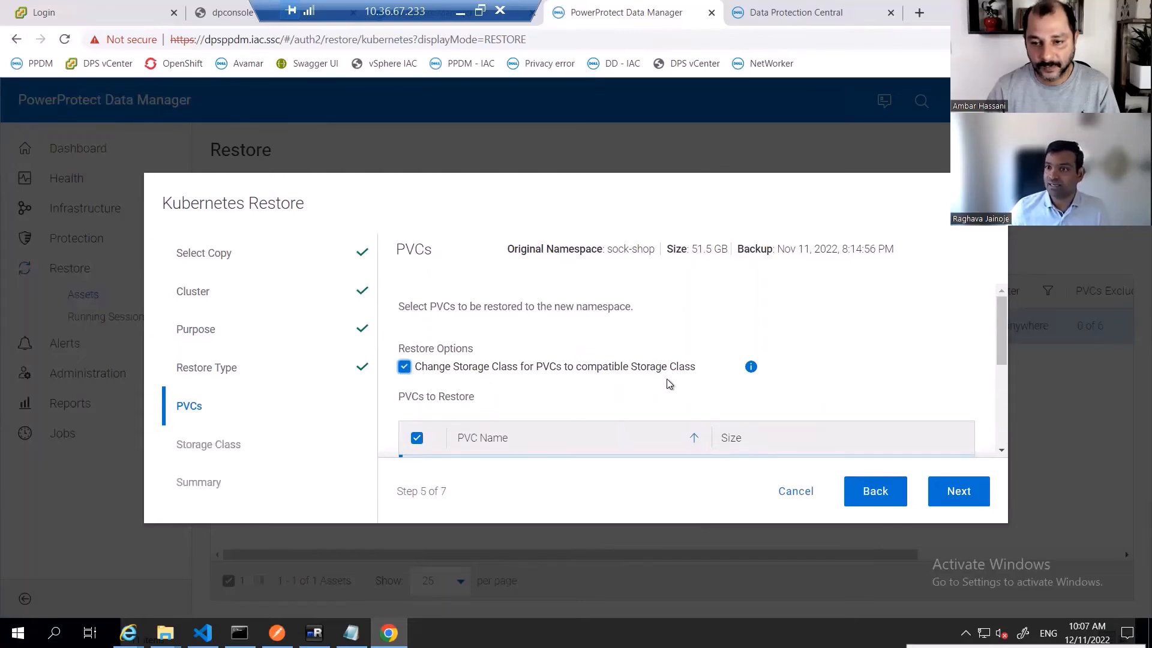
# - Review the list of PVCs selected for restore
pyautogui.scroll(-1, 667, 379)
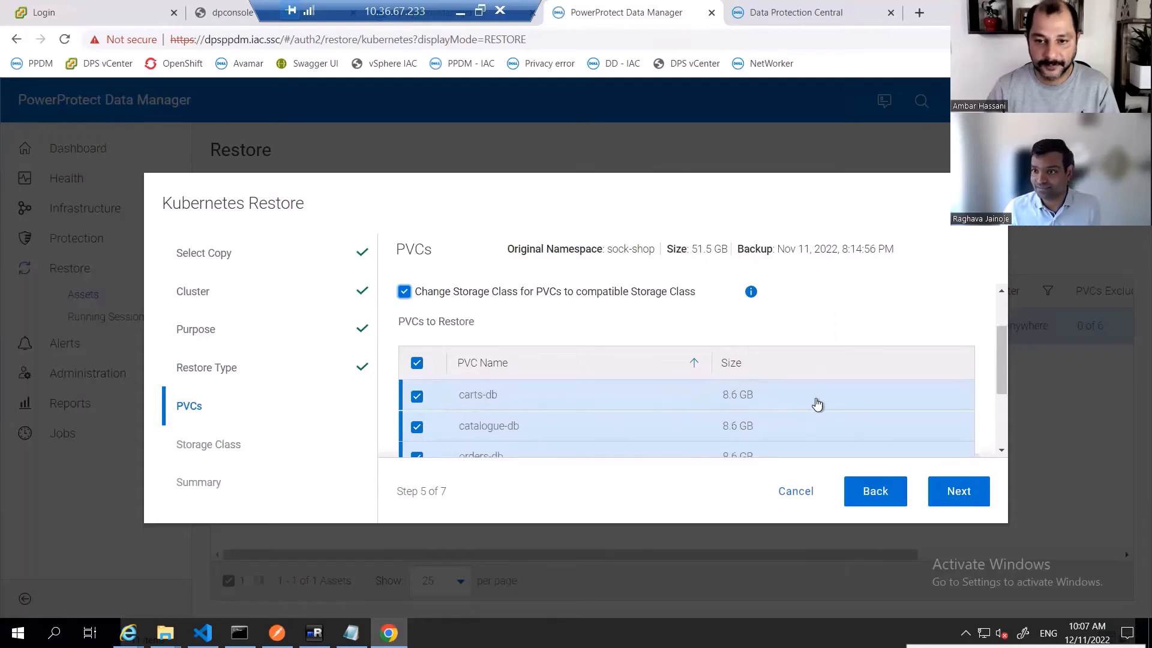
pyautogui.scroll(-1, 506, 417)
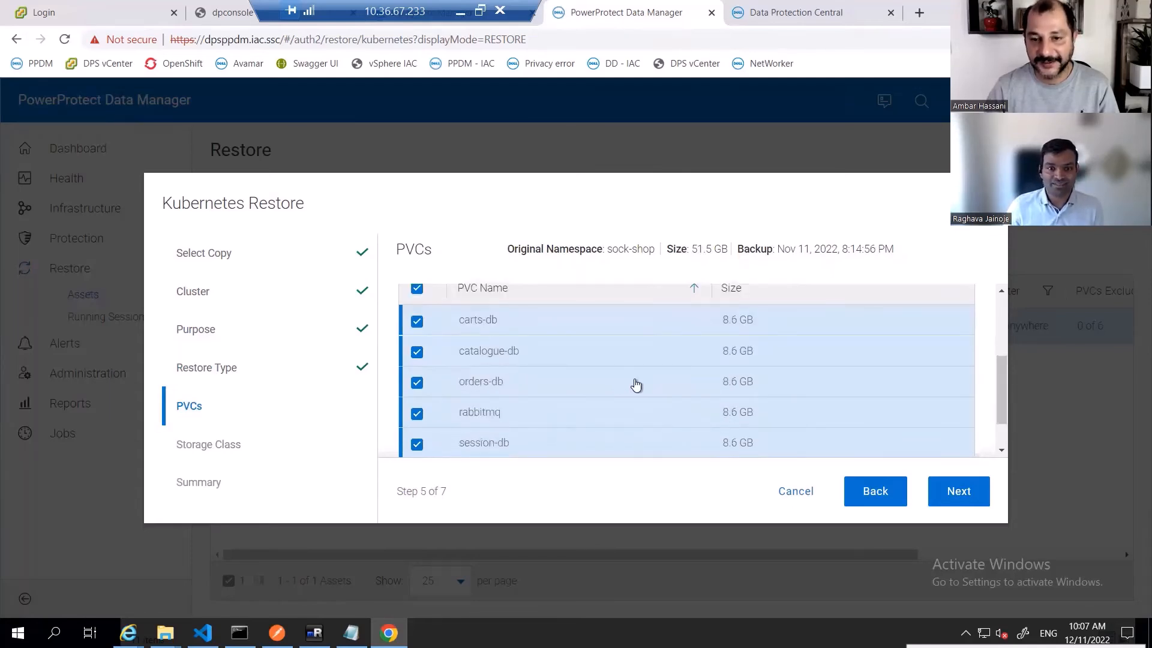
pyautogui.scroll(-1, 634, 386)
pyautogui.scroll(3, 636, 383)
pyautogui.scroll(1, 635, 384)
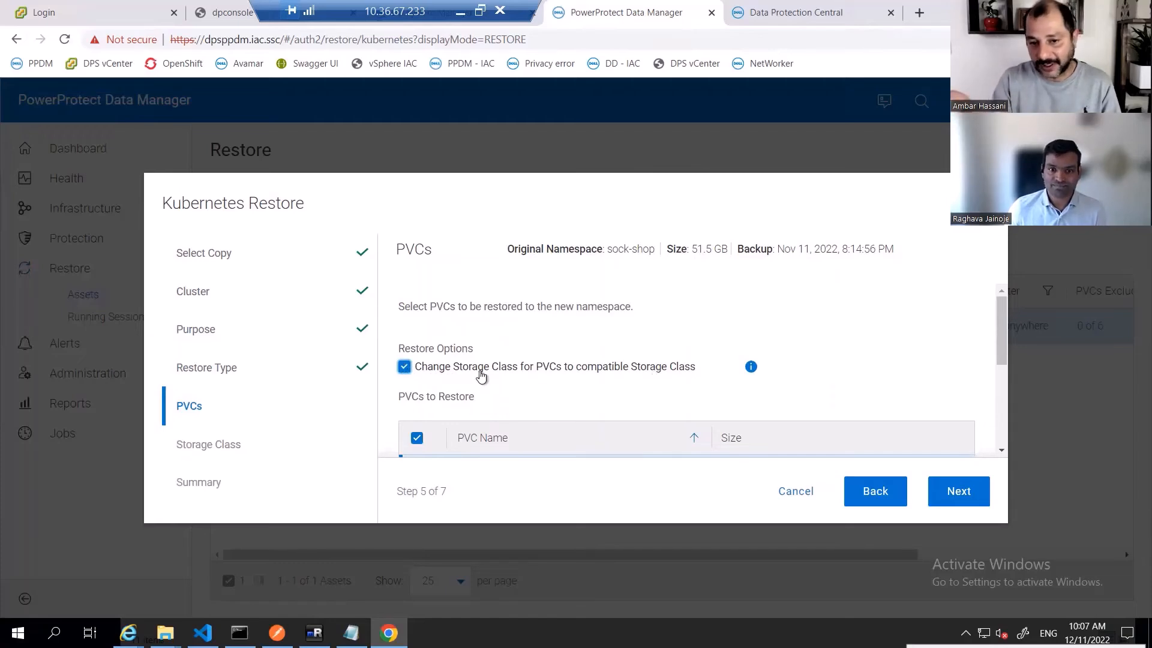
pyautogui.scroll(-1, 523, 363)
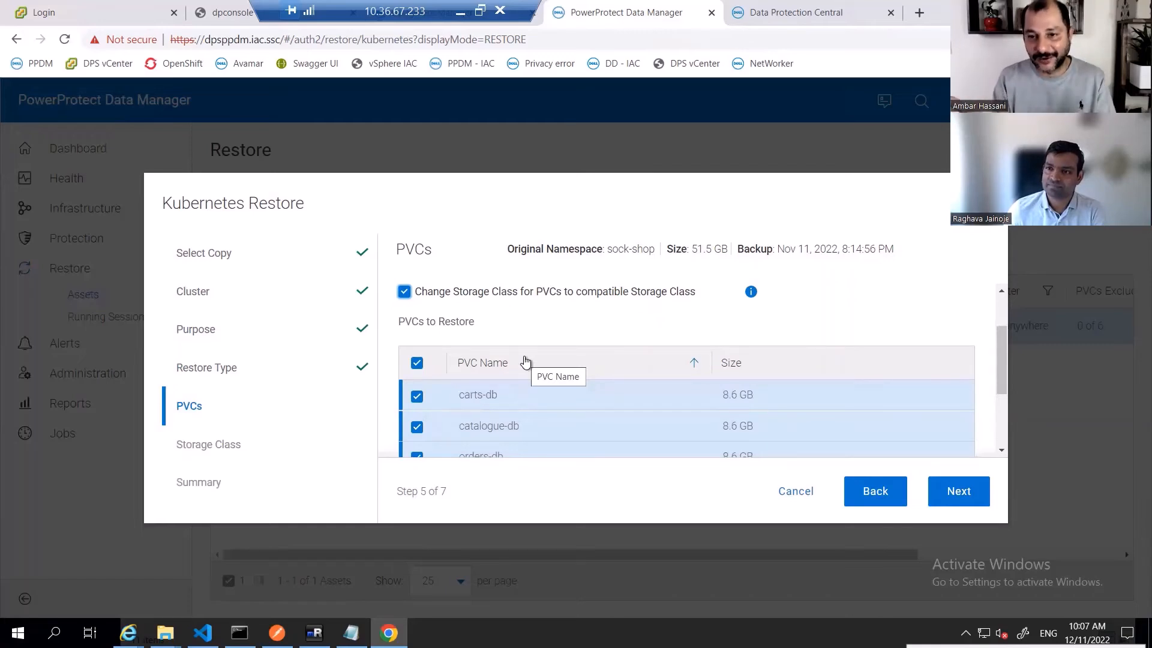
pyautogui.scroll(-1, 524, 362)
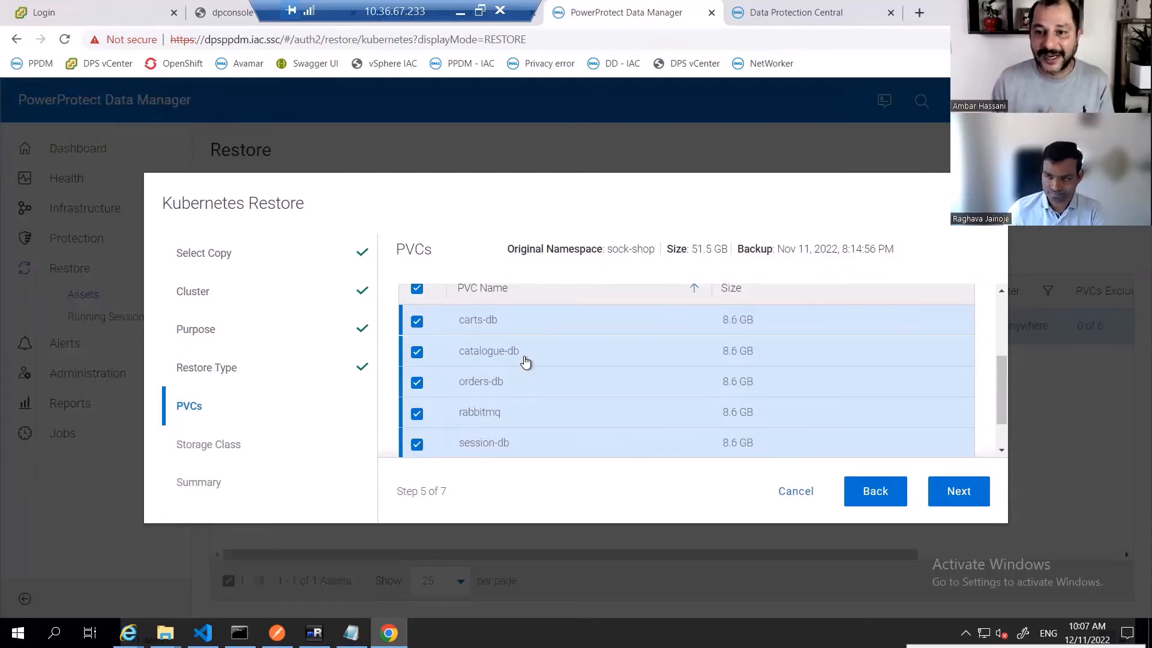
pyautogui.scroll(-1, 525, 360)
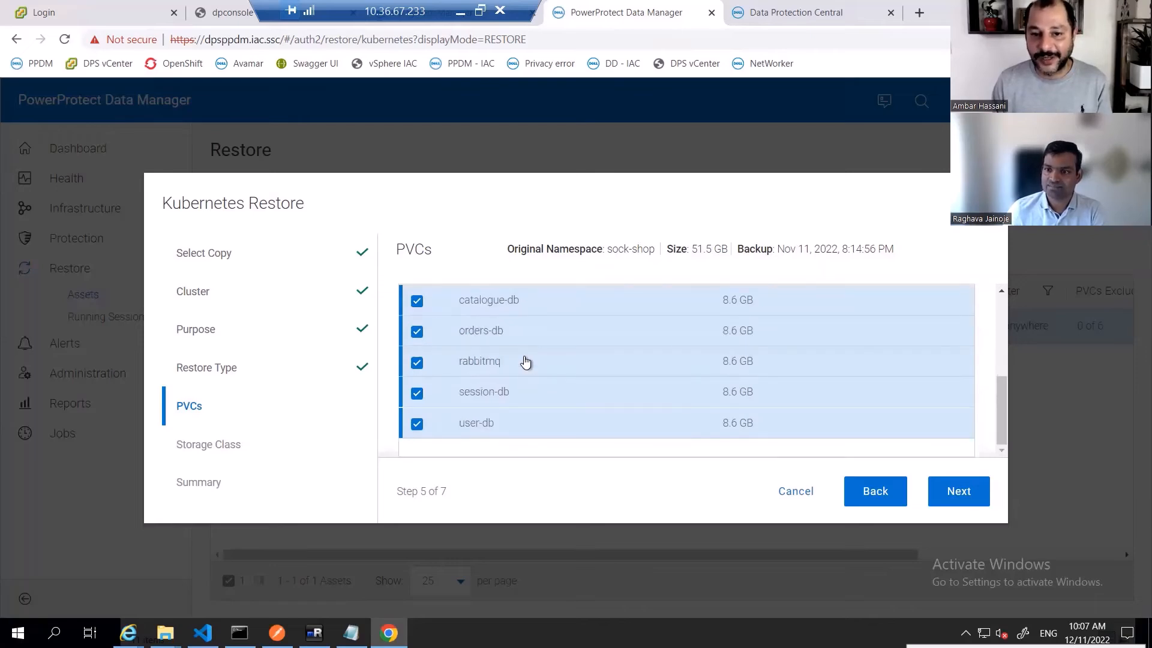
pyautogui.scroll(2, 526, 360)
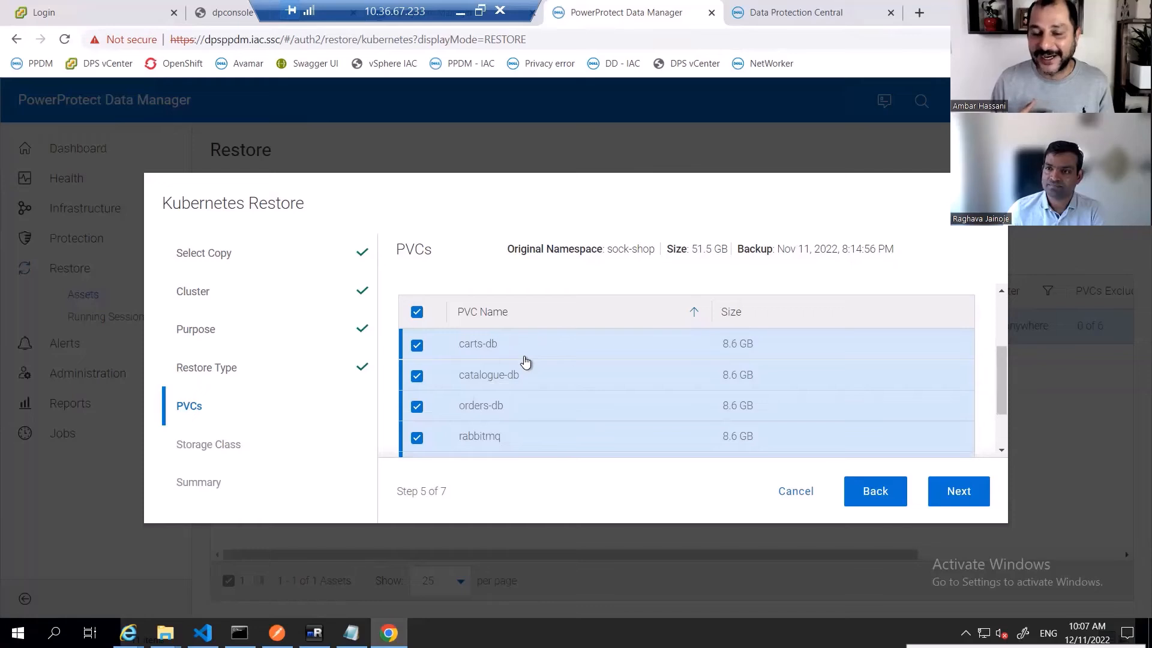
pyautogui.scroll(3, 525, 360)
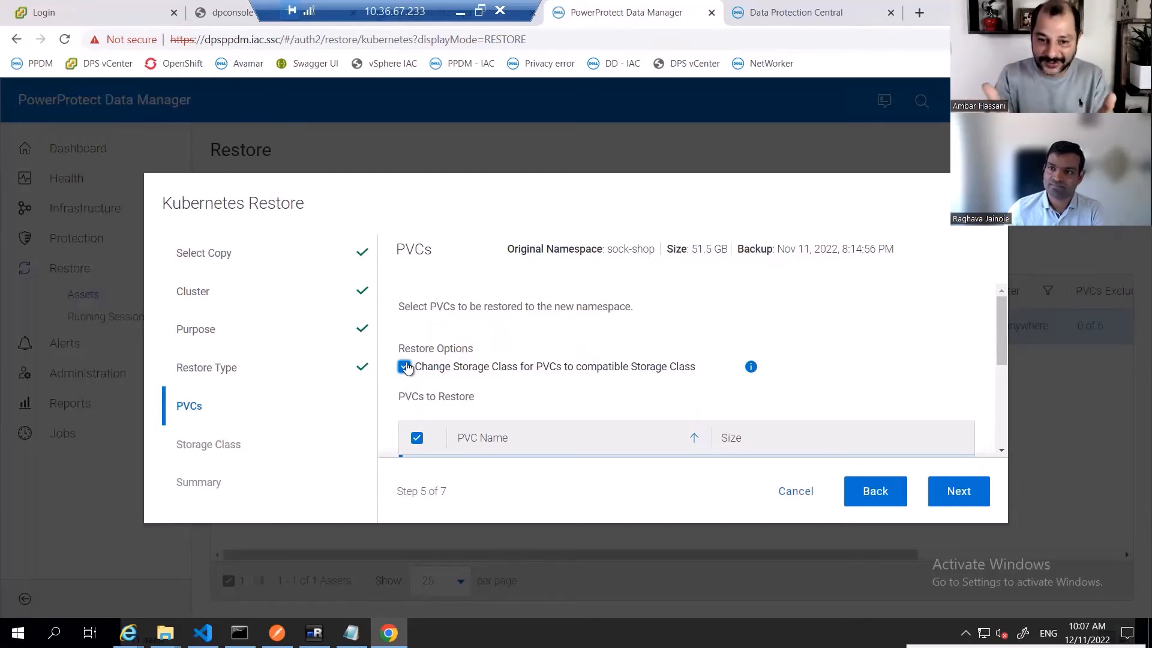
pyautogui.scroll(-1, 406, 368)
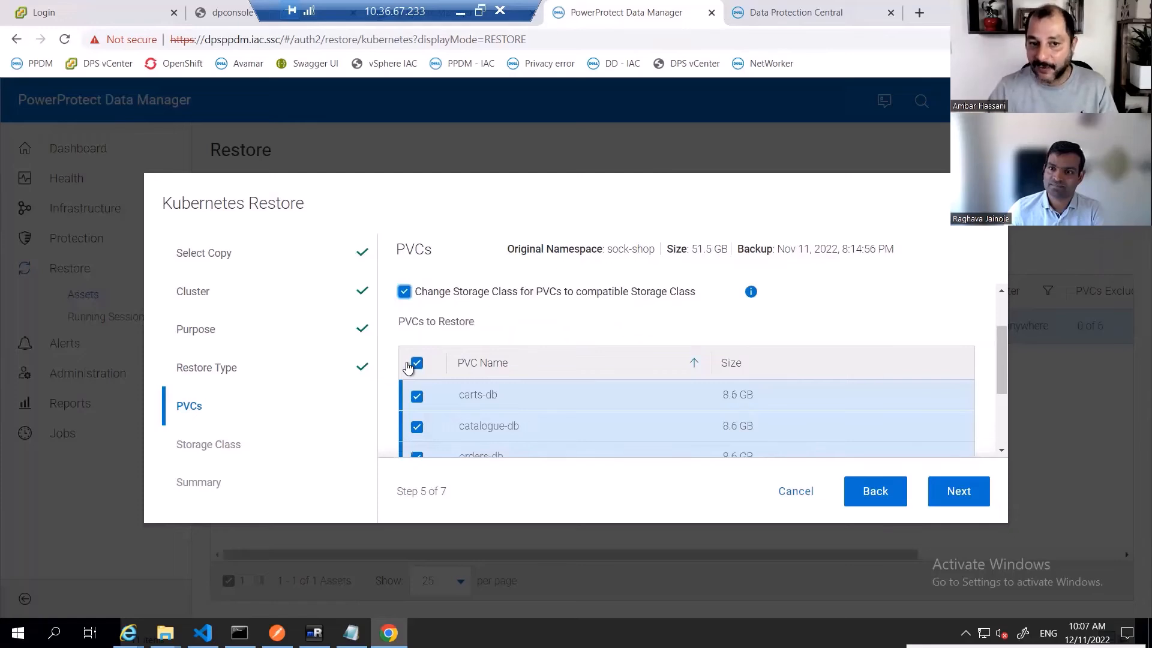
pyautogui.scroll(-2, 406, 367)
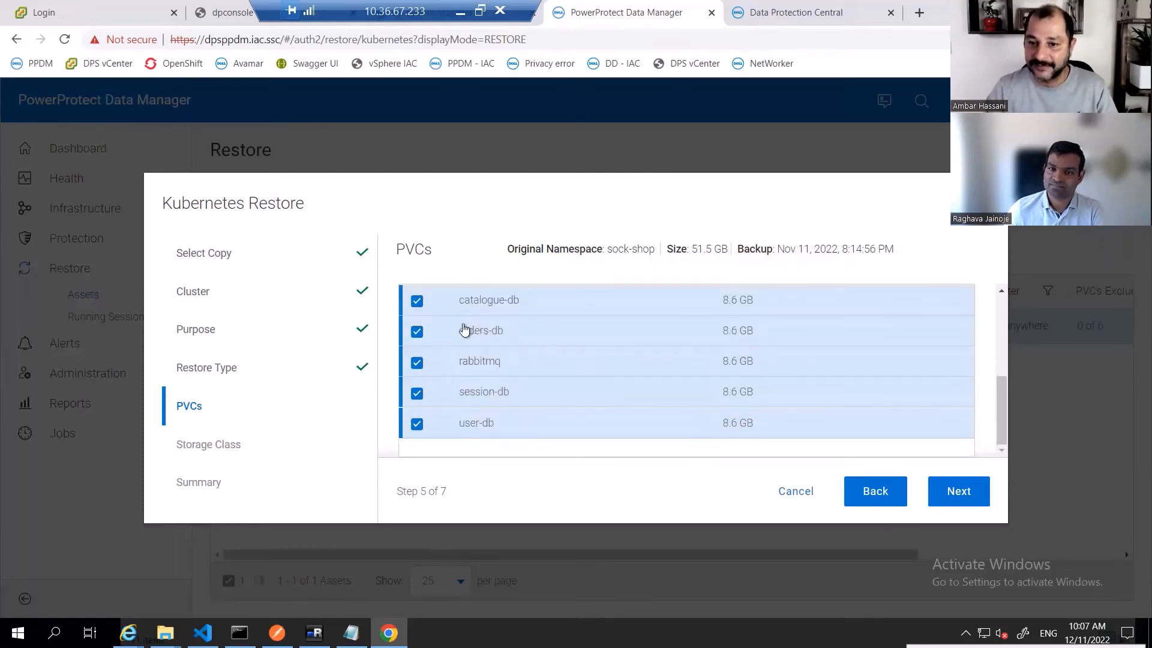
pyautogui.scroll(3, 462, 354)
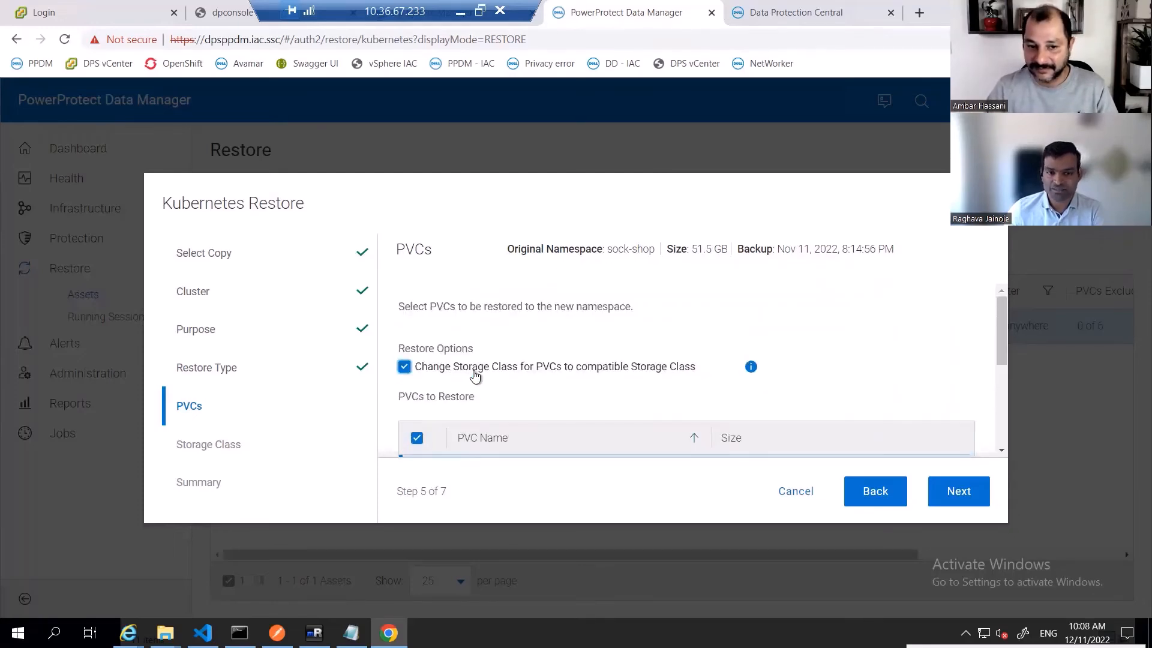
pyautogui.scroll(-5, 720, 396)
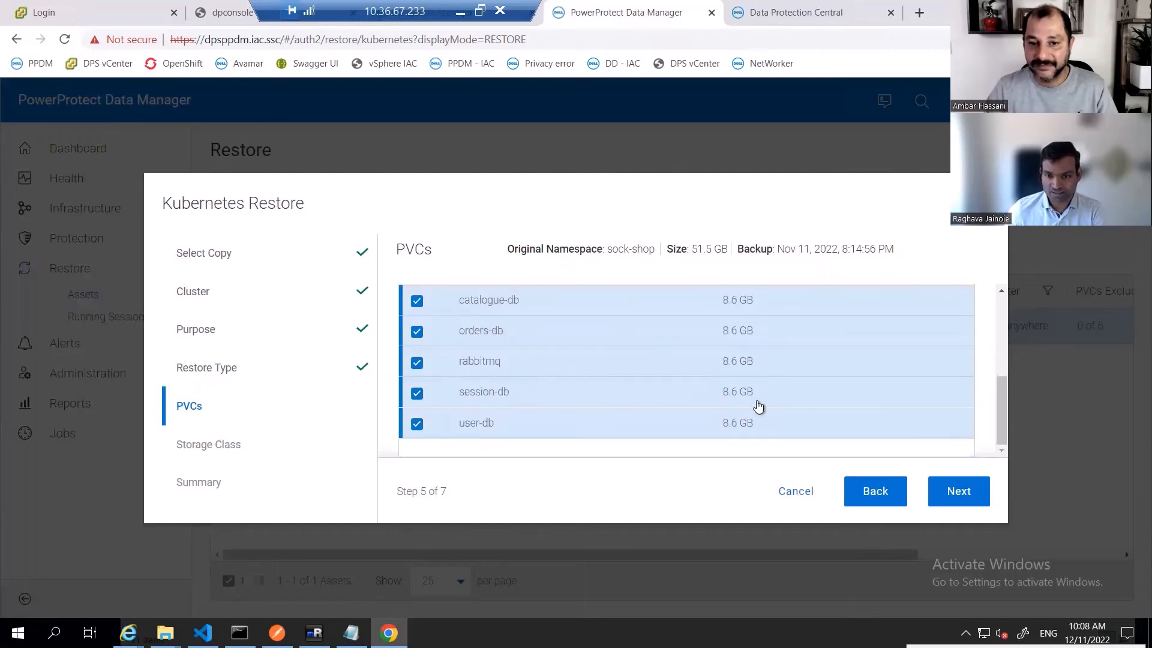
pyautogui.click(953, 505)
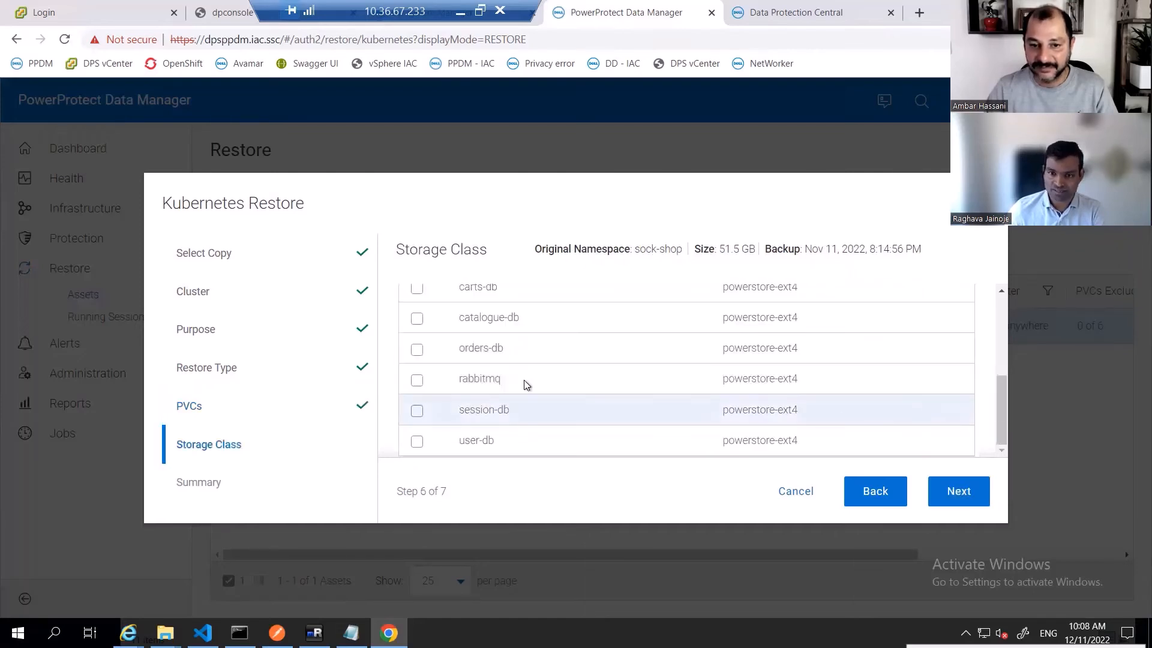
pyautogui.scroll(5, 519, 385)
pyautogui.scroll(-1, 592, 411)
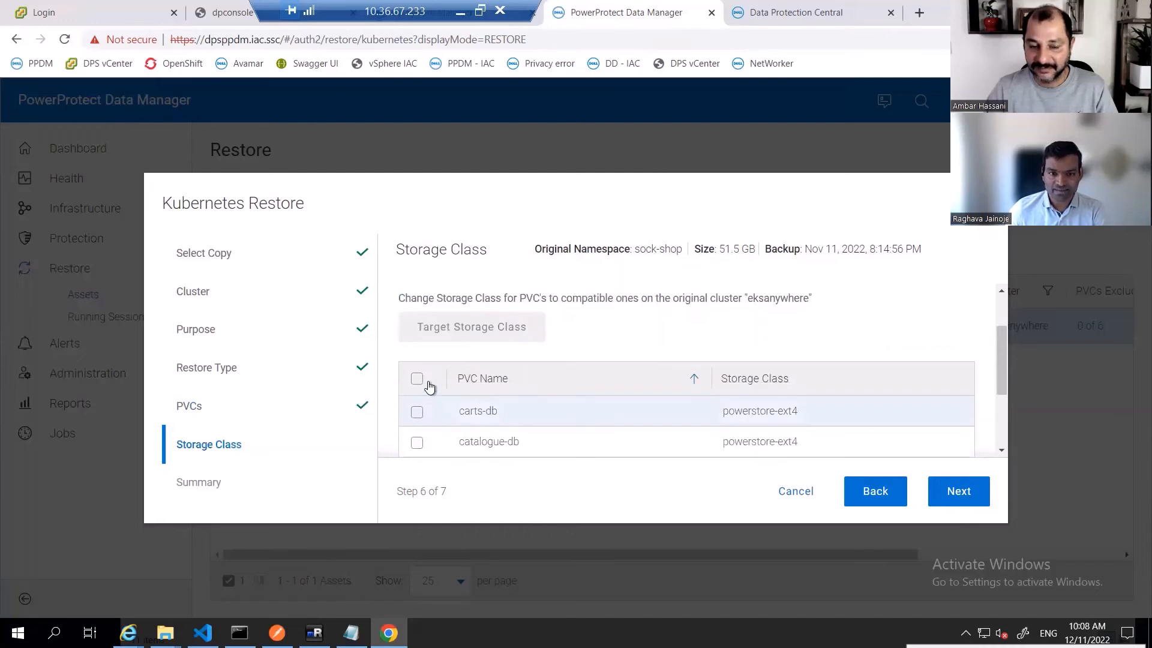
pyautogui.click(417, 413)
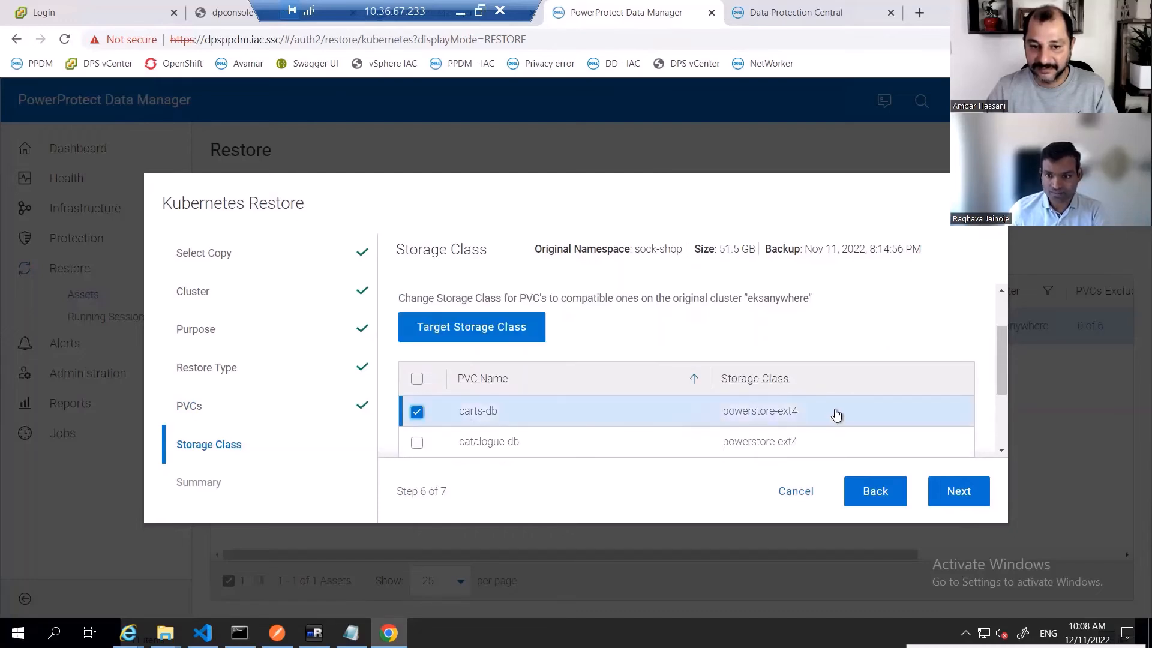
pyautogui.scroll(-1, 806, 414)
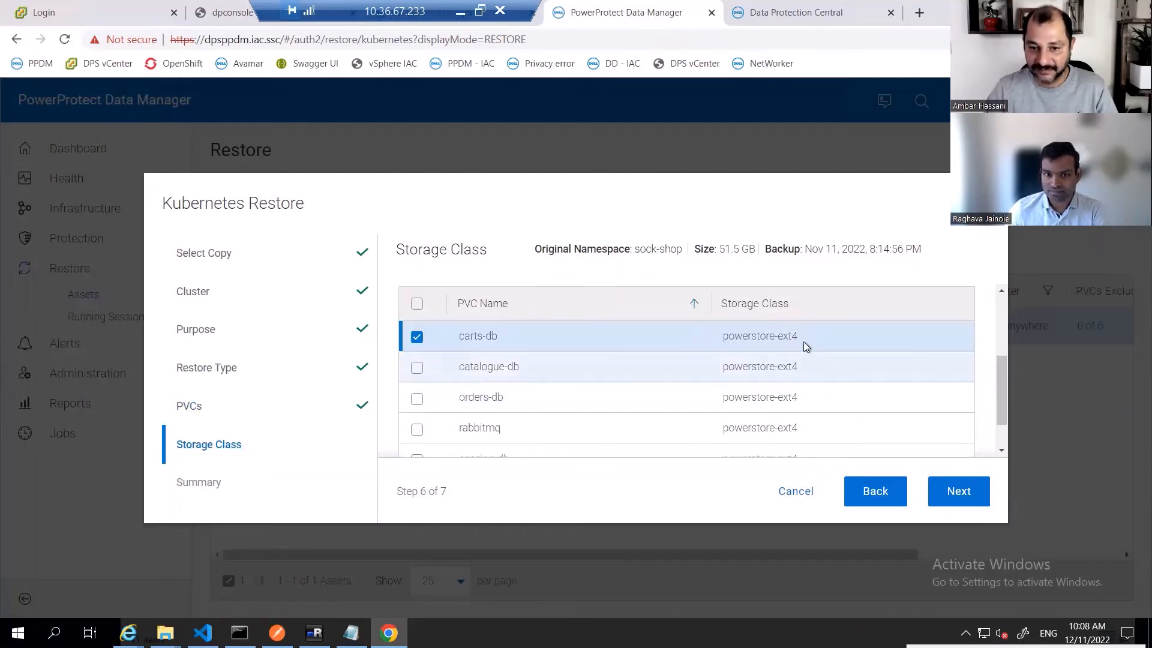
pyautogui.scroll(3, 804, 342)
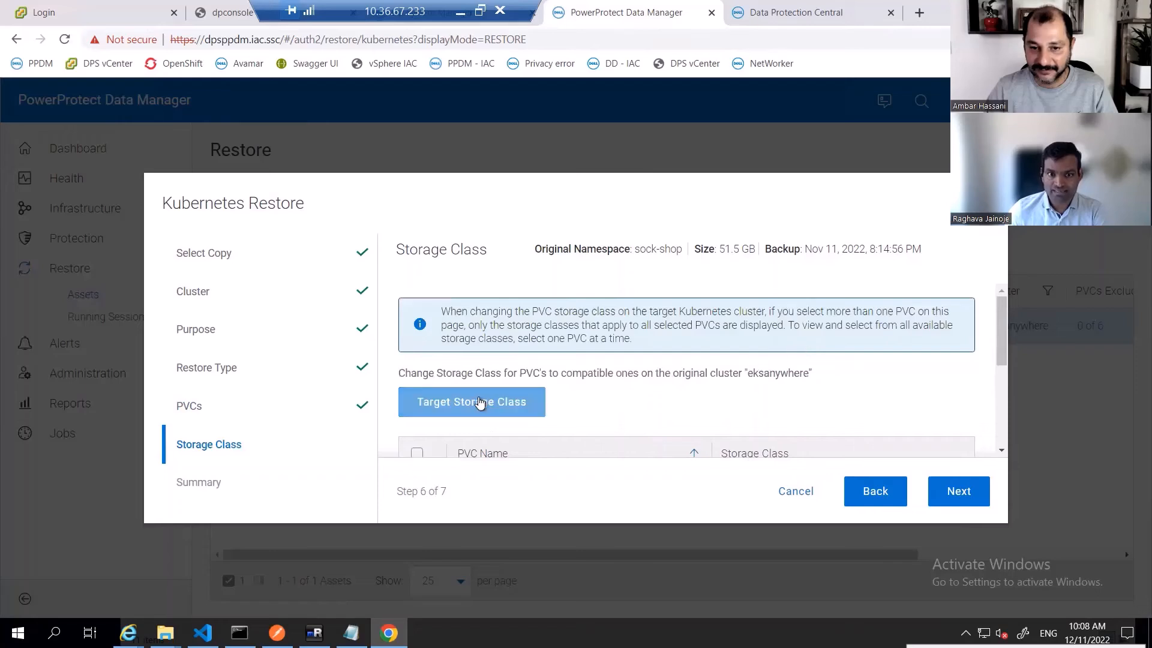
pyautogui.click(514, 402)
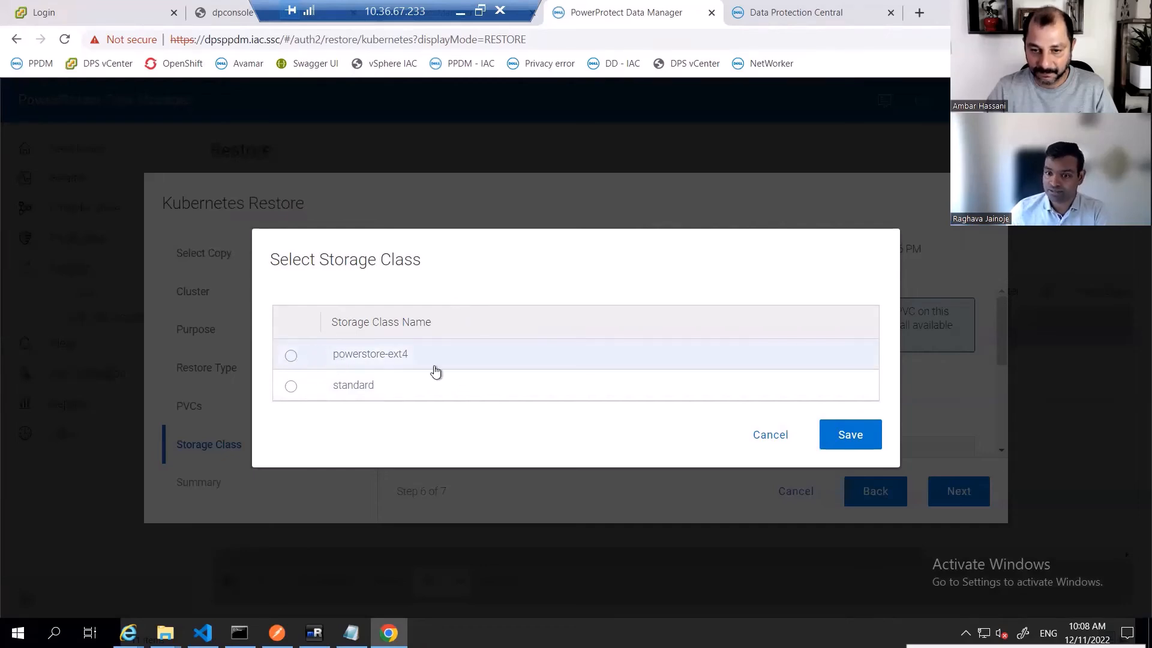
pyautogui.click(766, 443)
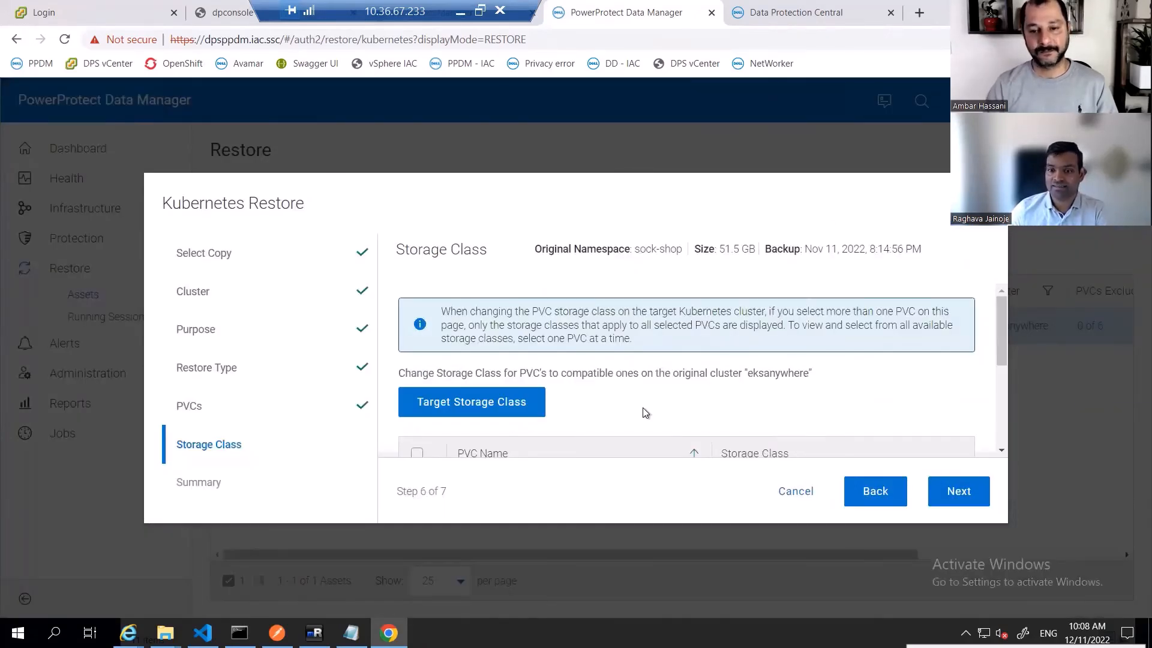
pyautogui.scroll(-3, 642, 408)
pyautogui.click(478, 336)
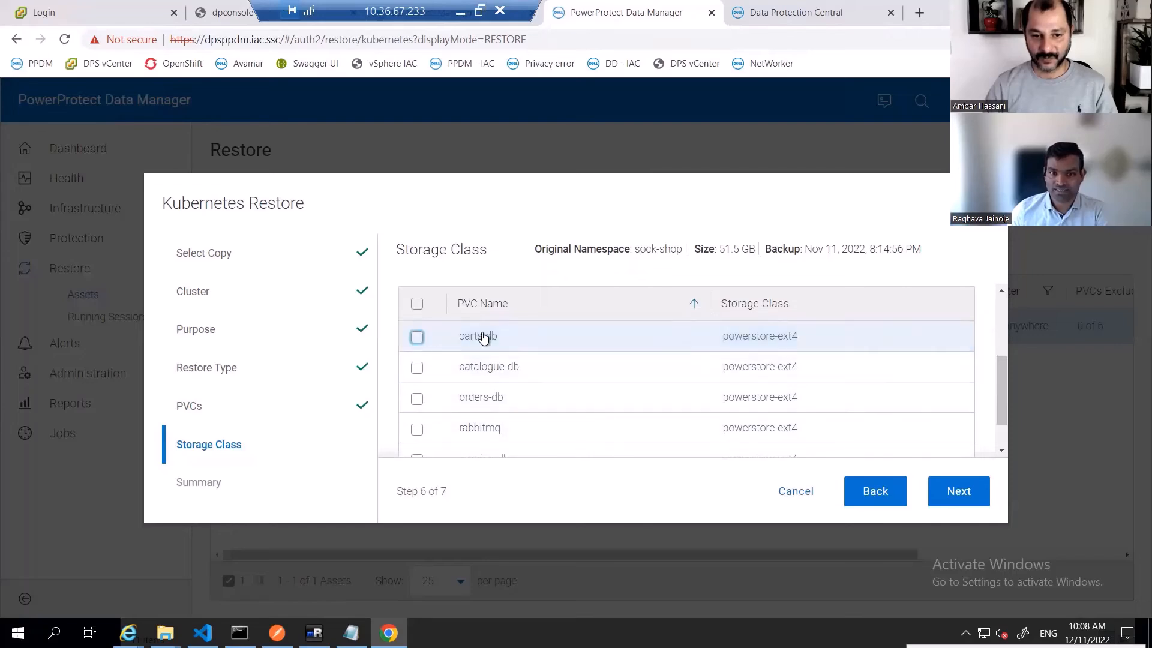
pyautogui.scroll(3, 670, 342)
pyautogui.click(874, 491)
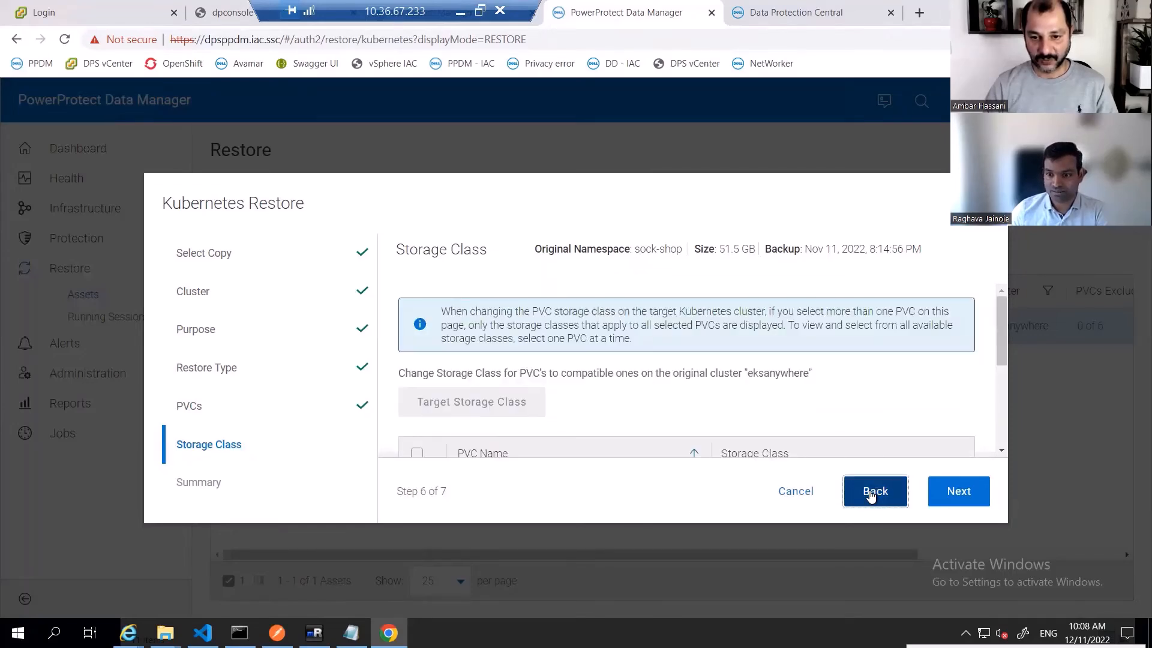
pyautogui.scroll(-5, 411, 351)
pyautogui.scroll(5, 417, 336)
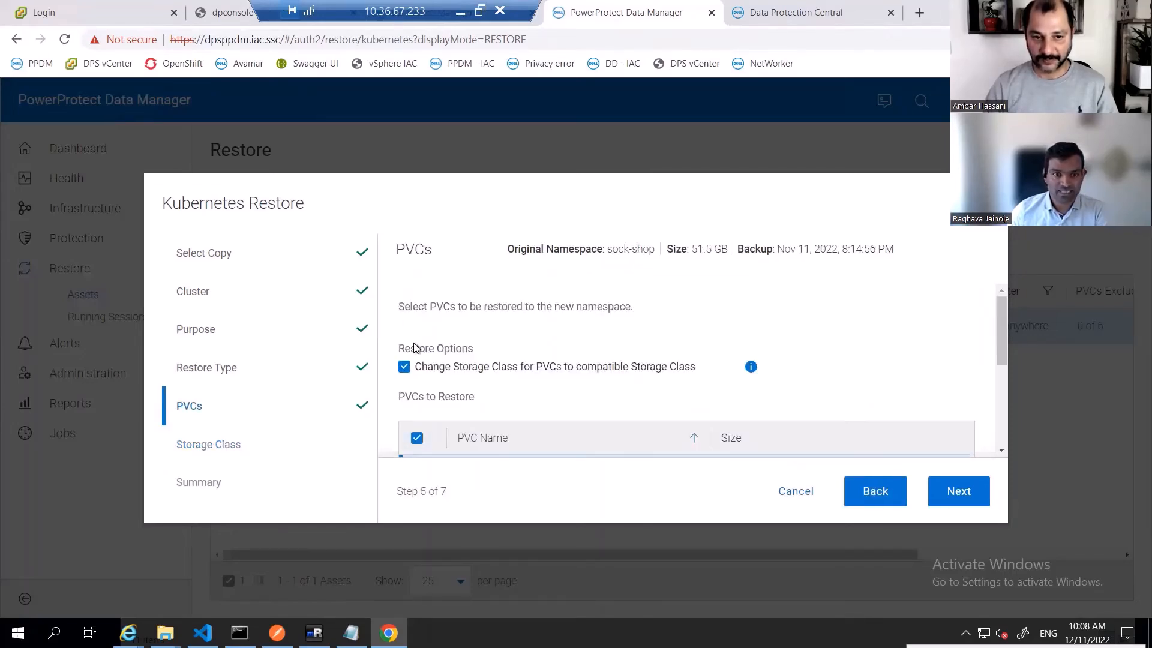
# - Turn off changing the storage class for PVCs and advance to the restore summary
pyautogui.click(404, 366)
pyautogui.scroll(-5, 712, 366)
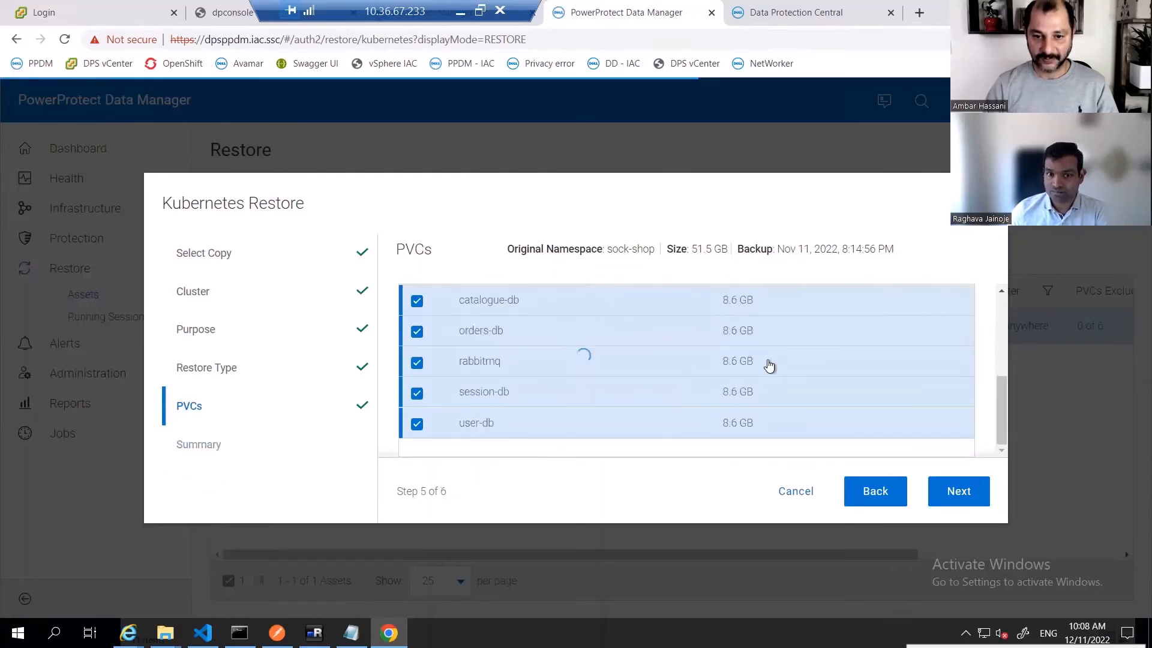
pyautogui.click(950, 497)
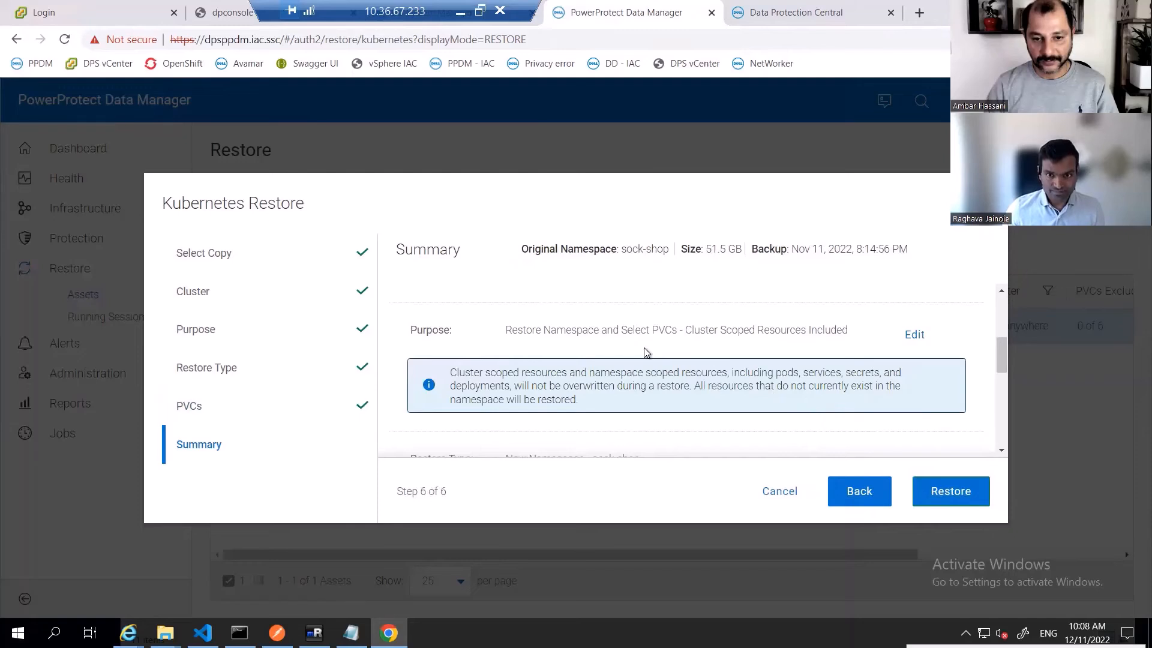
# - Review the restore summary of purpose, restore type and PVCs, then start the restore
pyautogui.scroll(-2, 608, 351)
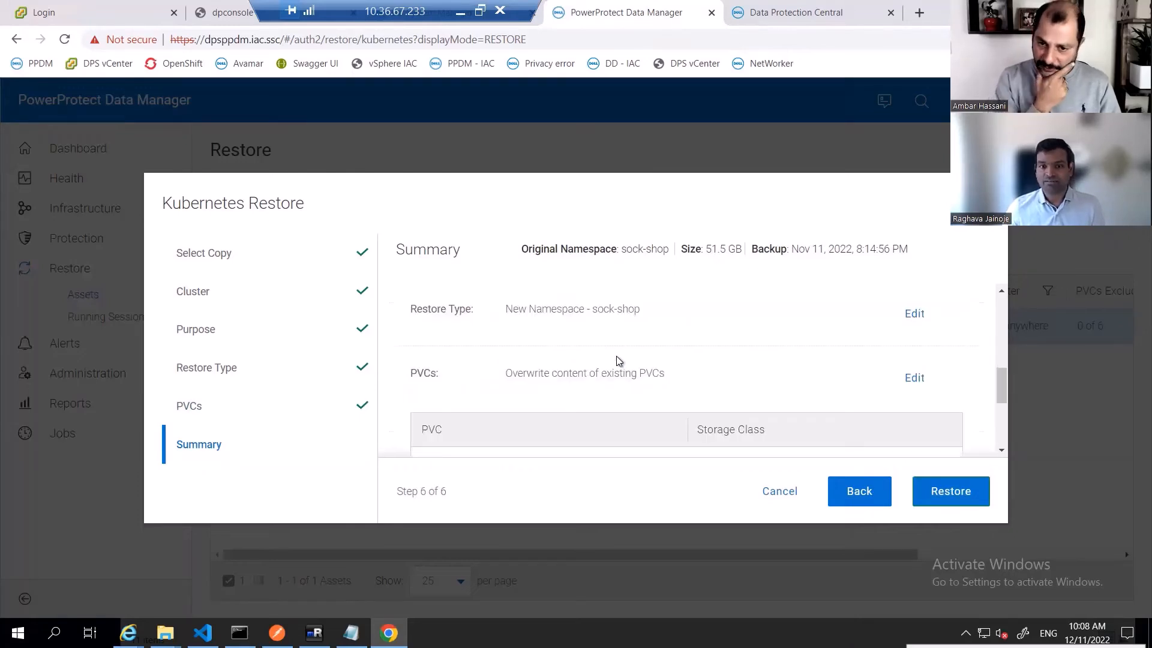
pyautogui.scroll(1, 618, 361)
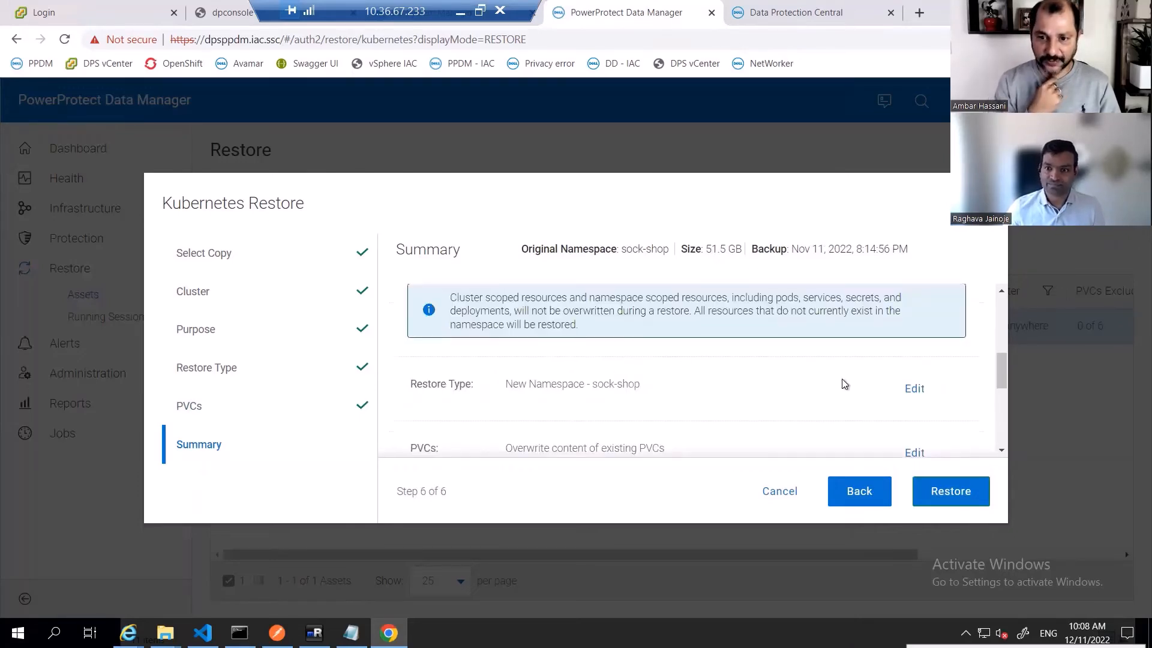
pyautogui.scroll(1, 846, 382)
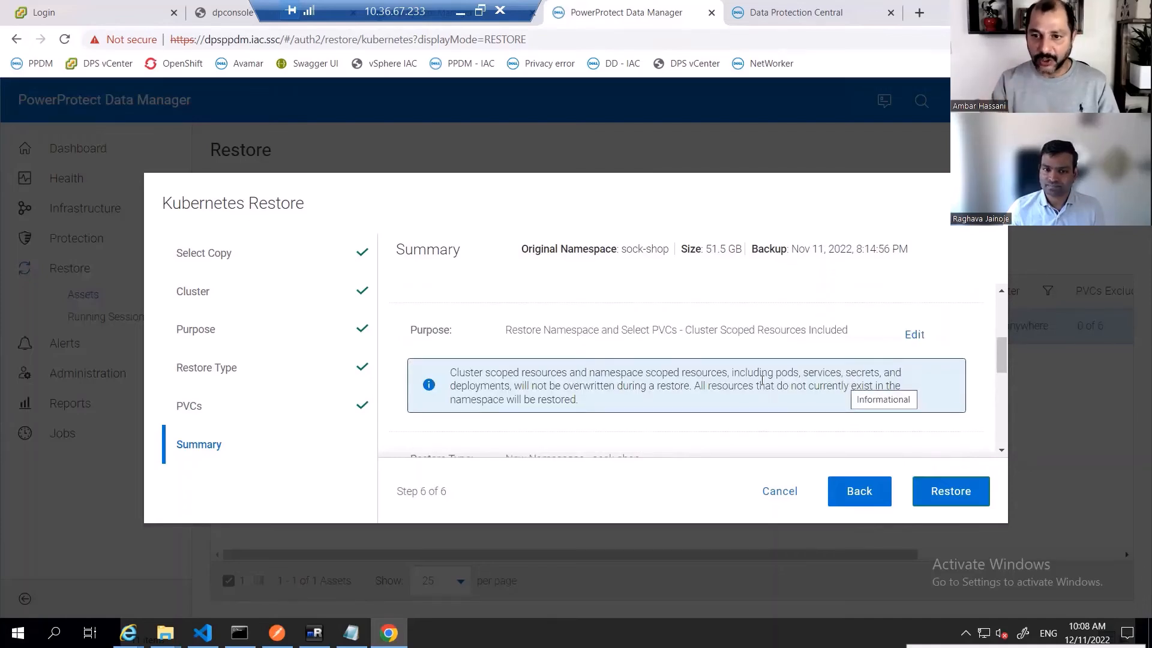
pyautogui.scroll(-3, 761, 381)
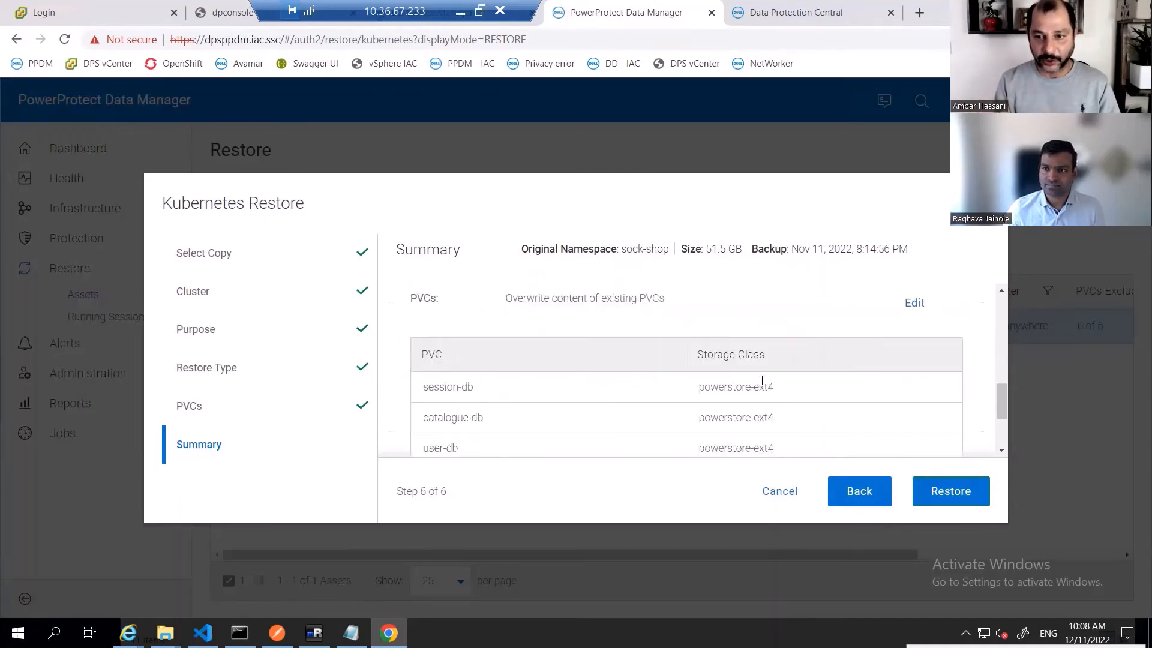
pyautogui.scroll(-1, 762, 381)
pyautogui.scroll(-1, 762, 384)
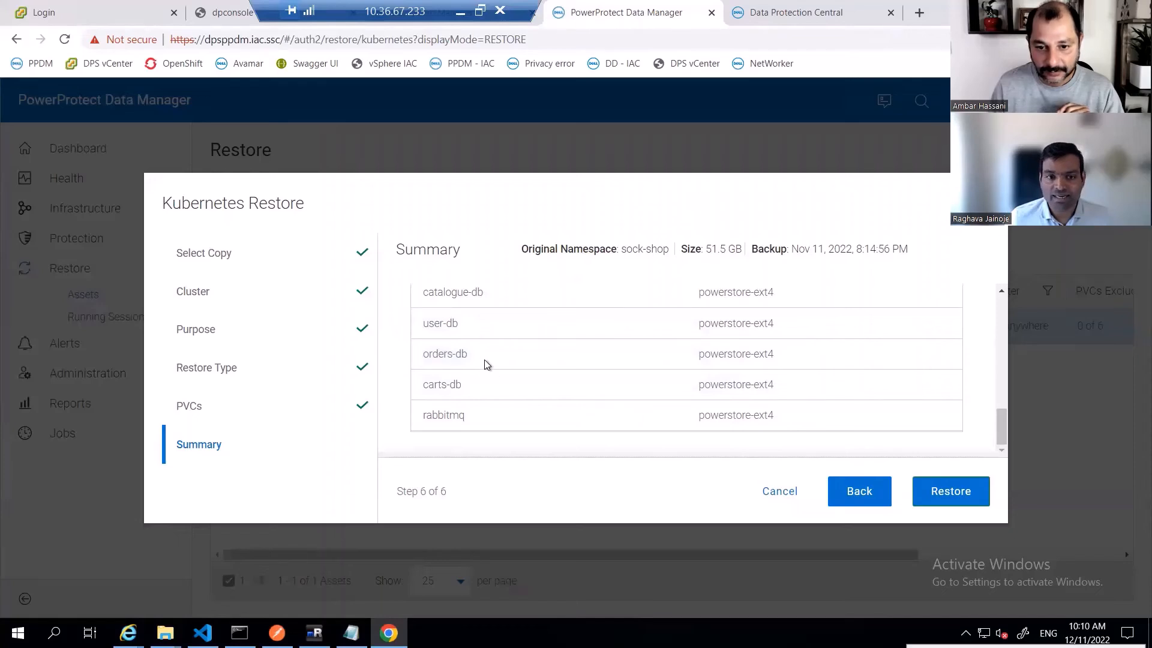
pyautogui.scroll(3, 723, 384)
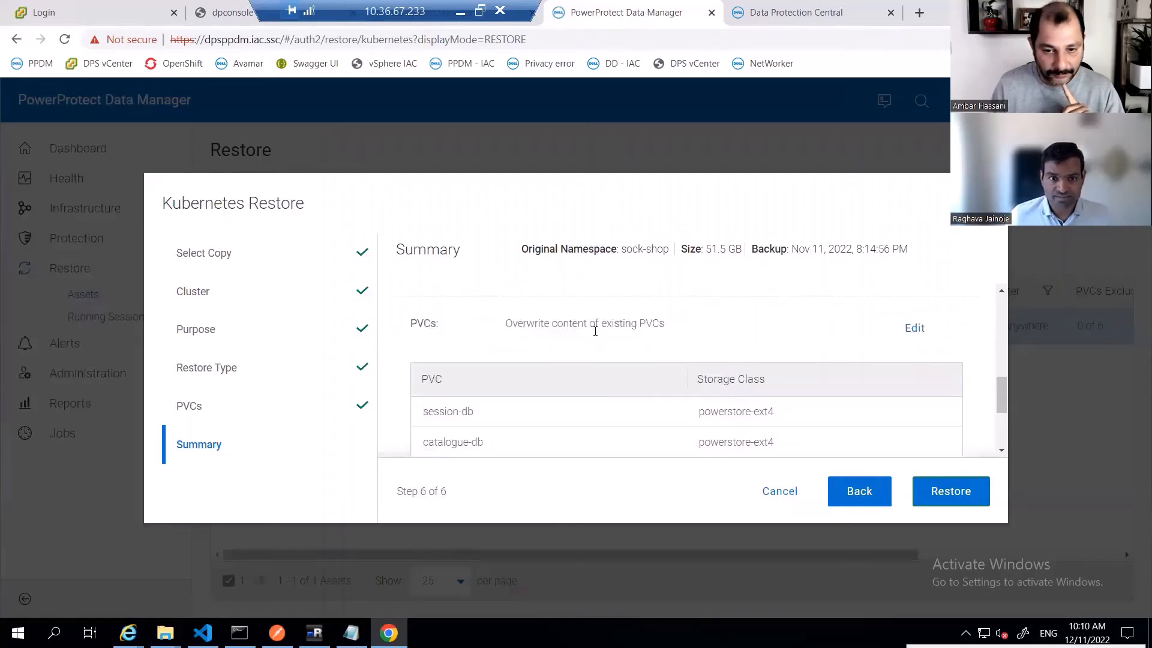
pyautogui.scroll(3, 552, 369)
pyautogui.scroll(-3, 780, 419)
pyautogui.click(944, 493)
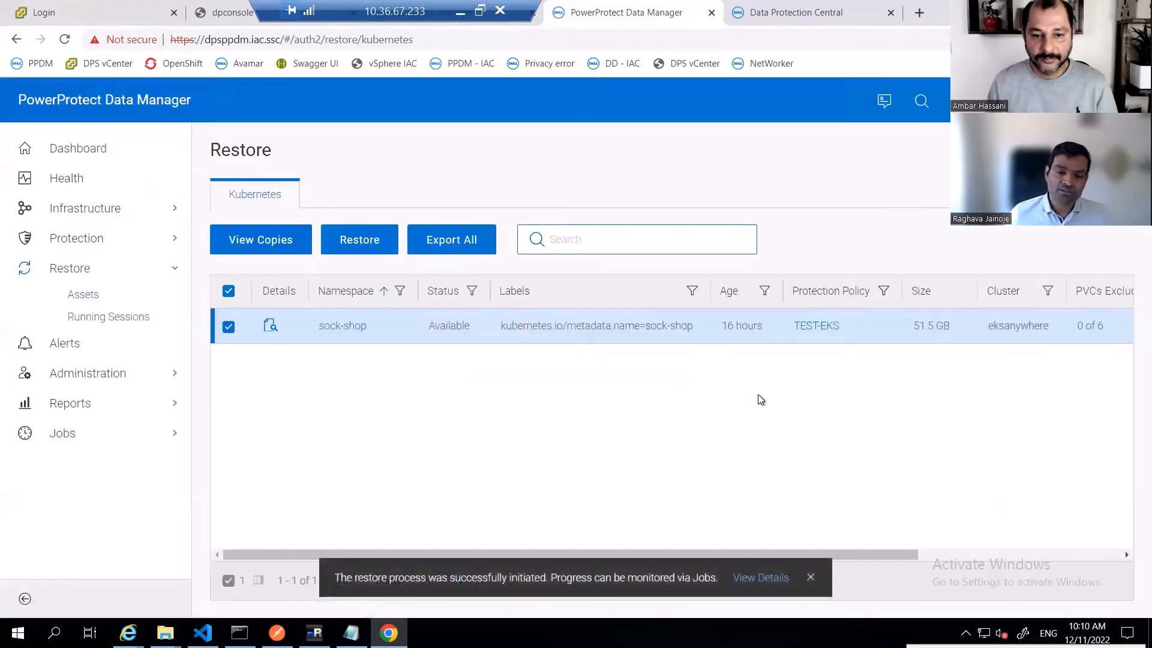
# - Open the running sock-shop restore job from the protection jobs list and show its details
pyautogui.click(70, 434)
pyautogui.click(125, 462)
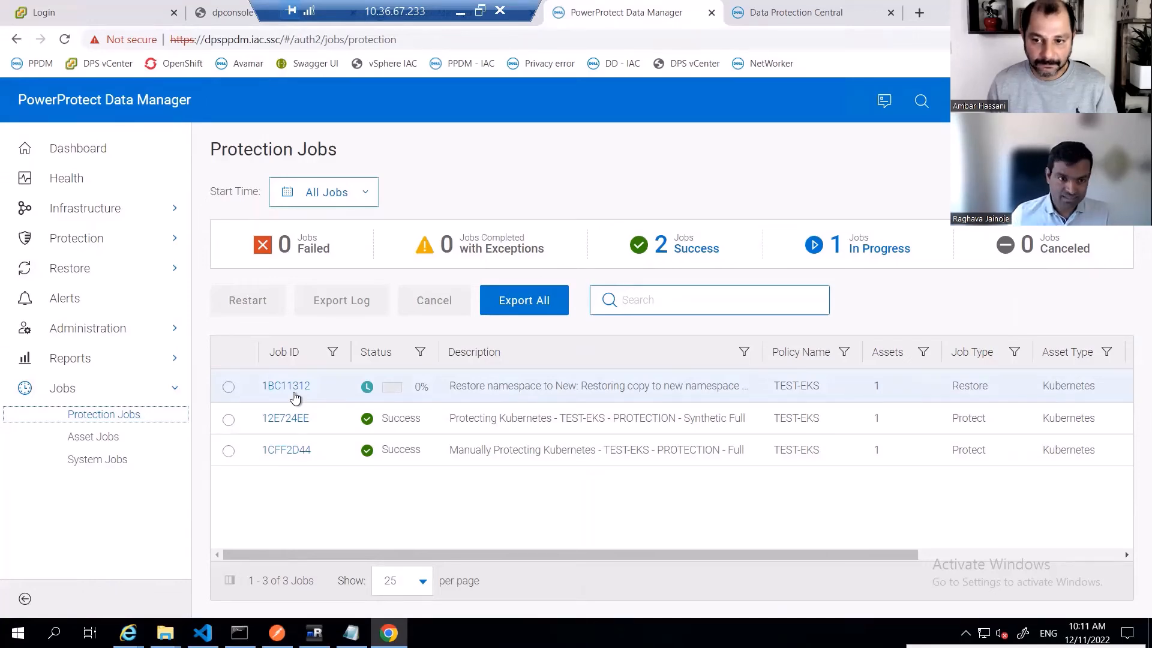
pyautogui.click(294, 394)
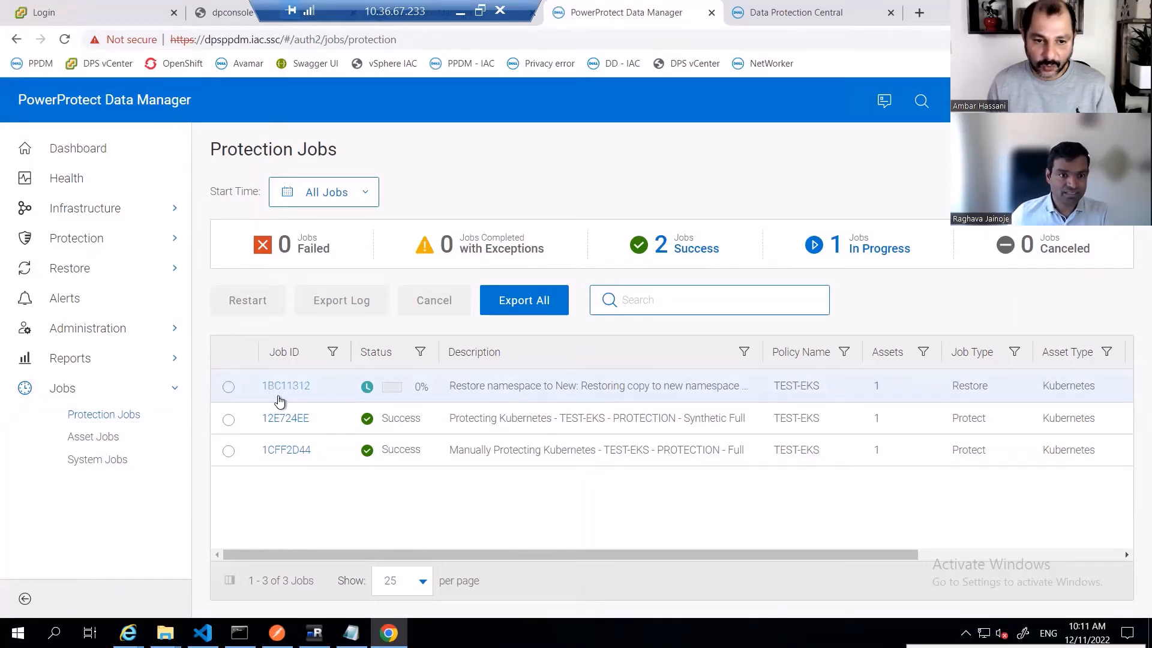
pyautogui.click(284, 387)
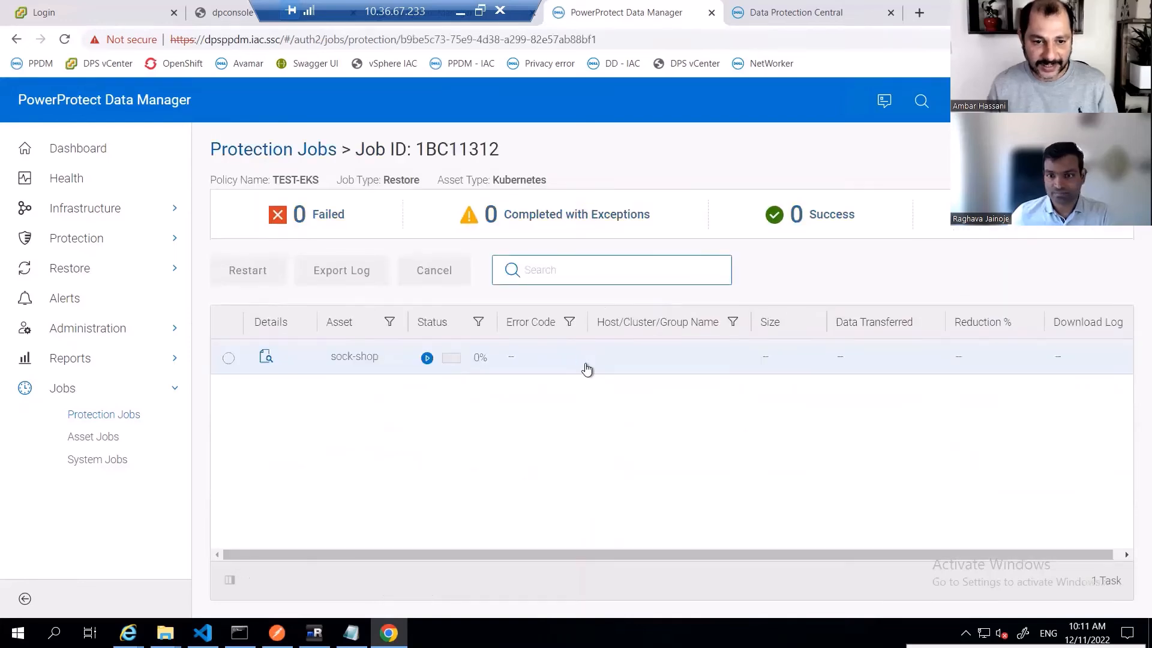
pyautogui.click(266, 359)
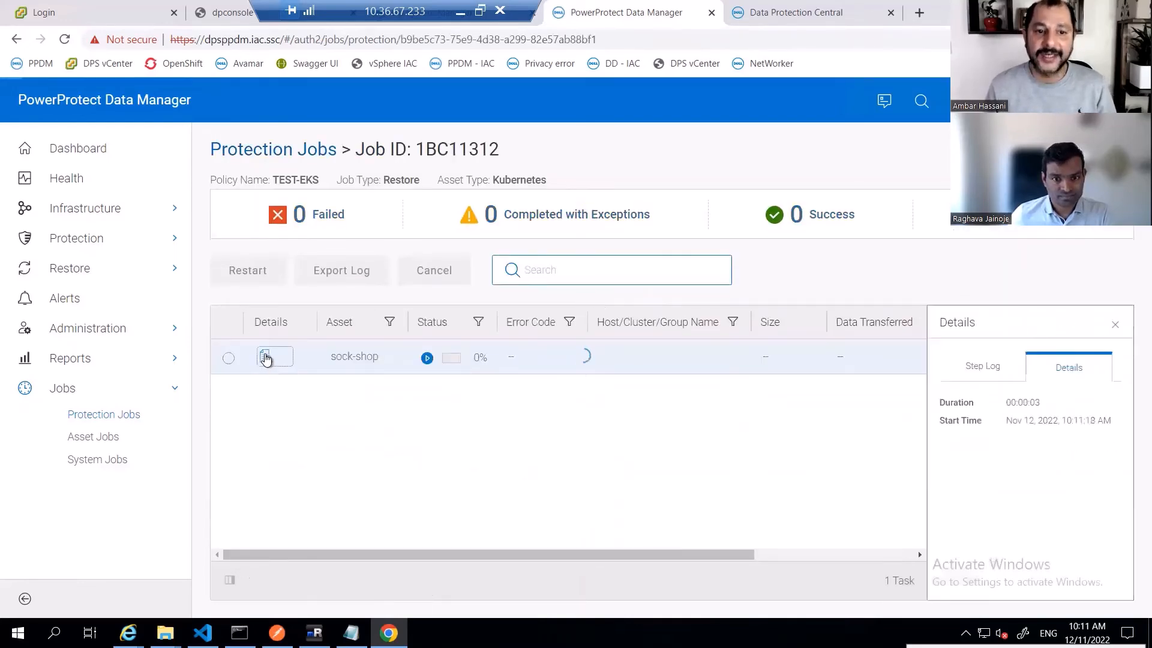
pyautogui.click(802, 365)
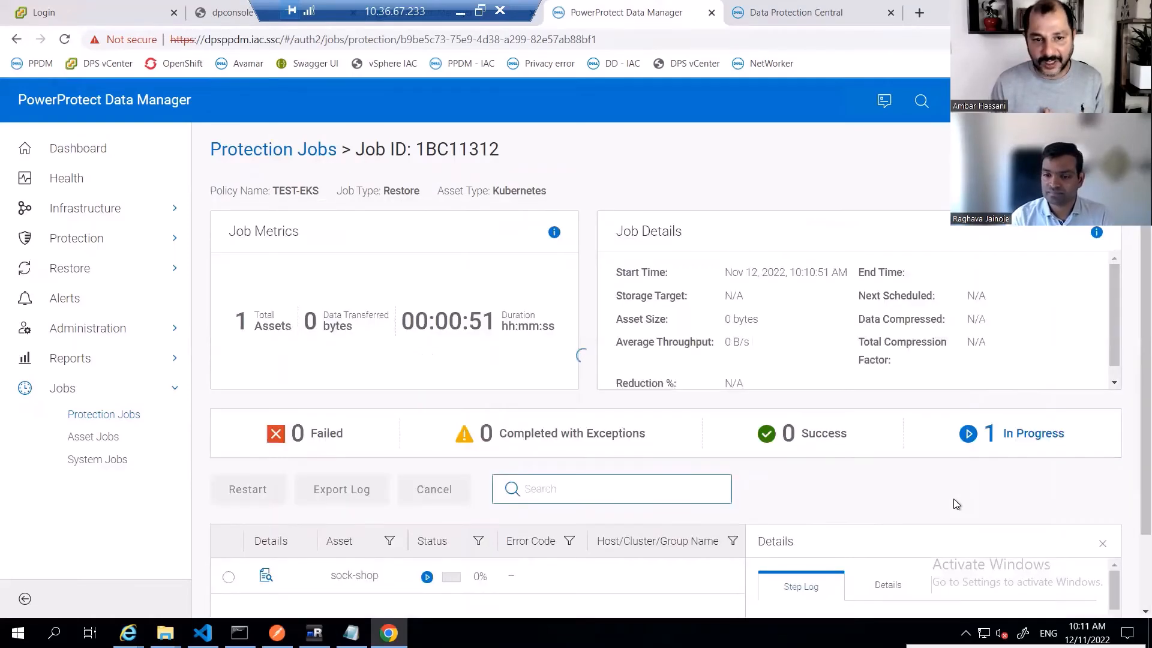
# - Examine the restore job's step log for the progress of each PVC restore
pyautogui.scroll(-1, 816, 532)
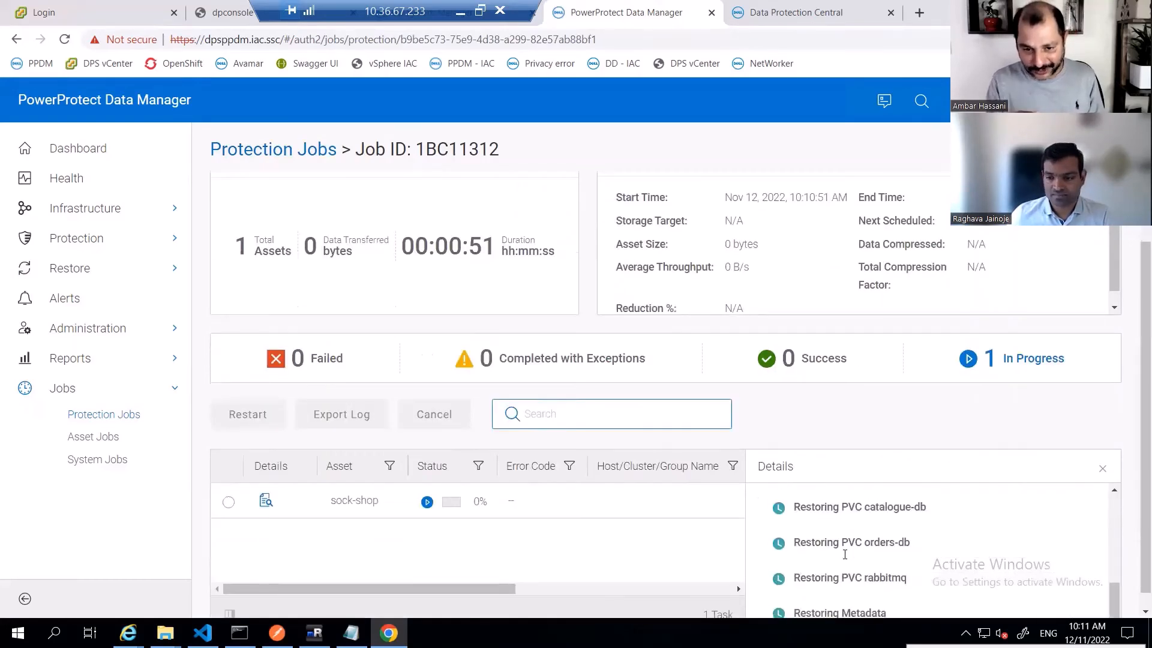
pyautogui.scroll(1, 840, 566)
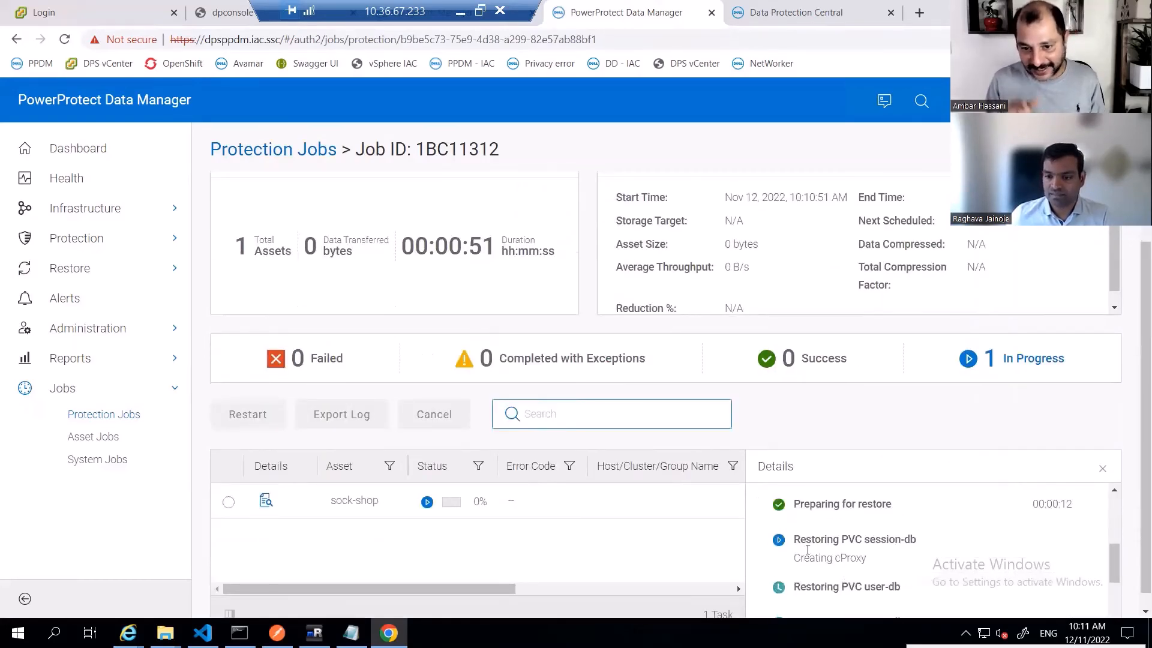
pyautogui.moveTo(793, 539); pyautogui.dragTo(903, 536)
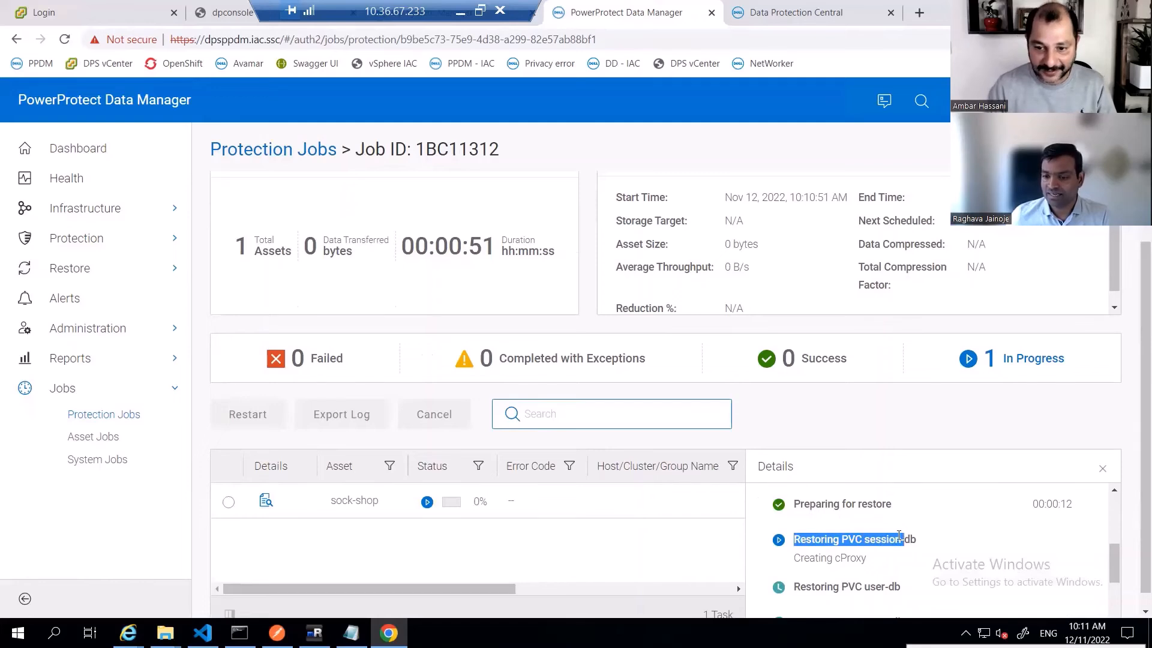
pyautogui.moveTo(797, 560); pyautogui.dragTo(852, 559)
pyautogui.click(852, 559)
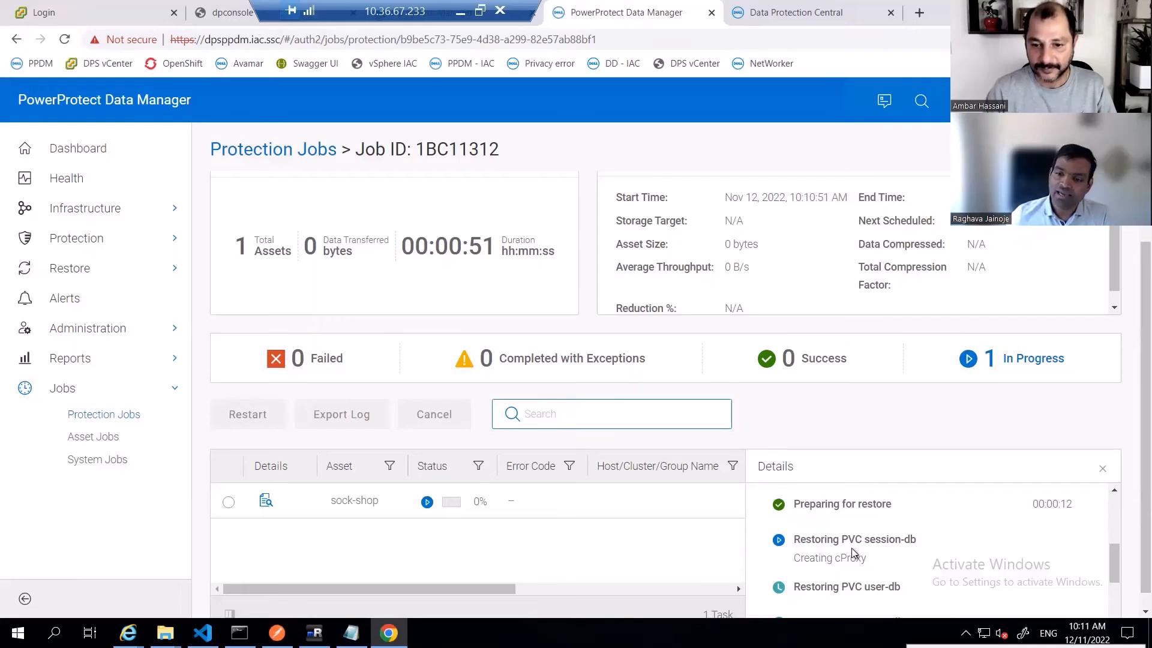
pyautogui.moveTo(867, 540); pyautogui.dragTo(903, 540)
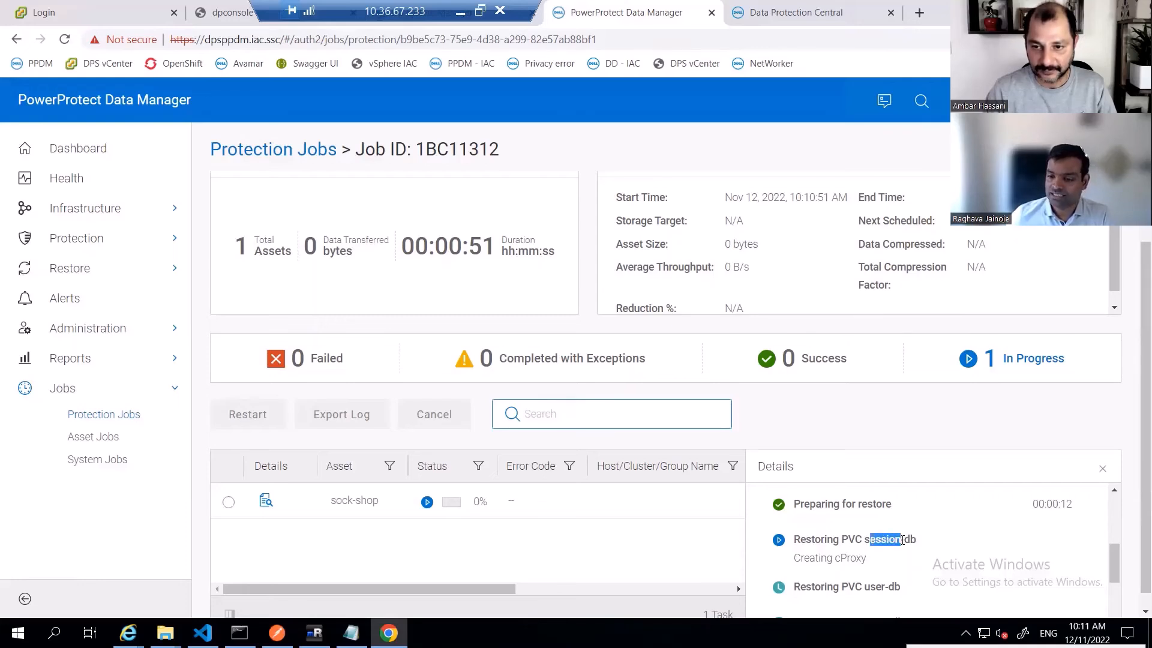
pyautogui.click(902, 540)
pyautogui.scroll(-5, 902, 540)
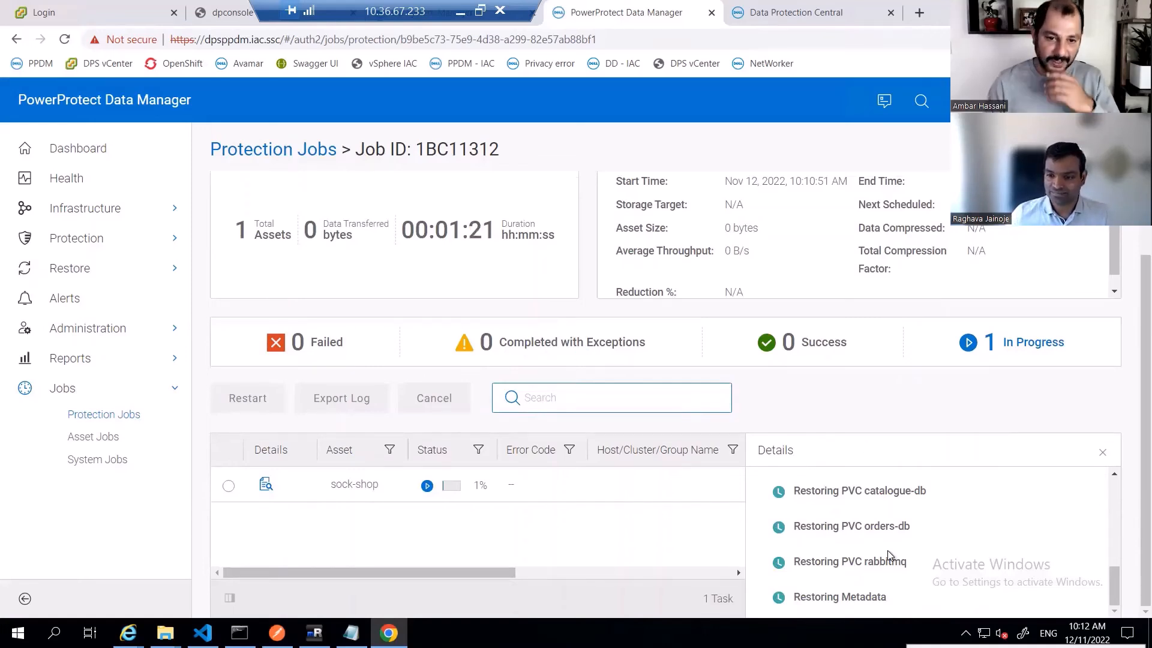
pyautogui.scroll(10, 887, 550)
pyautogui.scroll(-5, 887, 550)
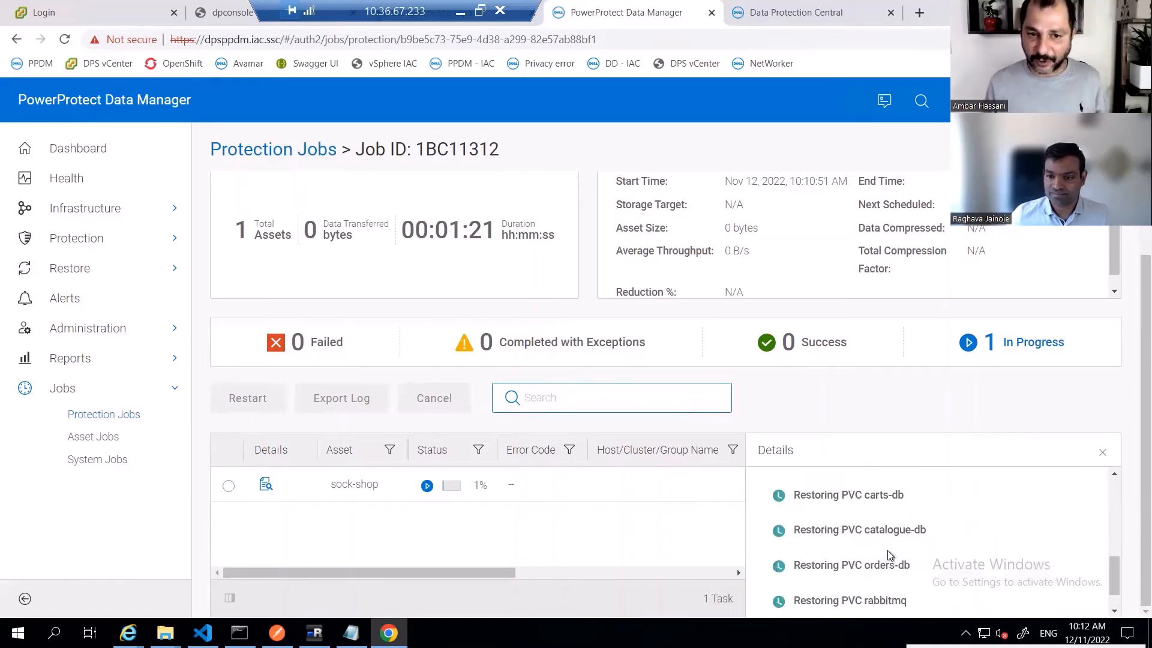
pyautogui.scroll(1, 887, 549)
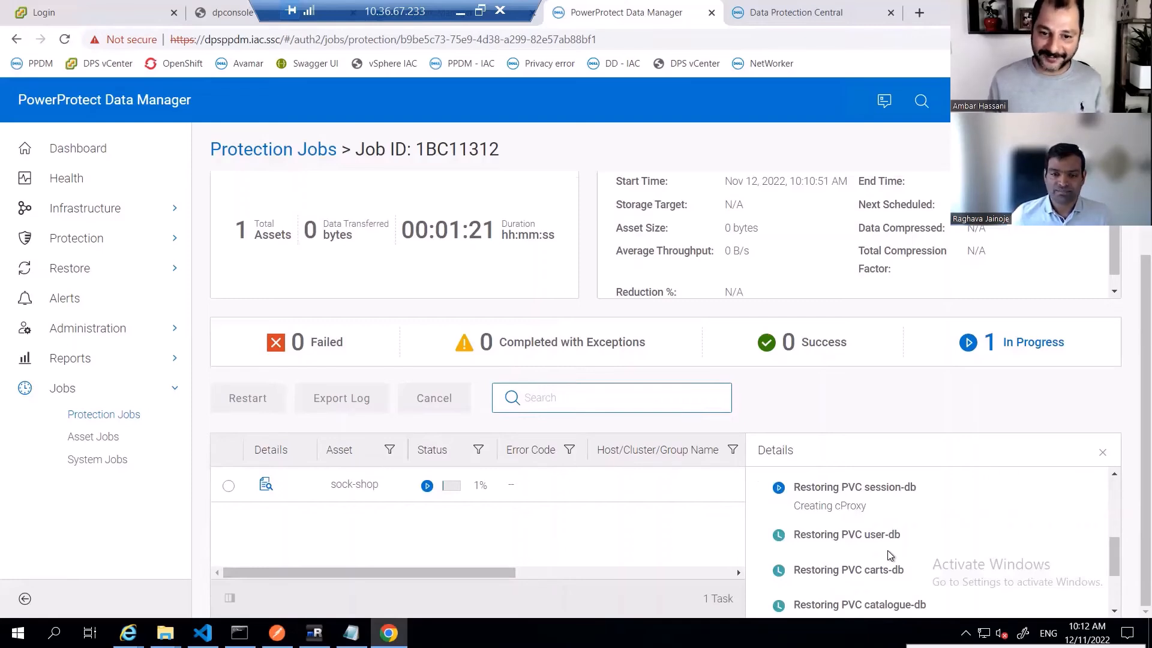
pyautogui.scroll(3, 889, 555)
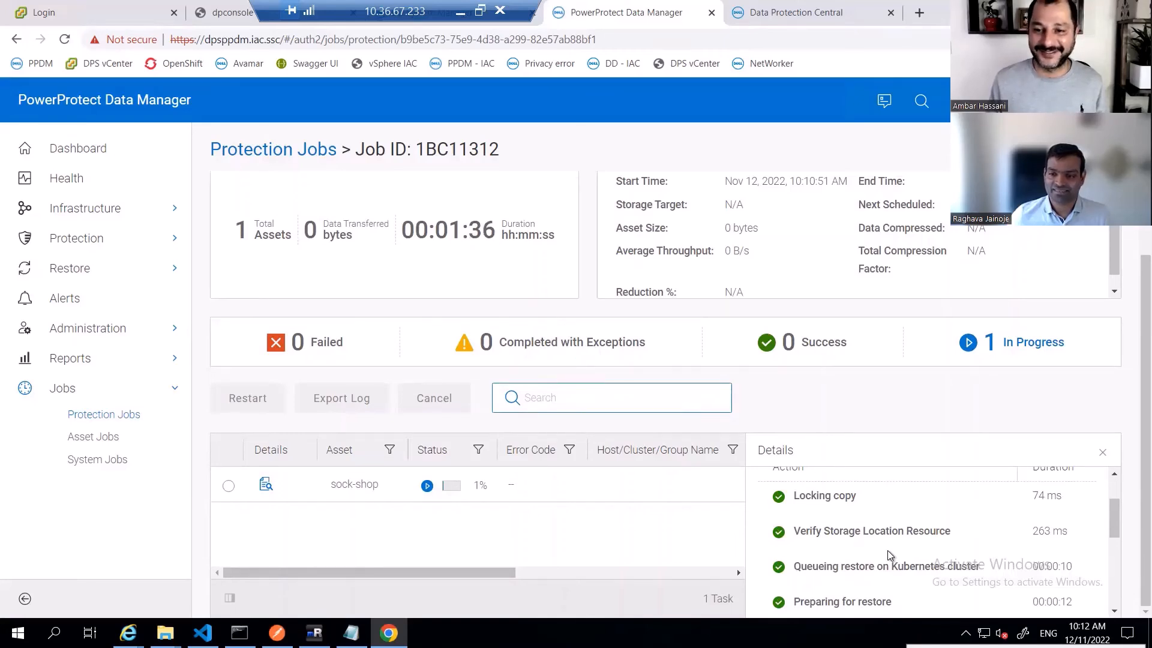
pyautogui.scroll(-4, 889, 555)
pyautogui.scroll(3, 887, 550)
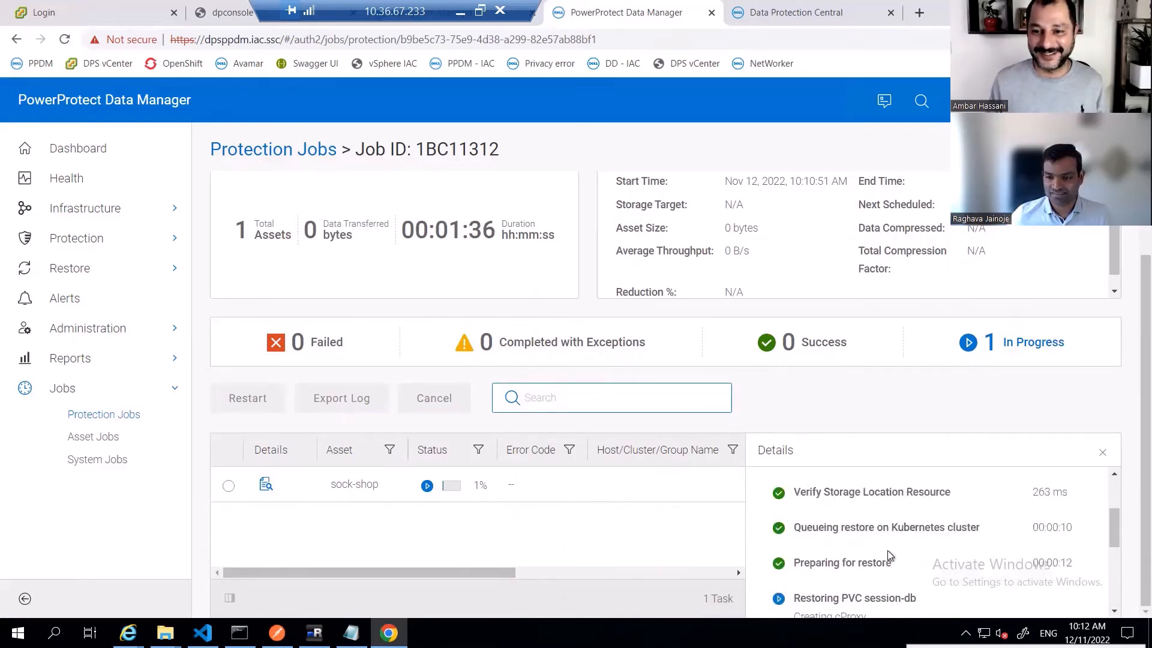
# - Review the completed restore job's step log, going through each PVC restore and the metadata restore entries
pyautogui.scroll(-2, 926, 552)
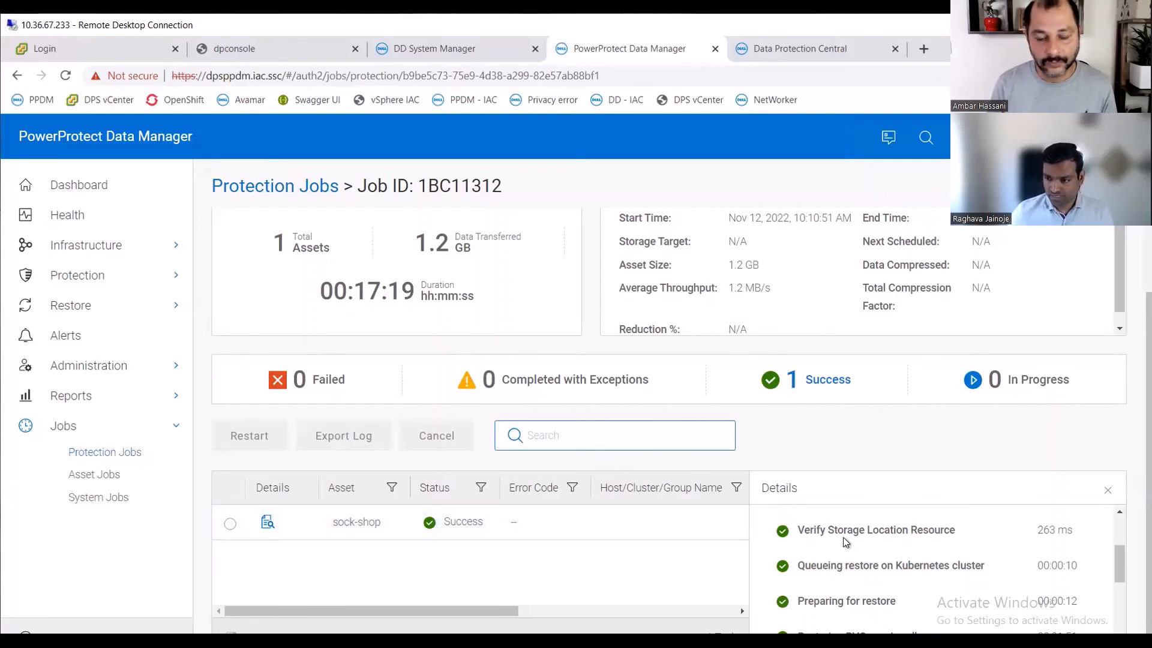
pyautogui.scroll(3, 865, 541)
pyautogui.scroll(-1, 902, 553)
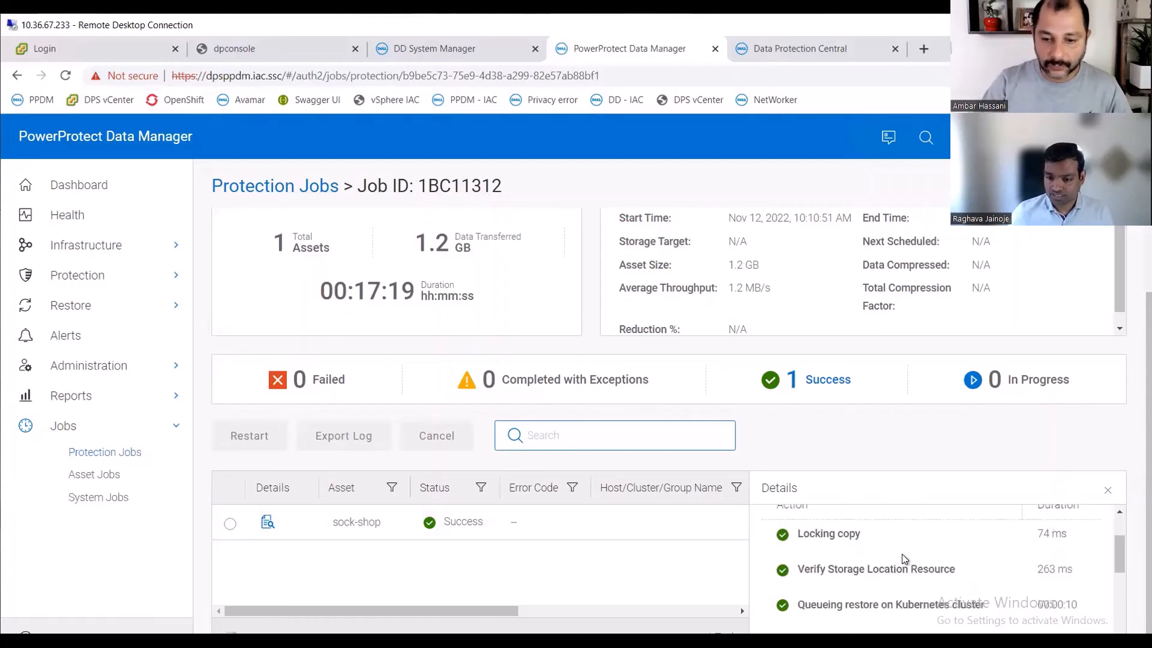
pyautogui.scroll(-2, 899, 559)
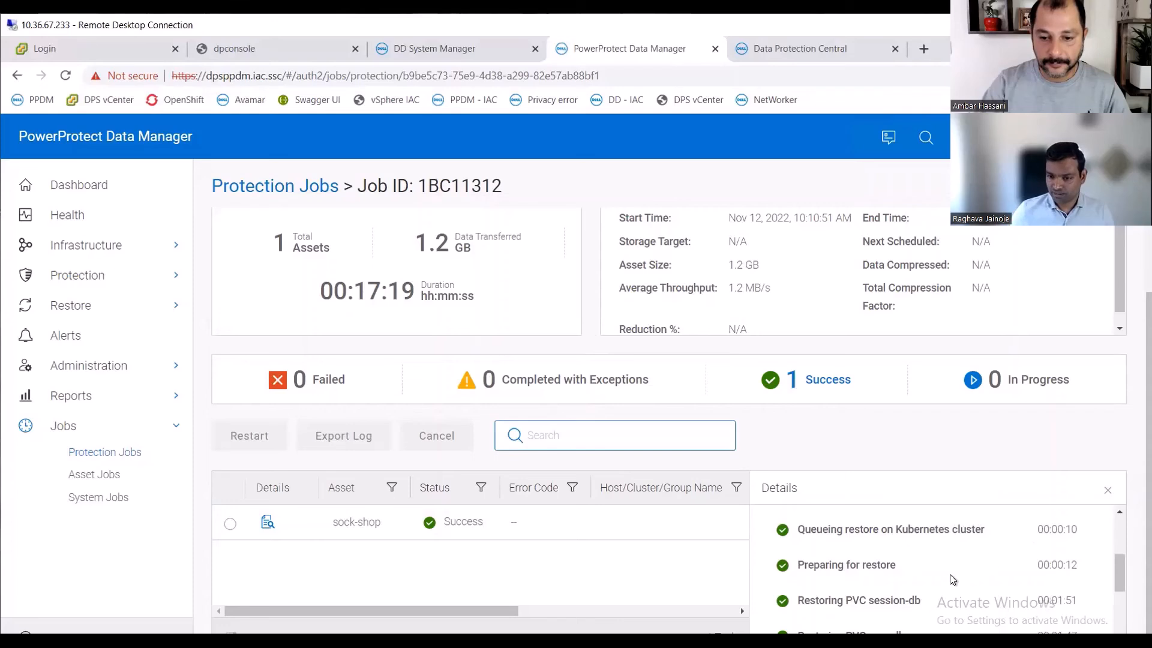
pyautogui.scroll(-2, 946, 580)
pyautogui.moveTo(819, 564); pyautogui.dragTo(924, 567)
pyautogui.scroll(-2, 924, 566)
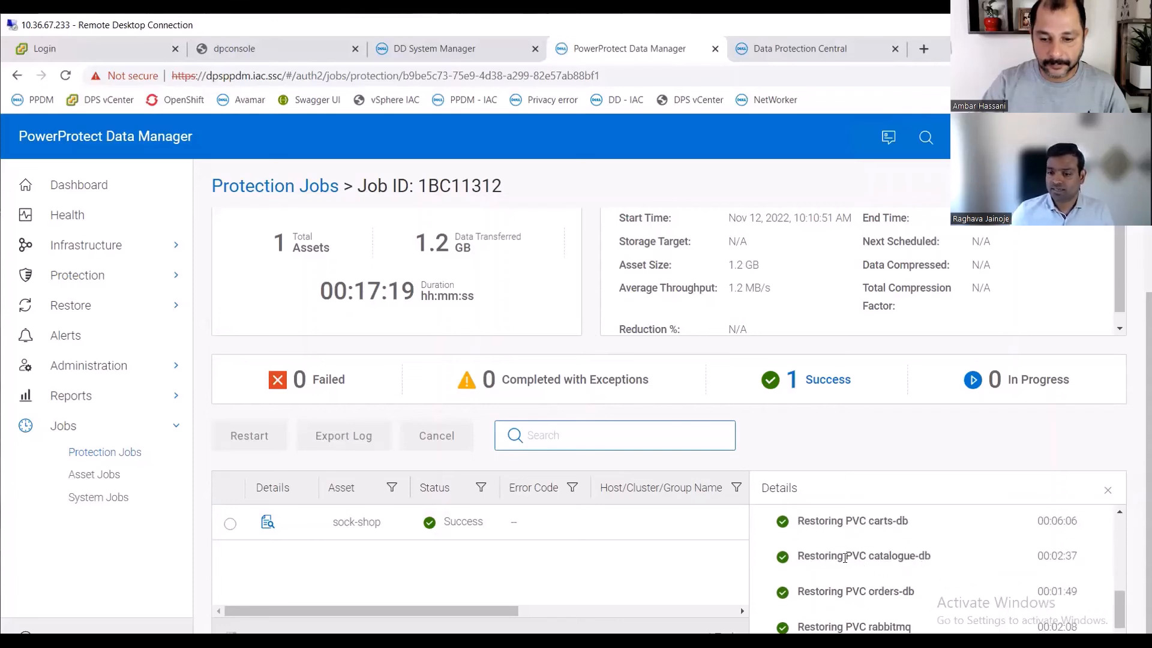
pyautogui.moveTo(844, 563); pyautogui.dragTo(899, 558)
pyautogui.scroll(-2, 928, 558)
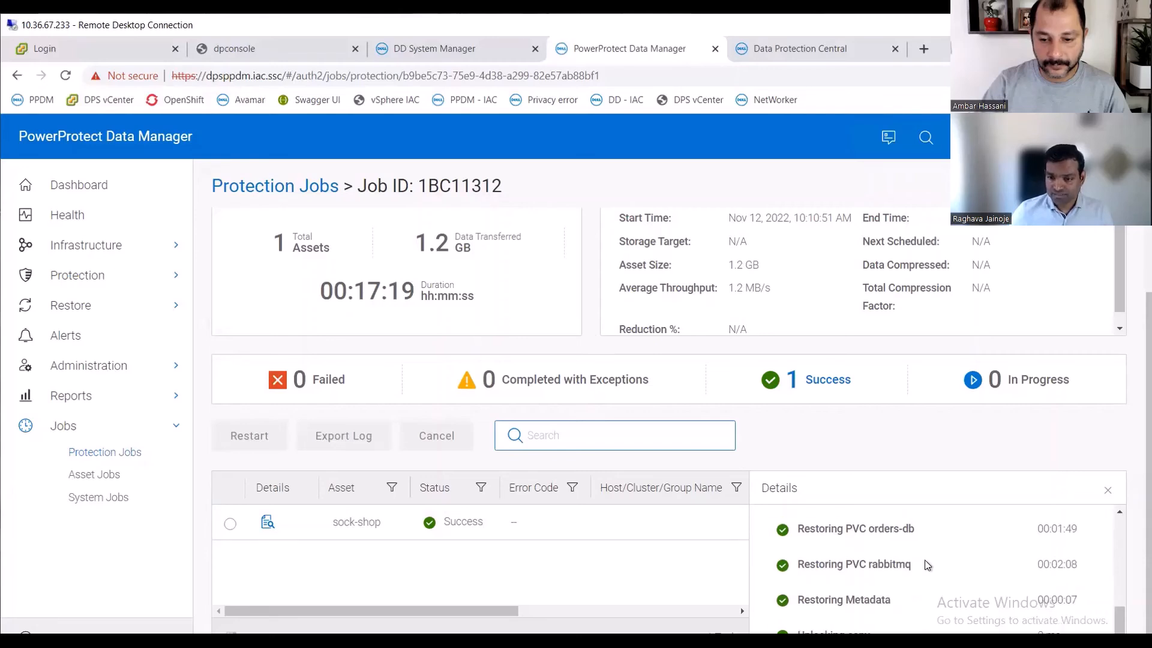
pyautogui.moveTo(821, 609); pyautogui.dragTo(933, 598)
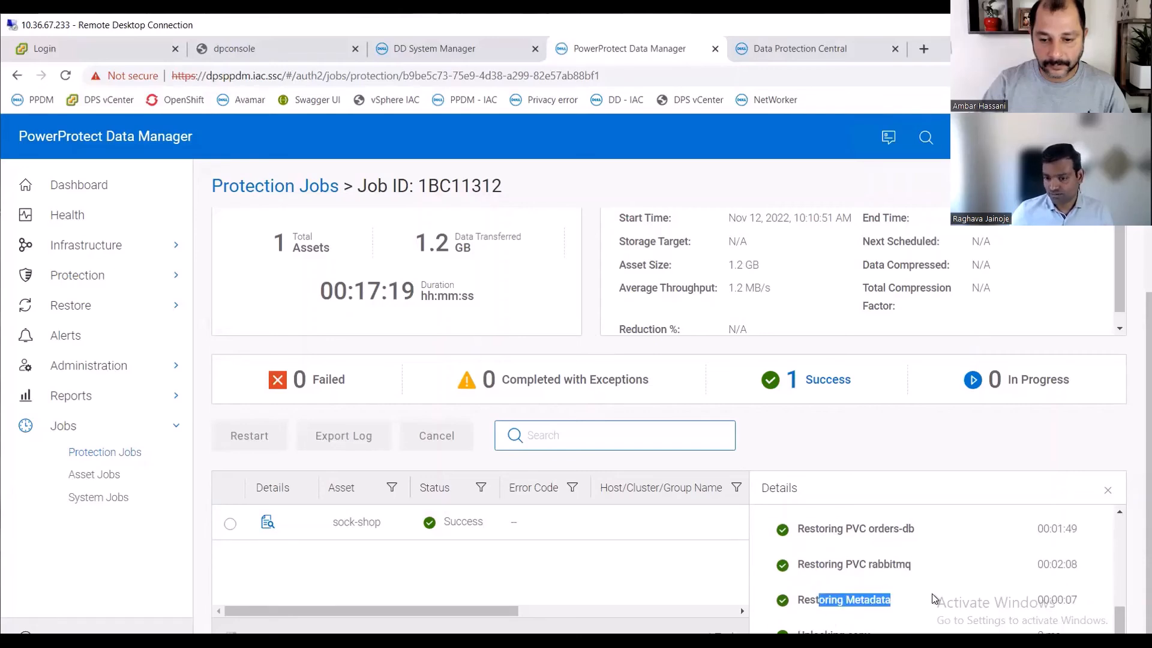
pyautogui.click(902, 607)
pyautogui.moveTo(1116, 618); pyautogui.dragTo(1114, 506)
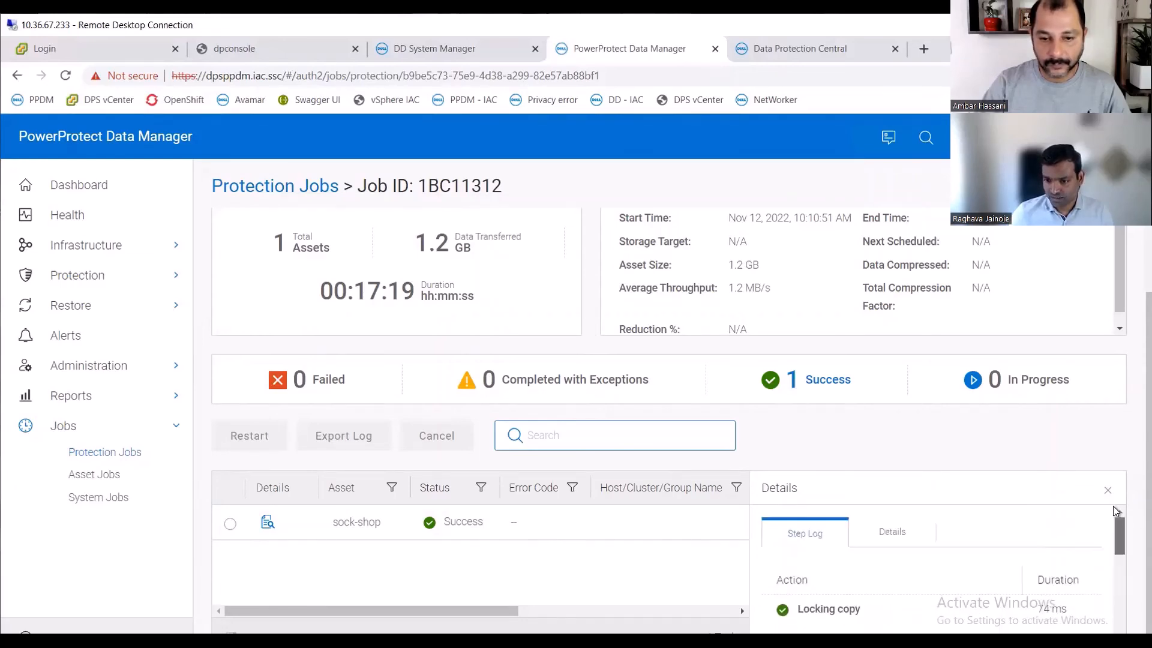
# - Open the restore job's Details tab and scroll through its information
pyautogui.click(913, 535)
pyautogui.scroll(-1, 922, 600)
pyautogui.scroll(-1, 921, 605)
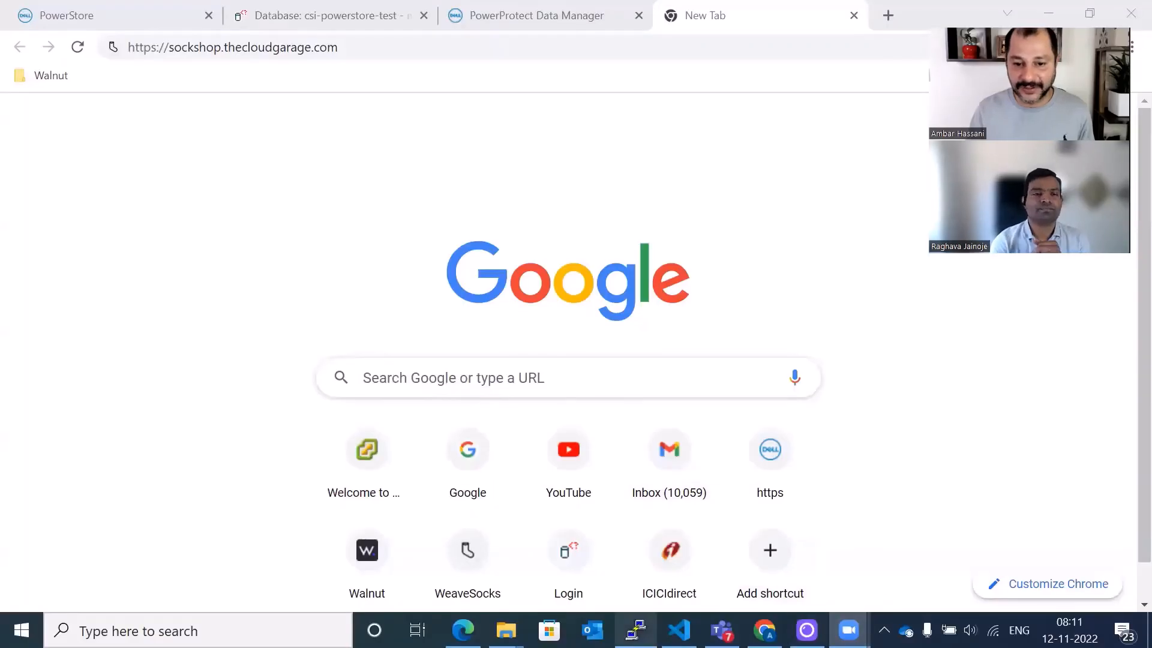
# - Switch to the eksa-admin terminal, clear it, and run kubectl get pods -n sock-shop to list the restored pods
pyautogui.click(636, 629)
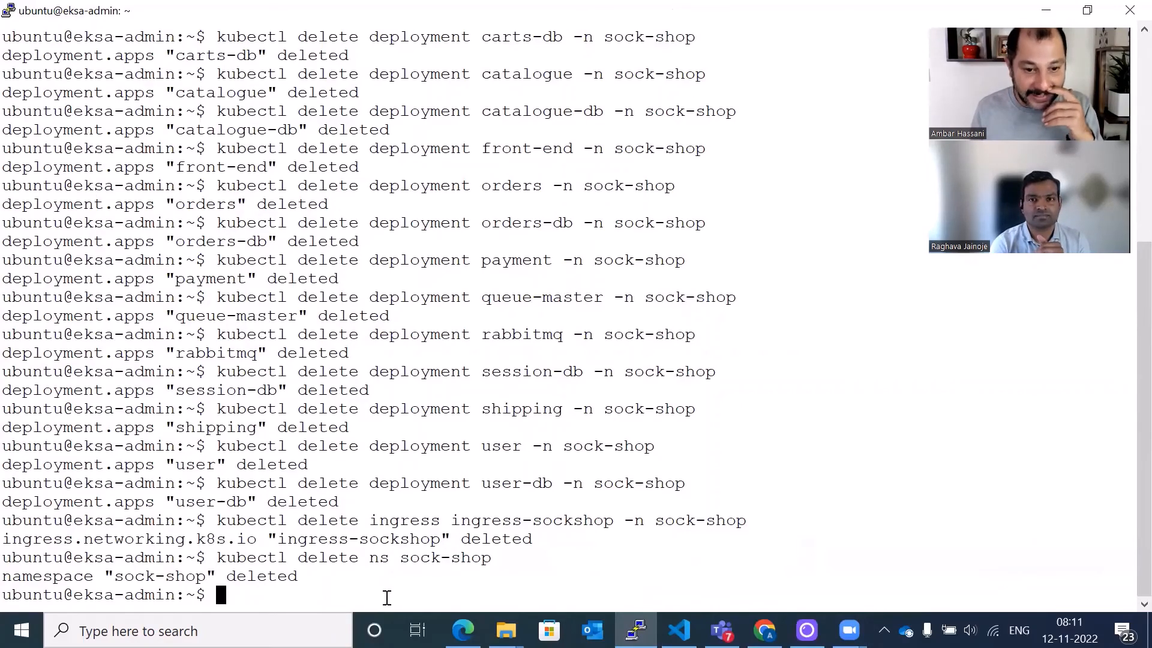
pyautogui.press('Return')
pyautogui.press('Return')
pyautogui.press('Return')
pyautogui.press('Return')
pyautogui.press('Return')
pyautogui.press('Return')
pyautogui.press('Return')
pyautogui.press('Return')
pyautogui.press('Return')
pyautogui.press('Return')
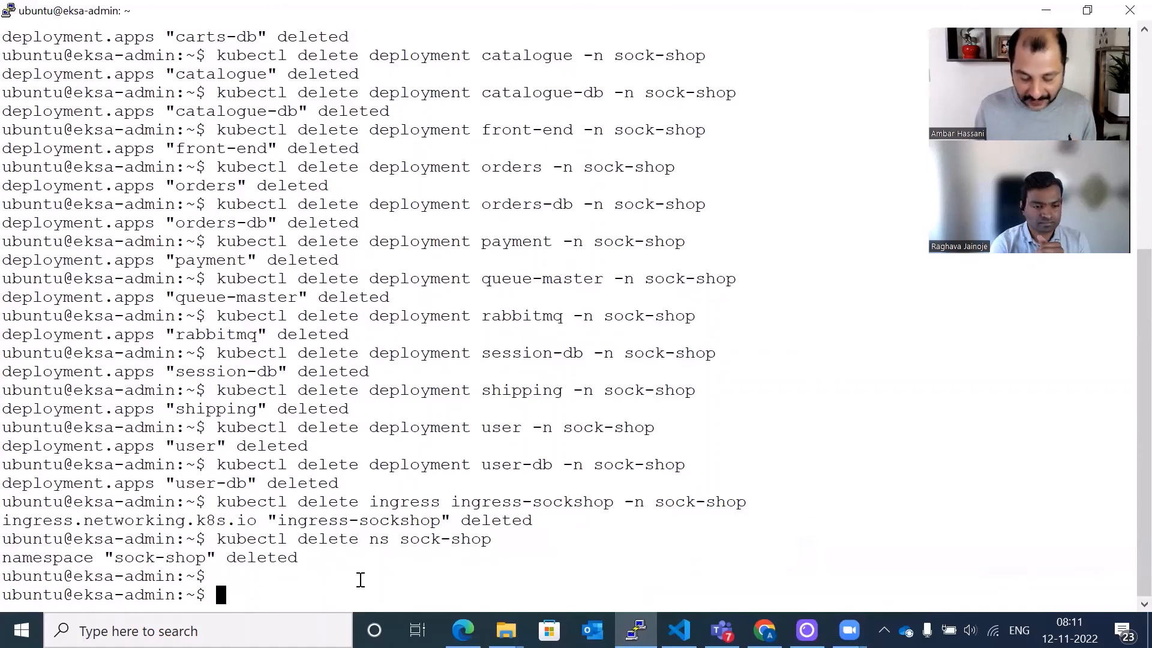
pyautogui.press('Return')
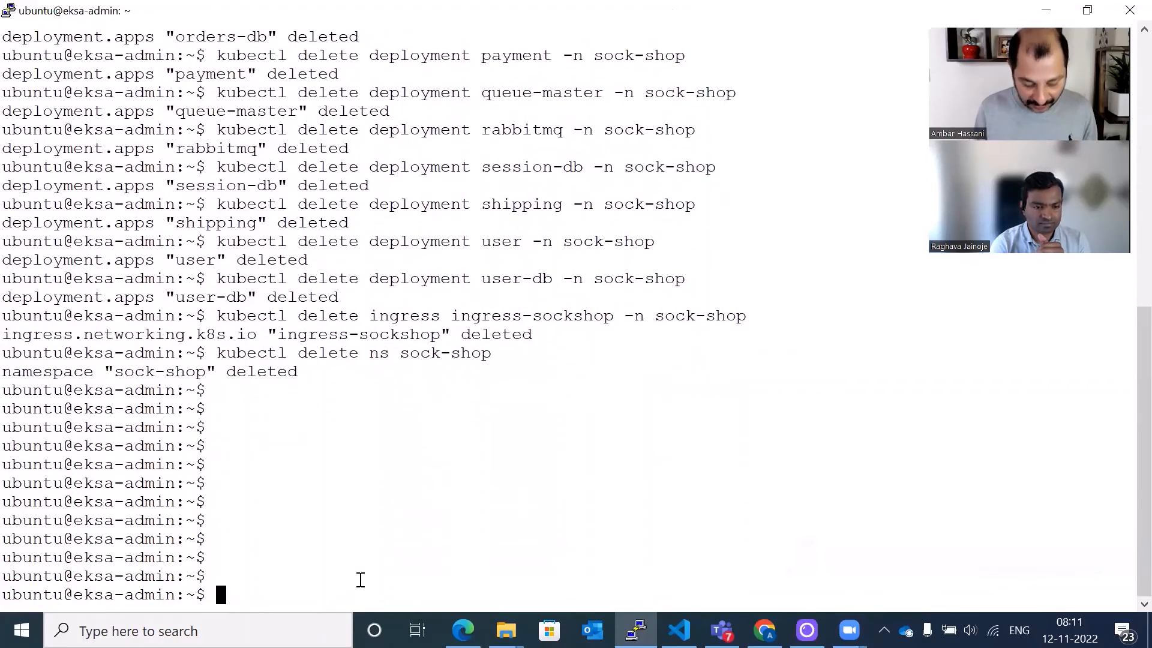
pyautogui.write('clear')
pyautogui.press('Return')
pyautogui.press('Return')
pyautogui.press('Return')
pyautogui.press('Return')
pyautogui.press('Return')
pyautogui.press('Return')
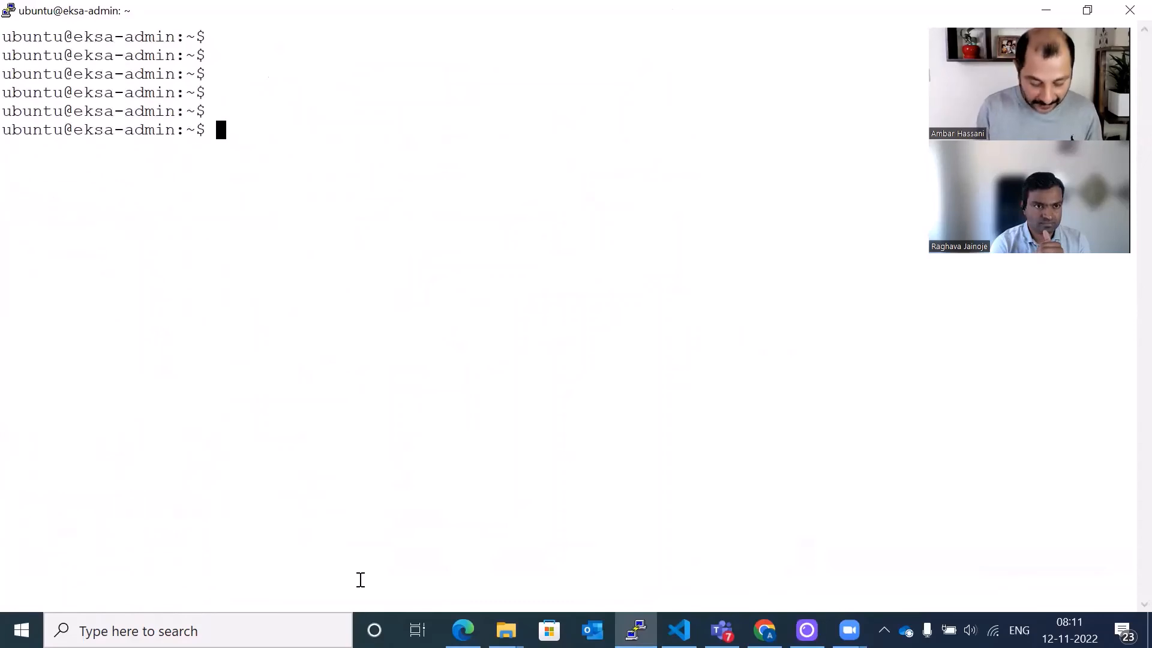
pyautogui.write('kubect')
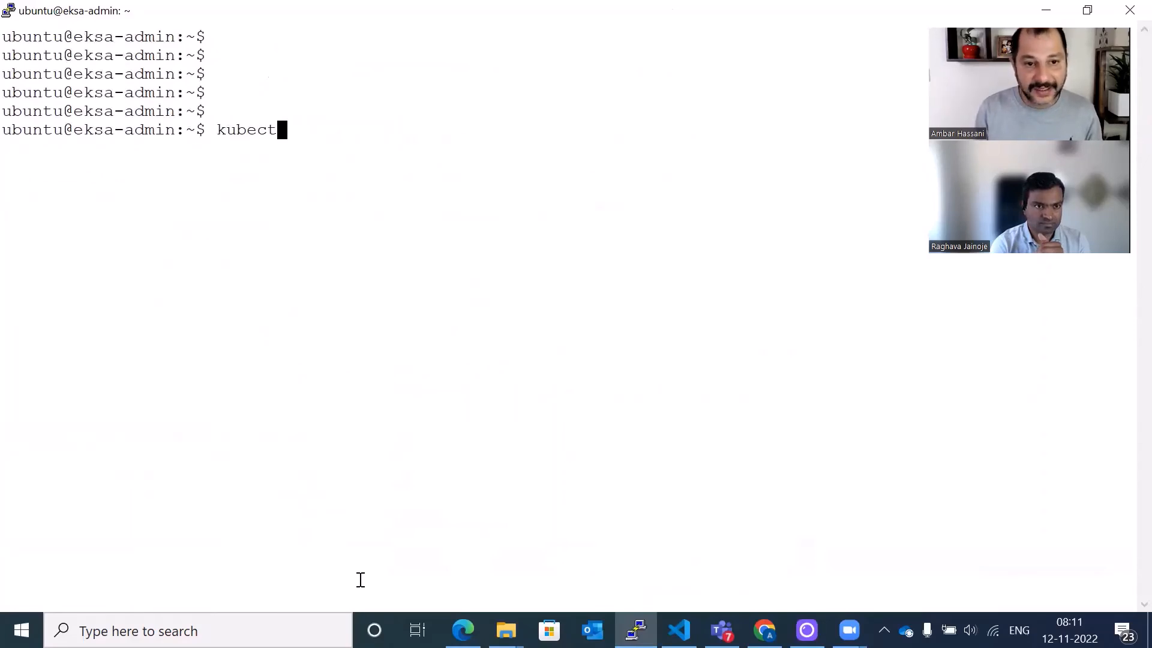
pyautogui.write('l get pods -')
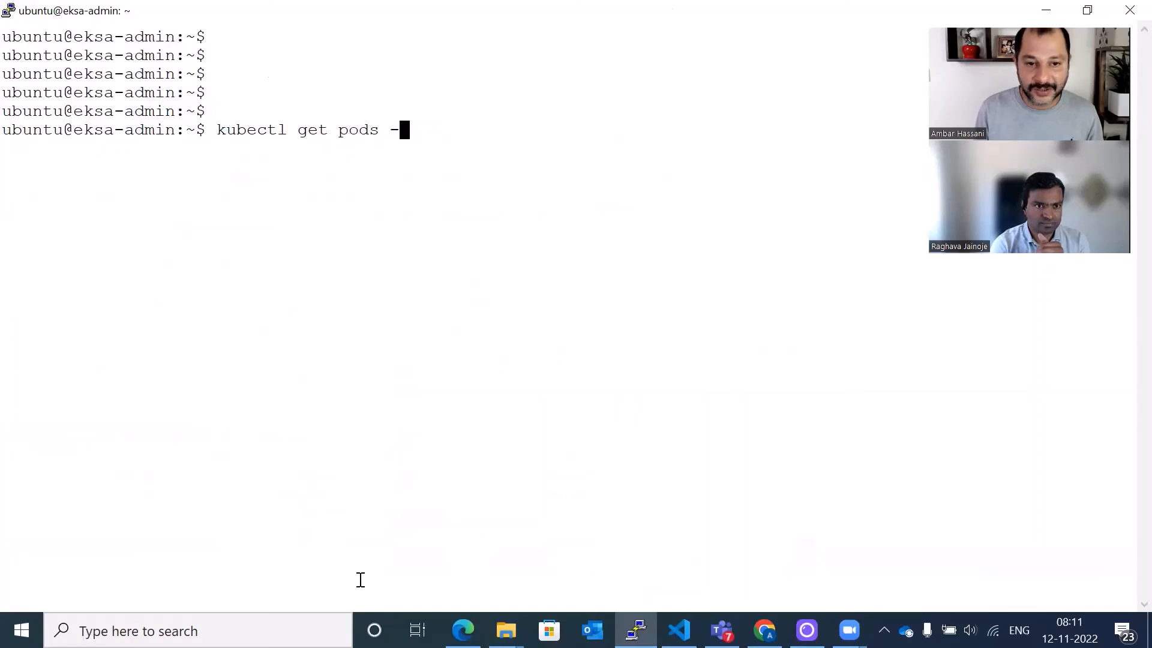
pyautogui.write('n sock-shop')
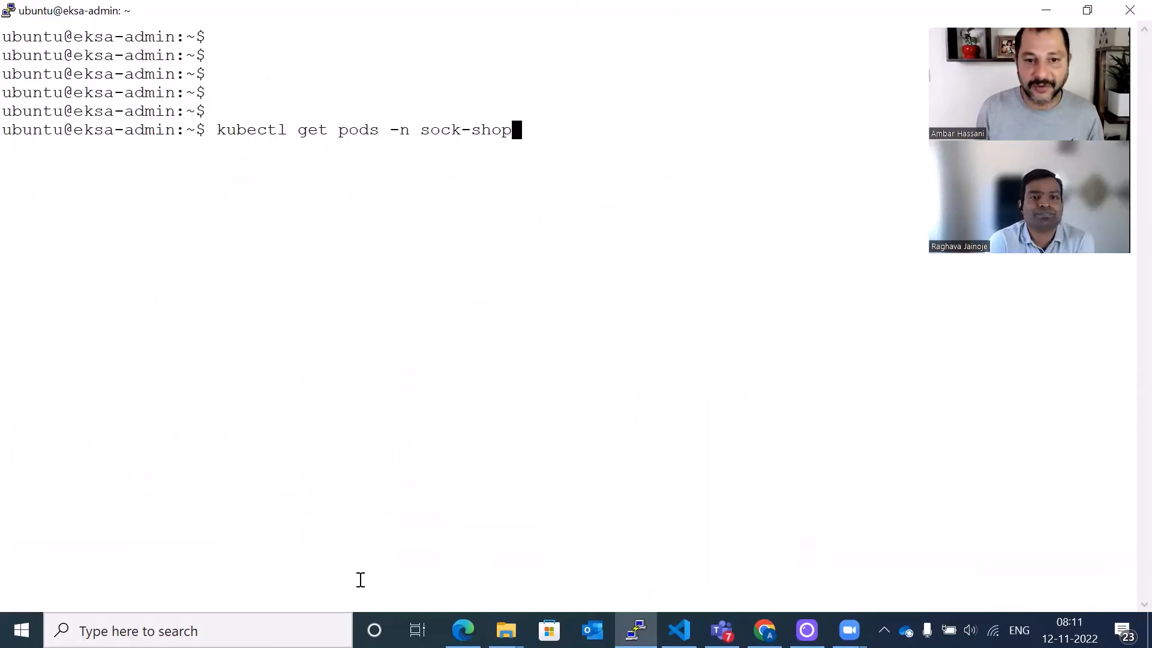
pyautogui.press('Return')
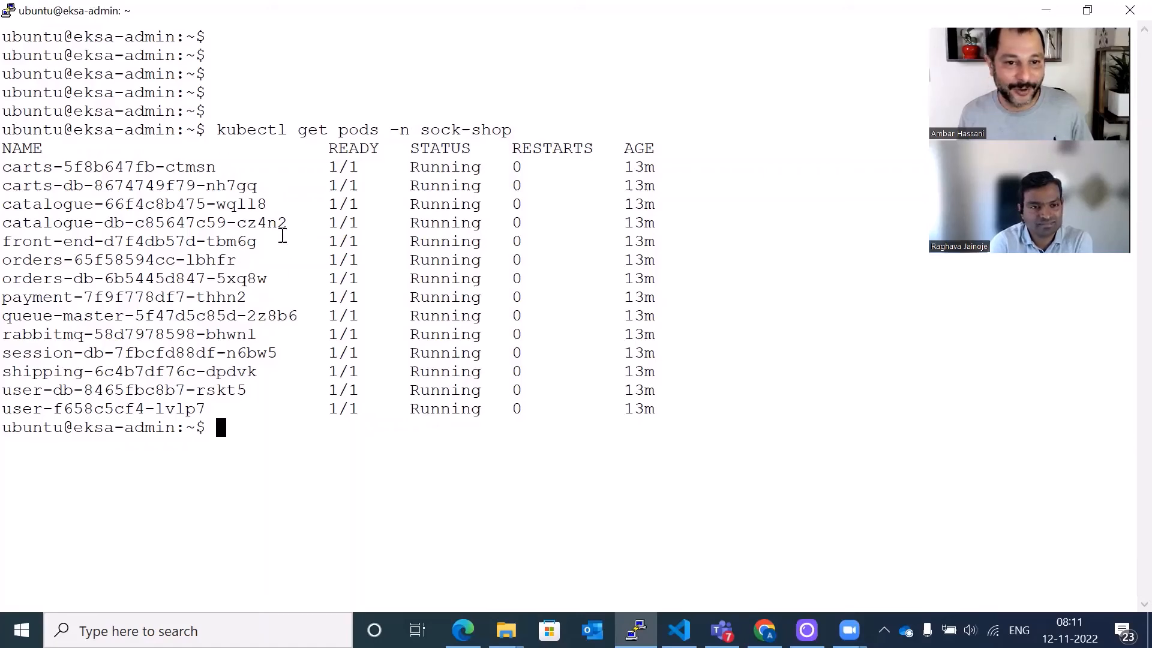
# - Clear the terminal, run kubectl get pvc -n sock-shop, and inspect the PVCs' storage class column
pyautogui.press('Return')
pyautogui.press('Return')
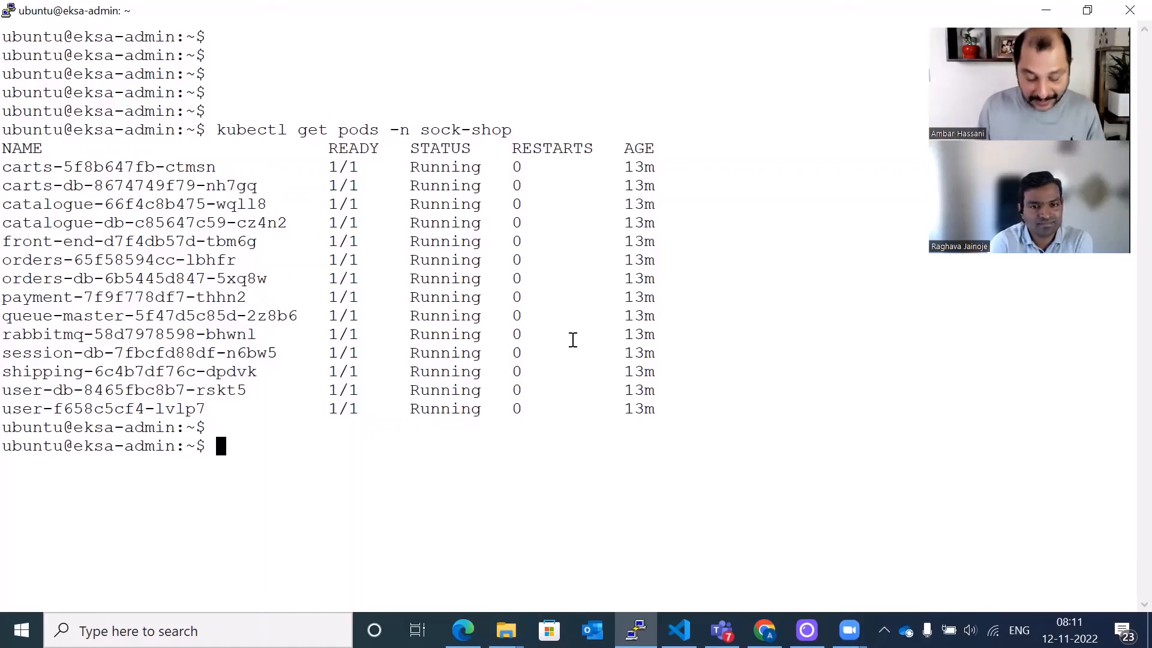
pyautogui.write('clear')
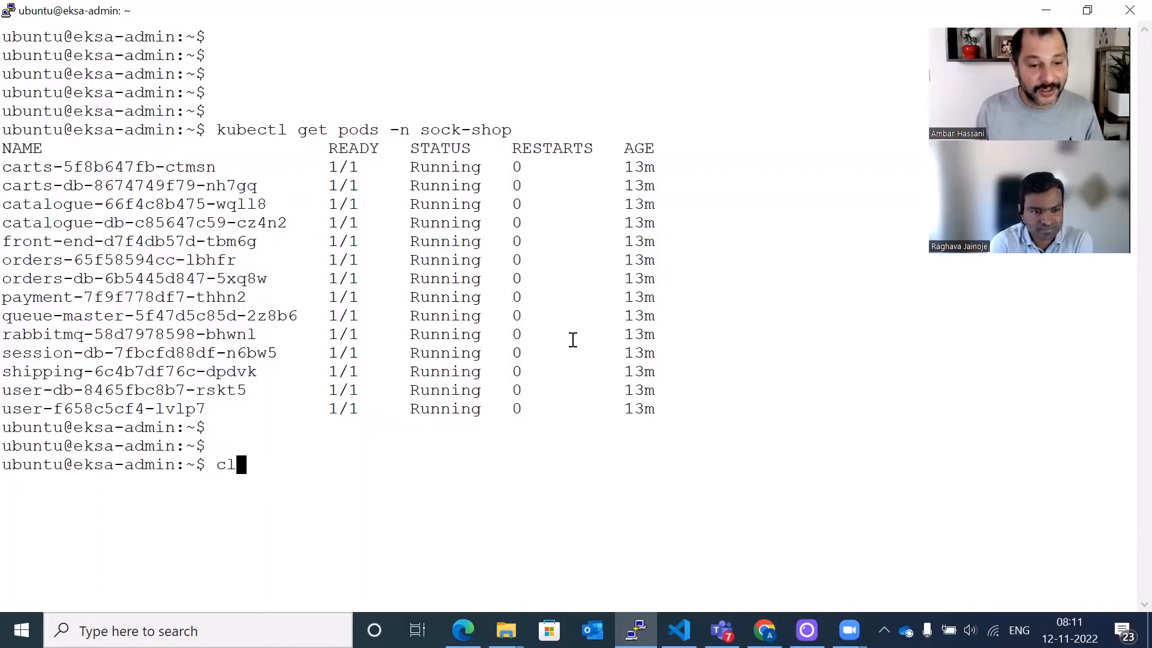
pyautogui.press('Return')
pyautogui.press('Return')
pyautogui.press('Return')
pyautogui.press('Return')
pyautogui.press('Return')
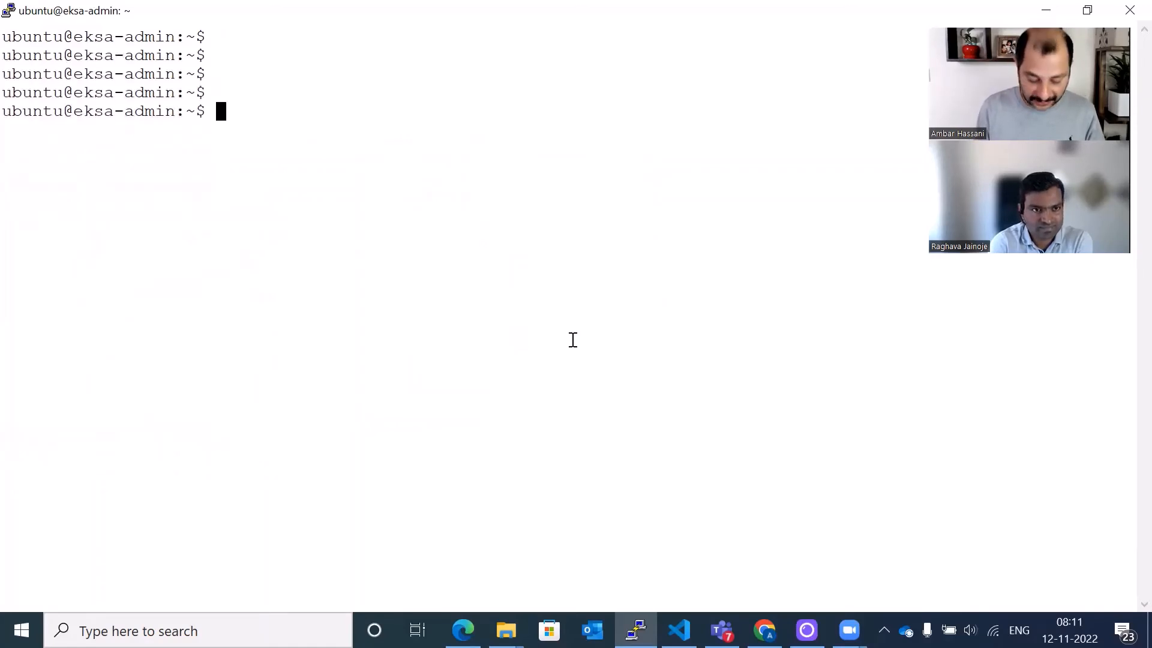
pyautogui.write('kubectl get')
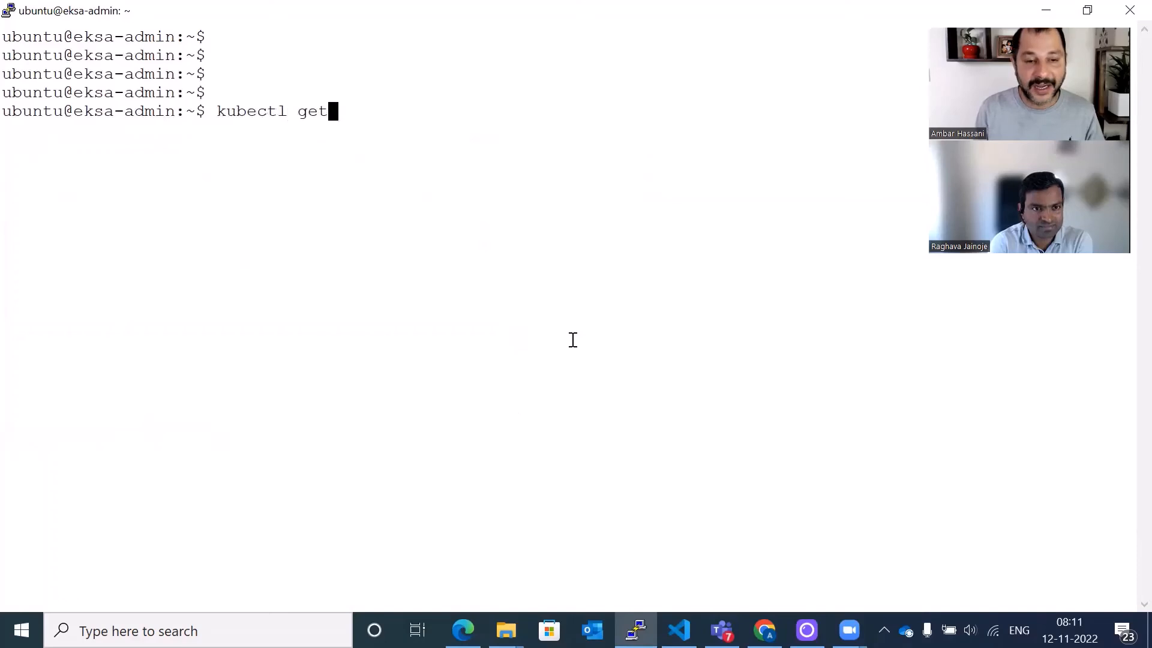
pyautogui.write(' pvc --')
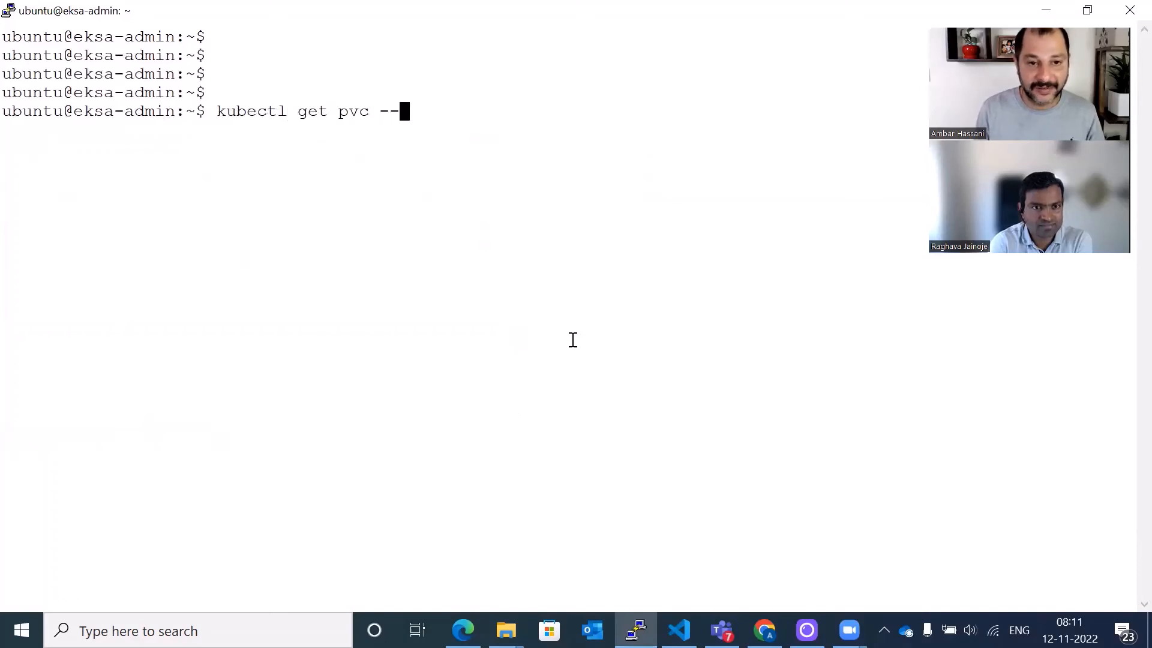
pyautogui.press('BackSpace')
pyautogui.write('n sock-shop')
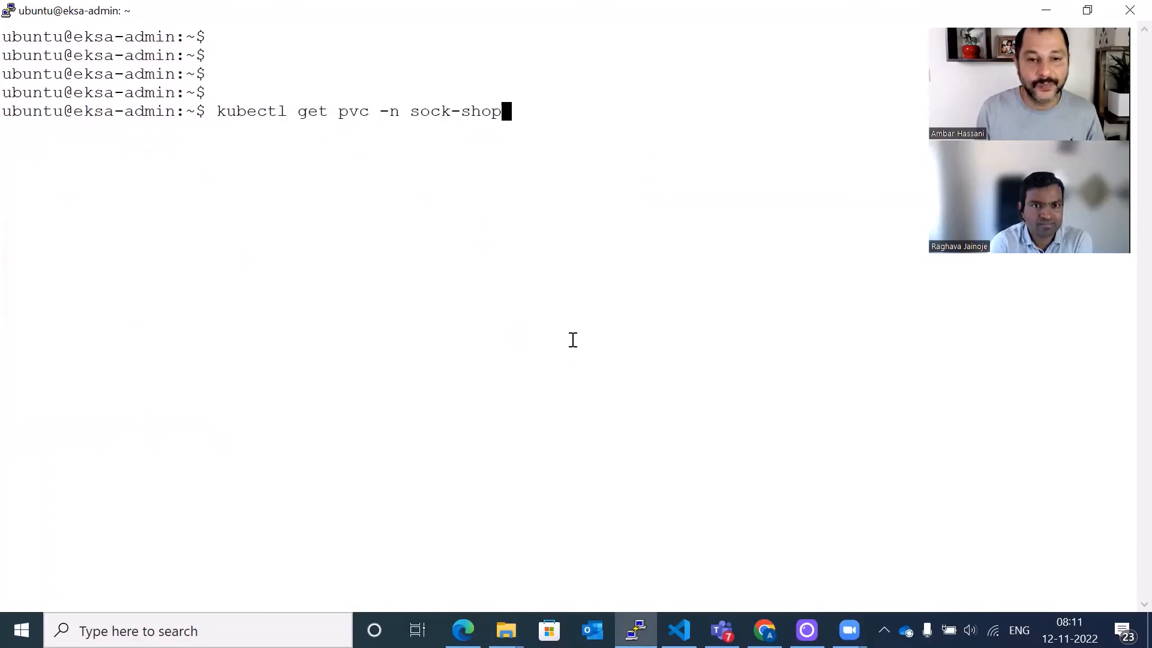
pyautogui.press('Return')
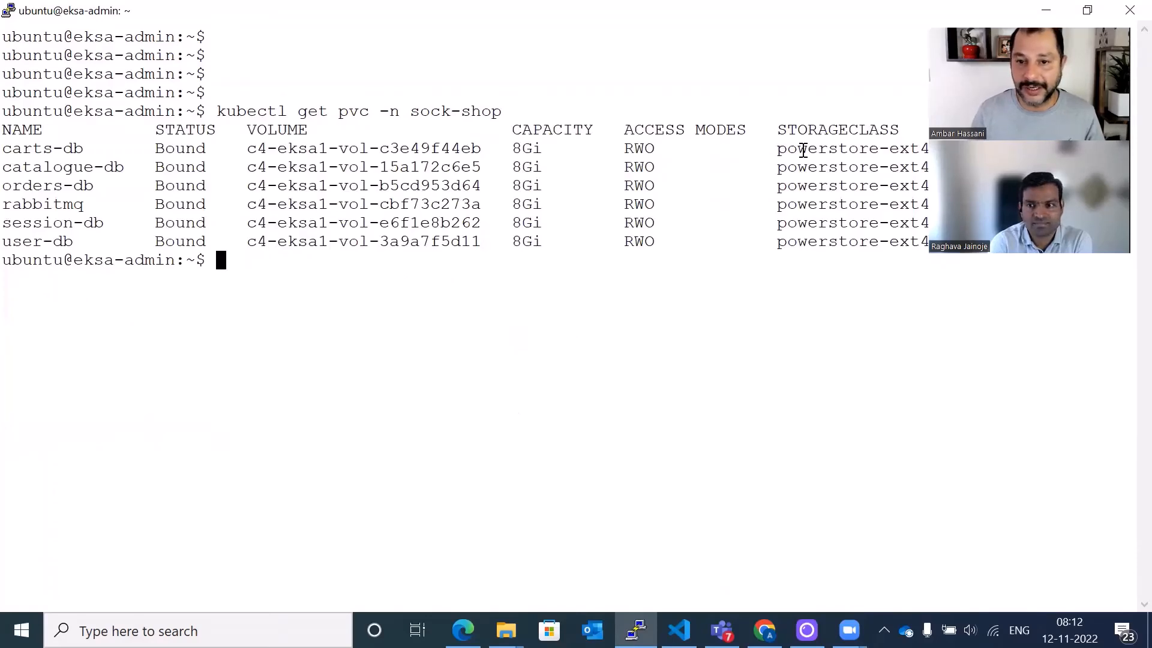
pyautogui.moveTo(781, 150); pyautogui.dragTo(910, 148)
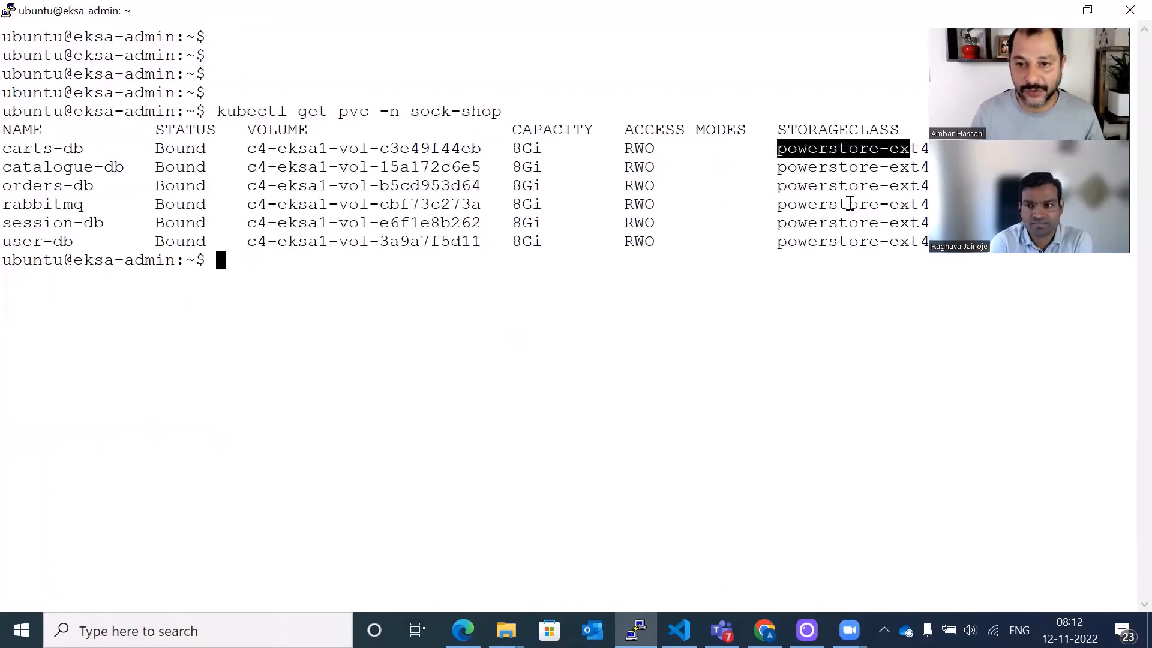
pyautogui.click(775, 186)
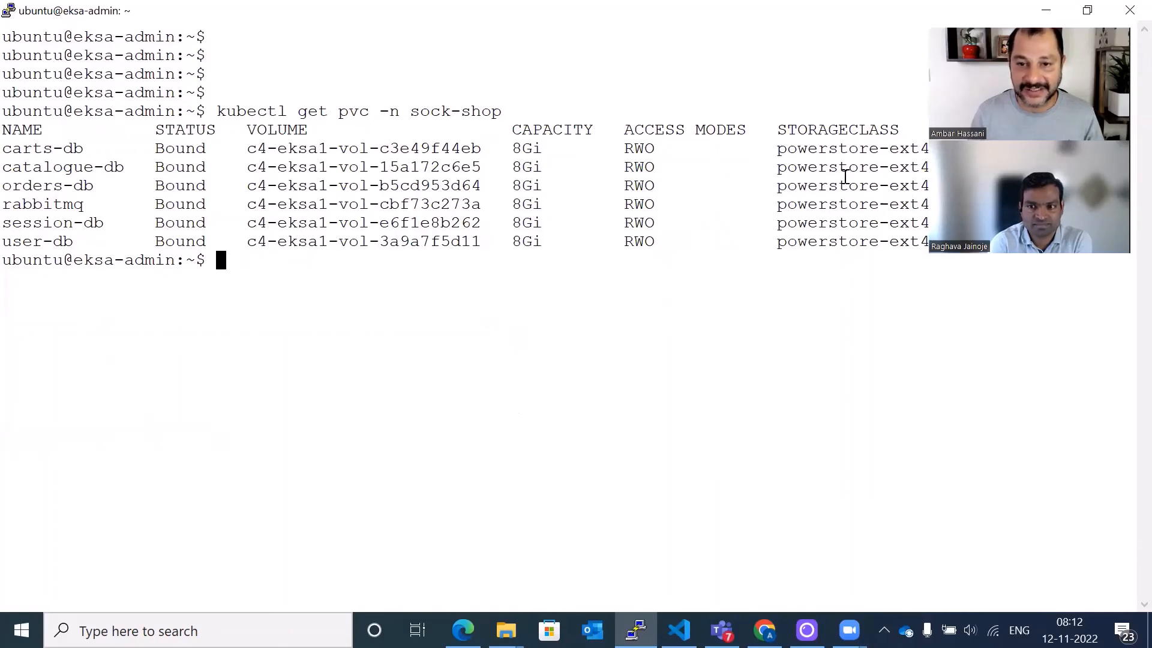
pyautogui.moveTo(789, 261); pyautogui.dragTo(790, 279)
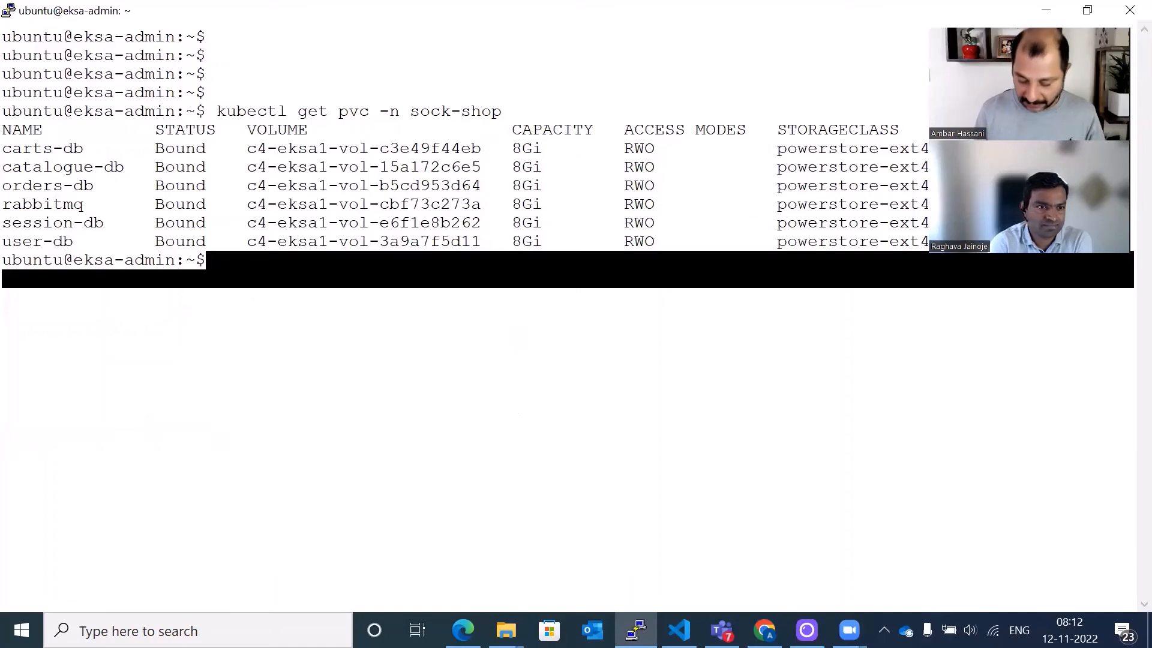
# - Run kubectl get svc -n sock-shop to list the restored services
pyautogui.press('Return')
pyautogui.press('Return')
pyautogui.write('kubectl get ')
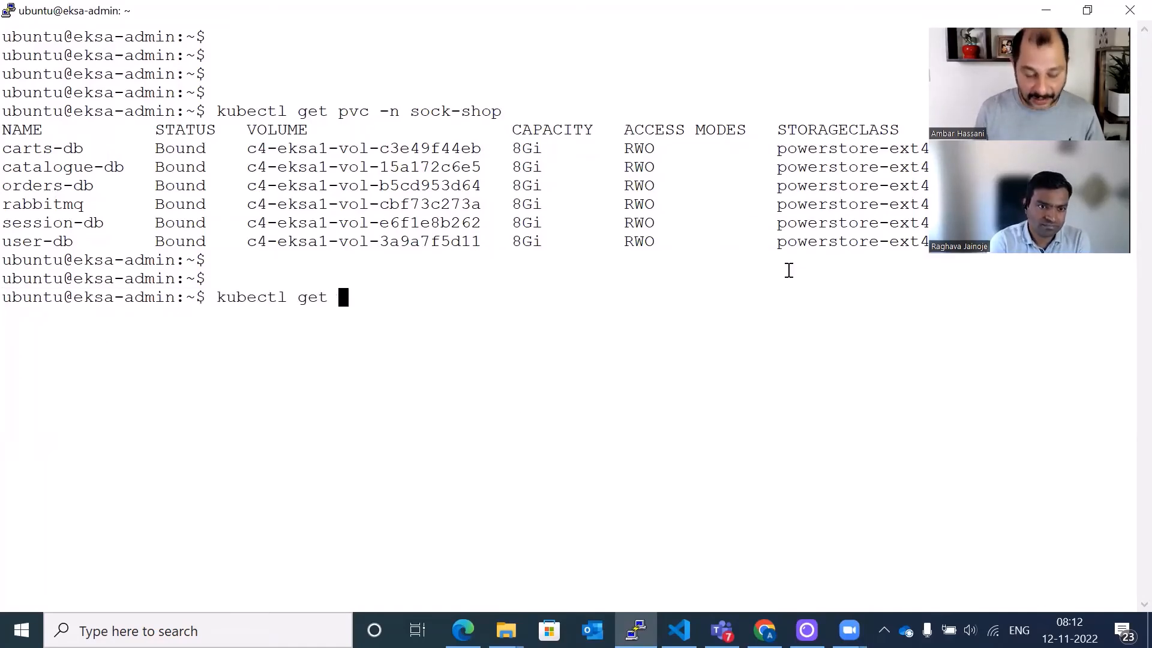
pyautogui.write('svc -n sock-shop')
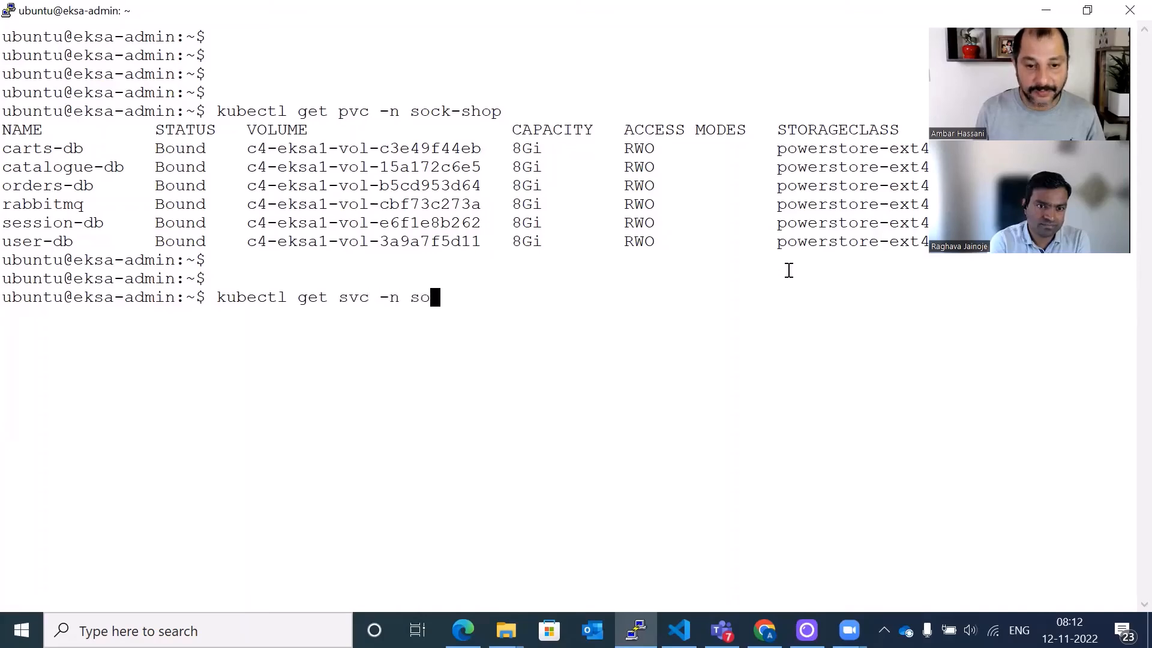
pyautogui.press('Return')
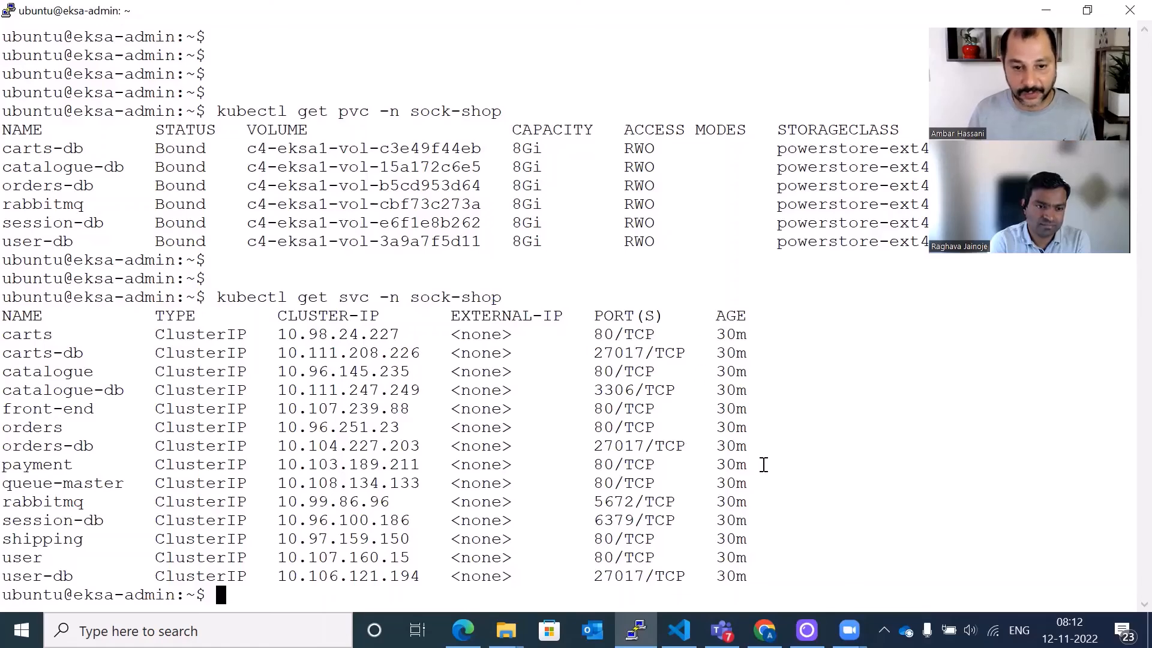
# - Clear the terminal, run kubectl get ingress -n sock-shop, and highlight the ingress host and address
pyautogui.press('Return')
pyautogui.press('Return')
pyautogui.press('Return')
pyautogui.press('Return')
pyautogui.write('clear')
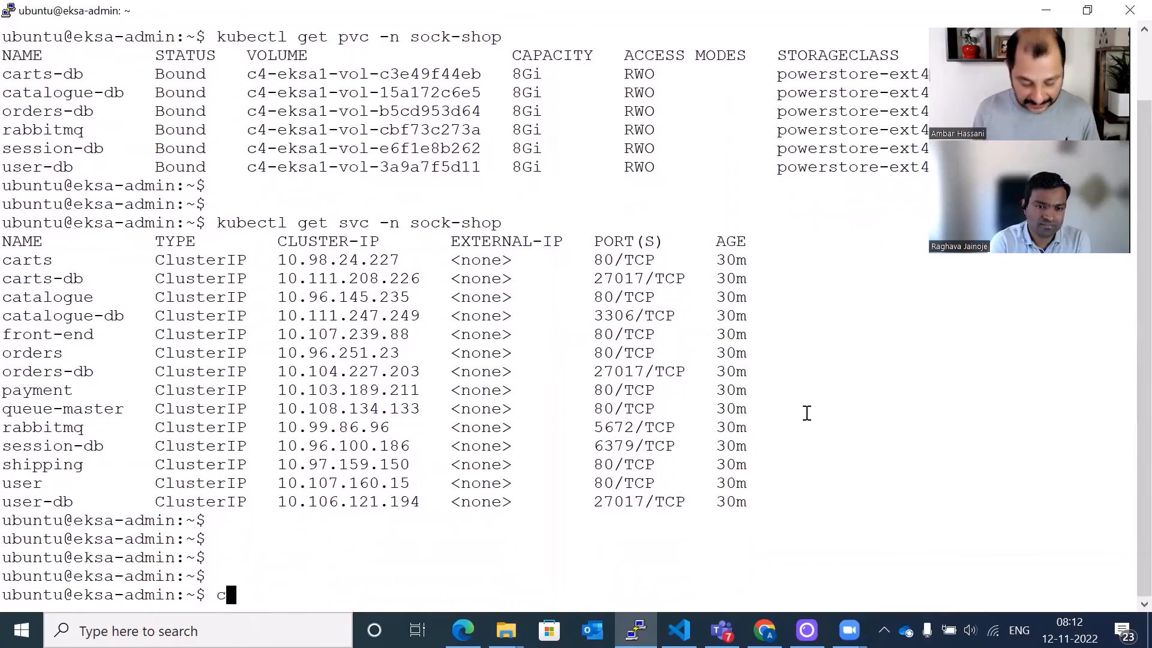
pyautogui.press('Return')
pyautogui.press('Return')
pyautogui.press('Return')
pyautogui.press('Return')
pyautogui.press('Return')
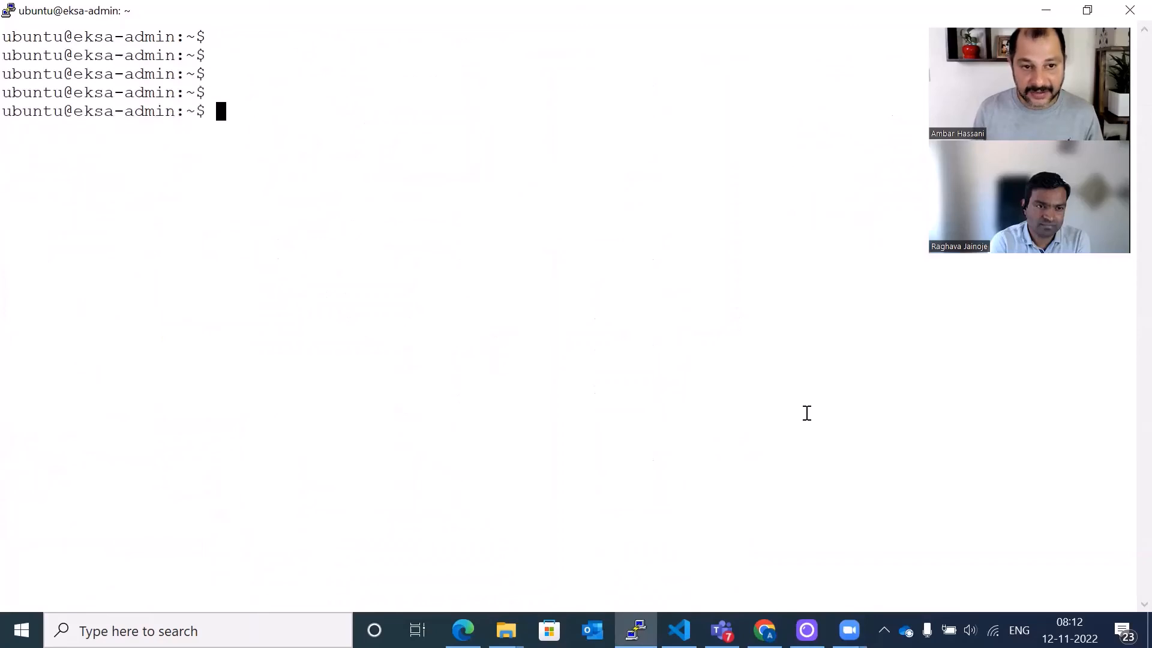
pyautogui.write('kubectl')
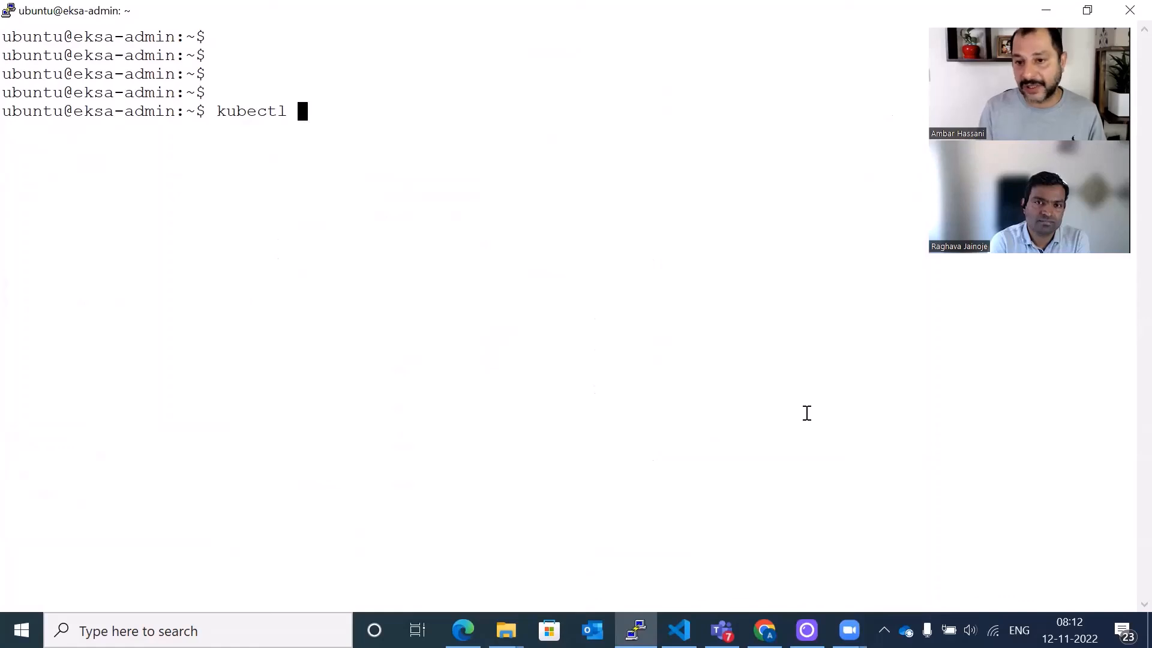
pyautogui.write('get ingress')
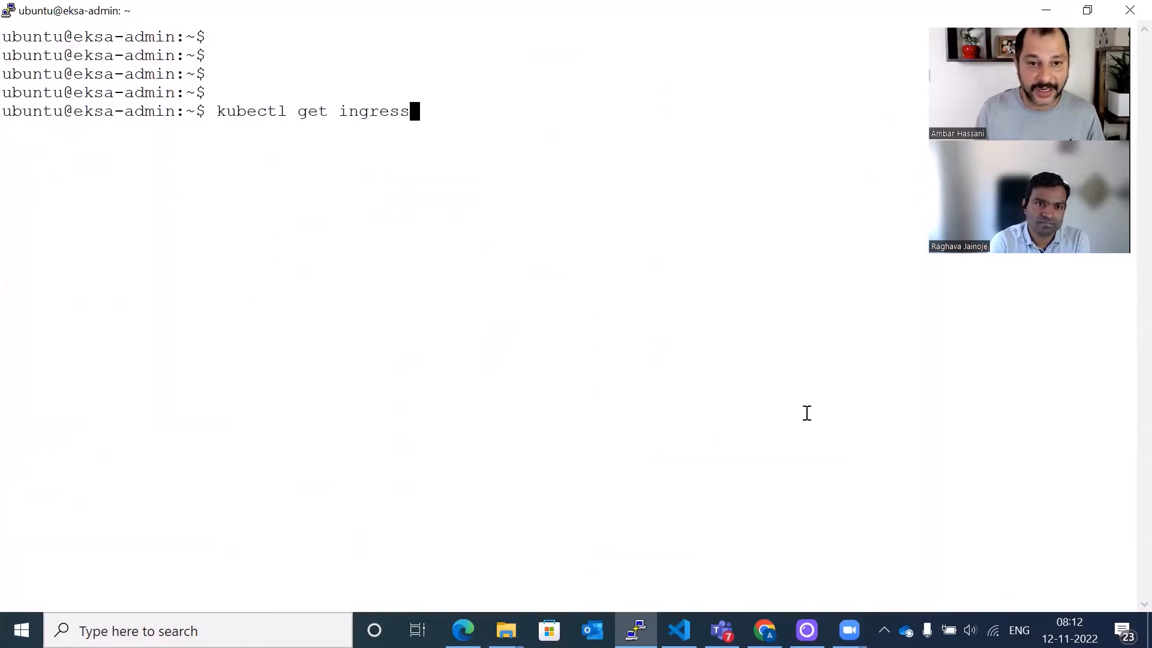
pyautogui.write(' -')
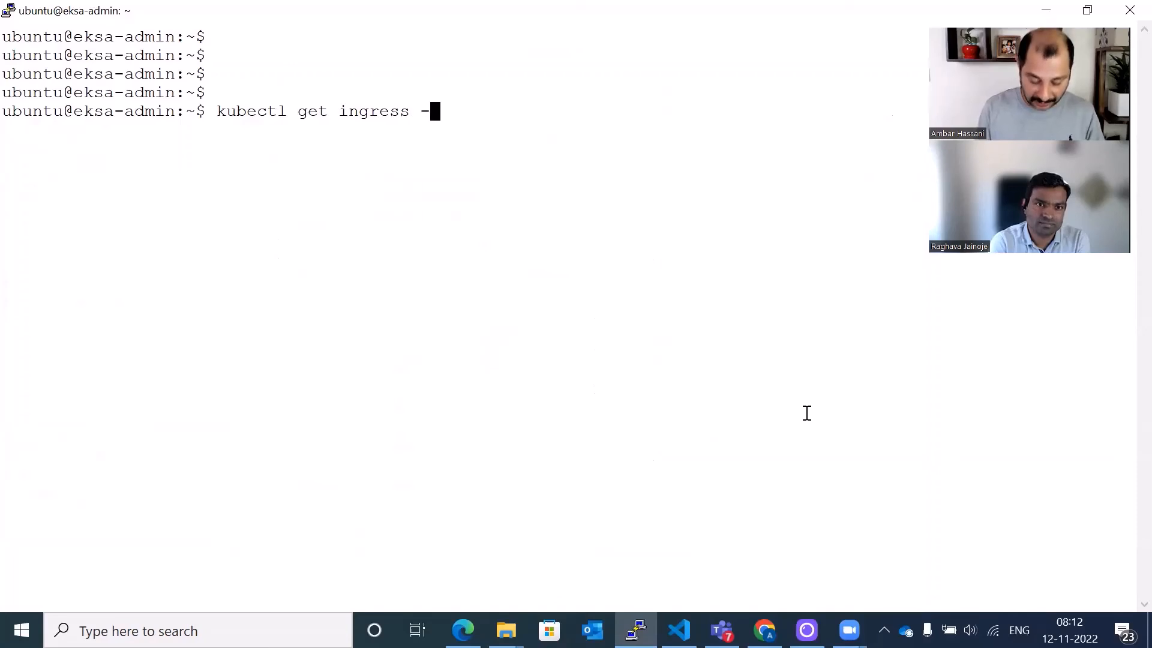
pyautogui.write('n sock-shop')
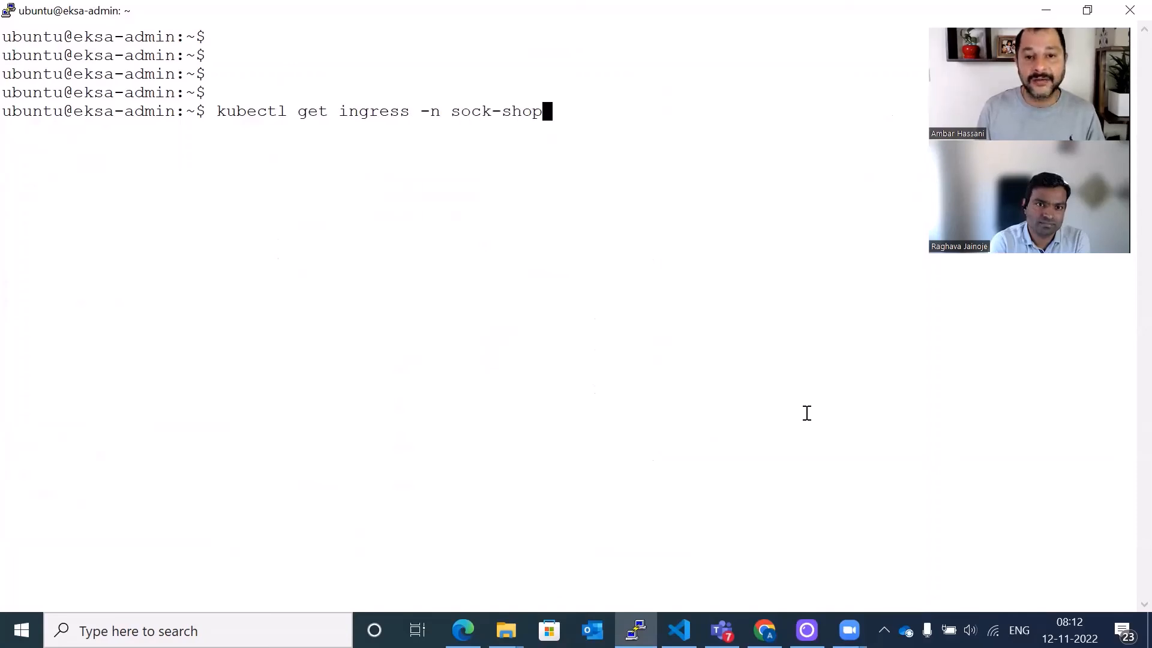
pyautogui.press('Return')
pyautogui.press('Return')
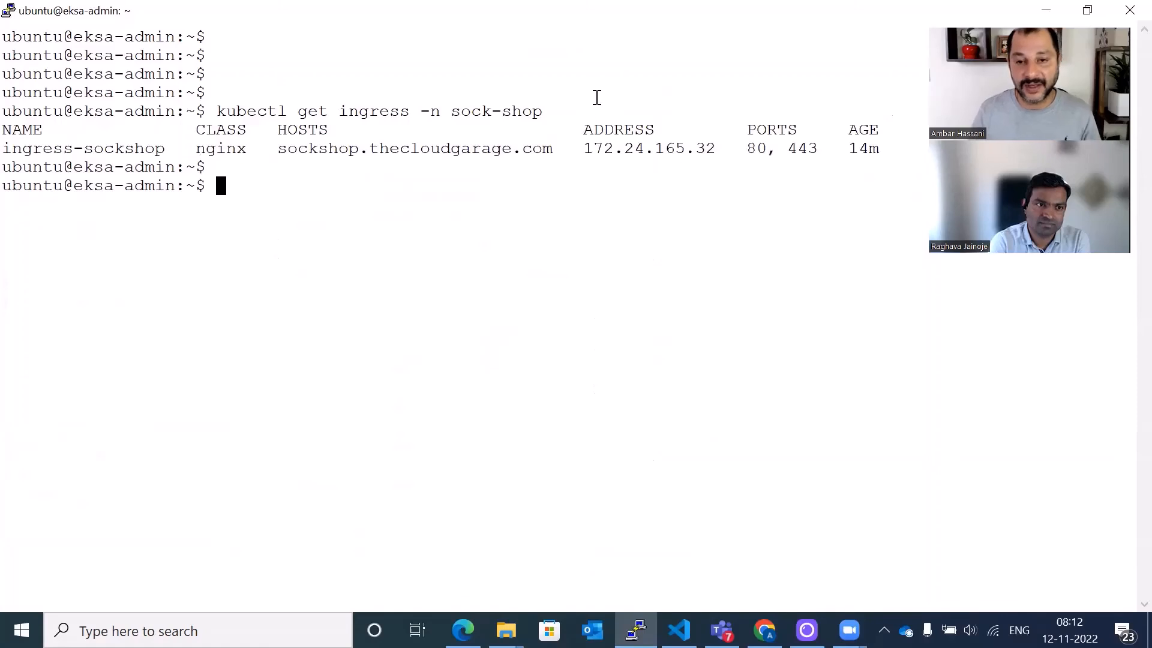
pyautogui.moveTo(278, 148); pyautogui.dragTo(553, 148)
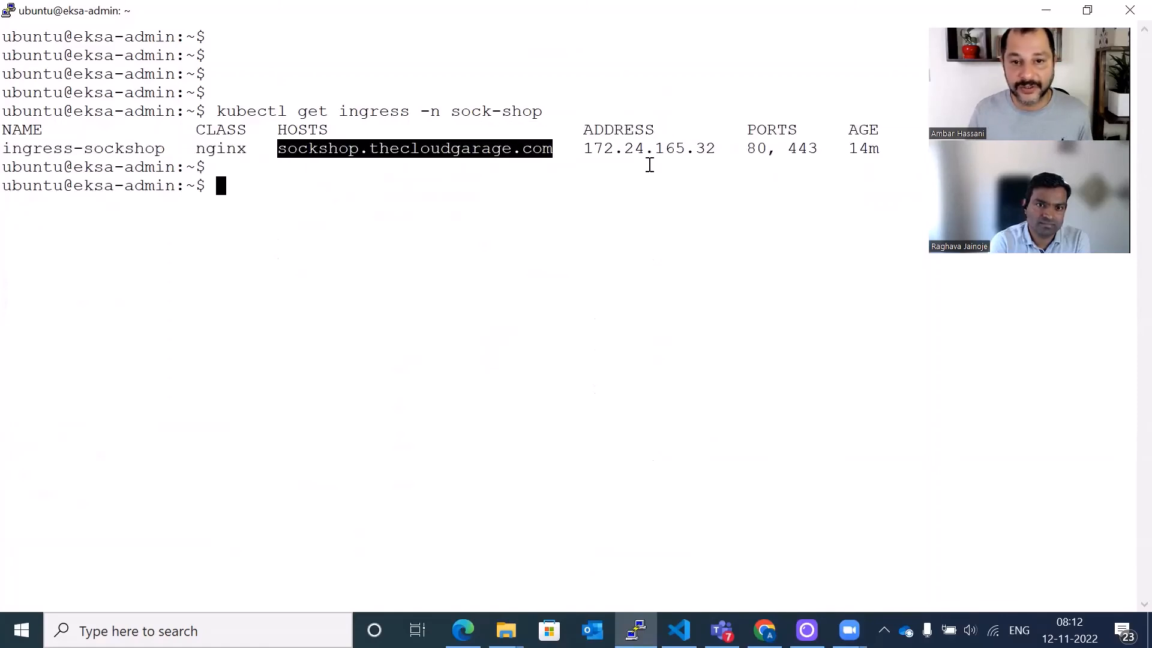
pyautogui.click(608, 147)
pyautogui.moveTo(585, 148); pyautogui.dragTo(715, 148)
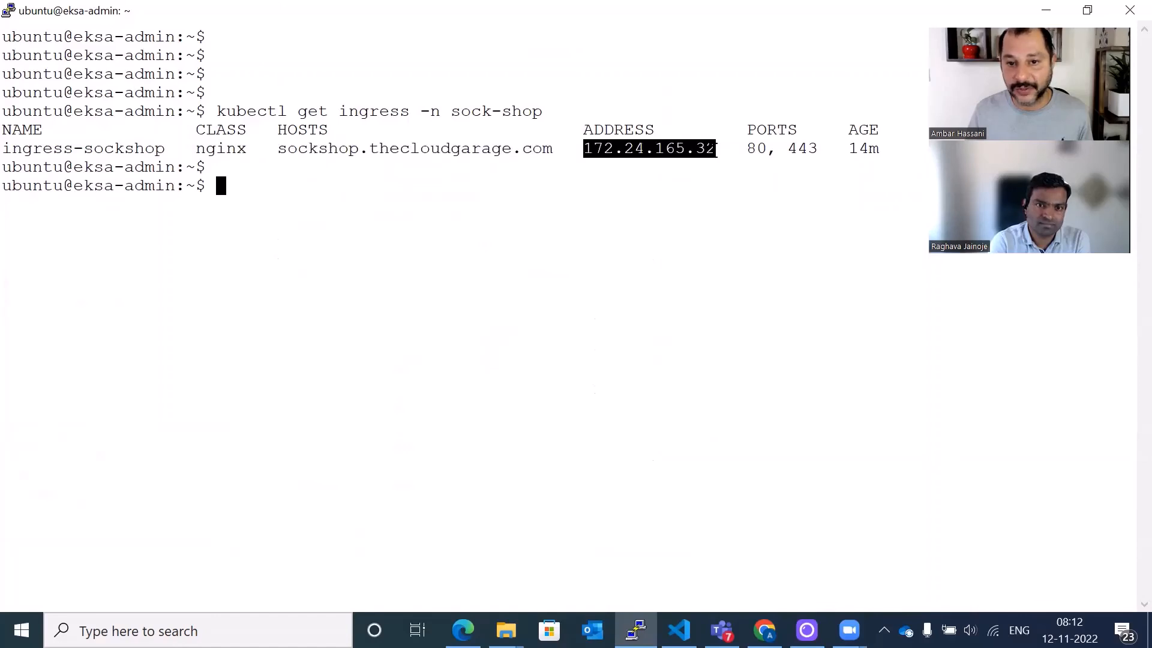
pyautogui.moveTo(625, 174); pyautogui.dragTo(622, 181)
pyautogui.click(621, 181)
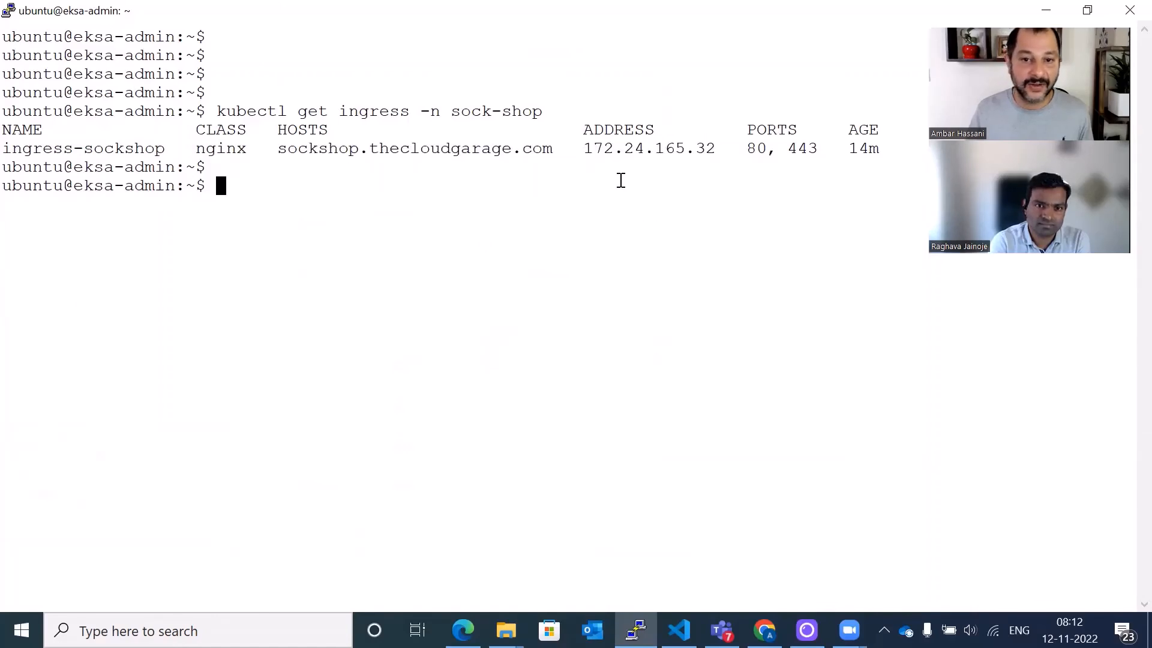
# - Run kubectl get secret -n sock-shop and highlight the sockshop-tls secret
pyautogui.write('kubect')
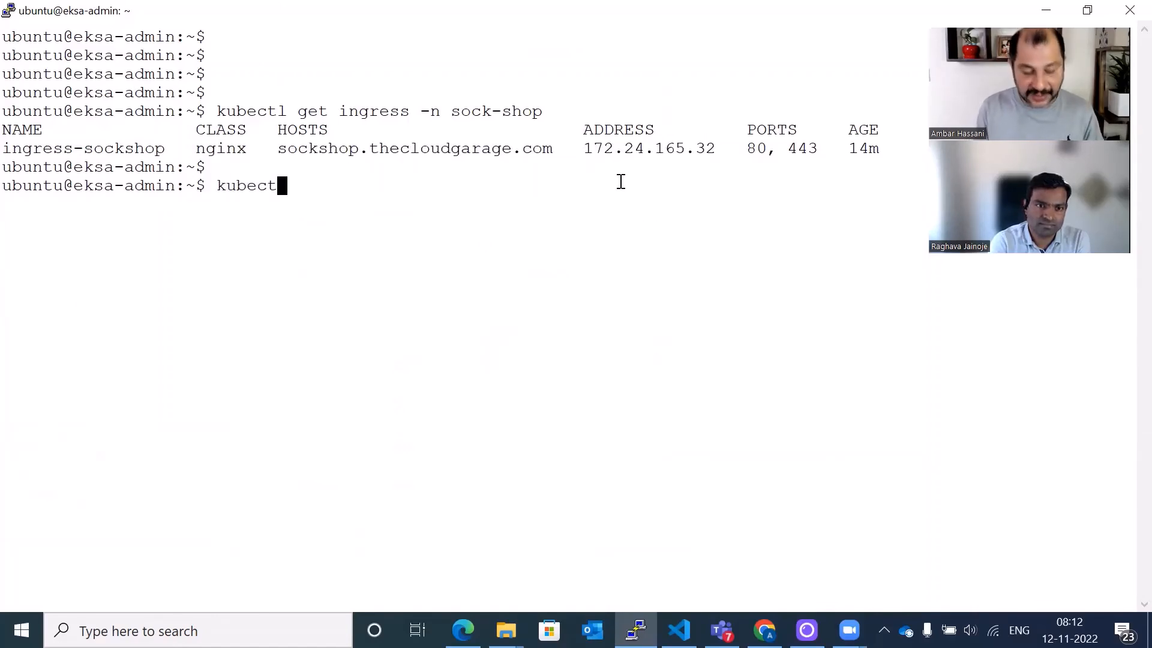
pyautogui.write('l get secr')
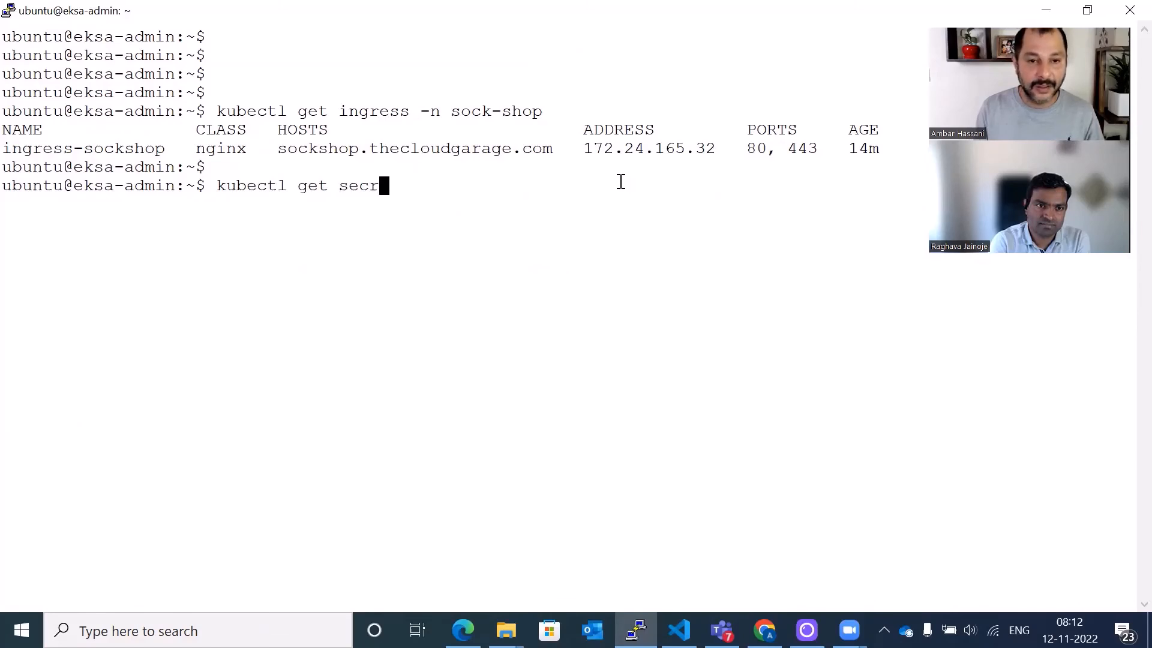
pyautogui.write('et -n sock-')
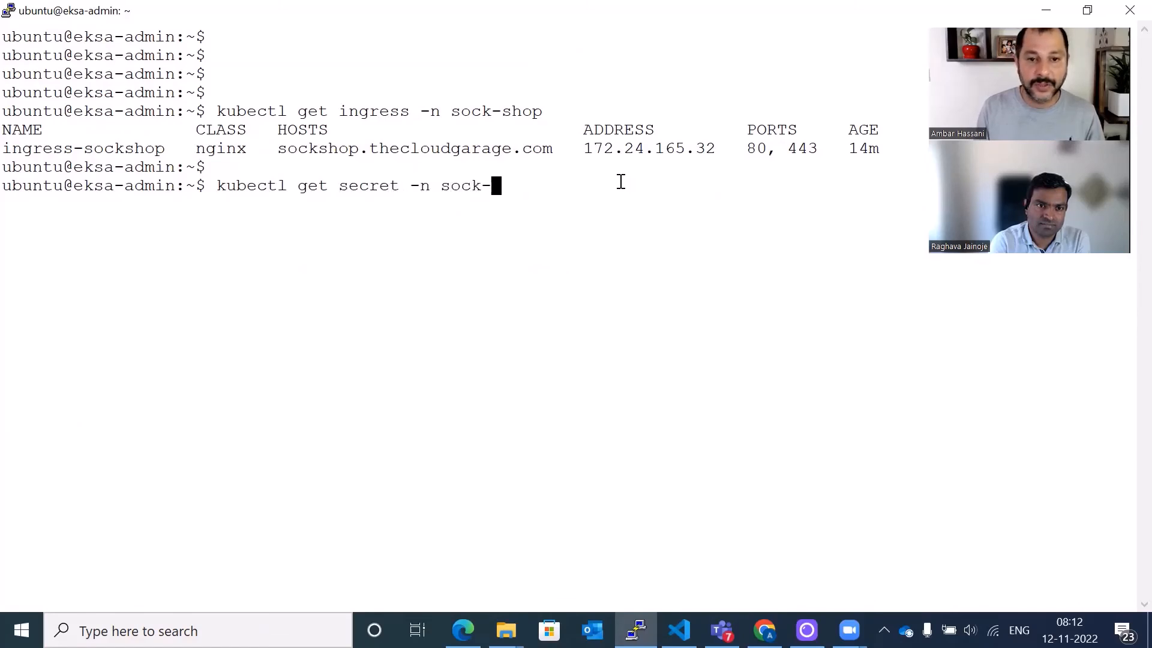
pyautogui.write('shop')
pyautogui.press('Return')
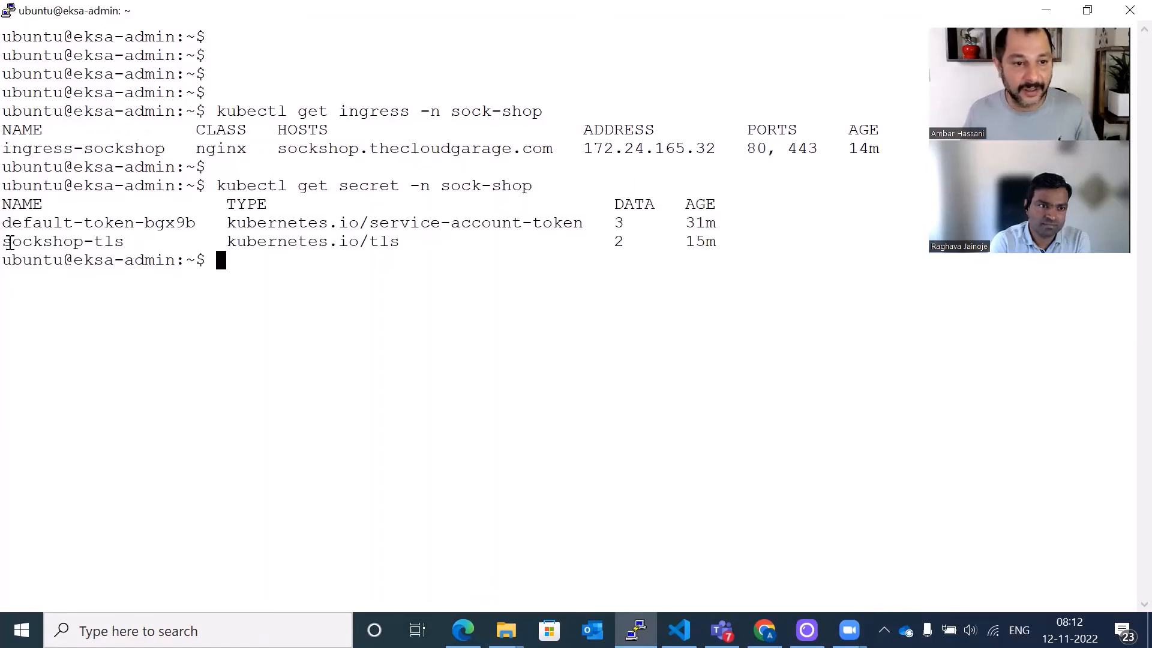
pyautogui.doubleClick(12, 242)
pyautogui.moveTo(111, 252); pyautogui.dragTo(117, 250)
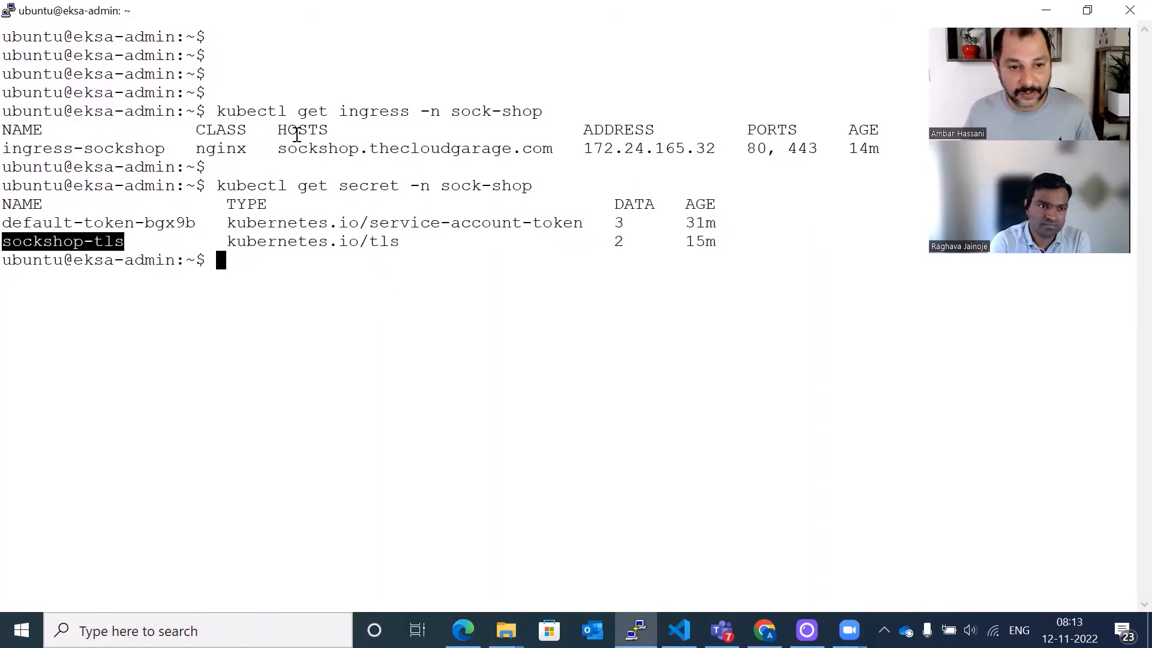
pyautogui.click(574, 259)
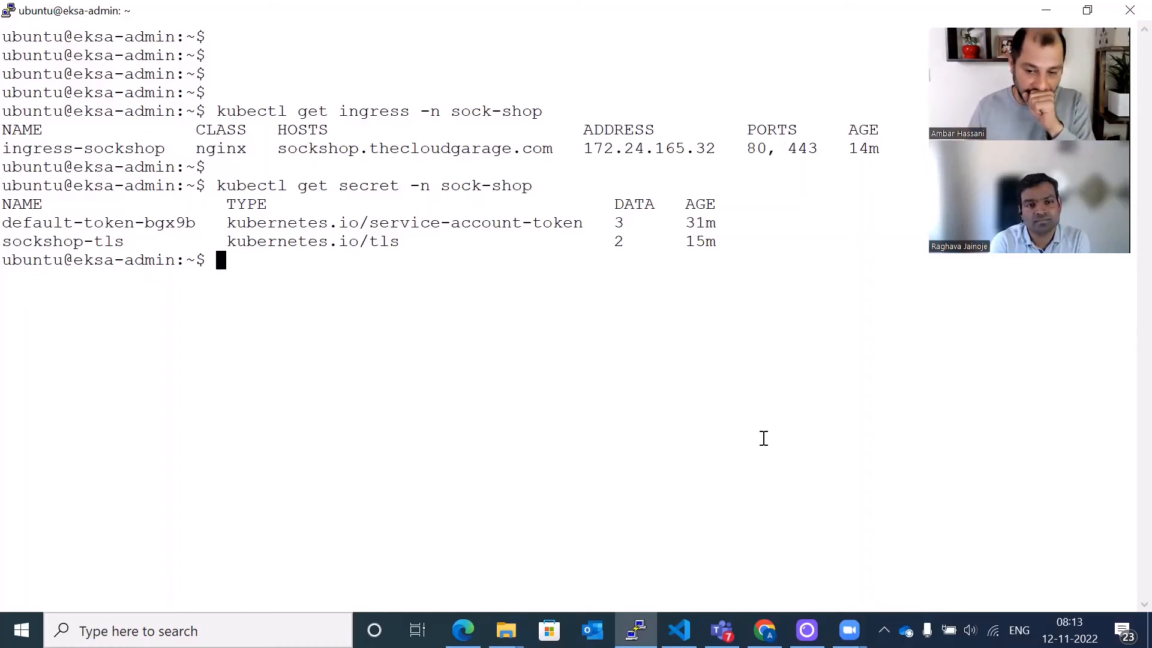
pyautogui.moveTo(764, 630)
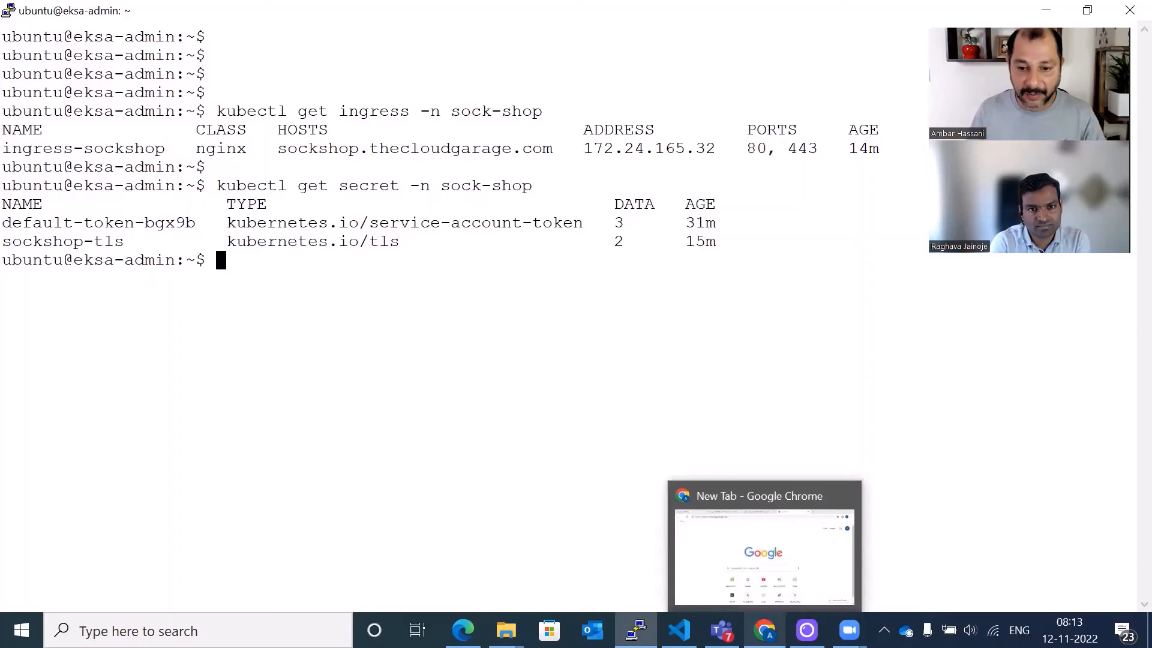
pyautogui.click(737, 500)
pyautogui.click(390, 47)
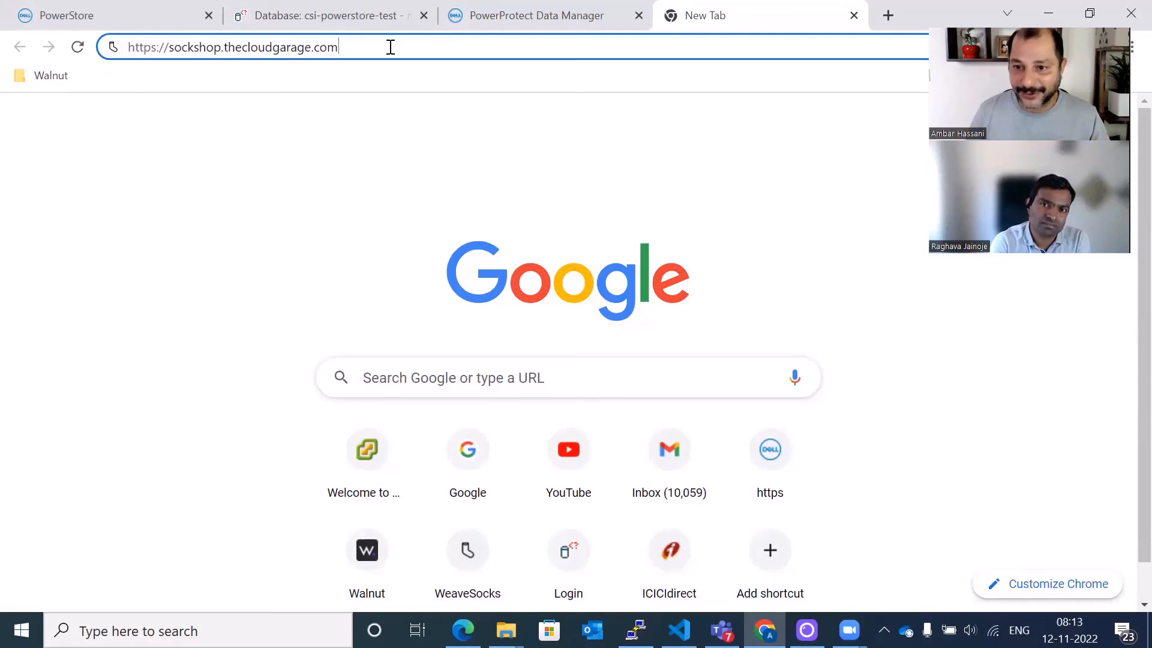
pyautogui.press('Return')
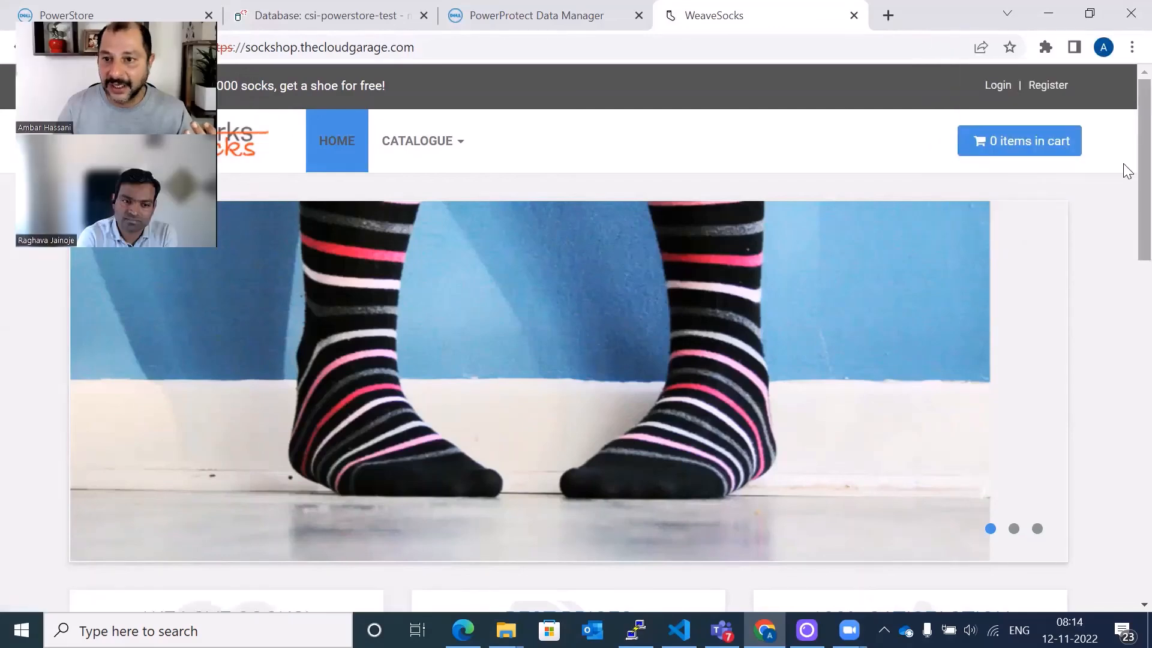
# - Log in to the sock shop with the customer's username and account password
pyautogui.click(991, 85)
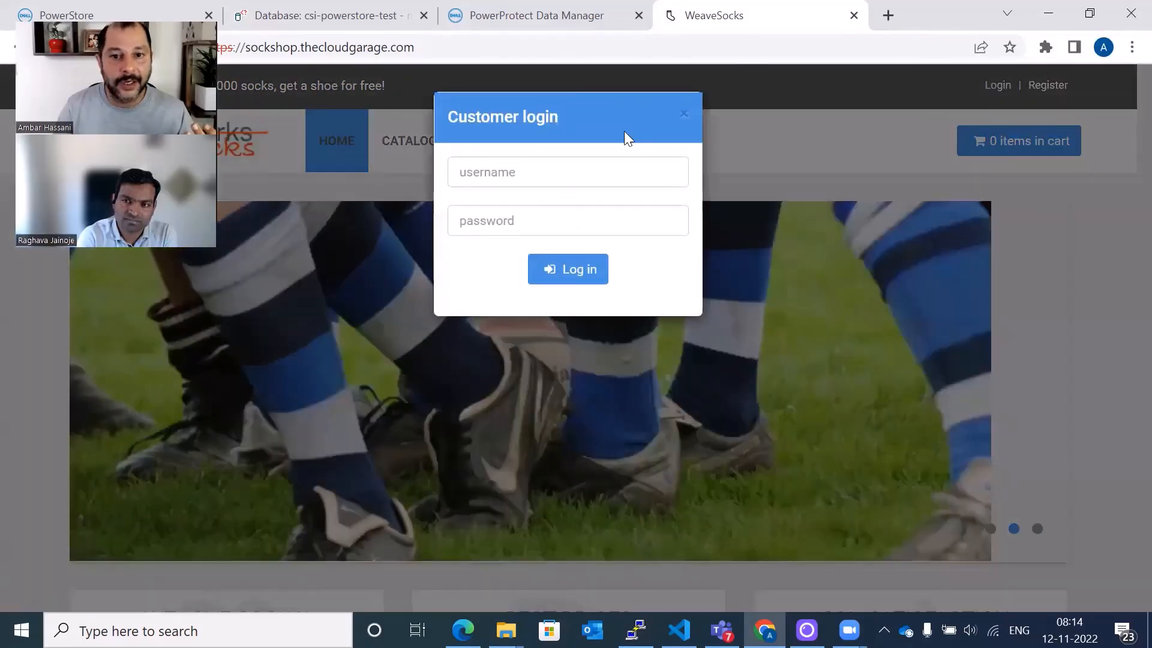
pyautogui.click(599, 166)
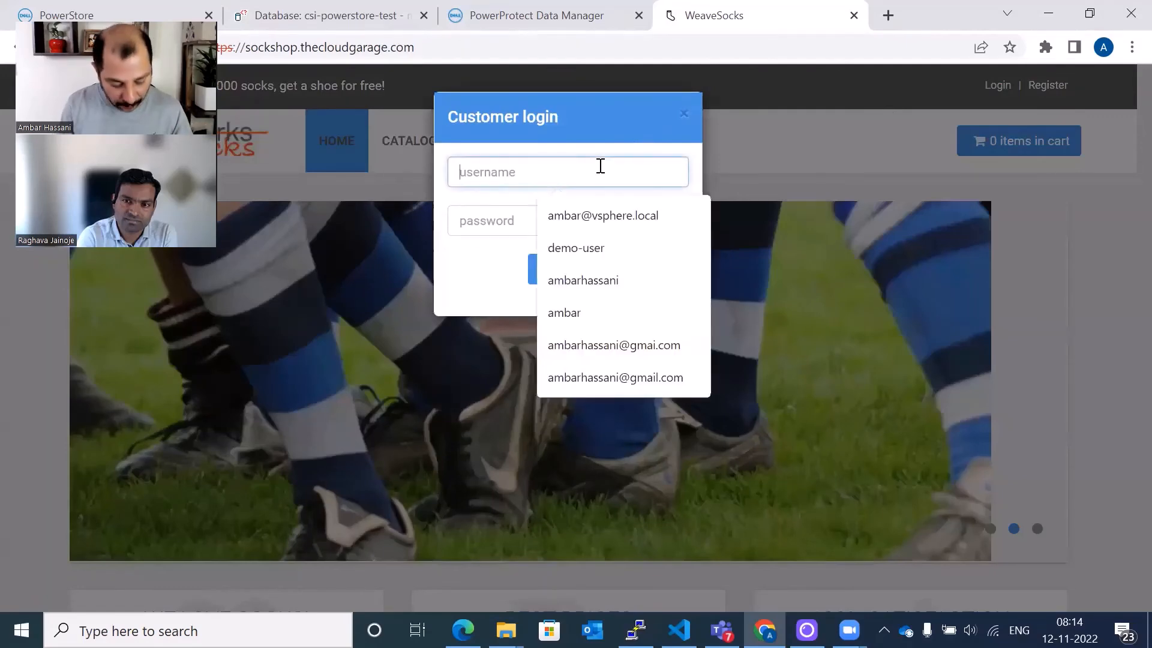
pyautogui.write('ambar')
pyautogui.press('Tab')
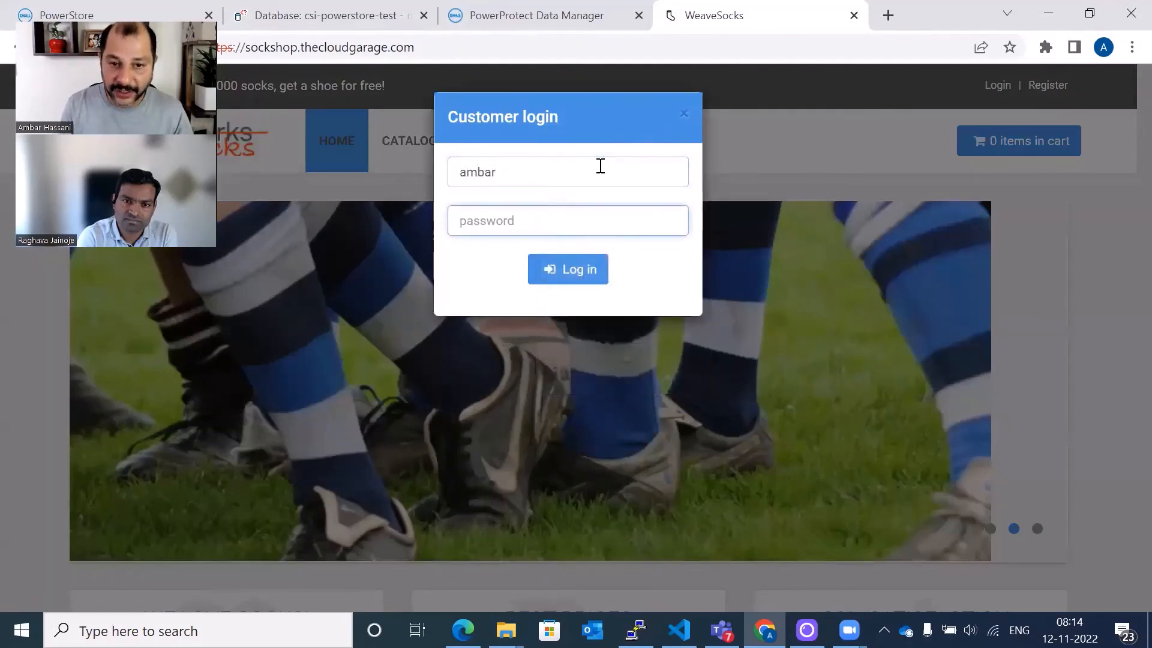
pyautogui.write('*')
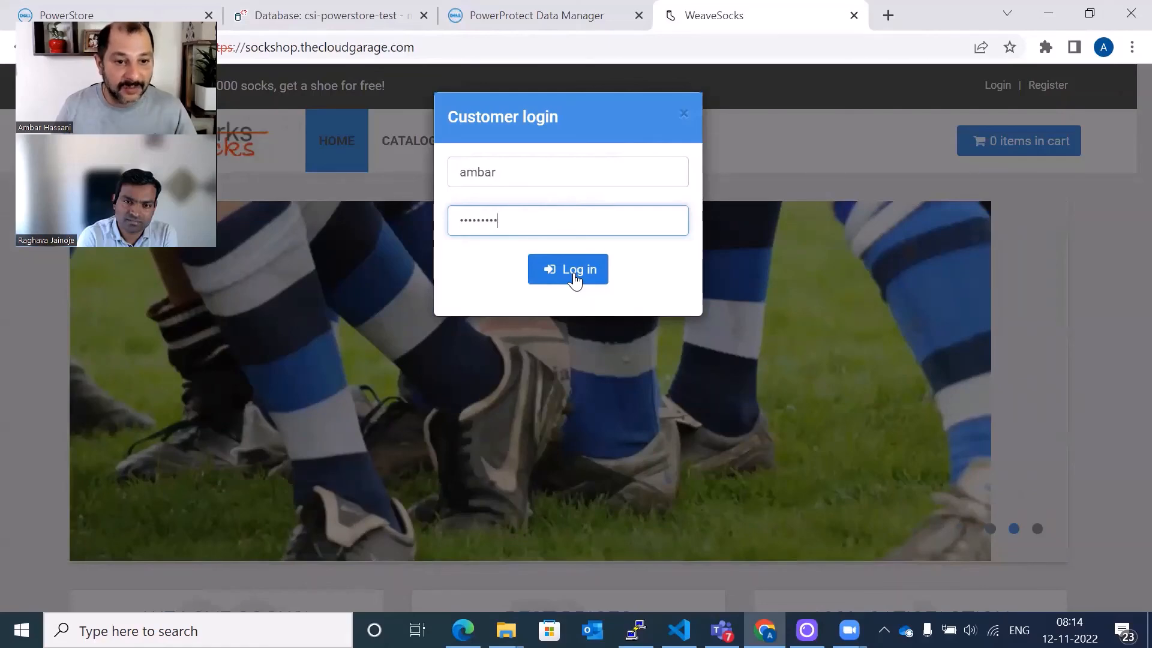
pyautogui.click(574, 278)
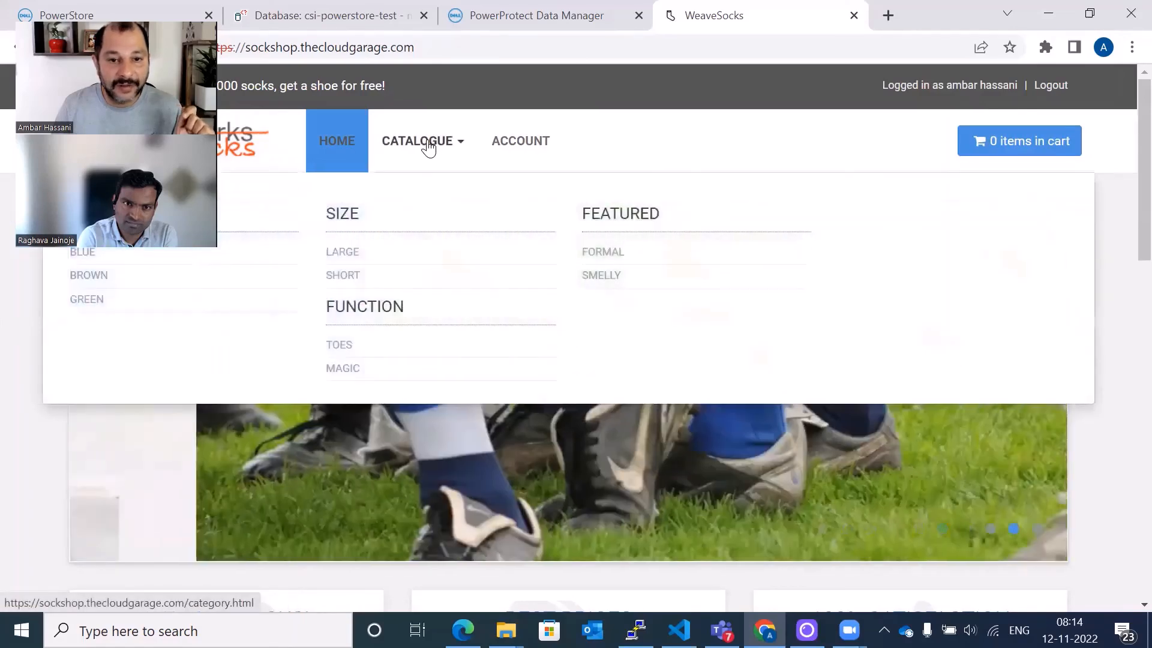
# - Open the sock catalogue and browse the listed products
pyautogui.click(429, 147)
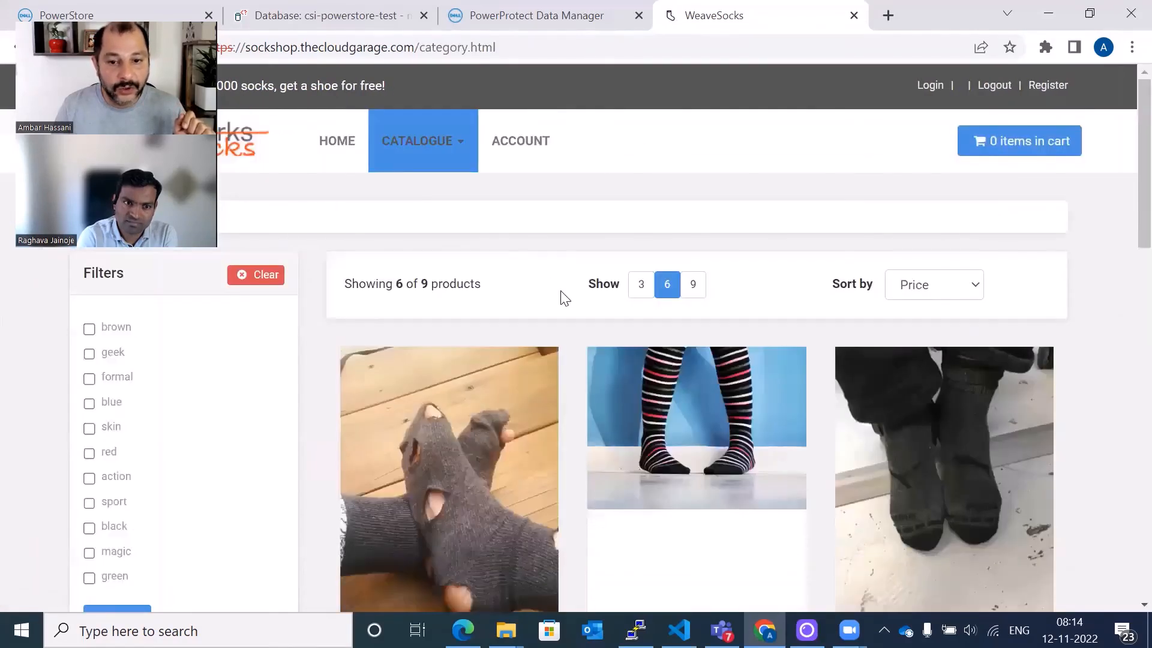
pyautogui.scroll(-5, 565, 298)
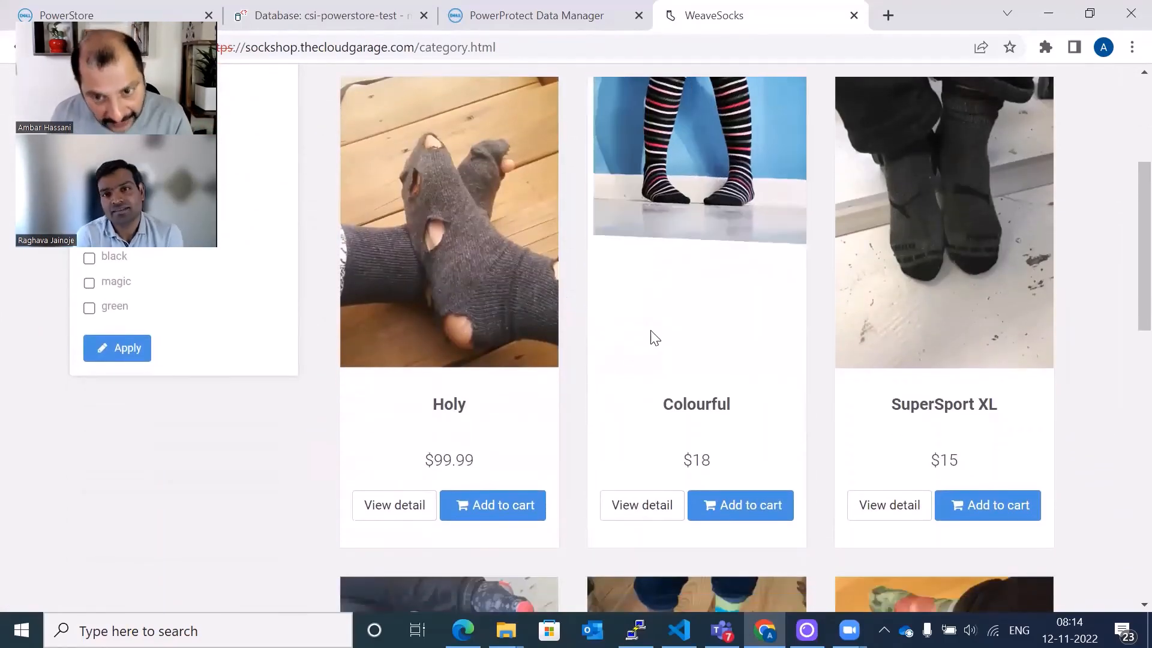
pyautogui.scroll(5, 653, 337)
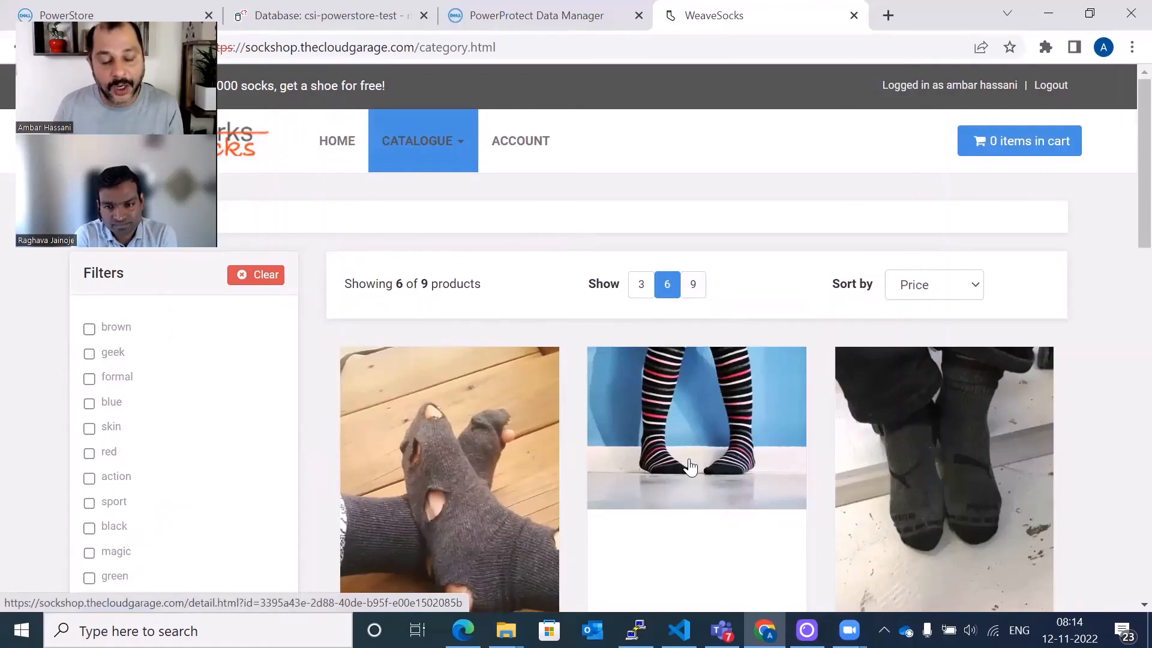
# - Open the account's orders and view the details of the existing order
pyautogui.click(535, 146)
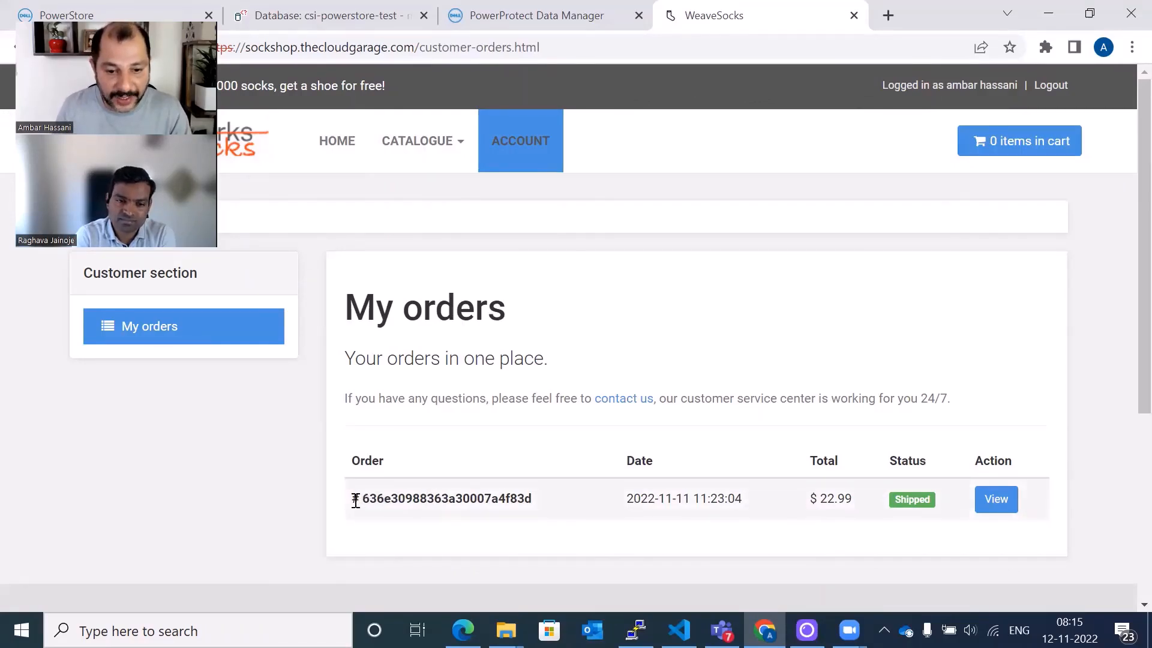
pyautogui.moveTo(352, 499); pyautogui.dragTo(530, 508)
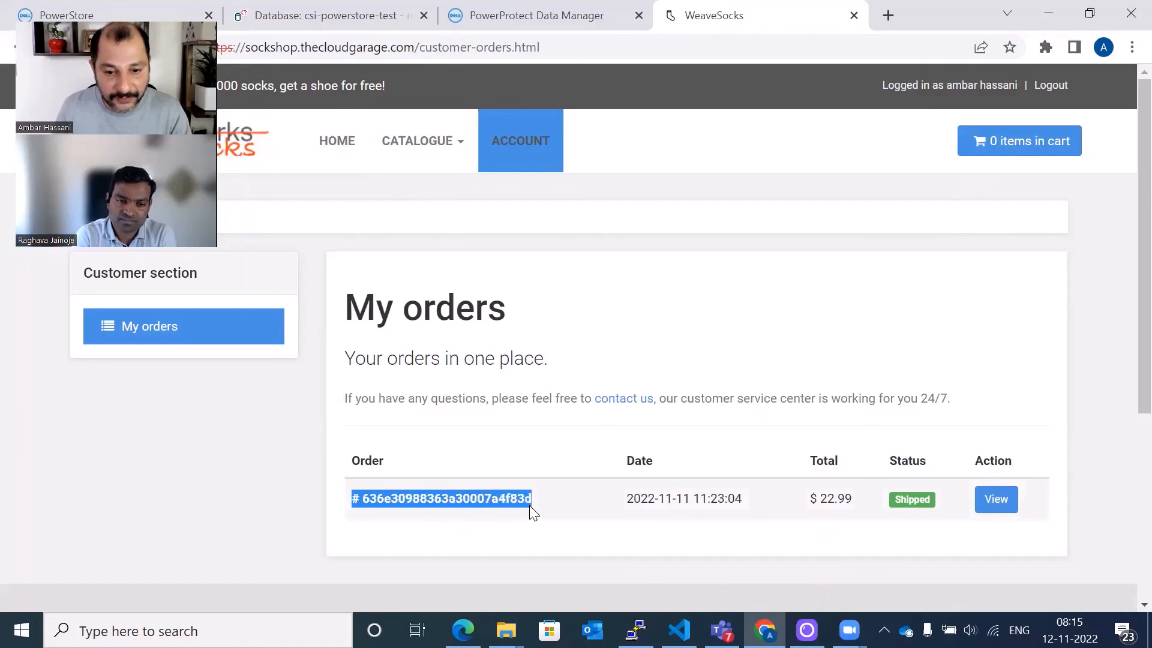
pyautogui.click(1004, 511)
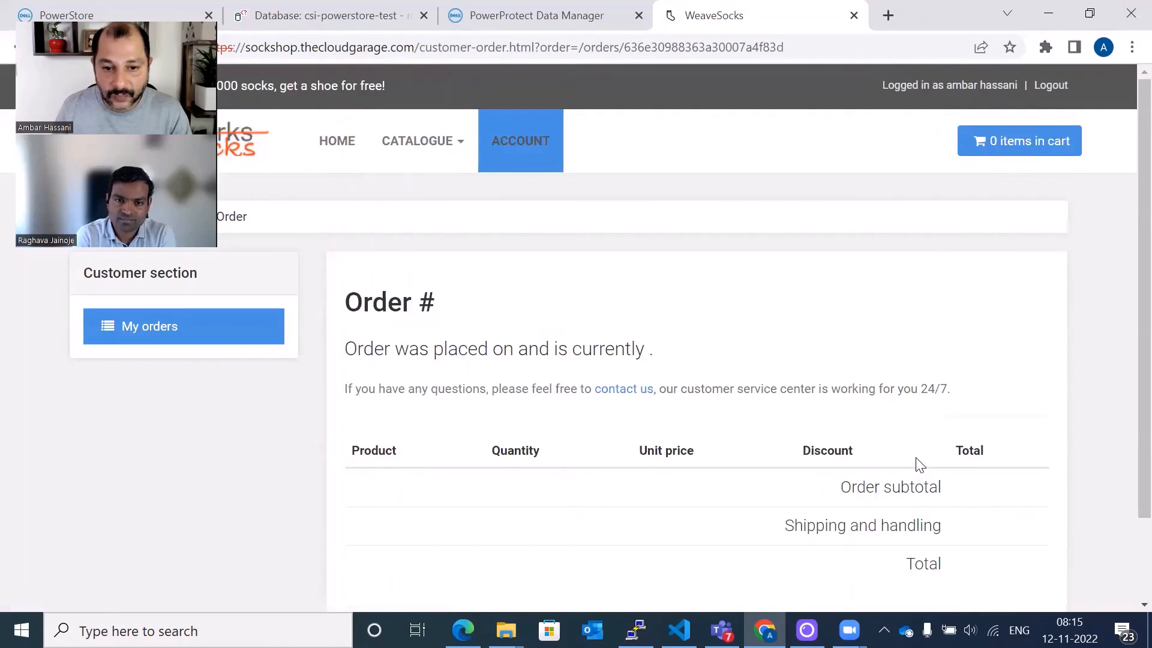
pyautogui.scroll(-2, 919, 463)
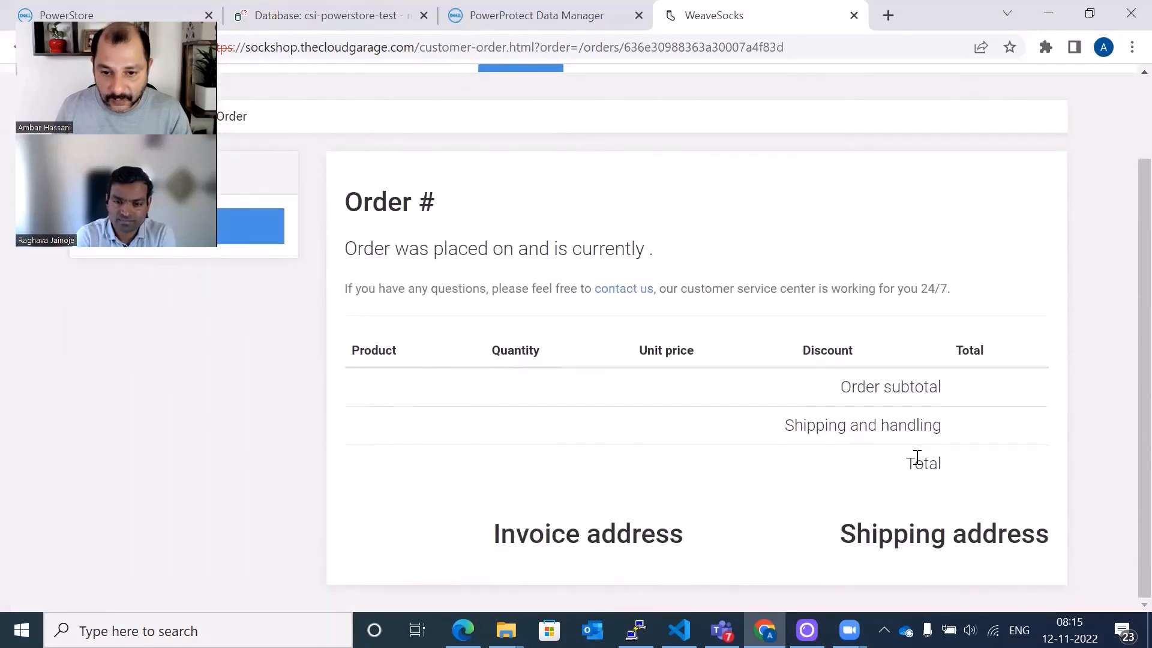
pyautogui.scroll(2, 917, 460)
pyautogui.scroll(-2, 917, 457)
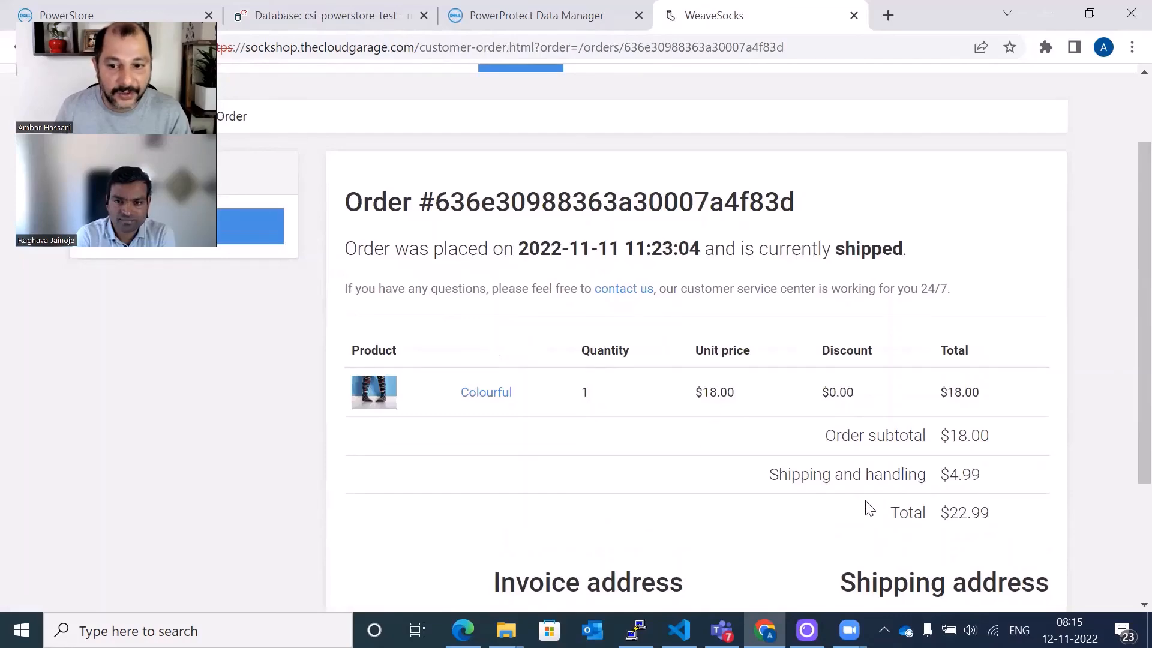
pyautogui.scroll(-4, 606, 328)
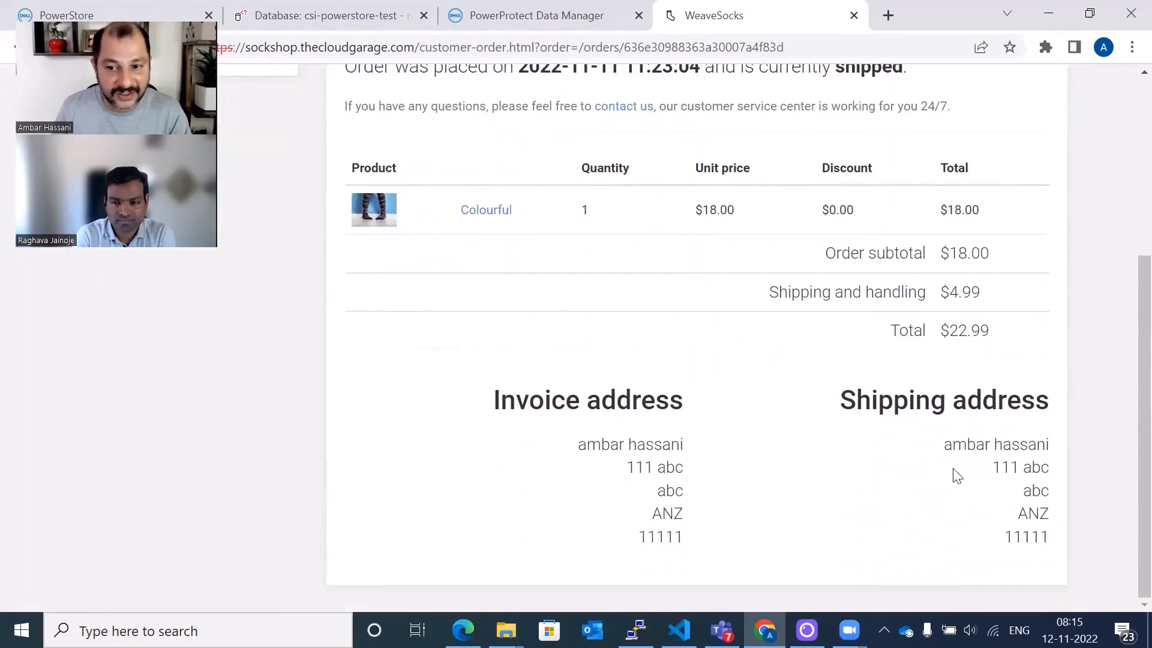
pyautogui.scroll(5, 709, 514)
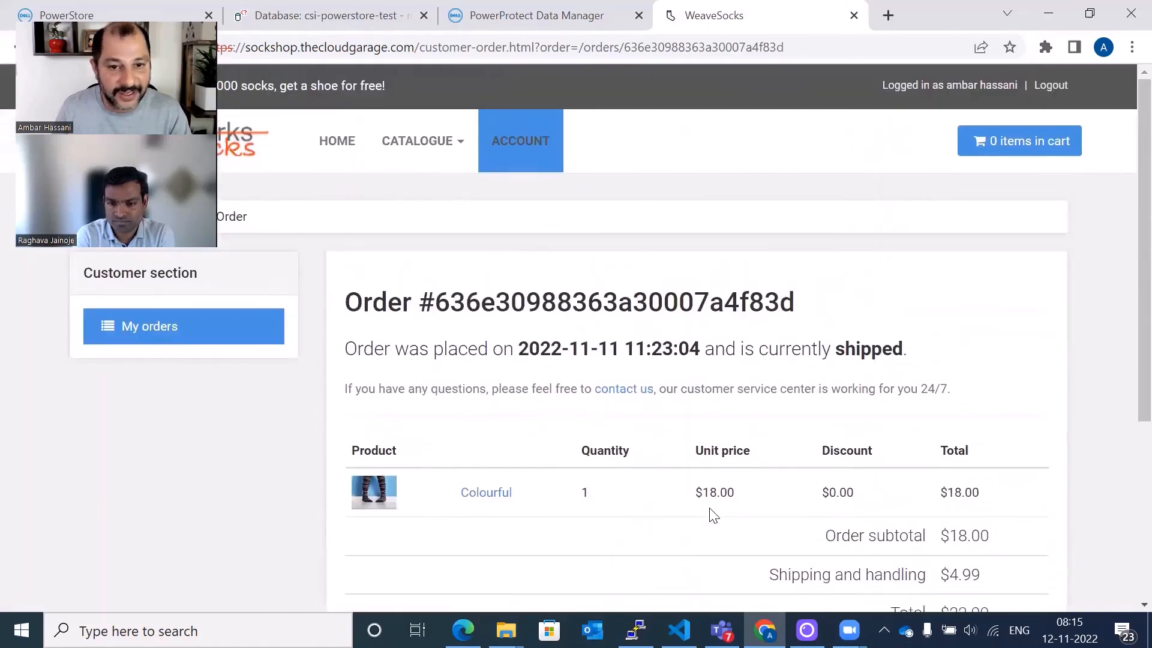